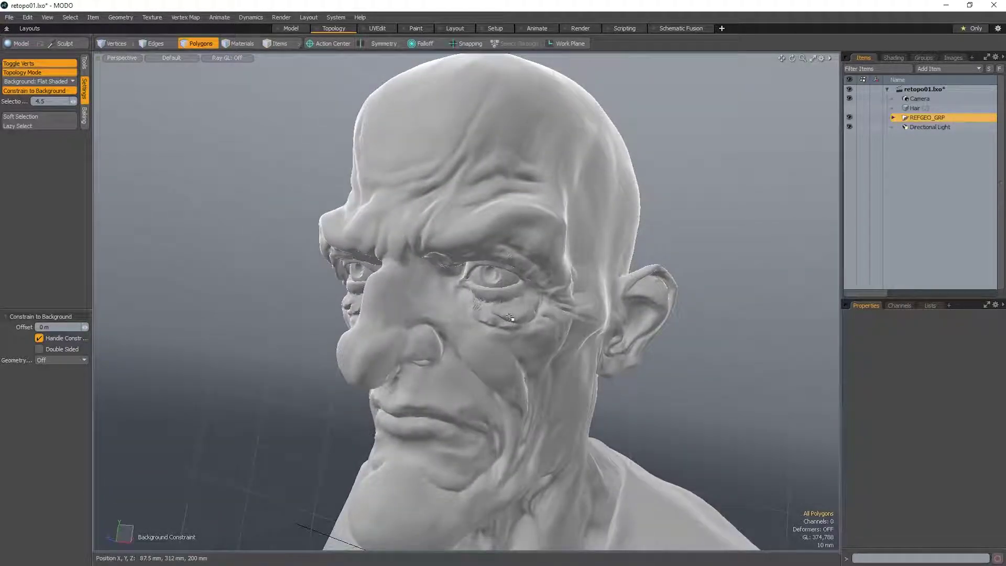
# - Switch to the Topology layout and display its retopology tools
pyautogui.keyDown('alt'); pyautogui.moveTo(477, 276); pyautogui.dragTo(518, 284); pyautogui.keyUp('alt')
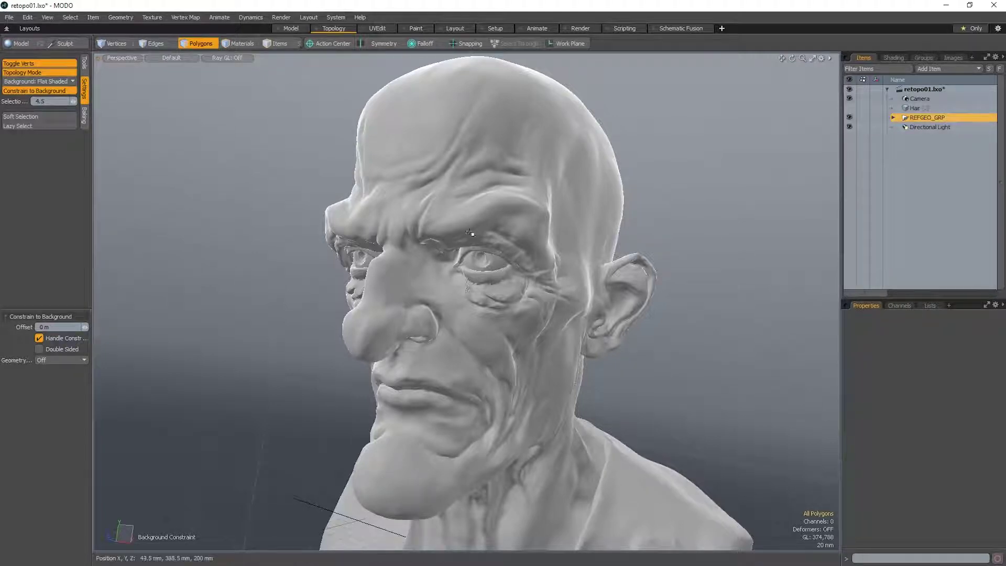
pyautogui.keyDown('alt'); pyautogui.moveTo(475, 240); pyautogui.dragTo(448, 268); pyautogui.keyUp('alt')
pyautogui.press('3')
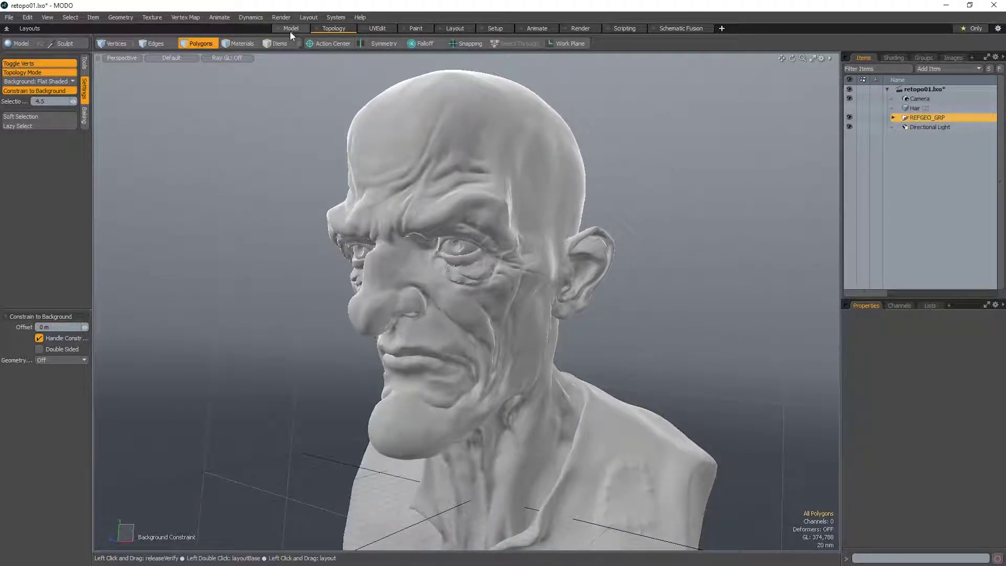
pyautogui.hotkey('ctrl', 'Tab')
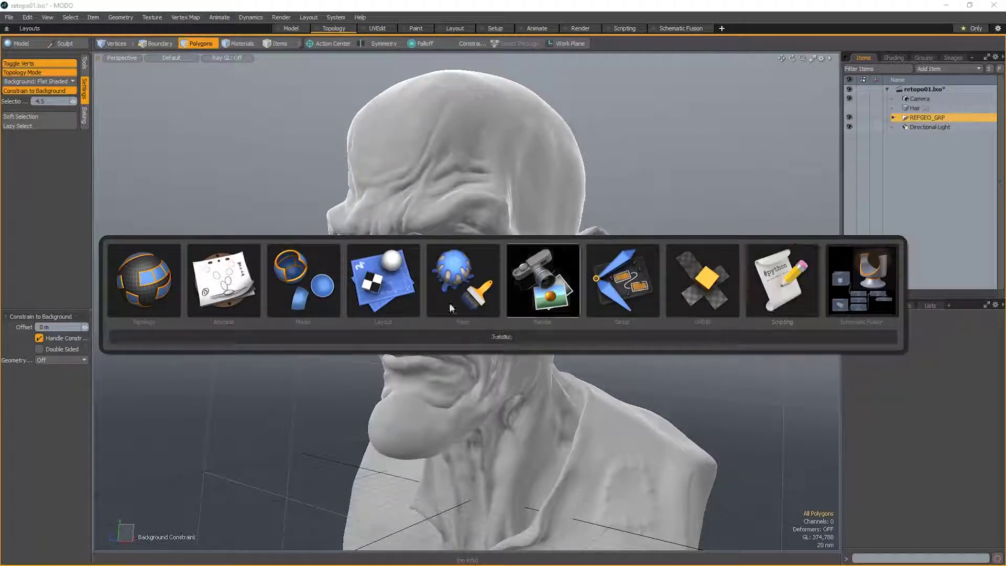
pyautogui.click(144, 288)
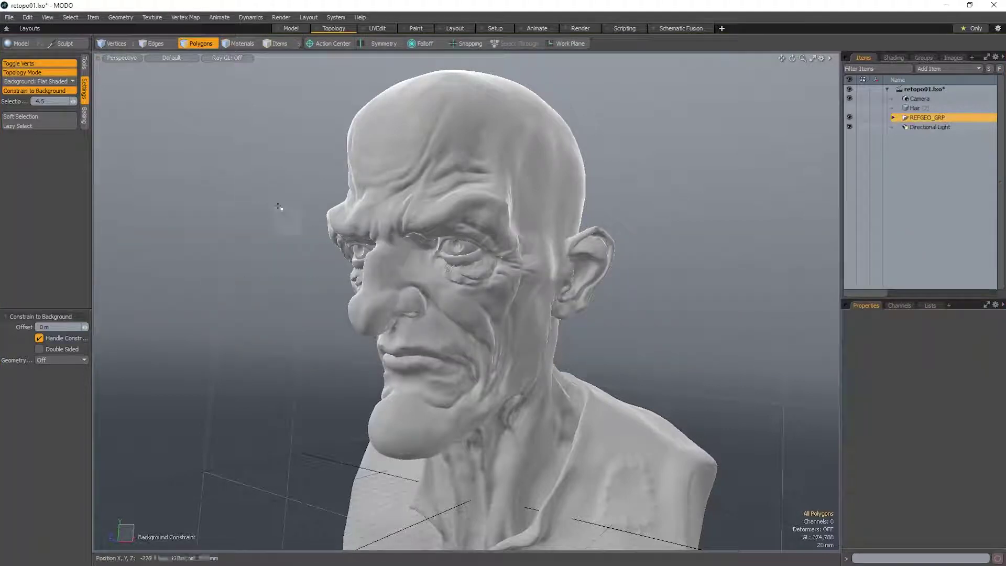
pyautogui.click(52, 63)
pyautogui.keyDown('alt'); pyautogui.moveTo(429, 298); pyautogui.dragTo(440, 306); pyautogui.keyUp('alt')
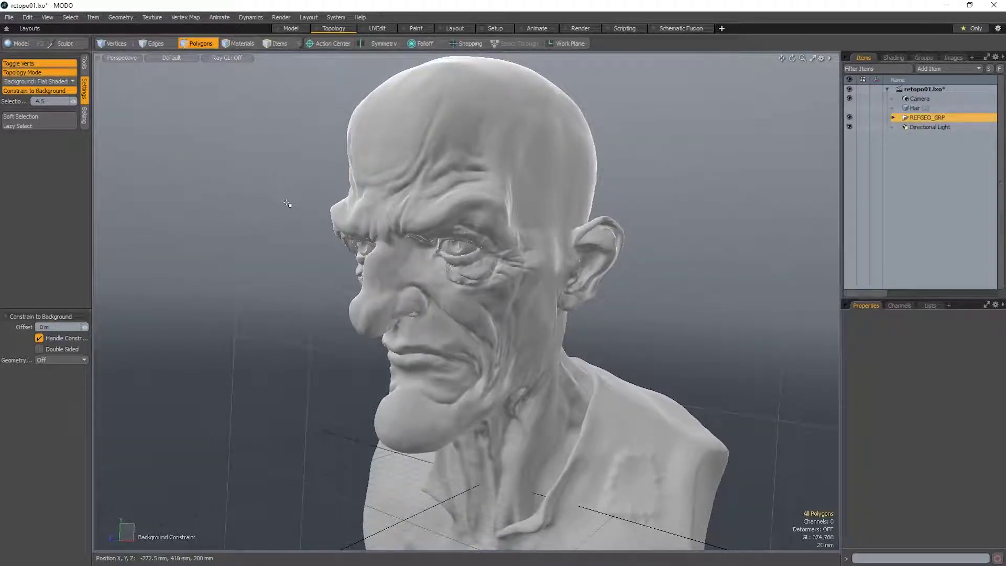
pyautogui.click(84, 64)
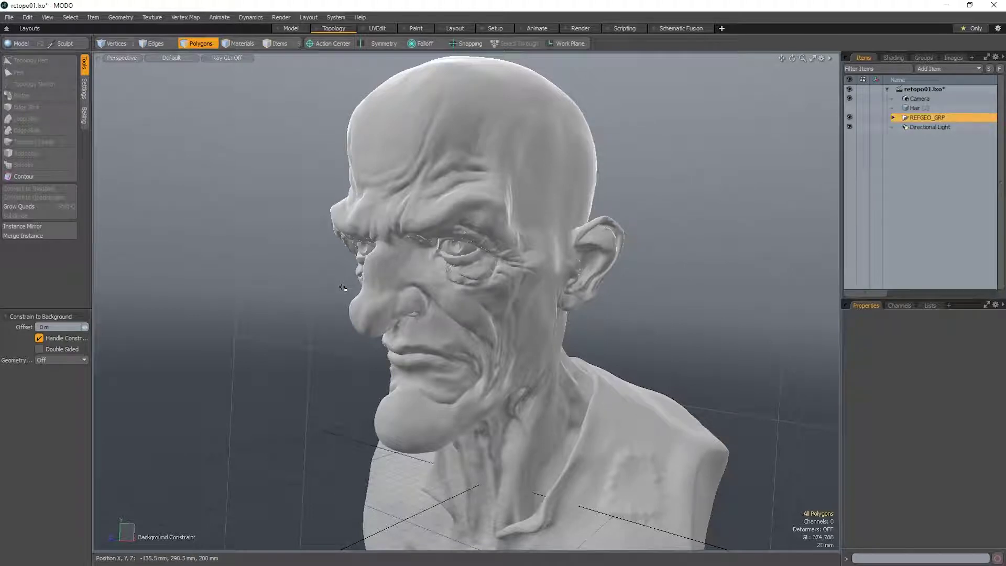
# - Create a new empty mesh item and name it retopo
pyautogui.keyDown('ctrl'); pyautogui.keyDown('alt'); pyautogui.moveTo(344, 289); pyautogui.dragTo(327, 316); pyautogui.keyUp('alt'); pyautogui.keyUp('ctrl')
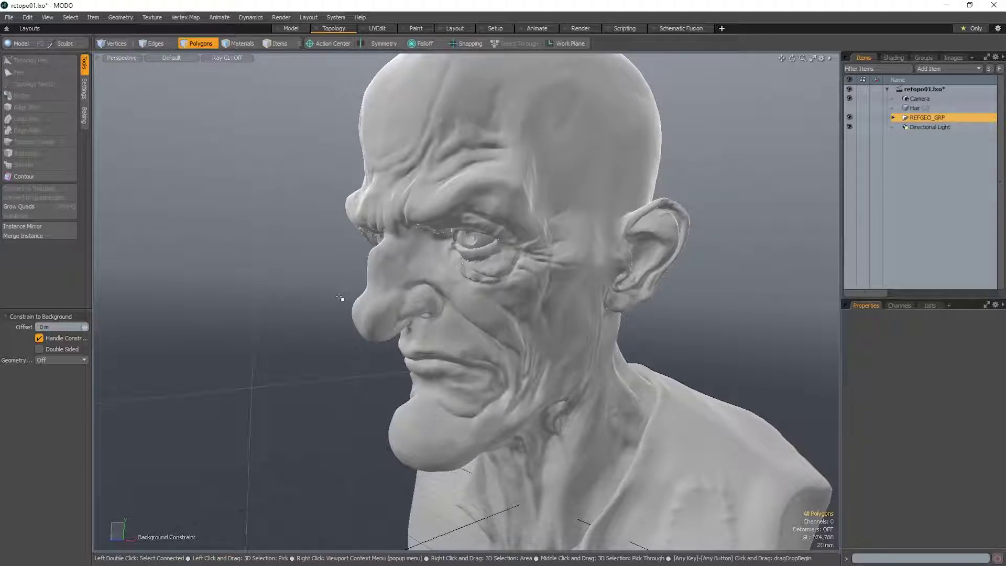
pyautogui.scroll(-2, 406, 231)
pyautogui.scroll(2, 406, 231)
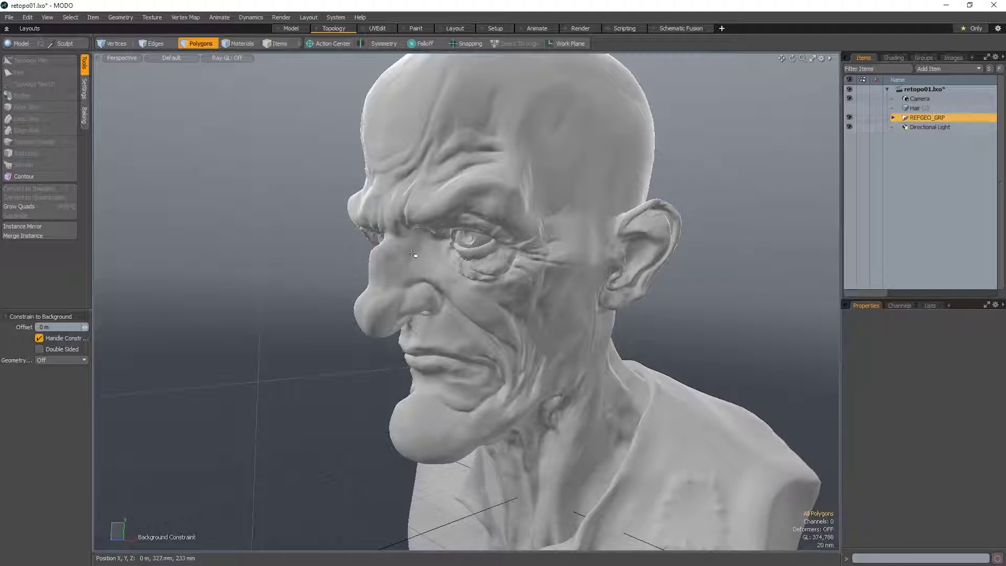
pyautogui.moveTo(444, 249)
pyautogui.keyDown('ctrl'); pyautogui.keyDown('alt'); pyautogui.mouseDown()
pyautogui.moveTo(414, 249)
pyautogui.moveTo(443, 250)
pyautogui.mouseUp(); pyautogui.keyUp('alt'); pyautogui.keyUp('ctrl')
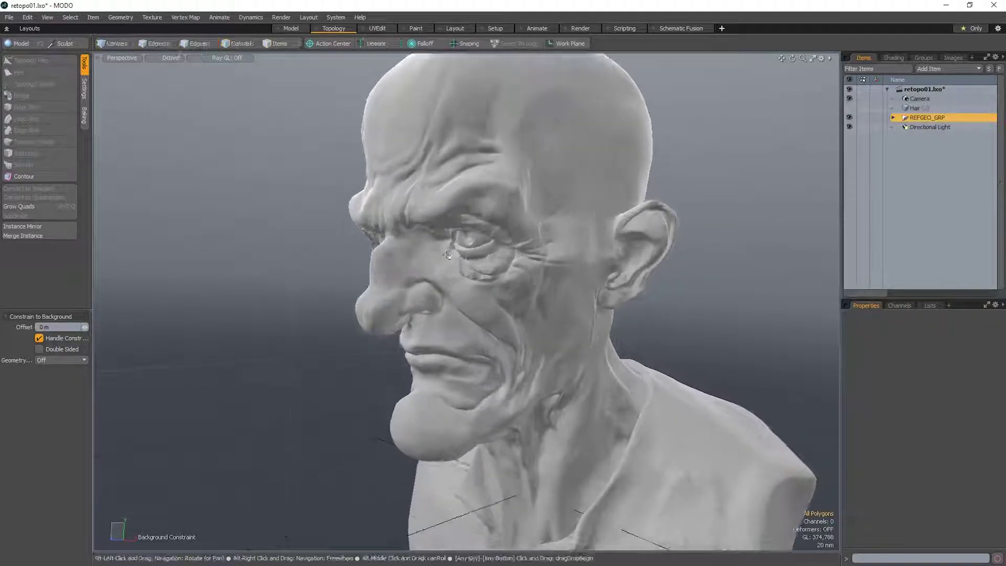
pyautogui.press('n')
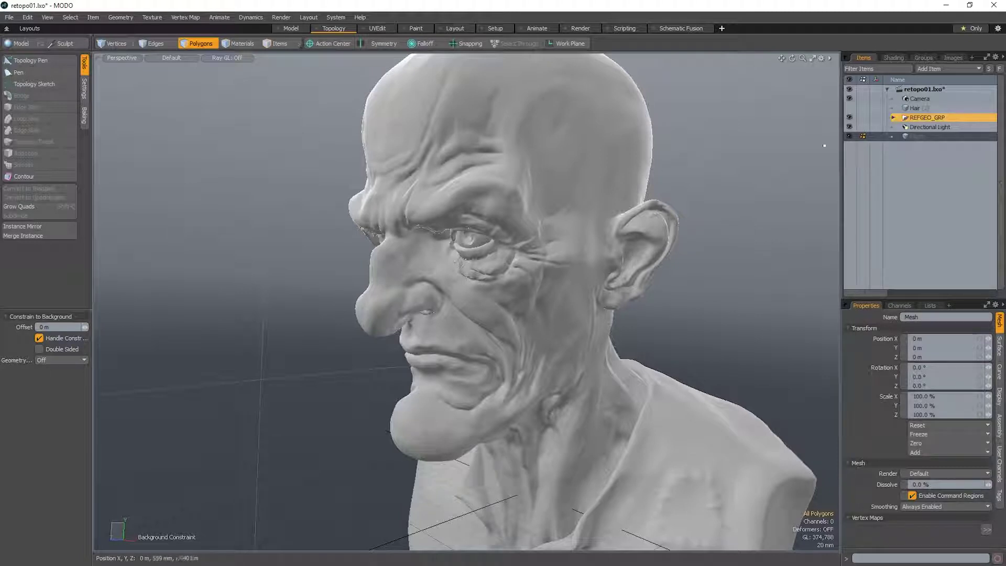
pyautogui.rightClick(913, 134)
pyautogui.click(907, 136)
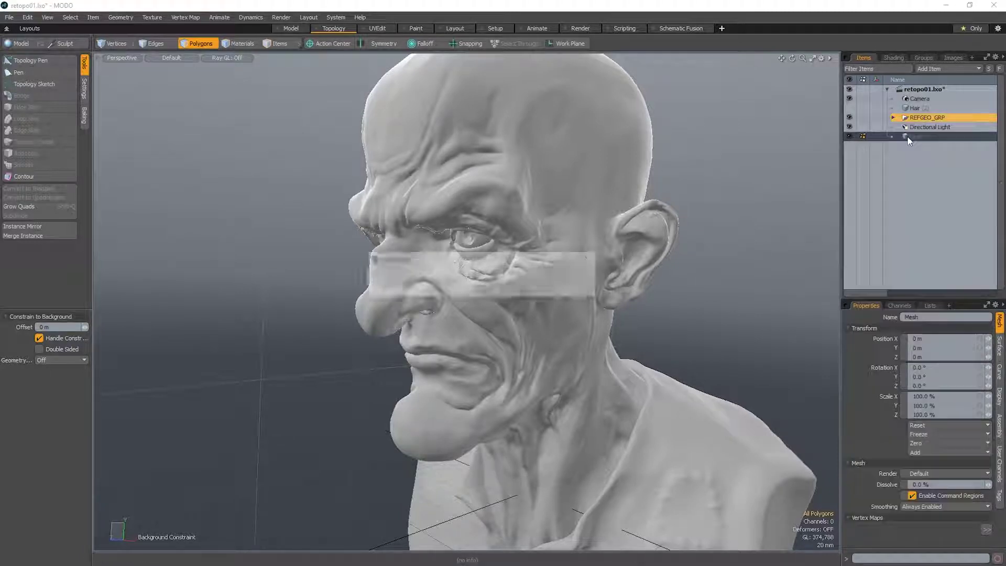
pyautogui.write('retopo')
pyautogui.press('Return')
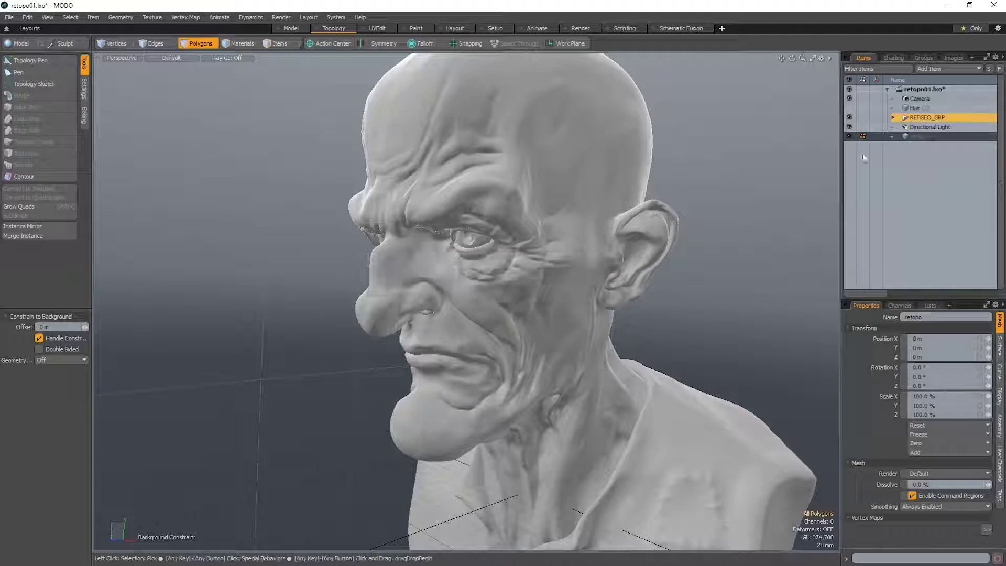
# - Group the retopo mesh under a group locator named MDL_GRP and place the group directly below the Camera item
pyautogui.hotkey('ctrl', 'g')
pyautogui.rightClick(919, 135)
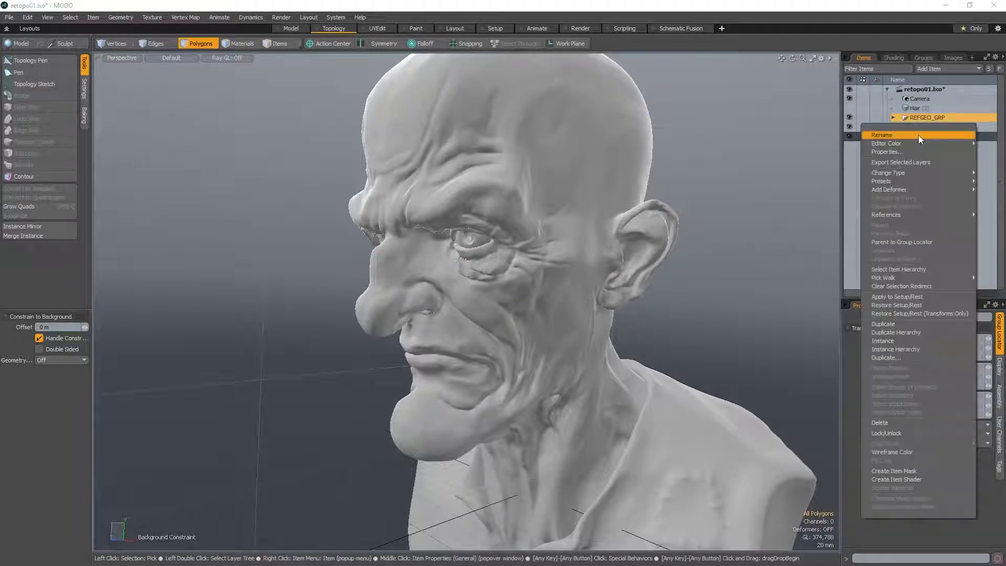
pyautogui.click(917, 135)
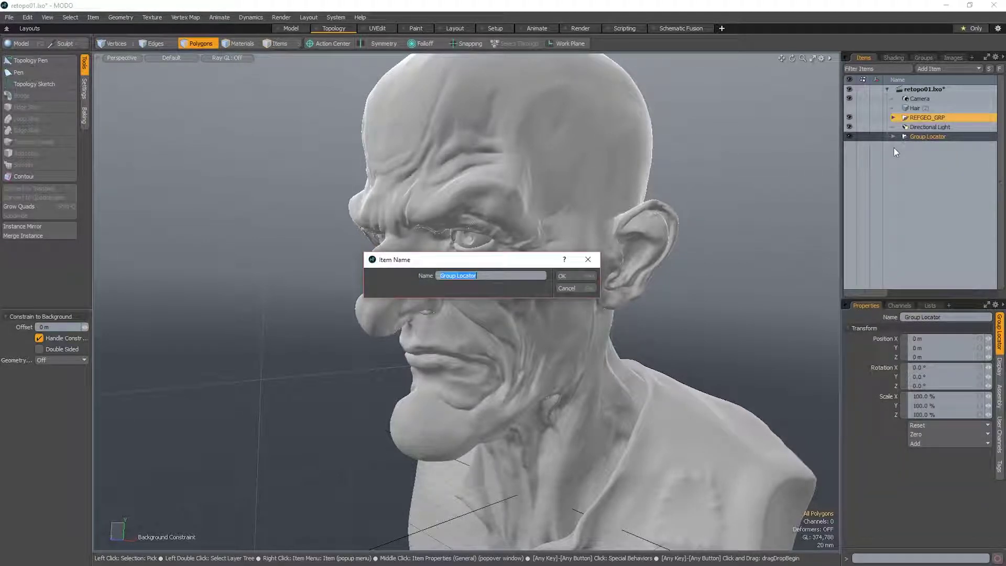
pyautogui.write('MDL_GRP')
pyautogui.press('Return')
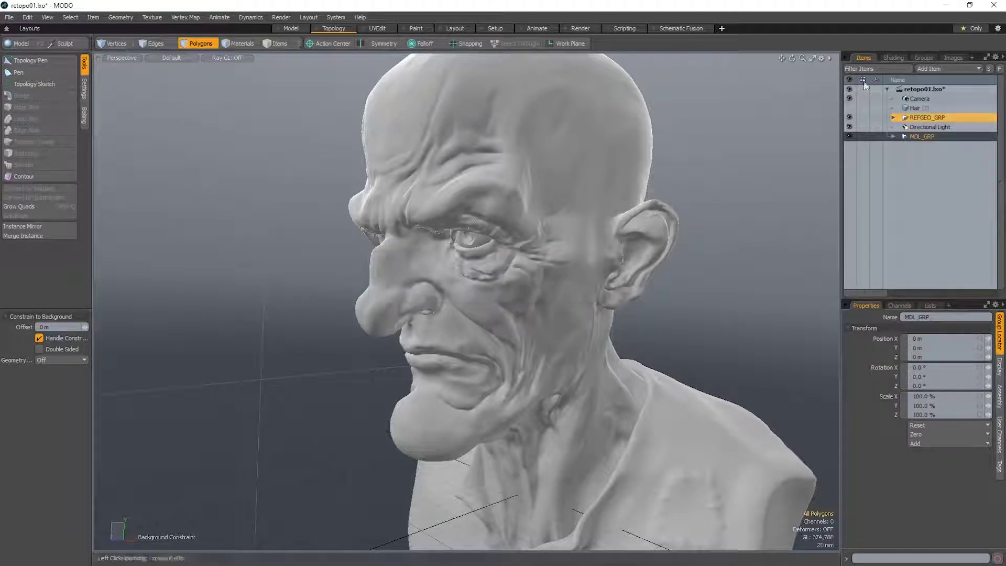
pyautogui.moveTo(920, 137); pyautogui.dragTo(918, 111)
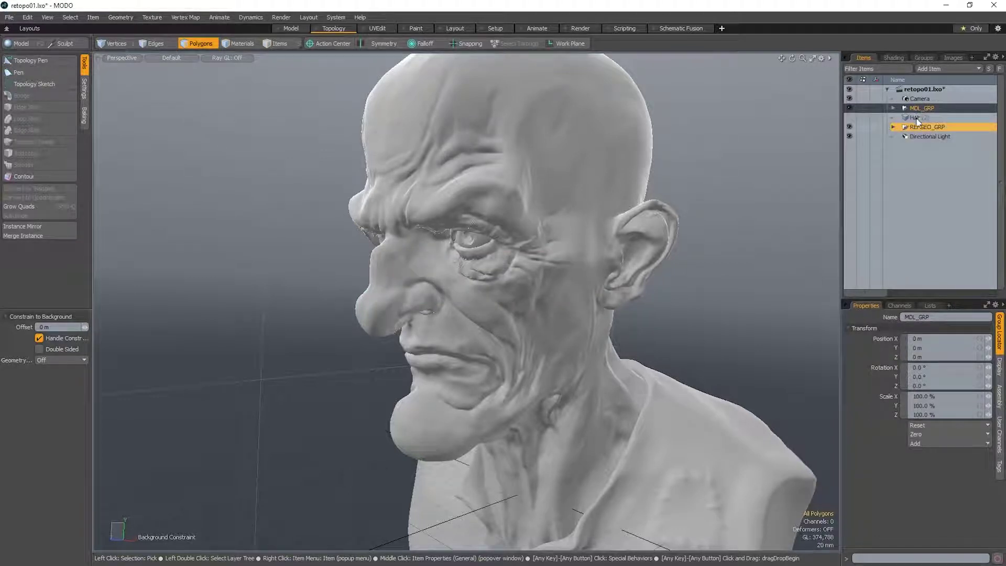
# - Move the Hair mesh into MDL_GRP and make the retopo mesh the active item
pyautogui.click(919, 119)
pyautogui.click(893, 108)
pyautogui.click(917, 119)
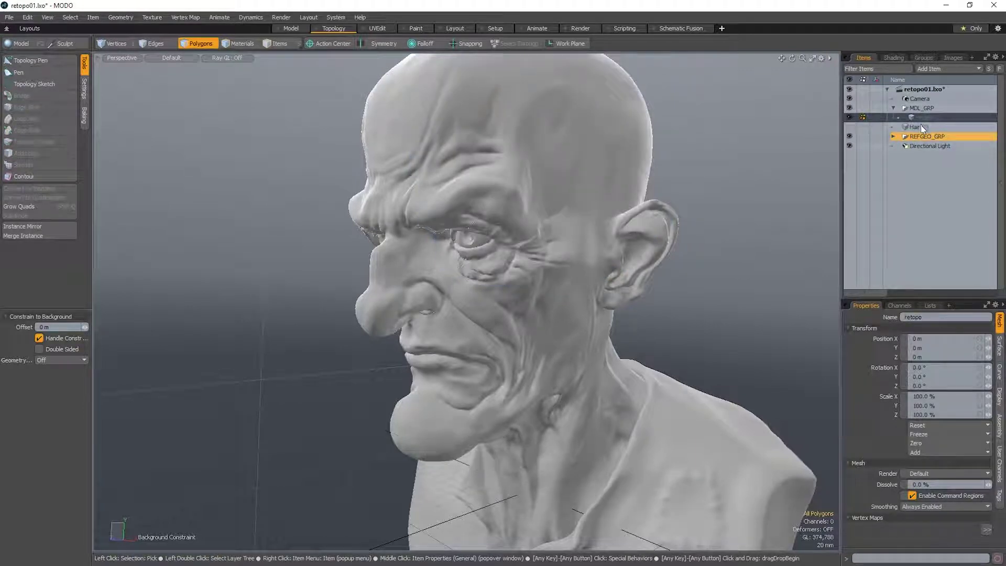
pyautogui.moveTo(922, 129); pyautogui.dragTo(923, 118)
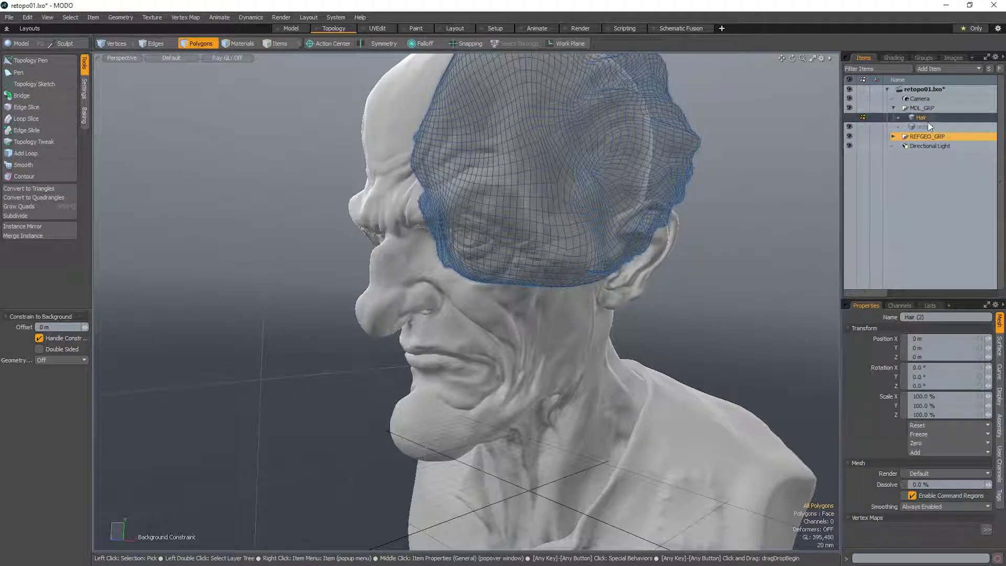
pyautogui.click(927, 127)
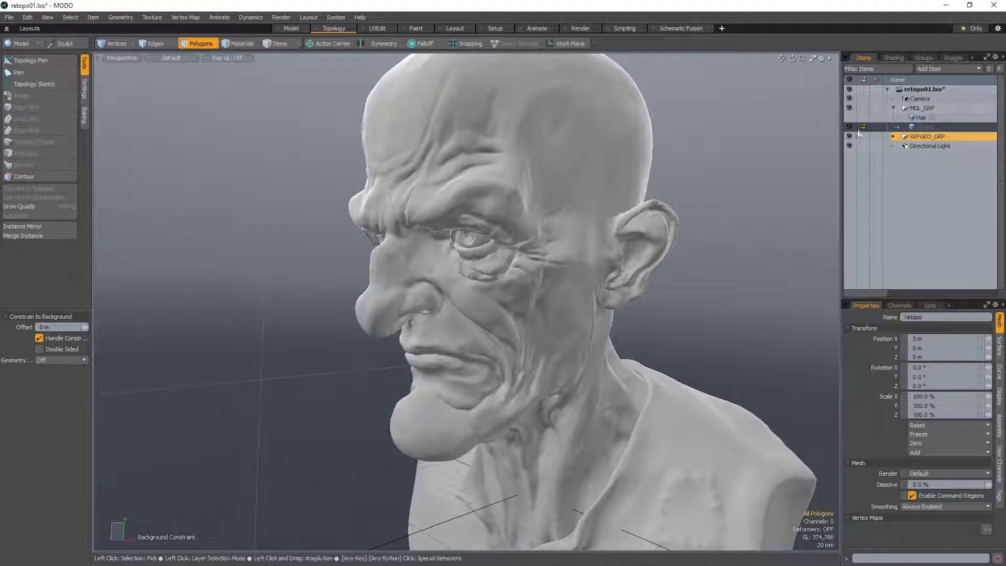
# - Activate the Topology Pen with the eye region of the head sculpt in close view
pyautogui.scroll(4, 478, 207)
pyautogui.keyDown('alt'); pyautogui.keyDown('shift'); pyautogui.moveTo(477, 207); pyautogui.dragTo(467, 220); pyautogui.keyUp('shift'); pyautogui.keyUp('alt')
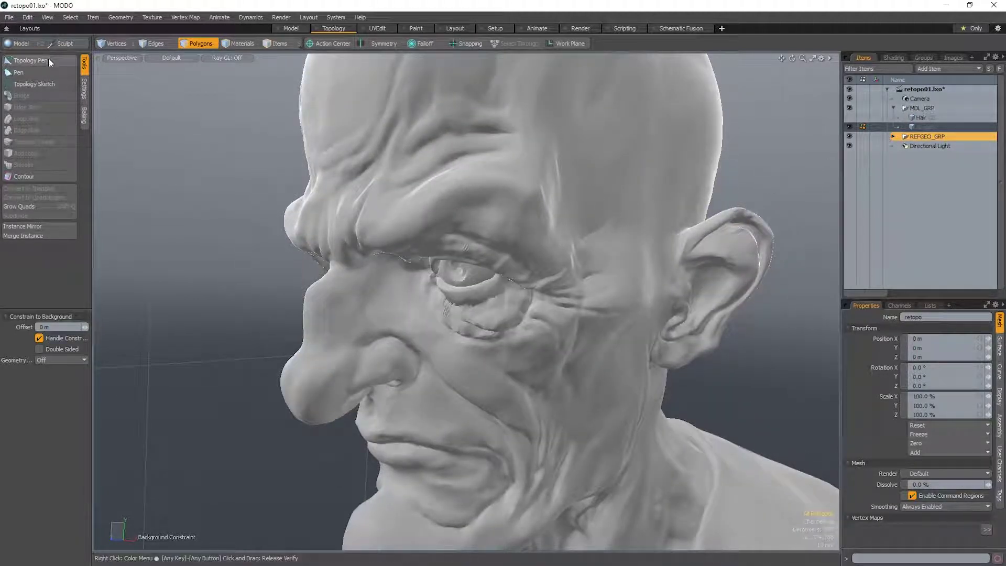
pyautogui.click(32, 60)
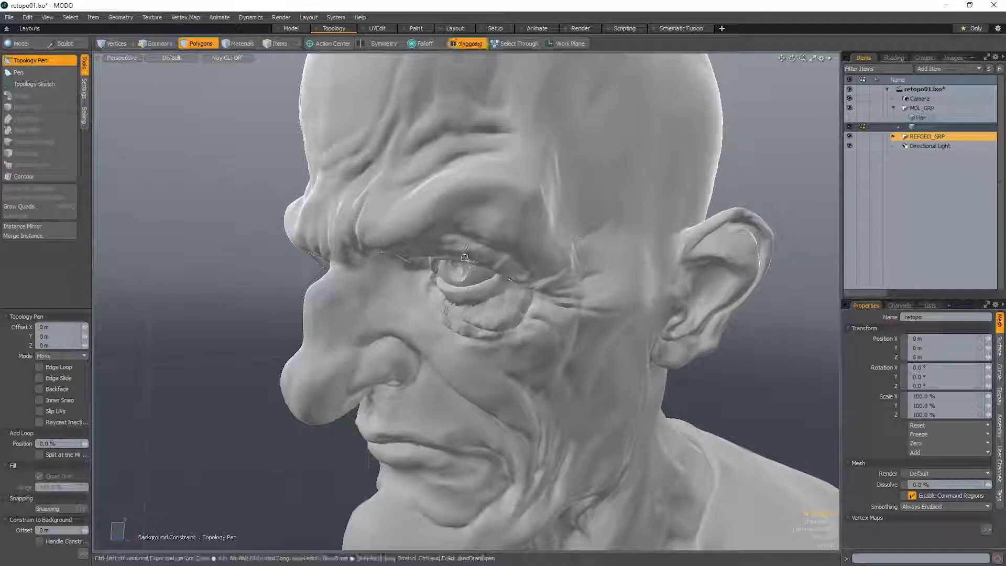
pyautogui.scroll(2, 524, 283)
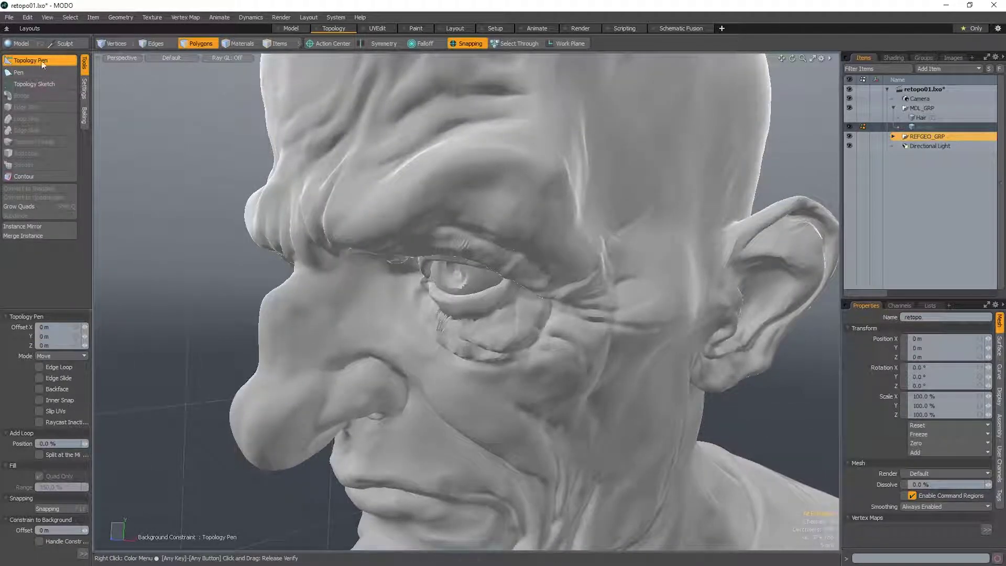
pyautogui.scroll(1, 450, 246)
pyautogui.keyDown('alt'); pyautogui.moveTo(456, 246); pyautogui.dragTo(438, 184); pyautogui.keyUp('alt')
pyautogui.scroll(-1, 431, 204)
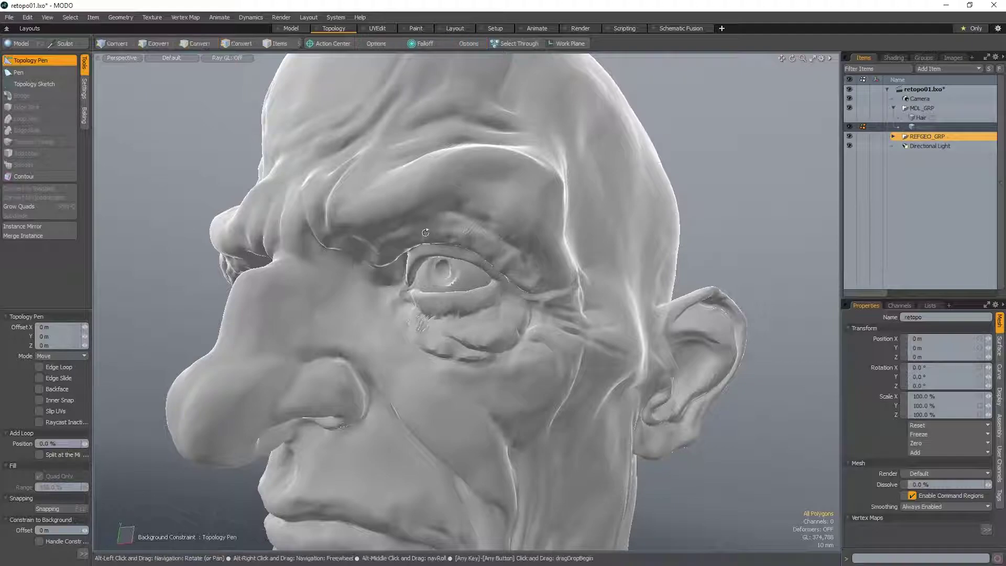
# - Switch to the browser and read the MODO help page on the Topology Pen's Move-mode shortcuts and mode options
pyautogui.hotkey('alt', 'Tab')
pyautogui.click(496, 272)
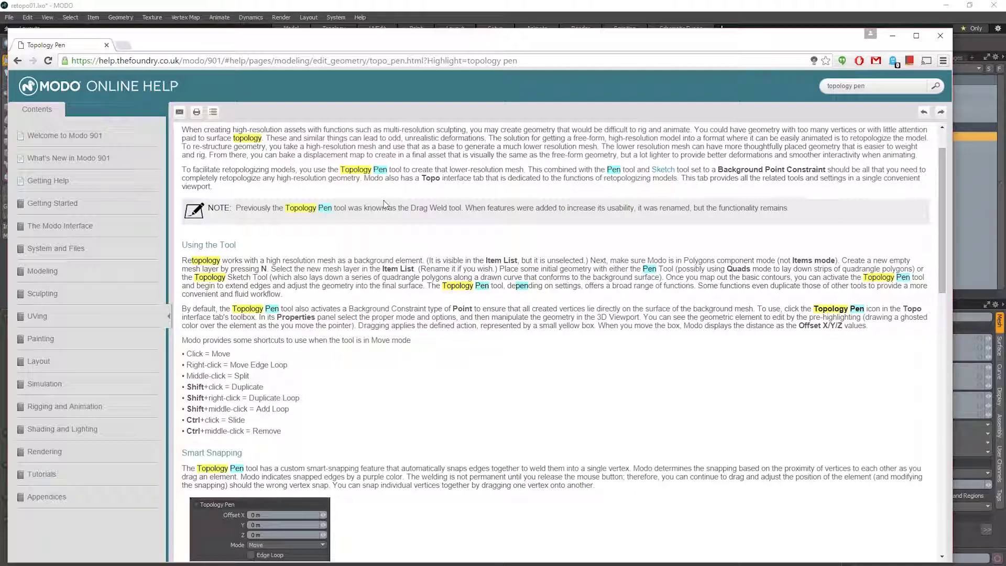
pyautogui.scroll(1, 385, 204)
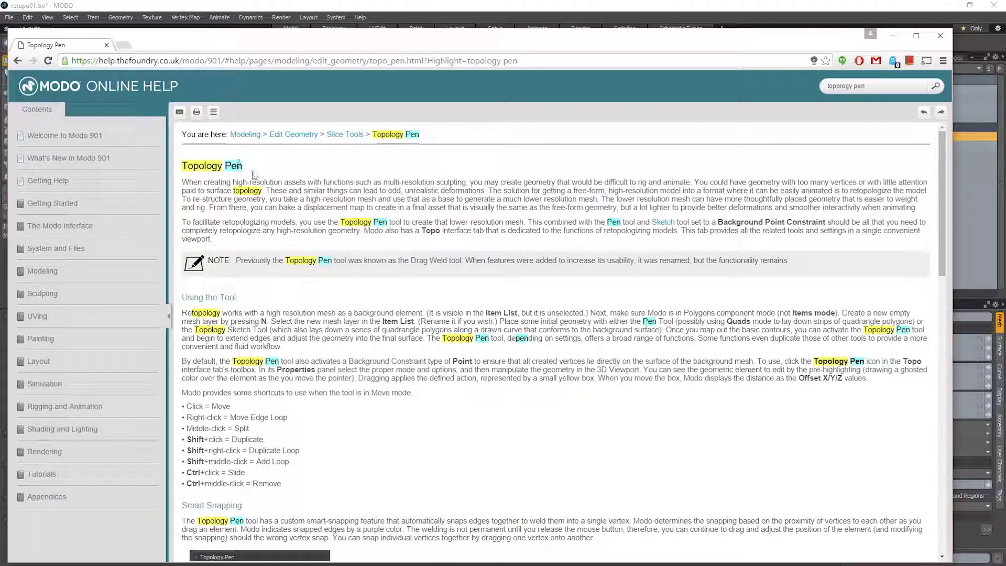
pyautogui.scroll(-1, 305, 184)
pyautogui.scroll(-15, 449, 184)
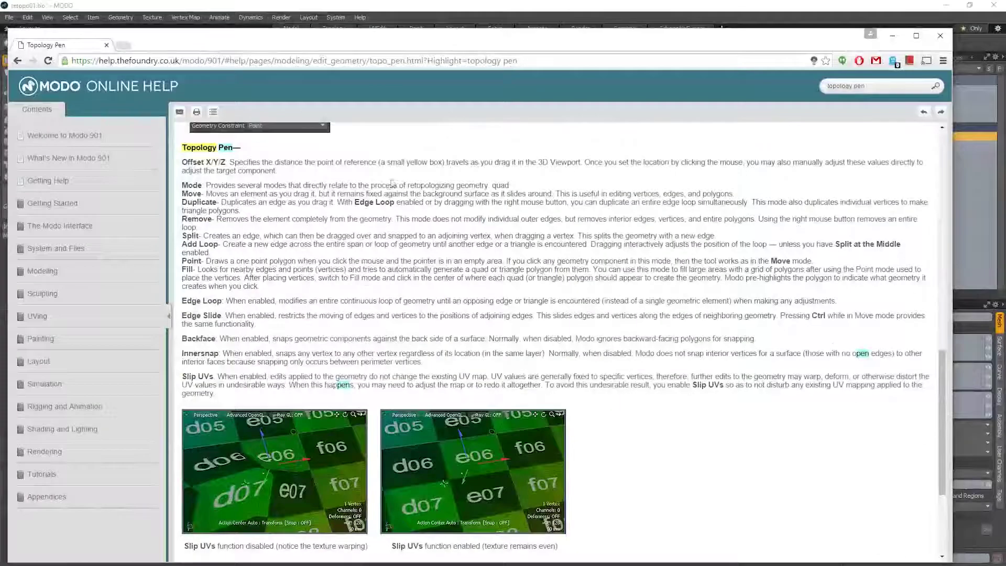
pyautogui.scroll(15, 372, 471)
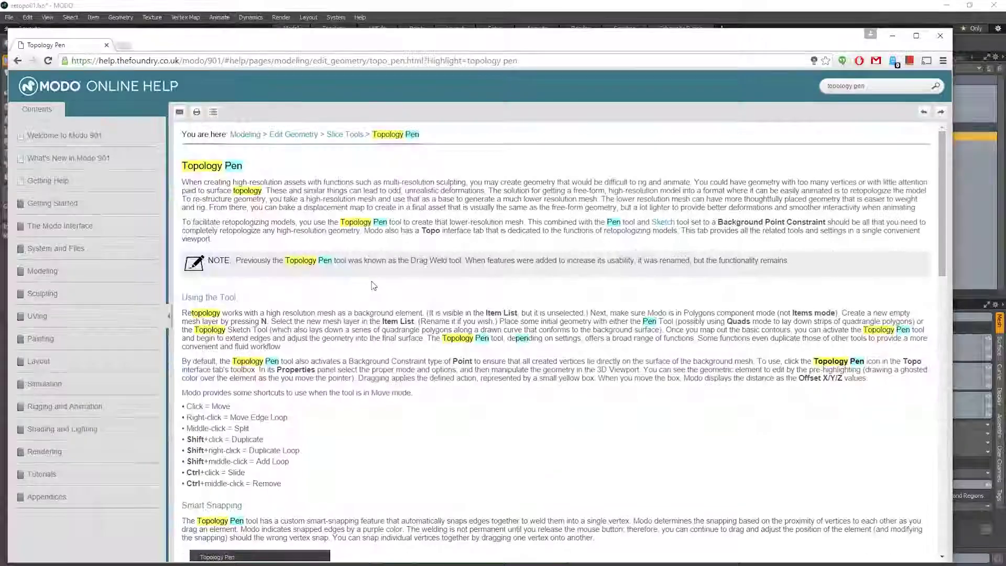
pyautogui.moveTo(287, 488); pyautogui.dragTo(180, 410)
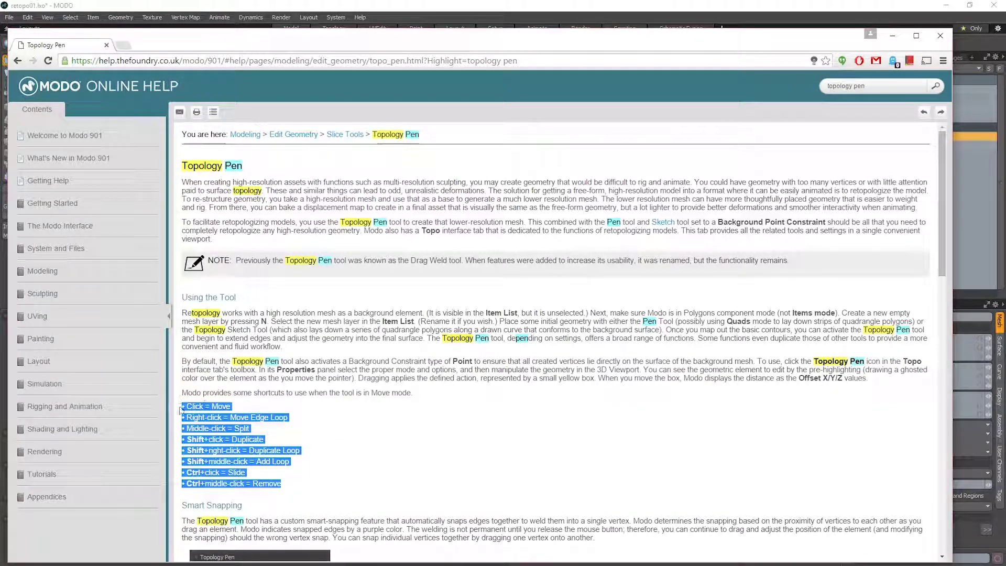
pyautogui.click(347, 358)
pyautogui.scroll(-1, 347, 358)
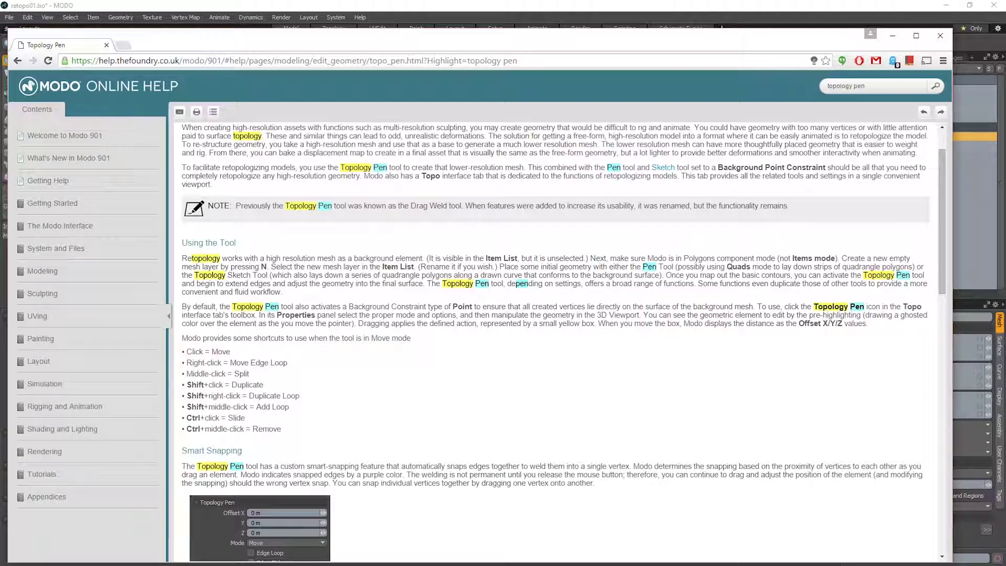
pyautogui.scroll(-1, 325, 336)
pyautogui.moveTo(246, 406); pyautogui.dragTo(215, 310)
pyautogui.click(230, 321)
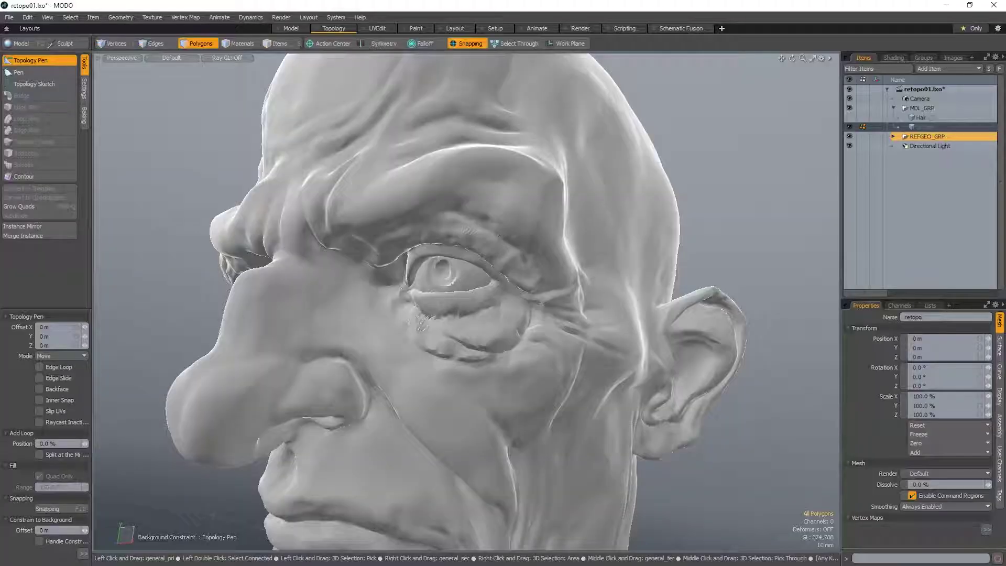
# - Try drawing a polygon on the brow above the eye with the Topology Pen, undoing each attempt
pyautogui.keyDown('alt'); pyautogui.moveTo(404, 177); pyautogui.dragTo(480, 241); pyautogui.keyUp('alt')
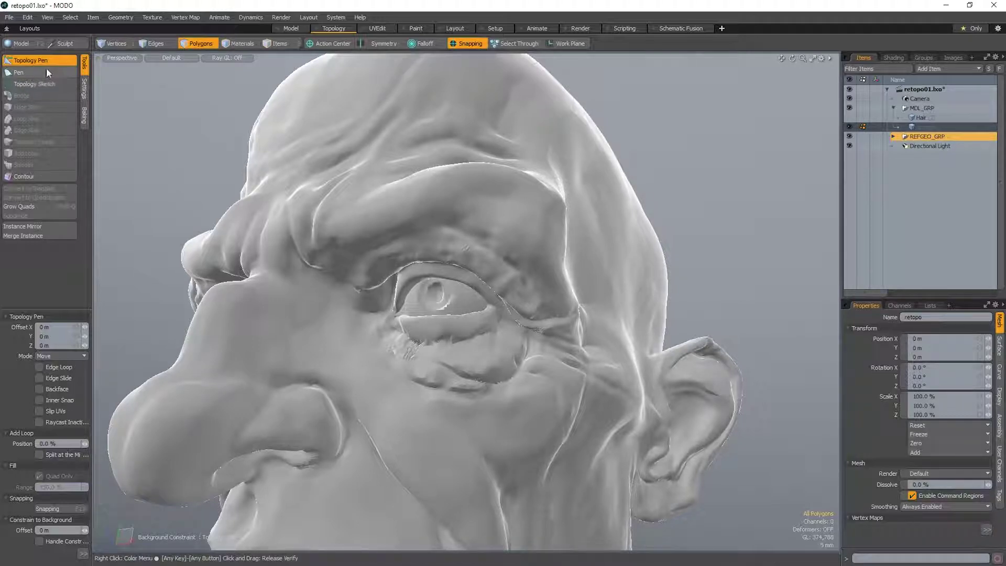
pyautogui.keyDown('alt'); pyautogui.moveTo(388, 267); pyautogui.dragTo(425, 285); pyautogui.keyUp('alt')
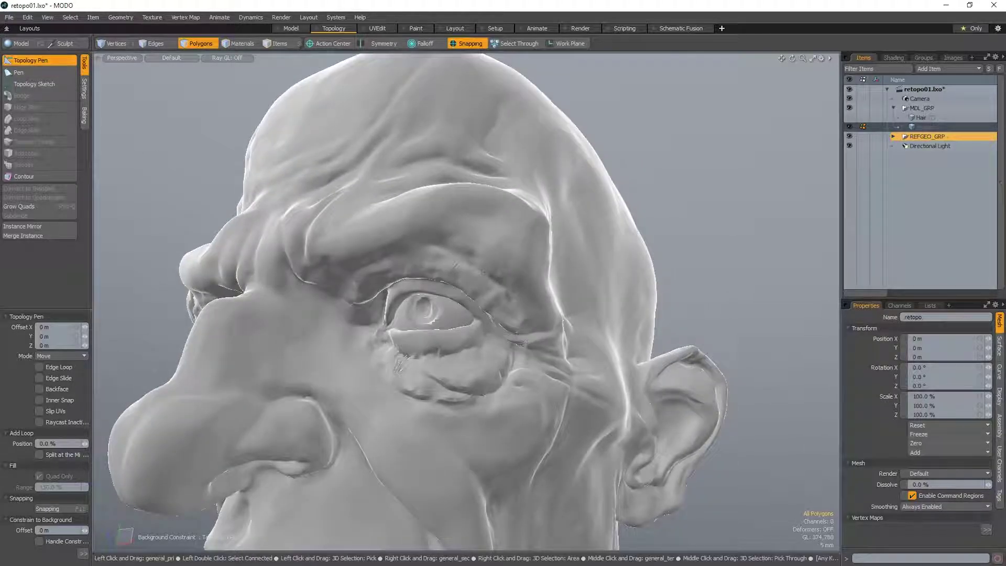
pyautogui.moveTo(446, 231); pyautogui.dragTo(480, 272)
pyautogui.hotkey('ctrl', 'z')
pyautogui.hotkey('ctrl', 'z')
pyautogui.hotkey('ctrl', 'z')
pyautogui.moveTo(451, 233); pyautogui.dragTo(480, 264)
pyautogui.hotkey('ctrl', 'z')
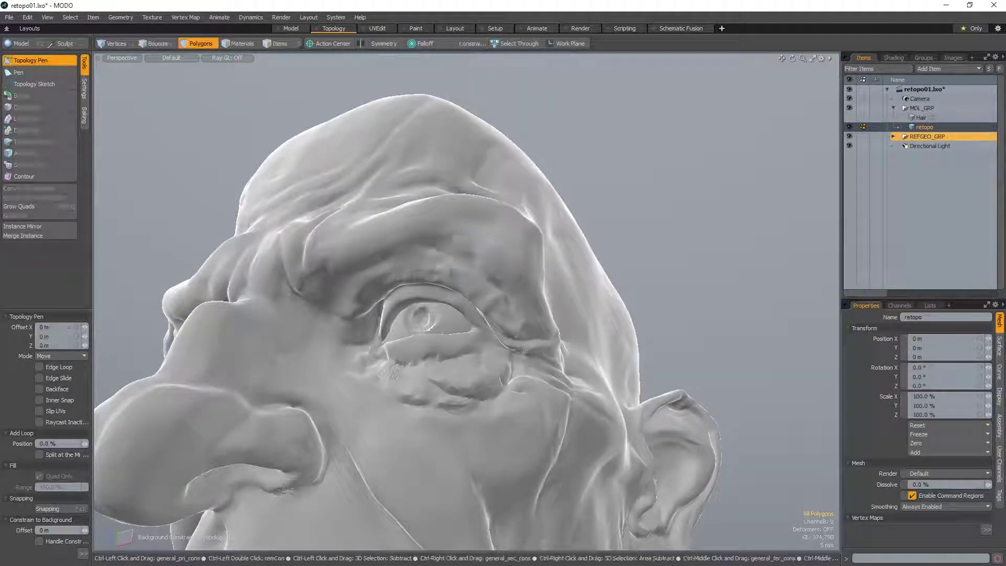
pyautogui.moveTo(446, 230); pyautogui.dragTo(482, 268)
pyautogui.hotkey('ctrl', 'z')
# - Try drawing a polygon across the forehead wrinkles with the Topology Pen, undoing each attempt
pyautogui.moveTo(377, 115); pyautogui.dragTo(411, 183)
pyautogui.hotkey('ctrl', 'z')
pyautogui.moveTo(376, 131); pyautogui.dragTo(417, 185)
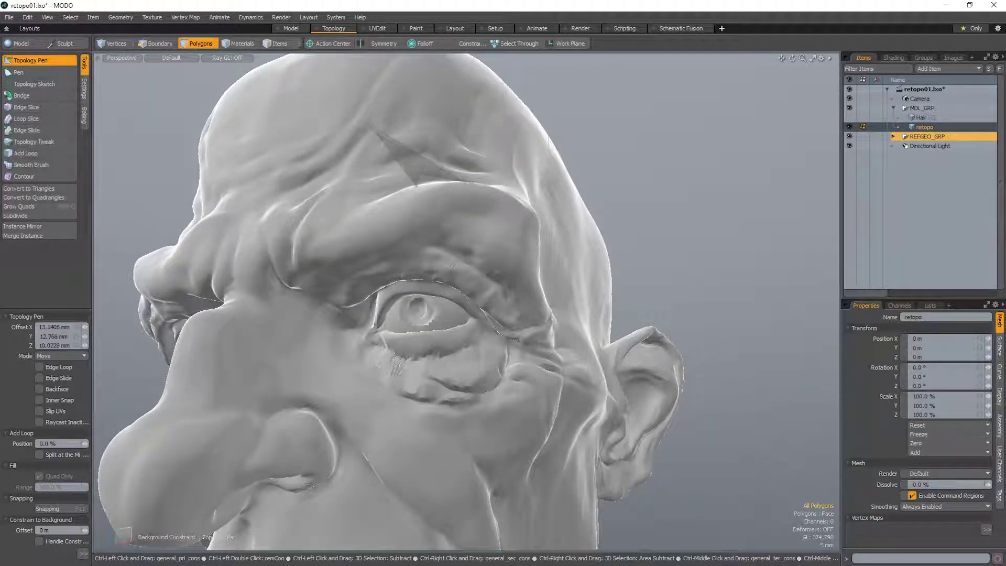
pyautogui.keyDown('alt'); pyautogui.moveTo(380, 143); pyautogui.dragTo(420, 203); pyautogui.keyUp('alt')
pyautogui.hotkey('ctrl', 'z')
# - Draw two joined polygons on the brow above the eye, running toward the outer eye corner
pyautogui.keyDown('alt'); pyautogui.moveTo(437, 254); pyautogui.dragTo(468, 290); pyautogui.keyUp('alt')
pyautogui.moveTo(480, 275); pyautogui.dragTo(479, 317)
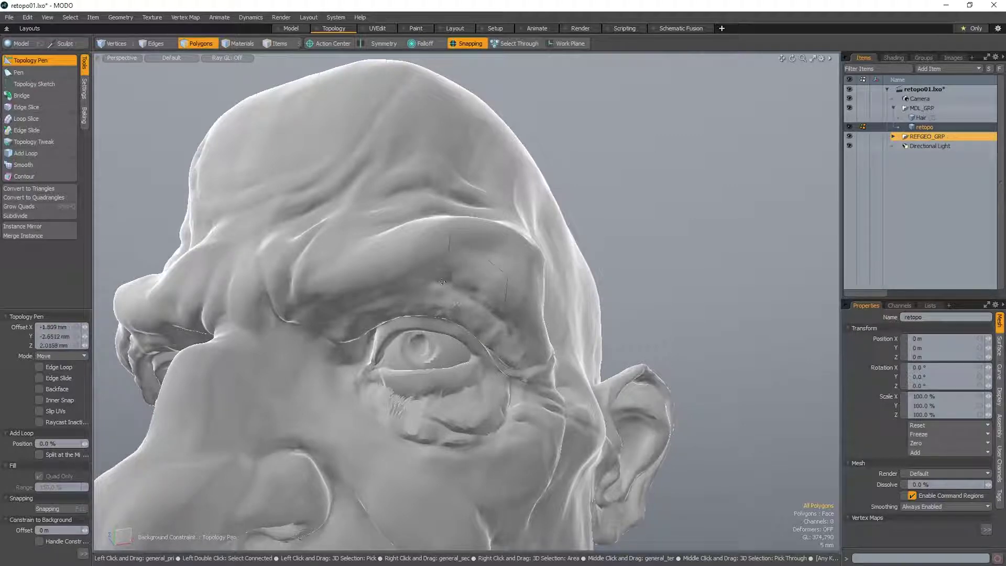
pyautogui.keyDown('alt'); pyautogui.moveTo(539, 309); pyautogui.dragTo(507, 268); pyautogui.keyUp('alt')
pyautogui.click(490, 313)
pyautogui.moveTo(507, 268)
pyautogui.keyDown('alt'); pyautogui.mouseDown()
pyautogui.moveTo(461, 278)
pyautogui.moveTo(526, 303)
pyautogui.moveTo(512, 303)
pyautogui.moveTo(535, 285)
pyautogui.moveTo(518, 275)
pyautogui.mouseUp(); pyautogui.keyUp('alt')
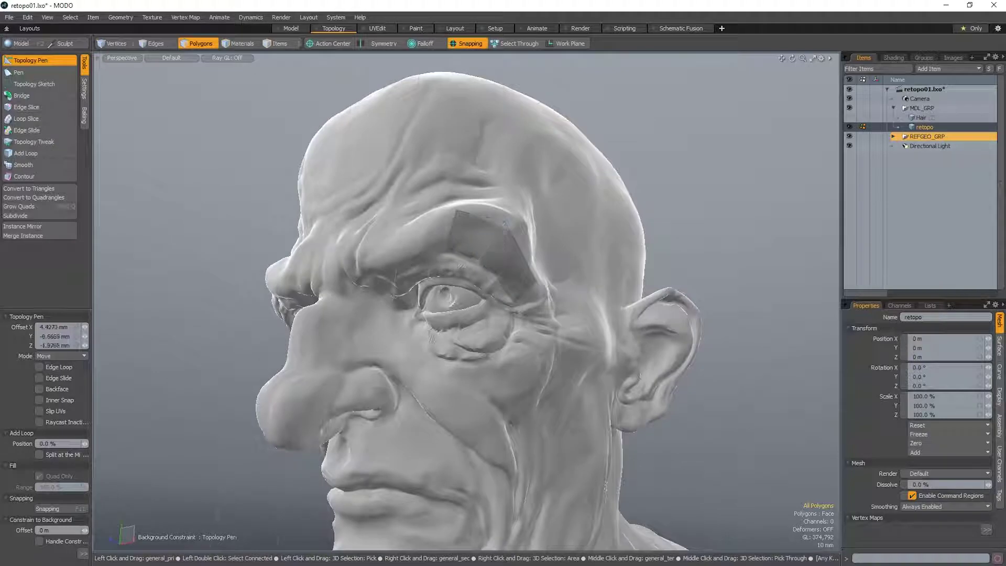
# - Try extending the brow strip's upper edge onto the forehead and shifting its corner vertices, undoing the attempts
pyautogui.keyDown('shift'); pyautogui.moveTo(484, 220); pyautogui.dragTo(490, 190); pyautogui.keyUp('shift')
pyautogui.hotkey('ctrl', 'z')
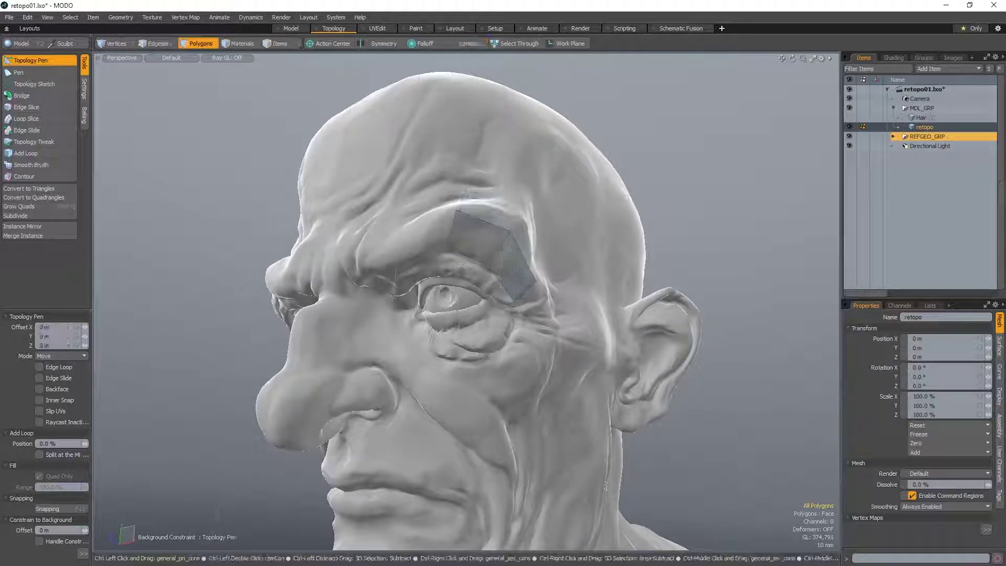
pyautogui.keyDown('alt'); pyautogui.moveTo(515, 278); pyautogui.dragTo(505, 261); pyautogui.keyUp('alt')
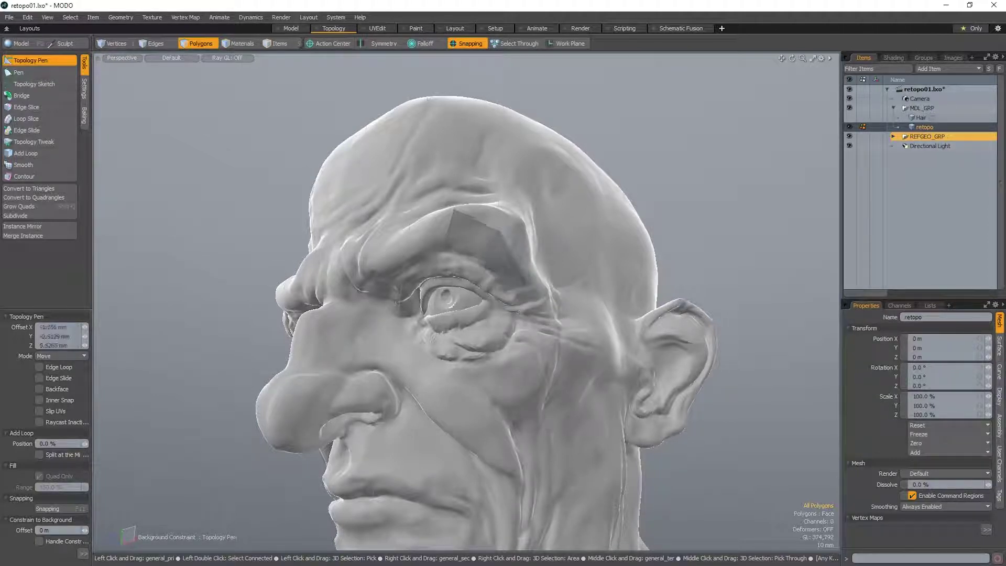
pyautogui.moveTo(500, 231); pyautogui.dragTo(506, 227)
pyautogui.moveTo(510, 287); pyautogui.dragTo(515, 294)
pyautogui.hotkey('ctrl', 'z')
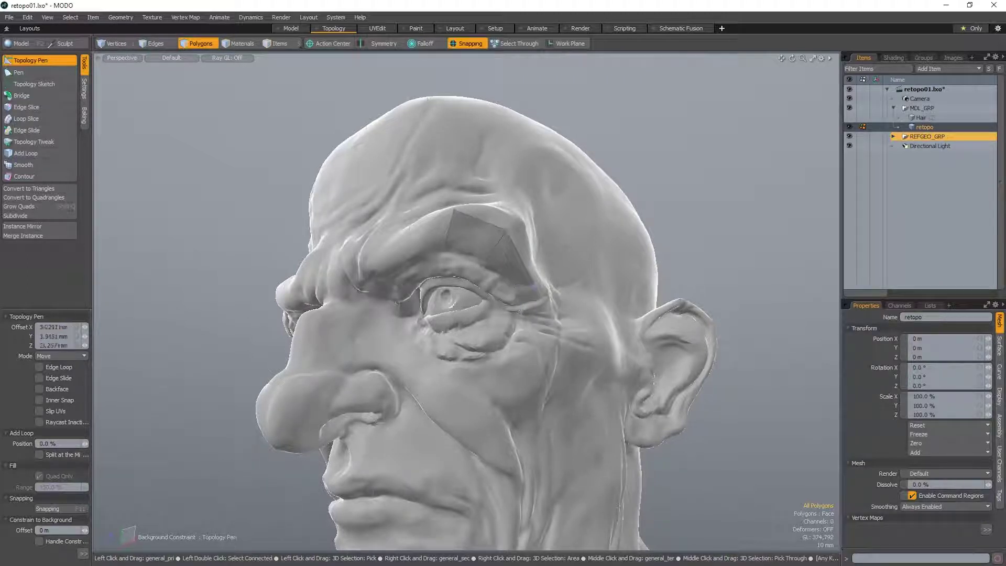
pyautogui.hotkey('ctrl', 'z')
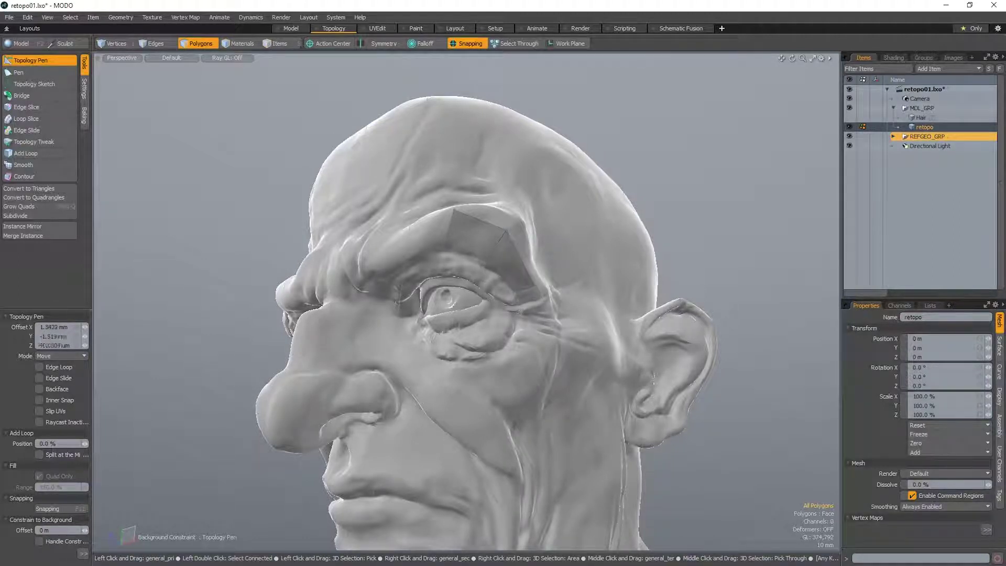
# - Examine how the two brow polygons sit on the head sculpt from several angles and distances
pyautogui.keyDown('alt'); pyautogui.moveTo(518, 311); pyautogui.dragTo(518, 338); pyautogui.keyUp('alt')
pyautogui.scroll(-4, 564, 339)
pyautogui.scroll(4, 459, 363)
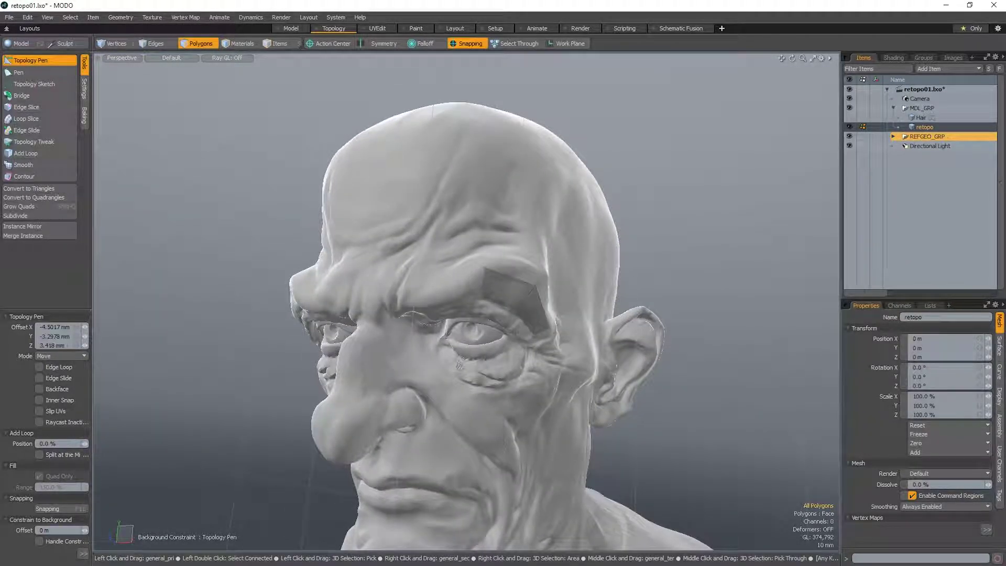
pyautogui.keyDown('alt'); pyautogui.moveTo(459, 363); pyautogui.dragTo(472, 333); pyautogui.keyUp('alt')
pyautogui.scroll(-4, 471, 333)
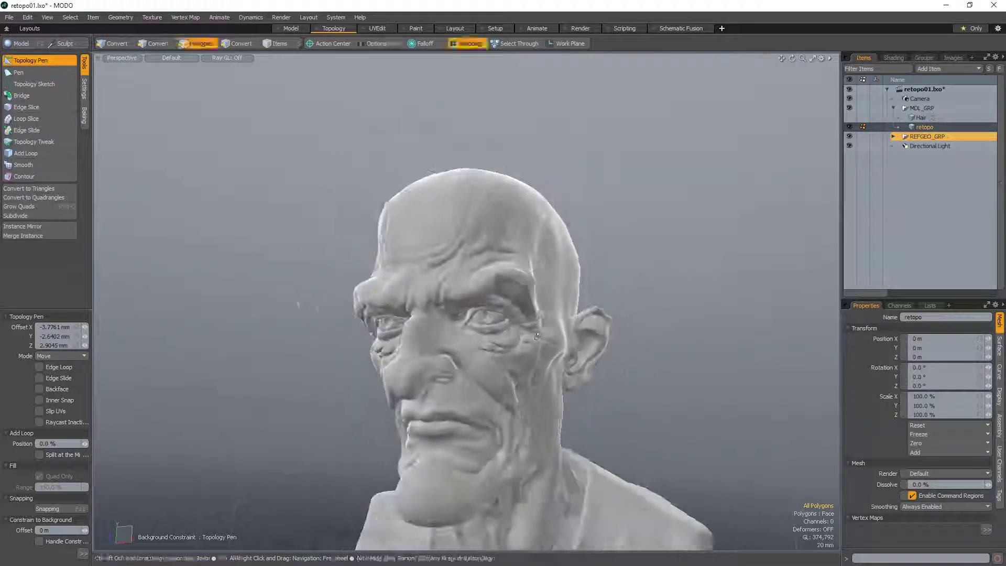
pyautogui.keyDown('alt'); pyautogui.moveTo(471, 388); pyautogui.dragTo(571, 355); pyautogui.keyUp('alt')
pyautogui.scroll(-2, 566, 353)
pyautogui.keyDown('alt'); pyautogui.moveTo(505, 351); pyautogui.dragTo(518, 312); pyautogui.keyUp('alt')
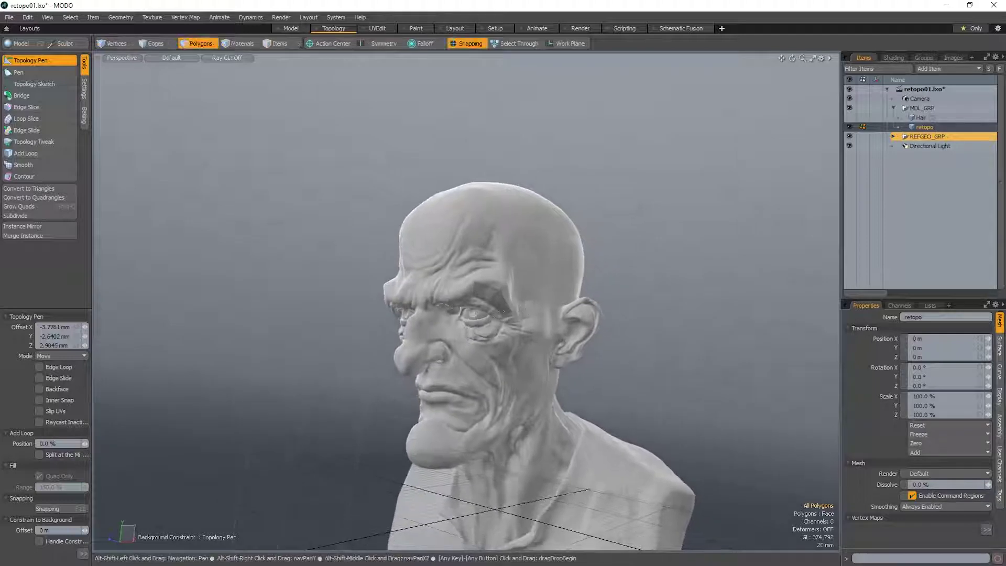
pyautogui.scroll(2, 517, 312)
# - Adjust the vertices of the two brow polygons to fit the sculpted brow above the outer eye
pyautogui.click(517, 312)
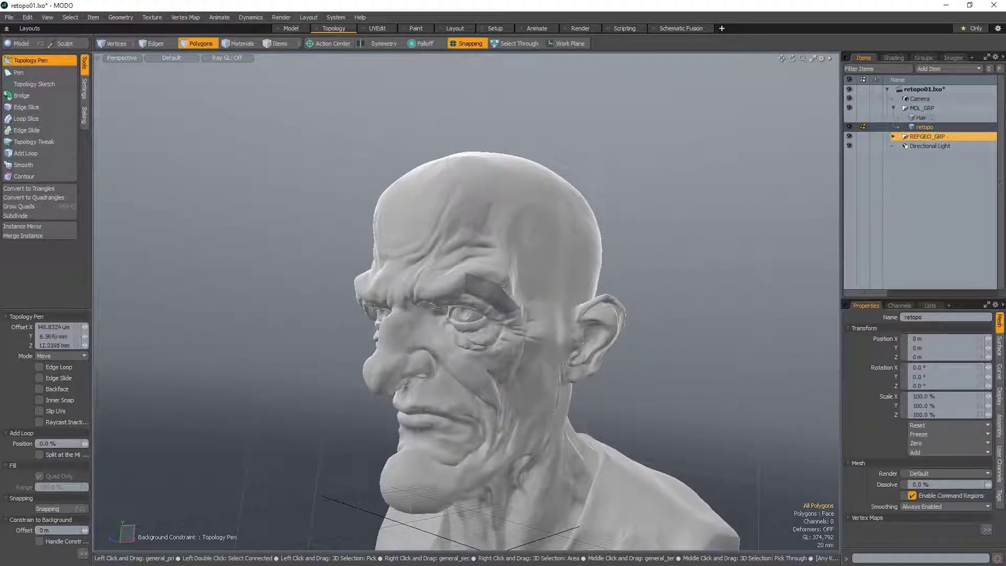
pyautogui.moveTo(501, 283); pyautogui.dragTo(499, 280)
pyautogui.keyDown('alt'); pyautogui.moveTo(473, 321); pyautogui.dragTo(468, 313); pyautogui.keyUp('alt')
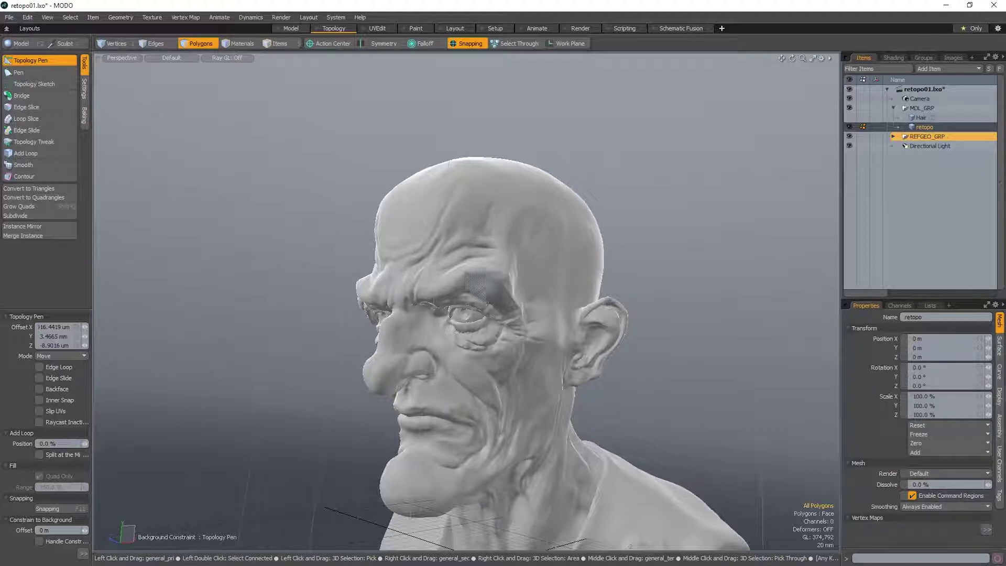
pyautogui.keyDown('alt'); pyautogui.moveTo(495, 309); pyautogui.dragTo(521, 282); pyautogui.keyUp('alt')
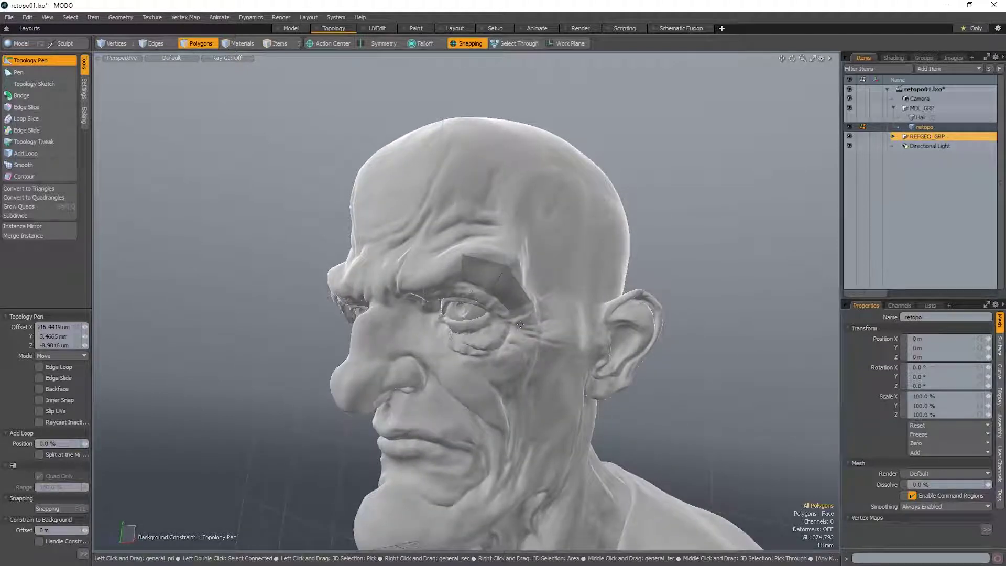
pyautogui.keyDown('alt'); pyautogui.moveTo(519, 325); pyautogui.dragTo(516, 317); pyautogui.keyUp('alt')
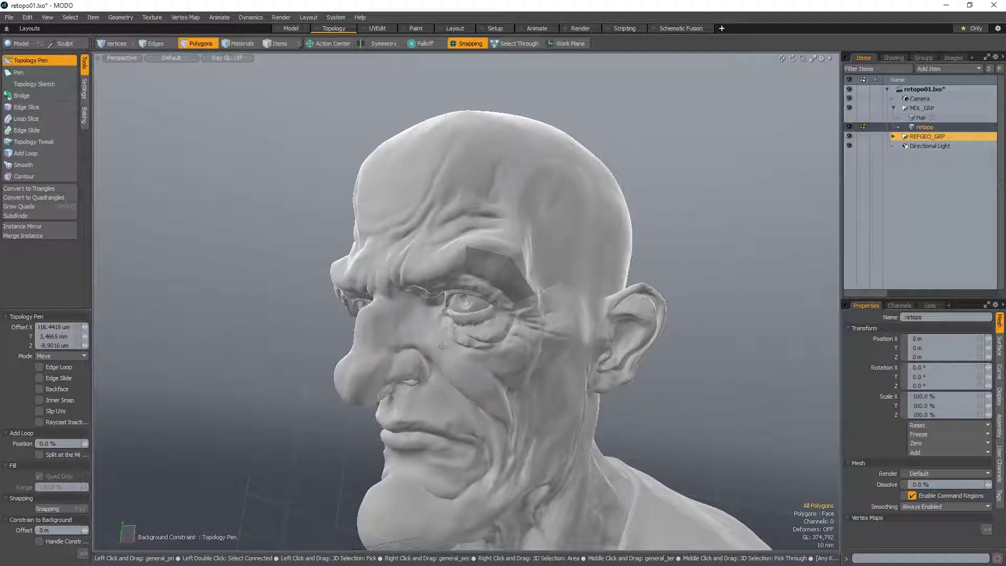
pyautogui.keyDown('alt'); pyautogui.moveTo(504, 402); pyautogui.dragTo(503, 314); pyautogui.keyUp('alt')
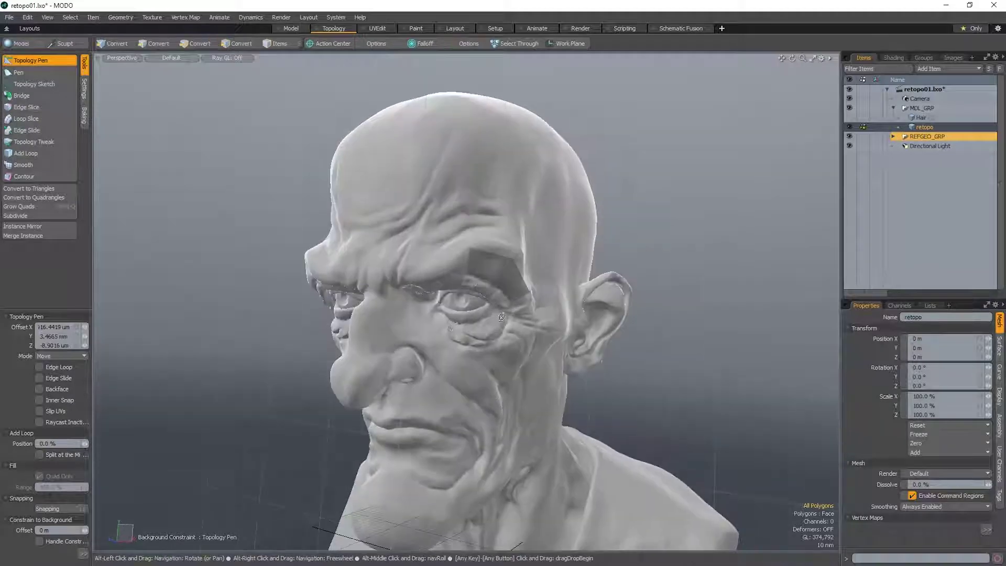
# - Toggle the viewport's grid workplane display so that the grid is hidden behind the head
pyautogui.hotkey('ctrl', '3')
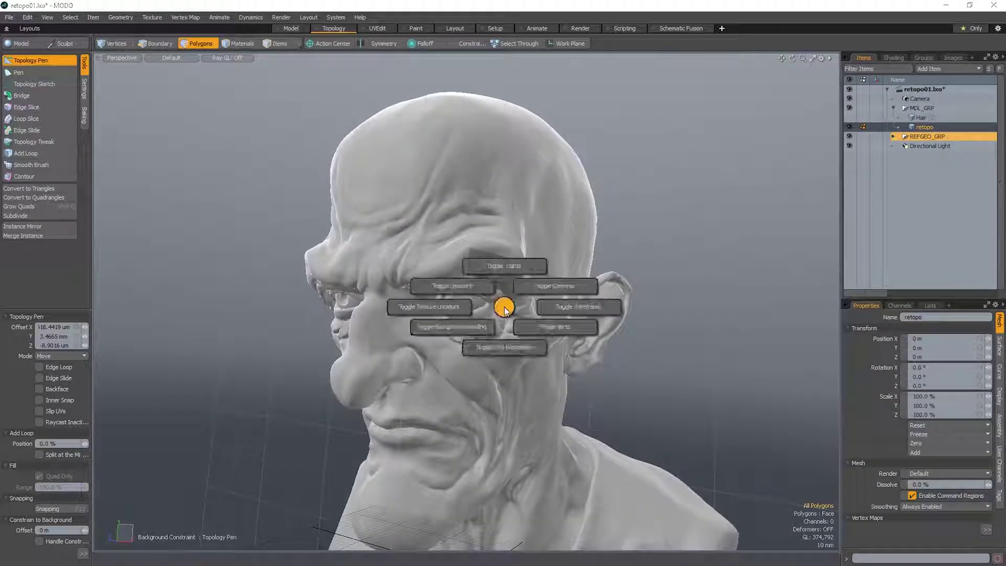
pyautogui.click(503, 266)
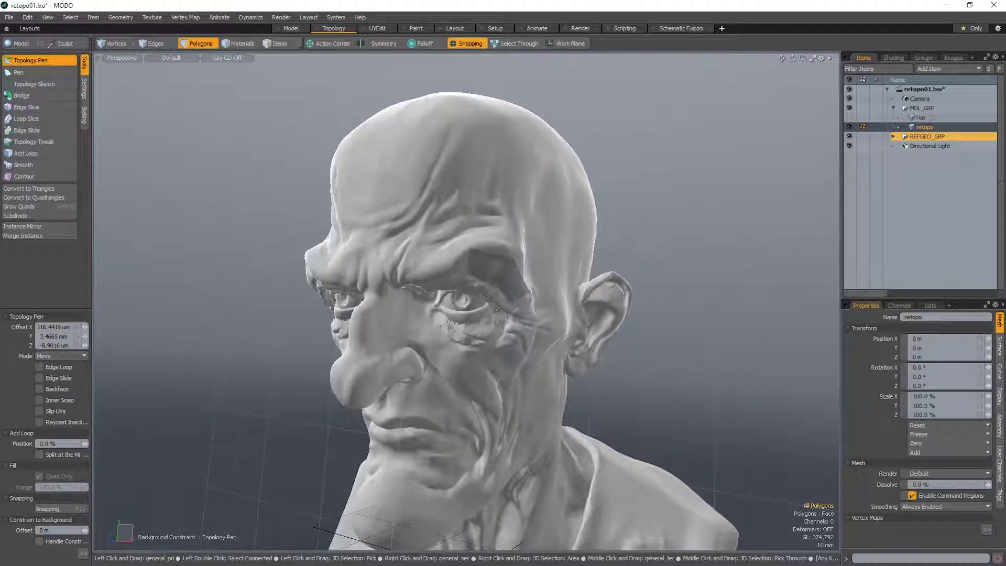
pyautogui.hotkey('ctrl', '3')
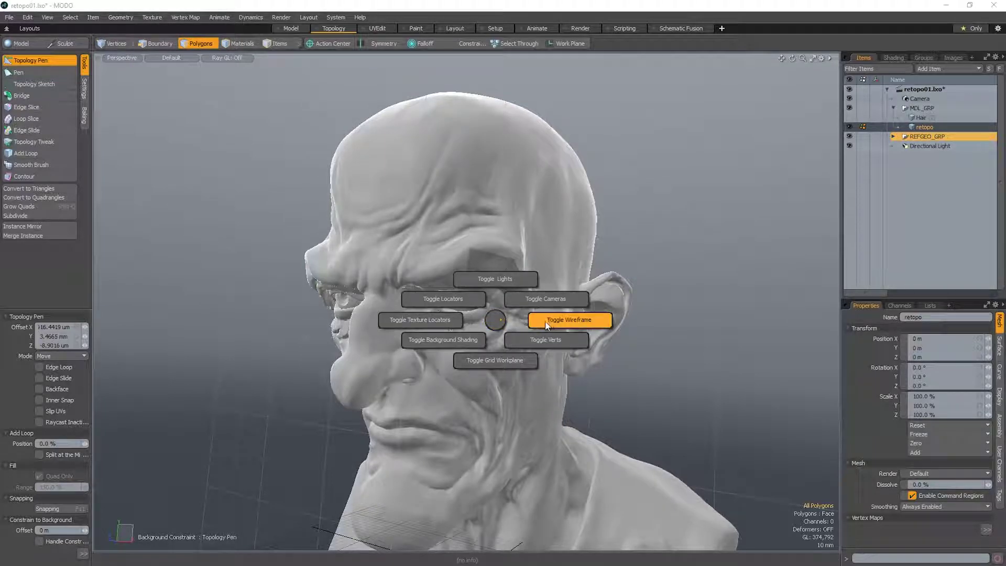
pyautogui.click(461, 361)
pyautogui.hotkey('ctrl', '3')
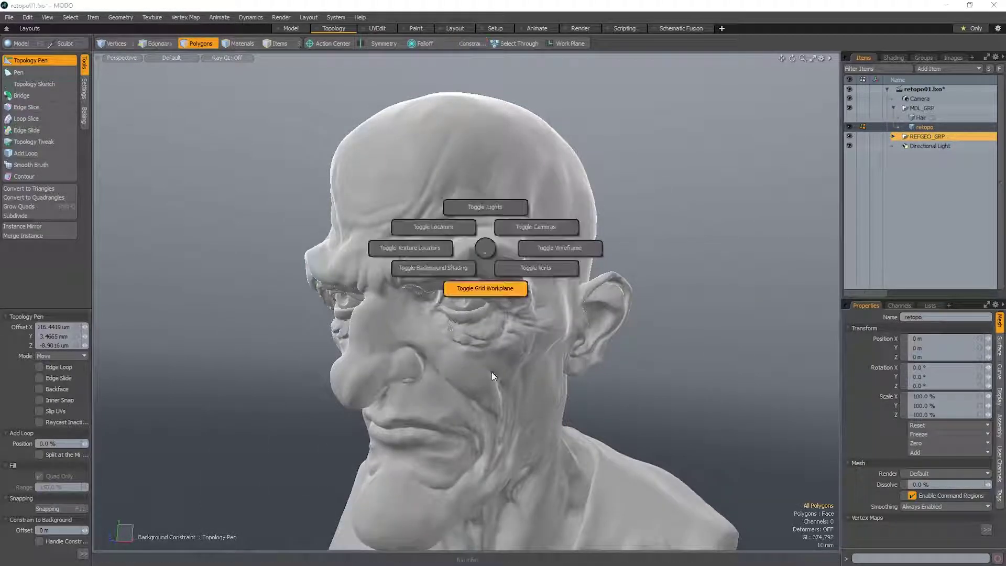
pyautogui.click(489, 355)
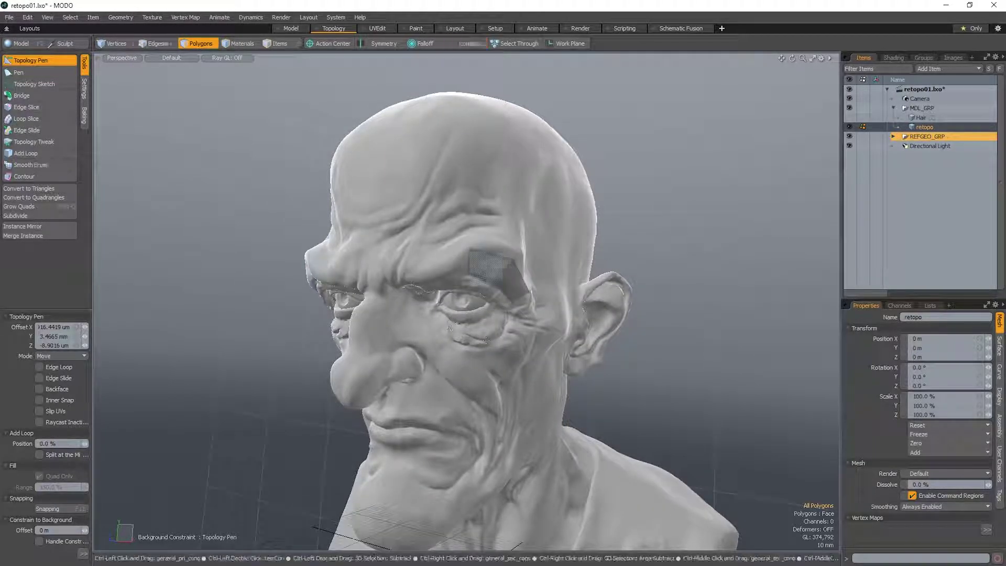
pyautogui.hotkey('ctrl', '3')
pyautogui.click(485, 360)
pyautogui.keyDown('alt'); pyautogui.moveTo(485, 359); pyautogui.dragTo(516, 298); pyautogui.keyUp('alt')
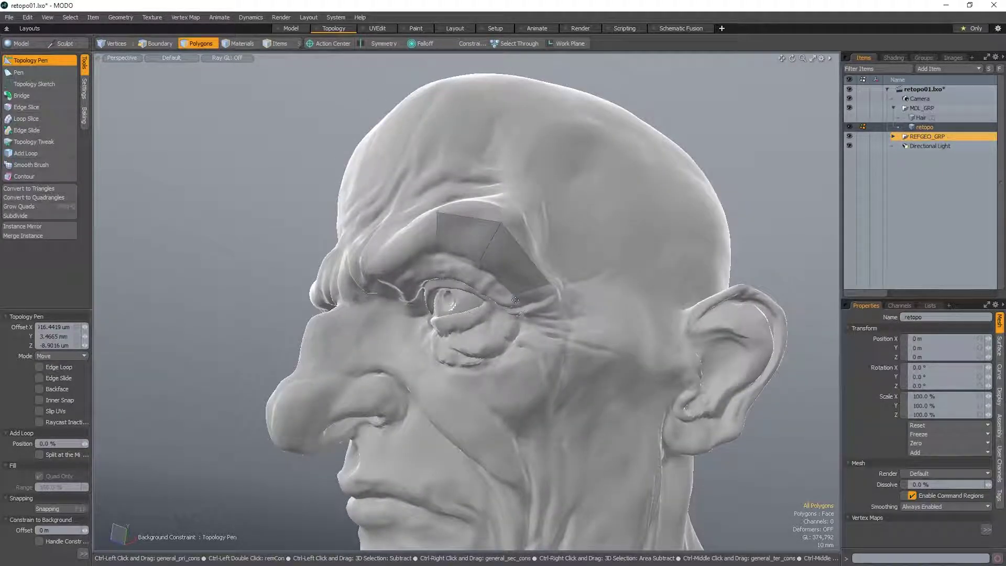
# - Save the scene as a new version named retopo02.lxo in the Models folder
pyautogui.hotkey('ctrl', 'shift', 's')
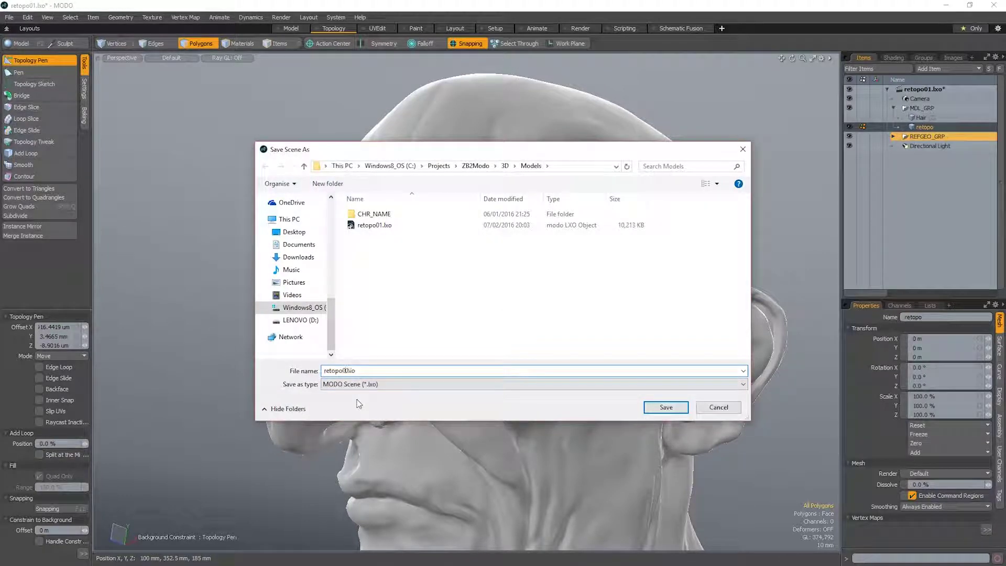
pyautogui.write('2')
pyautogui.press('Return')
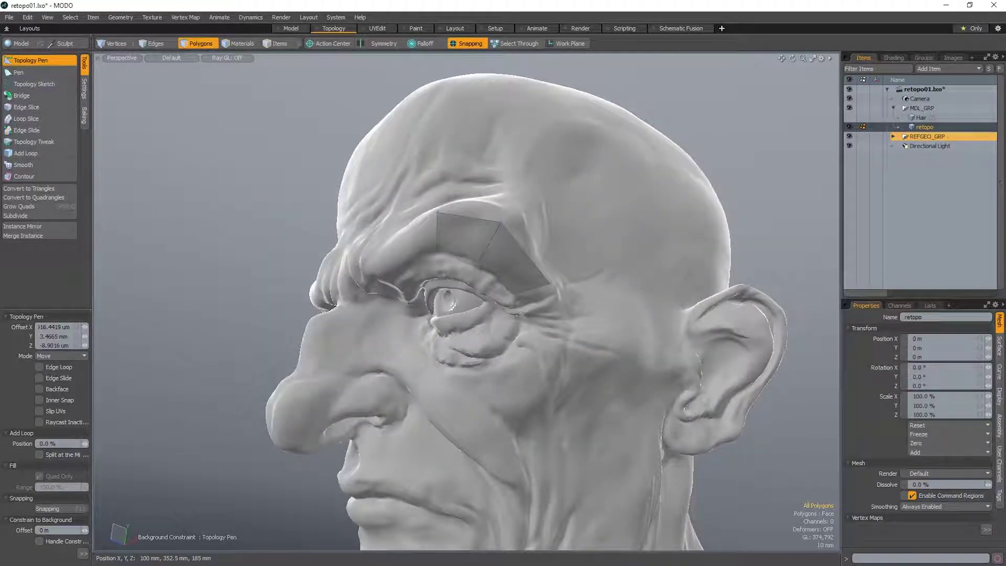
# - Extend the brow polygons around the outer eye corner, under the eye and up beside the nose into a closed ring
pyautogui.keyDown('ctrl'); pyautogui.keyDown('alt'); pyautogui.moveTo(516, 309); pyautogui.dragTo(448, 389); pyautogui.keyUp('alt'); pyautogui.keyUp('ctrl')
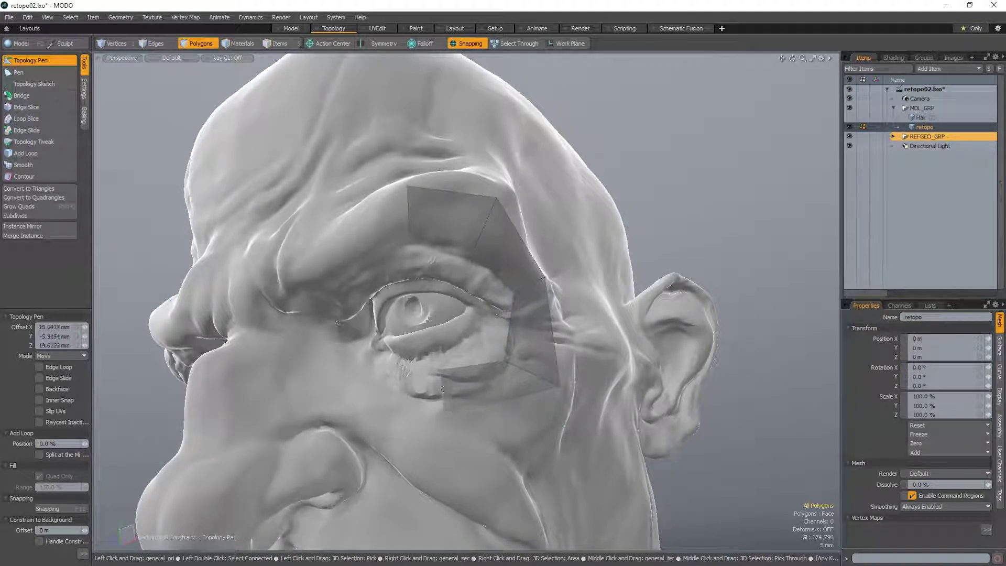
pyautogui.moveTo(505, 360); pyautogui.dragTo(501, 349)
pyautogui.keyDown('alt'); pyautogui.moveTo(501, 349); pyautogui.dragTo(531, 352); pyautogui.keyUp('alt')
pyautogui.moveTo(404, 394)
pyautogui.keyDown('shift'); pyautogui.mouseDown()
pyautogui.moveTo(379, 402)
pyautogui.moveTo(385, 413)
pyautogui.mouseUp(); pyautogui.keyUp('shift')
pyautogui.keyDown('alt'); pyautogui.moveTo(385, 414); pyautogui.dragTo(351, 386); pyautogui.keyUp('alt')
pyautogui.keyDown('alt'); pyautogui.moveTo(351, 386); pyautogui.dragTo(337, 327); pyautogui.keyUp('alt')
pyautogui.keyDown('alt'); pyautogui.moveTo(337, 327); pyautogui.dragTo(452, 231); pyautogui.keyUp('alt')
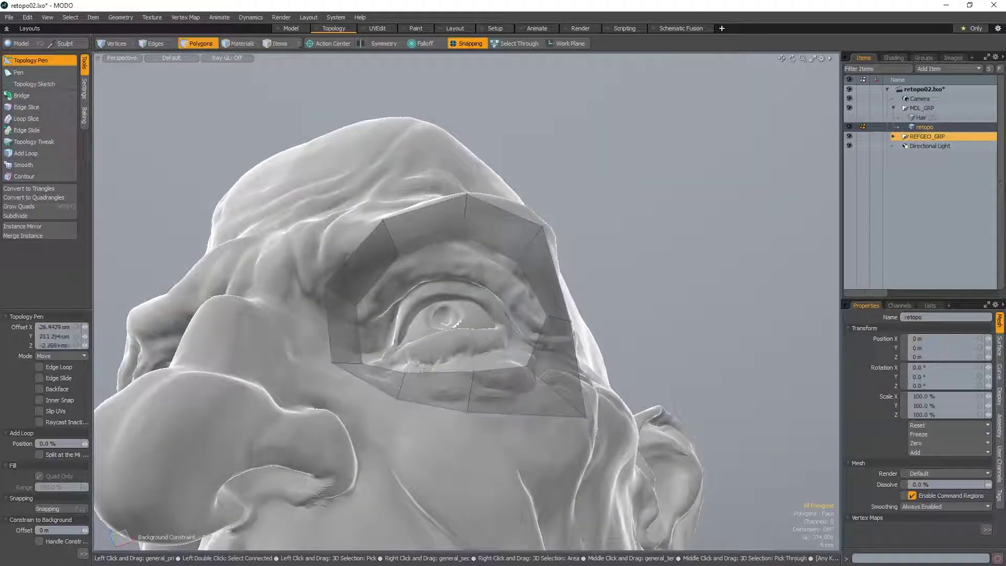
# - Draw a strip of three polygons along the fold from beside the nostril down the cheek, adjusting its vertices
pyautogui.keyDown('alt'); pyautogui.moveTo(457, 323); pyautogui.dragTo(464, 343); pyautogui.keyUp('alt')
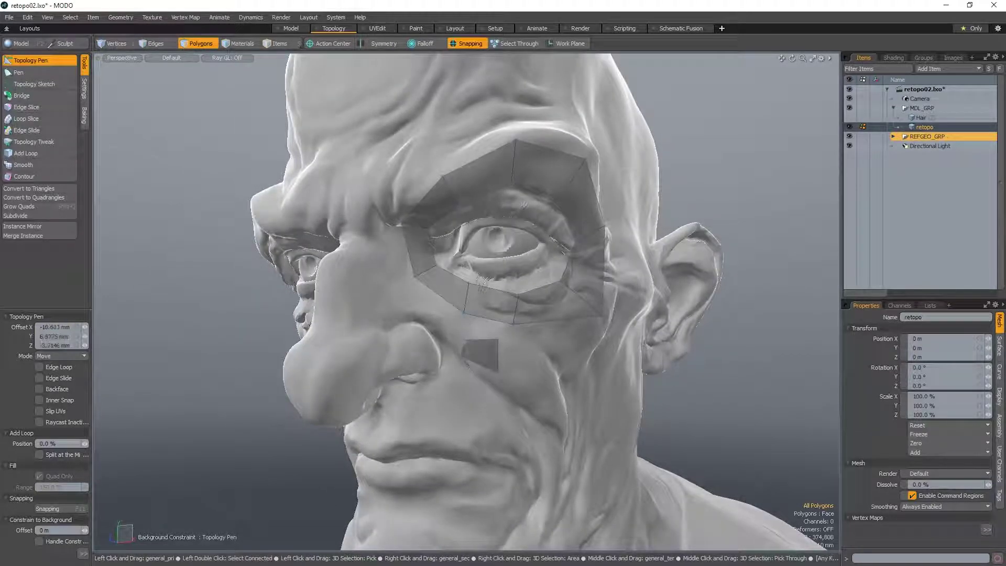
pyautogui.hotkey('ctrl', 'z')
pyautogui.moveTo(465, 354); pyautogui.dragTo(465, 325)
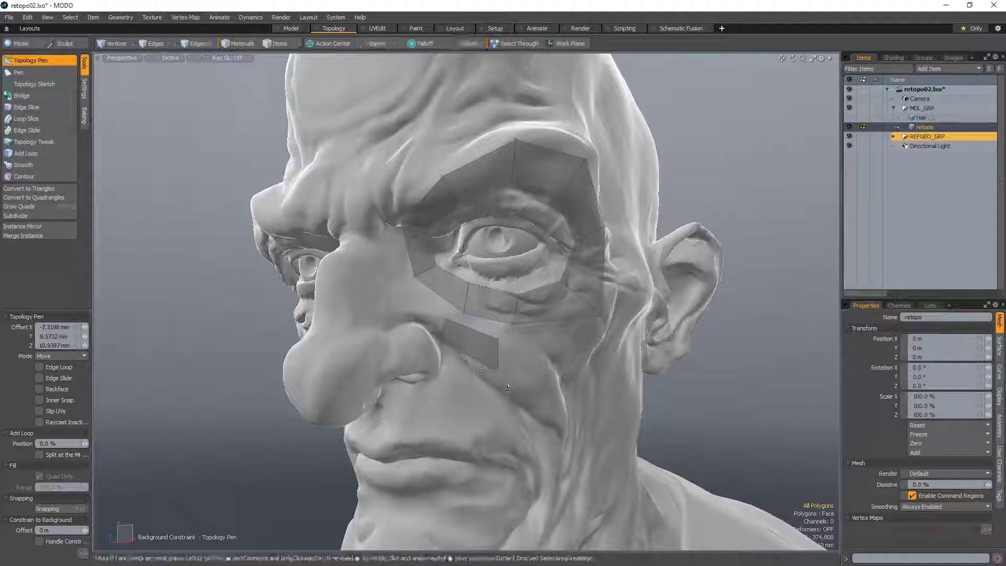
pyautogui.keyDown('alt'); pyautogui.moveTo(487, 361); pyautogui.dragTo(488, 336); pyautogui.keyUp('alt')
pyautogui.moveTo(488, 298); pyautogui.dragTo(533, 345)
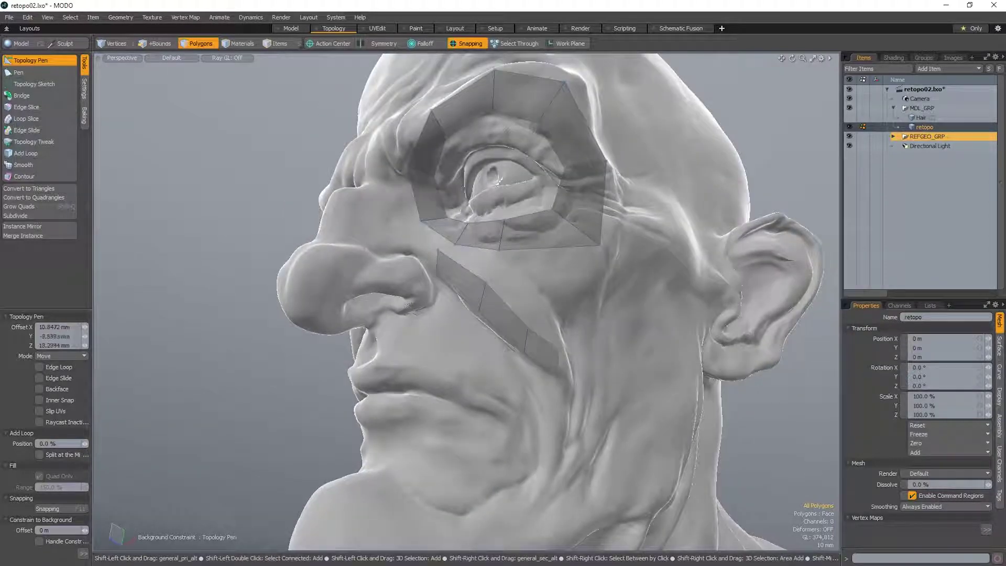
pyautogui.hotkey('ctrl', 'z')
pyautogui.moveTo(550, 381); pyautogui.dragTo(549, 385)
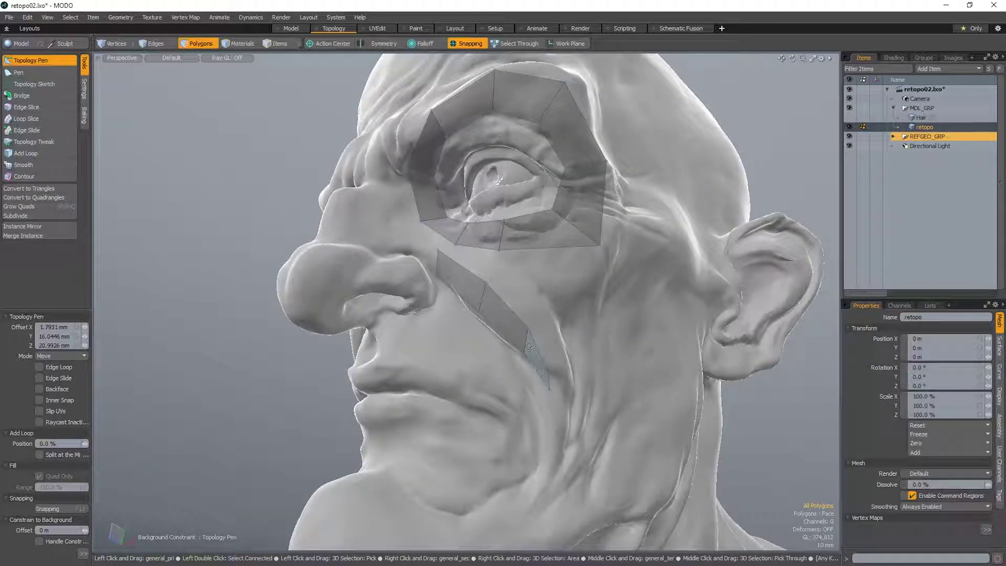
pyautogui.moveTo(524, 352); pyautogui.dragTo(516, 352)
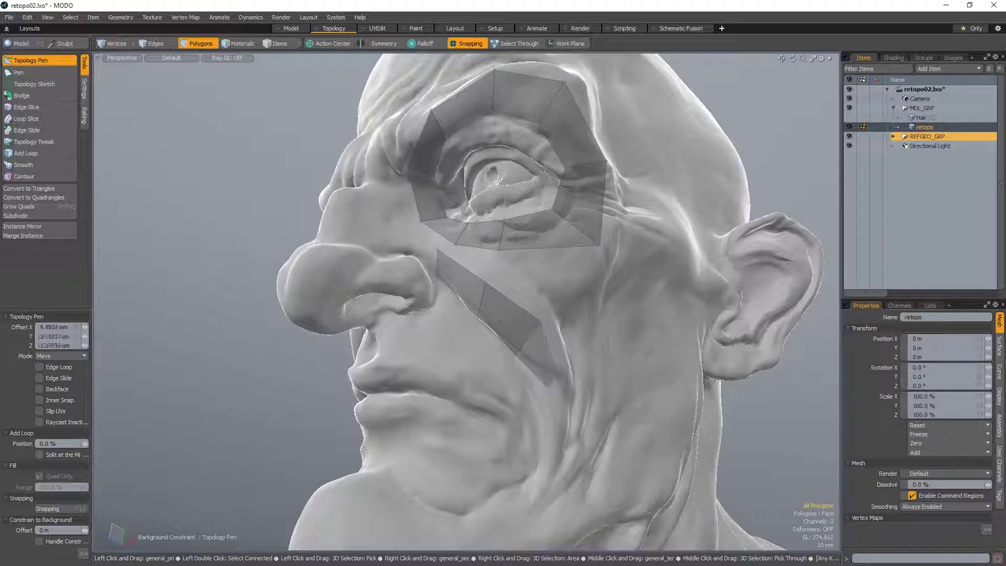
# - Continue the cheek-fold strip down around the mouth corner and across the upper chin
pyautogui.moveTo(536, 389)
pyautogui.keyDown('alt'); pyautogui.mouseDown()
pyautogui.moveTo(535, 335)
pyautogui.moveTo(548, 360)
pyautogui.moveTo(566, 363)
pyautogui.moveTo(556, 369)
pyautogui.moveTo(542, 306)
pyautogui.moveTo(518, 369)
pyautogui.moveTo(468, 386)
pyautogui.moveTo(426, 380)
pyautogui.moveTo(432, 397)
pyautogui.moveTo(397, 385)
pyautogui.moveTo(435, 388)
pyautogui.moveTo(472, 346)
pyautogui.moveTo(583, 341)
pyautogui.moveTo(458, 297)
pyautogui.mouseUp(); pyautogui.keyUp('alt')
pyautogui.scroll(3, 457, 297)
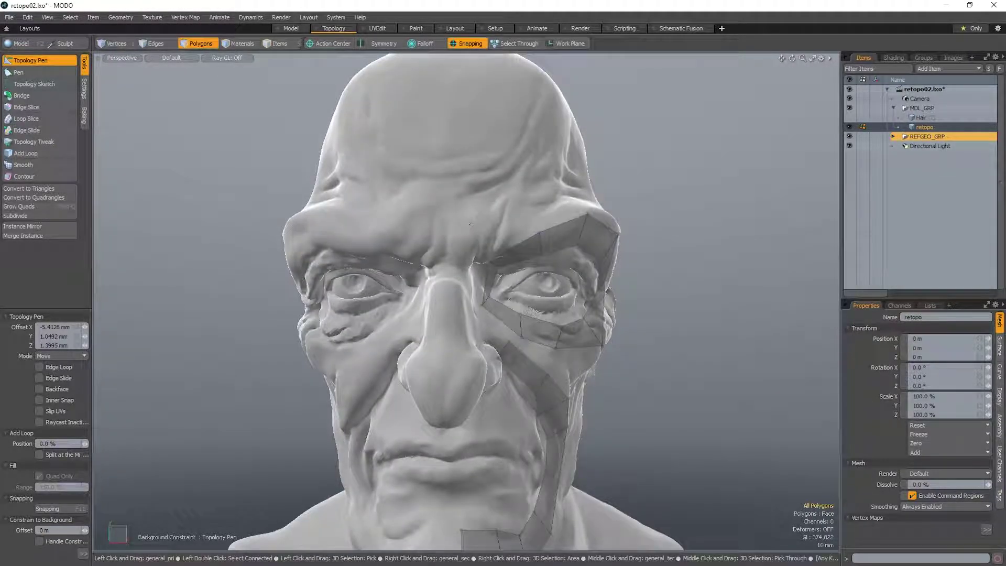
pyautogui.keyDown('alt'); pyautogui.moveTo(582, 301); pyautogui.dragTo(485, 292); pyautogui.keyUp('alt')
pyautogui.keyDown('alt'); pyautogui.moveTo(529, 343); pyautogui.dragTo(555, 352); pyautogui.keyUp('alt')
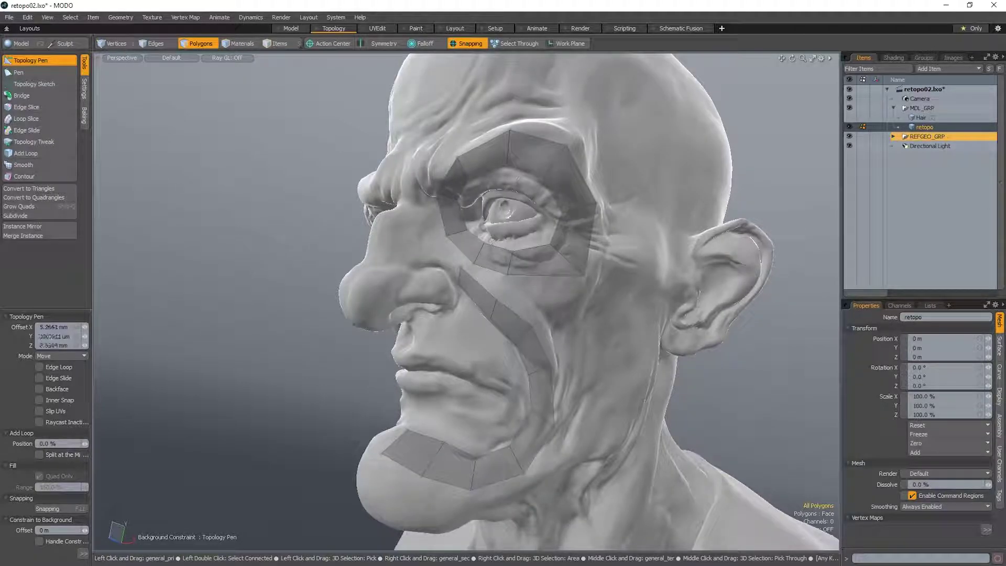
pyautogui.keyDown('alt'); pyautogui.moveTo(525, 341); pyautogui.dragTo(540, 367); pyautogui.keyUp('alt')
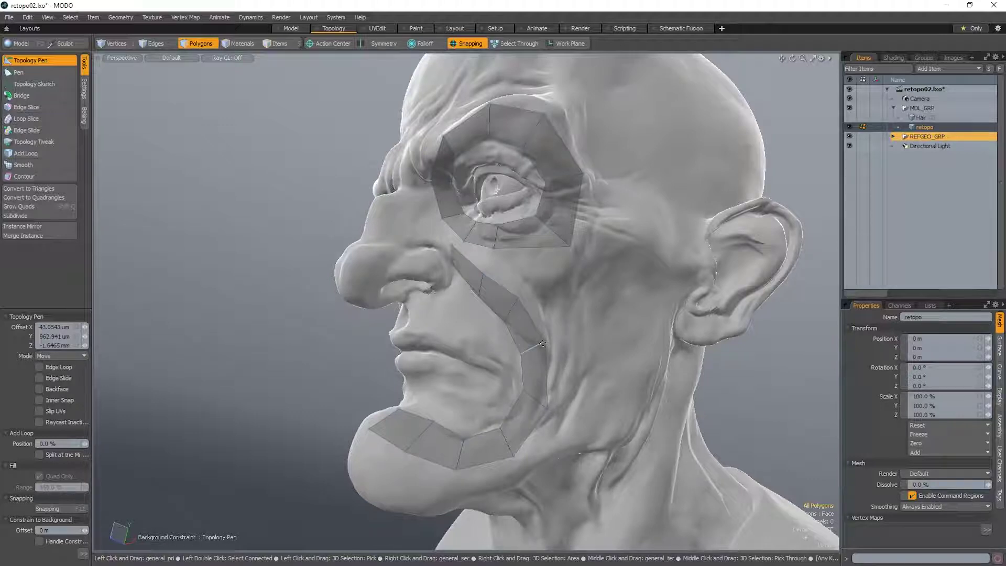
# - Extend two polygons from the fold strip across the cheek toward the ear and add a second row beneath them
pyautogui.keyDown('alt'); pyautogui.moveTo(543, 344); pyautogui.dragTo(577, 351); pyautogui.keyUp('alt')
pyautogui.keyDown('shift'); pyautogui.moveTo(545, 309); pyautogui.dragTo(583, 271); pyautogui.keyUp('shift')
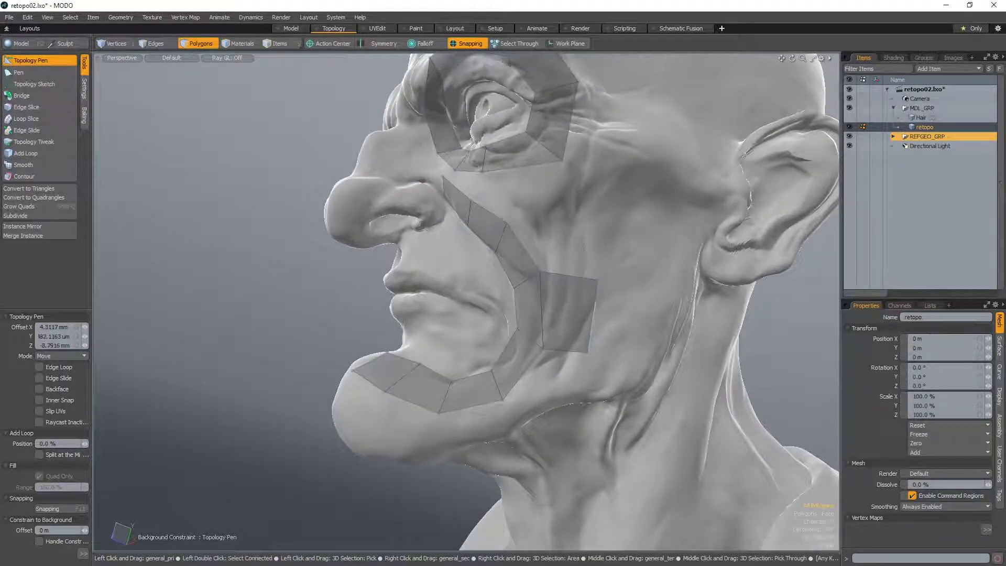
pyautogui.keyDown('shift'); pyautogui.moveTo(591, 317); pyautogui.dragTo(630, 260); pyautogui.keyUp('shift')
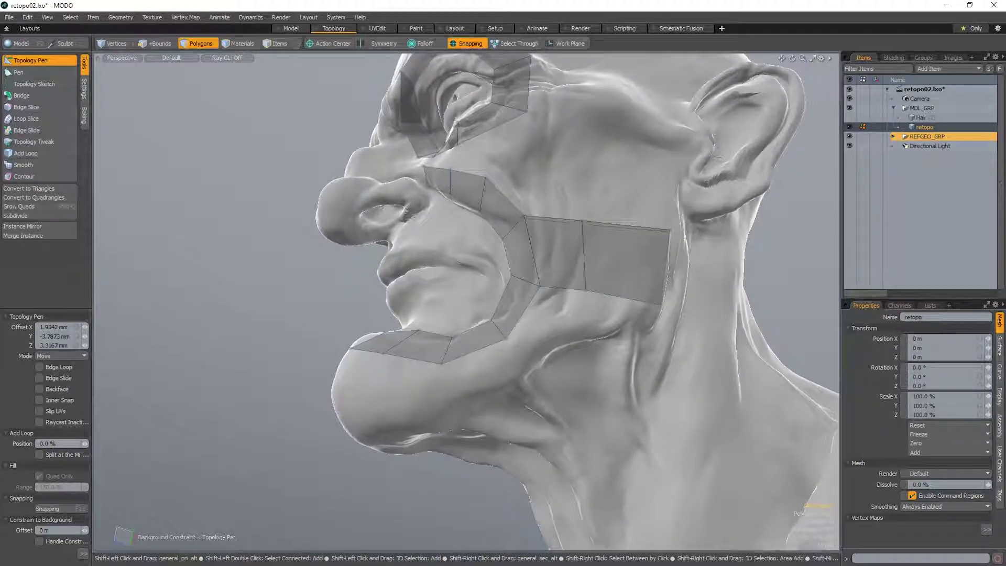
pyautogui.click(609, 295)
pyautogui.moveTo(609, 295); pyautogui.dragTo(594, 346)
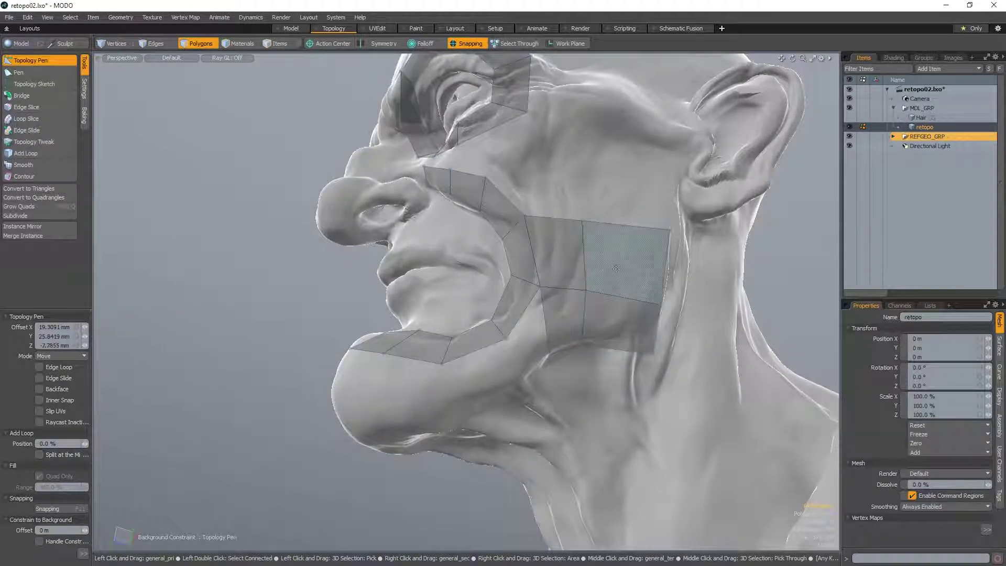
# - Undo the second row of polygons beneath the cheek strip
pyautogui.hotkey('ctrl', 'z')
pyautogui.keyDown('shift'); pyautogui.moveTo(614, 224); pyautogui.dragTo(624, 178, button='right'); pyautogui.keyUp('shift')
pyautogui.keyDown('alt'); pyautogui.moveTo(624, 178); pyautogui.dragTo(589, 273); pyautogui.keyUp('alt')
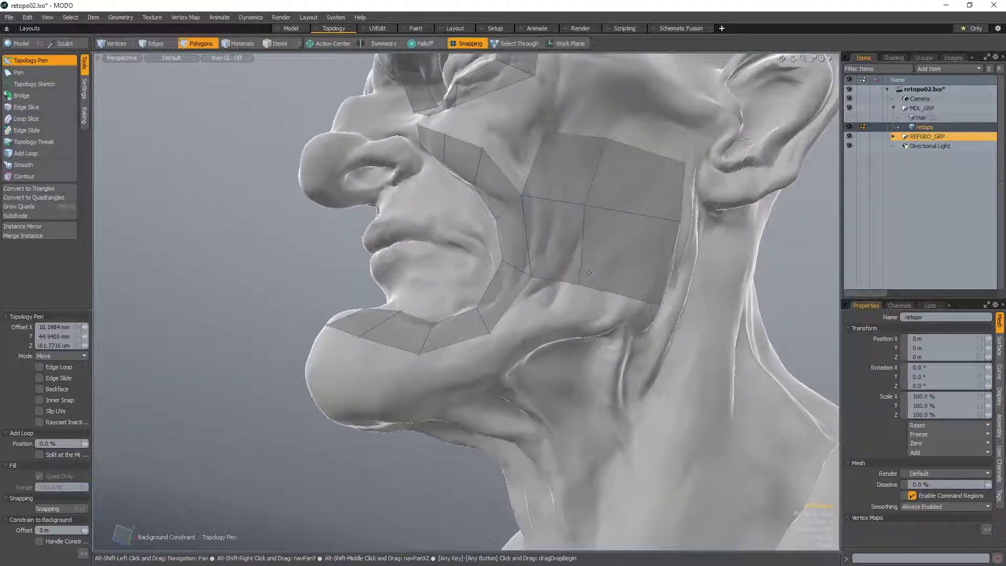
pyautogui.keyDown('alt'); pyautogui.keyDown('shift'); pyautogui.moveTo(590, 206); pyautogui.dragTo(584, 235); pyautogui.keyUp('shift'); pyautogui.keyUp('alt')
pyautogui.hotkey('ctrl', 'z')
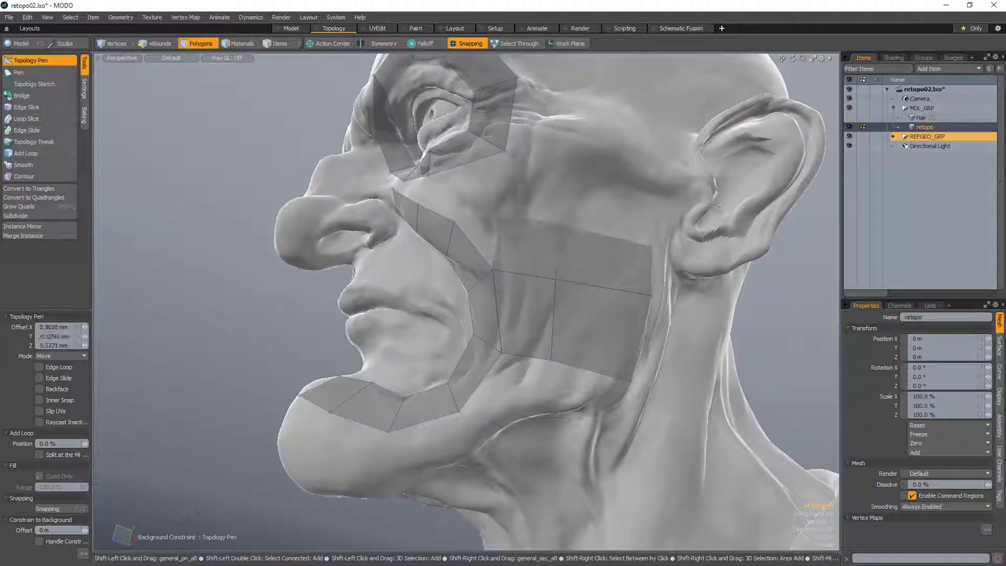
pyautogui.keyDown('shift'); pyautogui.moveTo(595, 232); pyautogui.dragTo(596, 179, button='right'); pyautogui.keyUp('shift')
pyautogui.keyDown('alt'); pyautogui.moveTo(600, 220); pyautogui.dragTo(603, 277); pyautogui.keyUp('alt')
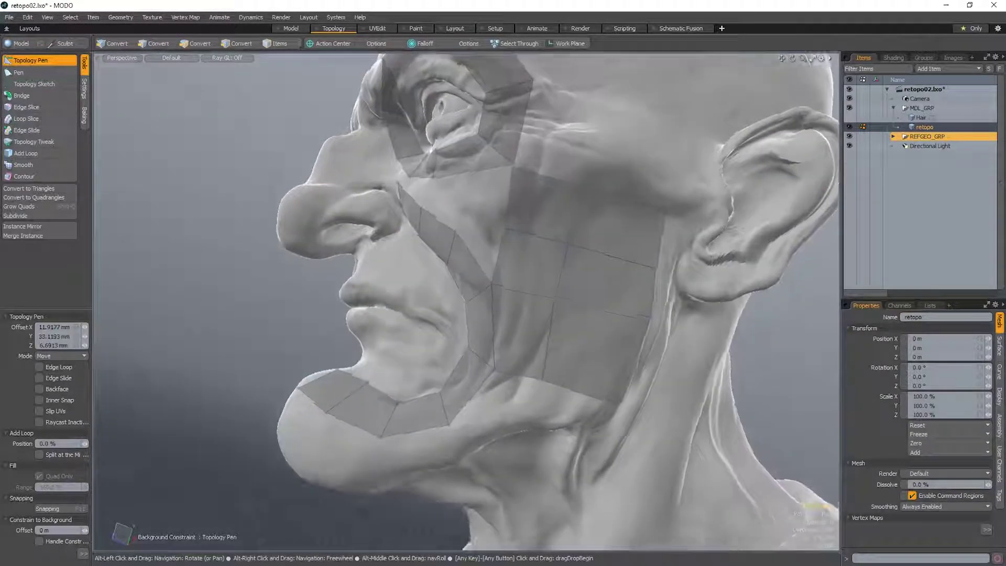
pyautogui.hotkey('ctrl', 'z')
pyautogui.hotkey('ctrl', 'z')
# - Split the rear polygon of the cheek strip with one vertical edge loop near its middle, undoing the extra loop beside it
pyautogui.keyDown('alt'); pyautogui.moveTo(535, 268); pyautogui.dragTo(544, 249); pyautogui.keyUp('alt')
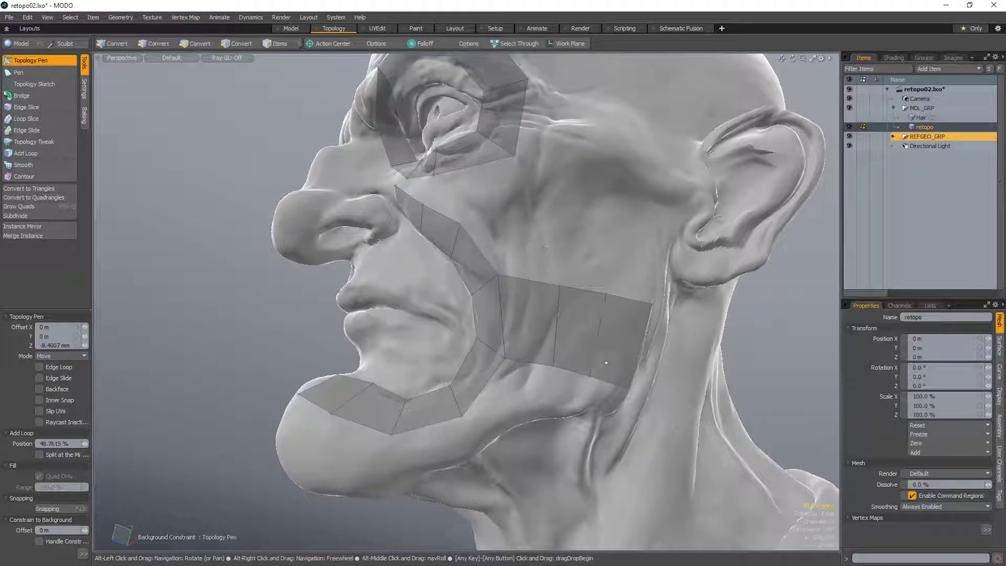
pyautogui.keyDown('alt'); pyautogui.moveTo(544, 249); pyautogui.dragTo(587, 304); pyautogui.keyUp('alt')
pyautogui.keyDown('shift'); pyautogui.middleClick(615, 314); pyautogui.keyUp('shift')
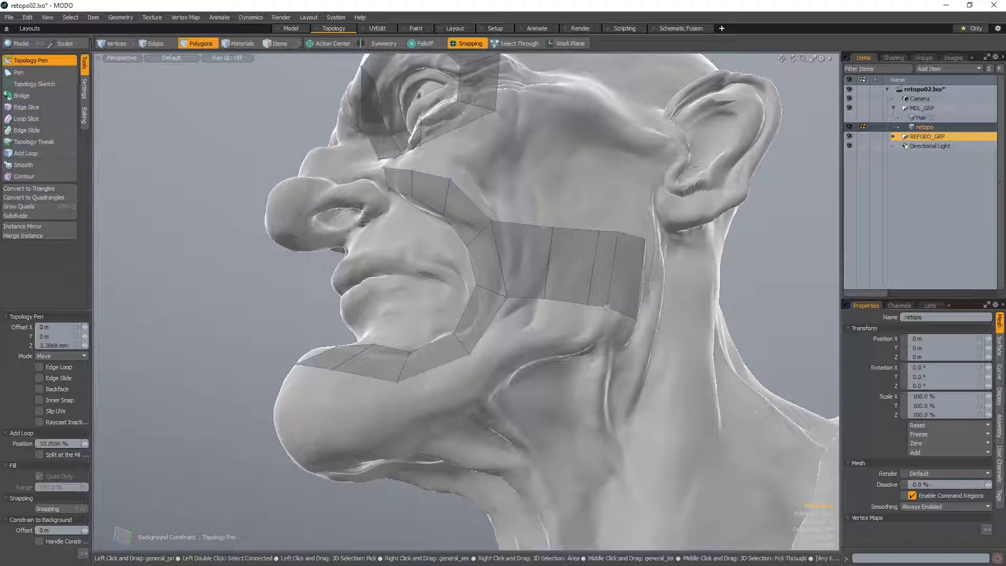
pyautogui.hotkey('ctrl', 'z')
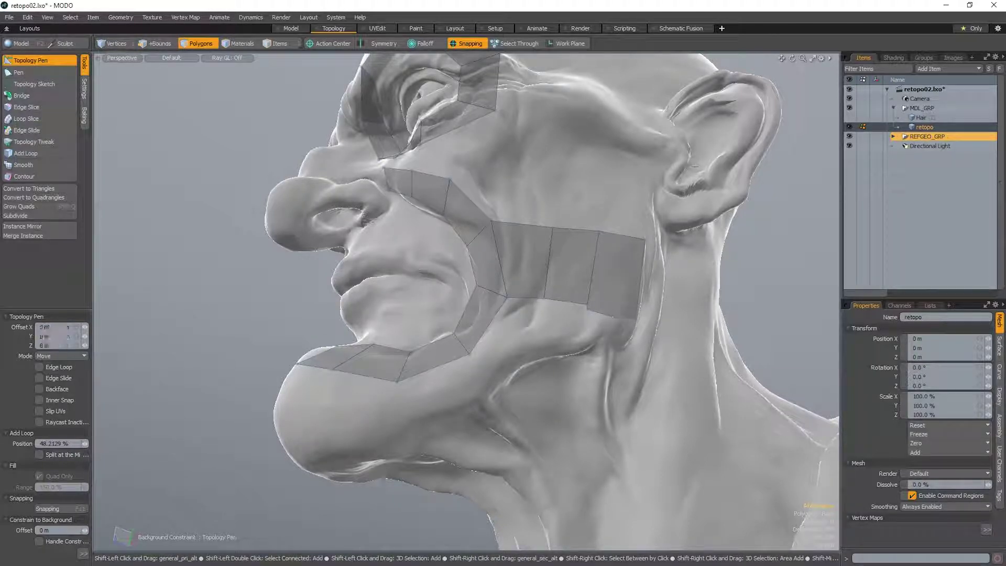
# - Extend polygons from the lower rear edge of the cheek strip along the jawline and around the lower chin
pyautogui.keyDown('shift'); pyautogui.moveTo(597, 329); pyautogui.dragTo(514, 346); pyautogui.keyUp('shift')
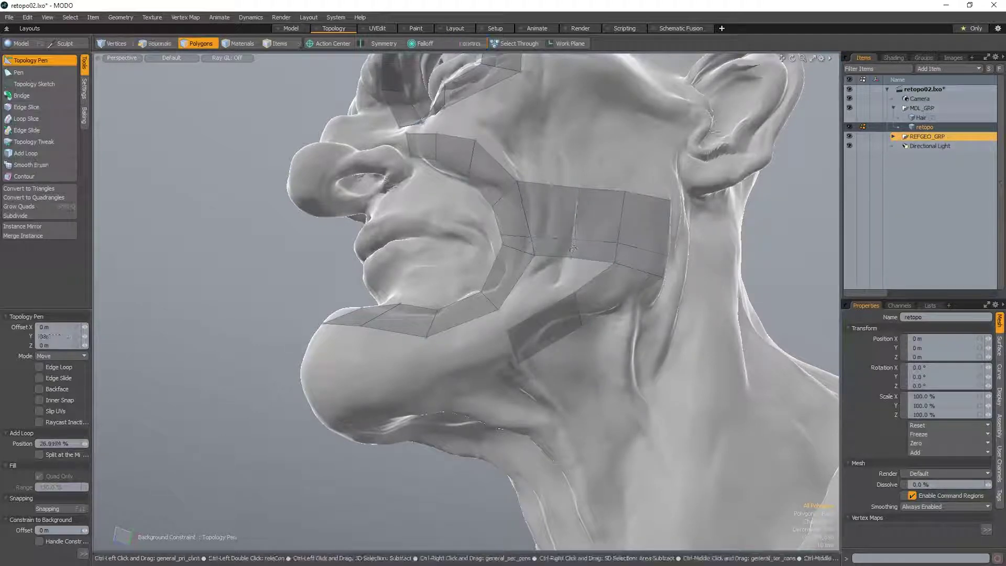
pyautogui.keyDown('alt'); pyautogui.moveTo(575, 239); pyautogui.dragTo(499, 201); pyautogui.keyUp('alt')
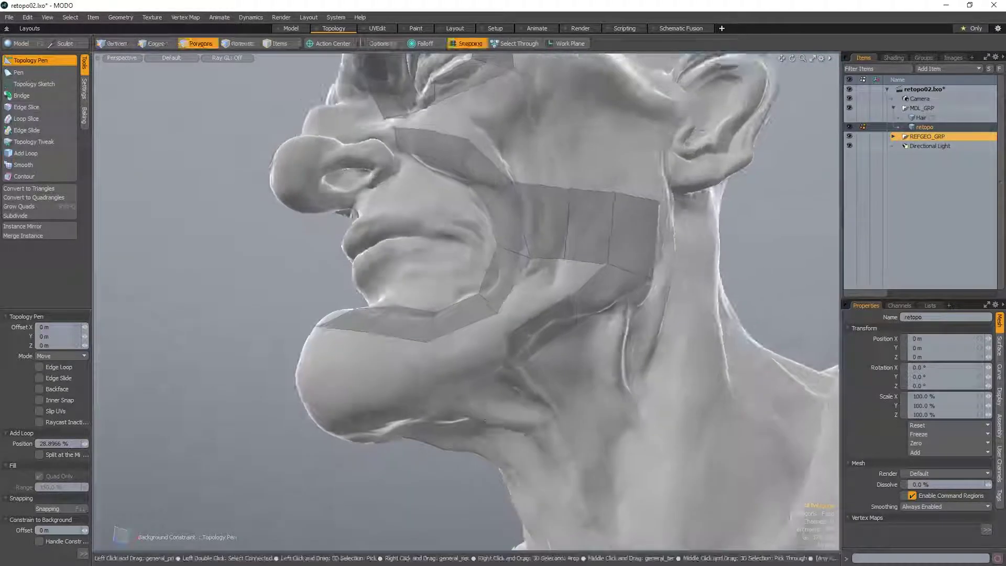
pyautogui.keyDown('alt'); pyautogui.keyDown('shift'); pyautogui.moveTo(540, 328); pyautogui.dragTo(568, 291); pyautogui.keyUp('shift'); pyautogui.keyUp('alt')
pyautogui.keyDown('alt'); pyautogui.moveTo(569, 291); pyautogui.dragTo(550, 338); pyautogui.keyUp('alt')
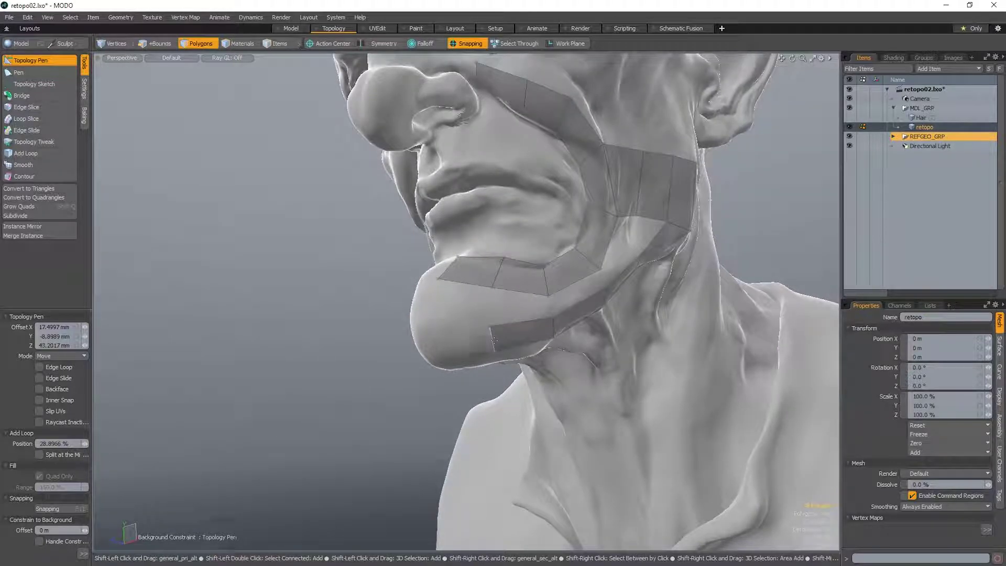
pyautogui.keyDown('shift'); pyautogui.moveTo(439, 346); pyautogui.dragTo(435, 346); pyautogui.keyUp('shift')
pyautogui.keyDown('alt'); pyautogui.moveTo(509, 307); pyautogui.dragTo(466, 266); pyautogui.keyUp('alt')
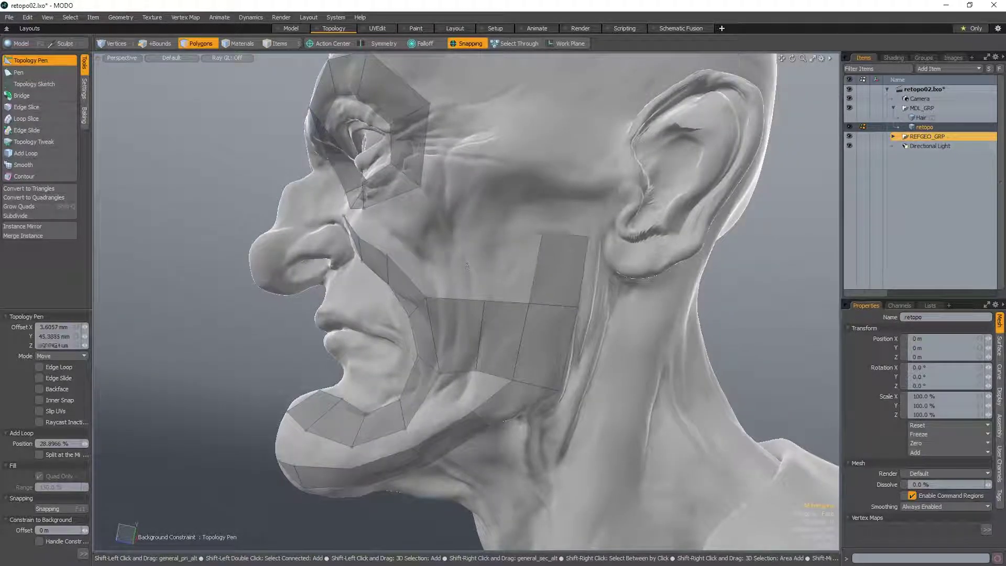
# - Extend a strip of two polygons upward from the rear cheek polygon, in front of the ear
pyautogui.keyDown('shift'); pyautogui.moveTo(564, 235); pyautogui.dragTo(565, 229); pyautogui.keyUp('shift')
pyautogui.moveTo(565, 229)
pyautogui.keyDown('alt'); pyautogui.mouseDown()
pyautogui.moveTo(581, 236)
pyautogui.moveTo(564, 242)
pyautogui.mouseUp(); pyautogui.keyUp('alt')
pyautogui.scroll(-4, 555, 335)
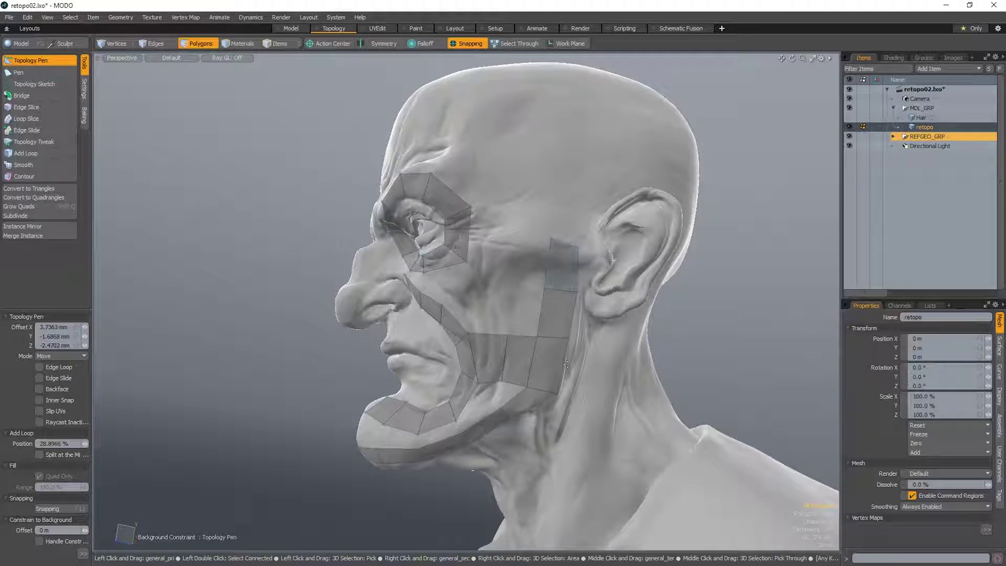
pyautogui.keyDown('alt'); pyautogui.moveTo(564, 370); pyautogui.dragTo(563, 340); pyautogui.keyUp('alt')
pyautogui.scroll(3, 564, 354)
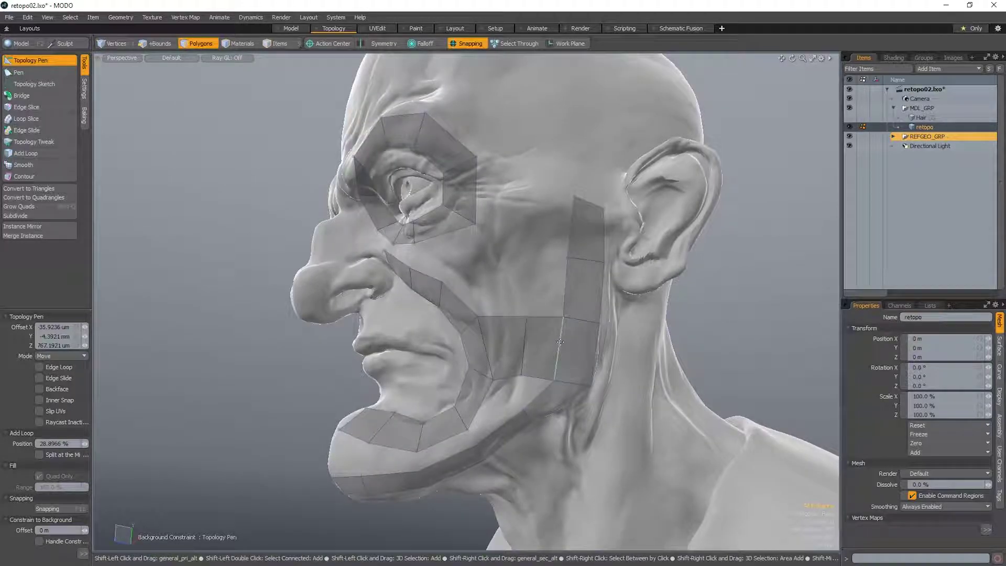
pyautogui.keyDown('shift'); pyautogui.moveTo(527, 345); pyautogui.dragTo(528, 343, button='middle'); pyautogui.keyUp('shift')
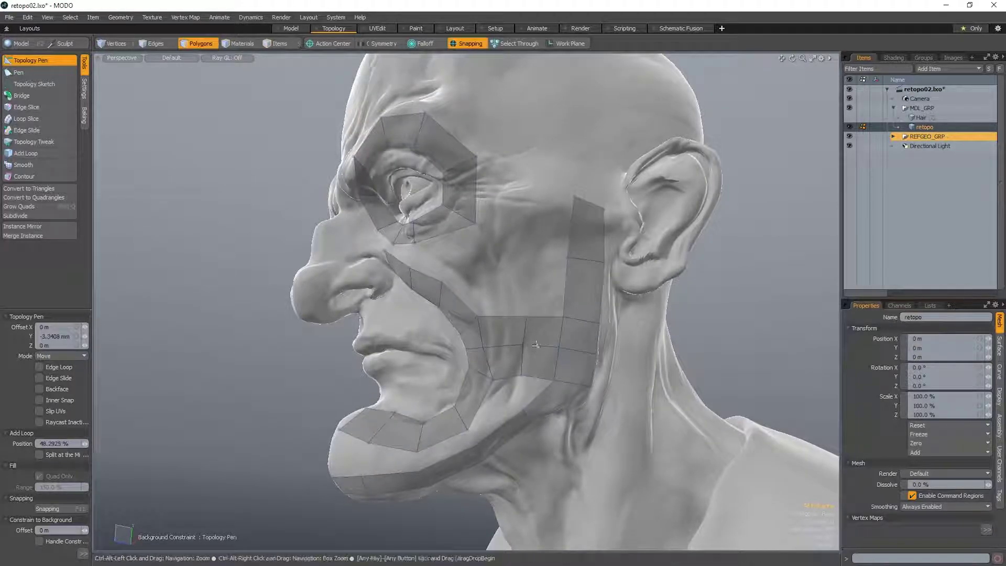
pyautogui.scroll(2, 542, 339)
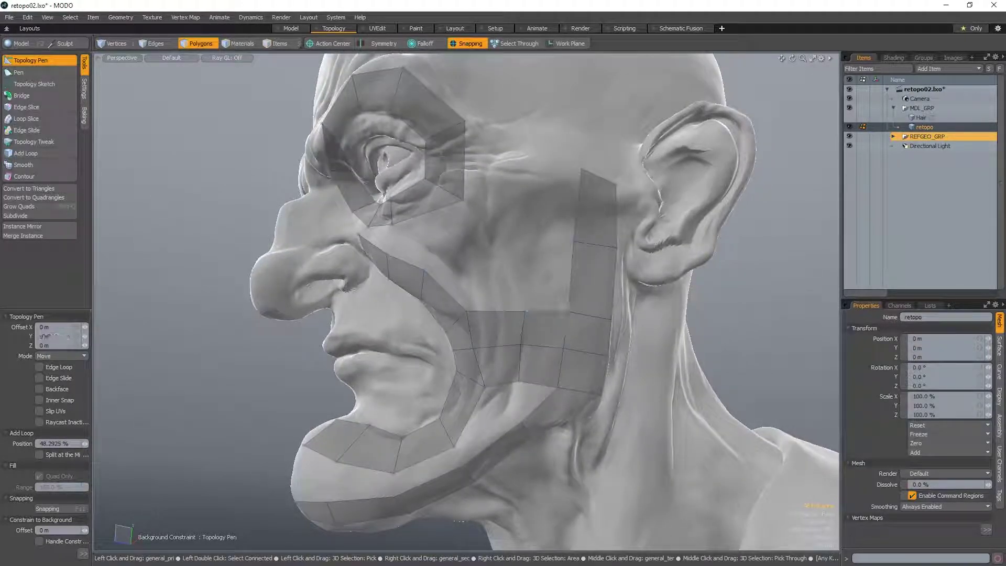
pyautogui.moveTo(569, 308); pyautogui.dragTo(569, 310)
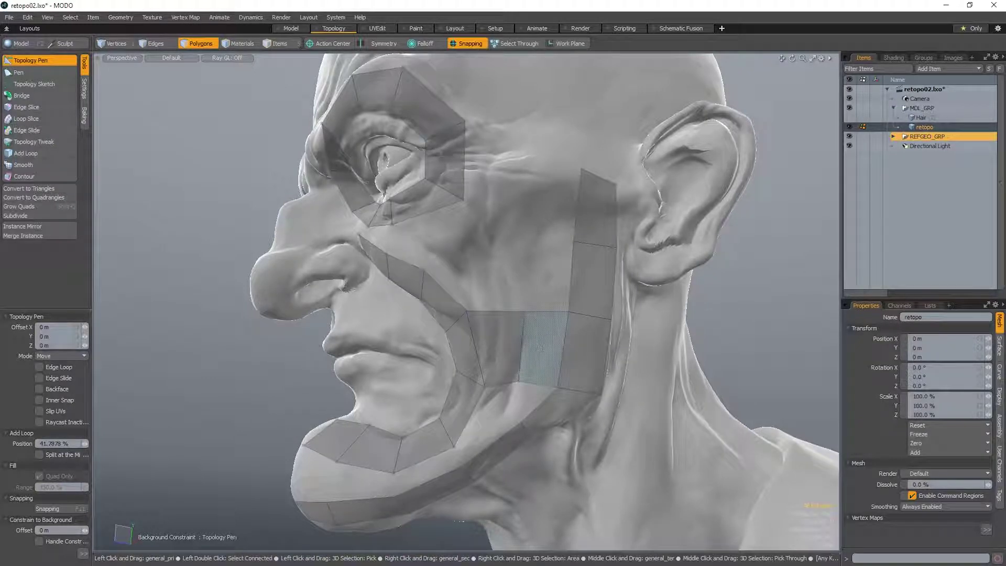
pyautogui.keyDown('alt'); pyautogui.moveTo(544, 343); pyautogui.dragTo(535, 341); pyautogui.keyUp('alt')
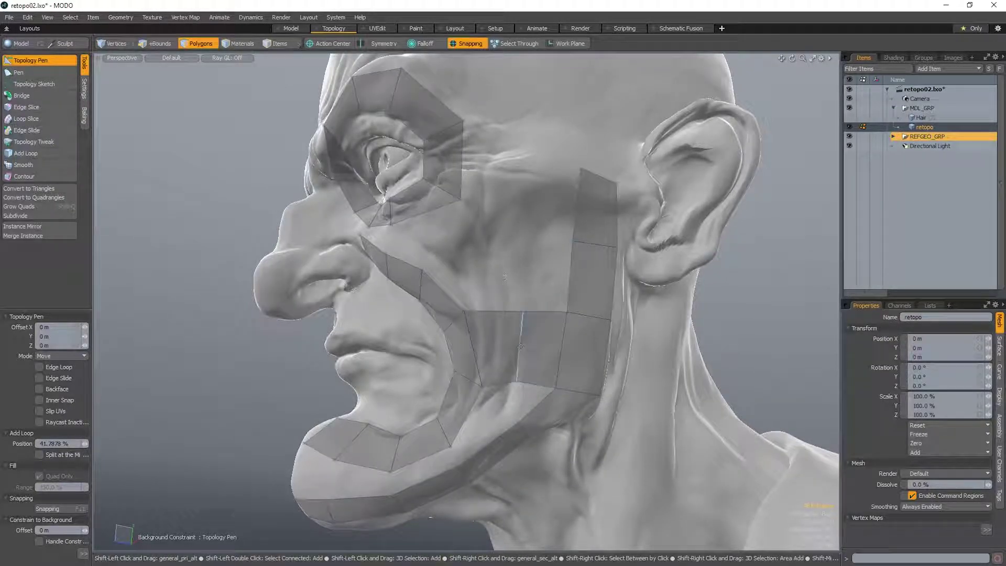
# - Add a third polygon at the upper end of the strip in front of the ear, reaching the temple
pyautogui.keyDown('alt'); pyautogui.moveTo(587, 282); pyautogui.dragTo(570, 336); pyautogui.keyUp('alt')
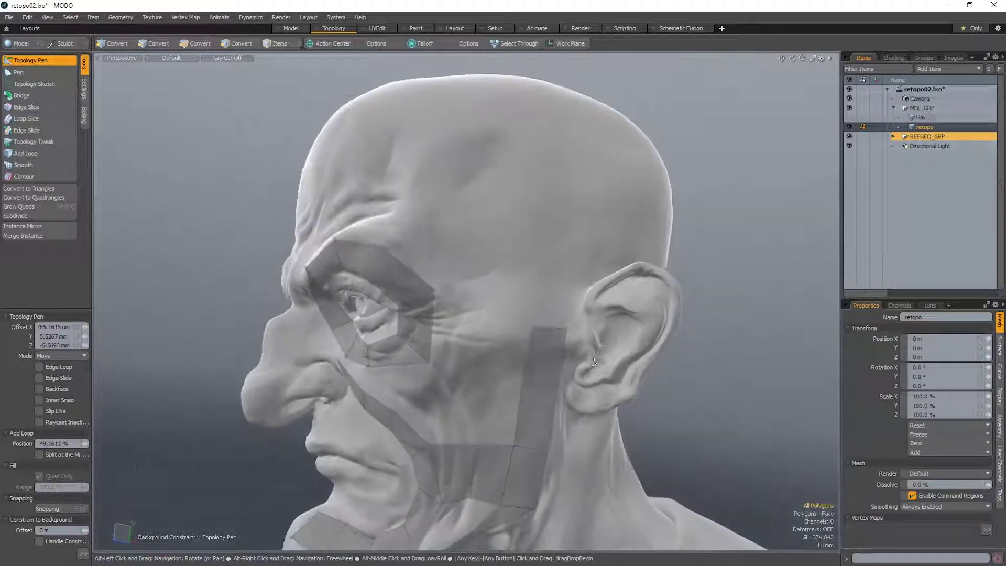
pyautogui.keyDown('shift'); pyautogui.moveTo(554, 283); pyautogui.dragTo(540, 314); pyautogui.keyUp('shift')
pyautogui.scroll(-4, 555, 272)
pyautogui.scroll(1, 544, 278)
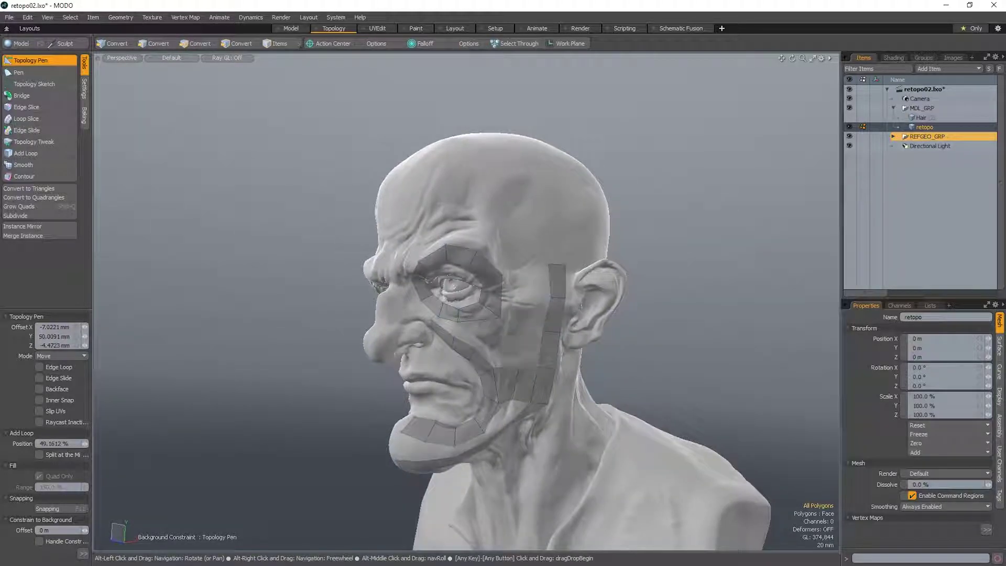
pyautogui.scroll(2, 522, 372)
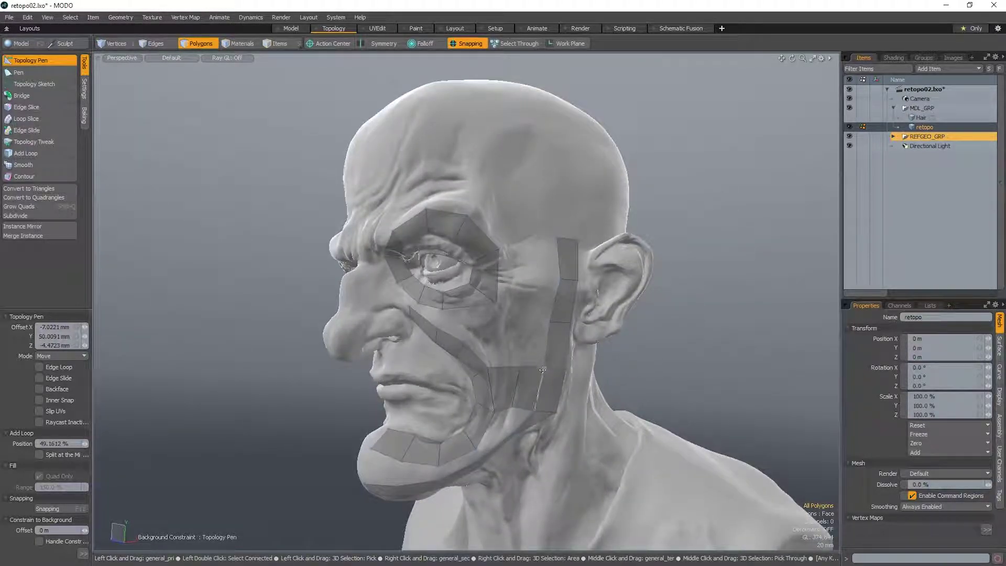
pyautogui.moveTo(566, 293)
pyautogui.keyDown('alt'); pyautogui.mouseDown()
pyautogui.moveTo(534, 309)
pyautogui.moveTo(545, 361)
pyautogui.moveTo(561, 327)
pyautogui.moveTo(589, 359)
pyautogui.moveTo(627, 341)
pyautogui.moveTo(550, 298)
pyautogui.mouseUp(); pyautogui.keyUp('alt')
# - Show the Hair mesh to compare it with the new polygons, and hide it again
pyautogui.click(848, 118)
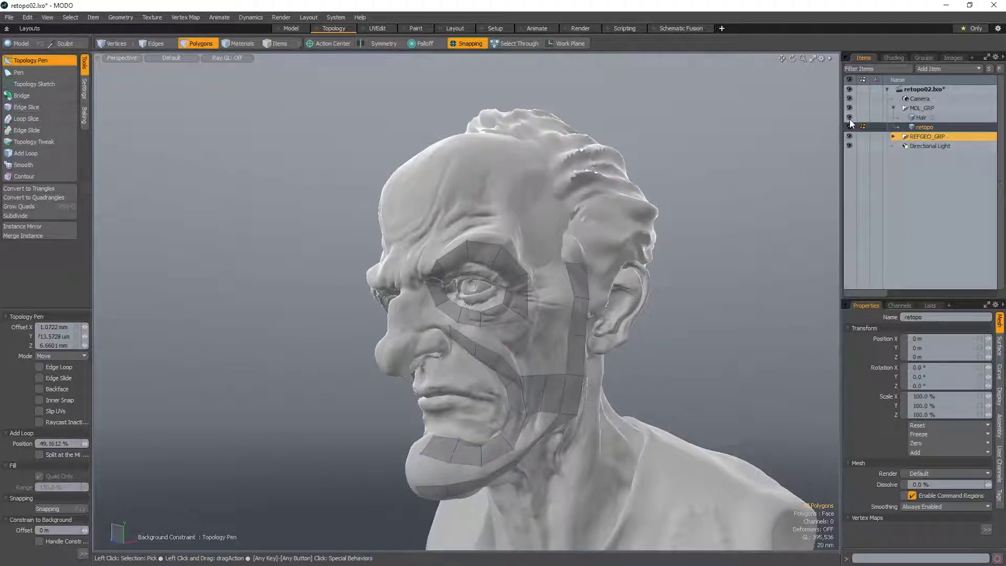
pyautogui.click(849, 118)
pyautogui.click(848, 118)
pyautogui.click(848, 117)
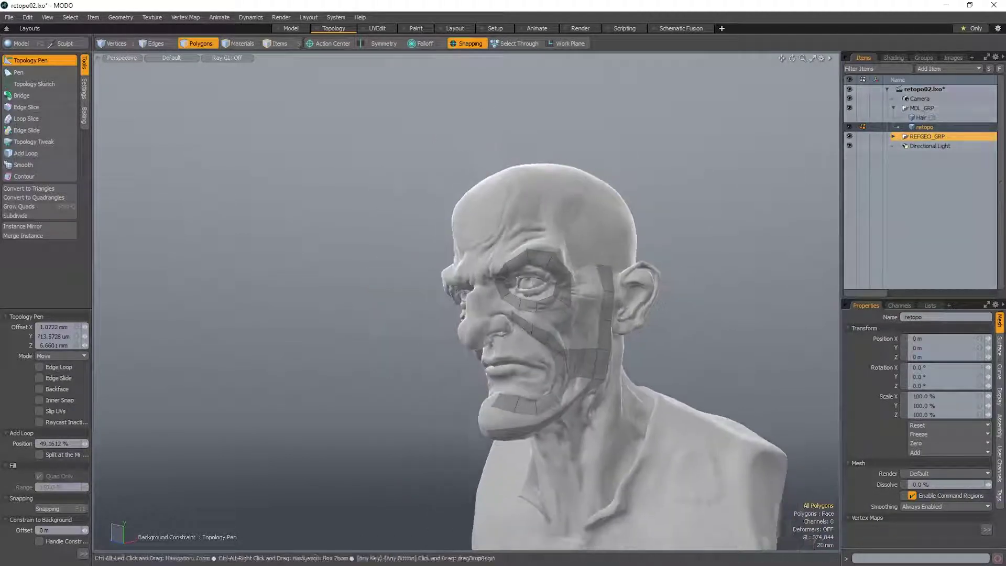
# - Expand REFGEO_GRP and hide the EyesREF and ShirtREF meshes
pyautogui.click(892, 136)
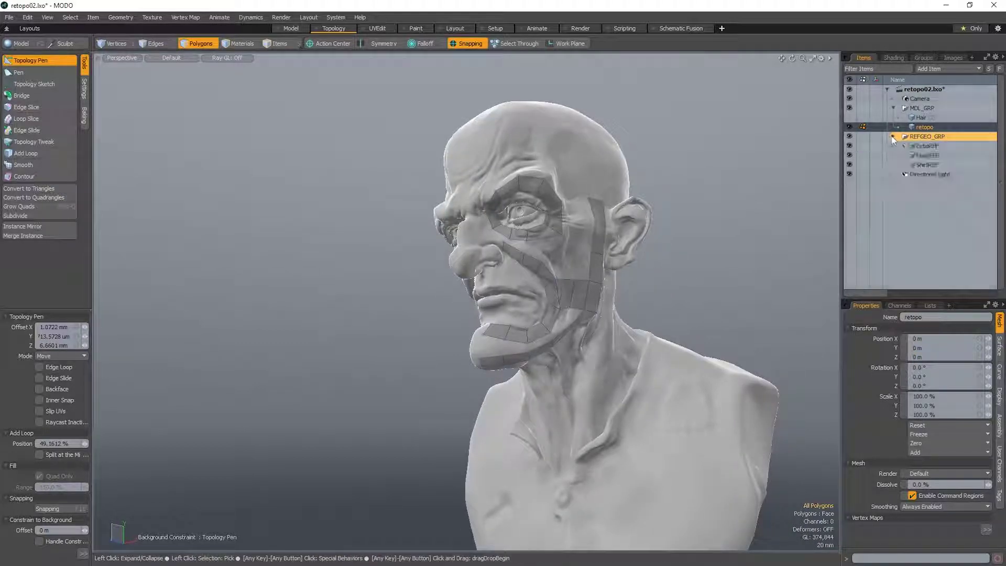
pyautogui.click(849, 165)
# - Continue the temple strip with three more polygons up the side of the skull to the crown, adjusting its upper edges
pyautogui.keyDown('alt'); pyautogui.moveTo(697, 262); pyautogui.dragTo(588, 111); pyautogui.keyUp('alt')
pyautogui.keyDown('alt'); pyautogui.moveTo(587, 113); pyautogui.dragTo(576, 176); pyautogui.keyUp('alt')
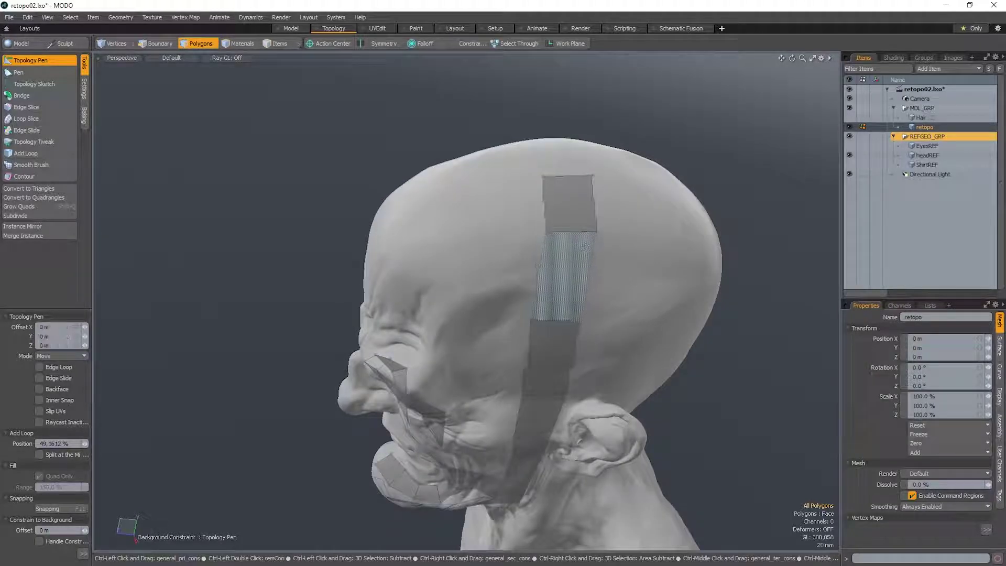
pyautogui.keyDown('alt'); pyautogui.moveTo(583, 235); pyautogui.dragTo(577, 257); pyautogui.keyUp('alt')
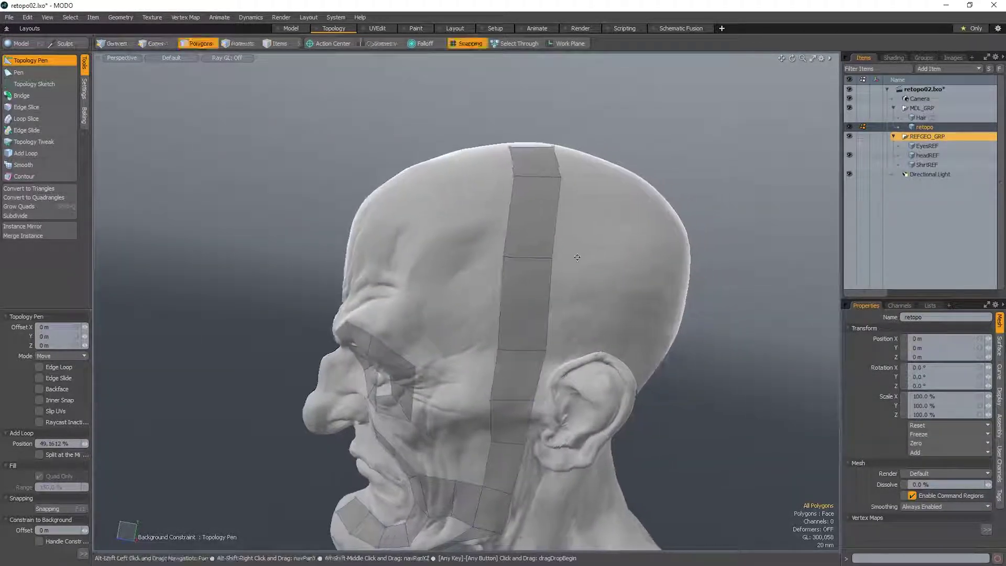
pyautogui.keyDown('alt'); pyautogui.moveTo(535, 202); pyautogui.dragTo(533, 220); pyautogui.keyUp('alt')
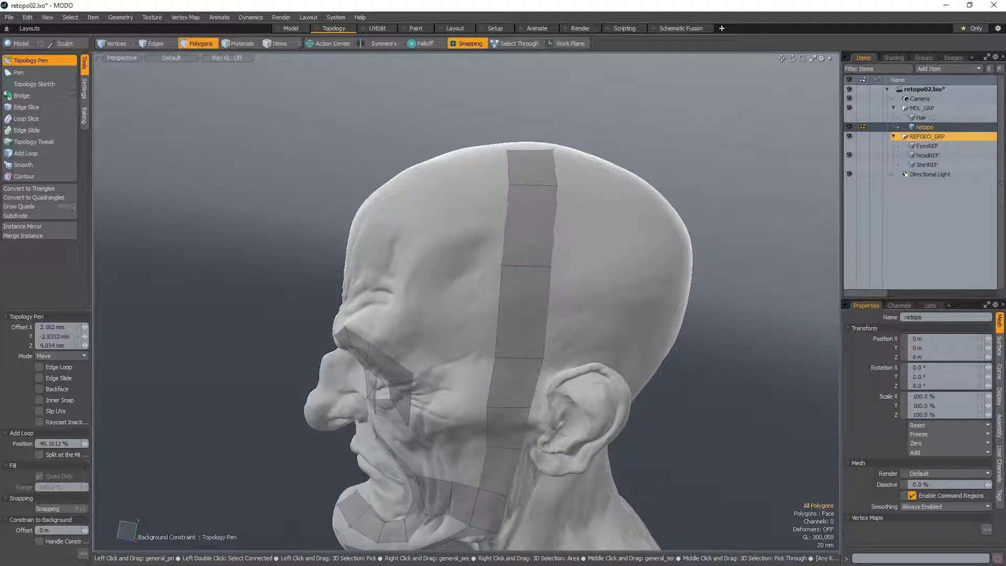
pyautogui.moveTo(536, 178); pyautogui.dragTo(527, 208)
pyautogui.moveTo(525, 199); pyautogui.dragTo(523, 201)
# - Create a single polygon on the middle of the upper lip, undoing the separate second polygon beside it
pyautogui.keyDown('alt'); pyautogui.moveTo(521, 298); pyautogui.dragTo(646, 252); pyautogui.keyUp('alt')
pyautogui.scroll(4, 539, 321)
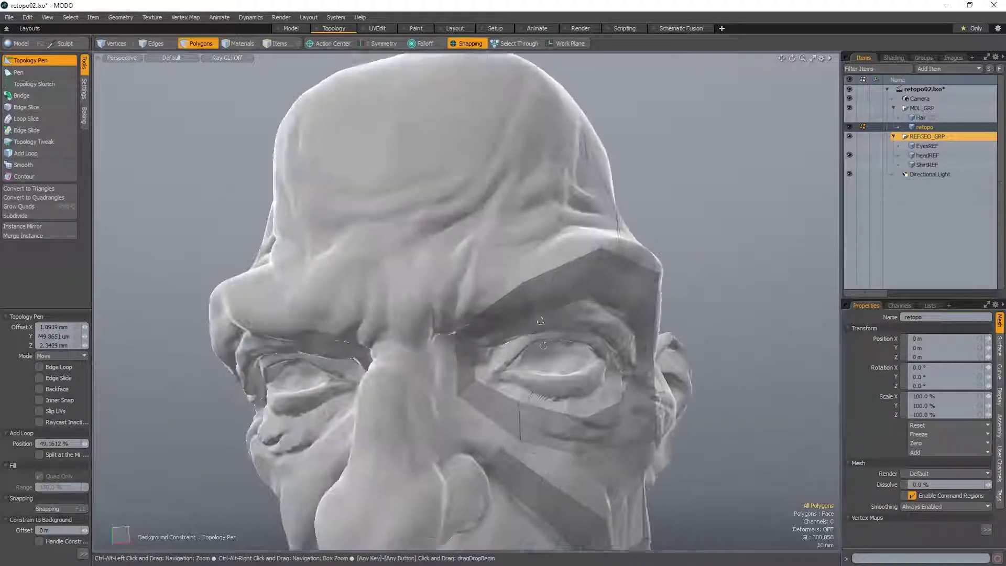
pyautogui.keyDown('alt'); pyautogui.moveTo(539, 321); pyautogui.dragTo(466, 320); pyautogui.keyUp('alt')
pyautogui.scroll(-2, 494, 287)
pyautogui.keyDown('alt'); pyautogui.keyDown('shift'); pyautogui.moveTo(459, 430); pyautogui.dragTo(492, 344); pyautogui.keyUp('shift'); pyautogui.keyUp('alt')
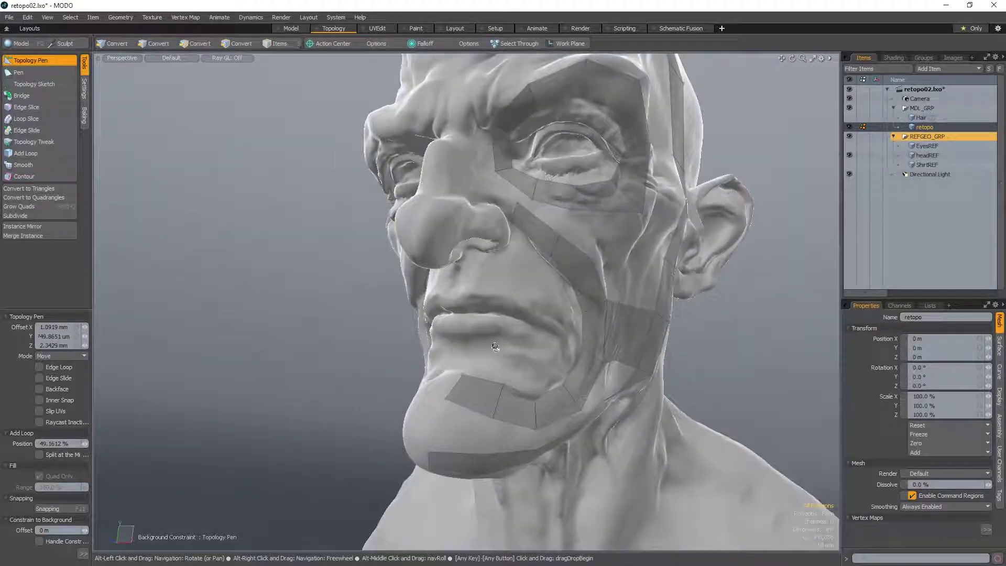
pyautogui.scroll(4, 492, 343)
pyautogui.keyDown('alt'); pyautogui.moveTo(461, 304); pyautogui.dragTo(477, 272); pyautogui.keyUp('alt')
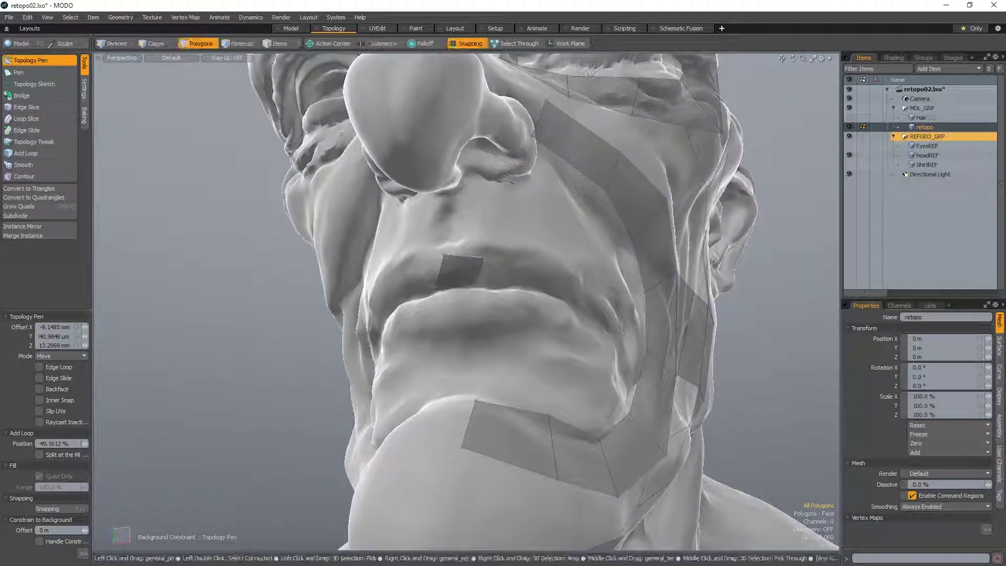
pyautogui.keyDown('ctrl'); pyautogui.click(521, 265); pyautogui.keyUp('ctrl')
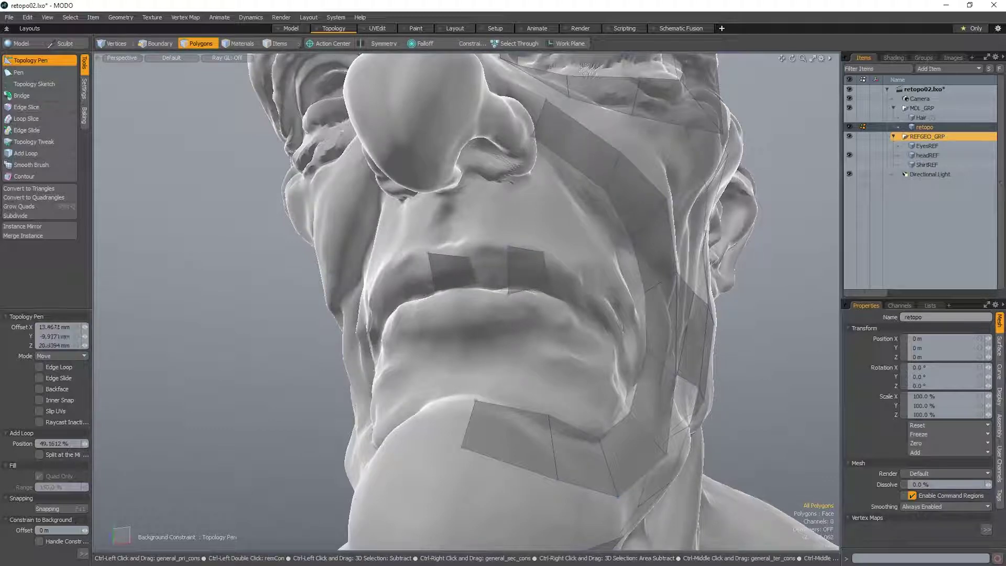
pyautogui.hotkey('ctrl', 'z')
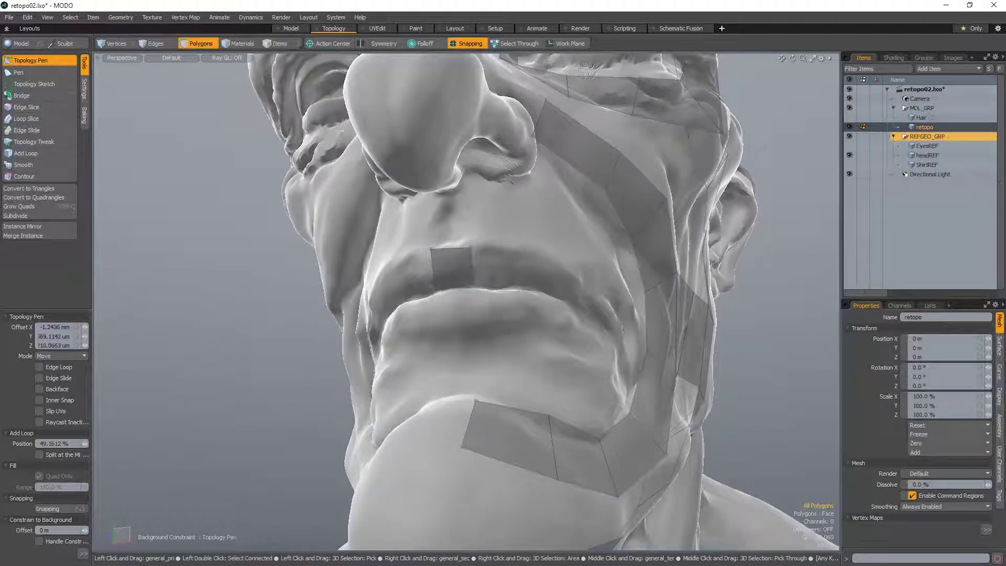
# - Extend the upper-lip polygon into a strip to the mouth corner, removing the polygon joining it to the fold strip and adjusting its end
pyautogui.keyDown('alt'); pyautogui.moveTo(516, 269); pyautogui.dragTo(500, 247); pyautogui.keyUp('alt')
pyautogui.moveTo(437, 265); pyautogui.dragTo(457, 265)
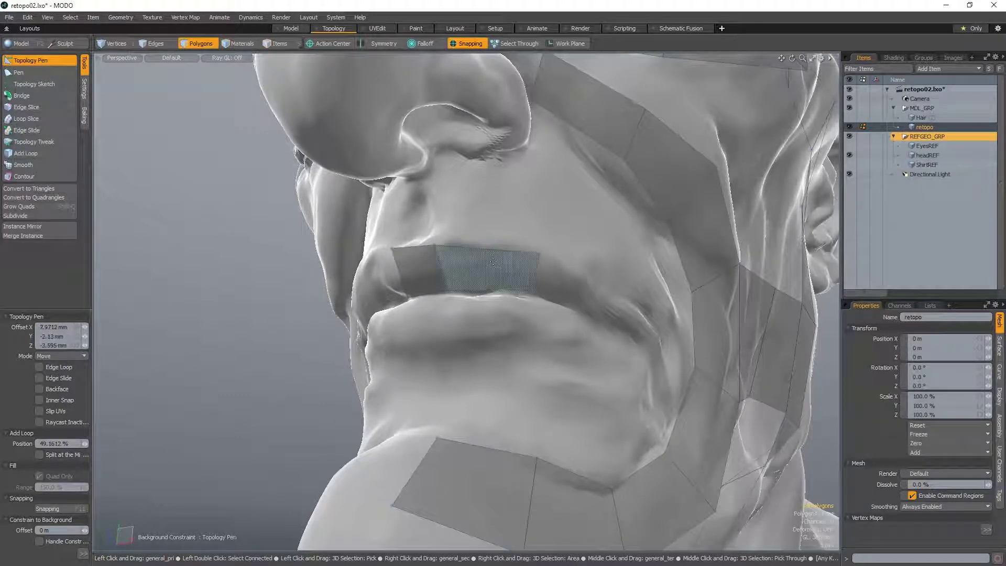
pyautogui.keyDown('shift'); pyautogui.moveTo(537, 268); pyautogui.dragTo(568, 283); pyautogui.keyUp('shift')
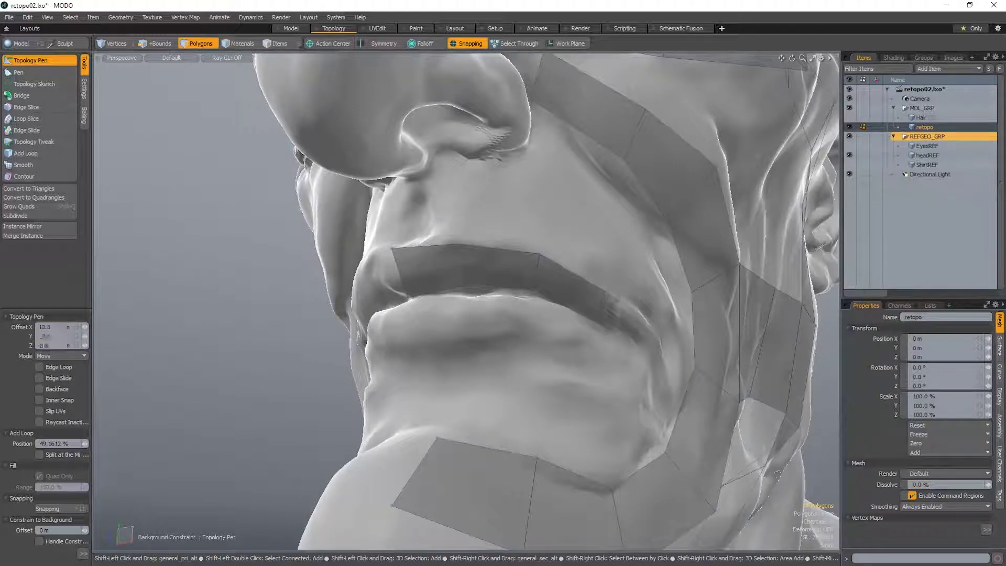
pyautogui.keyDown('shift'); pyautogui.moveTo(645, 331); pyautogui.dragTo(603, 320); pyautogui.keyUp('shift')
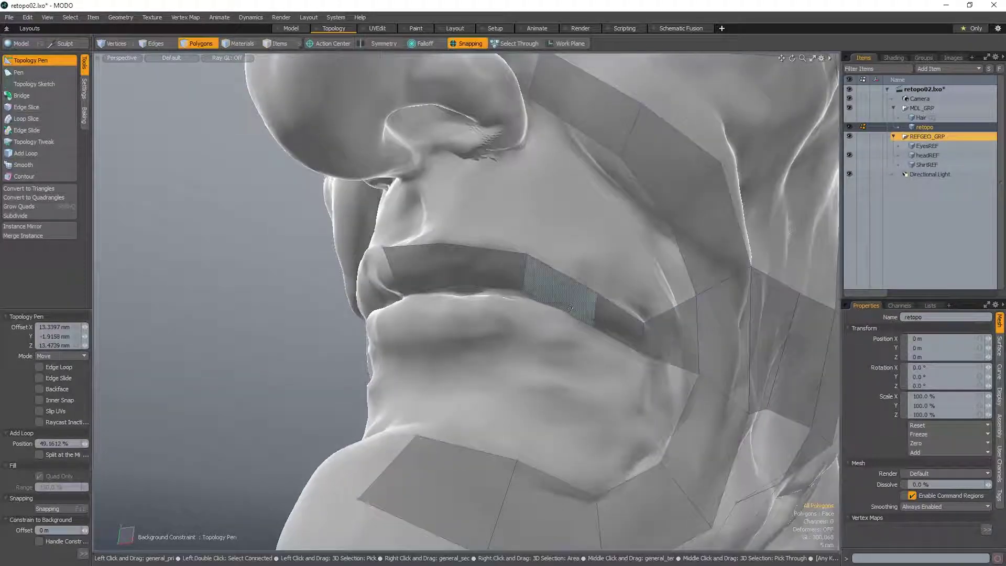
pyautogui.keyDown('ctrl'); pyautogui.click(649, 339); pyautogui.keyUp('ctrl')
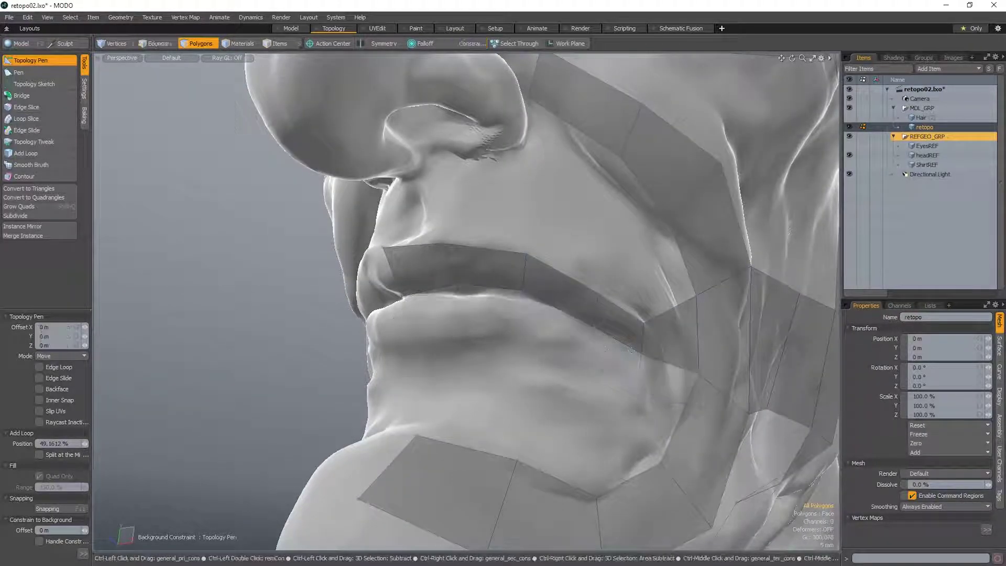
pyautogui.press('x')
pyautogui.moveTo(649, 339); pyautogui.dragTo(646, 350)
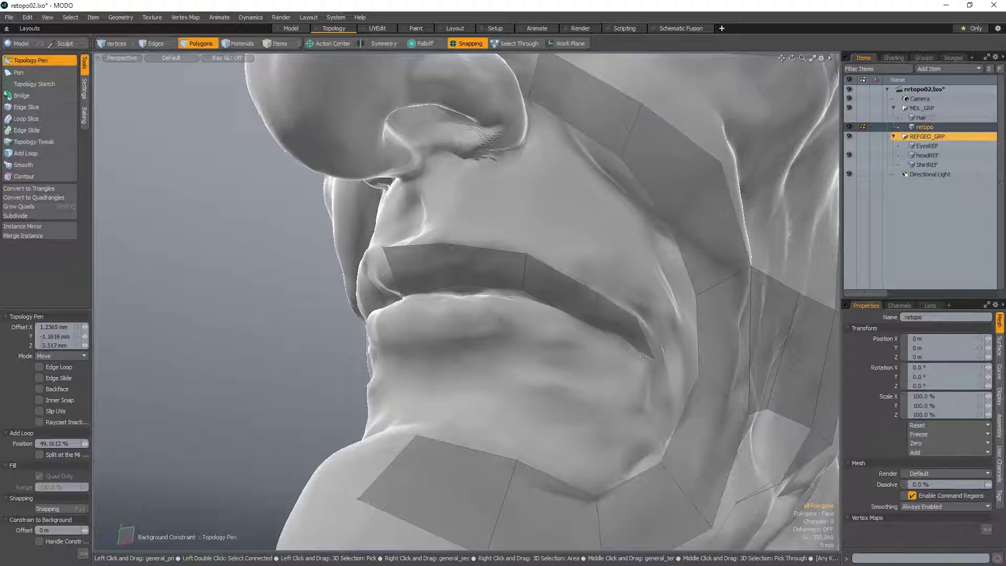
# - Build a strip of polygons from the mouth corner along the lower lip to its middle
pyautogui.moveTo(647, 349)
pyautogui.mouseDown()
pyautogui.moveTo(636, 352)
pyautogui.moveTo(643, 356)
pyautogui.mouseUp()
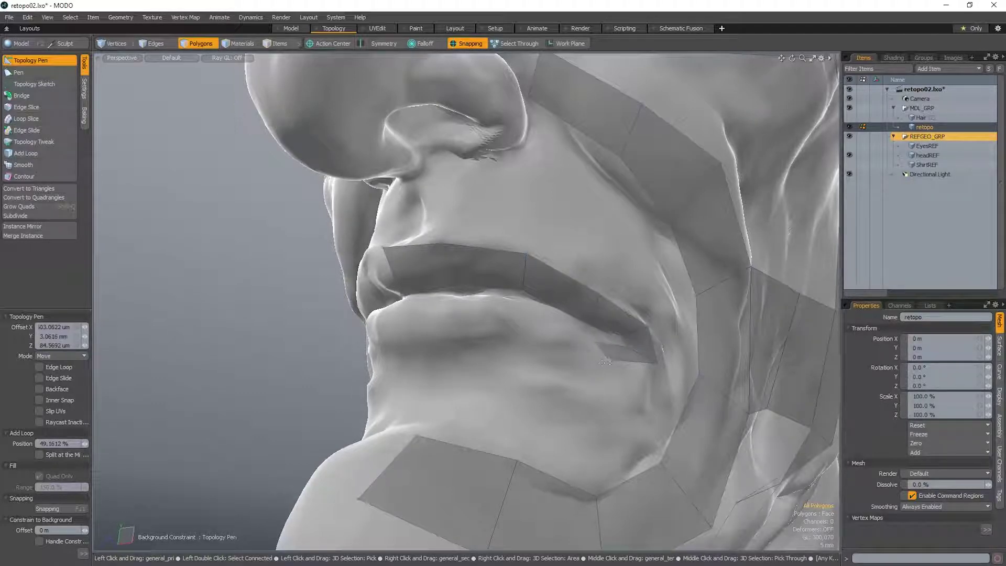
pyautogui.keyDown('alt'); pyautogui.moveTo(595, 348); pyautogui.dragTo(524, 339); pyautogui.keyUp('alt')
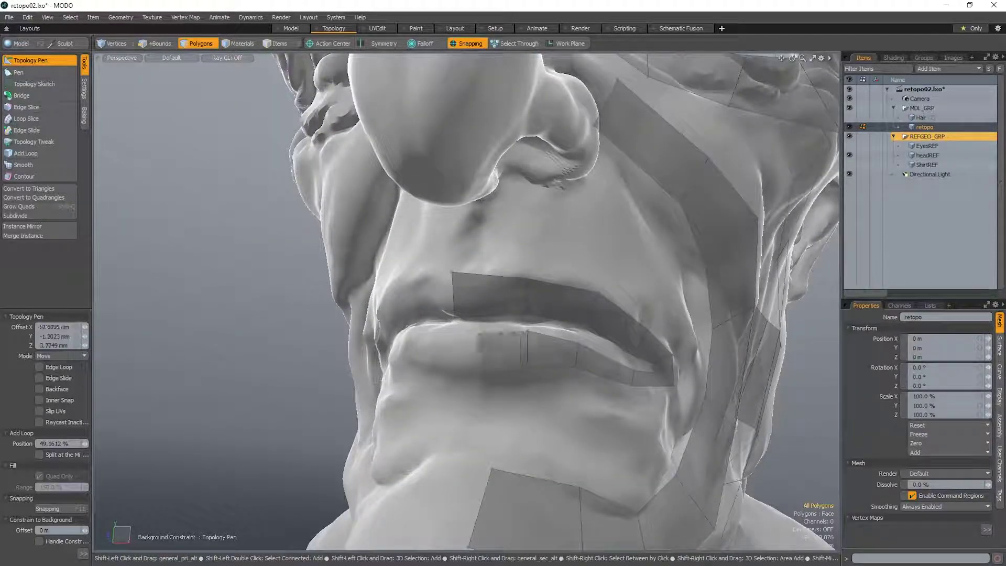
pyautogui.moveTo(471, 330)
pyautogui.keyDown('alt'); pyautogui.mouseDown()
pyautogui.moveTo(529, 330)
pyautogui.moveTo(532, 320)
pyautogui.moveTo(540, 362)
pyautogui.moveTo(471, 349)
pyautogui.mouseUp(); pyautogui.keyUp('alt')
pyautogui.scroll(5, 623, 440)
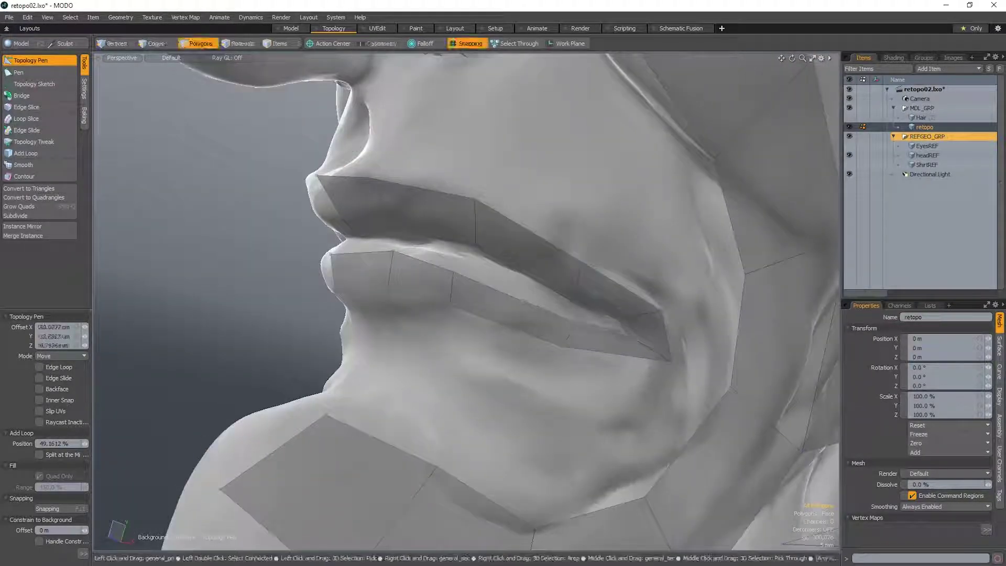
# - Adjust the corners and edges of the lower-lip strip so it follows the shape of the lip out to the mouth corner
pyautogui.scroll(3, 573, 305)
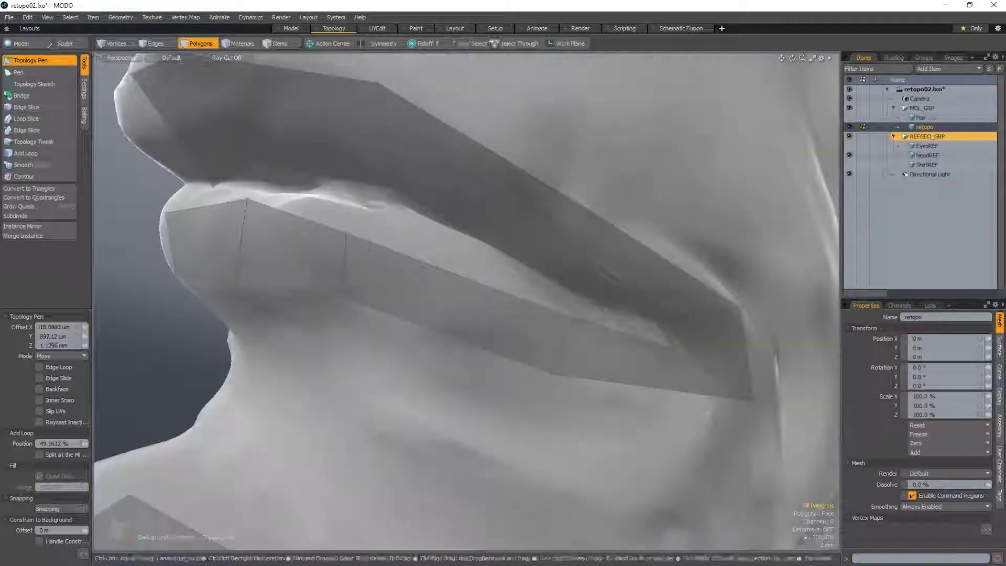
pyautogui.scroll(8, 577, 296)
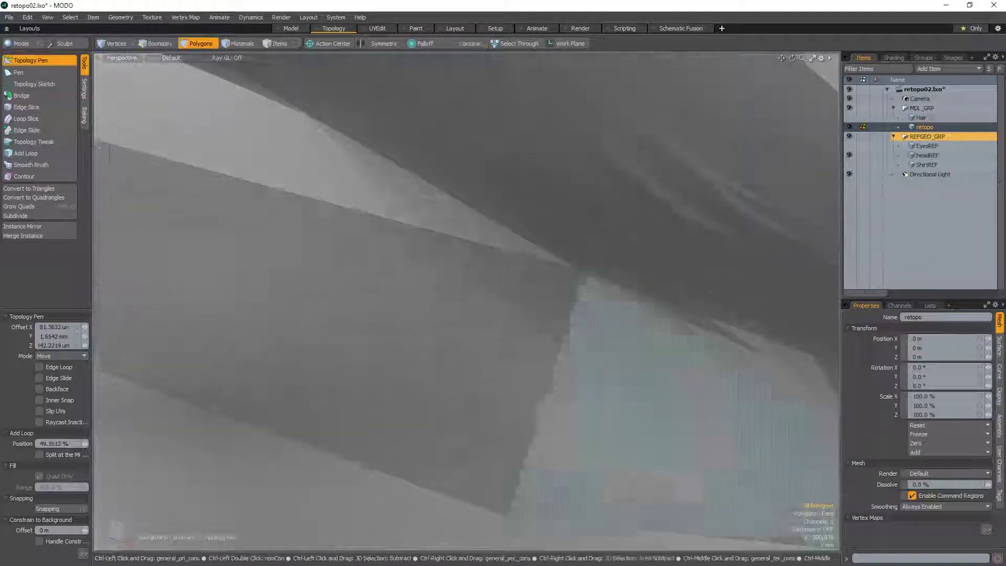
pyautogui.moveTo(562, 344); pyautogui.dragTo(471, 280)
pyautogui.scroll(5, 460, 255)
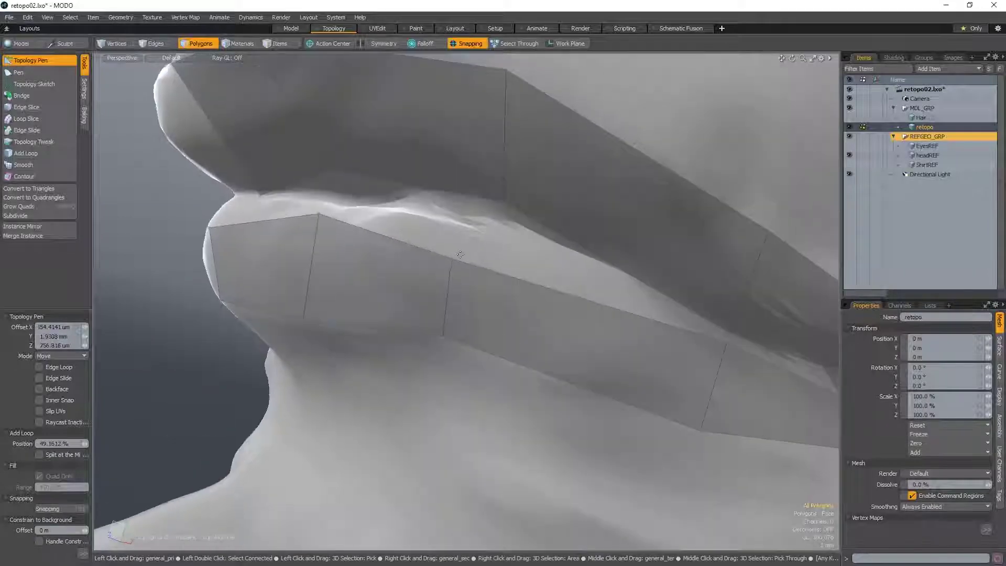
pyautogui.keyDown('alt'); pyautogui.moveTo(494, 223); pyautogui.dragTo(471, 223); pyautogui.keyUp('alt')
pyautogui.scroll(5, 486, 243)
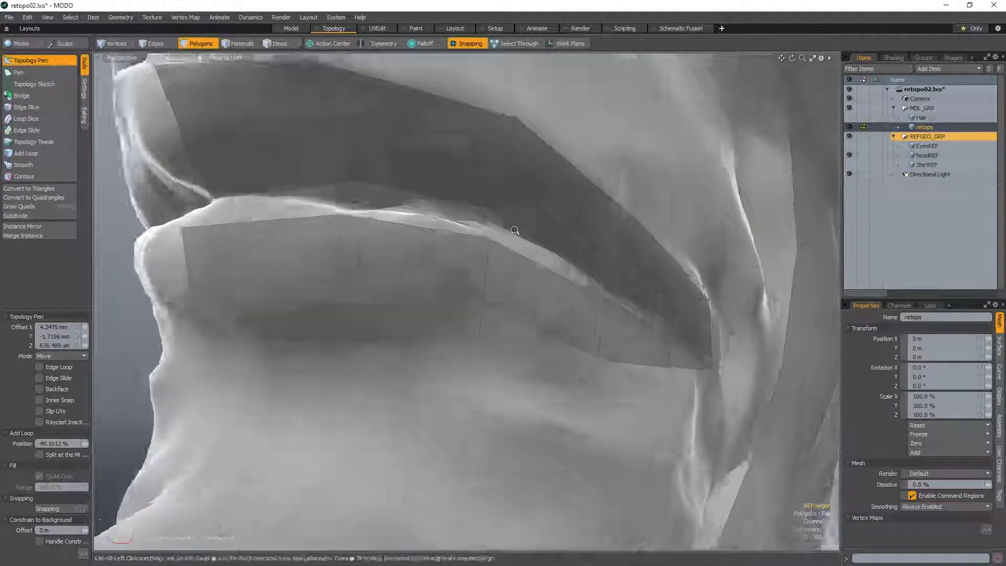
pyautogui.scroll(-5, 445, 243)
pyautogui.keyDown('alt'); pyautogui.moveTo(440, 262); pyautogui.dragTo(419, 235); pyautogui.keyUp('alt')
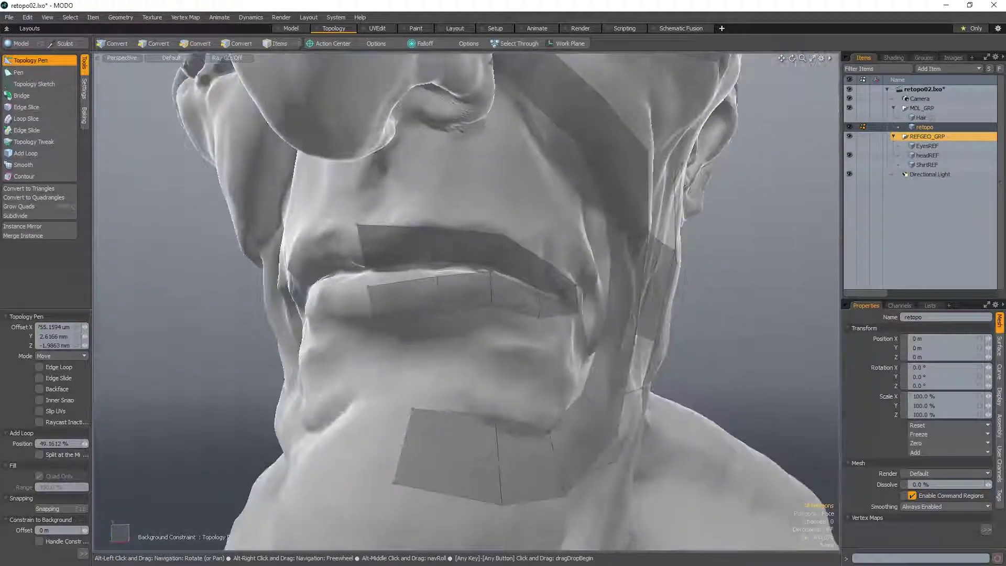
pyautogui.scroll(3, 471, 293)
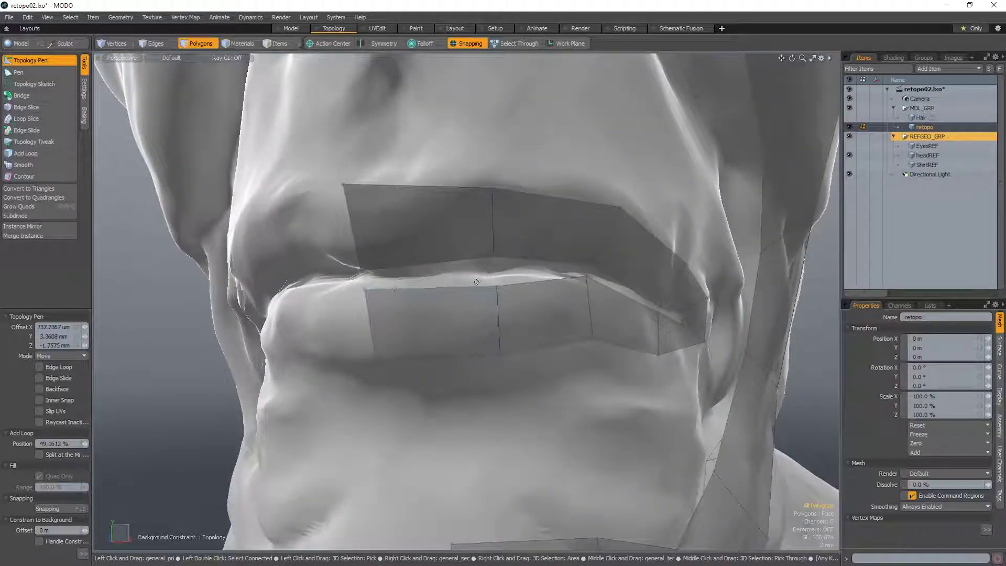
pyautogui.scroll(-3, 497, 281)
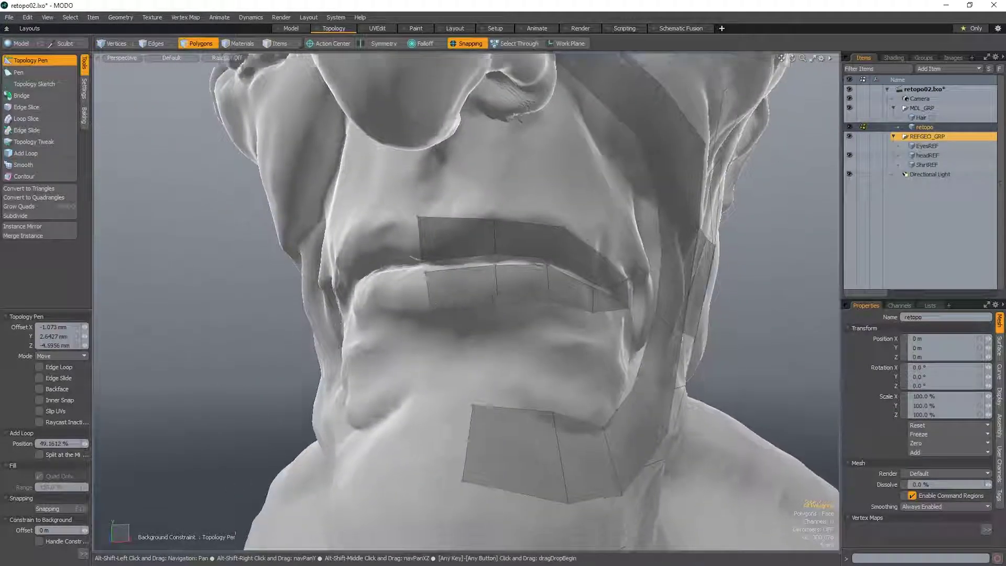
pyautogui.keyDown('alt'); pyautogui.moveTo(495, 283); pyautogui.dragTo(424, 300); pyautogui.keyUp('alt')
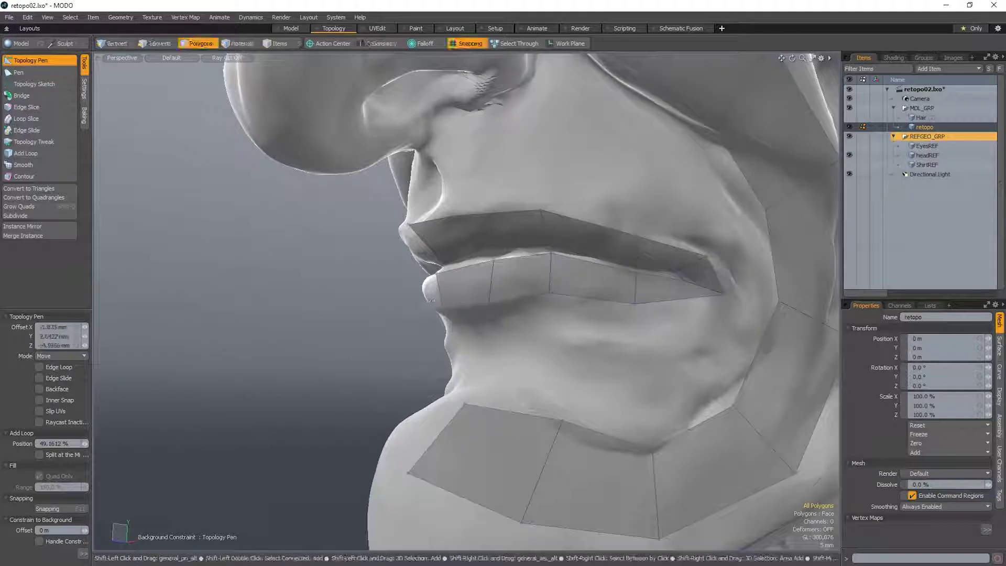
# - Extend two polygons down from the middle of the lower-lip strip towards the crease above the chin, and drop the Topology Pen
pyautogui.keyDown('alt'); pyautogui.moveTo(461, 335); pyautogui.dragTo(602, 398); pyautogui.keyUp('alt')
pyautogui.hotkey('ctrl', 'z')
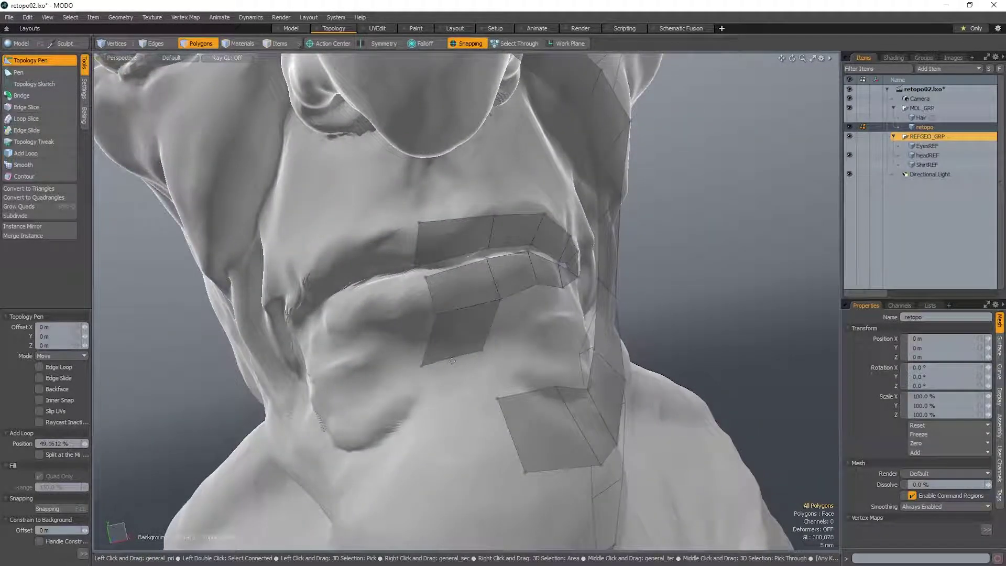
pyautogui.moveTo(476, 359); pyautogui.dragTo(511, 399)
pyautogui.scroll(-4, 488, 356)
pyautogui.moveTo(496, 366); pyautogui.dragTo(452, 395)
pyautogui.press('space')
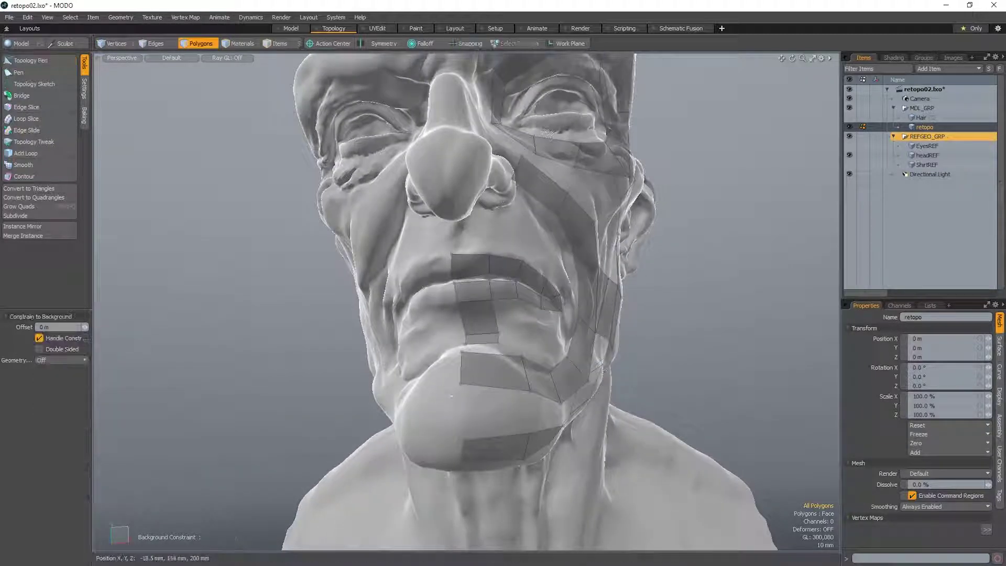
# - Set the selection's Lasso Style to Lasso
pyautogui.rightClick(450, 310)
pyautogui.moveTo(487, 433)
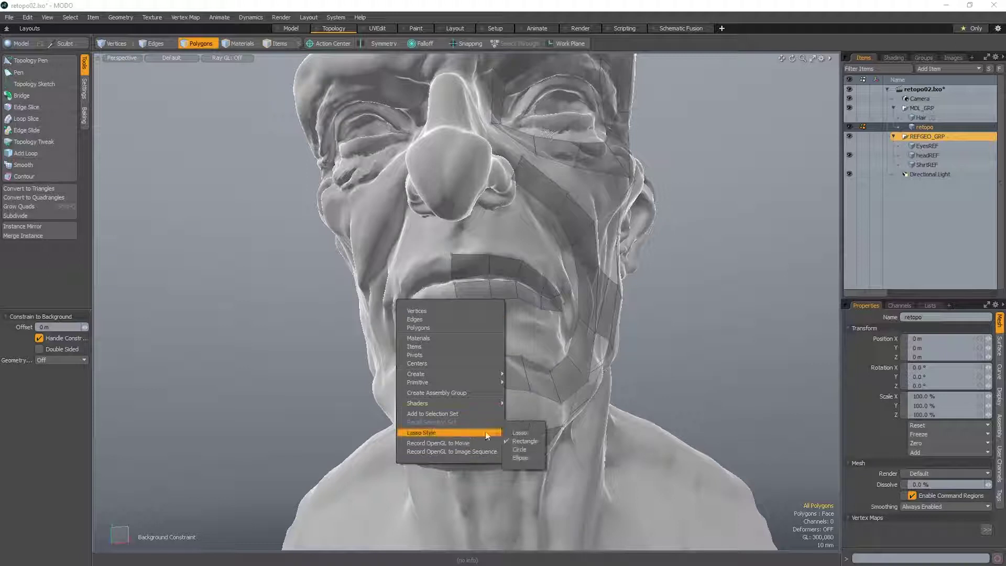
pyautogui.click(519, 433)
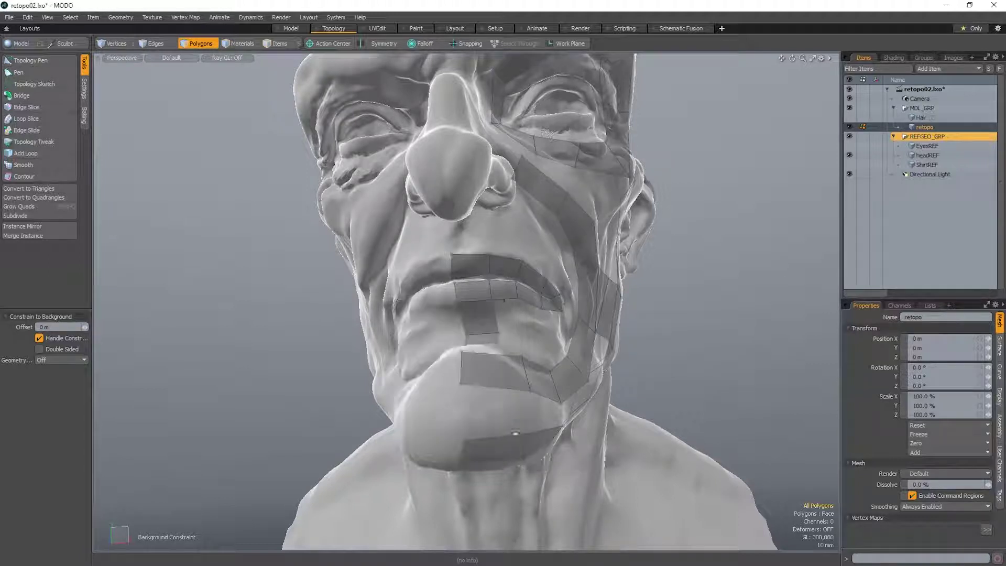
pyautogui.rightClick(437, 346)
pyautogui.moveTo(452, 469)
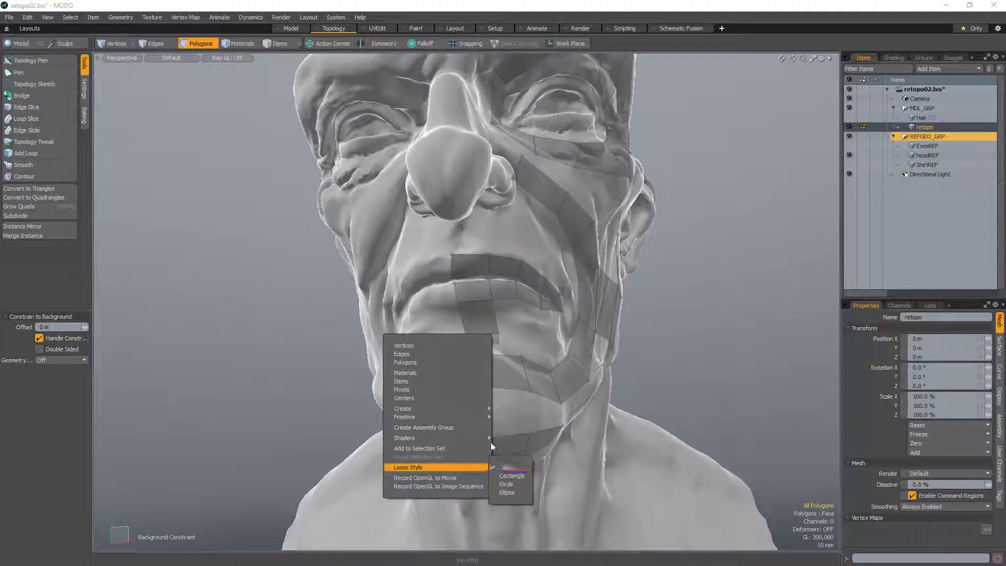
pyautogui.click(429, 308)
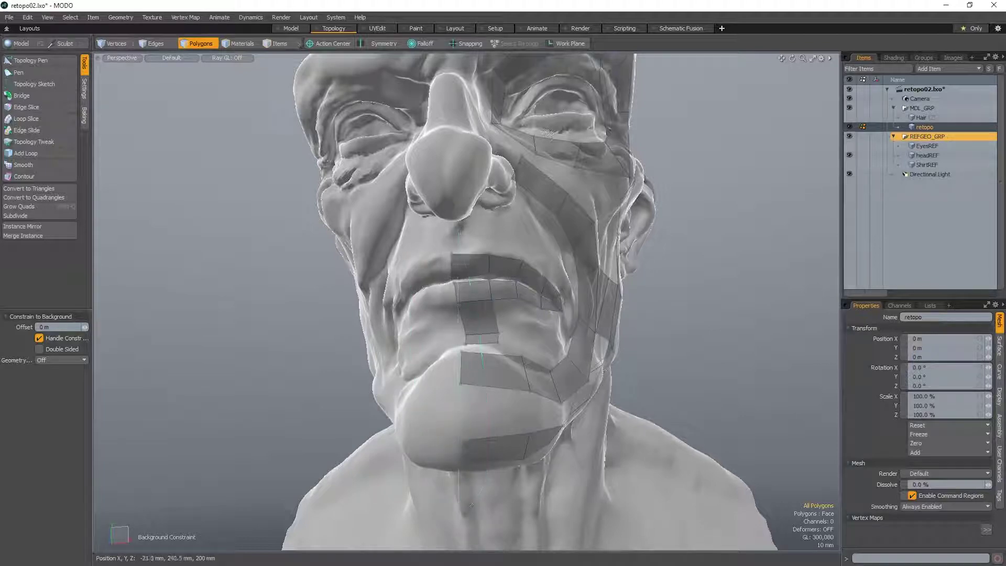
# - Lasso-select the ten centreline vertices of the lip, chin and under-chin polygons in vertex mode
pyautogui.keyDown('alt'); pyautogui.moveTo(471, 246); pyautogui.dragTo(469, 262); pyautogui.keyUp('alt')
pyautogui.press('1')
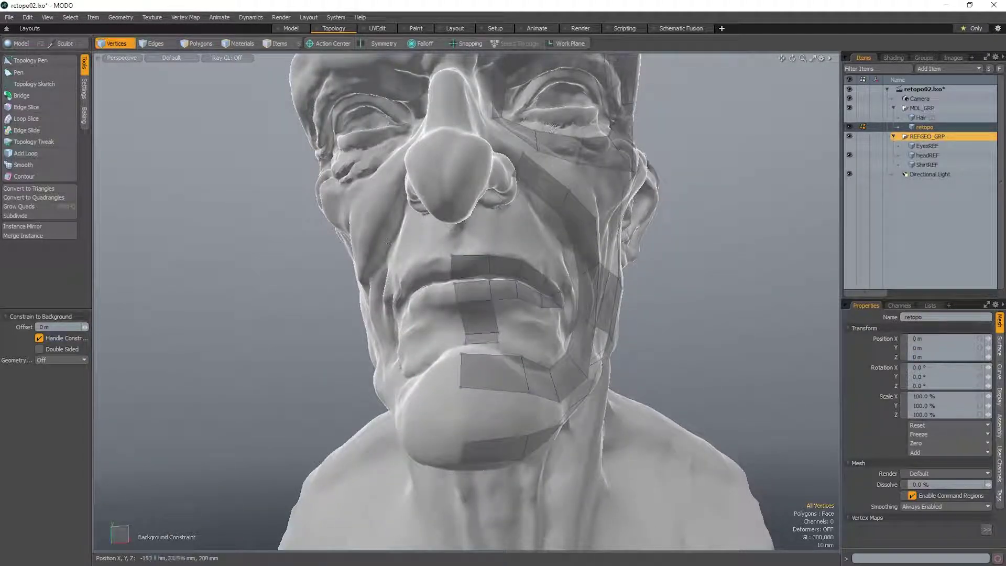
pyautogui.moveTo(412, 281); pyautogui.dragTo(363, 246, button='right')
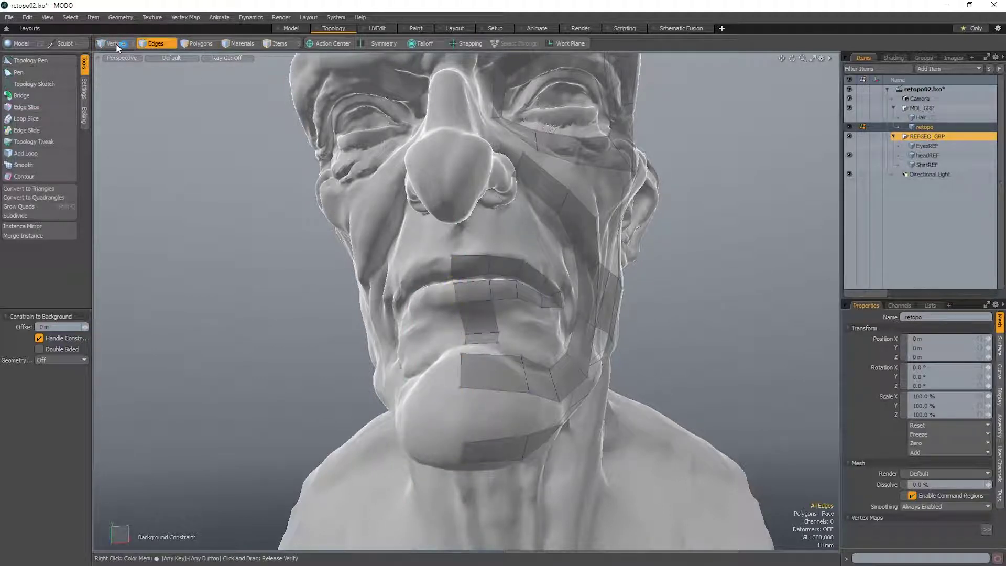
pyautogui.keyDown('alt'); pyautogui.moveTo(331, 301); pyautogui.dragTo(345, 301); pyautogui.keyUp('alt')
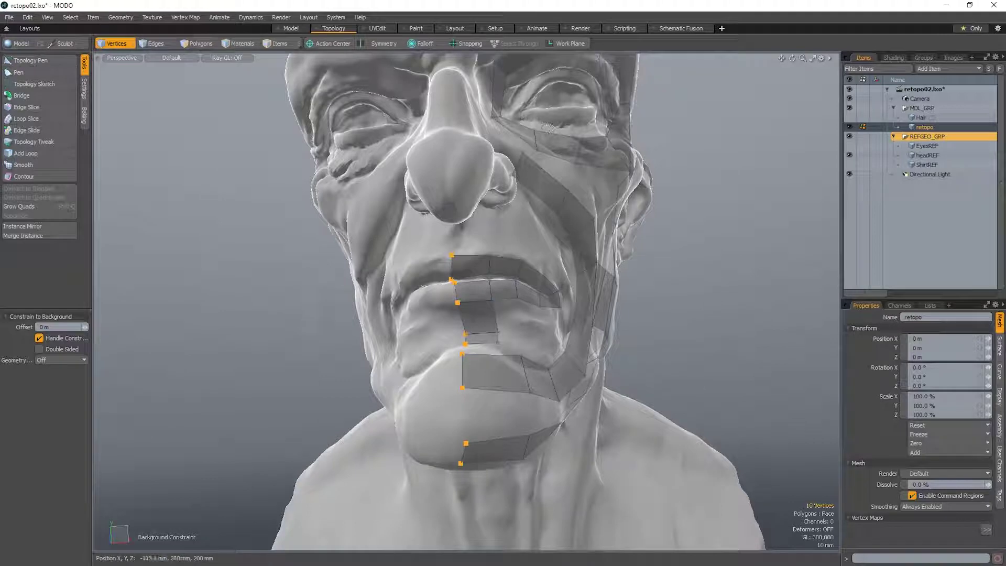
# - Set the selected centreline vertices to X position 0 m with Set Position, undoing and repeating it, and compare the alignment from the front
pyautogui.press('F2')
pyautogui.moveTo(435, 89); pyautogui.dragTo(220, 100)
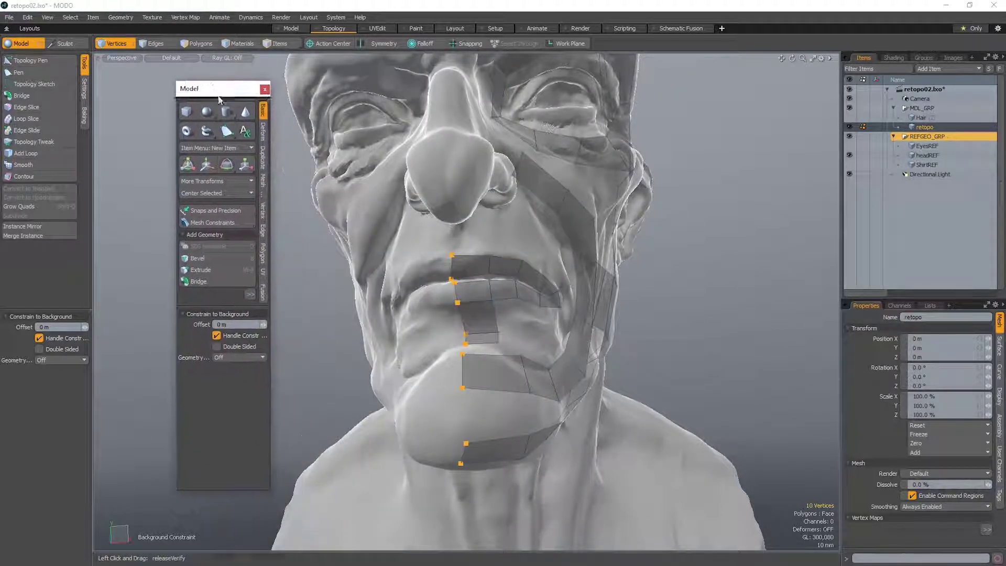
pyautogui.click(263, 212)
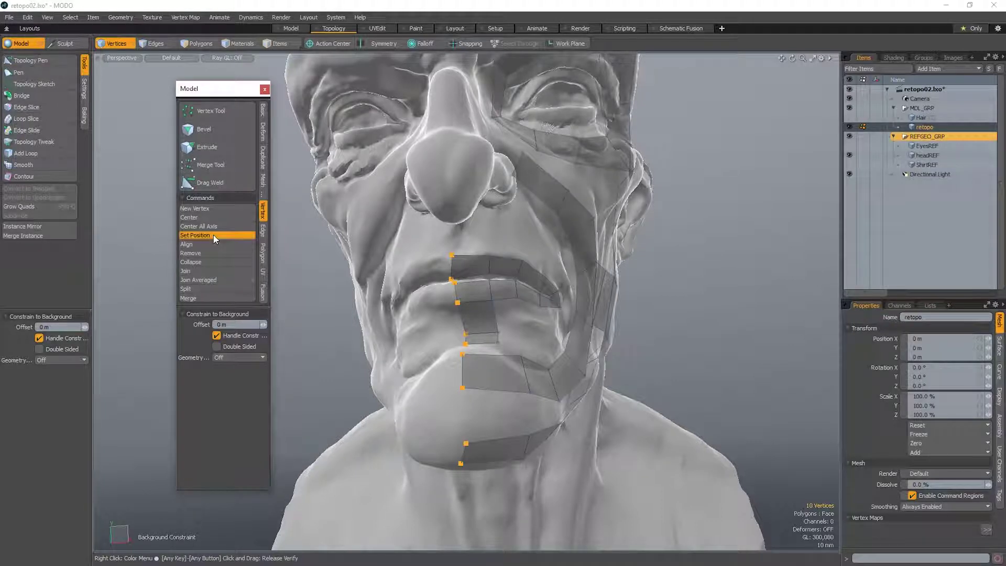
pyautogui.click(199, 236)
pyautogui.moveTo(500, 249); pyautogui.dragTo(435, 202)
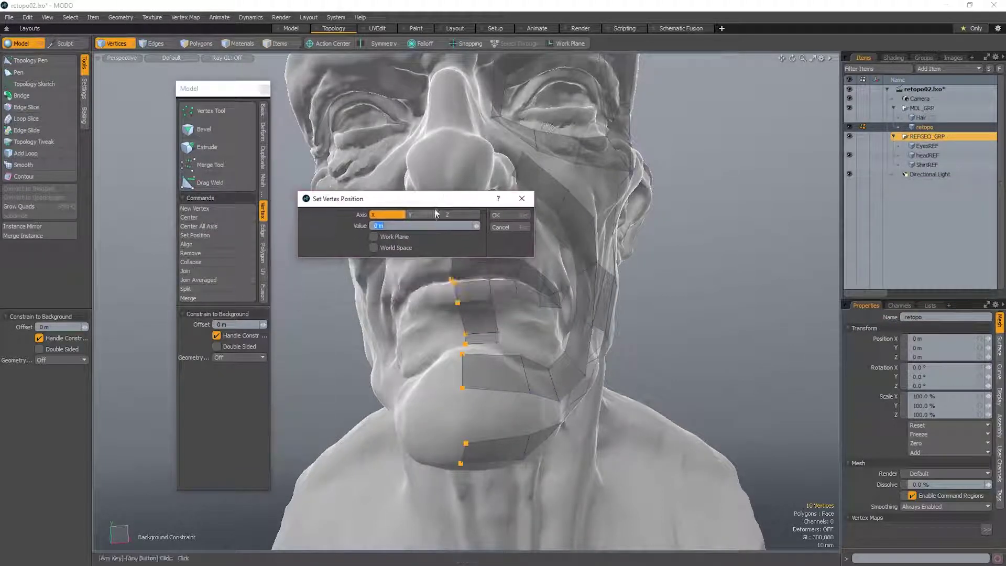
pyautogui.click(495, 215)
pyautogui.keyDown('alt'); pyautogui.moveTo(334, 226); pyautogui.dragTo(347, 244); pyautogui.keyUp('alt')
pyautogui.hotkey('ctrl', 'z')
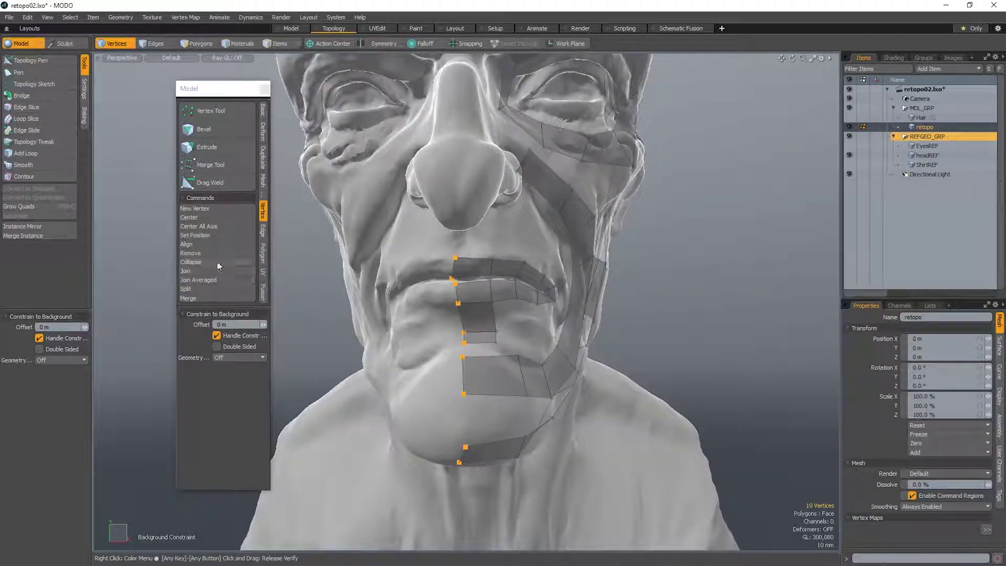
pyautogui.click(207, 237)
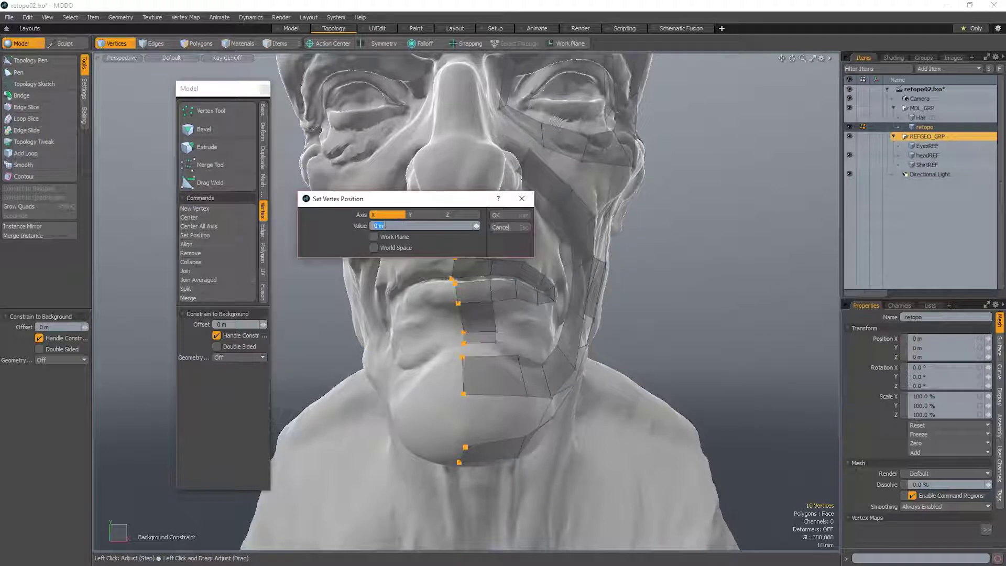
pyautogui.click(496, 216)
pyautogui.hotkey('ctrl', 'space')
pyautogui.click(471, 353)
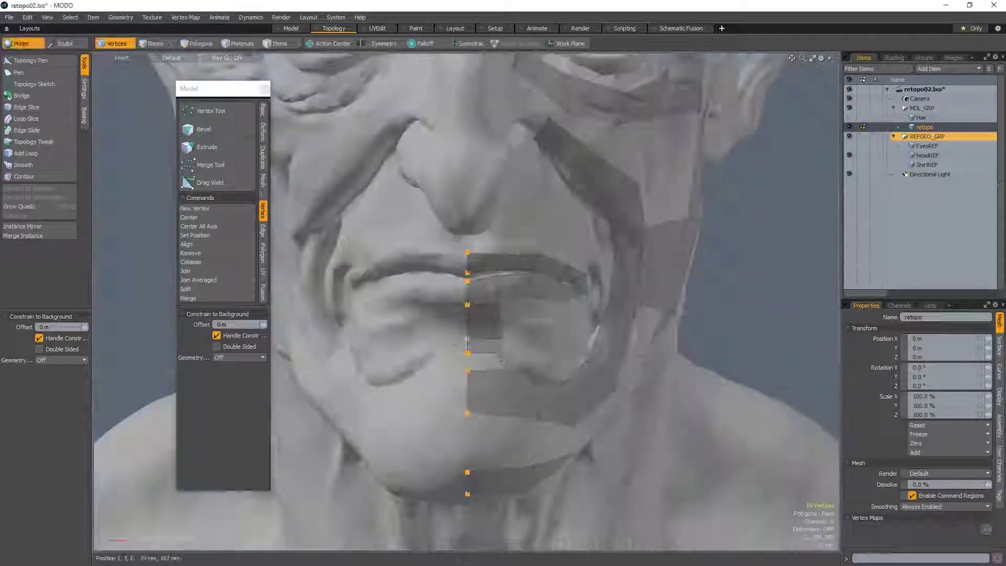
pyautogui.keyDown('alt'); pyautogui.moveTo(472, 353); pyautogui.dragTo(476, 357); pyautogui.keyUp('alt')
pyautogui.click(479, 348)
pyautogui.hotkey('ctrl', 'space')
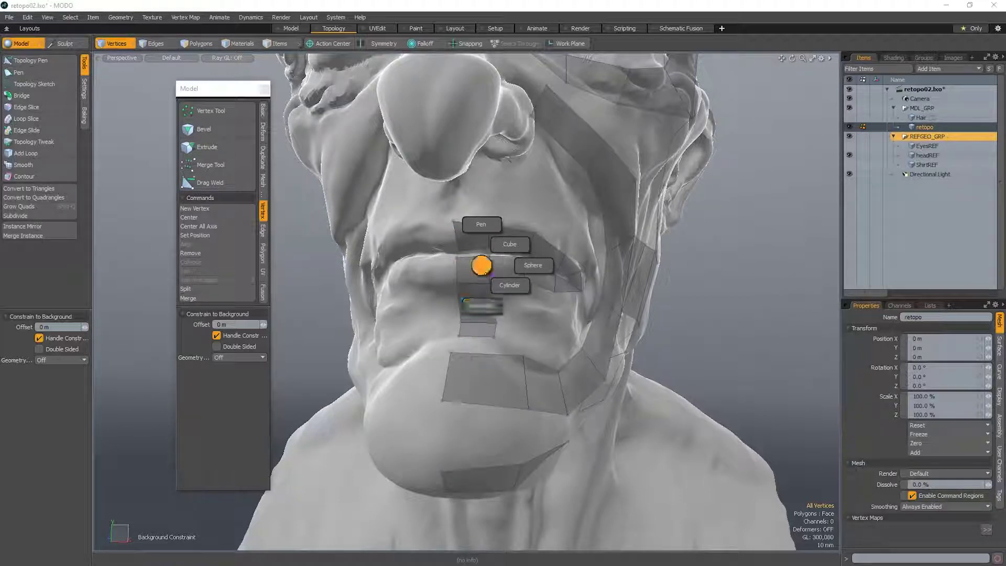
pyautogui.hotkey('ctrl', 'space')
pyautogui.click(547, 348)
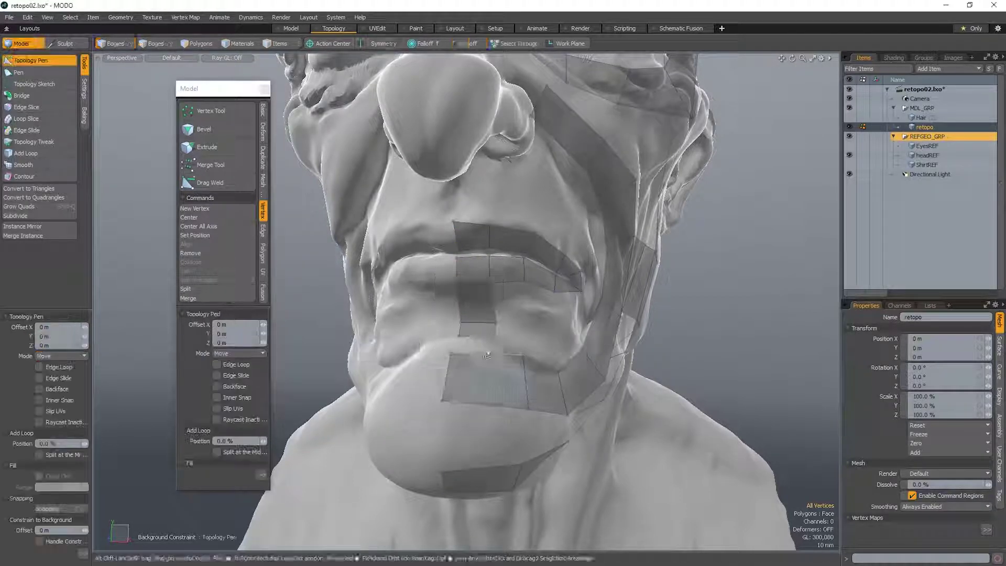
pyautogui.keyDown('alt'); pyautogui.keyDown('shift'); pyautogui.moveTo(547, 349); pyautogui.dragTo(531, 344); pyautogui.keyUp('shift'); pyautogui.keyUp('alt')
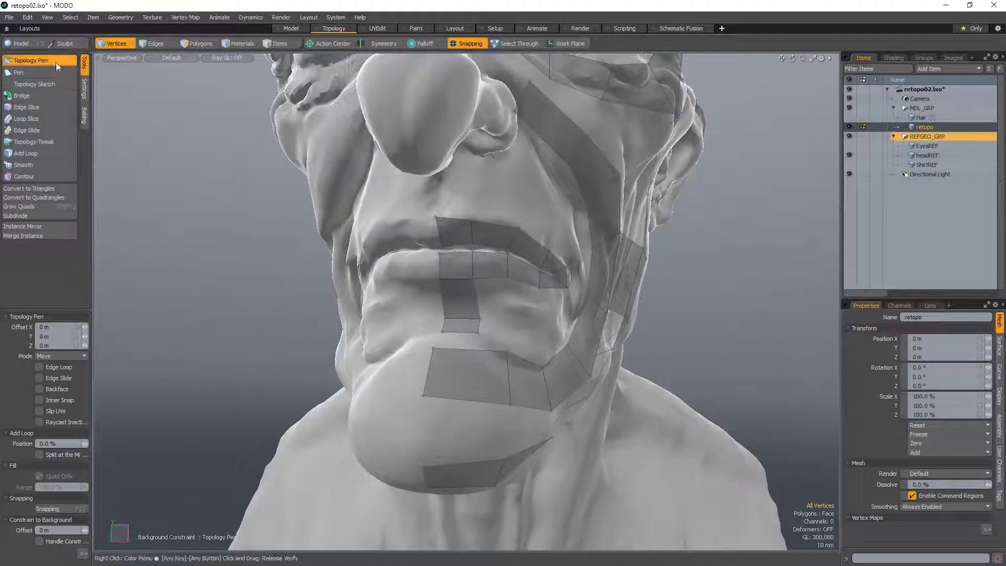
pyautogui.hotkey('ctrl', 'space')
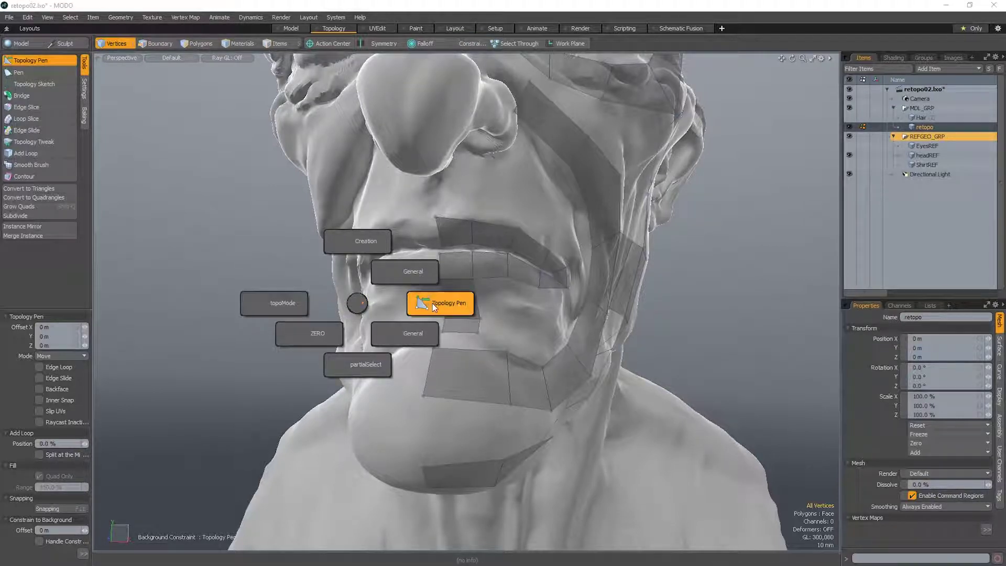
pyautogui.click(357, 303)
pyautogui.press('space')
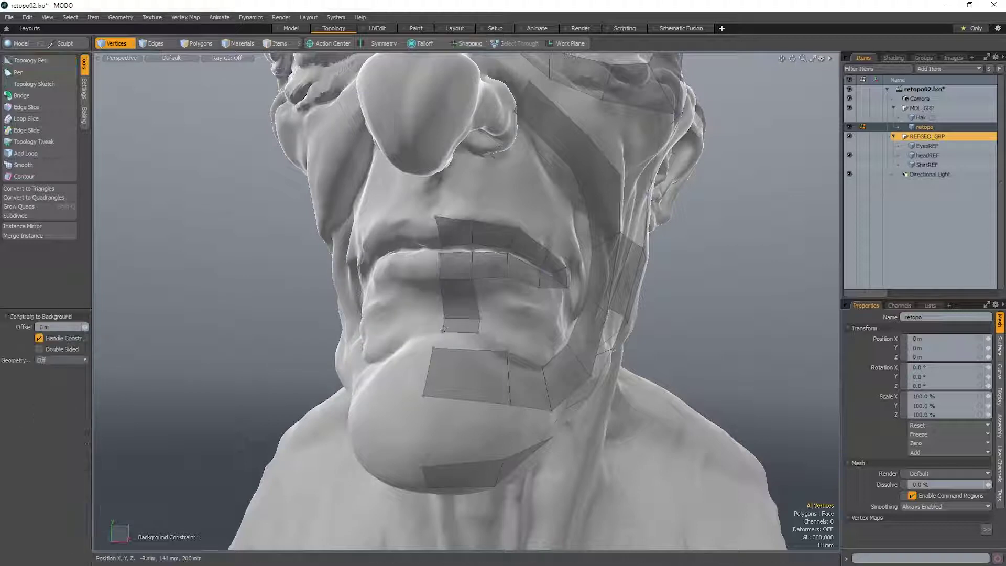
pyautogui.press('t')
pyautogui.moveTo(424, 394); pyautogui.dragTo(412, 395)
pyautogui.hotkey('ctrl', 'z')
pyautogui.press('space')
# - Move the two centreline vertices of the upper chin polygon off centre with Element Move, slanting its inner edge
pyautogui.press('t')
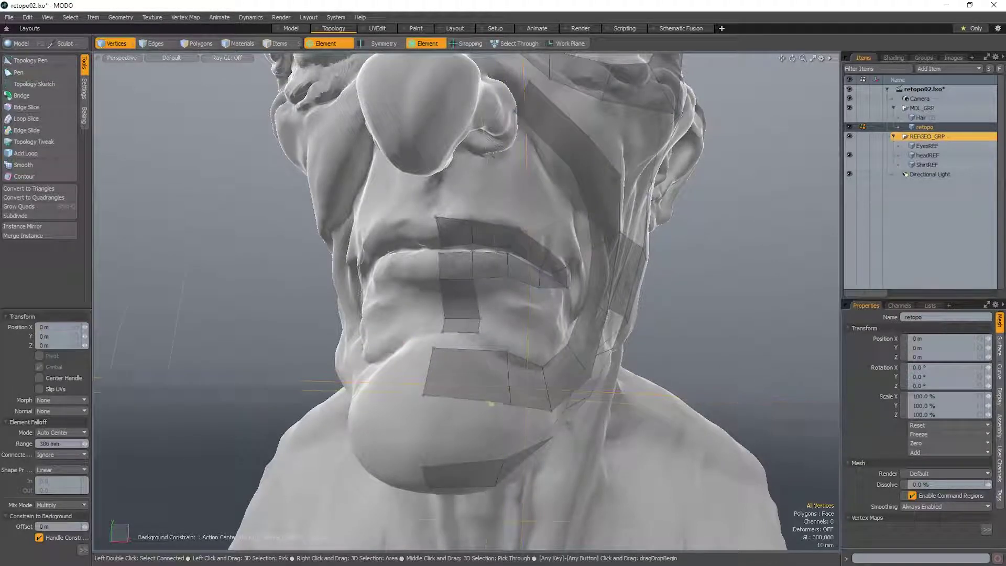
pyautogui.moveTo(424, 394); pyautogui.dragTo(416, 391)
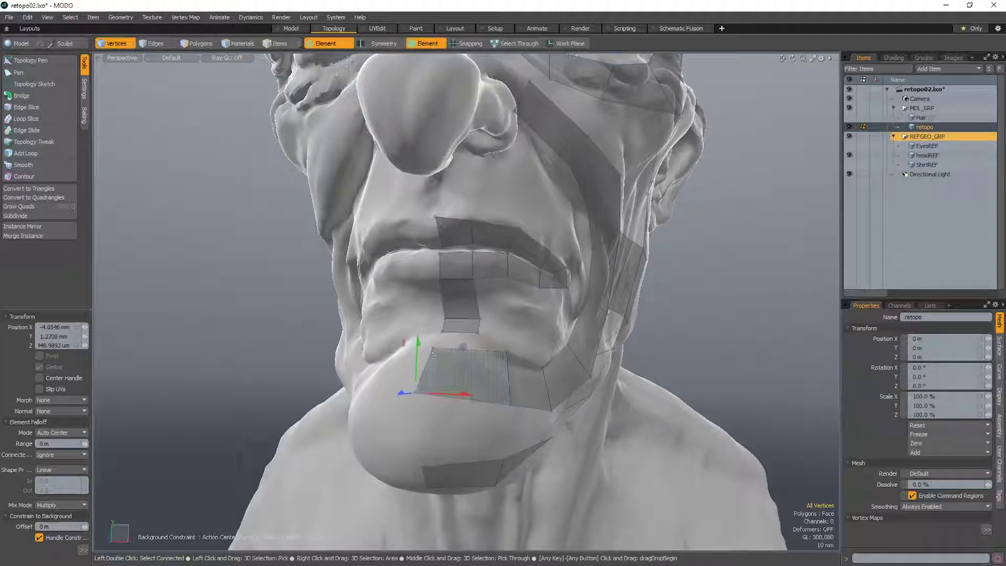
pyautogui.moveTo(434, 347); pyautogui.dragTo(437, 350)
pyautogui.press('space')
# - Shift the centreline vertices of the lower-lip column off centre with Element Move in edge mode
pyautogui.press('space')
pyautogui.press('space')
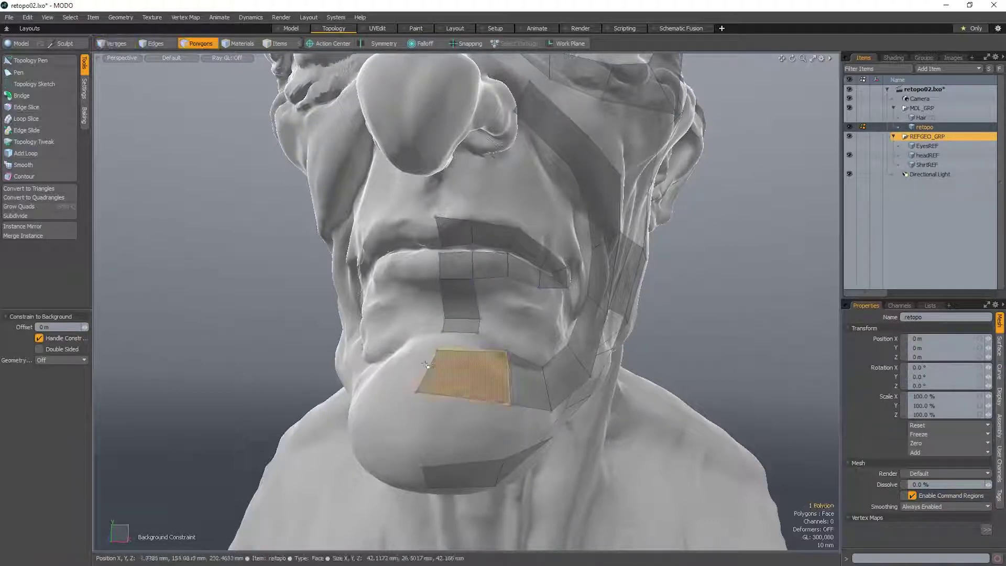
pyautogui.press('space')
pyautogui.press('space')
pyautogui.click(428, 369)
pyautogui.keyDown('shift'); pyautogui.moveTo(440, 301); pyautogui.dragTo(437, 326); pyautogui.keyUp('shift')
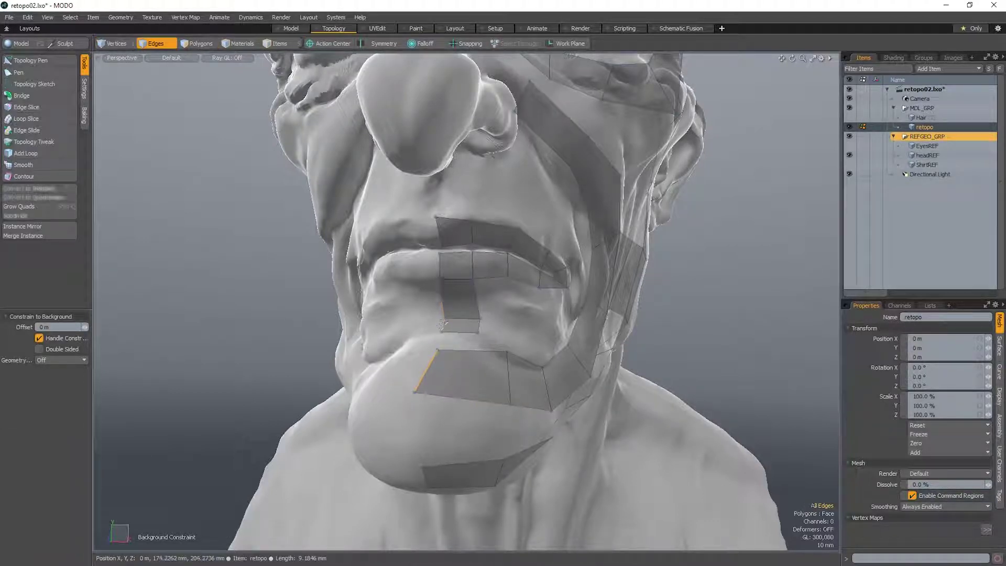
pyautogui.press('t')
pyautogui.press('space')
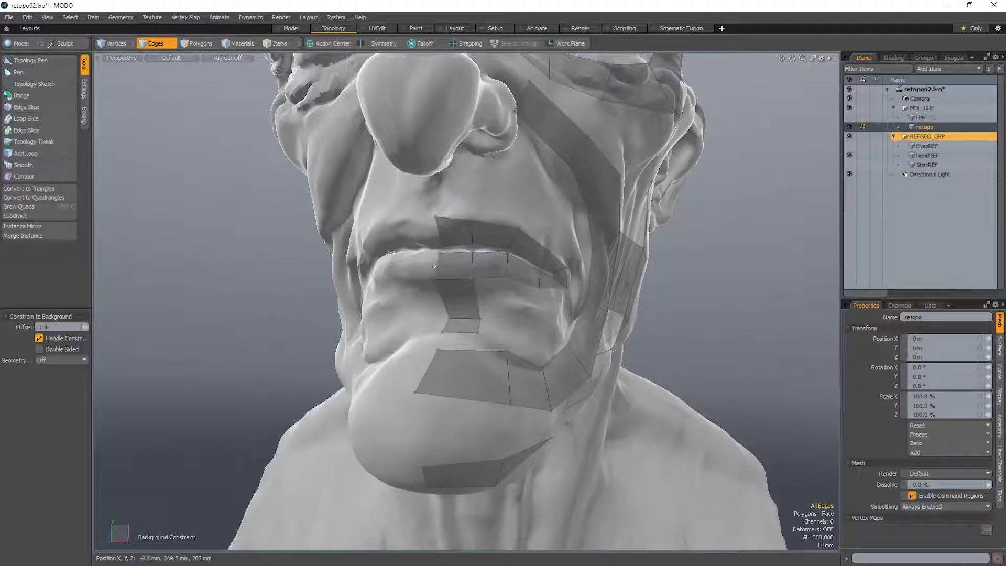
# - Select the four centreline edges of the lower-lip column and upper chin polygon, align them with the custom ZERO command, and clear the selection
pyautogui.keyDown('shift'); pyautogui.click(428, 369); pyautogui.keyUp('shift')
pyautogui.keyDown('alt'); pyautogui.moveTo(441, 367); pyautogui.dragTo(461, 349); pyautogui.keyUp('alt')
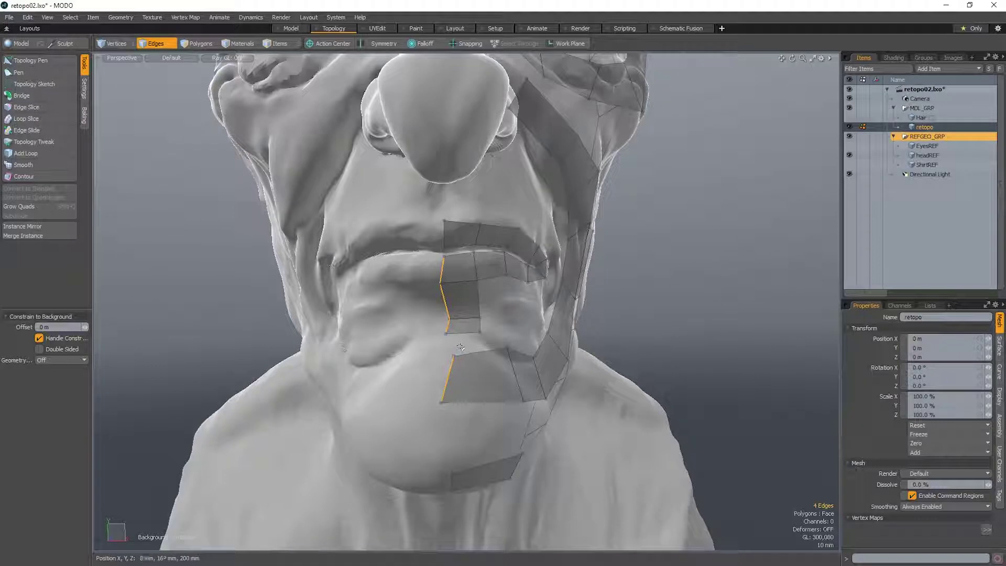
pyautogui.hotkey('ctrl', '2')
pyautogui.hotkey('ctrl', '1')
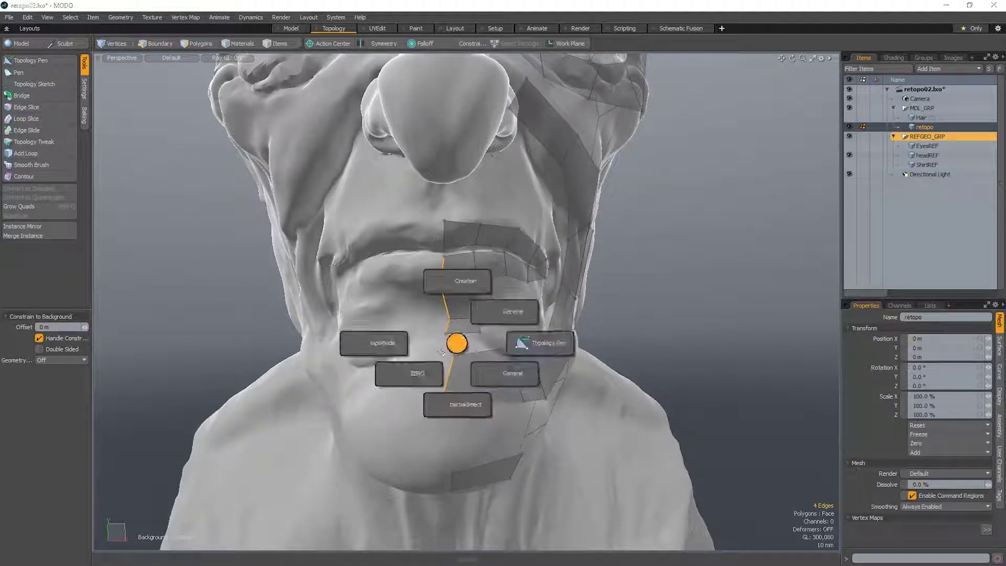
pyautogui.click(416, 379)
pyautogui.keyDown('alt'); pyautogui.moveTo(447, 357); pyautogui.dragTo(460, 350); pyautogui.keyUp('alt')
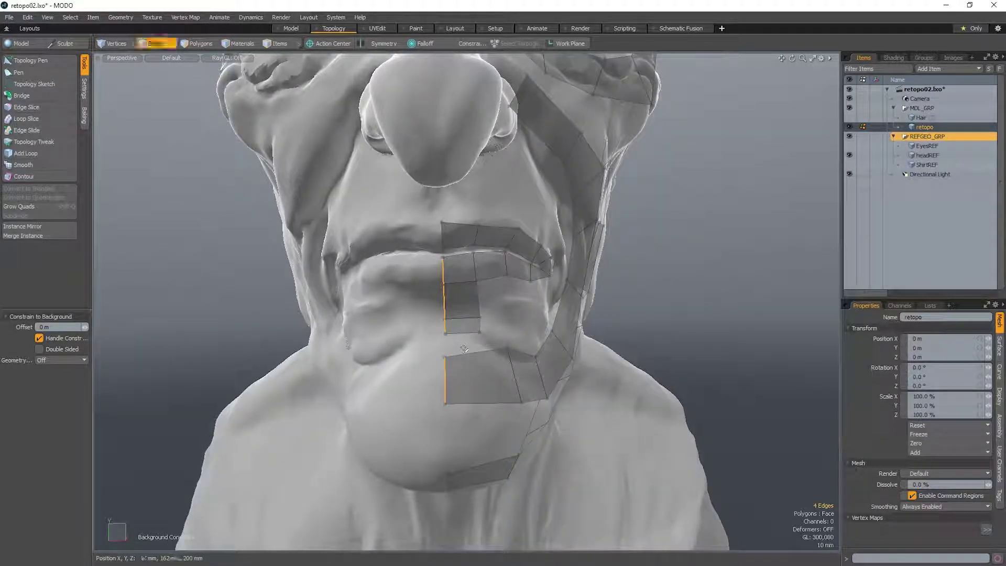
pyautogui.hotkey('ctrl', '1')
pyautogui.click(429, 371)
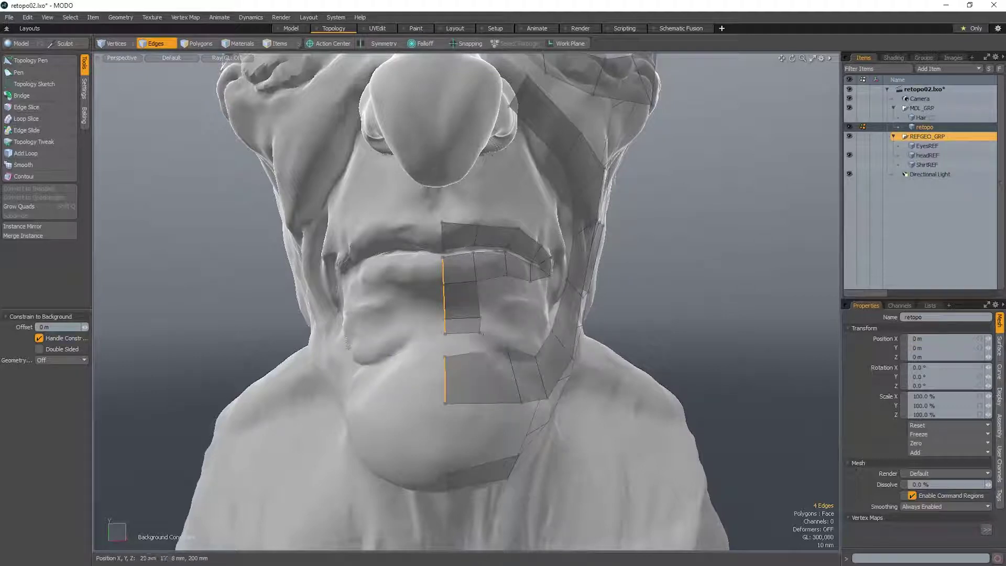
pyautogui.click(495, 318)
pyautogui.keyDown('alt'); pyautogui.moveTo(512, 290); pyautogui.dragTo(461, 286); pyautogui.keyUp('alt')
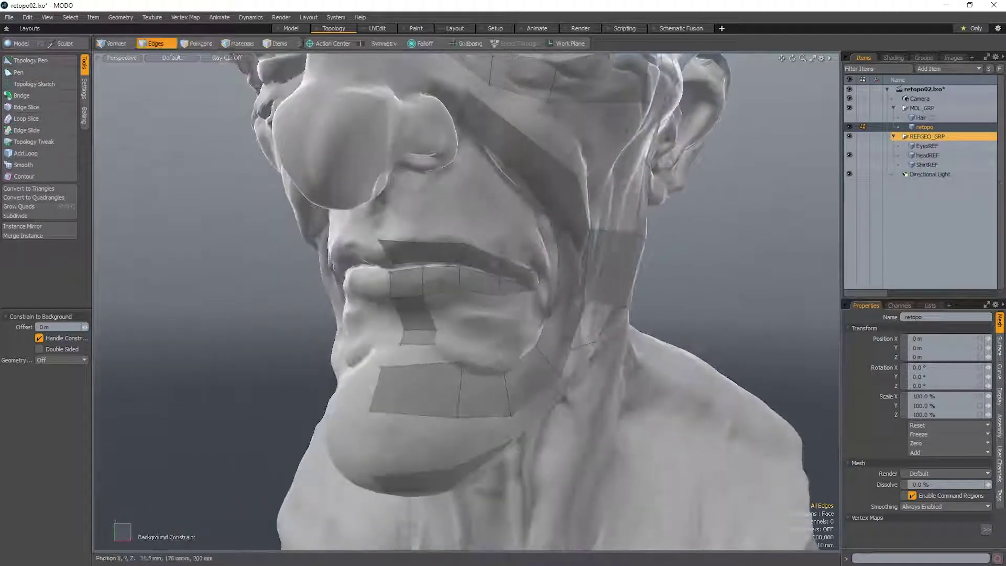
pyautogui.hotkey('ctrl', '1')
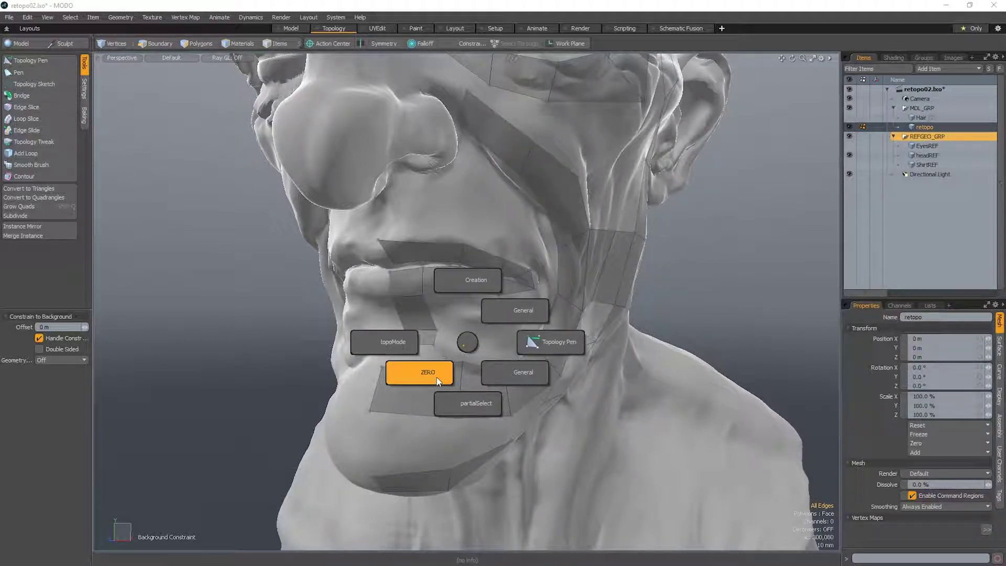
pyautogui.click(460, 344)
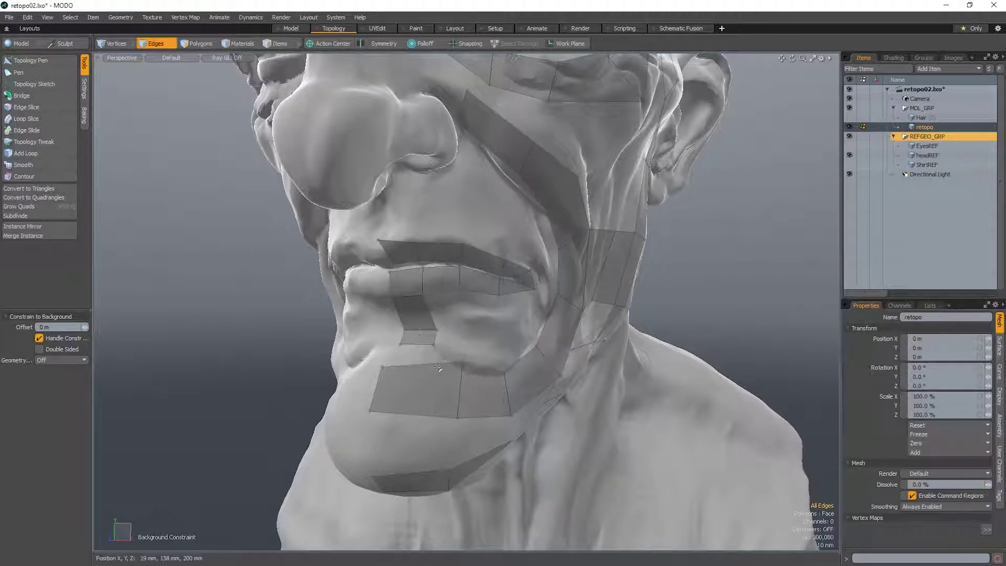
# - Split the upper chin polygon with the Topology Pen, adjust its vertices, and extend the lower-lip column down to join it
pyautogui.hotkey('ctrl', 'space')
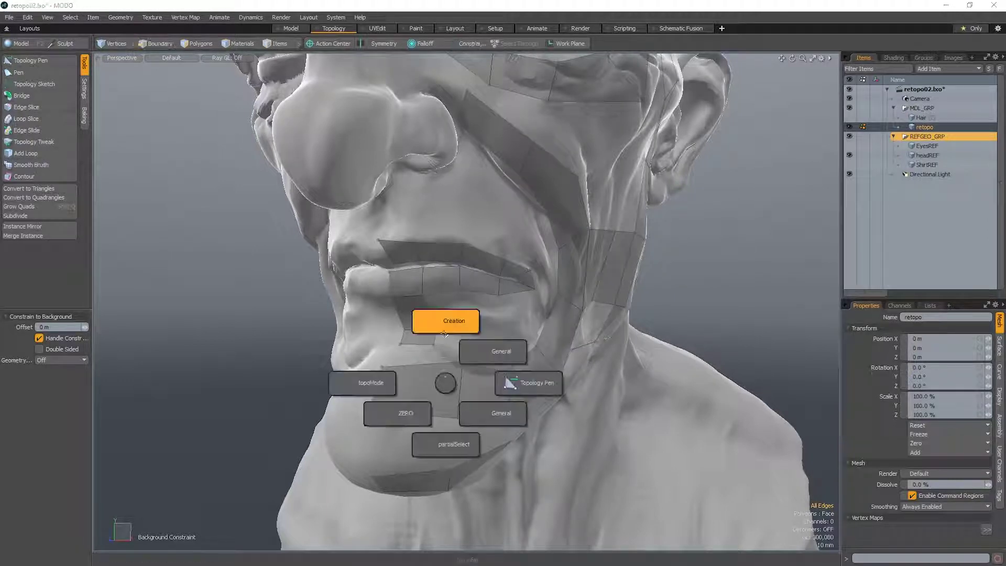
pyautogui.click(499, 387)
pyautogui.keyDown('alt'); pyautogui.moveTo(393, 390); pyautogui.dragTo(438, 392); pyautogui.keyUp('alt')
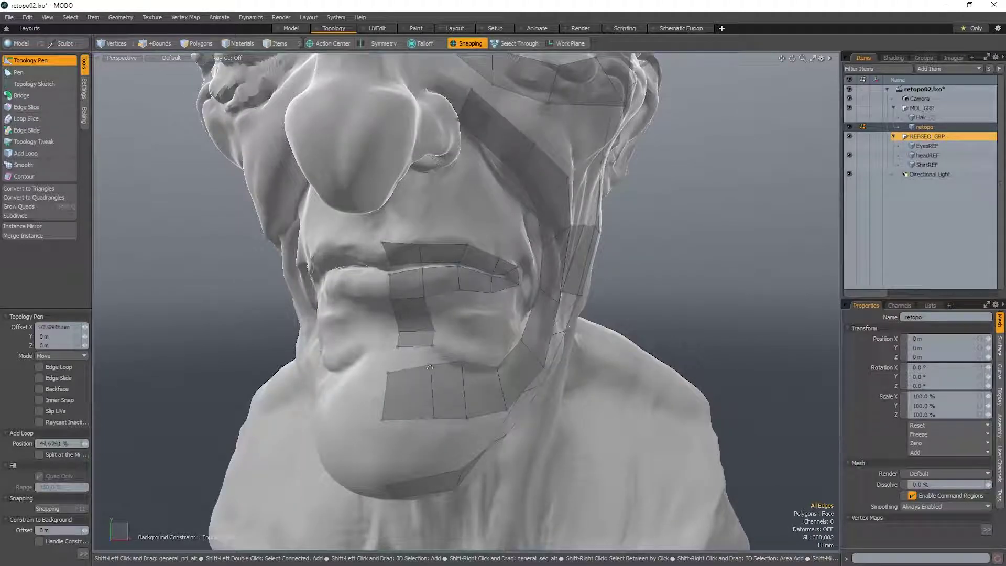
pyautogui.press('2')
pyautogui.moveTo(462, 361); pyautogui.dragTo(464, 369)
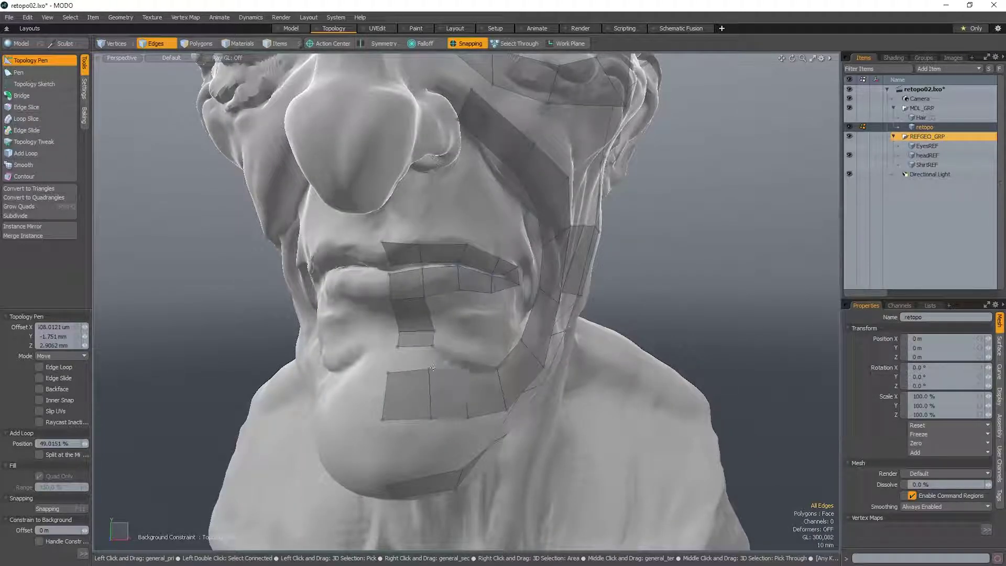
pyautogui.moveTo(467, 418); pyautogui.dragTo(470, 425)
pyautogui.keyDown('shift'); pyautogui.moveTo(419, 348); pyautogui.dragTo(410, 370); pyautogui.keyUp('shift')
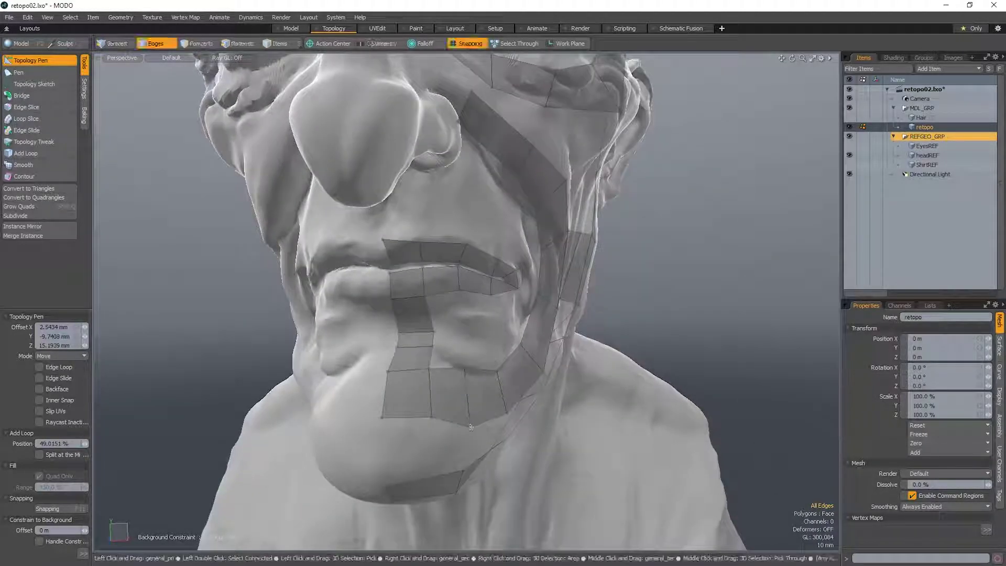
# - Extend the chin's front column down to the under-chin strip with the Topology Pen and even out the upper chin vertices
pyautogui.moveTo(469, 426); pyautogui.dragTo(471, 390)
pyautogui.keyDown('alt'); pyautogui.moveTo(461, 331); pyautogui.dragTo(441, 338); pyautogui.keyUp('alt')
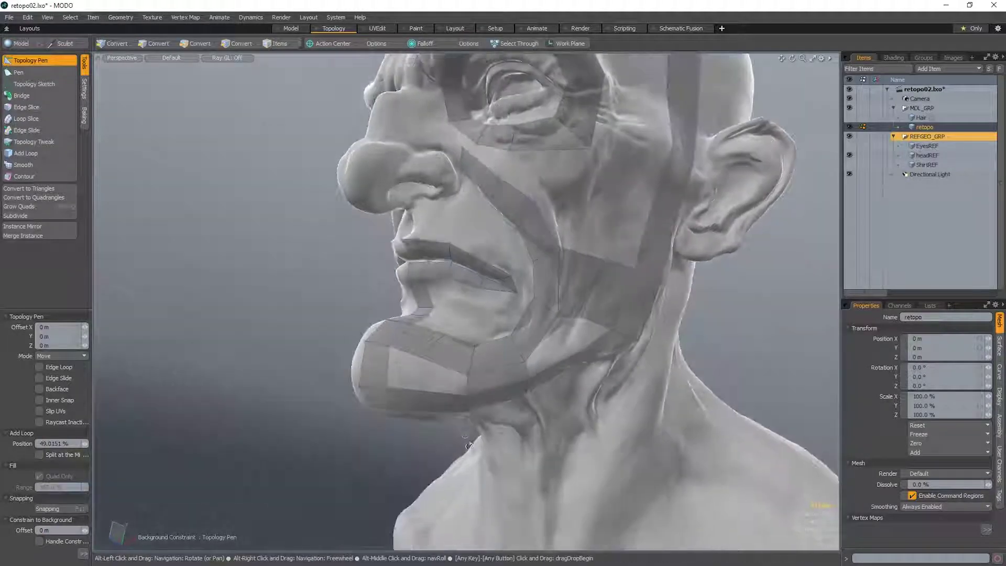
pyautogui.press('2')
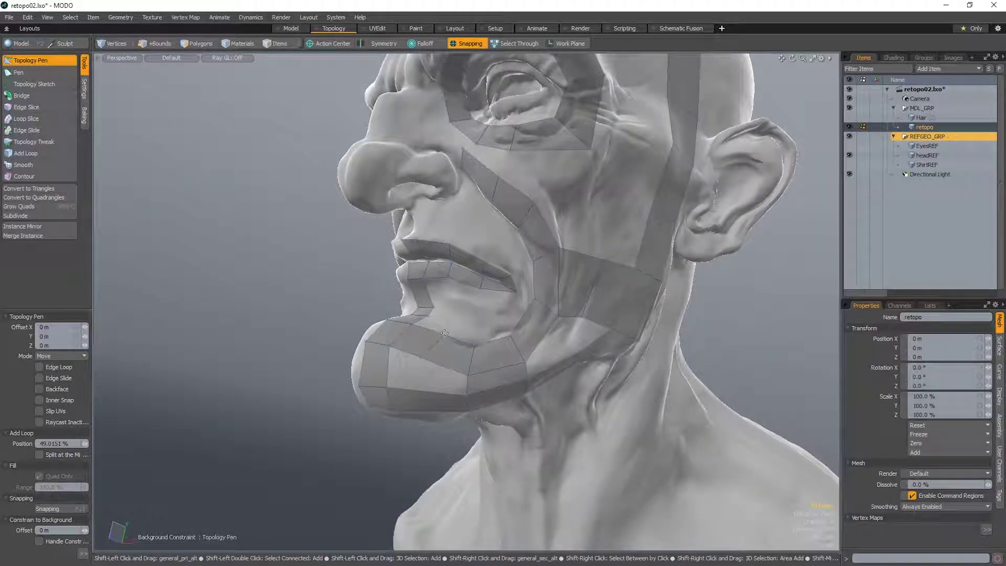
pyautogui.keyDown('alt'); pyautogui.moveTo(439, 340); pyautogui.dragTo(468, 370); pyautogui.keyUp('alt')
# - Look up the Topology Pen's Move mode shortcuts in the MODO online help in Chrome, and return to MODO
pyautogui.hotkey('alt', 'Tab')
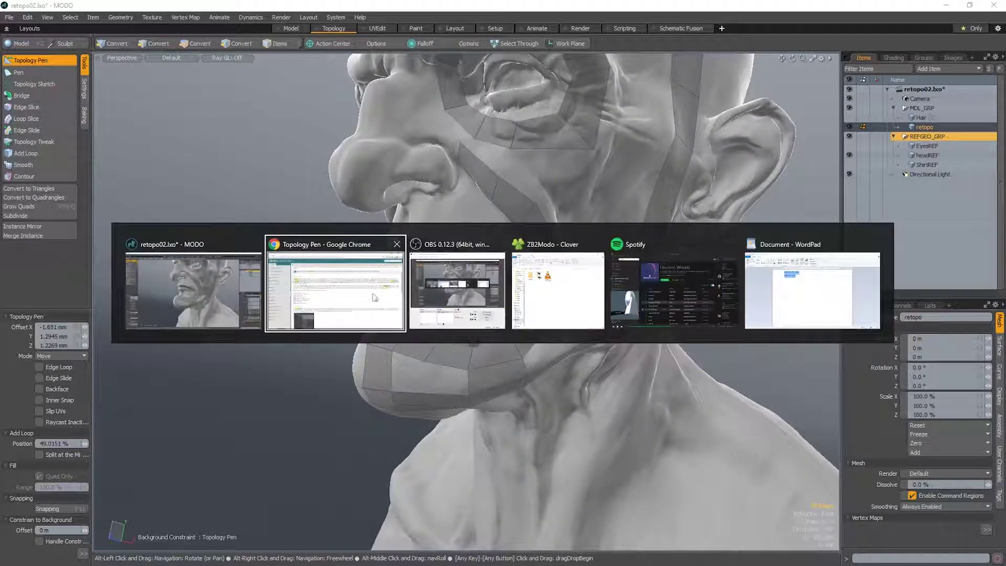
pyautogui.scroll(-2, 279, 321)
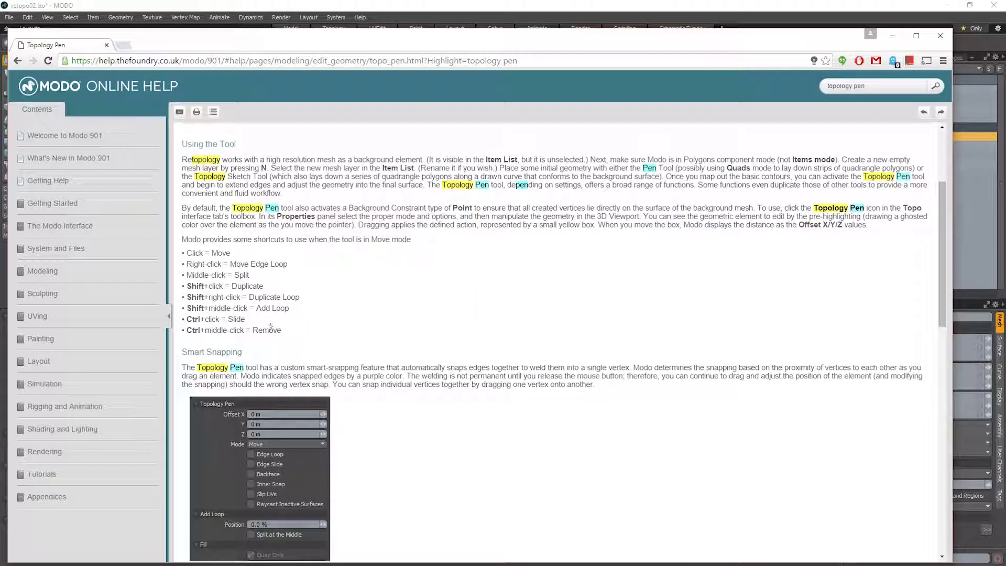
pyautogui.moveTo(278, 339); pyautogui.dragTo(240, 282)
pyautogui.click(241, 281)
pyautogui.hotkey('alt', 'Tab')
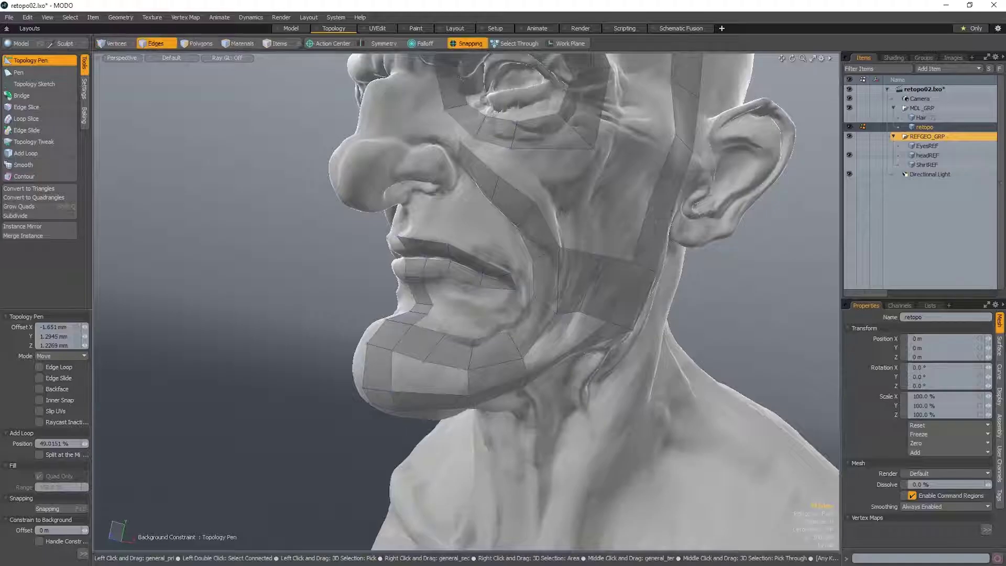
# - Try adding an edge loop to the chin strip with the Topology Pen, undo the attempt, and adjust nearby strip vertices
pyautogui.press('shift')
pyautogui.keyDown('alt'); pyautogui.moveTo(433, 347); pyautogui.dragTo(526, 338); pyautogui.keyUp('alt')
pyautogui.hotkey('ctrl', 'z')
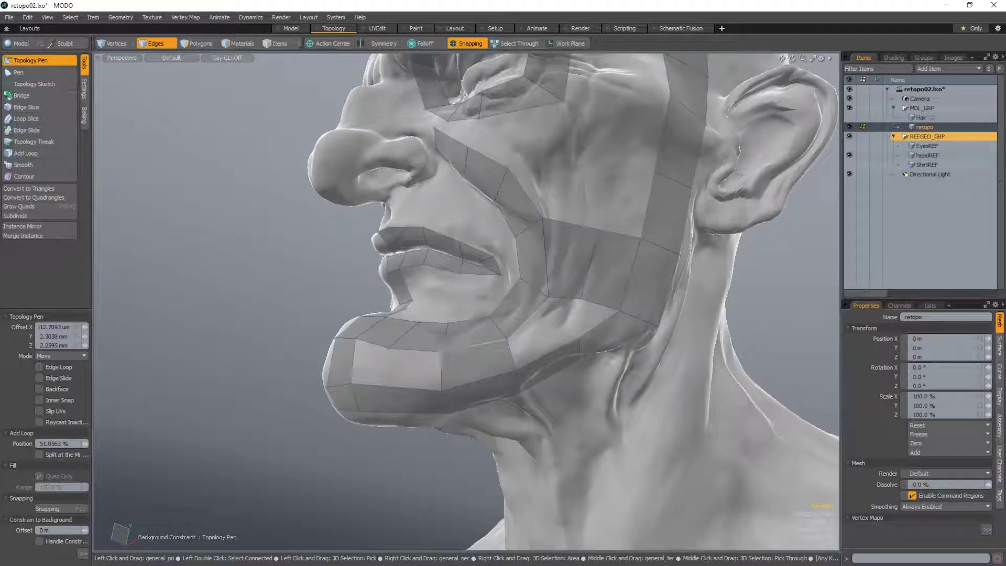
pyautogui.keyDown('alt'); pyautogui.moveTo(445, 350); pyautogui.dragTo(443, 303); pyautogui.keyUp('alt')
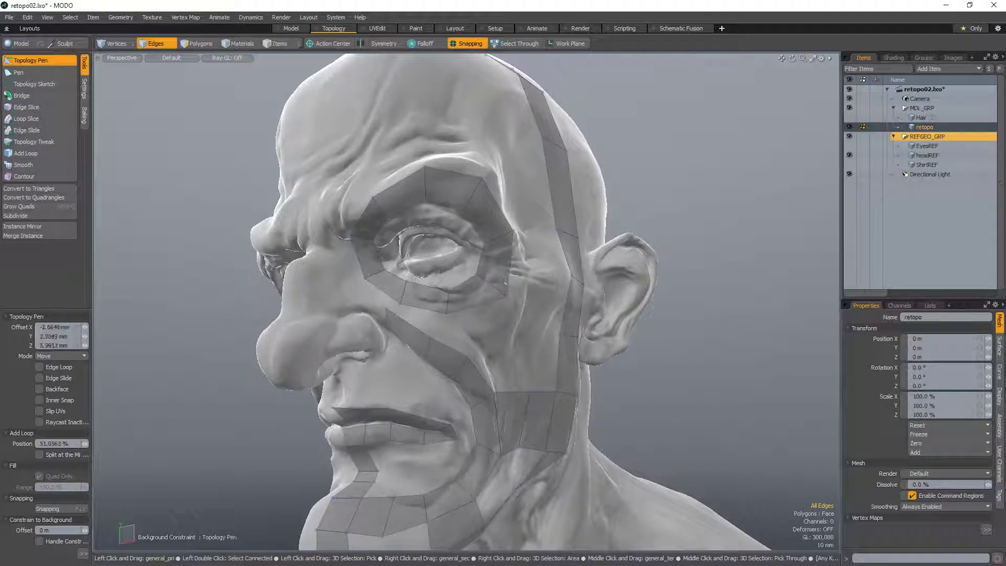
# - Extend the centre polygon strip from beneath the chin down the front of the neck with the Topology Pen
pyautogui.keyDown('ctrl'); pyautogui.keyDown('alt'); pyautogui.moveTo(506, 295); pyautogui.dragTo(349, 348); pyautogui.keyUp('alt'); pyautogui.keyUp('ctrl')
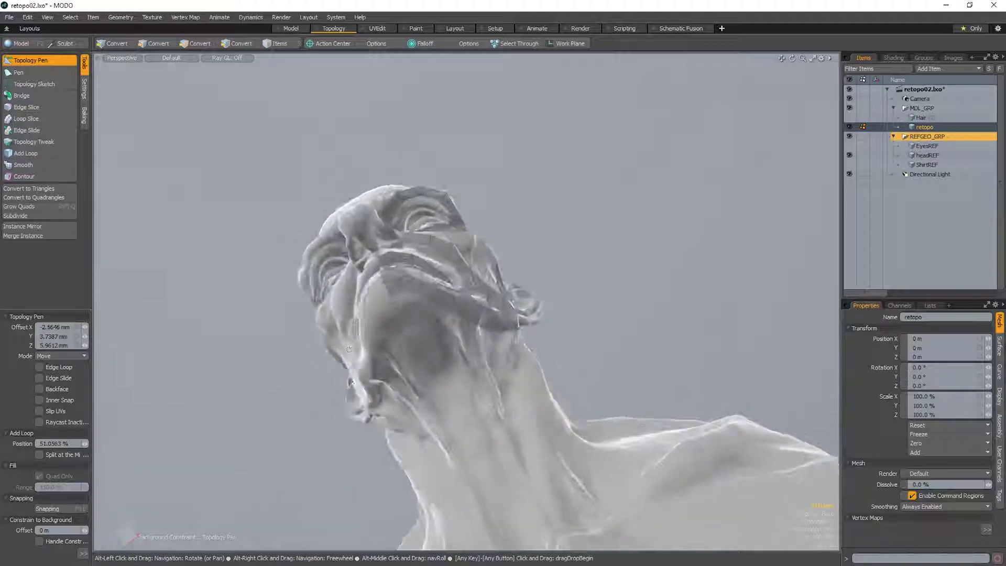
pyautogui.keyDown('alt'); pyautogui.moveTo(431, 338); pyautogui.dragTo(457, 289); pyautogui.keyUp('alt')
pyautogui.scroll(1, 429, 327)
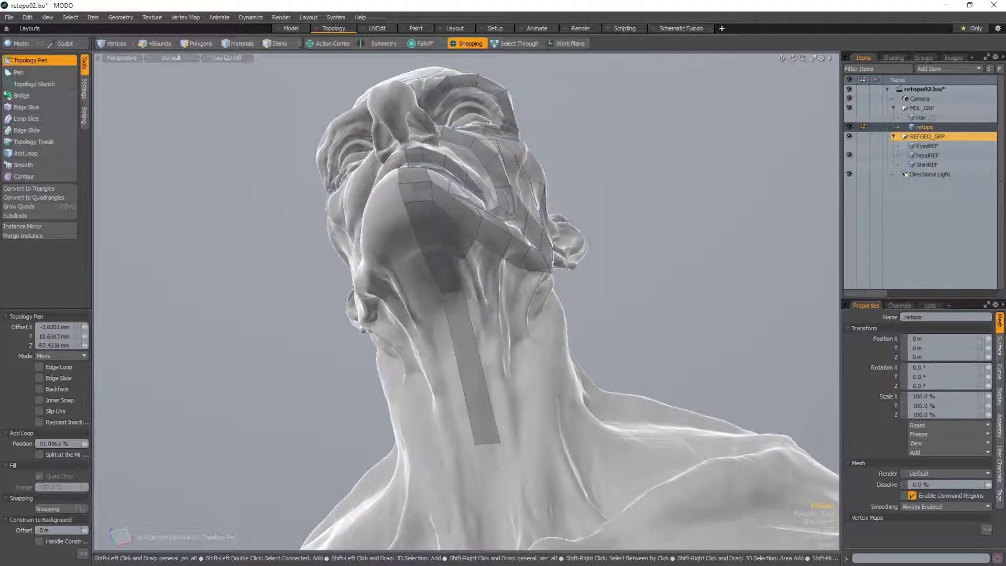
pyautogui.press('2')
# - Start a polygon strip beneath the nostril and extend it around the nostril wing toward the nose tip
pyautogui.keyDown('alt'); pyautogui.moveTo(466, 389); pyautogui.dragTo(493, 296); pyautogui.keyUp('alt')
pyautogui.scroll(3, 449, 366)
pyautogui.moveTo(503, 323)
pyautogui.keyDown('shift'); pyautogui.mouseDown()
pyautogui.moveTo(498, 274)
pyautogui.moveTo(428, 324)
pyautogui.moveTo(422, 295)
pyautogui.moveTo(430, 337)
pyautogui.moveTo(400, 350)
pyautogui.moveTo(432, 339)
pyautogui.moveTo(440, 320)
pyautogui.moveTo(513, 320)
pyautogui.mouseUp(); pyautogui.keyUp('shift')
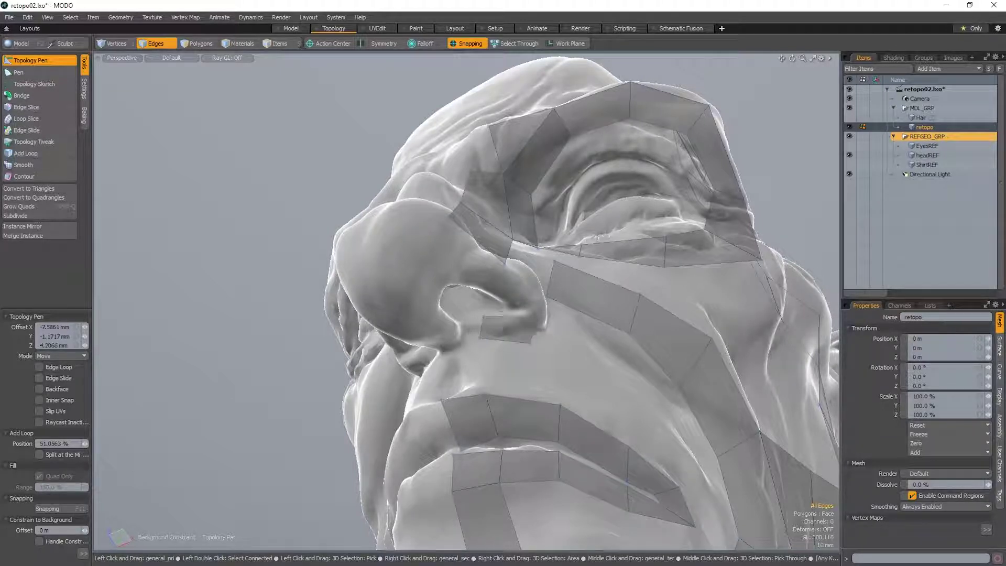
pyautogui.moveTo(530, 346); pyautogui.dragTo(422, 258)
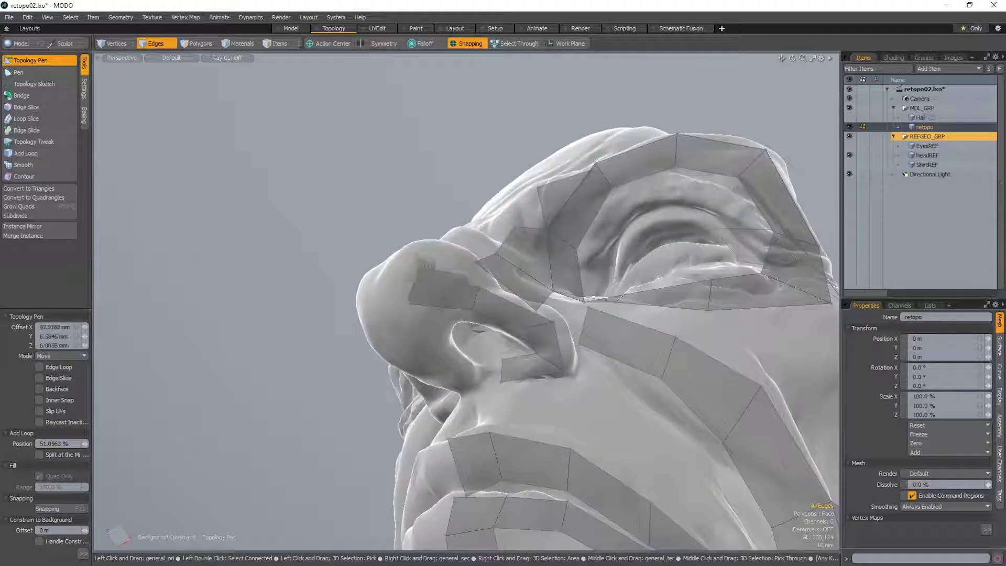
# - Reposition the vertices at the nose-tip end of the nostril strip, undoing the last move
pyautogui.moveTo(420, 293); pyautogui.dragTo(472, 400)
pyautogui.keyDown('alt'); pyautogui.moveTo(469, 395); pyautogui.dragTo(422, 355); pyautogui.keyUp('alt')
pyautogui.moveTo(429, 324); pyautogui.dragTo(450, 283)
pyautogui.keyDown('alt'); pyautogui.moveTo(438, 331); pyautogui.dragTo(424, 315); pyautogui.keyUp('alt')
pyautogui.hotkey('ctrl', 'z')
pyautogui.scroll(2, 400, 282)
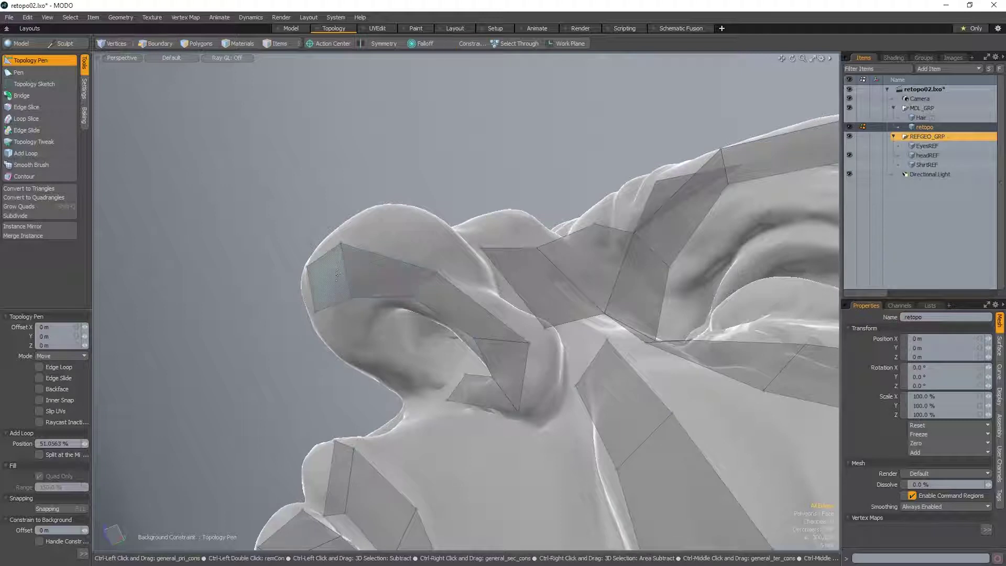
# - Remove the nostril strip's end polygon near the nose tip and turn the strip's end down around the nostril opening
pyautogui.keyDown('ctrl'); pyautogui.click(331, 277); pyautogui.keyUp('ctrl')
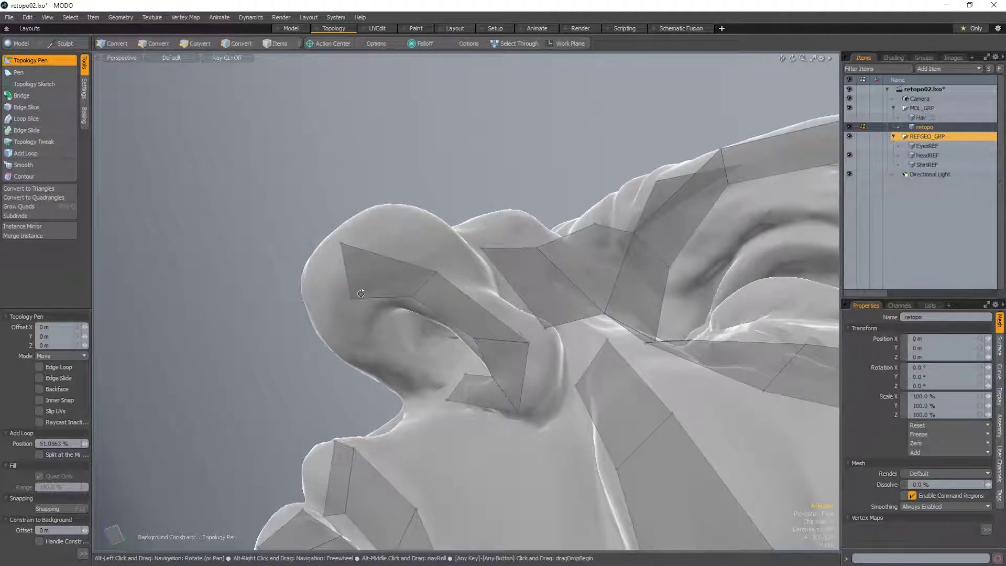
pyautogui.keyDown('alt'); pyautogui.moveTo(361, 293); pyautogui.dragTo(361, 286); pyautogui.keyUp('alt')
pyautogui.moveTo(342, 241); pyautogui.dragTo(363, 290)
pyautogui.press('2')
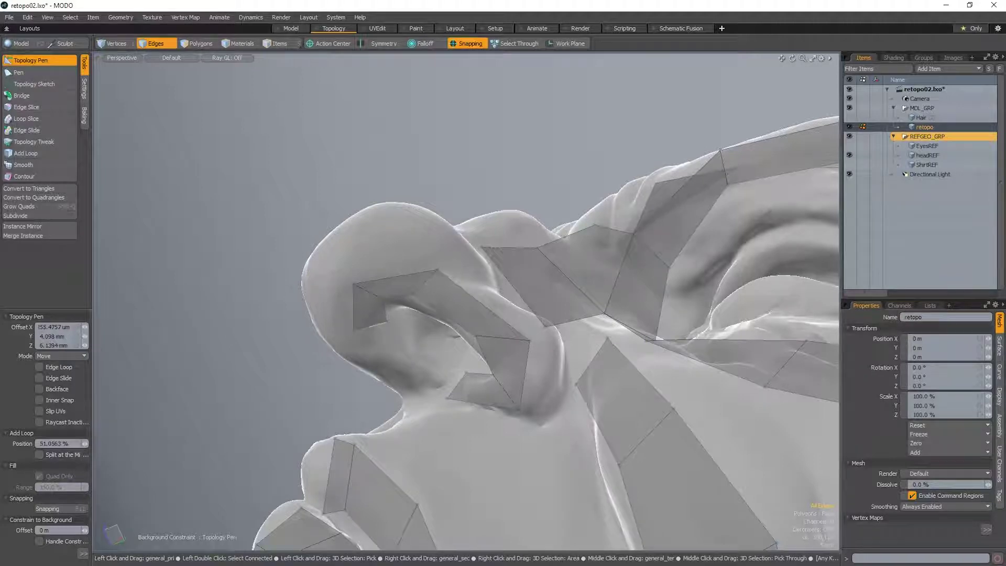
# - Continue the strip around the nostril rim and build a second strip from the nose base toward the nose tip
pyautogui.keyDown('alt'); pyautogui.moveTo(393, 356); pyautogui.dragTo(422, 396); pyautogui.keyUp('alt')
pyautogui.moveTo(439, 369); pyautogui.dragTo(432, 292)
pyautogui.scroll(2, 442, 361)
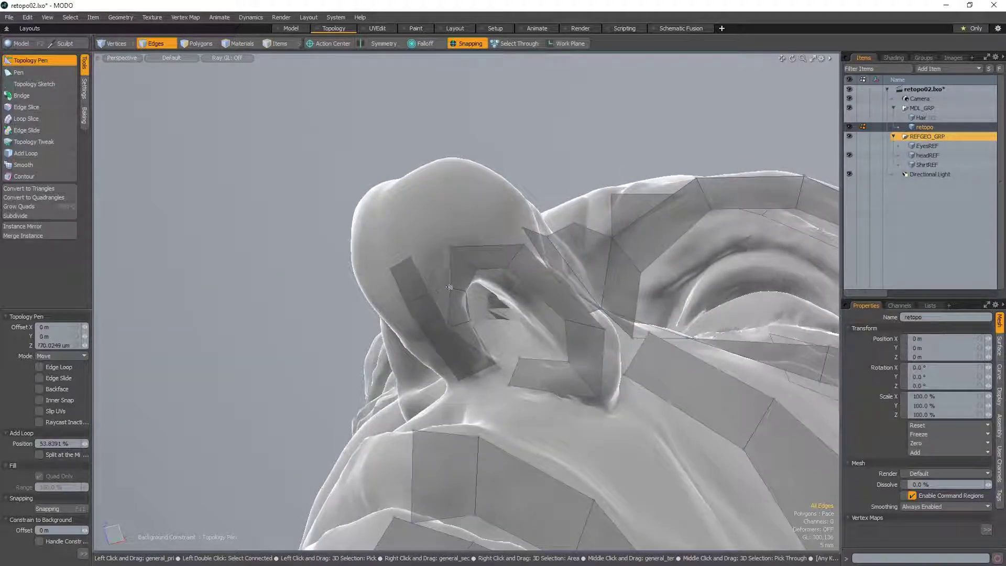
pyautogui.keyDown('alt'); pyautogui.moveTo(436, 291); pyautogui.dragTo(474, 296); pyautogui.keyUp('alt')
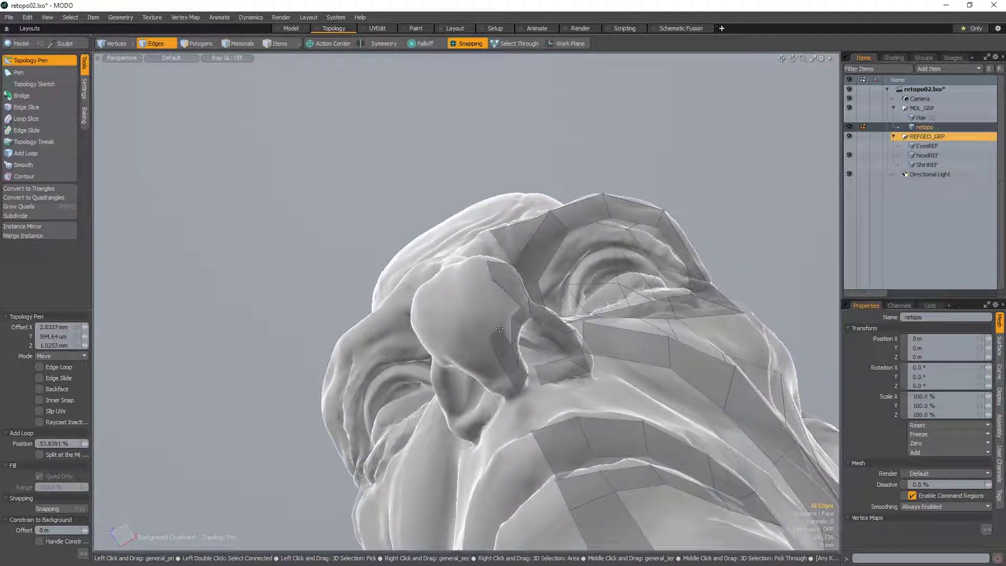
pyautogui.keyDown('alt'); pyautogui.moveTo(495, 328); pyautogui.dragTo(474, 345); pyautogui.keyUp('alt')
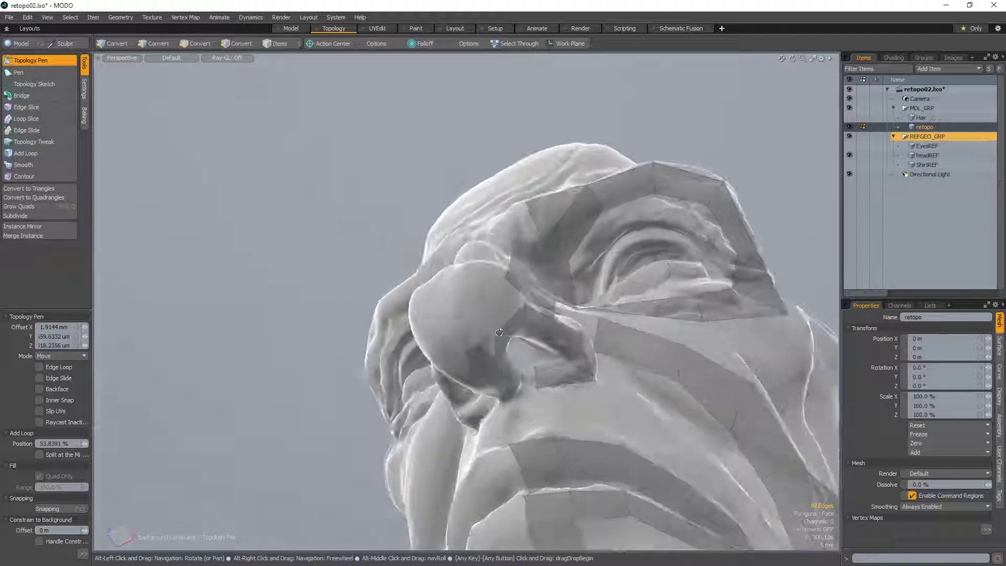
# - Extend the nose-tip strip up the nose bridge and between the brows onto the lower forehead
pyautogui.press('shift')
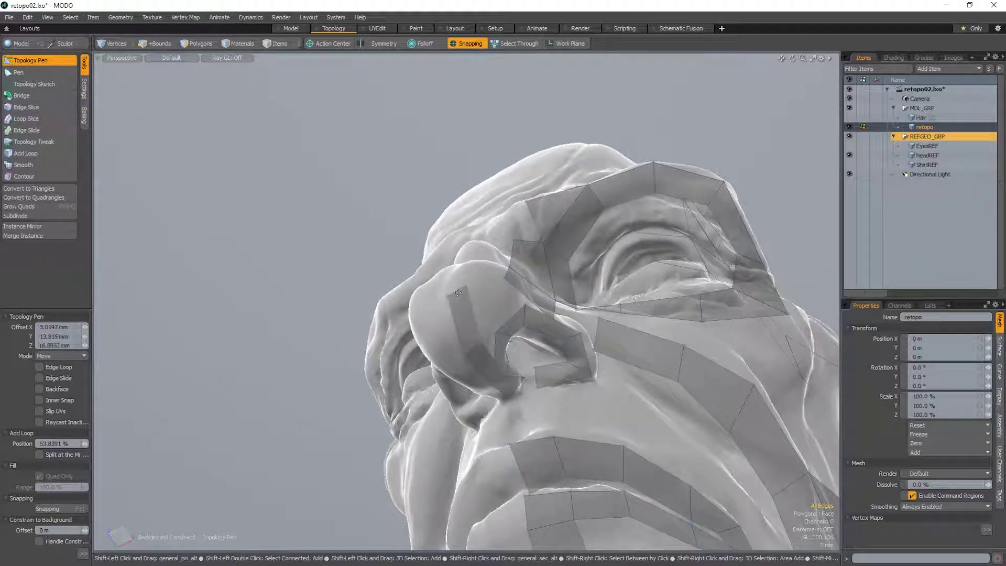
pyautogui.keyDown('alt'); pyautogui.moveTo(457, 292); pyautogui.dragTo(479, 309); pyautogui.keyUp('alt')
pyautogui.keyDown('alt'); pyautogui.moveTo(488, 345); pyautogui.dragTo(466, 319); pyautogui.keyUp('alt')
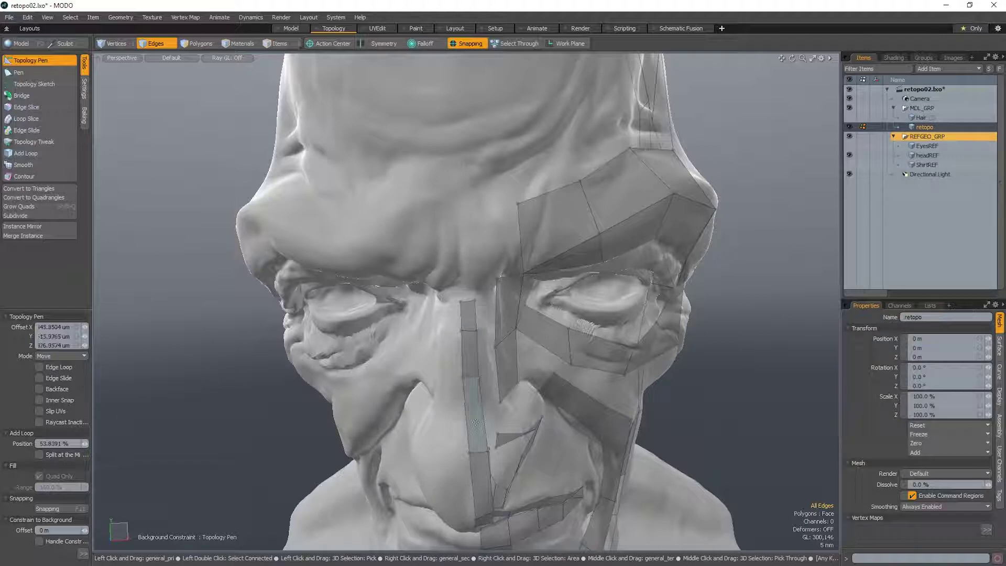
pyautogui.keyDown('alt'); pyautogui.moveTo(475, 422); pyautogui.dragTo(468, 296); pyautogui.keyUp('alt')
pyautogui.keyDown('alt'); pyautogui.moveTo(466, 263); pyautogui.dragTo(462, 313); pyautogui.keyUp('alt')
pyautogui.keyDown('alt'); pyautogui.moveTo(459, 260); pyautogui.dragTo(462, 352); pyautogui.keyUp('alt')
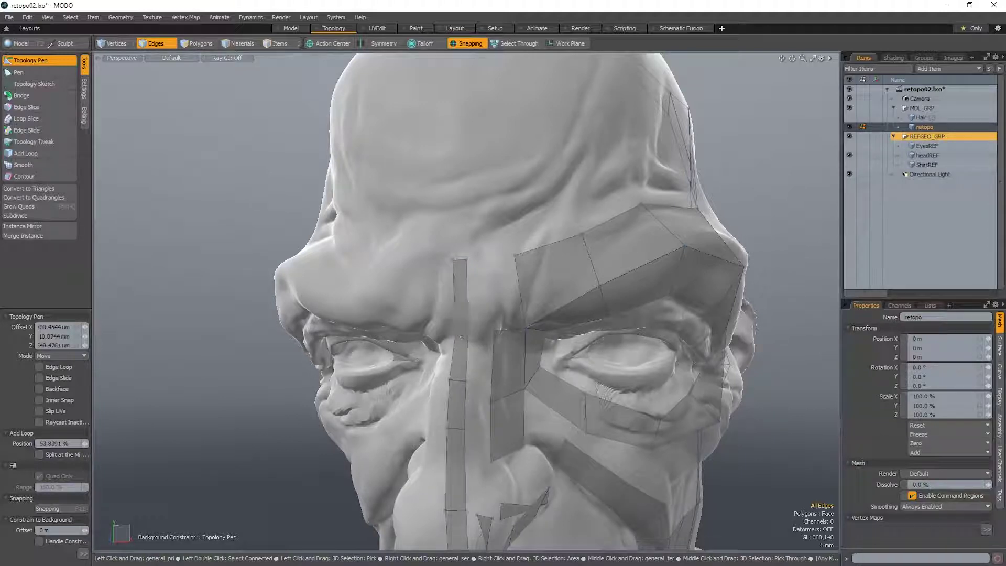
# - Join the nose-bridge strip to the strip beside the inner eye corner with a new polygon
pyautogui.keyDown('alt'); pyautogui.moveTo(487, 394); pyautogui.dragTo(441, 393); pyautogui.keyUp('alt')
pyautogui.moveTo(497, 405); pyautogui.dragTo(472, 336)
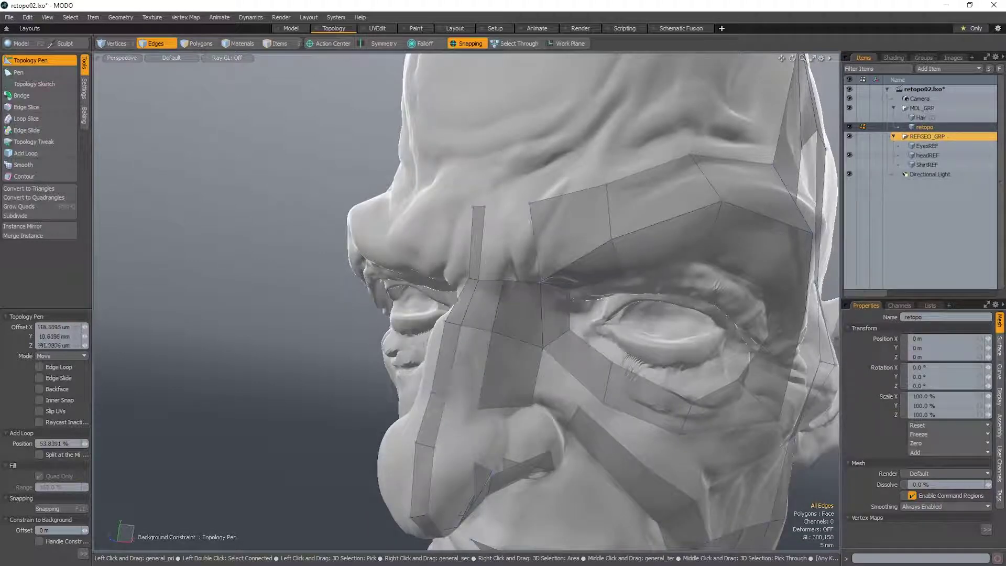
# - Widen the strip between the brows until it joins the brow strip, and align its upper points
pyautogui.keyDown('shift'); pyautogui.moveTo(486, 369); pyautogui.dragTo(453, 364); pyautogui.keyUp('shift')
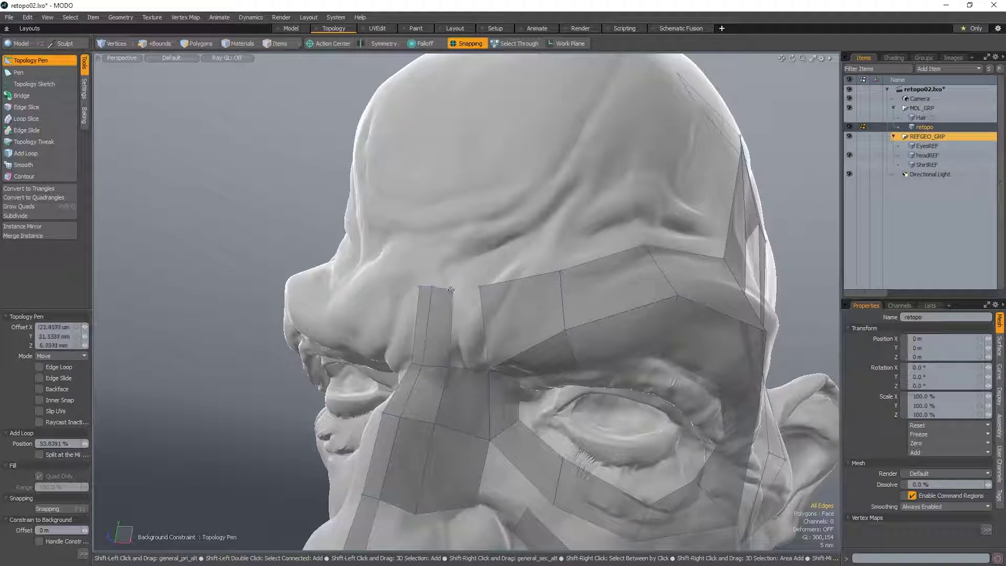
pyautogui.moveTo(450, 290); pyautogui.dragTo(453, 287)
pyautogui.press('2')
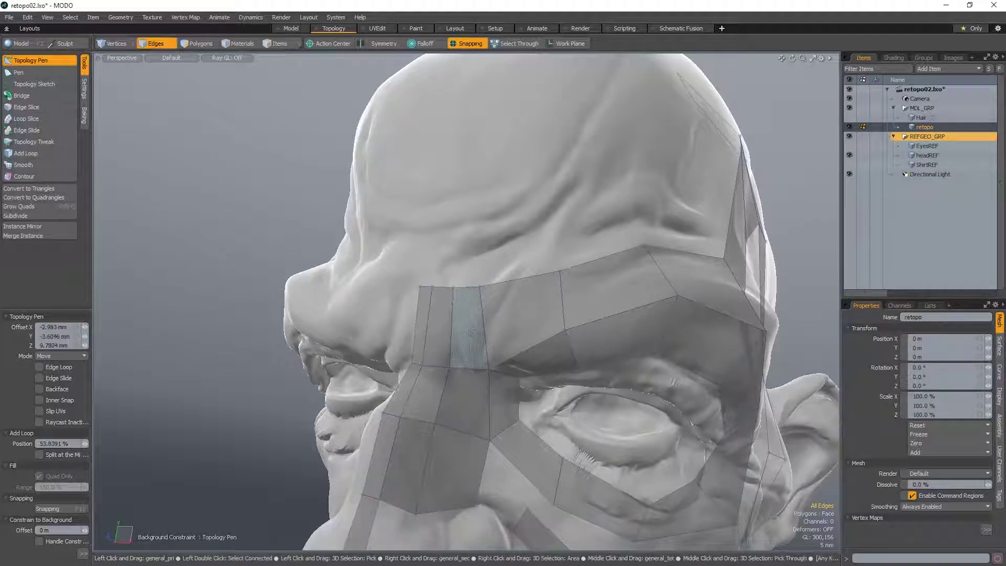
pyautogui.scroll(-5, 470, 338)
pyautogui.keyDown('alt'); pyautogui.moveTo(471, 338); pyautogui.dragTo(478, 297); pyautogui.keyUp('alt')
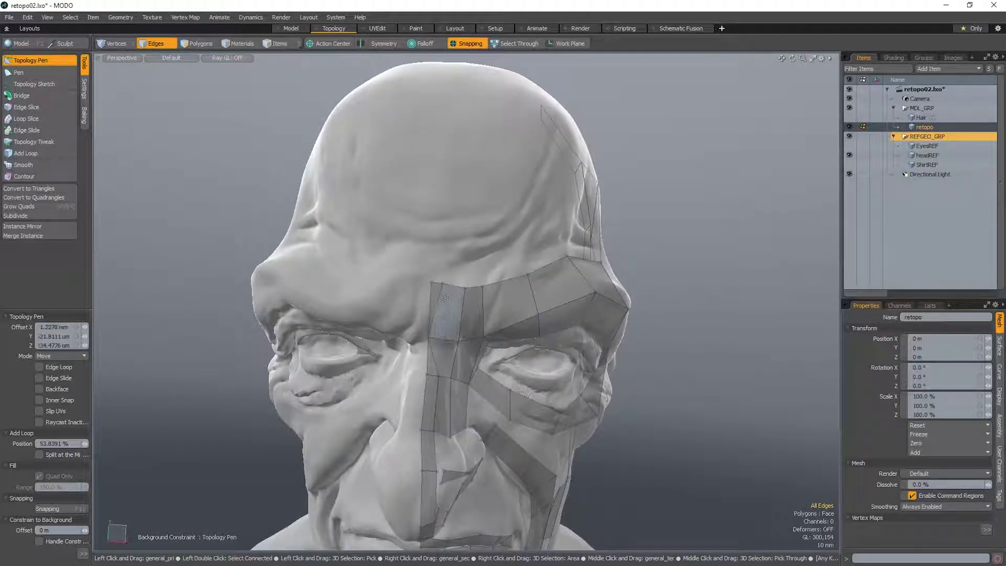
pyautogui.scroll(3, 472, 345)
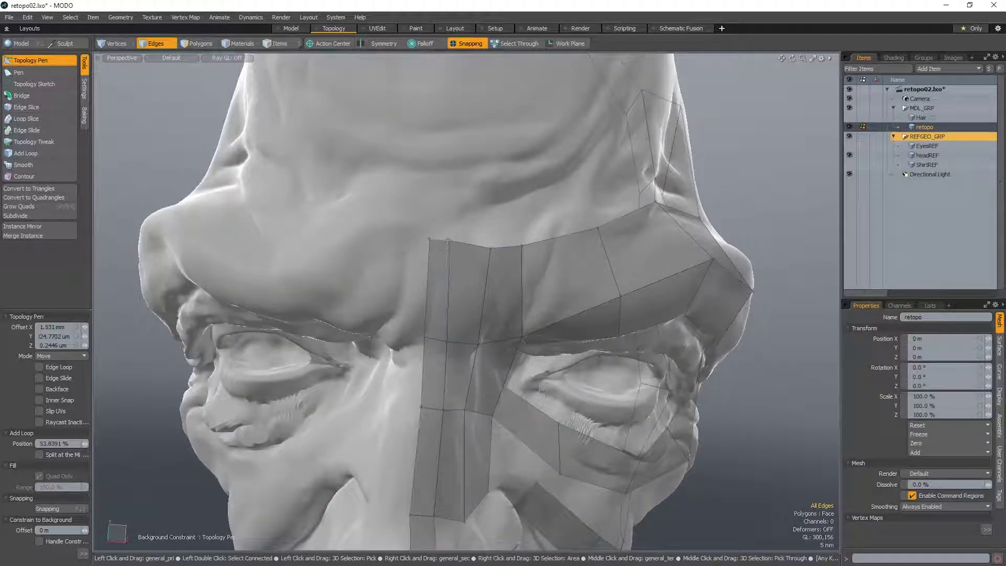
pyautogui.moveTo(450, 245); pyautogui.dragTo(451, 250)
# - Extend polygons forward from the side-of-head strip and fill the temple gap up to the strip beside the brow
pyautogui.scroll(-3, 454, 250)
pyautogui.keyDown('alt'); pyautogui.moveTo(592, 320); pyautogui.dragTo(554, 359); pyautogui.keyUp('alt')
pyautogui.scroll(3, 531, 340)
pyautogui.scroll(-2, 529, 343)
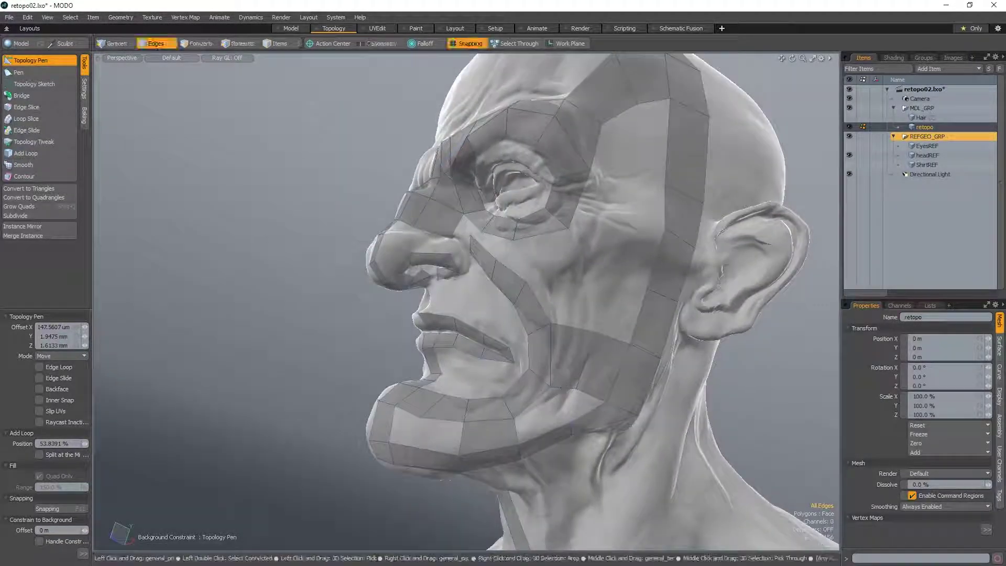
pyautogui.keyDown('alt'); pyautogui.moveTo(588, 305); pyautogui.dragTo(532, 294); pyautogui.keyUp('alt')
pyautogui.keyDown('alt'); pyautogui.keyDown('shift'); pyautogui.moveTo(531, 294); pyautogui.dragTo(550, 327); pyautogui.keyUp('shift'); pyautogui.keyUp('alt')
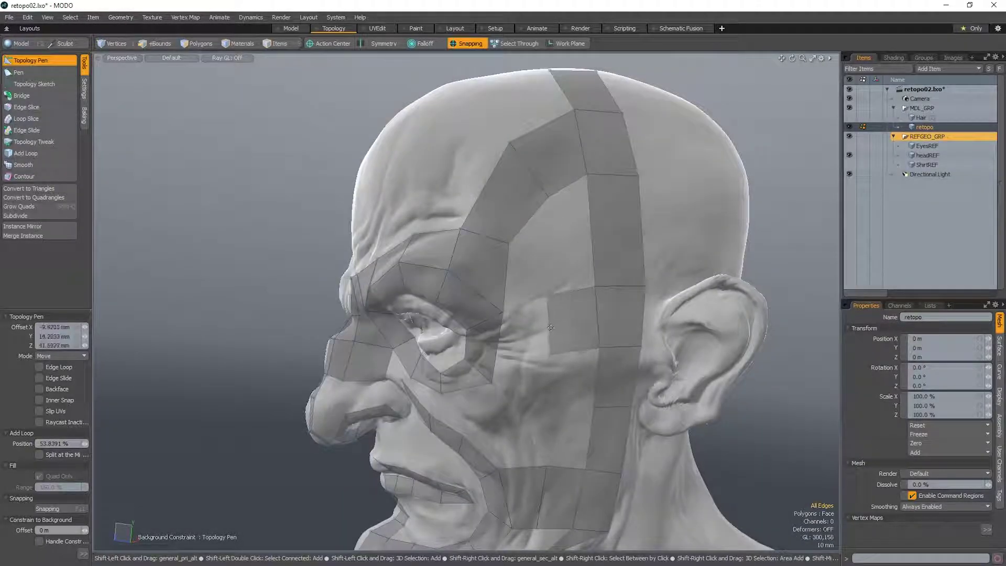
pyautogui.keyDown('shift'); pyautogui.moveTo(592, 242); pyautogui.dragTo(542, 283); pyautogui.keyUp('shift')
pyautogui.keyDown('ctrl'); pyautogui.keyDown('alt'); pyautogui.moveTo(542, 283); pyautogui.dragTo(516, 285); pyautogui.keyUp('alt'); pyautogui.keyUp('ctrl')
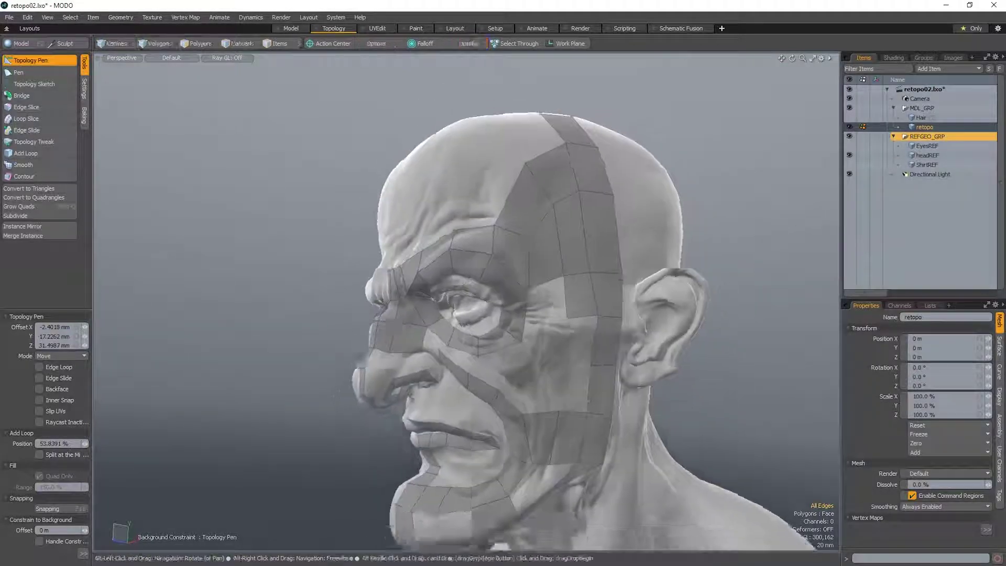
# - Extend polygons from the brow strip up the forehead and join them to the temple strip
pyautogui.keyDown('alt'); pyautogui.keyDown('shift'); pyautogui.moveTo(450, 257); pyautogui.dragTo(447, 319); pyautogui.keyUp('shift'); pyautogui.keyUp('alt')
pyautogui.keyDown('alt'); pyautogui.moveTo(446, 318); pyautogui.dragTo(468, 325); pyautogui.keyUp('alt')
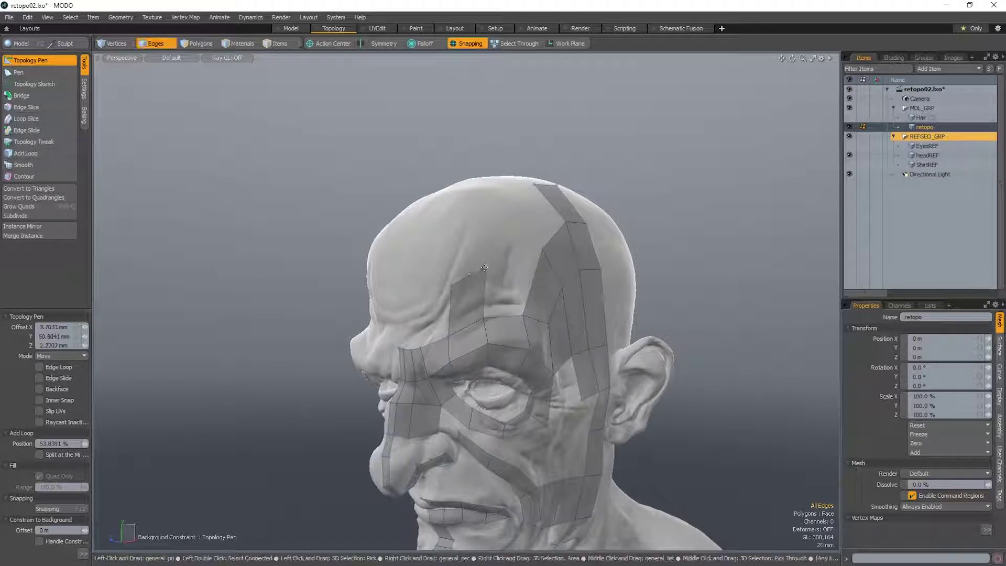
pyautogui.keyDown('shift'); pyautogui.moveTo(468, 247); pyautogui.dragTo(470, 246); pyautogui.keyUp('shift')
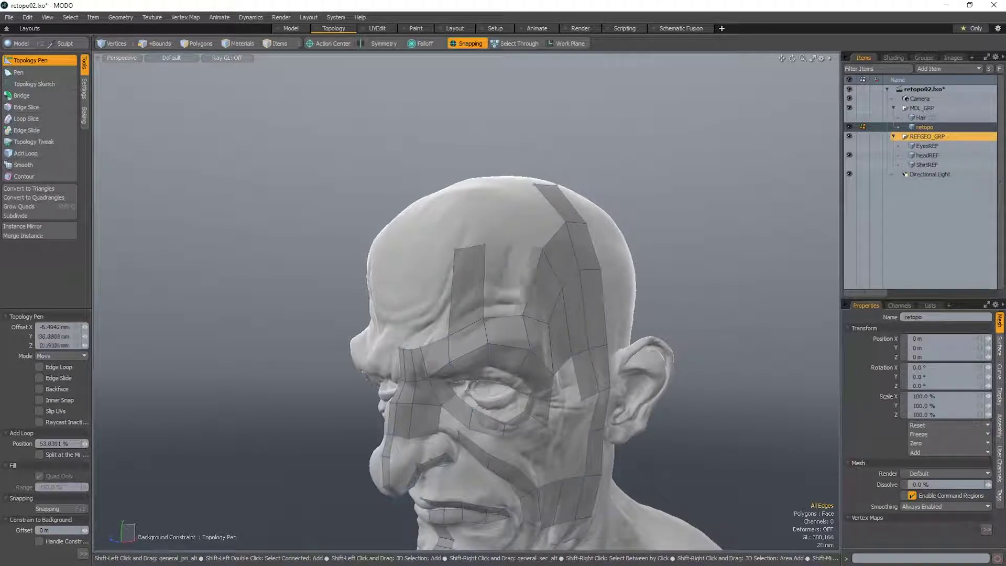
pyautogui.keyDown('shift'); pyautogui.moveTo(484, 282); pyautogui.dragTo(544, 301); pyautogui.keyUp('shift')
# - Run polygon columns from the between-brows strip up the forehead and fill the gaps across to the outer forehead polygons
pyautogui.scroll(3, 466, 340)
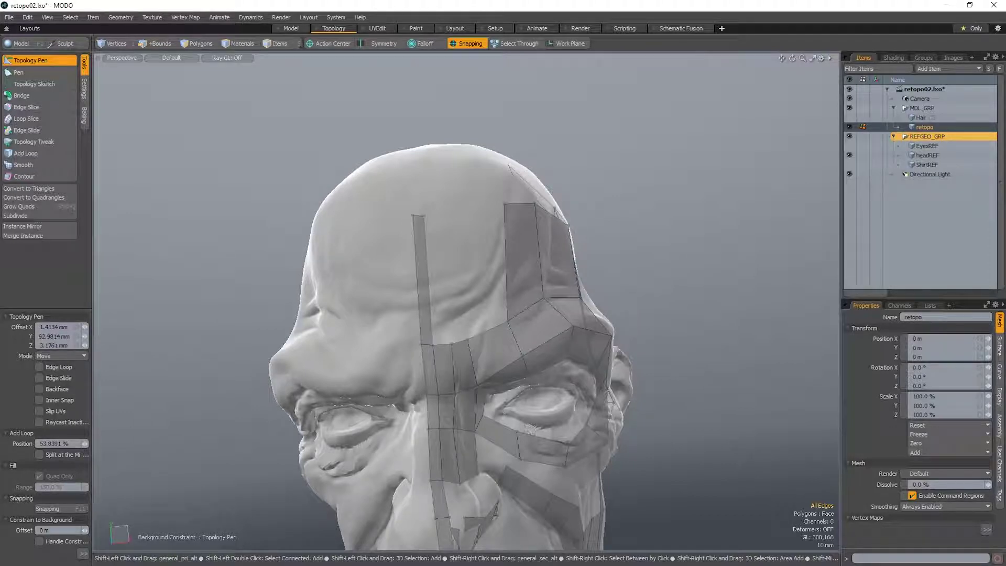
pyautogui.keyDown('shift'); pyautogui.moveTo(458, 342); pyautogui.dragTo(447, 211); pyautogui.keyUp('shift')
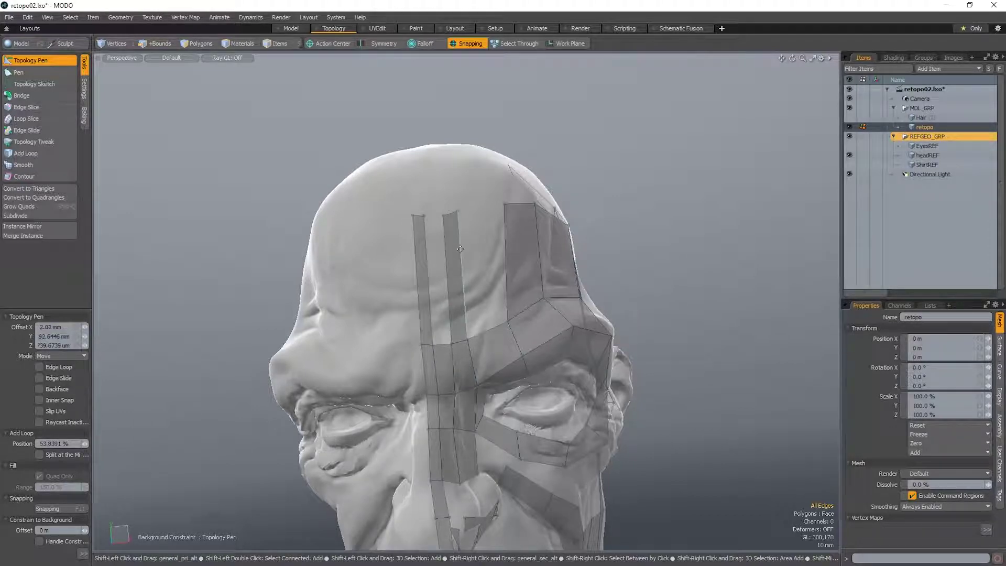
pyautogui.keyDown('shift'); pyautogui.moveTo(460, 249); pyautogui.dragTo(504, 251); pyautogui.keyUp('shift')
pyautogui.keyDown('shift'); pyautogui.moveTo(427, 257); pyautogui.dragTo(446, 256); pyautogui.keyUp('shift')
pyautogui.keyDown('alt'); pyautogui.moveTo(474, 251); pyautogui.dragTo(469, 336); pyautogui.keyUp('alt')
pyautogui.scroll(-2, 336, 349)
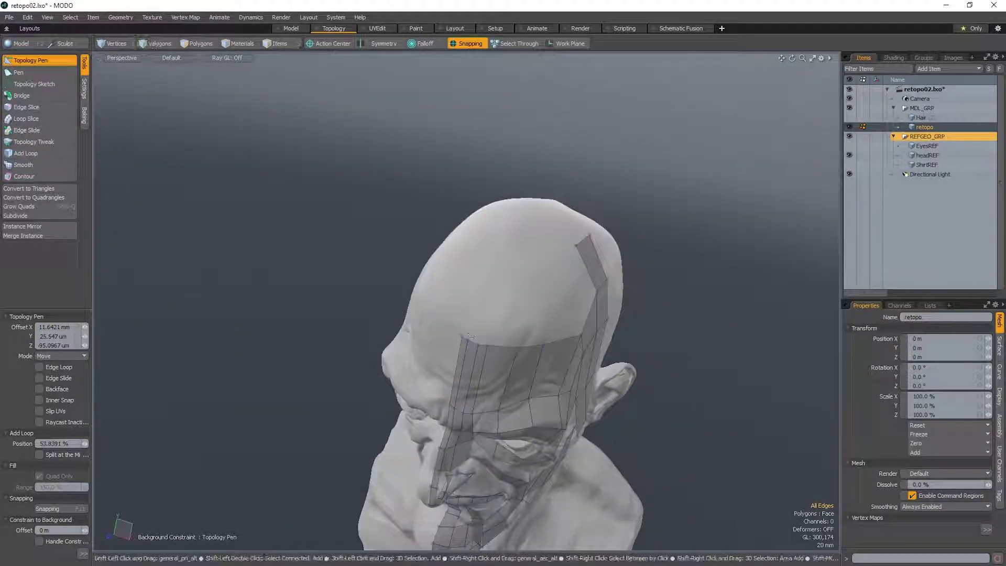
# - Extend the centre strip over the crown toward the back of the head and start another strip up from the forehead
pyautogui.keyDown('shift'); pyautogui.moveTo(503, 263); pyautogui.dragTo(506, 258); pyautogui.keyUp('shift')
pyautogui.keyDown('alt'); pyautogui.moveTo(506, 257); pyautogui.dragTo(508, 296); pyautogui.keyUp('alt')
pyautogui.keyDown('alt'); pyautogui.moveTo(567, 184); pyautogui.dragTo(483, 277); pyautogui.keyUp('alt')
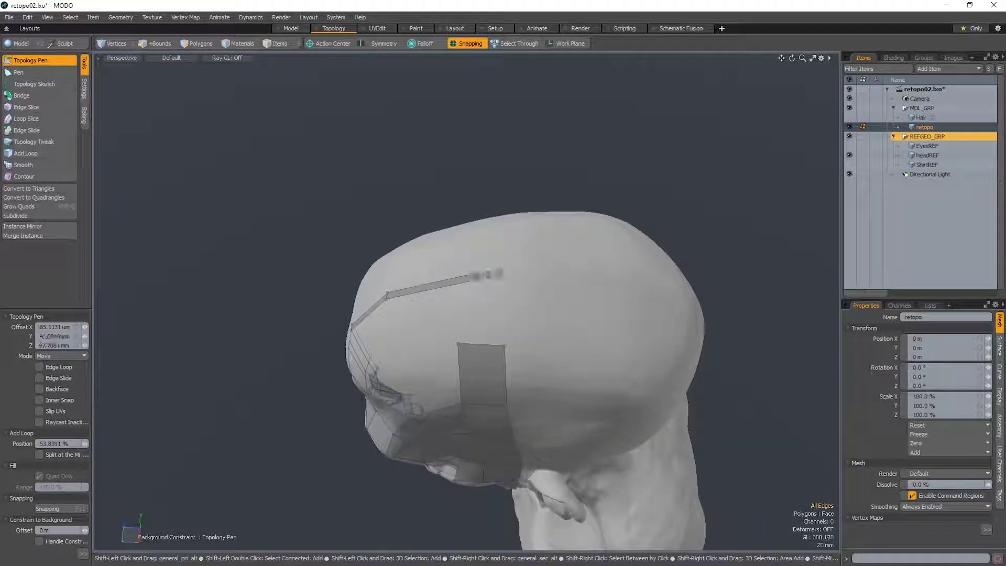
pyautogui.keyDown('alt'); pyautogui.moveTo(624, 272); pyautogui.dragTo(383, 335); pyautogui.keyUp('alt')
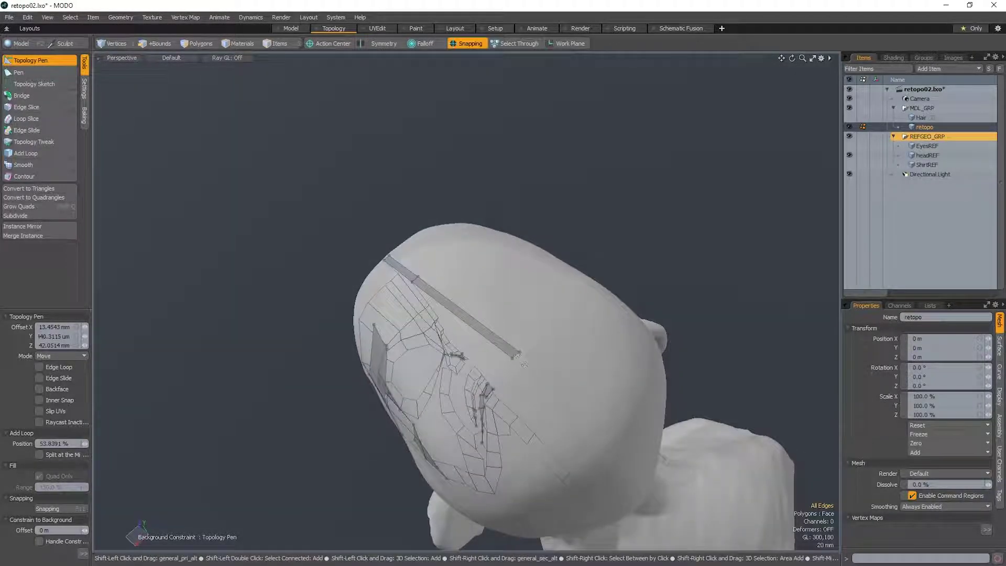
pyautogui.keyDown('shift'); pyautogui.moveTo(524, 367); pyautogui.dragTo(476, 393); pyautogui.keyUp('shift')
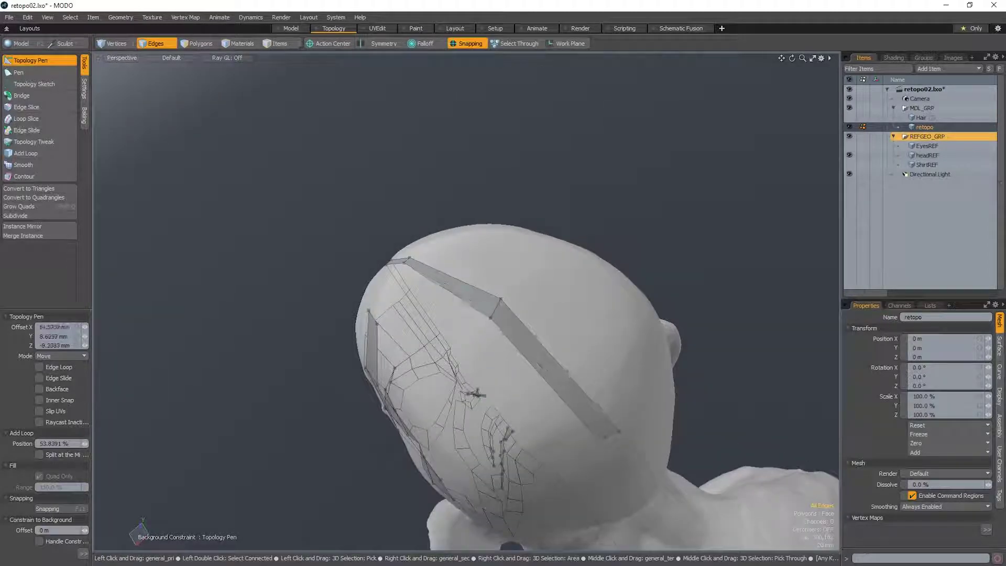
pyautogui.hotkey('ctrl', 'z')
pyautogui.keyDown('alt'); pyautogui.moveTo(413, 276); pyautogui.dragTo(508, 214); pyautogui.keyUp('alt')
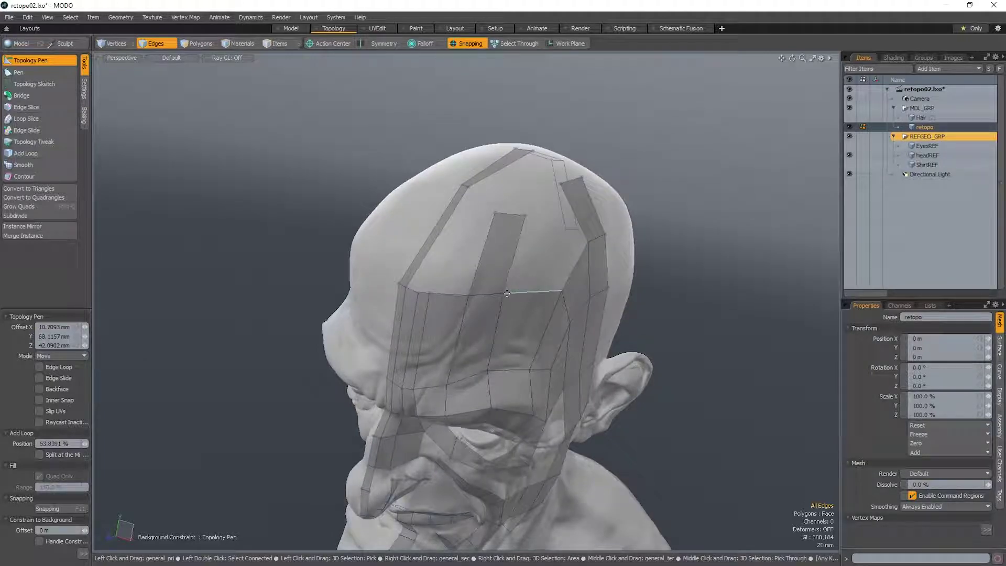
# - Set the inactive meshes' wireframe overlay to Uniform, switch it to Colored, and examine the sculpt's mesh density
pyautogui.press('o')
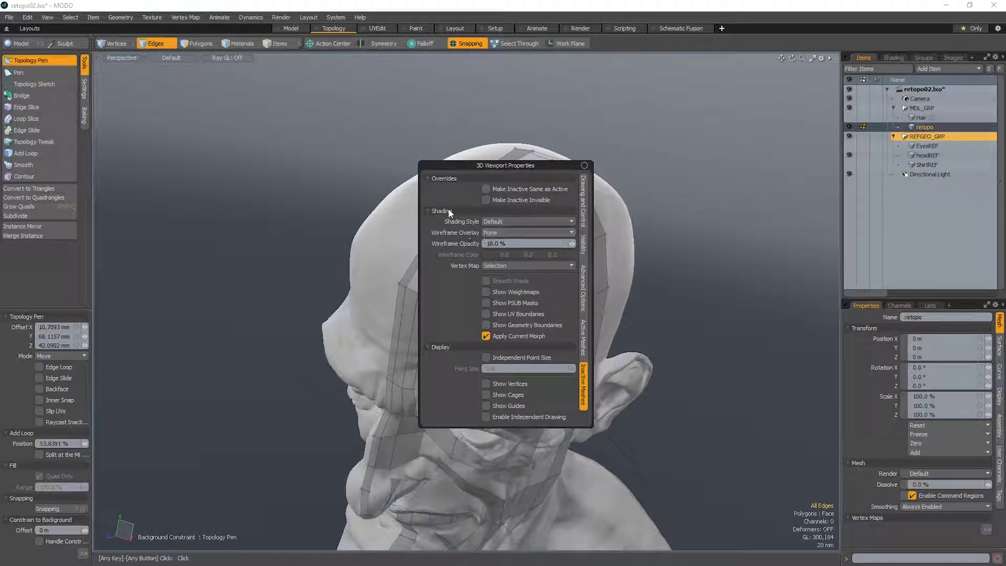
pyautogui.click(495, 235)
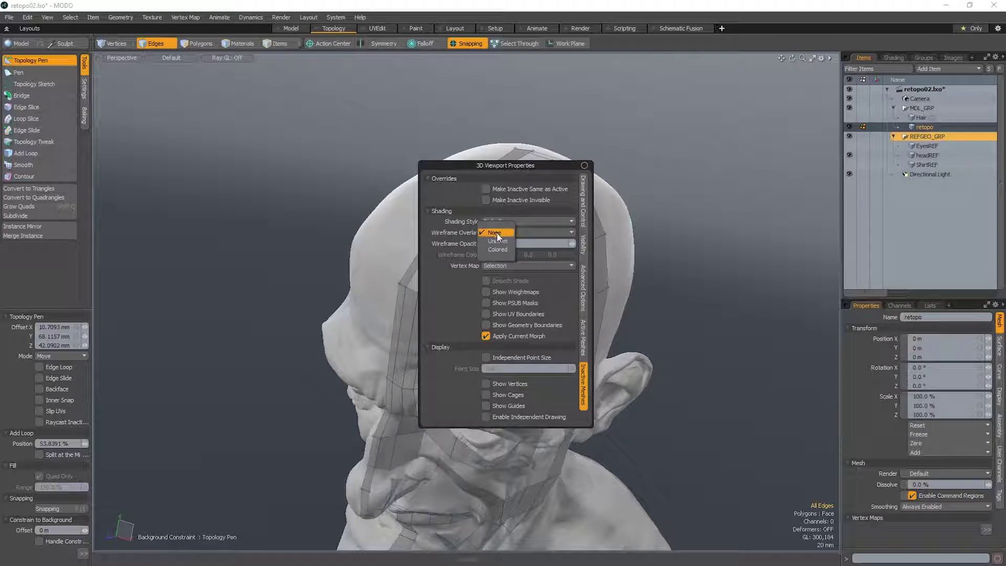
pyautogui.click(497, 241)
pyautogui.click(501, 234)
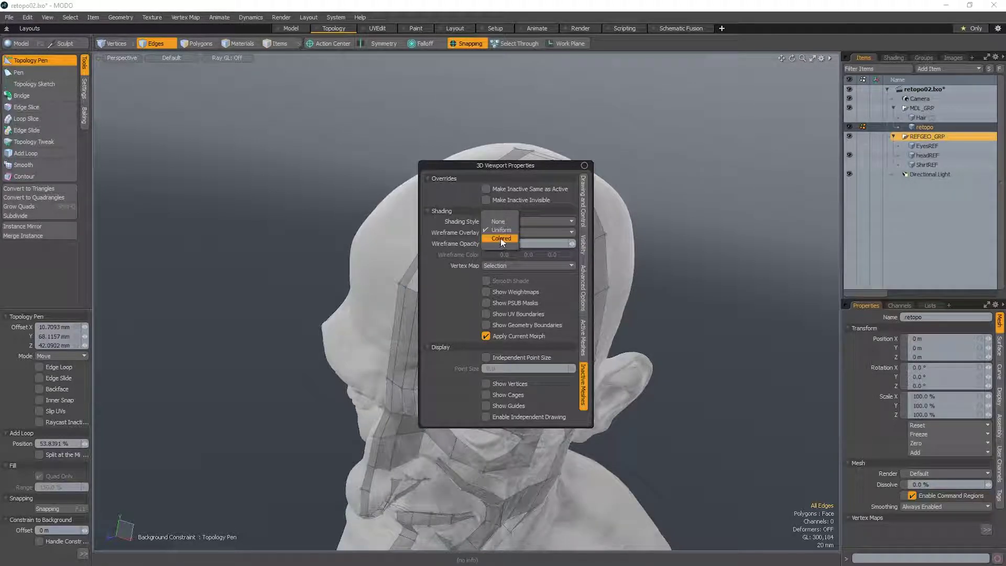
pyautogui.click(500, 239)
pyautogui.click(501, 231)
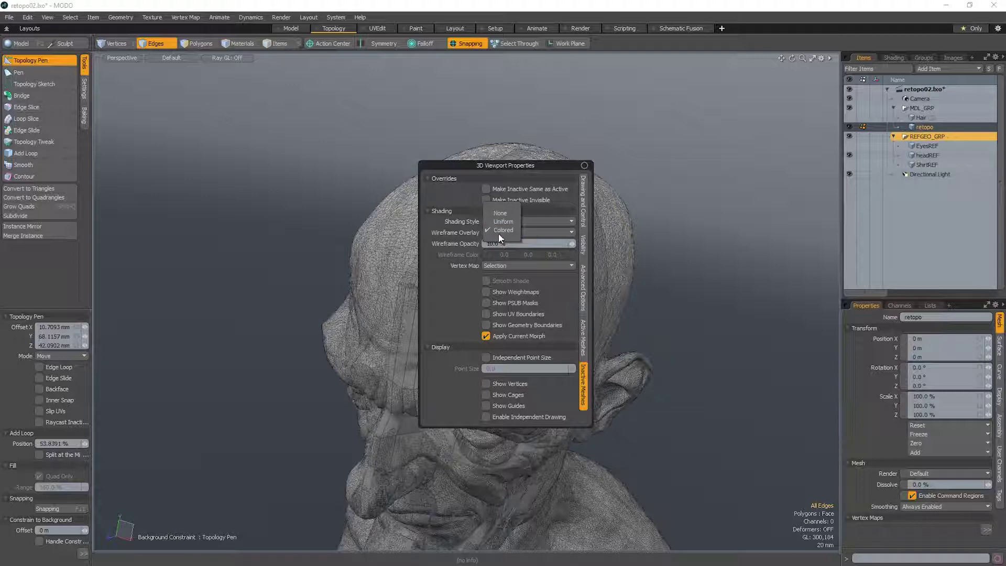
pyautogui.click(385, 344)
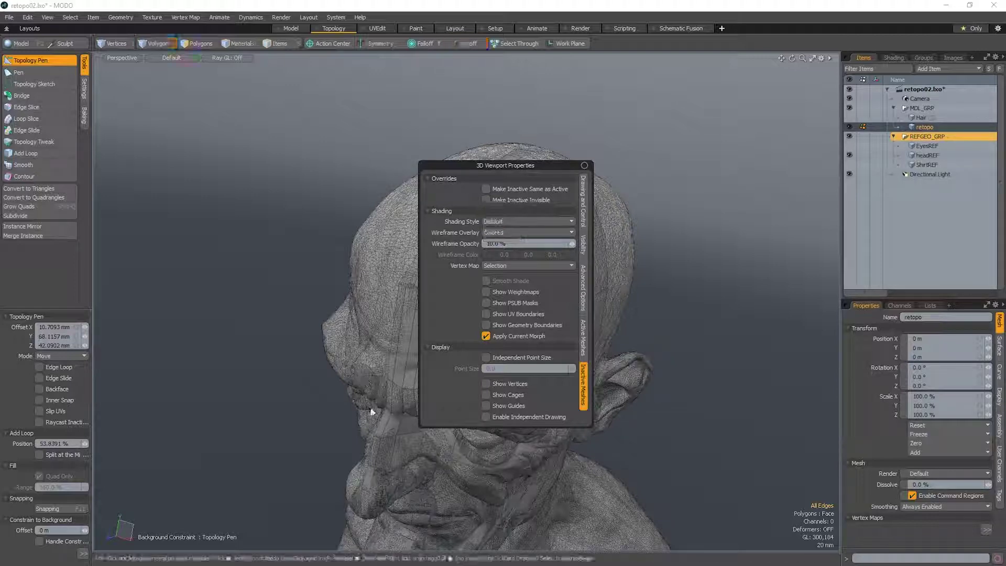
pyautogui.keyDown('alt'); pyautogui.moveTo(385, 344); pyautogui.dragTo(445, 345); pyautogui.keyUp('alt')
pyautogui.scroll(5, 514, 338)
pyautogui.scroll(-3, 513, 337)
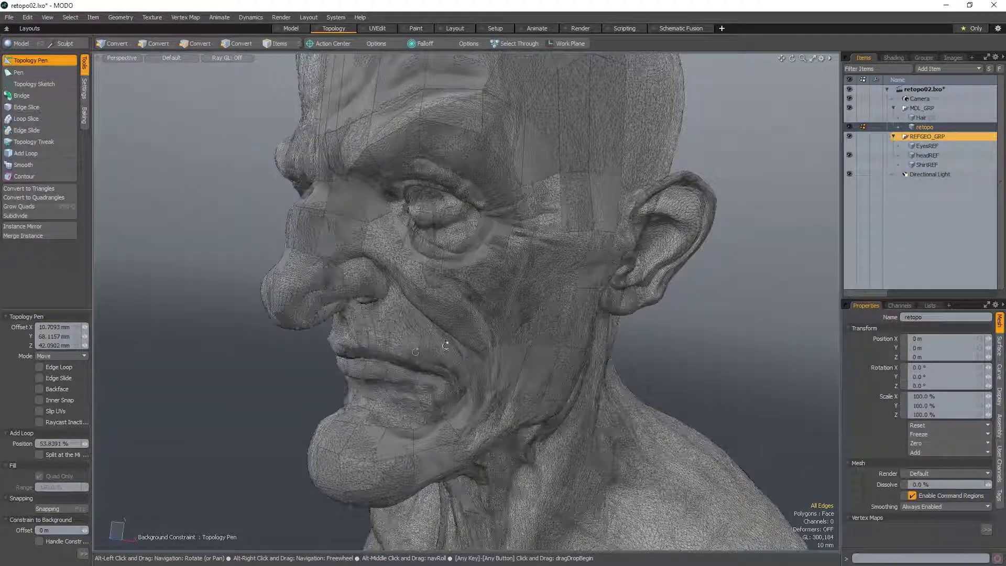
# - Set the inactive meshes' wireframe overlay back to None
pyautogui.press('o')
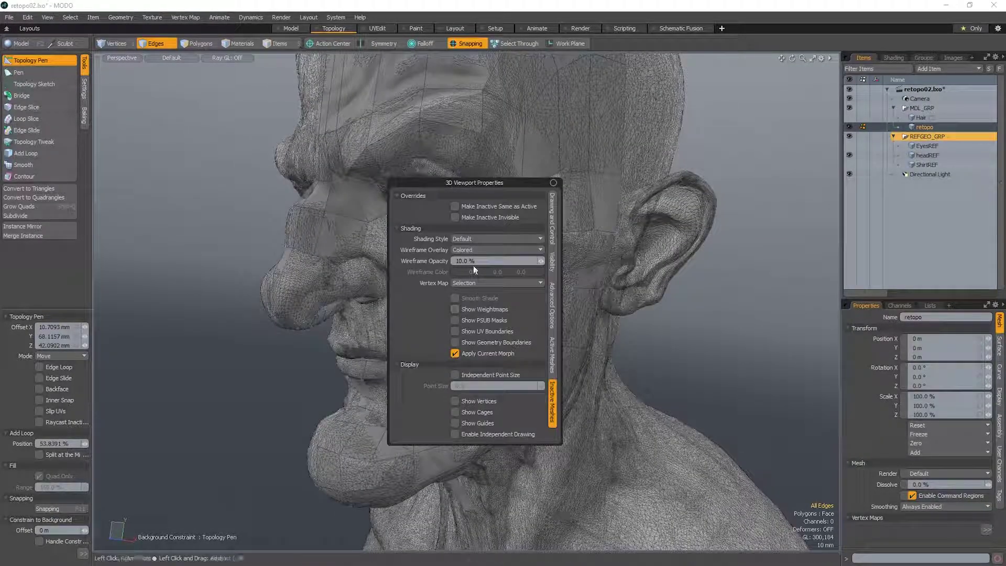
pyautogui.click(471, 250)
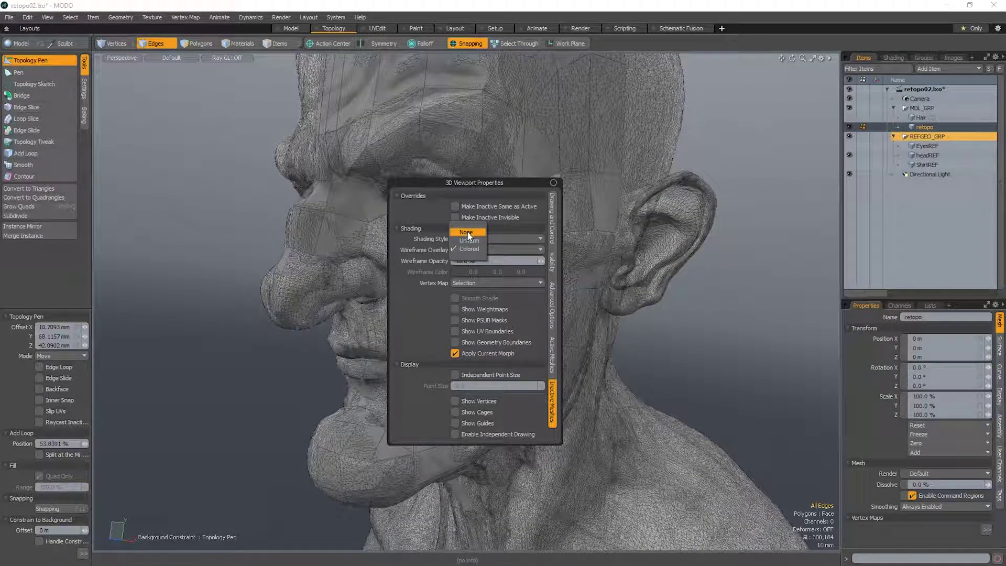
pyautogui.click(467, 233)
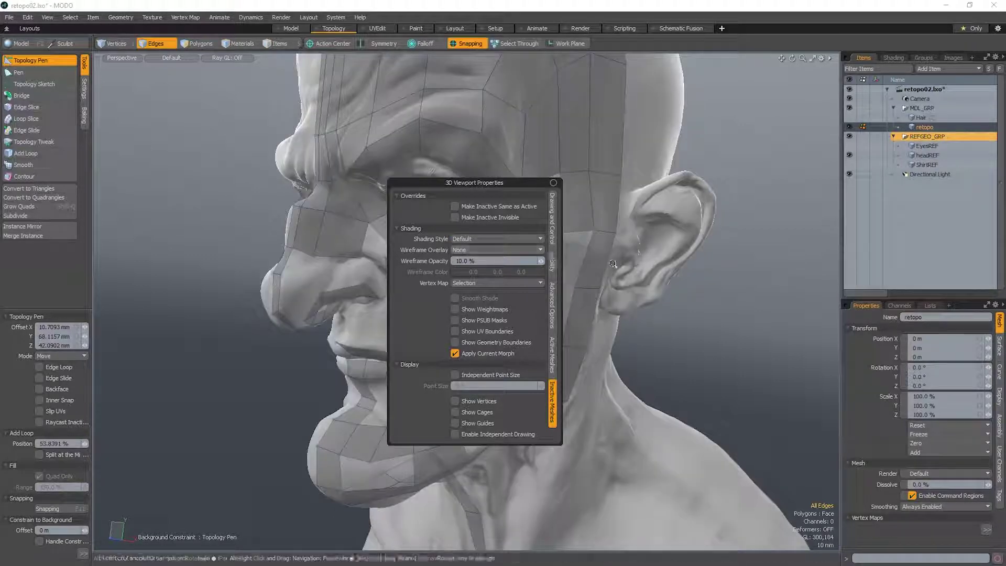
# - Build a strip from the jaw corner down the side of the neck to the collarbone
pyautogui.keyDown('alt'); pyautogui.moveTo(586, 348); pyautogui.dragTo(471, 379); pyautogui.keyUp('alt')
pyautogui.keyDown('alt'); pyautogui.keyDown('shift'); pyautogui.moveTo(446, 414); pyautogui.dragTo(451, 337); pyautogui.keyUp('shift'); pyautogui.keyUp('alt')
pyautogui.keyDown('alt'); pyautogui.moveTo(412, 375); pyautogui.dragTo(356, 359); pyautogui.keyUp('alt')
pyautogui.keyDown('shift'); pyautogui.moveTo(477, 259); pyautogui.dragTo(542, 418); pyautogui.keyUp('shift')
pyautogui.hotkey('ctrl', 'z')
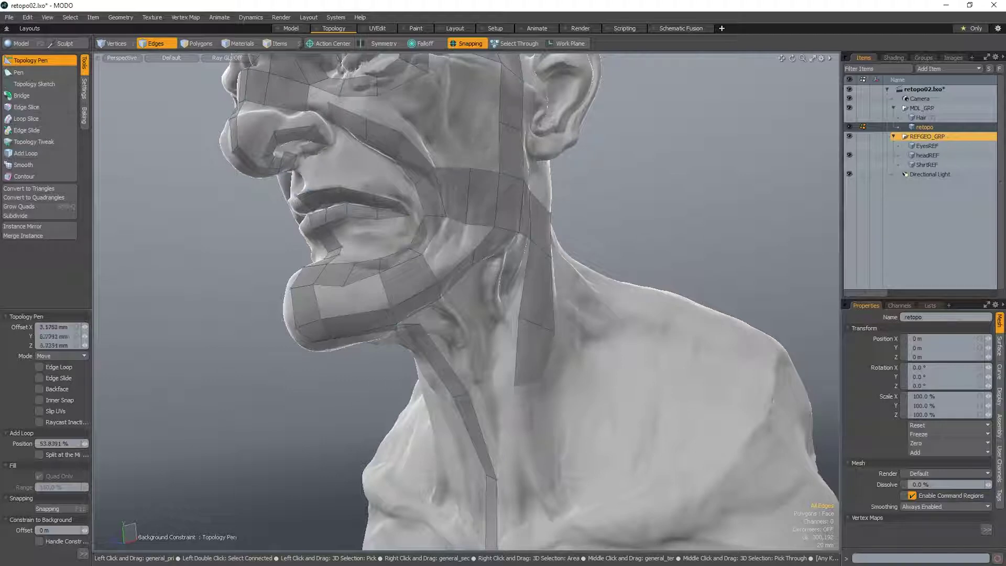
pyautogui.moveTo(546, 318)
pyautogui.mouseDown()
pyautogui.moveTo(549, 335)
pyautogui.moveTo(547, 307)
pyautogui.mouseUp()
pyautogui.keyDown('alt'); pyautogui.moveTo(547, 307); pyautogui.dragTo(500, 272); pyautogui.keyUp('alt')
pyautogui.keyDown('shift'); pyautogui.moveTo(518, 354); pyautogui.dragTo(521, 425); pyautogui.keyUp('shift')
pyautogui.keyDown('alt'); pyautogui.moveTo(536, 465); pyautogui.dragTo(587, 477); pyautogui.keyUp('alt')
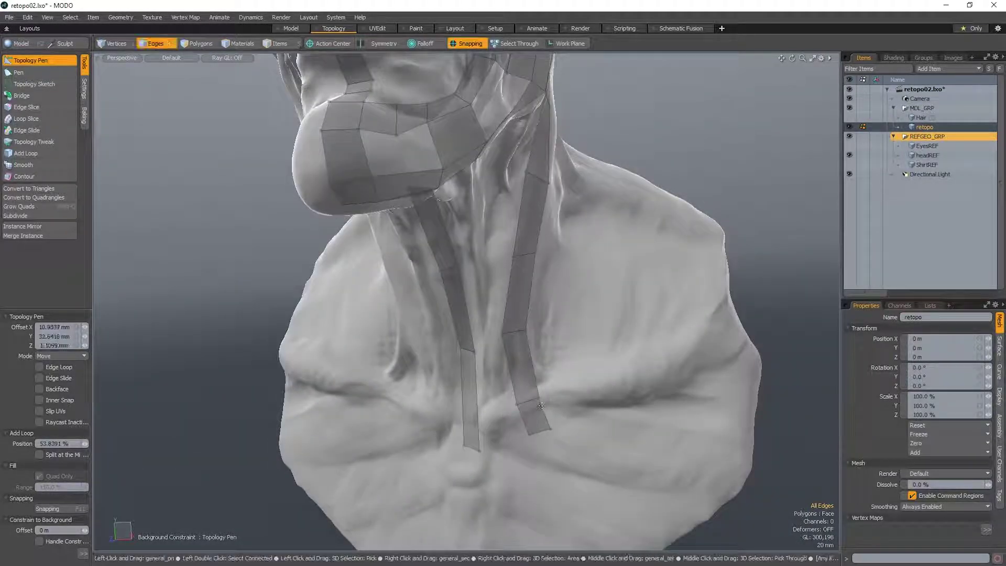
# - Extend the side neck strip outward along the collarbone toward the shoulder
pyautogui.keyDown('shift'); pyautogui.moveTo(582, 398); pyautogui.dragTo(641, 404); pyautogui.keyUp('shift')
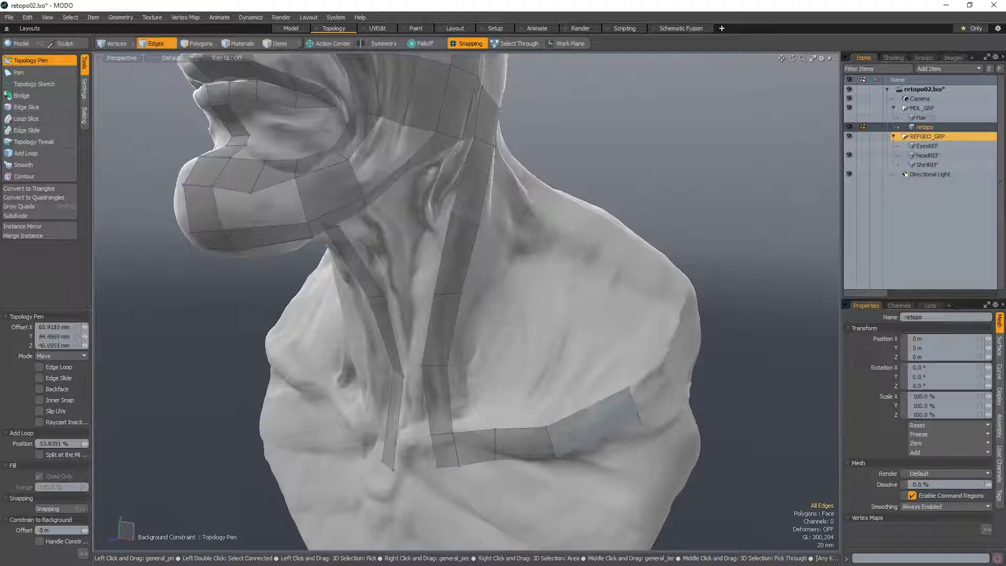
pyautogui.keyDown('alt'); pyautogui.moveTo(563, 429); pyautogui.dragTo(498, 223); pyautogui.keyUp('alt')
pyautogui.hotkey('ctrl', 'z')
pyautogui.hotkey('ctrl', 'z')
# - Adjust the front neck strip where it meets the polygons under the chin
pyautogui.keyDown('alt'); pyautogui.moveTo(541, 270); pyautogui.dragTo(438, 225); pyautogui.keyUp('alt')
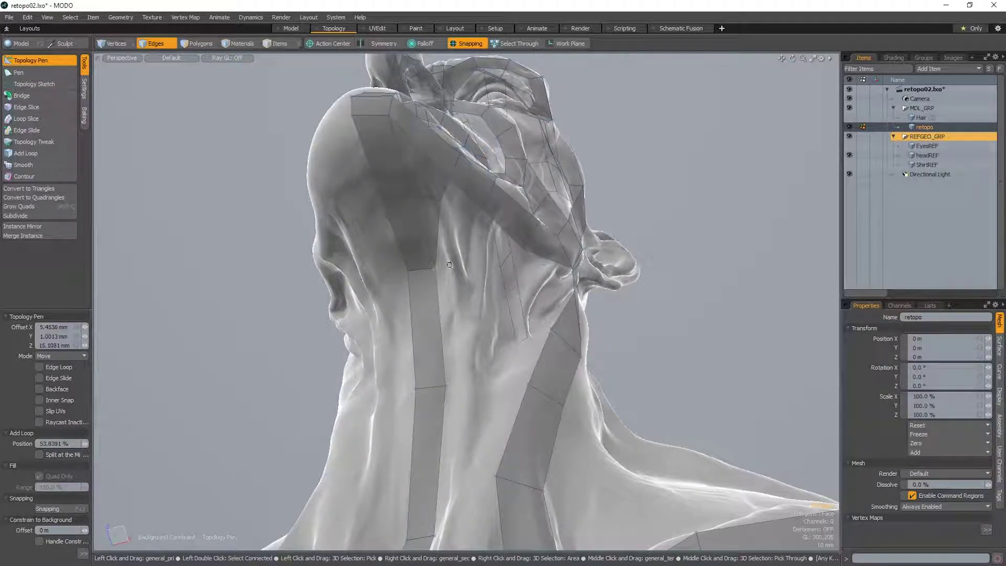
pyautogui.keyDown('alt'); pyautogui.moveTo(450, 265); pyautogui.dragTo(446, 289); pyautogui.keyUp('alt')
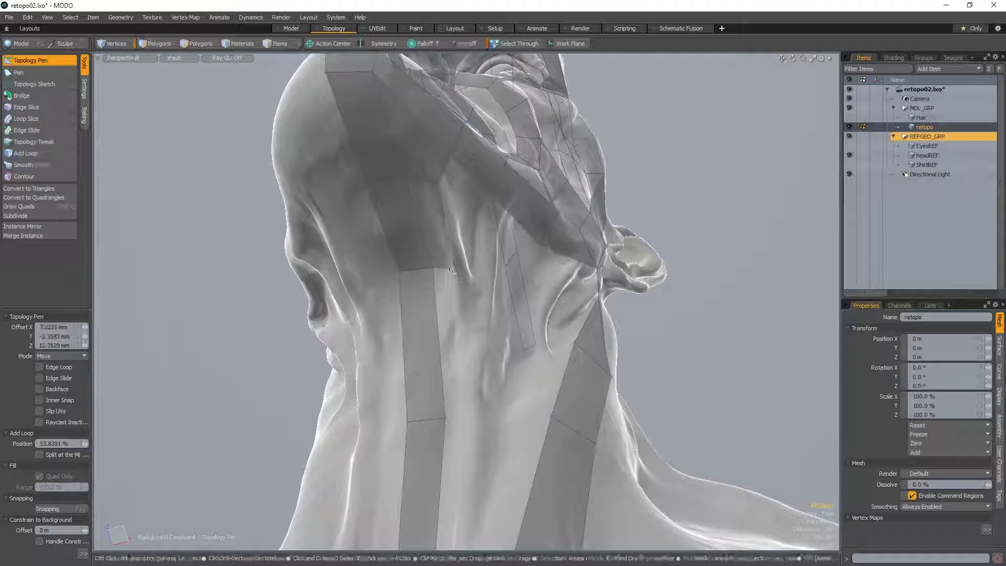
pyautogui.scroll(-3, 450, 270)
# - Extend polygons from the jaw and side neck strips beneath the earlobe and up behind the ear
pyautogui.keyDown('alt'); pyautogui.moveTo(472, 225); pyautogui.dragTo(438, 243); pyautogui.keyUp('alt')
pyautogui.scroll(5, 456, 252)
pyautogui.keyDown('alt'); pyautogui.moveTo(451, 255); pyautogui.dragTo(436, 259); pyautogui.keyUp('alt')
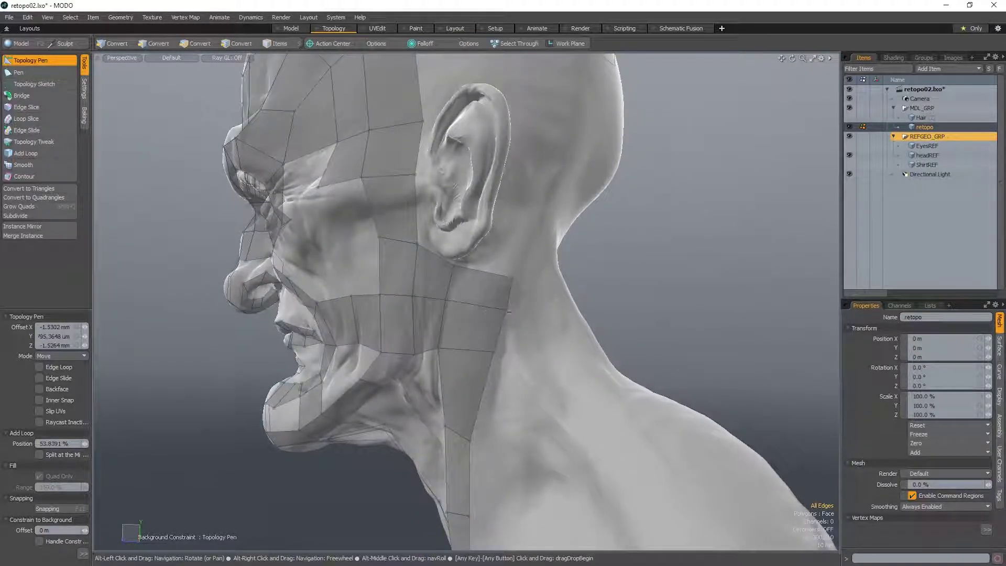
pyautogui.keyDown('alt'); pyautogui.moveTo(508, 313); pyautogui.dragTo(465, 316); pyautogui.keyUp('alt')
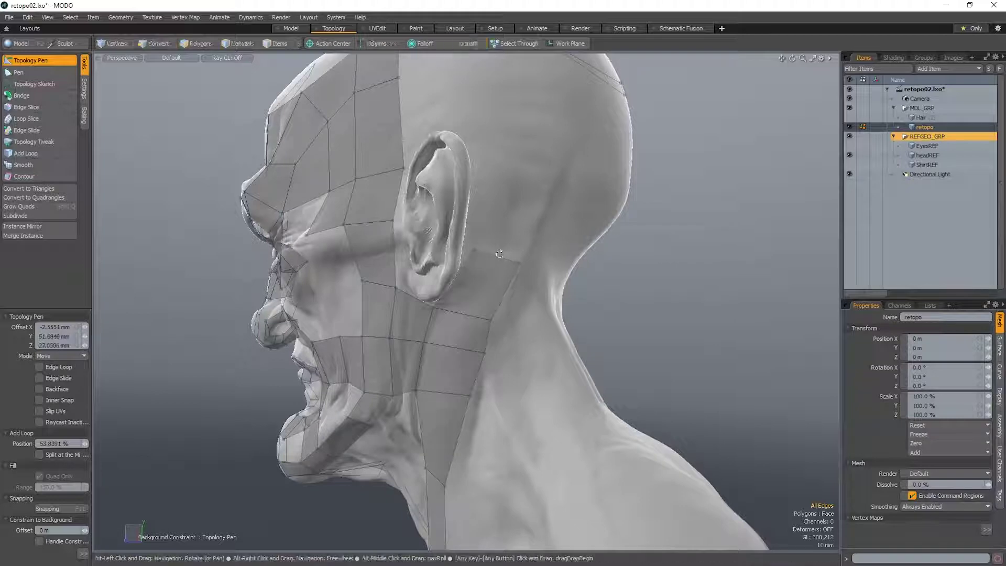
pyautogui.keyDown('alt'); pyautogui.moveTo(499, 253); pyautogui.dragTo(607, 210); pyautogui.keyUp('alt')
pyautogui.scroll(-4, 487, 236)
pyautogui.scroll(4, 412, 270)
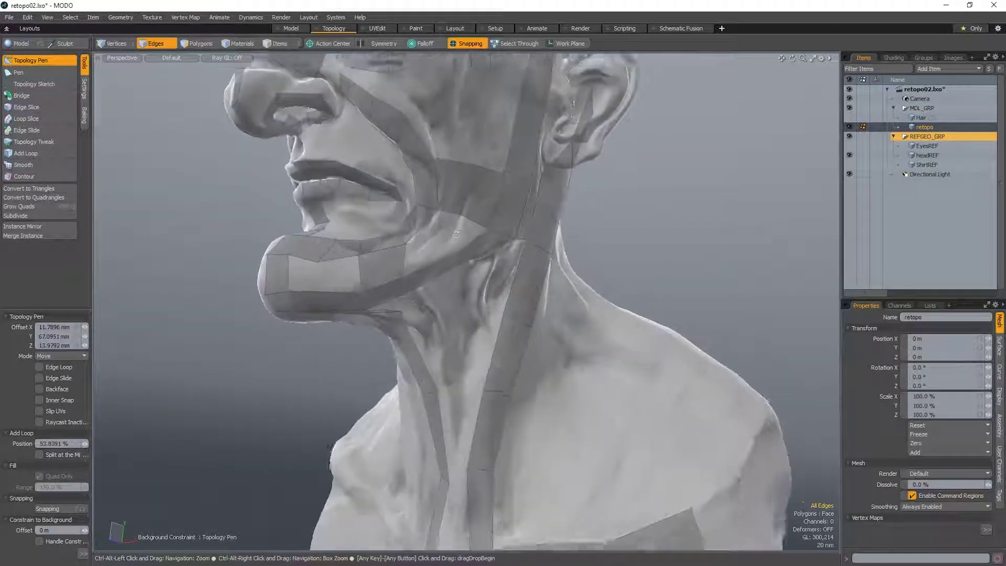
# - Add an edge loop at about 46% through the polygons beside the chin and reposition a nearby point
pyautogui.keyDown('alt'); pyautogui.keyDown('shift'); pyautogui.moveTo(412, 269); pyautogui.dragTo(424, 317); pyautogui.keyUp('shift'); pyautogui.keyUp('alt')
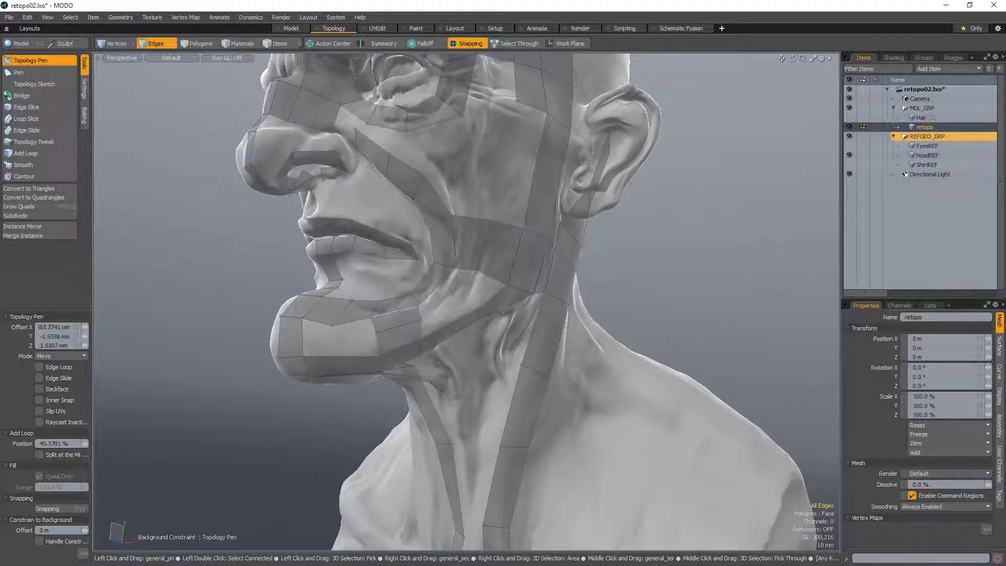
pyautogui.moveTo(372, 316)
pyautogui.mouseDown()
pyautogui.moveTo(419, 302)
pyautogui.moveTo(365, 311)
pyautogui.mouseUp()
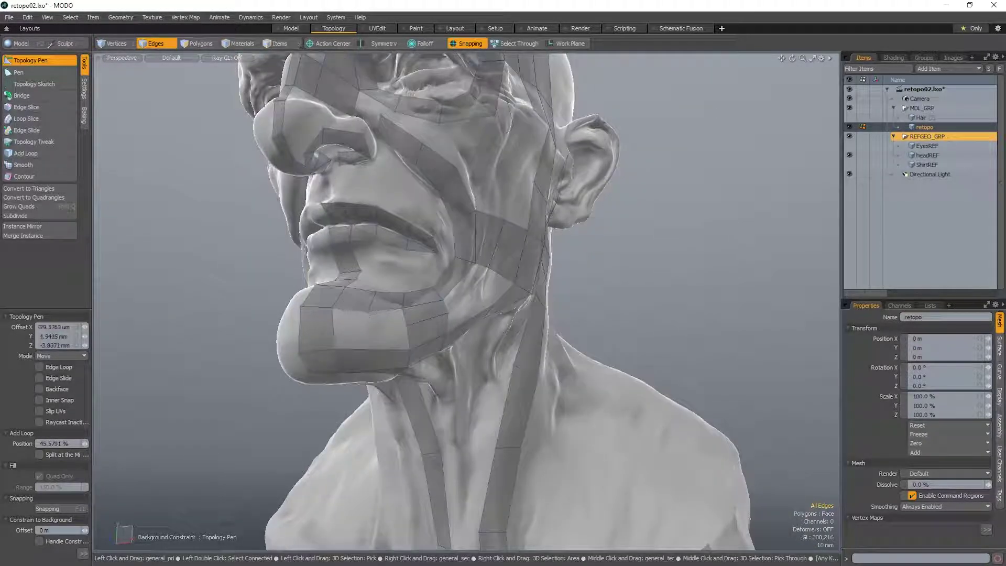
# - Adjust the outer corner points of the widened front neck strip below the polygons under the chin
pyautogui.keyDown('alt'); pyautogui.moveTo(568, 406); pyautogui.dragTo(580, 378); pyautogui.keyUp('alt')
pyautogui.keyDown('alt'); pyautogui.moveTo(369, 347); pyautogui.dragTo(522, 264); pyautogui.keyUp('alt')
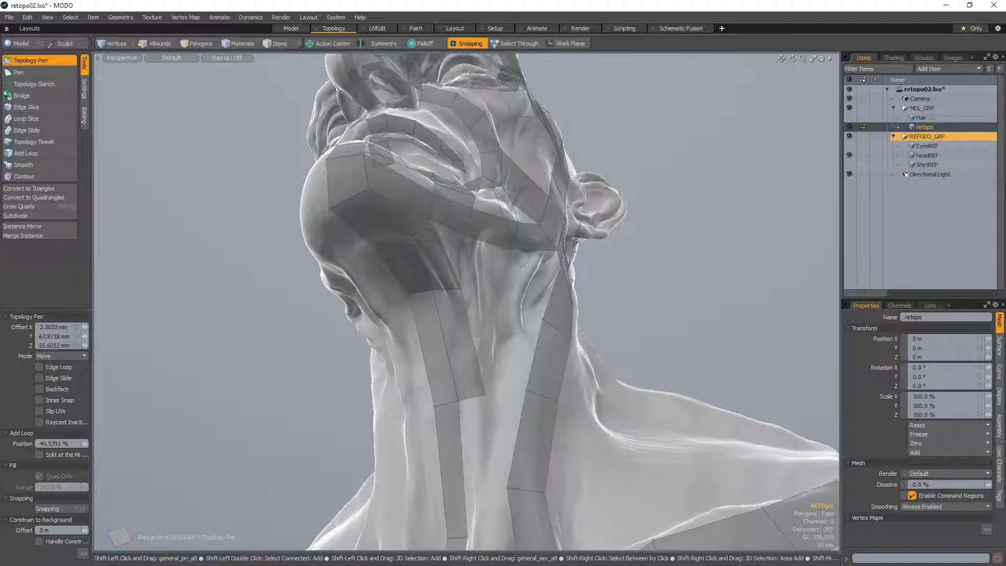
pyautogui.moveTo(485, 394); pyautogui.dragTo(484, 400)
pyautogui.keyDown('alt'); pyautogui.moveTo(477, 230); pyautogui.dragTo(399, 267); pyautogui.keyUp('alt')
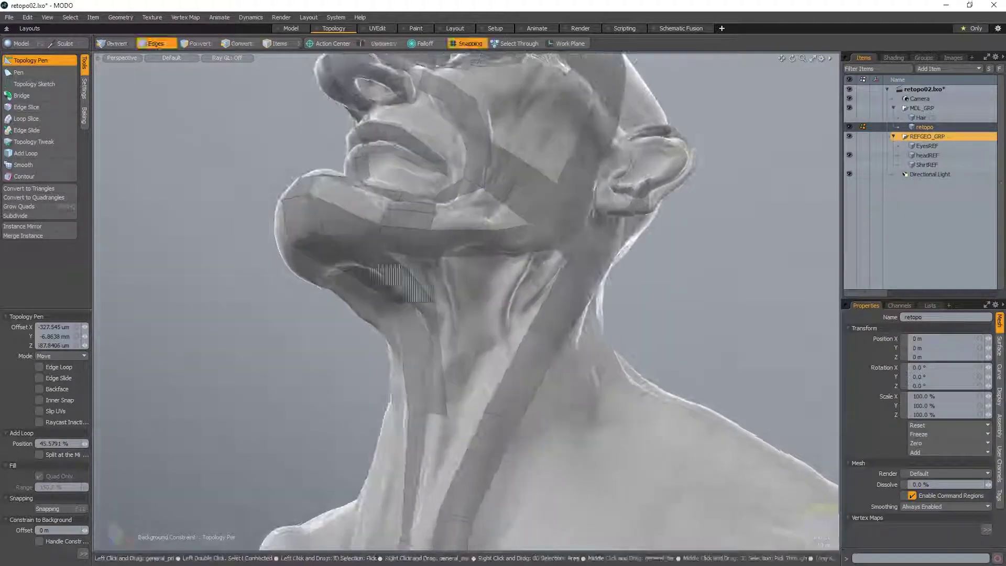
pyautogui.moveTo(447, 416); pyautogui.dragTo(445, 414)
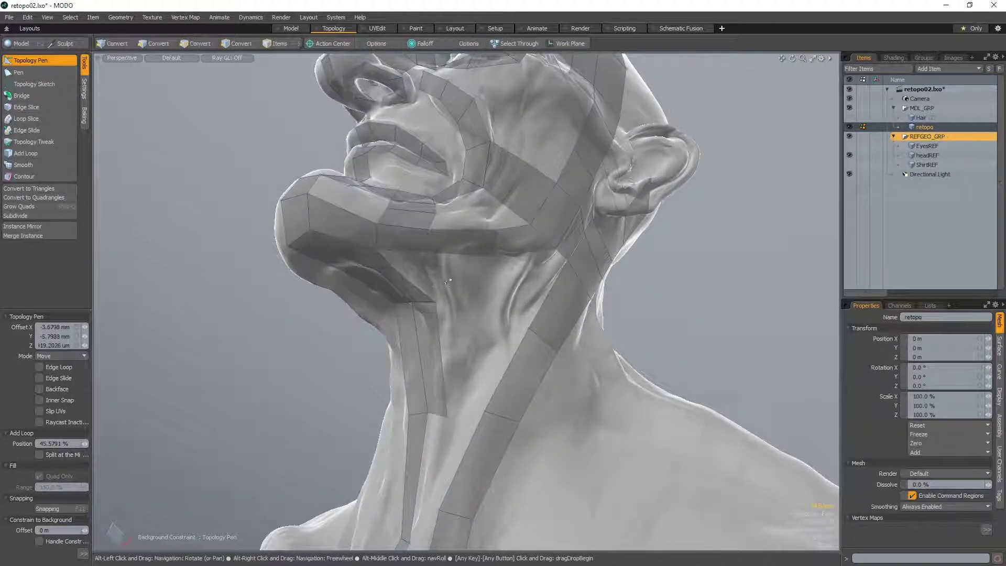
pyautogui.keyDown('alt'); pyautogui.moveTo(414, 361); pyautogui.dragTo(461, 445); pyautogui.keyUp('alt')
pyautogui.moveTo(506, 328)
pyautogui.keyDown('alt'); pyautogui.keyDown('shift'); pyautogui.mouseDown()
pyautogui.moveTo(442, 319)
pyautogui.moveTo(490, 319)
pyautogui.mouseUp(); pyautogui.keyUp('shift'); pyautogui.keyUp('alt')
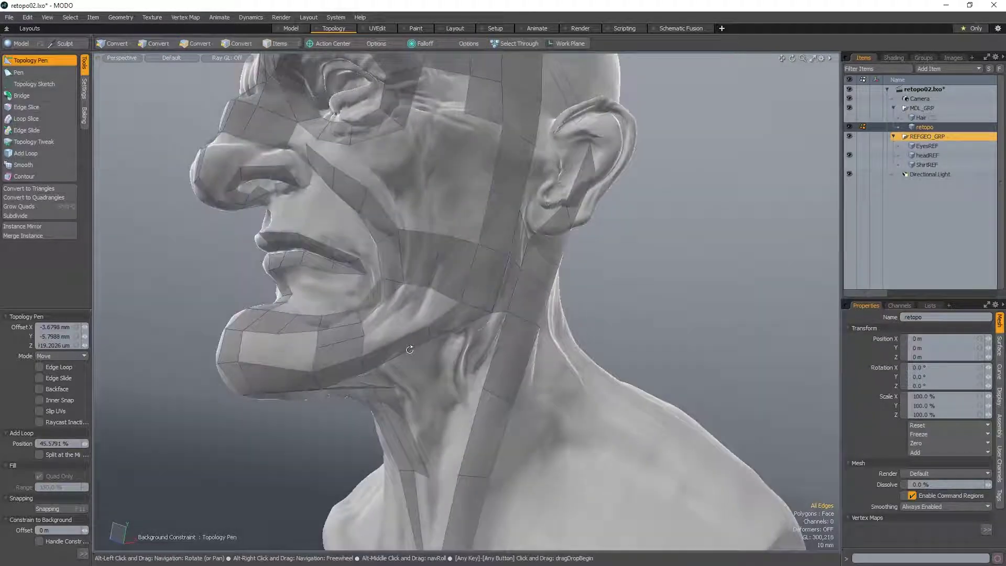
# - Fill the lower cheek gap between the chin and jaw strips and add an edge loop at about 48%
pyautogui.keyDown('alt'); pyautogui.moveTo(410, 347); pyautogui.dragTo(419, 287); pyautogui.keyUp('alt')
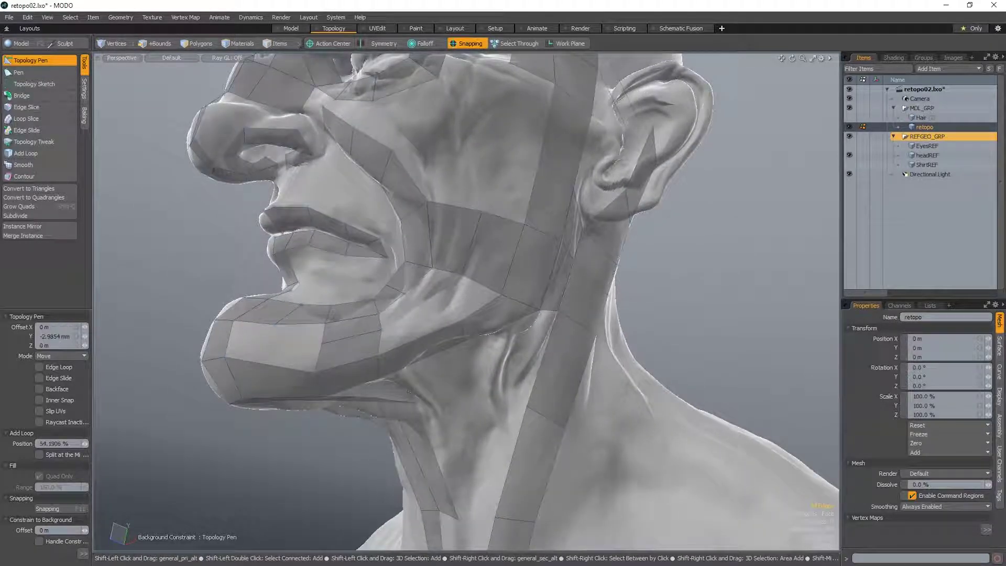
pyautogui.press('2')
pyautogui.keyDown('alt'); pyautogui.moveTo(412, 303); pyautogui.dragTo(454, 288); pyautogui.keyUp('alt')
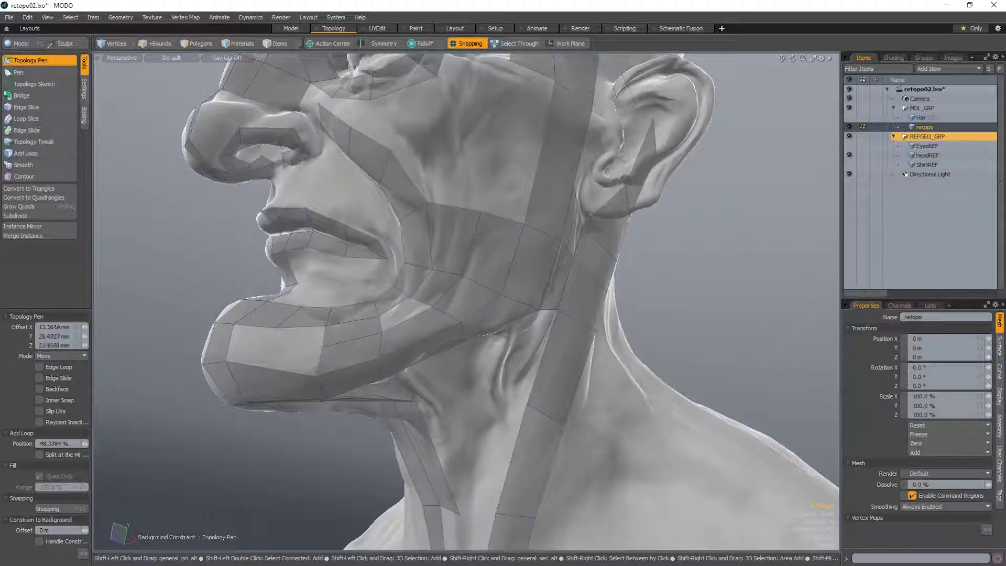
pyautogui.keyDown('alt'); pyautogui.moveTo(375, 416); pyautogui.dragTo(395, 409); pyautogui.keyUp('alt')
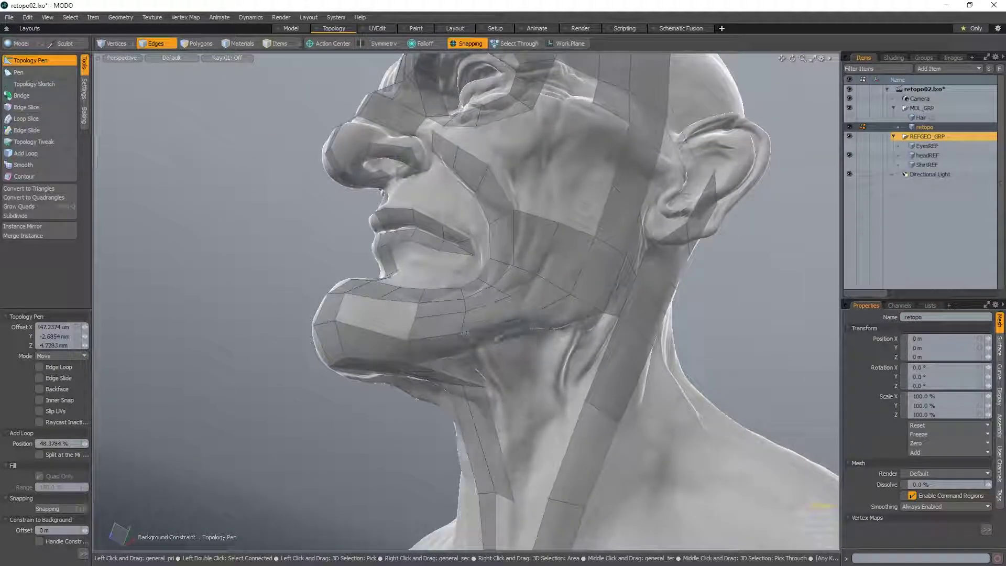
# - Extend polygons from the jaw and upper side neck strip backward below the ear
pyautogui.moveTo(466, 334)
pyautogui.keyDown('alt'); pyautogui.mouseDown()
pyautogui.moveTo(458, 348)
pyautogui.moveTo(493, 328)
pyautogui.moveTo(584, 329)
pyautogui.moveTo(554, 312)
pyautogui.moveTo(460, 319)
pyautogui.mouseUp(); pyautogui.keyUp('alt')
pyautogui.keyDown('shift'); pyautogui.moveTo(528, 312); pyautogui.dragTo(553, 353); pyautogui.keyUp('shift')
pyautogui.keyDown('alt'); pyautogui.moveTo(553, 353); pyautogui.dragTo(400, 332); pyautogui.keyUp('alt')
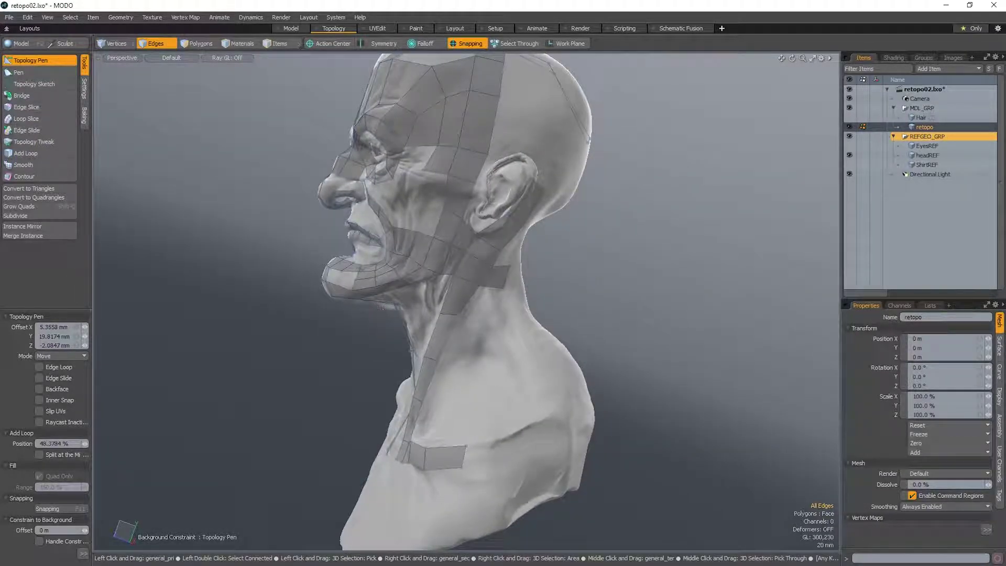
# - Extend the side neck strip backward around the neck and bridge it across to the front neck strip
pyautogui.keyDown('shift'); pyautogui.moveTo(489, 334); pyautogui.dragTo(514, 334); pyautogui.keyUp('shift')
pyautogui.keyDown('alt'); pyautogui.moveTo(514, 334); pyautogui.dragTo(456, 350); pyautogui.keyUp('alt')
pyautogui.moveTo(474, 406)
pyautogui.keyDown('alt'); pyautogui.mouseDown()
pyautogui.moveTo(484, 403)
pyautogui.moveTo(465, 408)
pyautogui.mouseUp(); pyautogui.keyUp('alt')
pyautogui.scroll(3, 463, 381)
pyautogui.hotkey('ctrl', 'z')
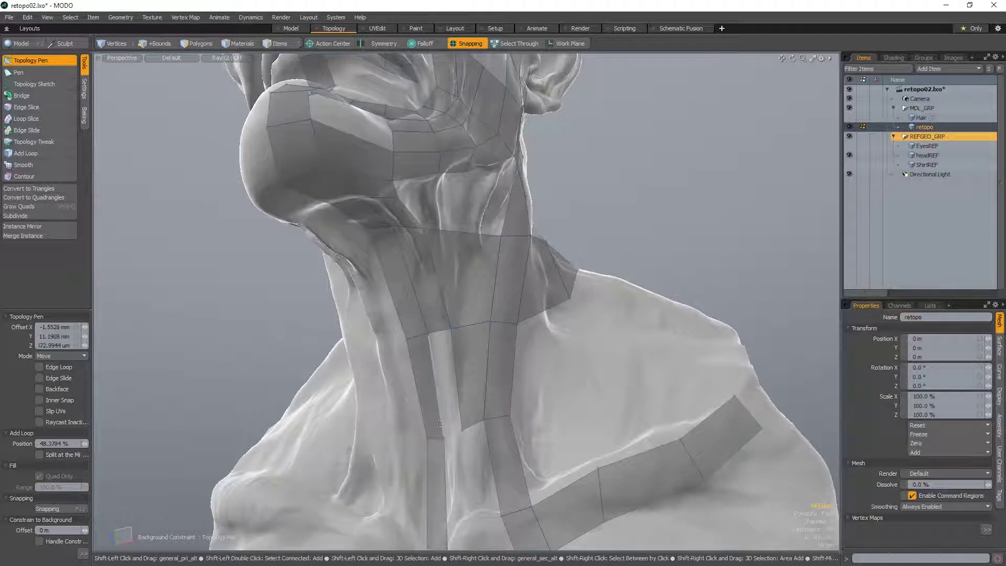
# - Extend the side neck polygons over the trapezius and up toward the strip below the ear, adding an edge loop at about 44%
pyautogui.keyDown('alt'); pyautogui.moveTo(452, 433); pyautogui.dragTo(524, 348); pyautogui.keyUp('alt')
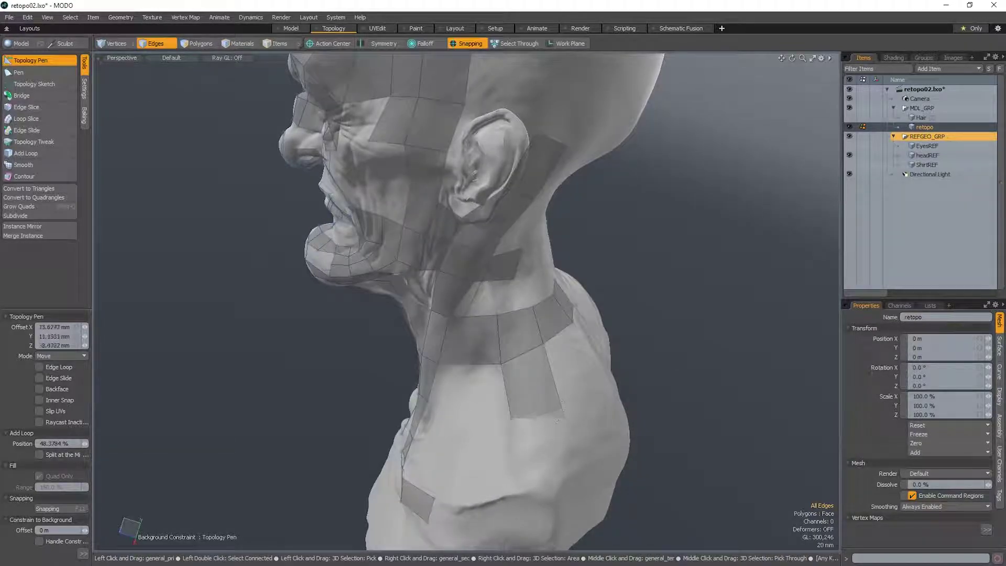
pyautogui.keyDown('alt'); pyautogui.moveTo(537, 471); pyautogui.dragTo(440, 471); pyautogui.keyUp('alt')
pyautogui.keyDown('alt'); pyautogui.moveTo(472, 436); pyautogui.dragTo(492, 436); pyautogui.keyUp('alt')
pyautogui.keyDown('shift'); pyautogui.click(490, 456); pyautogui.keyUp('shift')
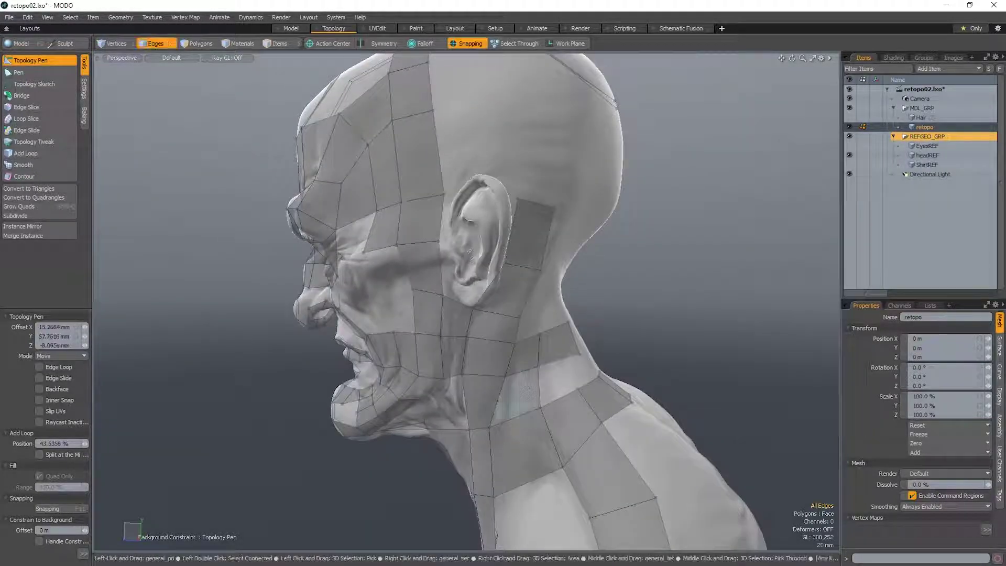
pyautogui.keyDown('alt'); pyautogui.moveTo(503, 414); pyautogui.dragTo(487, 413); pyautogui.keyUp('alt')
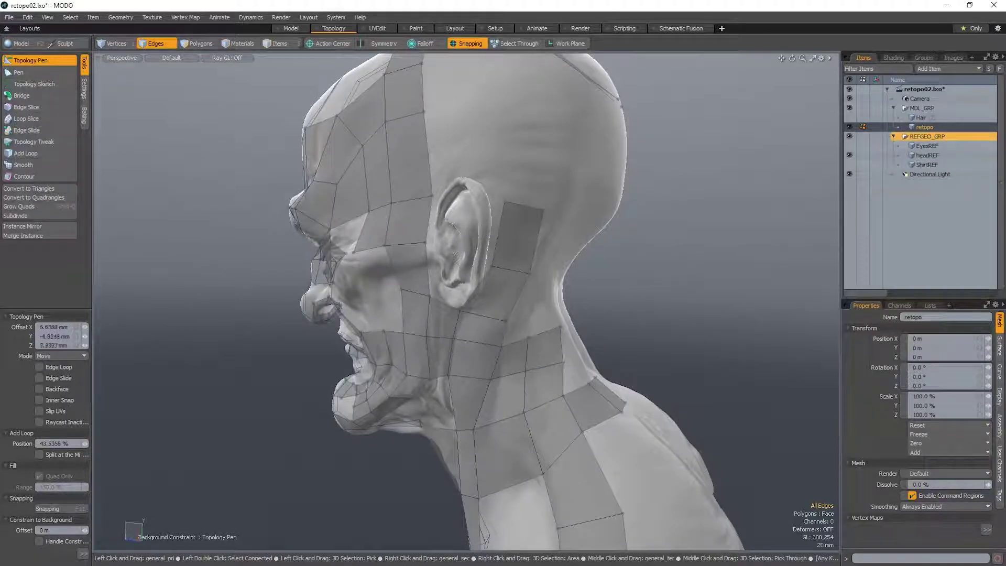
# - Extend the row of polygons along the underside of the jaw back toward the earlobe
pyautogui.keyDown('alt'); pyautogui.moveTo(465, 340); pyautogui.dragTo(335, 364); pyautogui.keyUp('alt')
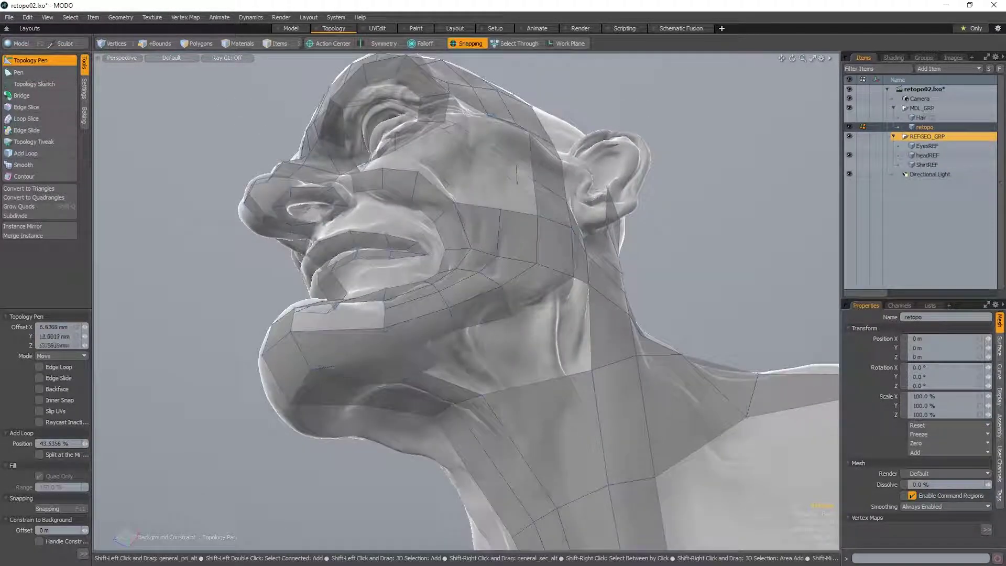
pyautogui.moveTo(453, 340); pyautogui.dragTo(419, 351)
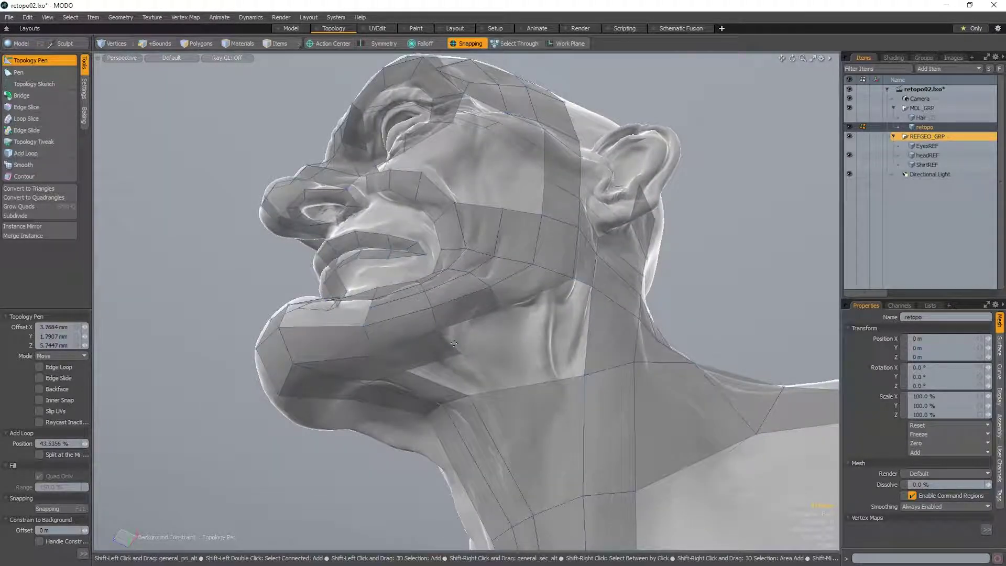
pyautogui.moveTo(514, 342); pyautogui.dragTo(506, 290)
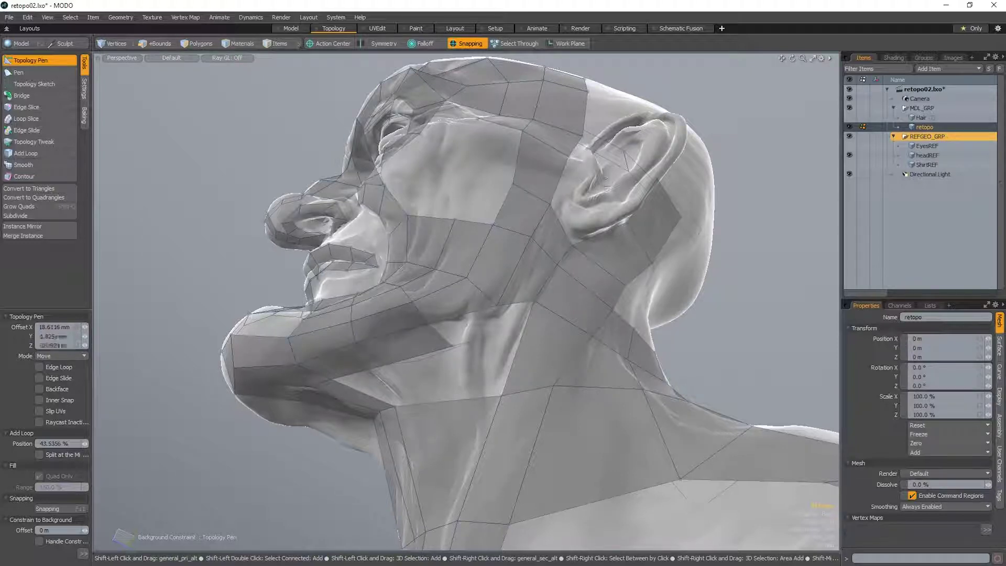
pyautogui.click(442, 337)
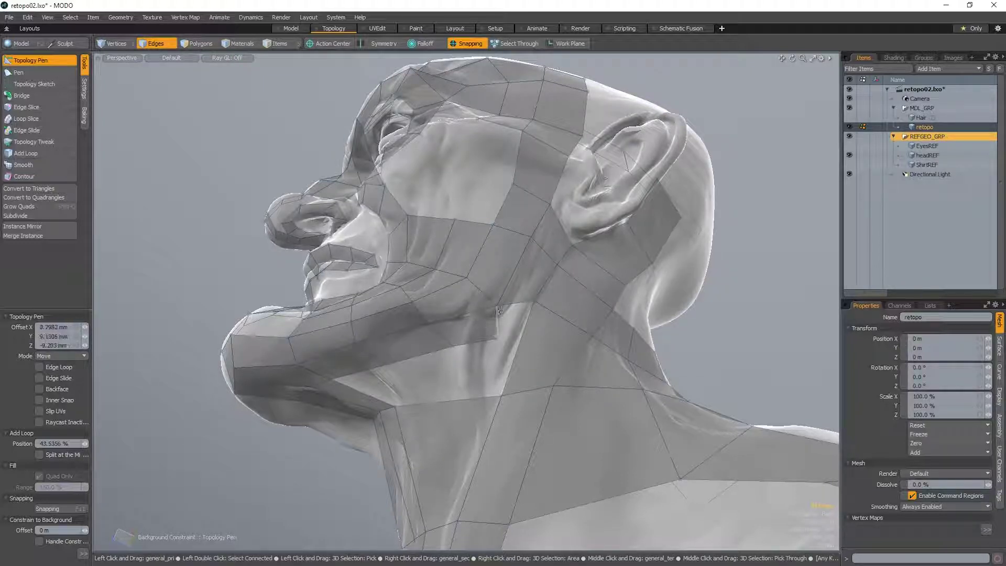
# - Add an edge loop at about 51% through the neck polygons between the jaw and the collarbone
pyautogui.keyDown('alt'); pyautogui.moveTo(500, 312); pyautogui.dragTo(482, 405); pyautogui.keyUp('alt')
pyautogui.scroll(3, 521, 331)
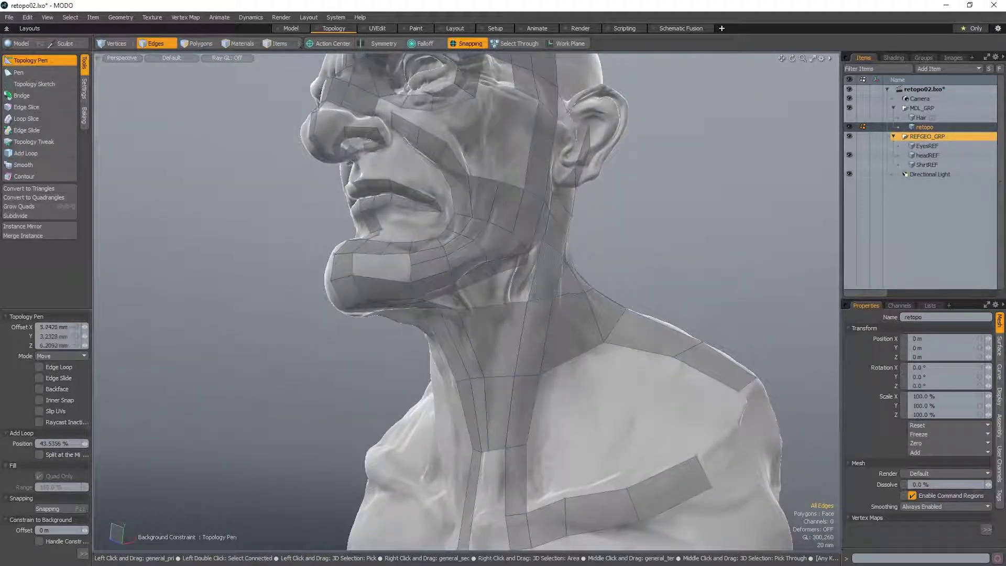
pyautogui.keyDown('alt'); pyautogui.moveTo(524, 305); pyautogui.dragTo(503, 367); pyautogui.keyUp('alt')
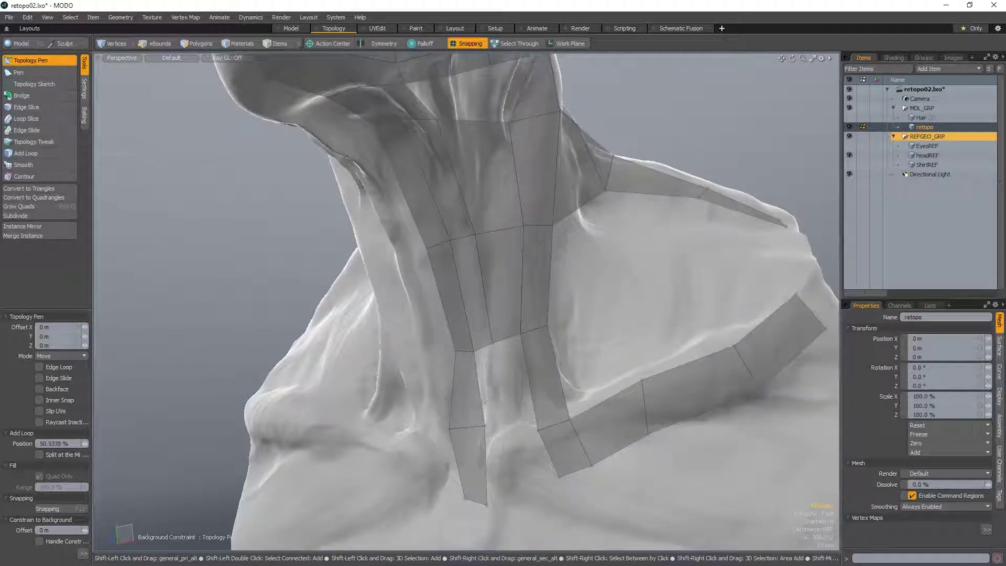
# - Fill the gap between the front and side neck strips down to the inner end of the collarbone
pyautogui.press('2')
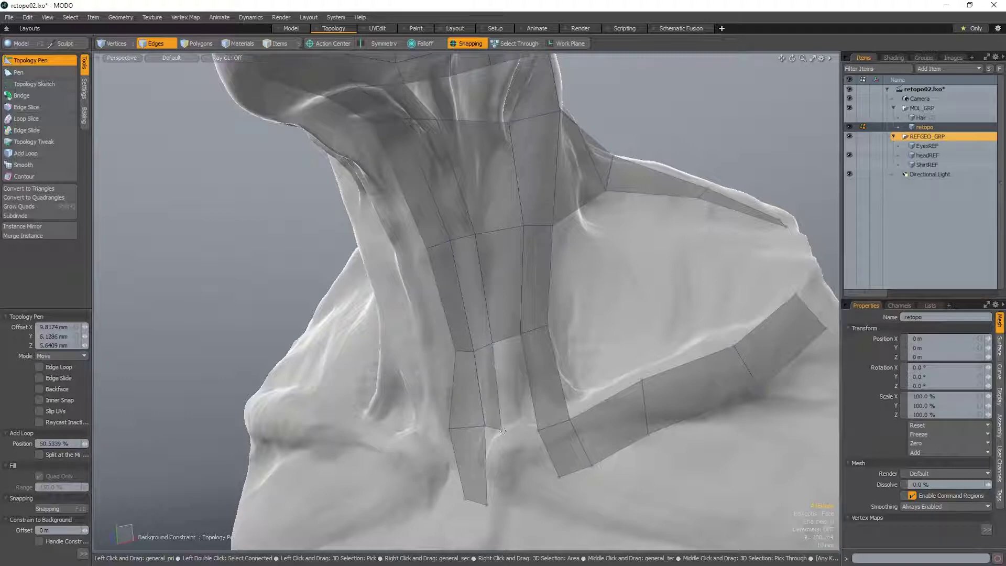
pyautogui.keyDown('shift'); pyautogui.moveTo(500, 406); pyautogui.dragTo(534, 403); pyautogui.keyUp('shift')
pyautogui.scroll(-3, 538, 375)
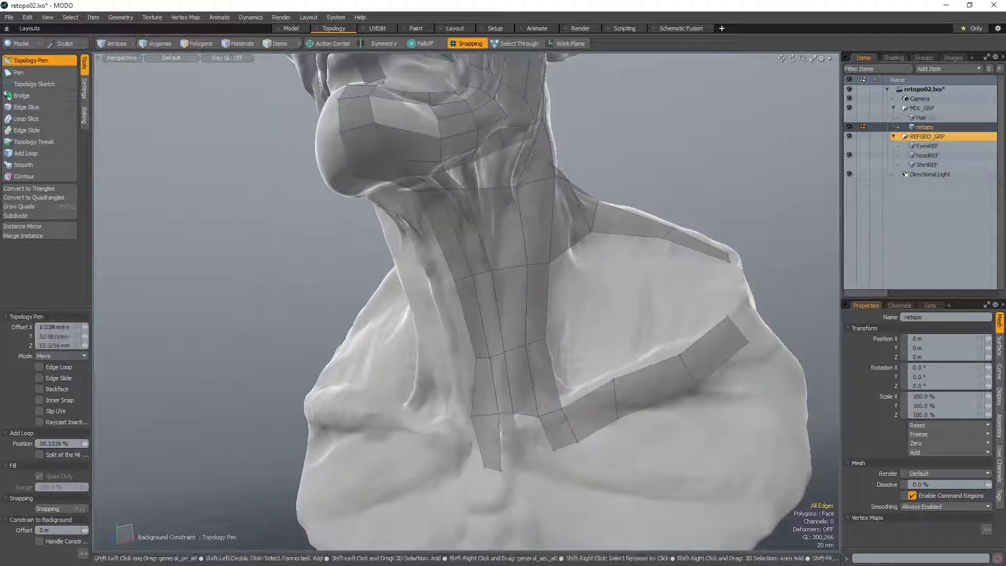
pyautogui.keyDown('shift'); pyautogui.moveTo(517, 460); pyautogui.dragTo(537, 443); pyautogui.keyUp('shift')
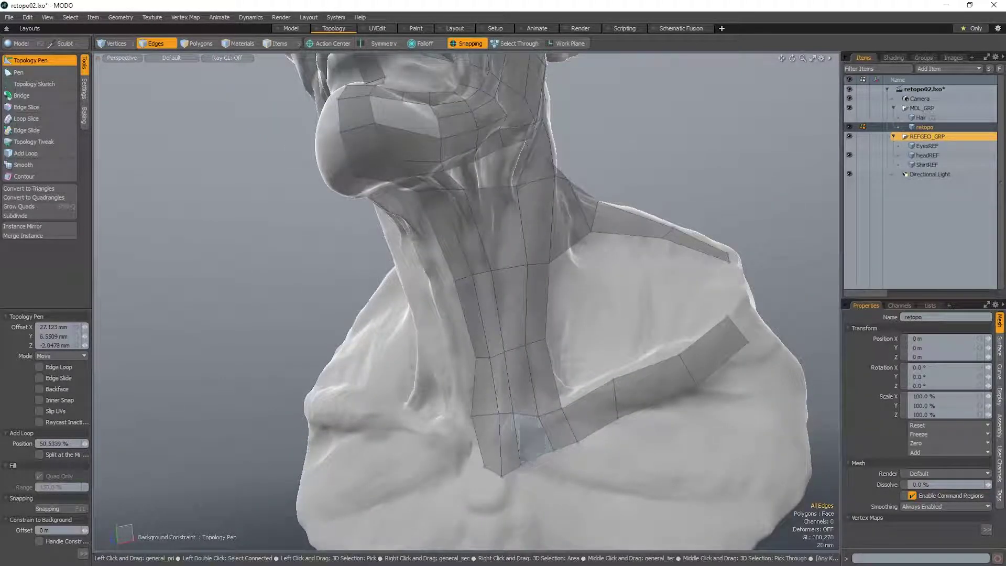
# - Move the lower corner of the front neck strip to the centre and extend a narrow strip down the sternum
pyautogui.scroll(-5, 504, 469)
pyautogui.moveTo(503, 477); pyautogui.dragTo(475, 503)
pyautogui.scroll(3, 474, 502)
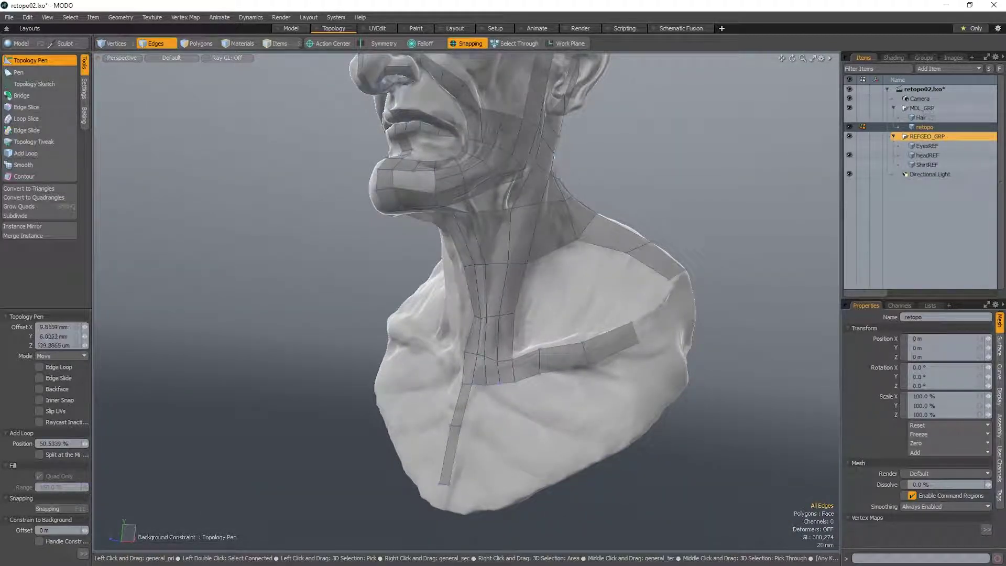
# - Extend polygon strips from behind the ear and from the base of the neck toward the back midline
pyautogui.scroll(-3, 498, 383)
pyautogui.keyDown('alt'); pyautogui.moveTo(498, 383); pyautogui.dragTo(466, 297); pyautogui.keyUp('alt')
pyautogui.scroll(3, 521, 352)
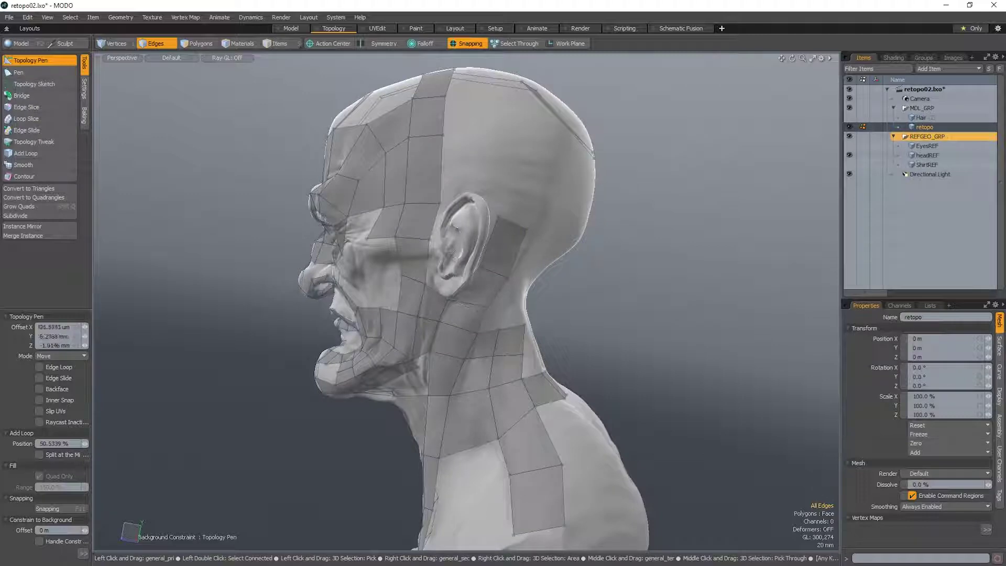
pyautogui.keyDown('alt'); pyautogui.moveTo(516, 275); pyautogui.dragTo(460, 275); pyautogui.keyUp('alt')
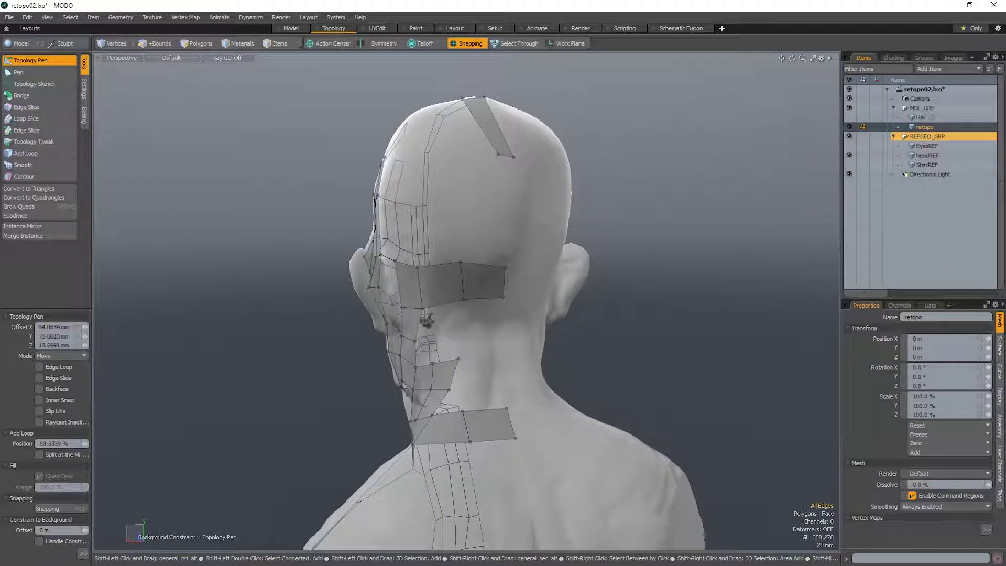
pyautogui.press('2')
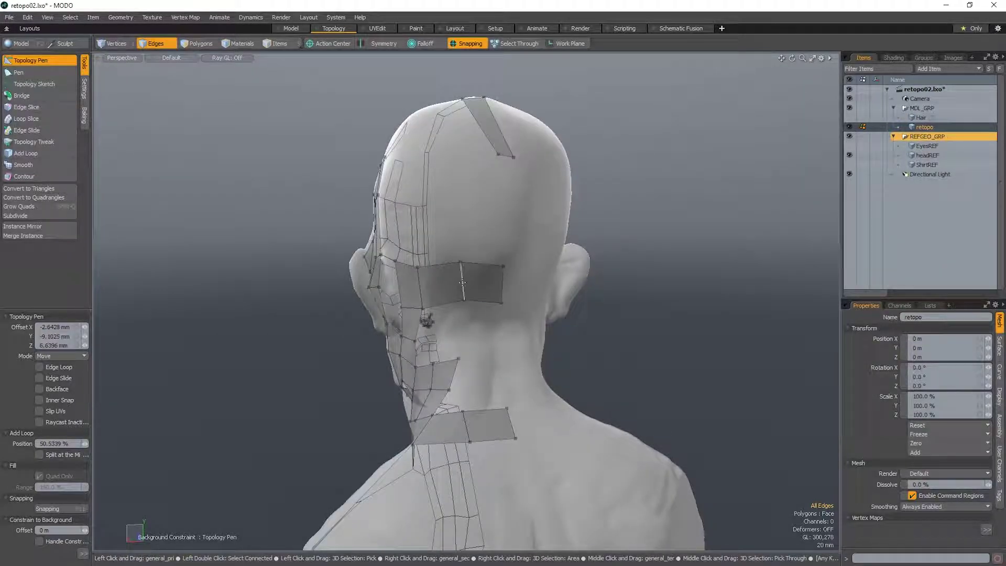
# - Drop the Topology Pen, then select and straighten the end edge of the strip across the back of the head
pyautogui.keyDown('alt'); pyautogui.moveTo(496, 282); pyautogui.dragTo(490, 357); pyautogui.keyUp('alt')
pyautogui.press('space')
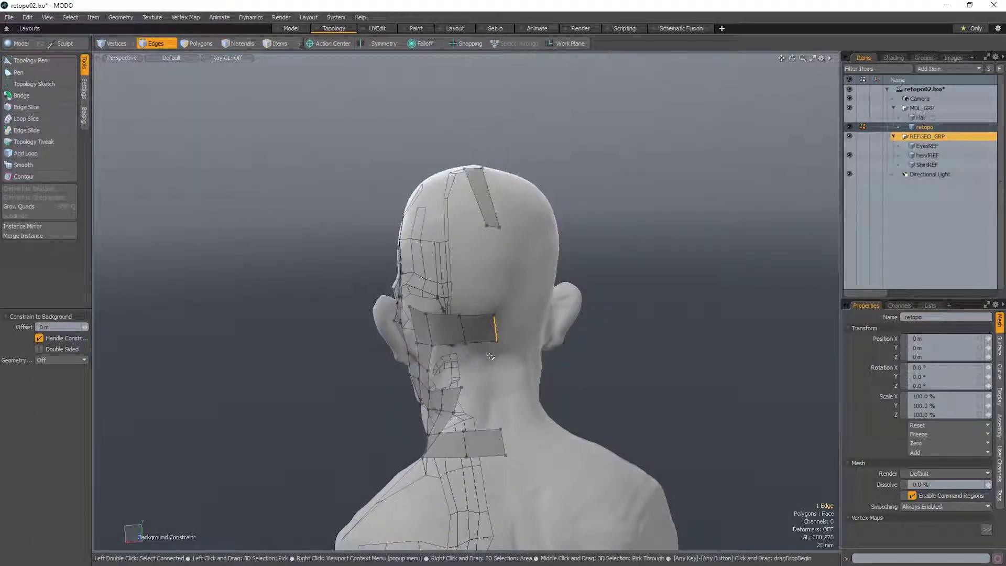
pyautogui.keyDown('ctrl'); pyautogui.keyDown('alt'); pyautogui.moveTo(490, 357); pyautogui.dragTo(460, 280); pyautogui.keyUp('alt'); pyautogui.keyUp('ctrl')
pyautogui.hotkey('ctrl', 'space')
pyautogui.click(481, 359)
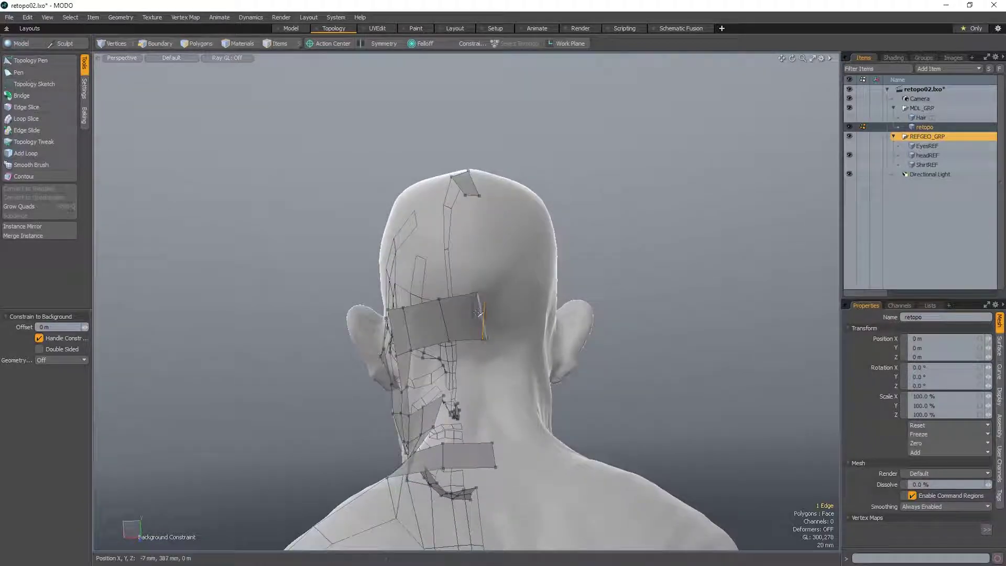
pyautogui.hotkey('ctrl', 'space')
pyautogui.click(479, 294)
pyautogui.hotkey('ctrl', 'space')
pyautogui.click(441, 315)
pyautogui.keyDown('alt'); pyautogui.moveTo(481, 330); pyautogui.dragTo(483, 344); pyautogui.keyUp('alt')
# - Select the edge loop on the midline side of the strip over the head and align it with Set Position
pyautogui.press('F2')
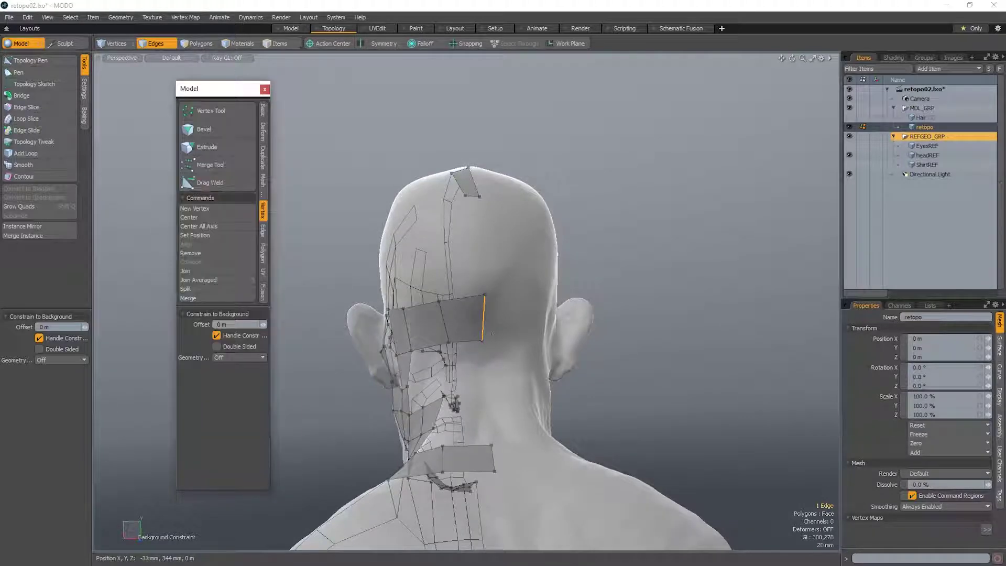
pyautogui.keyDown('alt'); pyautogui.moveTo(483, 335); pyautogui.dragTo(471, 335); pyautogui.keyUp('alt')
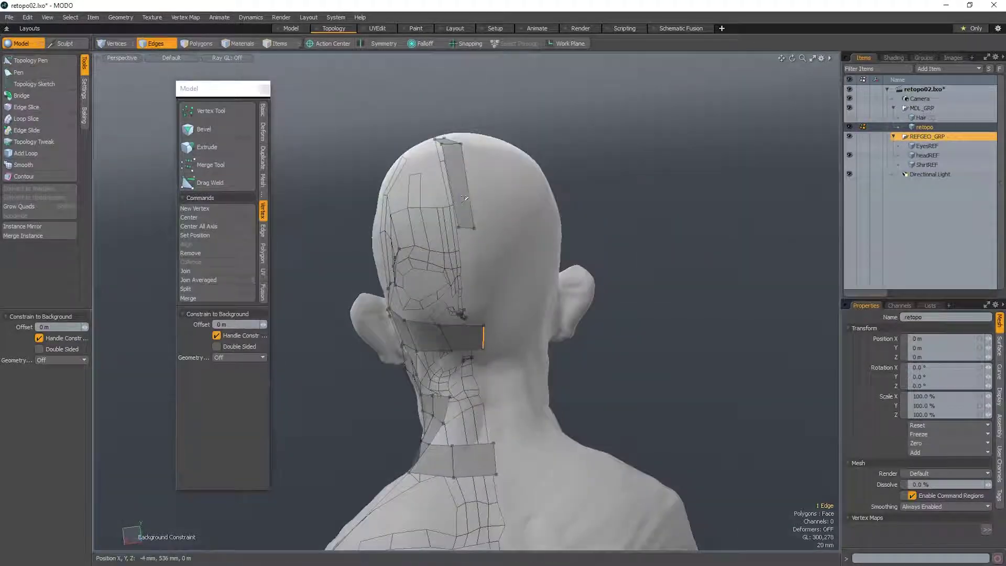
pyautogui.press('p')
pyautogui.click(481, 277)
pyautogui.keyDown('alt'); pyautogui.moveTo(480, 226); pyautogui.dragTo(459, 335); pyautogui.keyUp('alt')
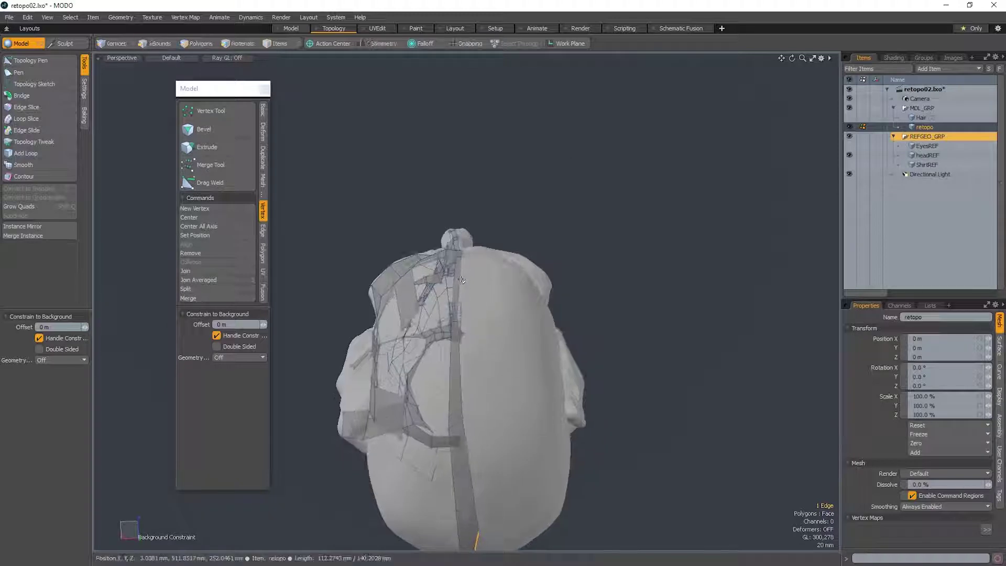
pyautogui.press('l')
pyautogui.keyDown('alt'); pyautogui.moveTo(328, 219); pyautogui.dragTo(339, 222); pyautogui.keyUp('alt')
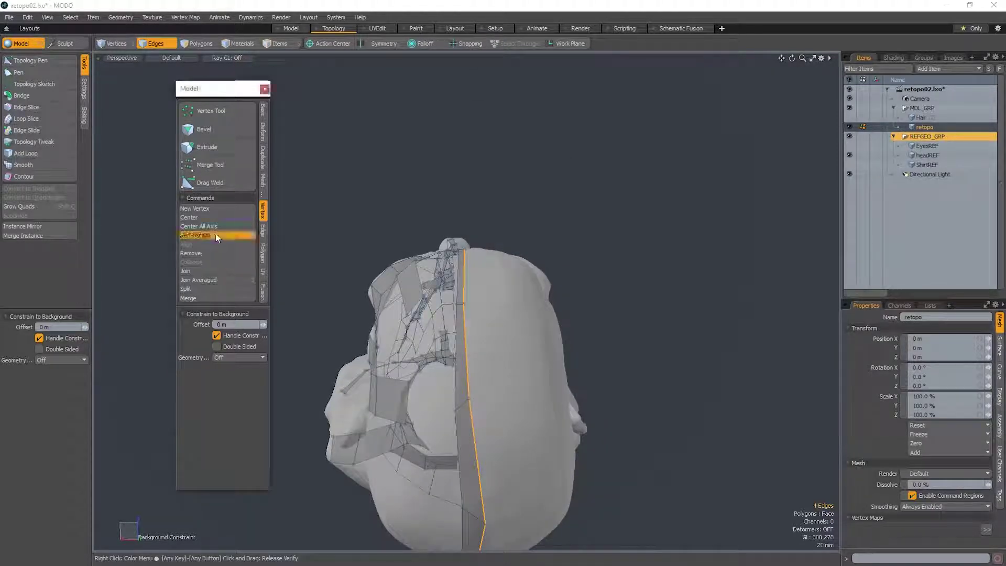
pyautogui.click(217, 236)
pyautogui.click(502, 218)
pyautogui.keyDown('alt'); pyautogui.moveTo(502, 218); pyautogui.dragTo(493, 247); pyautogui.keyUp('alt')
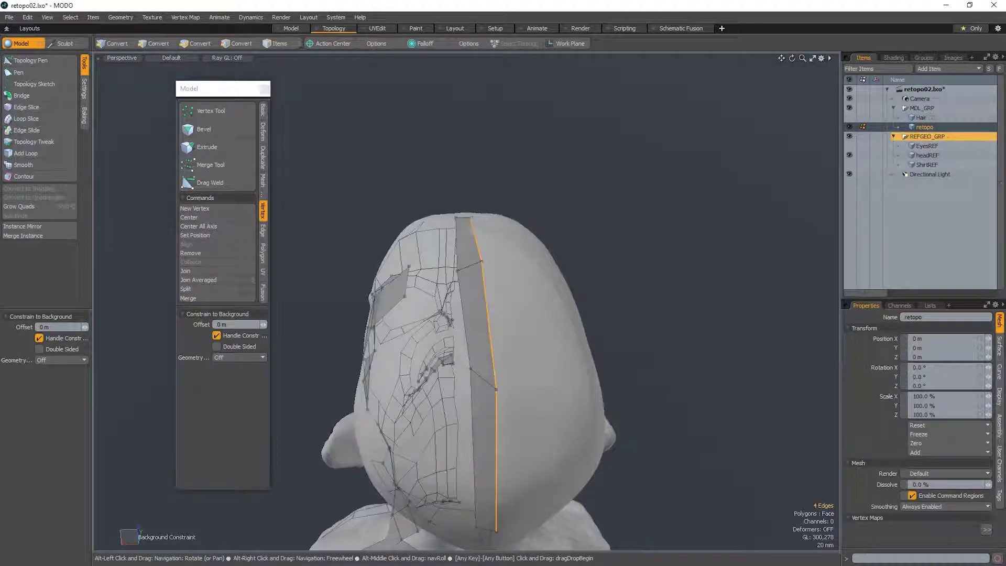
# - Subdivide the whole retopo mesh and switch to polygon selection at the temple
pyautogui.keyDown('alt'); pyautogui.moveTo(467, 346); pyautogui.dragTo(475, 353); pyautogui.keyUp('alt')
pyautogui.keyDown('alt'); pyautogui.moveTo(478, 302); pyautogui.dragTo(477, 424); pyautogui.keyUp('alt')
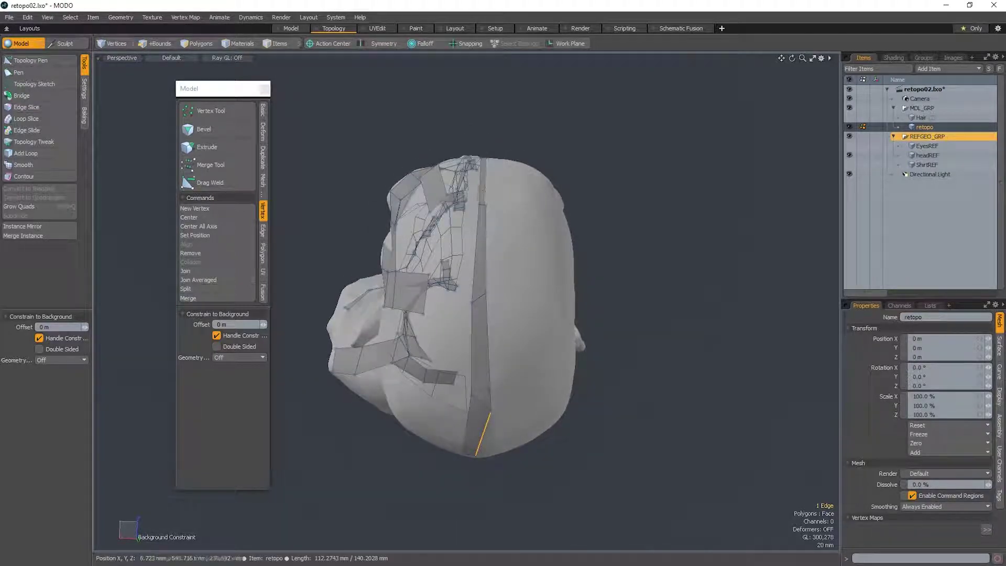
pyautogui.keyDown('alt'); pyautogui.moveTo(483, 190); pyautogui.dragTo(473, 268); pyautogui.keyUp('alt')
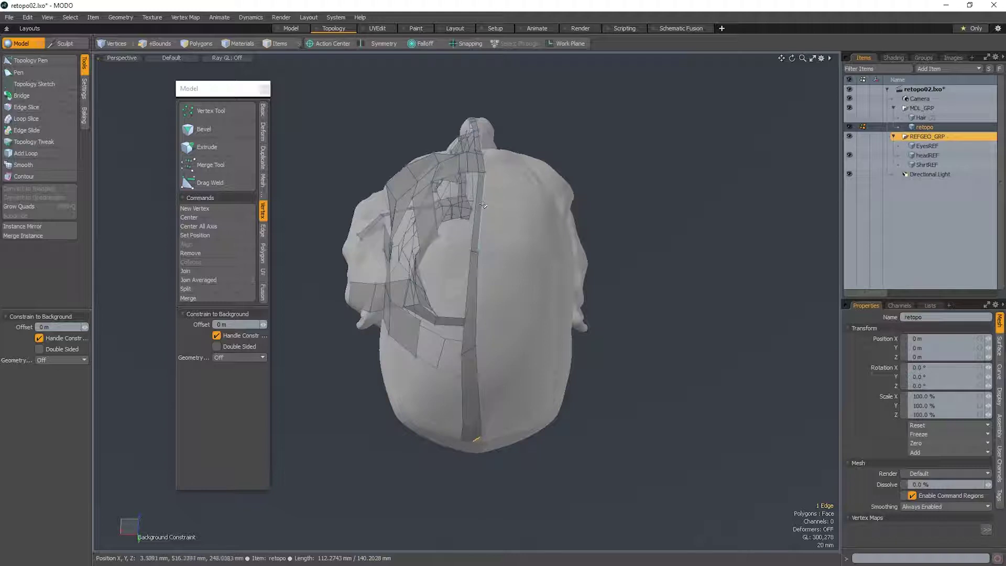
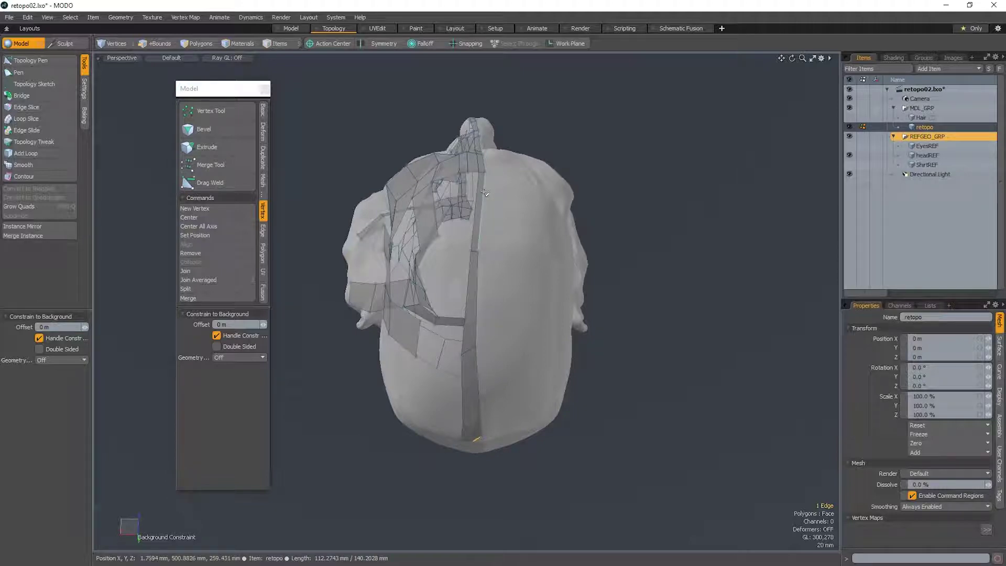
pyautogui.keyDown('alt'); pyautogui.moveTo(484, 195); pyautogui.dragTo(571, 390); pyautogui.keyUp('alt')
pyautogui.click(467, 283)
pyautogui.keyDown('ctrl'); pyautogui.keyDown('alt'); pyautogui.moveTo(466, 283); pyautogui.dragTo(492, 285); pyautogui.keyUp('alt'); pyautogui.keyUp('ctrl')
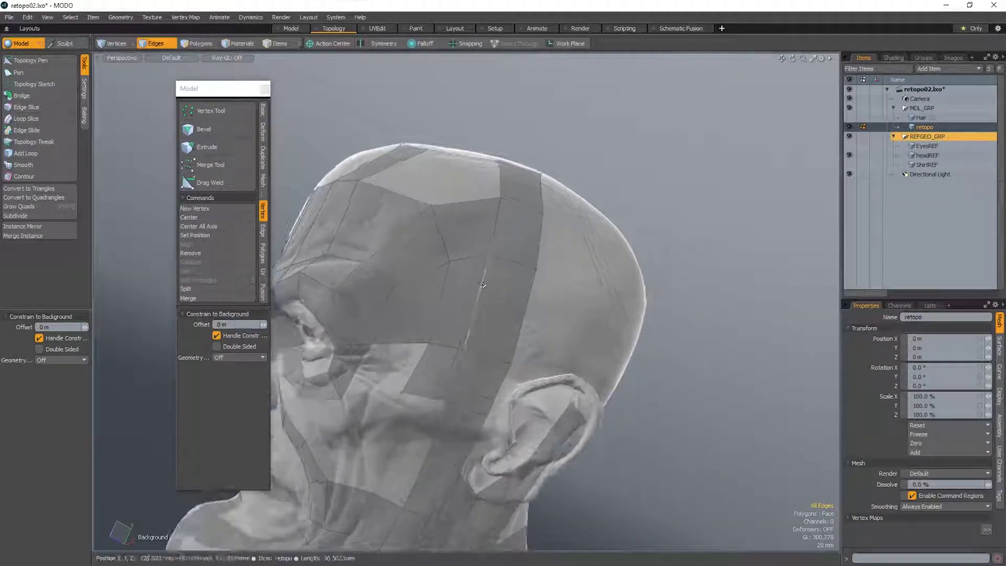
pyautogui.press('d')
pyautogui.scroll(2, 461, 283)
pyautogui.press('3')
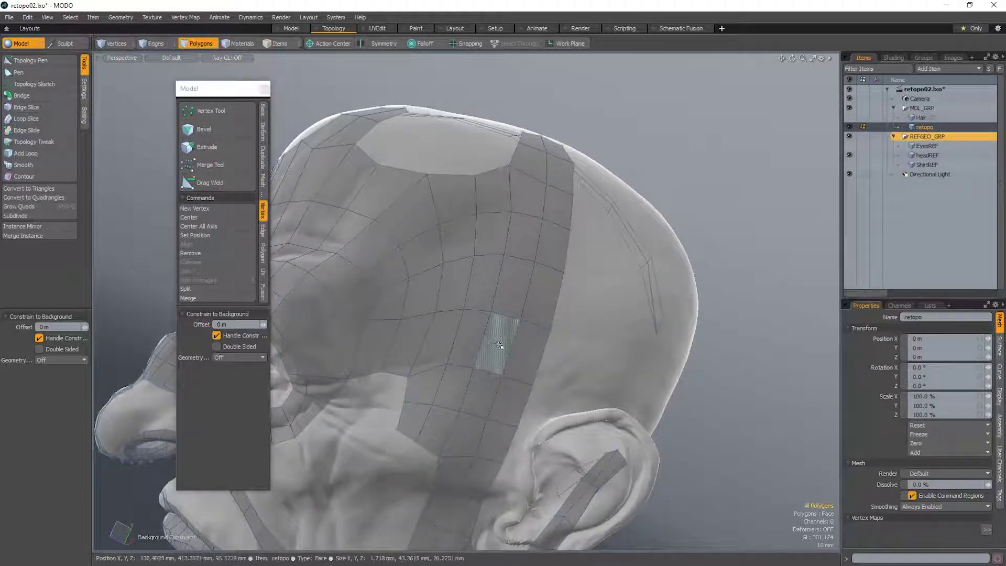
# - Select the rectangular block of polygons on the temple, first by painting and then between two opposite corner polygons
pyautogui.moveTo(497, 344)
pyautogui.mouseDown()
pyautogui.moveTo(453, 273)
pyautogui.moveTo(503, 293)
pyautogui.moveTo(439, 292)
pyautogui.mouseUp()
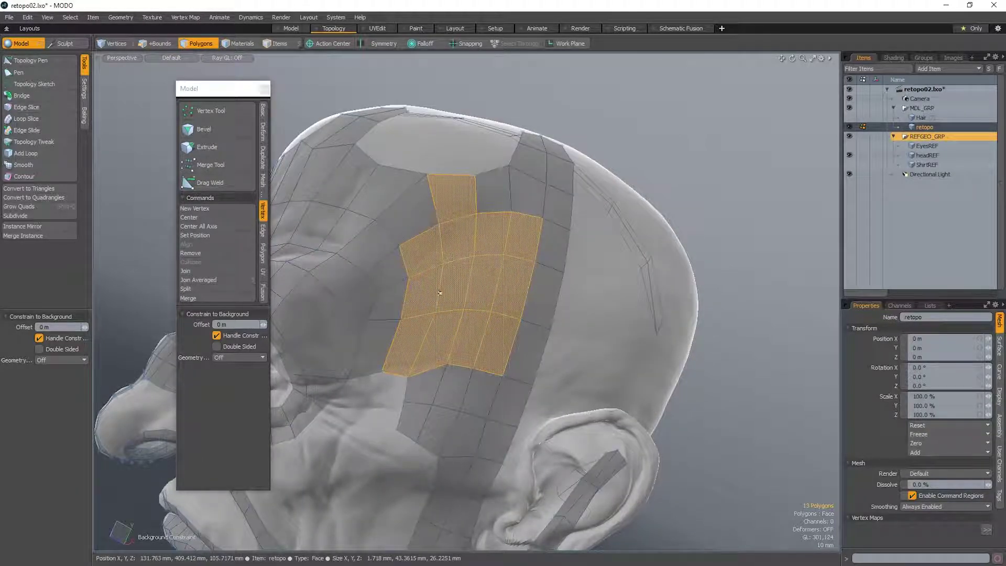
pyautogui.click(492, 352)
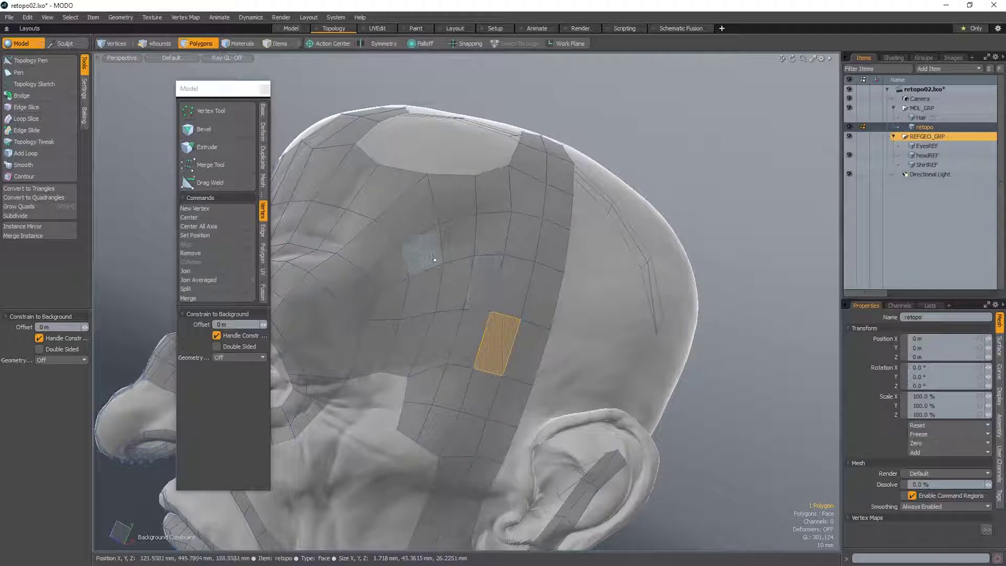
pyautogui.keyDown('shift'); pyautogui.doubleClick(431, 259); pyautogui.keyUp('shift')
pyautogui.click(491, 347)
pyautogui.keyDown('shift'); pyautogui.doubleClick(427, 260); pyautogui.keyUp('shift')
pyautogui.scroll(-4, 432, 267)
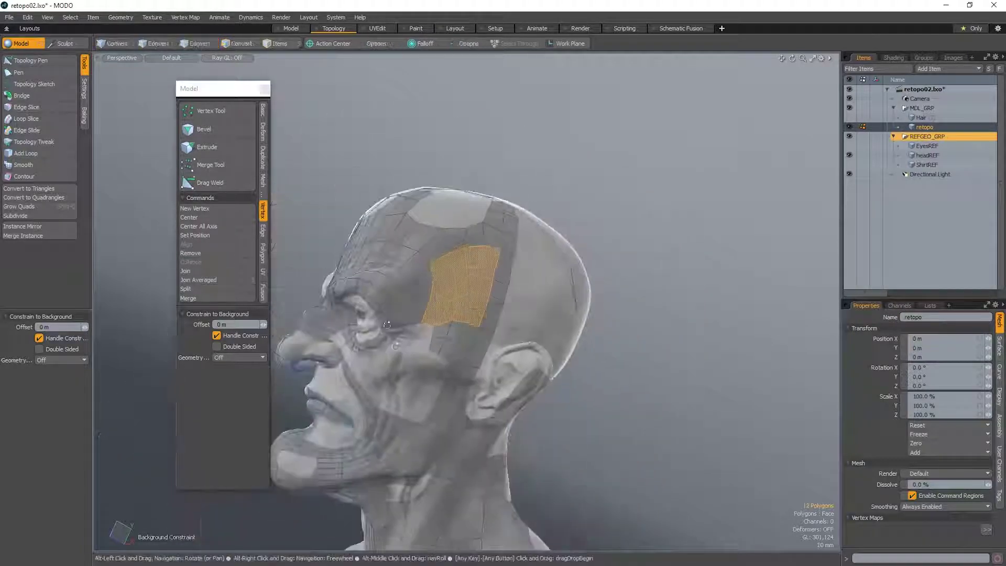
# - Try selecting blocks of polygons across the forehead between pairs of corner polygons
pyautogui.keyDown('alt'); pyautogui.moveTo(372, 272); pyautogui.dragTo(425, 283); pyautogui.keyUp('alt')
pyautogui.scroll(2, 431, 277)
pyautogui.click(430, 277)
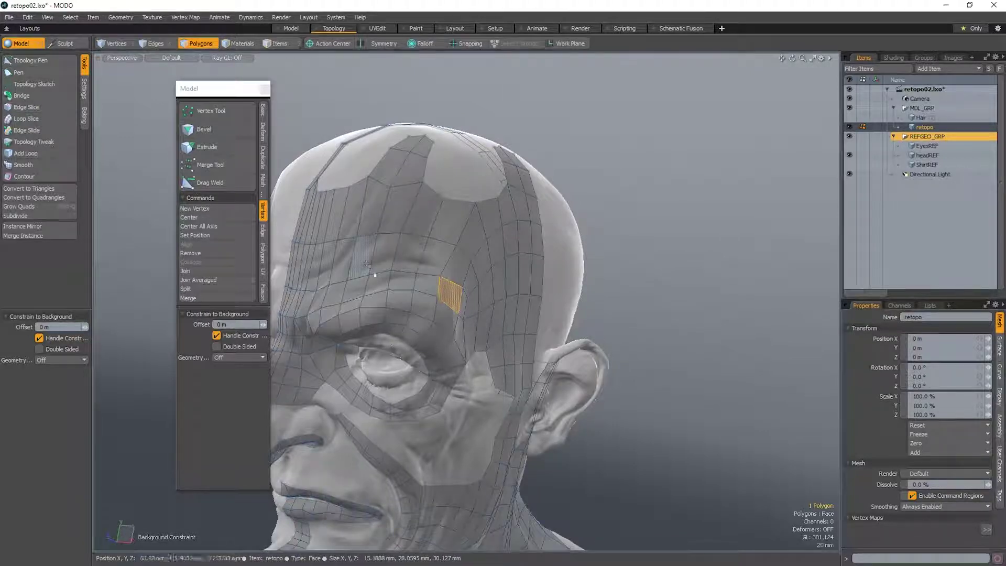
pyautogui.keyDown('shift'); pyautogui.doubleClick(428, 283); pyautogui.keyUp('shift')
pyautogui.keyDown('alt'); pyautogui.moveTo(428, 283); pyautogui.dragTo(406, 269); pyautogui.keyUp('alt')
pyautogui.click(406, 269)
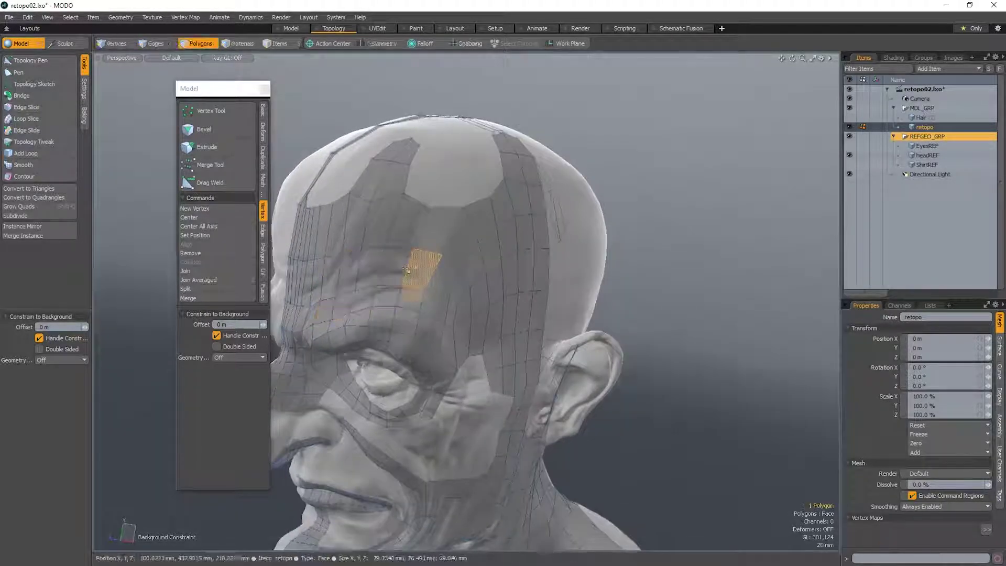
pyautogui.keyDown('shift'); pyautogui.doubleClick(327, 314); pyautogui.keyUp('shift')
pyautogui.keyDown('alt'); pyautogui.moveTo(327, 315); pyautogui.dragTo(401, 303); pyautogui.keyUp('alt')
pyautogui.click(412, 296)
pyautogui.keyDown('shift'); pyautogui.doubleClick(339, 268); pyautogui.keyUp('shift')
pyautogui.click(401, 303)
# - Undo the forehead and temple polygon selections and the mesh subdivision
pyautogui.hotkey('ctrl', 'z')
pyautogui.hotkey('ctrl', 'z')
pyautogui.hotkey('ctrl', 'z')
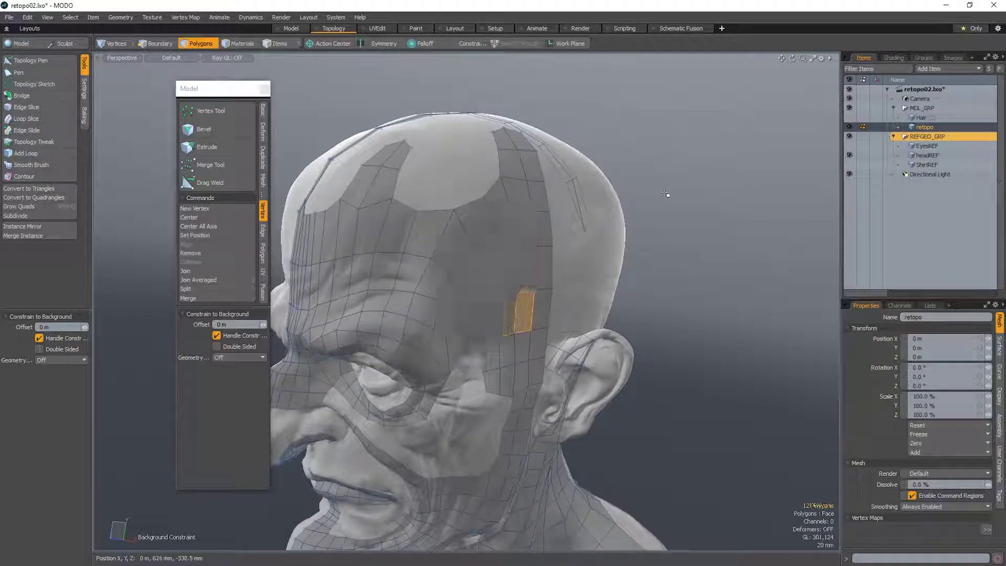
pyautogui.hotkey('ctrl', 'z')
pyautogui.hotkey('ctrl', 'z')
pyautogui.click(667, 182)
pyautogui.keyDown('alt'); pyautogui.moveTo(667, 182); pyautogui.dragTo(519, 289); pyautogui.keyUp('alt')
pyautogui.scroll(-3, 516, 230)
pyautogui.scroll(1, 518, 289)
pyautogui.hotkey('ctrl', '2')
pyautogui.click(519, 260)
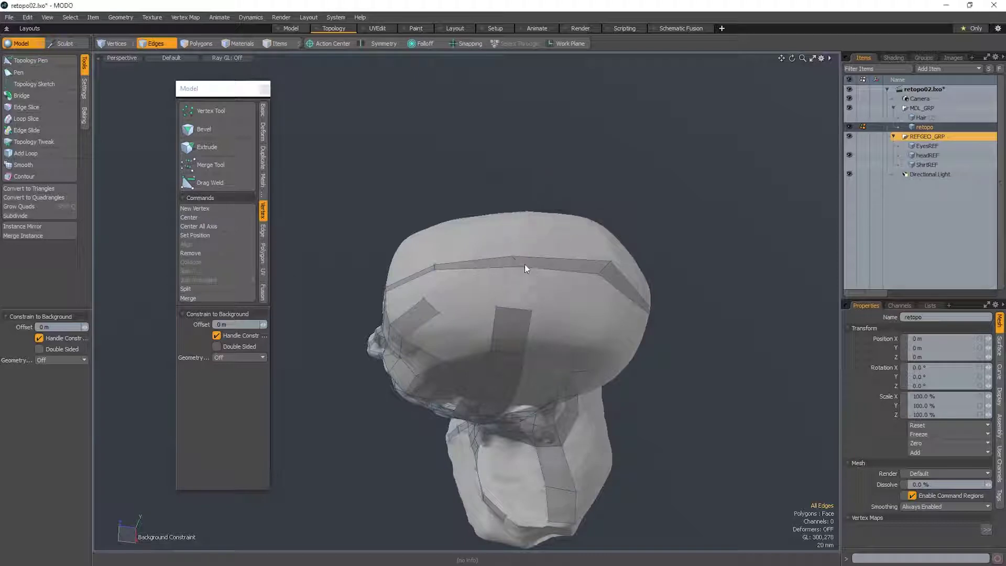
pyautogui.hotkey('ctrl', '1')
pyautogui.click(516, 283)
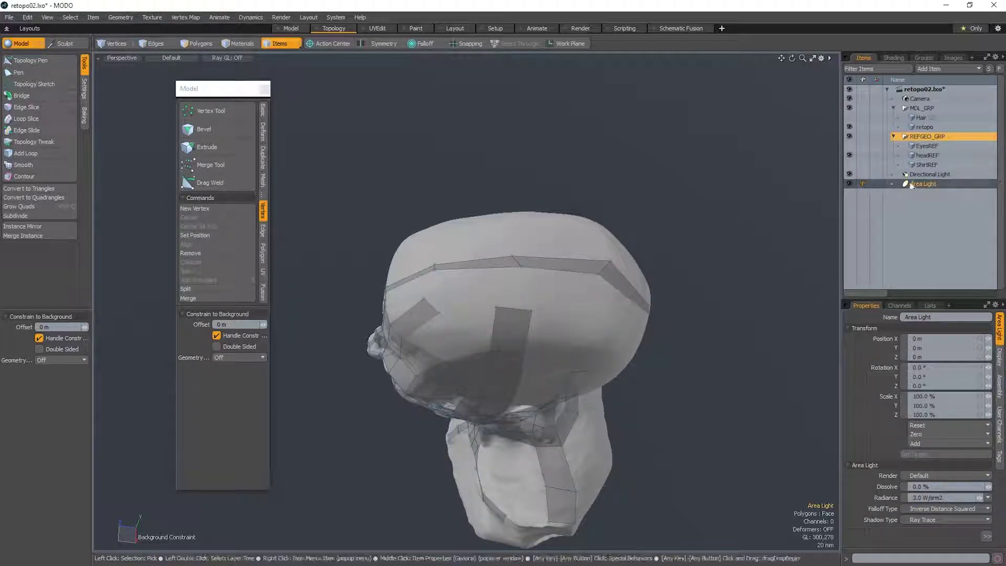
pyautogui.press('Delete')
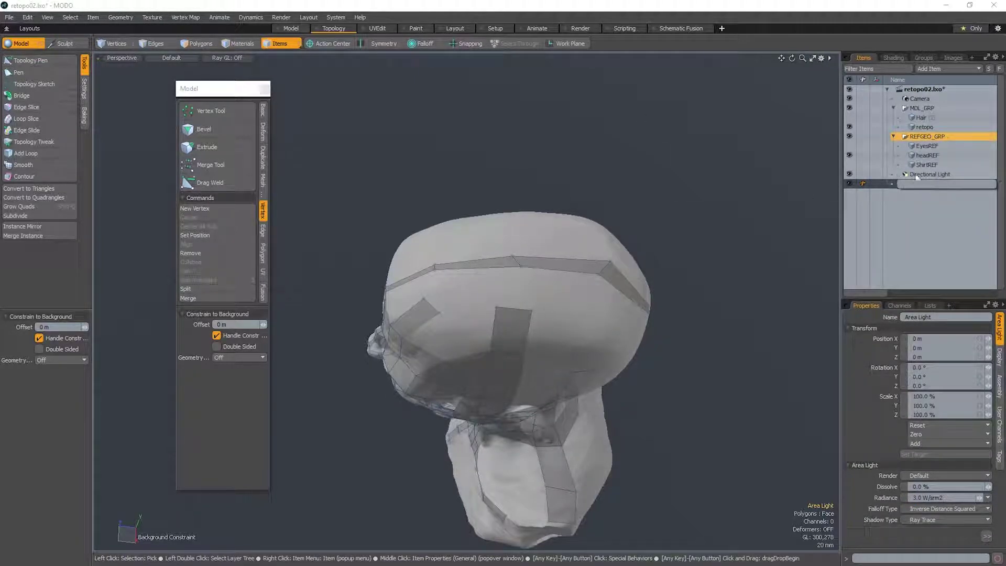
pyautogui.press('Delete')
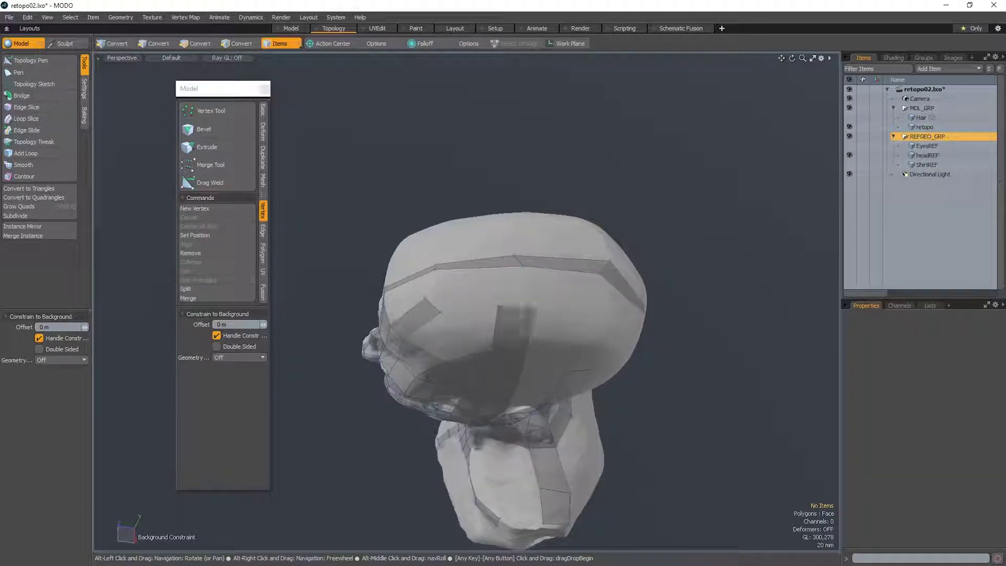
# - Save the scene and activate the Topology Pen
pyautogui.scroll(2, 532, 315)
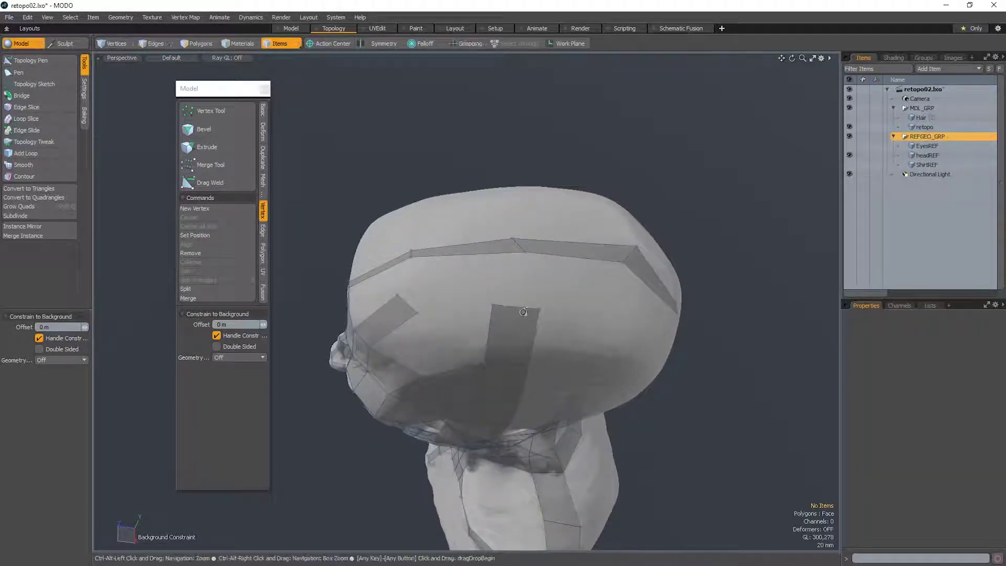
pyautogui.keyDown('alt'); pyautogui.moveTo(531, 311); pyautogui.dragTo(517, 318); pyautogui.keyUp('alt')
pyautogui.hotkey('ctrl', 's')
pyautogui.hotkey('ctrl', 'space')
pyautogui.click(518, 255)
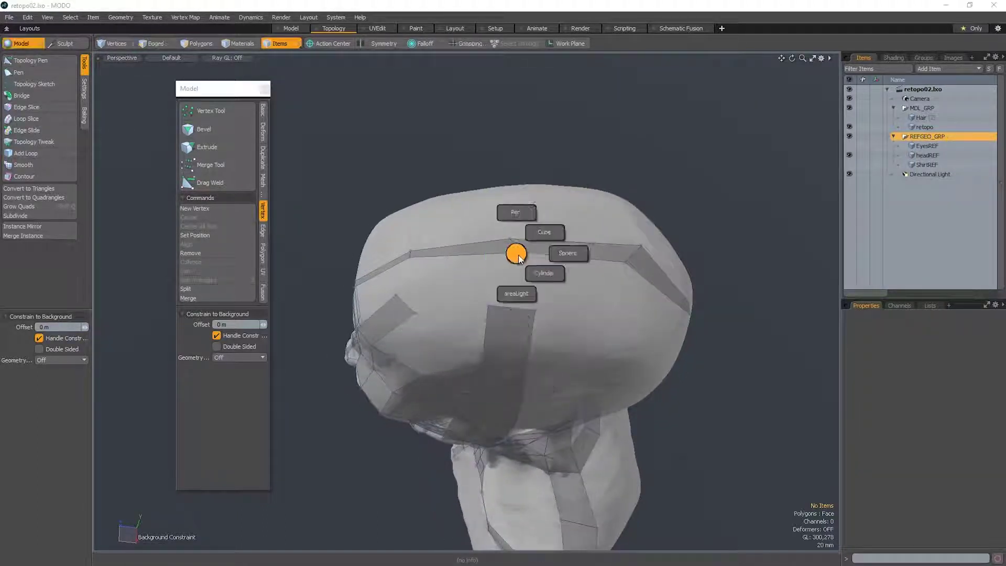
pyautogui.click(515, 211)
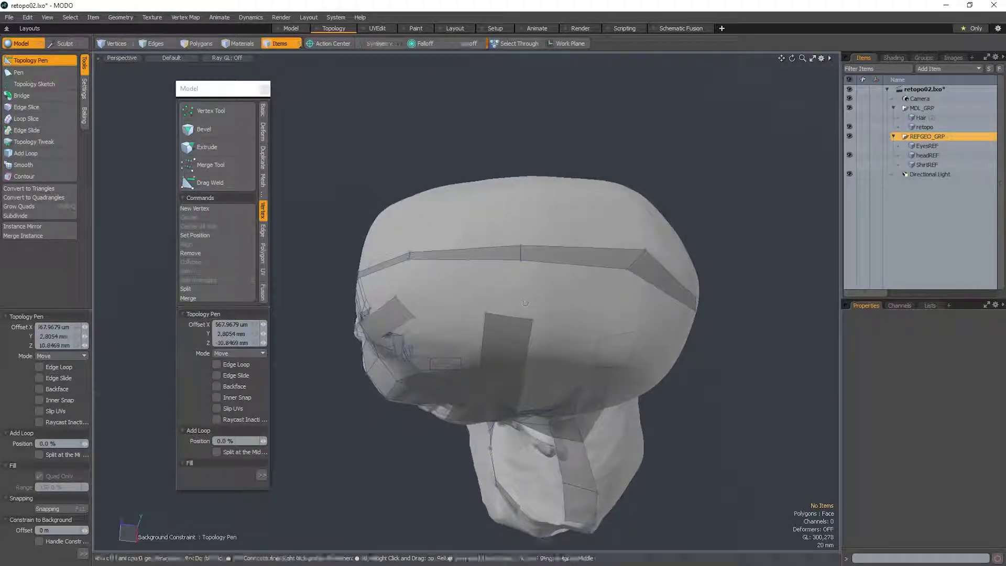
# - Extend polygons from the temple back along the side of the head, above the ear and the strip behind it
pyautogui.moveTo(511, 300)
pyautogui.keyDown('alt'); pyautogui.mouseDown()
pyautogui.moveTo(505, 270)
pyautogui.moveTo(528, 160)
pyautogui.mouseUp(); pyautogui.keyUp('alt')
pyautogui.moveTo(529, 435)
pyautogui.keyDown('alt'); pyautogui.mouseDown()
pyautogui.moveTo(538, 350)
pyautogui.moveTo(517, 307)
pyautogui.moveTo(570, 320)
pyautogui.mouseUp(); pyautogui.keyUp('alt')
pyautogui.keyDown('alt'); pyautogui.moveTo(570, 321); pyautogui.dragTo(549, 364); pyautogui.keyUp('alt')
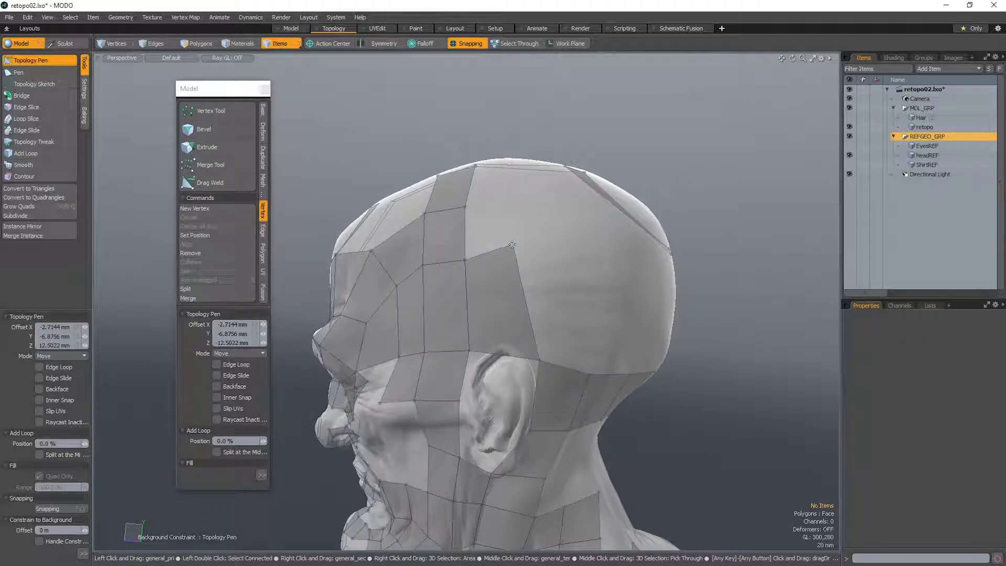
pyautogui.keyDown('alt'); pyautogui.moveTo(522, 347); pyautogui.dragTo(610, 347); pyautogui.keyUp('alt')
pyautogui.moveTo(515, 326)
pyautogui.keyDown('alt'); pyautogui.mouseDown()
pyautogui.moveTo(423, 346)
pyautogui.moveTo(461, 343)
pyautogui.moveTo(534, 299)
pyautogui.moveTo(561, 315)
pyautogui.moveTo(573, 301)
pyautogui.moveTo(516, 308)
pyautogui.mouseUp(); pyautogui.keyUp('alt')
pyautogui.scroll(2, 487, 331)
pyautogui.scroll(-2, 573, 299)
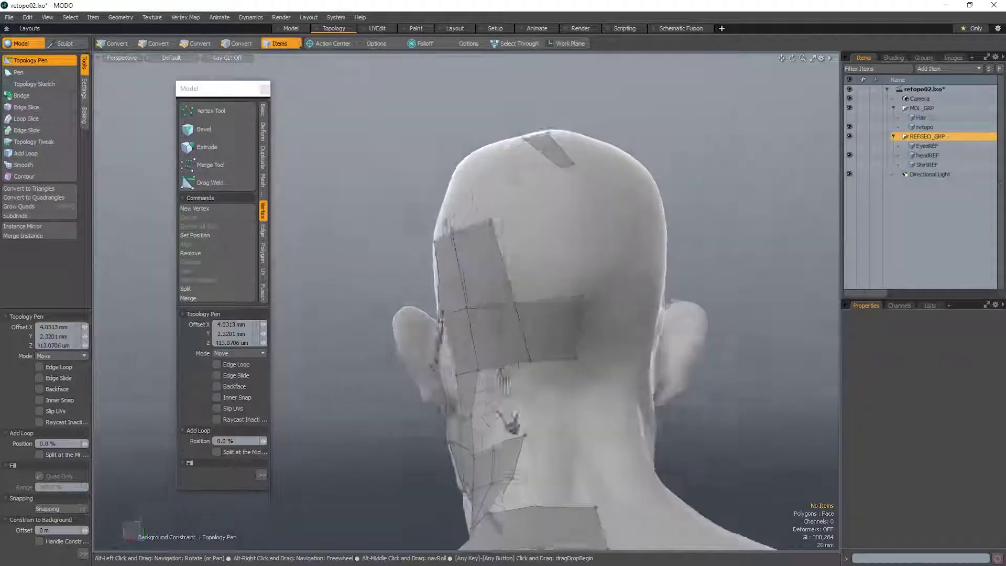
# - Extend the ear-level strip at the back of the head upward beside the midline and fit it to the side polygons
pyautogui.keyDown('alt'); pyautogui.moveTo(488, 254); pyautogui.dragTo(487, 275); pyautogui.keyUp('alt')
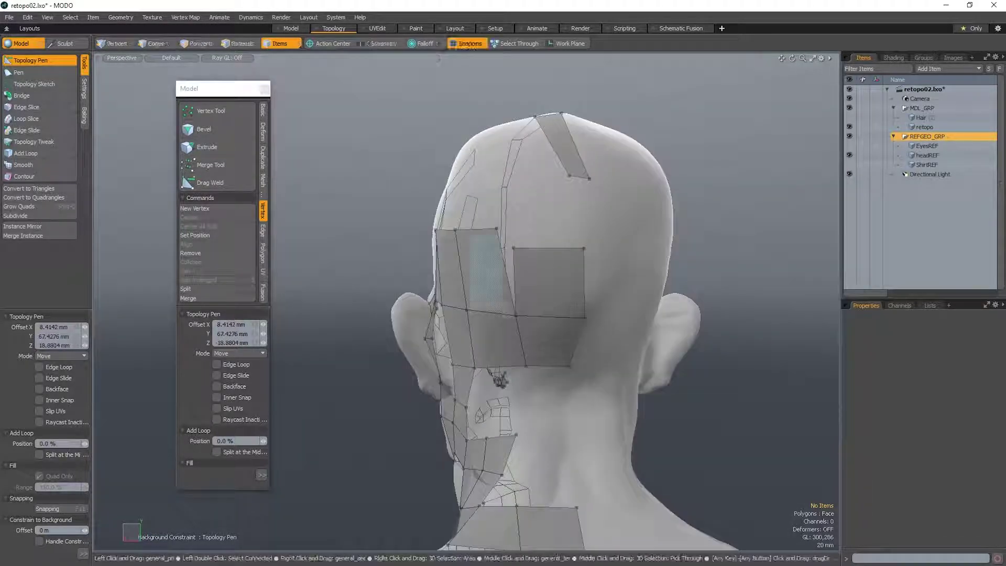
pyautogui.keyDown('alt'); pyautogui.moveTo(498, 379); pyautogui.dragTo(597, 326); pyautogui.keyUp('alt')
pyautogui.scroll(2, 462, 322)
pyautogui.keyDown('alt'); pyautogui.moveTo(463, 321); pyautogui.dragTo(343, 360); pyautogui.keyUp('alt')
pyautogui.scroll(-2, 409, 299)
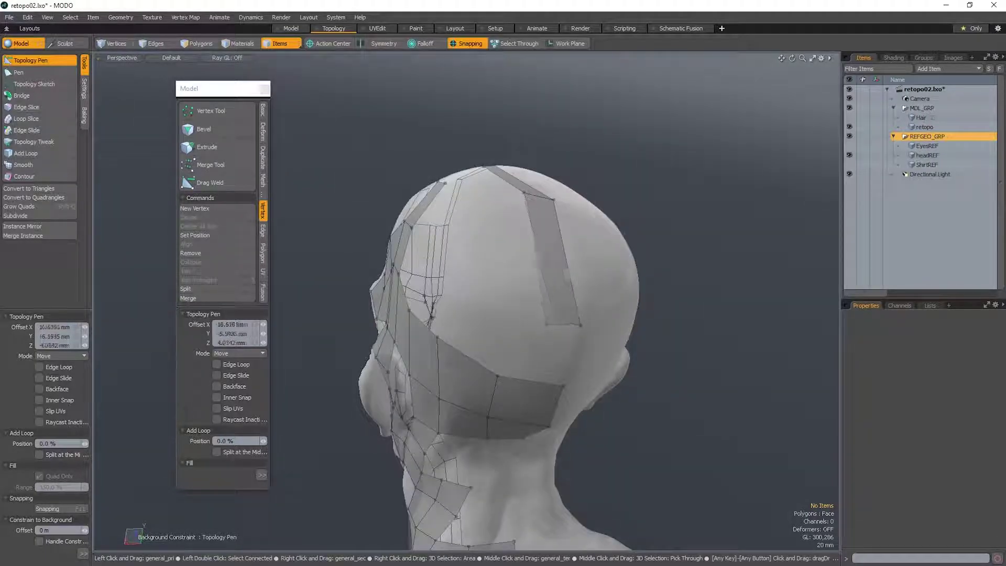
# - Extend the strip above the ear up to the crown and join it to the centreline strip with matching edge loops
pyautogui.moveTo(532, 320); pyautogui.dragTo(507, 318)
pyautogui.keyDown('alt'); pyautogui.moveTo(508, 318); pyautogui.dragTo(478, 270); pyautogui.keyUp('alt')
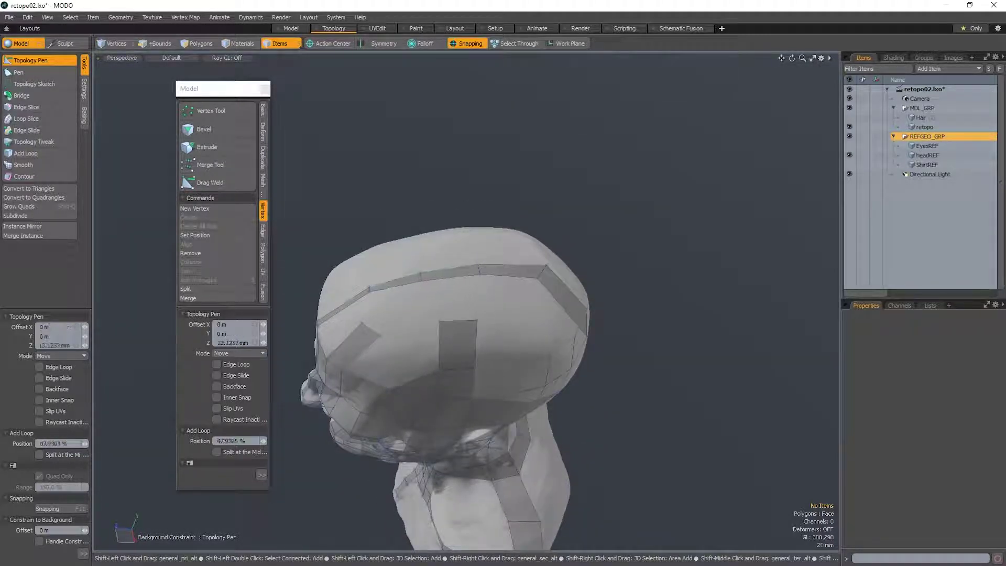
pyautogui.keyDown('alt'); pyautogui.moveTo(417, 309); pyautogui.dragTo(559, 390); pyautogui.keyUp('alt')
pyautogui.keyDown('ctrl'); pyautogui.keyDown('alt'); pyautogui.moveTo(433, 384); pyautogui.dragTo(555, 367); pyautogui.keyUp('alt'); pyautogui.keyUp('ctrl')
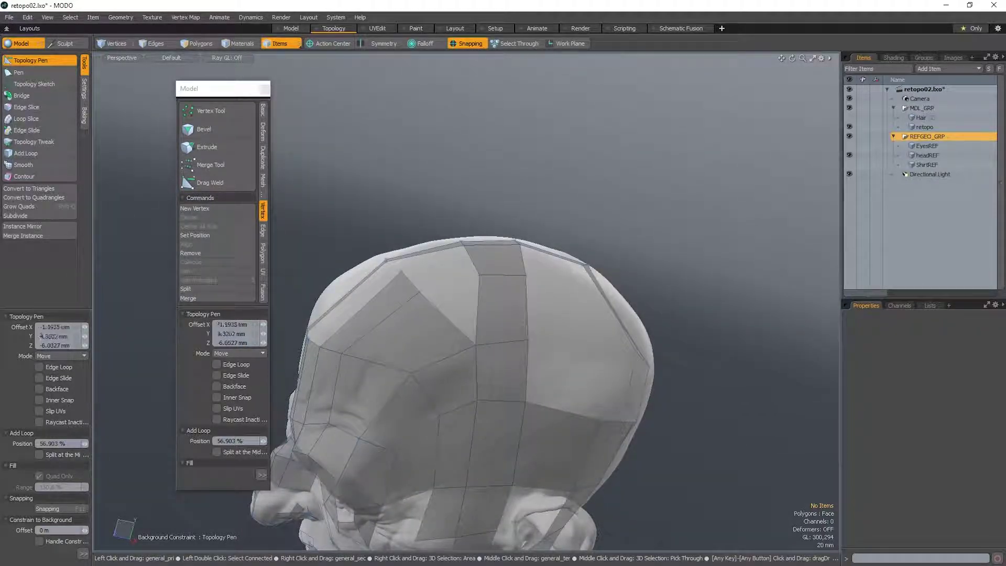
# - Merge the front corner of the crown polygons into the next centreline vertex and add a loop meeting the forehead strip
pyautogui.keyDown('alt'); pyautogui.moveTo(555, 367); pyautogui.dragTo(451, 335); pyautogui.keyUp('alt')
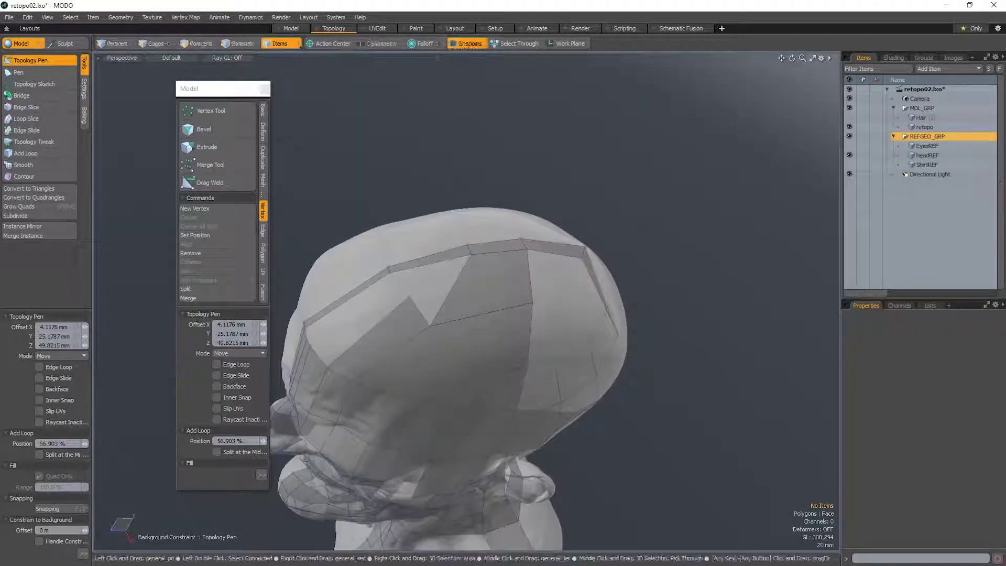
pyautogui.moveTo(467, 249); pyautogui.dragTo(387, 269)
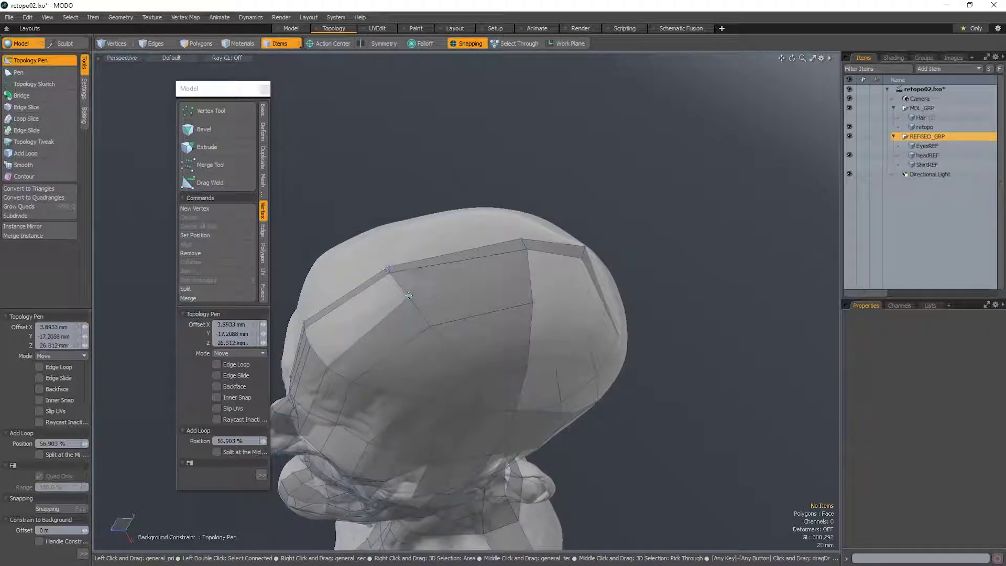
pyautogui.keyDown('ctrl'); pyautogui.click(408, 297); pyautogui.keyUp('ctrl')
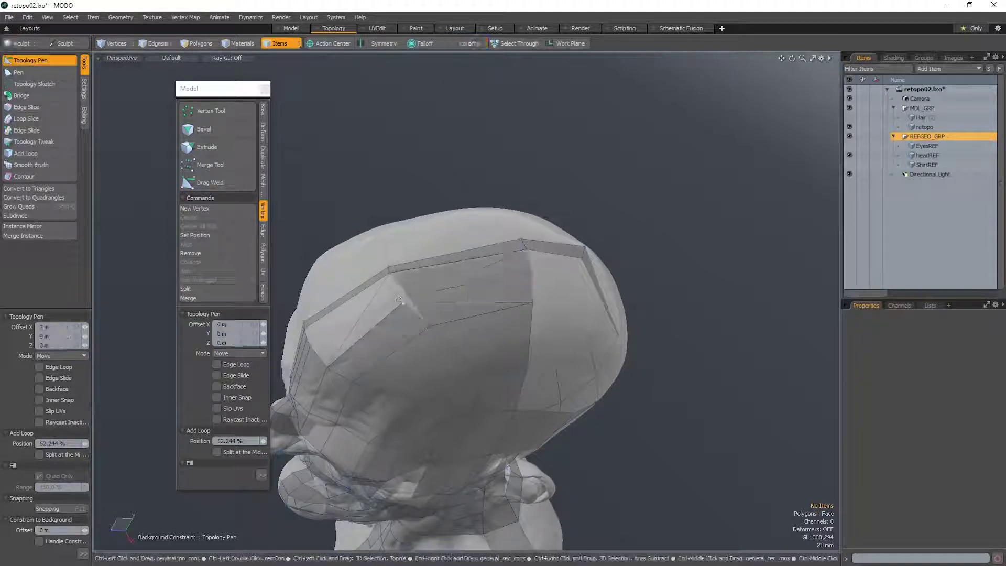
pyautogui.keyDown('alt'); pyautogui.moveTo(461, 367); pyautogui.dragTo(503, 356); pyautogui.keyUp('alt')
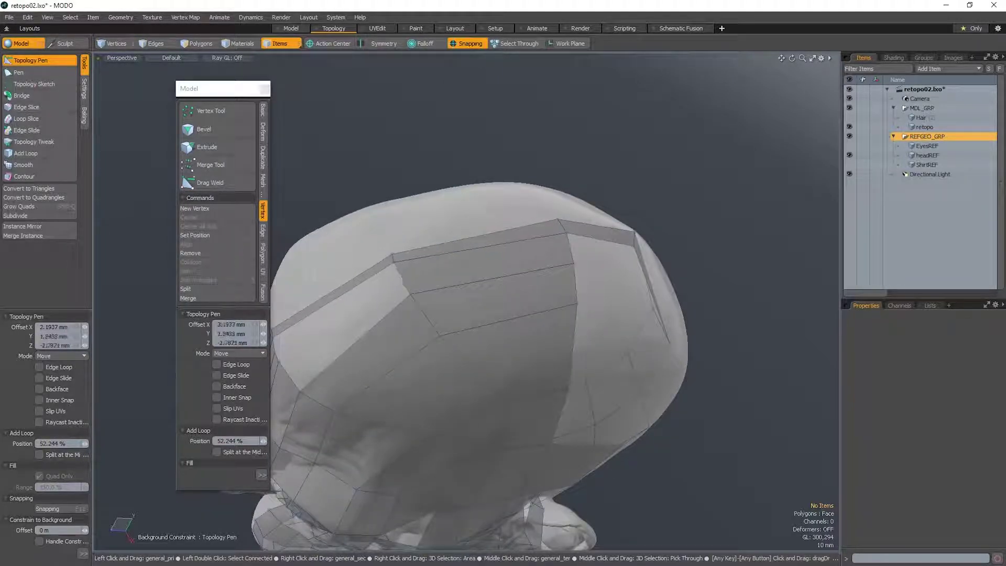
# - Extend polygons up the side of the head above the ear toward the crown strip, forming the next row of quads
pyautogui.keyDown('alt'); pyautogui.moveTo(416, 291); pyautogui.dragTo(500, 344); pyautogui.keyUp('alt')
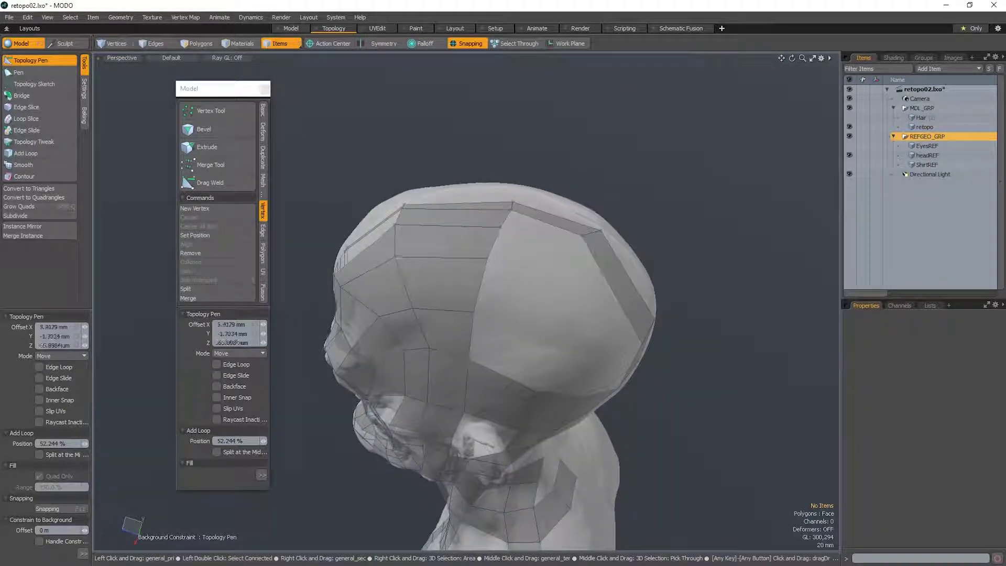
pyautogui.keyDown('alt'); pyautogui.moveTo(481, 277); pyautogui.dragTo(613, 411); pyautogui.keyUp('alt')
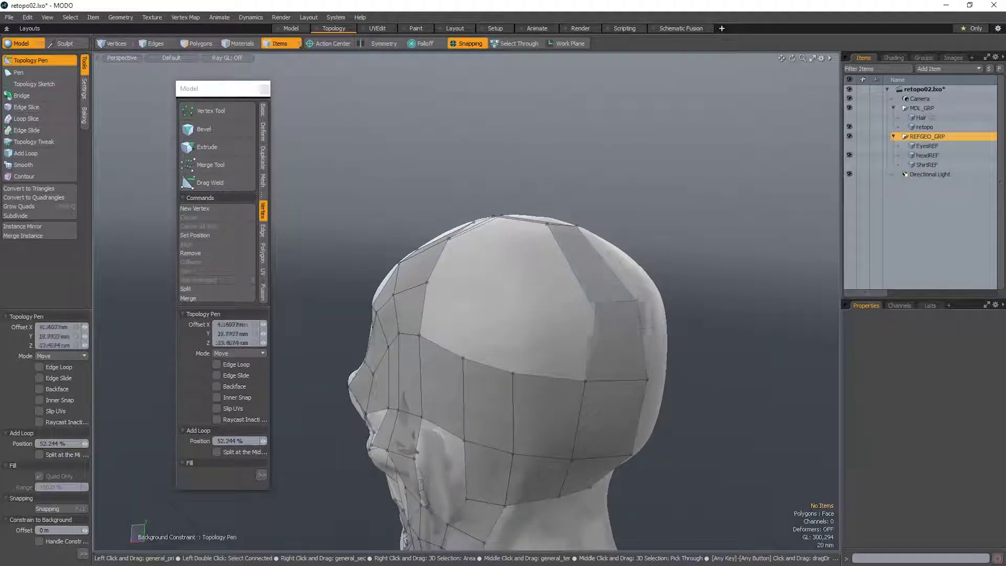
pyautogui.keyDown('alt'); pyautogui.moveTo(603, 314); pyautogui.dragTo(409, 435); pyautogui.keyUp('alt')
pyautogui.moveTo(513, 306)
pyautogui.keyDown('alt'); pyautogui.mouseDown()
pyautogui.moveTo(674, 274)
pyautogui.moveTo(527, 311)
pyautogui.moveTo(543, 300)
pyautogui.mouseUp(); pyautogui.keyUp('alt')
pyautogui.keyDown('shift'); pyautogui.moveTo(507, 330); pyautogui.dragTo(478, 268); pyautogui.keyUp('shift')
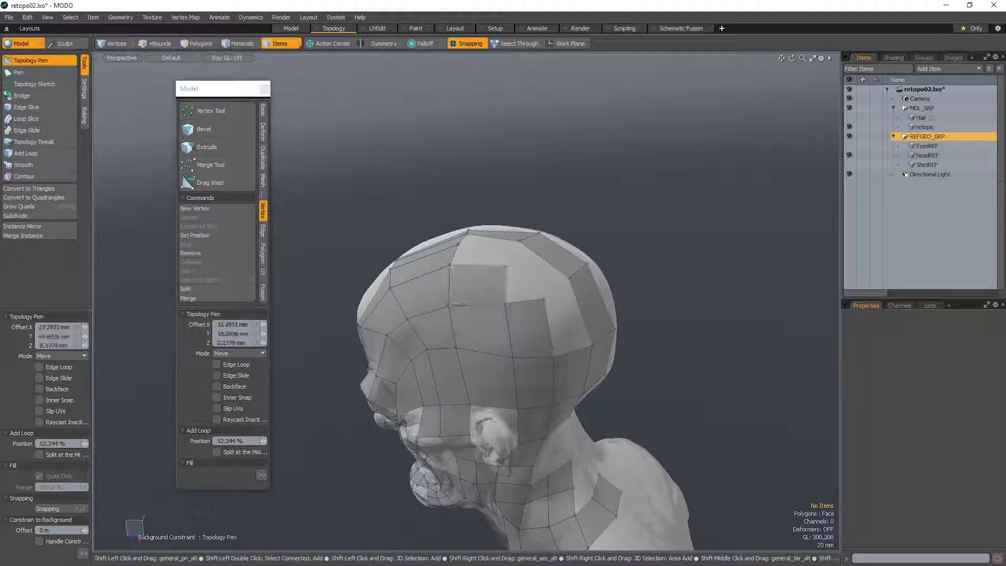
pyautogui.keyDown('shift'); pyautogui.moveTo(523, 303); pyautogui.dragTo(525, 270); pyautogui.keyUp('shift')
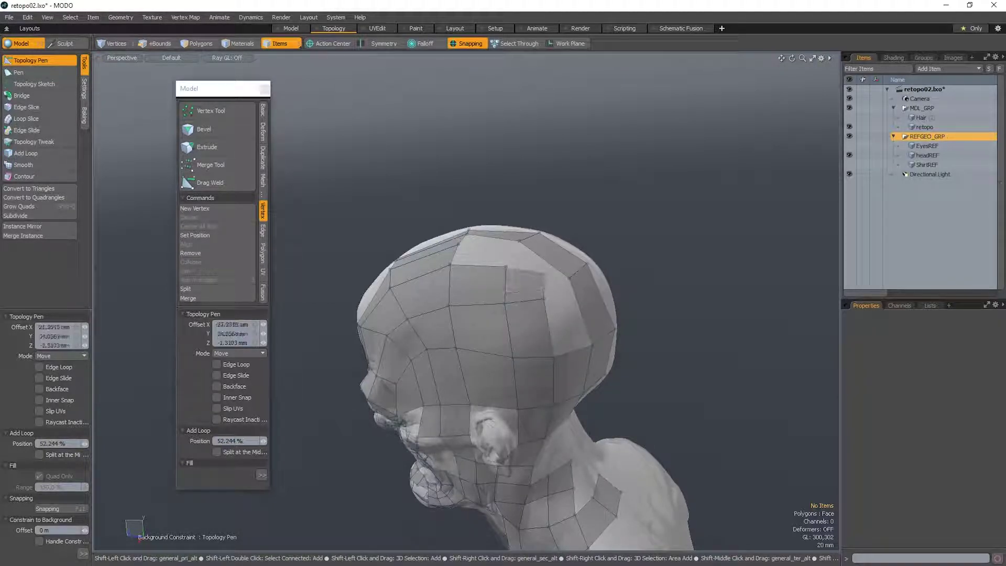
# - Join the upper side-of-head polygons to the crown strip, filling the gap behind them and adding a matching edge loop
pyautogui.keyDown('alt'); pyautogui.moveTo(471, 247); pyautogui.dragTo(470, 270); pyautogui.keyUp('alt')
pyautogui.keyDown('alt'); pyautogui.moveTo(470, 270); pyautogui.dragTo(460, 264); pyautogui.keyUp('alt')
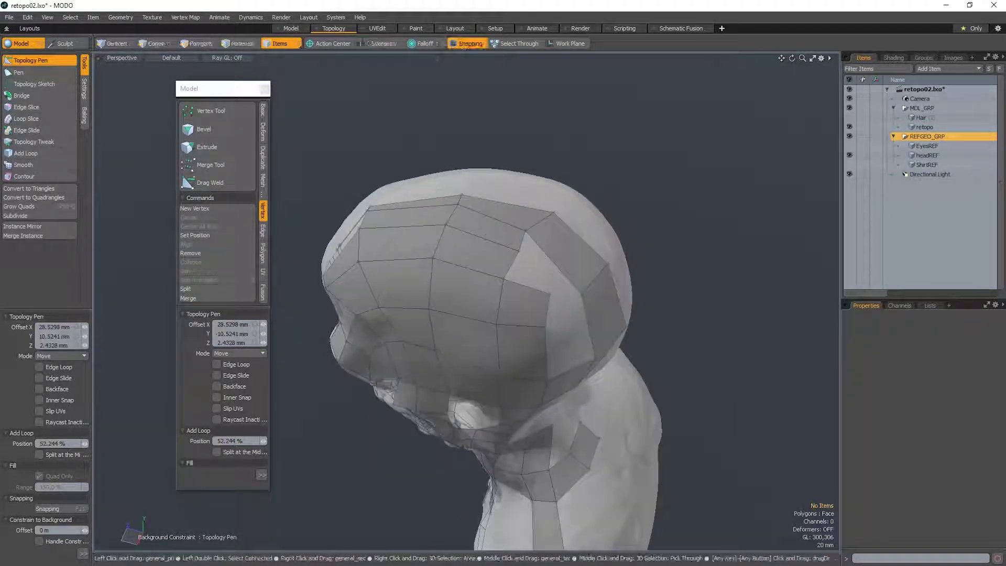
pyautogui.keyDown('alt'); pyautogui.moveTo(534, 271); pyautogui.dragTo(494, 261); pyautogui.keyUp('alt')
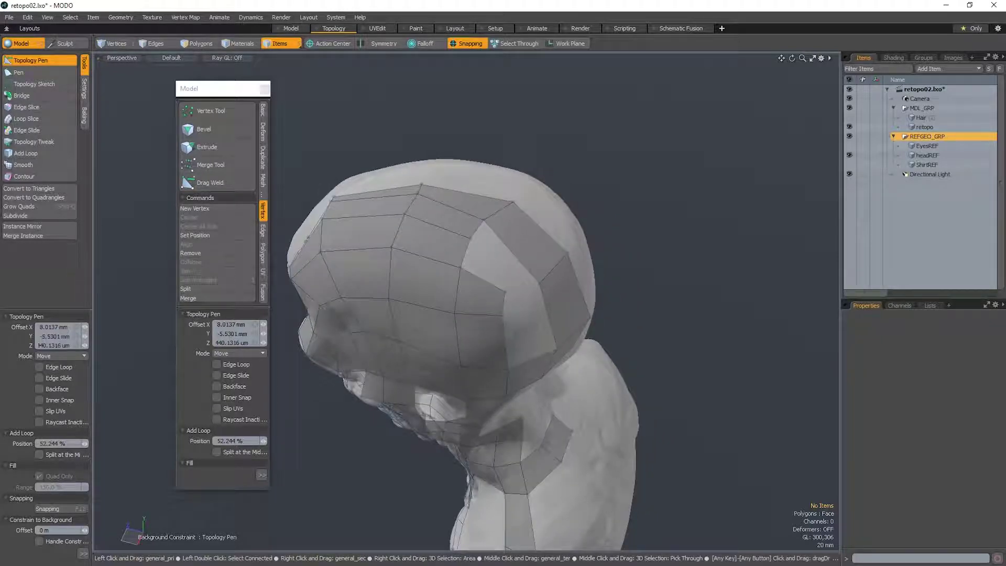
pyautogui.moveTo(667, 208)
pyautogui.keyDown('alt'); pyautogui.mouseDown()
pyautogui.moveTo(557, 231)
pyautogui.moveTo(520, 277)
pyautogui.moveTo(505, 214)
pyautogui.mouseUp(); pyautogui.keyUp('alt')
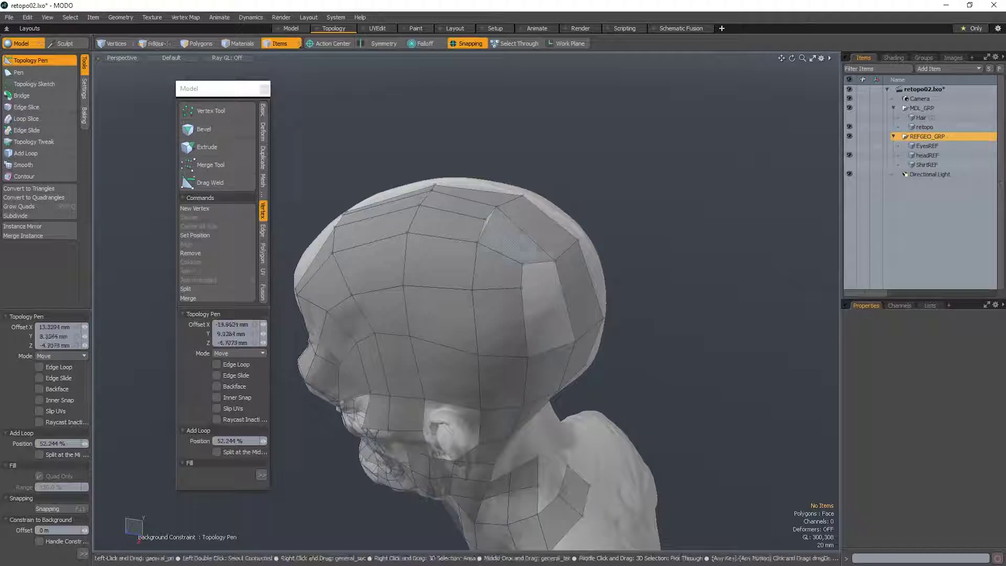
pyautogui.keyDown('alt'); pyautogui.moveTo(505, 254); pyautogui.dragTo(503, 264); pyautogui.keyUp('alt')
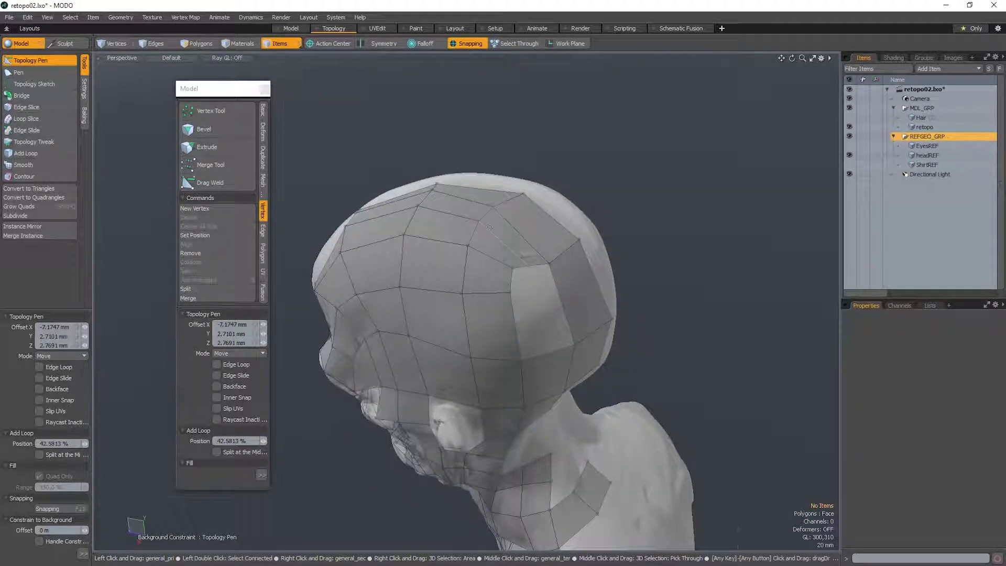
# - Add an edge loop across the back-of-head strip and fill the remaining gap between it and the side polygons
pyautogui.keyDown('alt'); pyautogui.moveTo(488, 227); pyautogui.dragTo(504, 305); pyautogui.keyUp('alt')
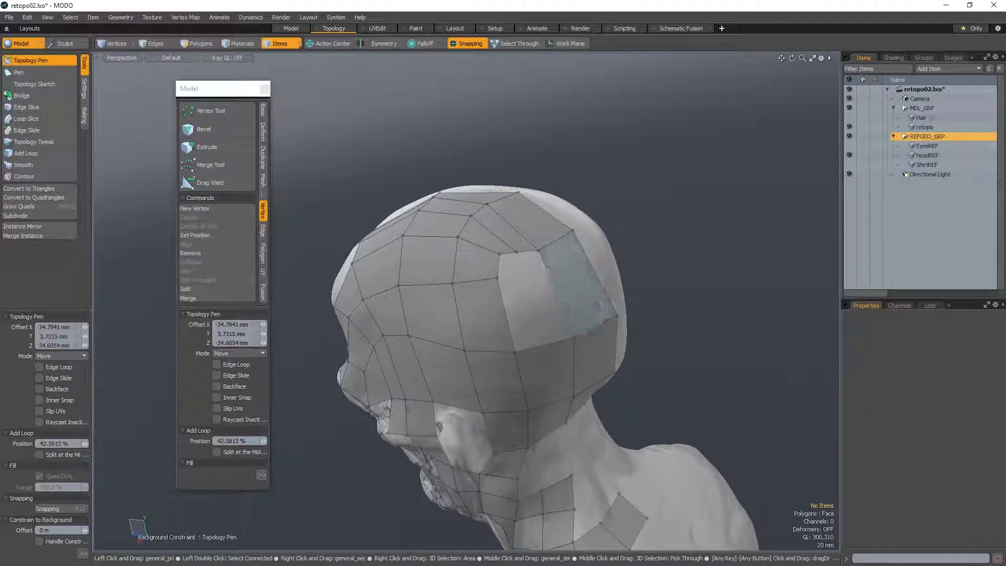
pyautogui.moveTo(558, 282); pyautogui.dragTo(555, 273)
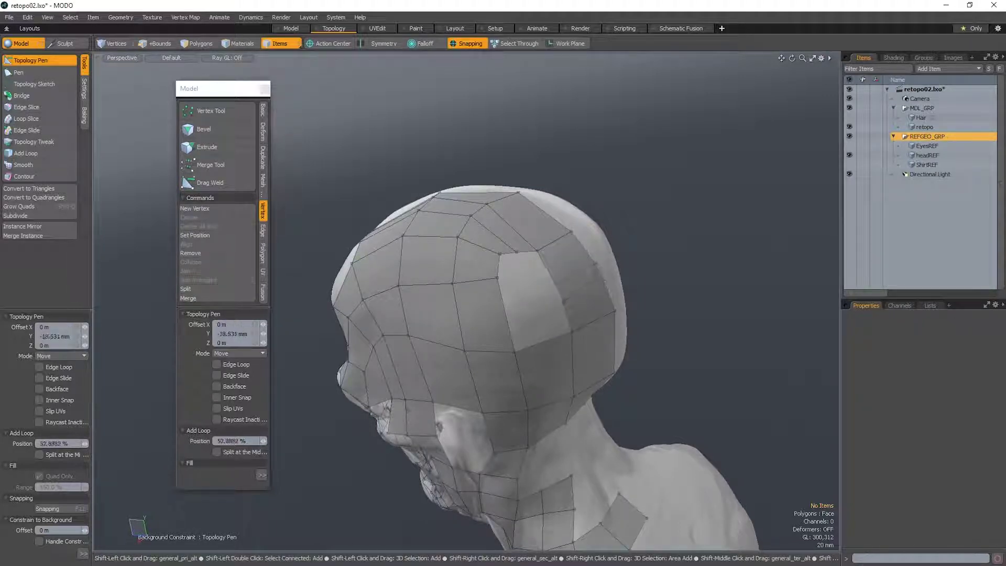
pyautogui.keyDown('shift'); pyautogui.moveTo(529, 285); pyautogui.dragTo(502, 295); pyautogui.keyUp('shift')
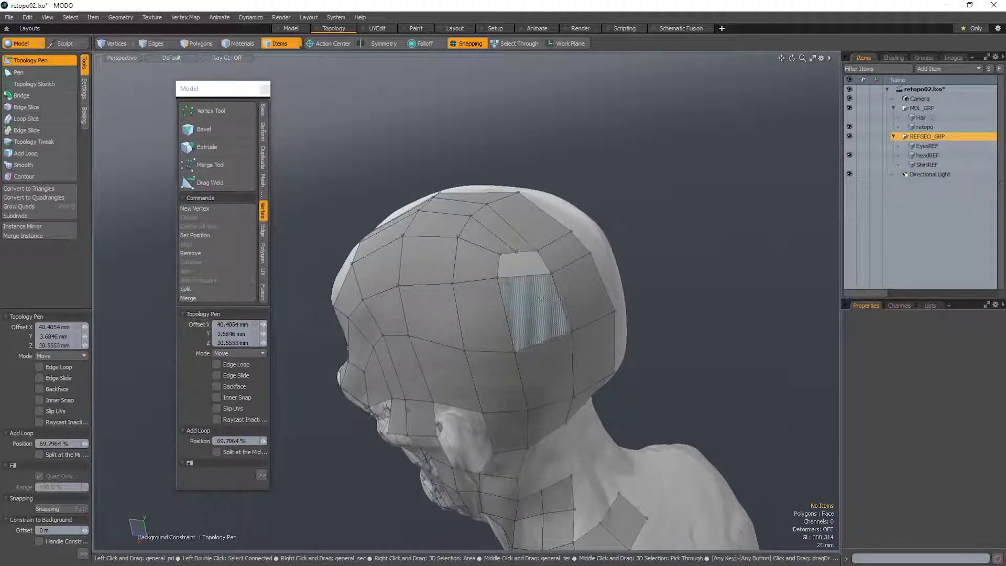
pyautogui.keyDown('alt'); pyautogui.moveTo(582, 356); pyautogui.dragTo(373, 459); pyautogui.keyUp('alt')
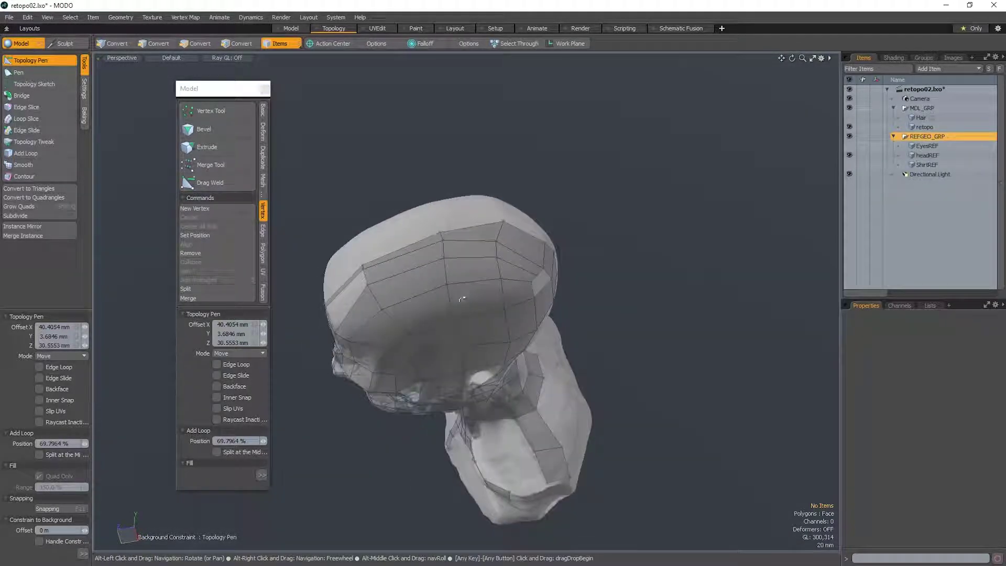
pyautogui.keyDown('alt'); pyautogui.moveTo(462, 299); pyautogui.dragTo(439, 350); pyautogui.keyUp('alt')
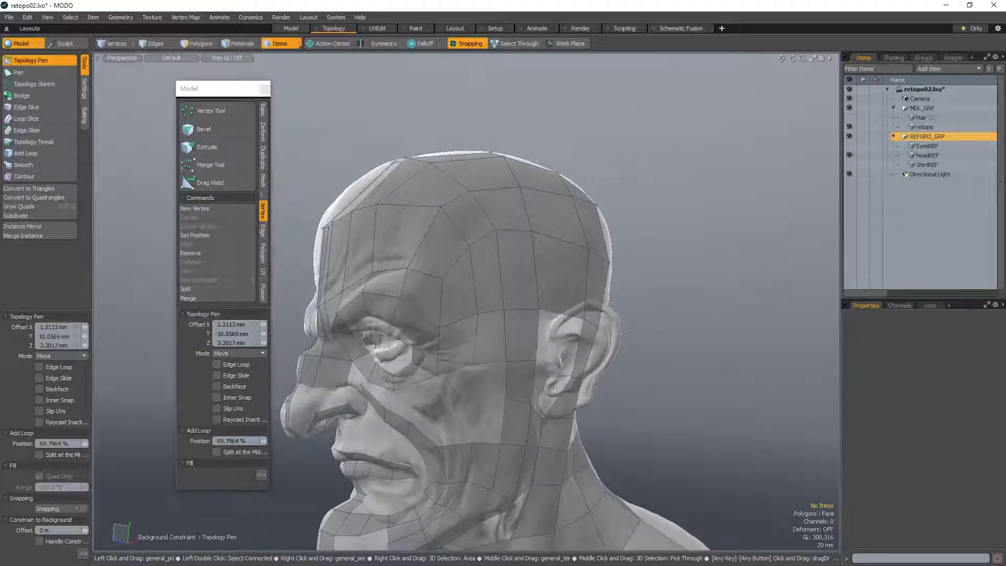
# - Extend polygons over the top and rear of the nostril wing and fit their vertices to the sculpt
pyautogui.keyDown('alt'); pyautogui.moveTo(439, 374); pyautogui.dragTo(380, 304); pyautogui.keyUp('alt')
pyautogui.keyDown('alt'); pyautogui.moveTo(380, 304); pyautogui.dragTo(419, 285); pyautogui.keyUp('alt')
pyautogui.hotkey('ctrl', 'z')
pyautogui.keyDown('shift'); pyautogui.moveTo(368, 350); pyautogui.dragTo(410, 318); pyautogui.keyUp('shift')
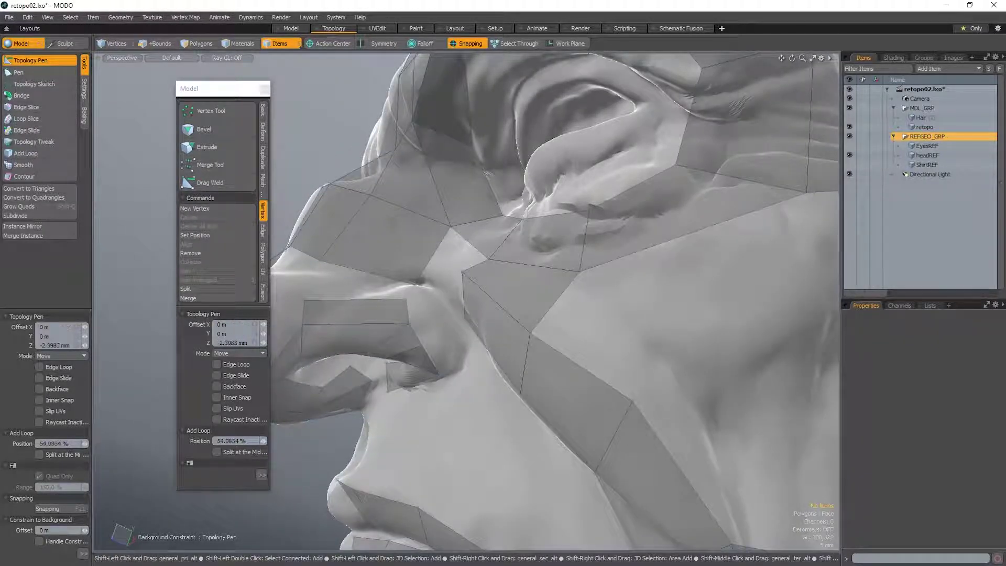
pyautogui.keyDown('alt'); pyautogui.moveTo(424, 333); pyautogui.dragTo(419, 329); pyautogui.keyUp('alt')
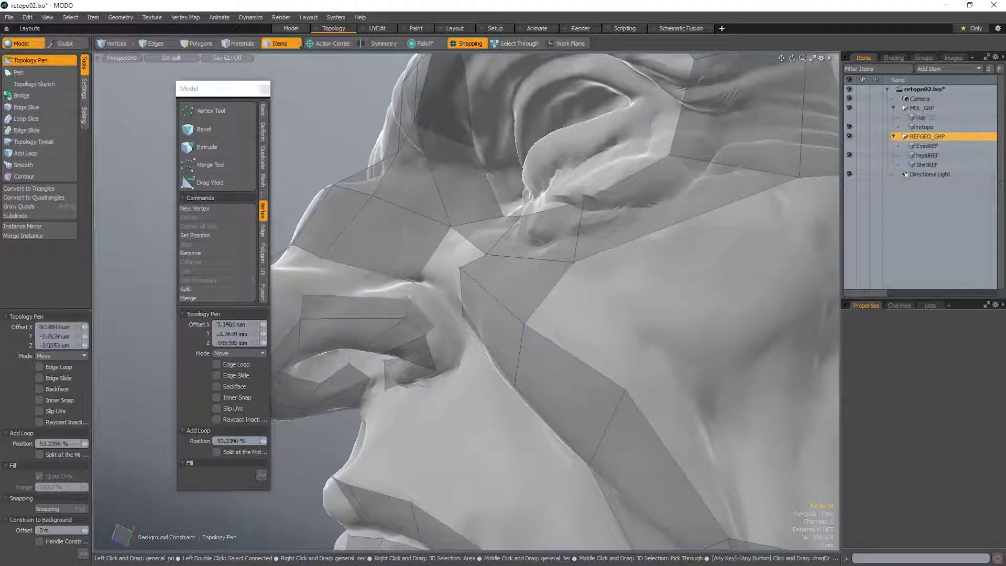
pyautogui.keyDown('alt'); pyautogui.moveTo(524, 323); pyautogui.dragTo(502, 278); pyautogui.keyUp('alt')
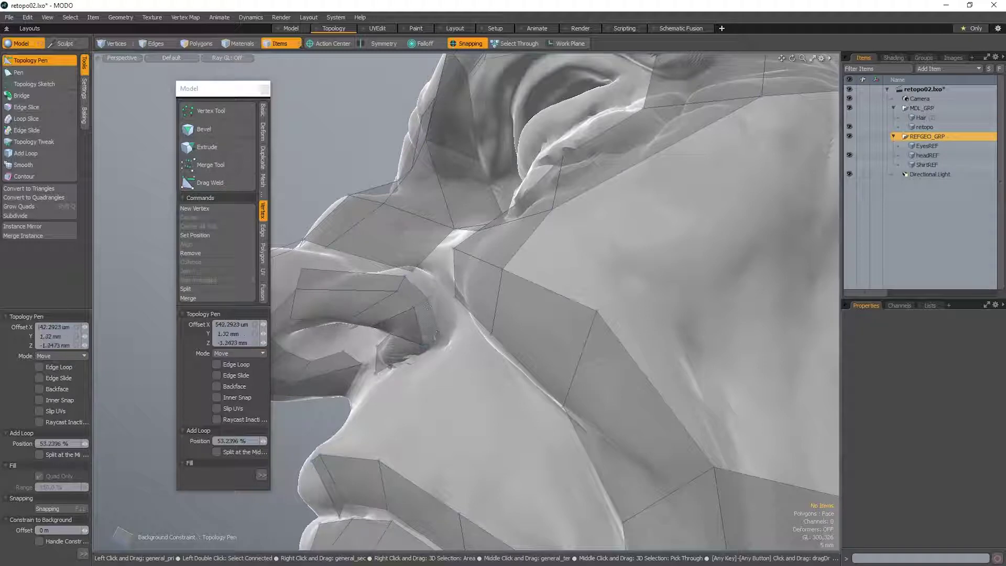
# - Wrap the nostril strip around the rear underside of the wing and add edge loops across it
pyautogui.keyDown('alt'); pyautogui.moveTo(426, 306); pyautogui.dragTo(472, 314); pyautogui.keyUp('alt')
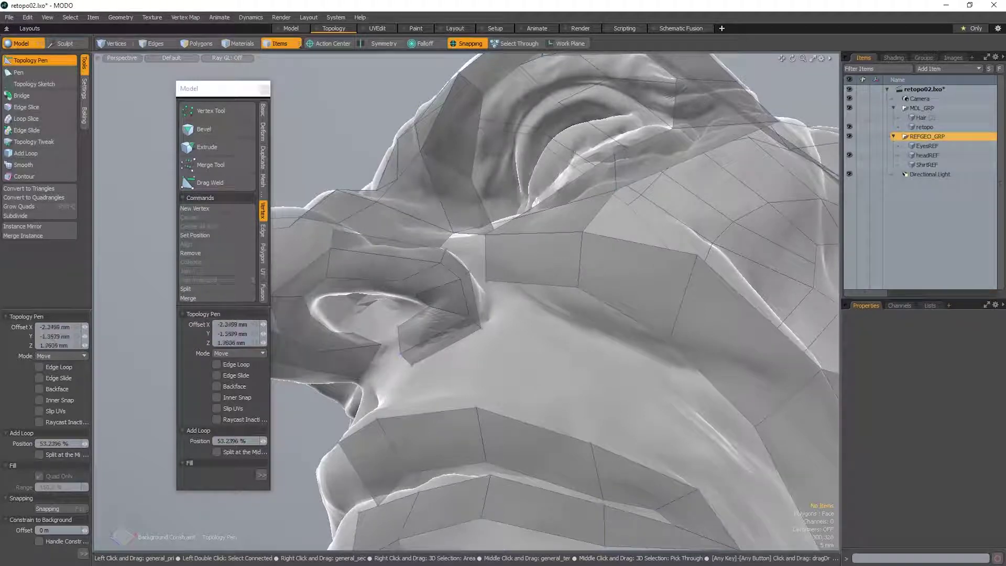
pyautogui.keyDown('alt'); pyautogui.moveTo(461, 327); pyautogui.dragTo(465, 401); pyautogui.keyUp('alt')
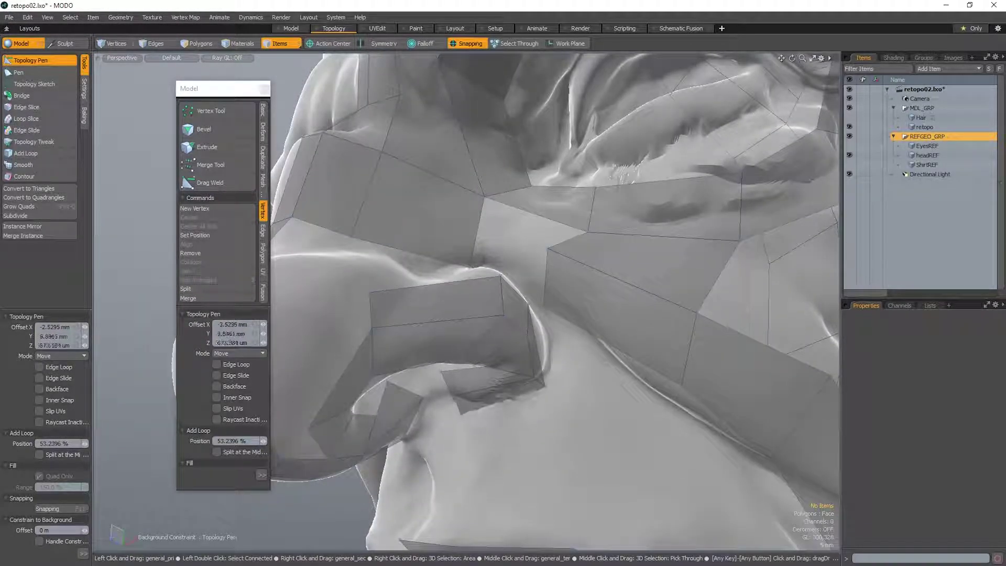
pyautogui.keyDown('alt'); pyautogui.moveTo(487, 370); pyautogui.dragTo(516, 343); pyautogui.keyUp('alt')
pyautogui.keyDown('shift'); pyautogui.moveTo(463, 380); pyautogui.dragTo(449, 356); pyautogui.keyUp('shift')
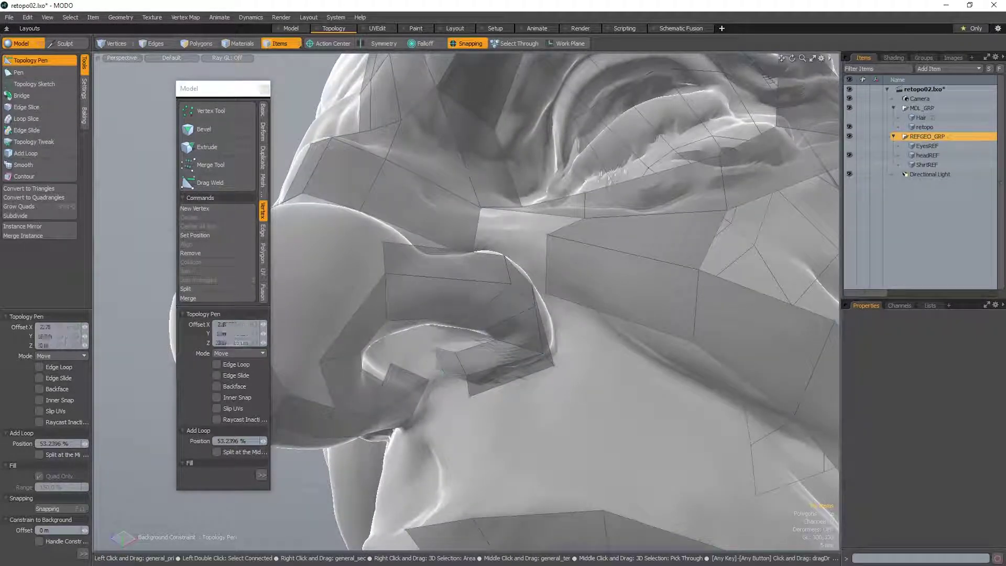
pyautogui.keyDown('alt'); pyautogui.moveTo(403, 401); pyautogui.dragTo(511, 298); pyautogui.keyUp('alt')
pyautogui.moveTo(517, 366)
pyautogui.keyDown('shift'); pyautogui.mouseDown()
pyautogui.moveTo(539, 385)
pyautogui.moveTo(526, 381)
pyautogui.mouseUp(); pyautogui.keyUp('shift')
pyautogui.scroll(2, 527, 379)
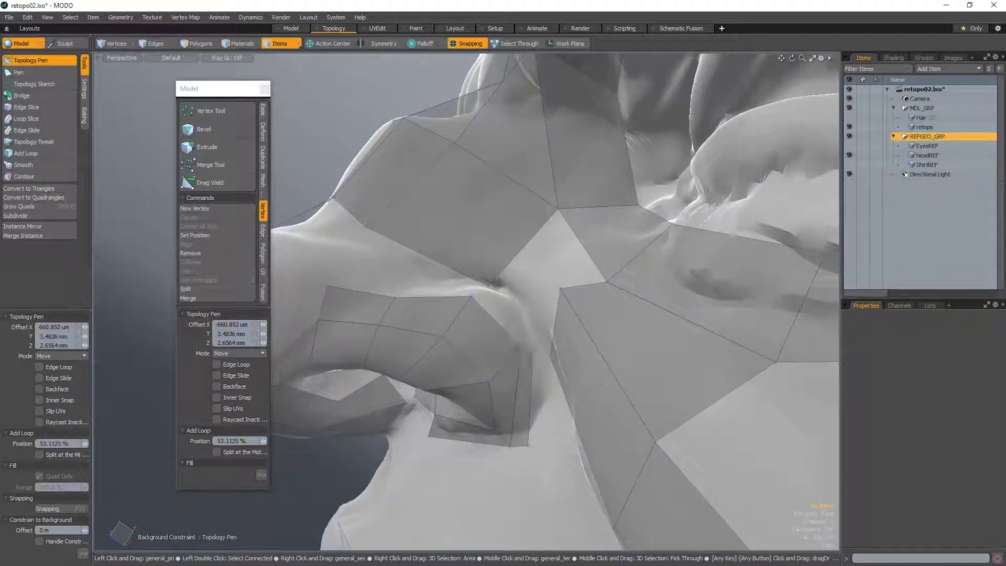
# - Close the open corner at the rear of the nostril wing and extend a row of polygons along its upper edge
pyautogui.moveTo(518, 344); pyautogui.dragTo(504, 375)
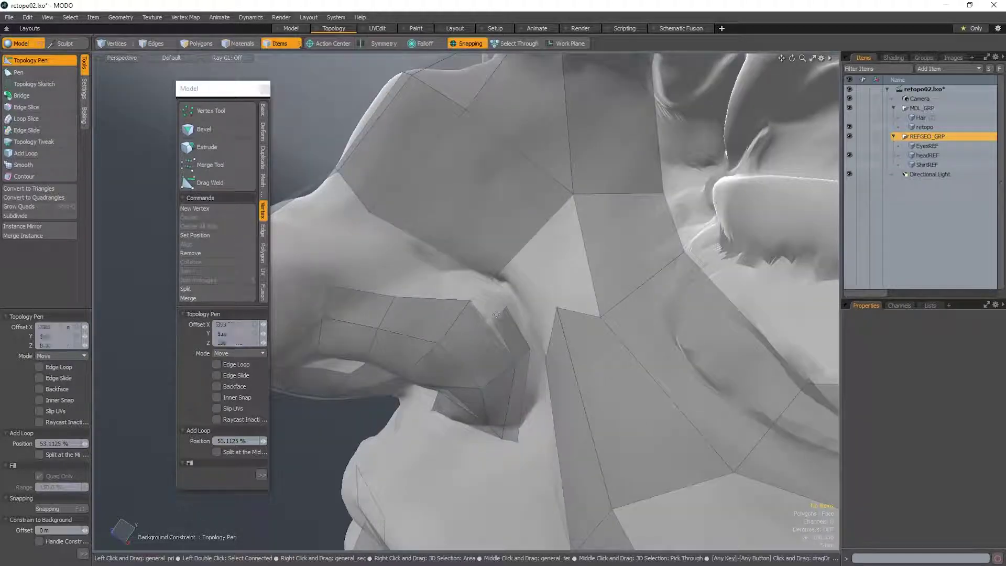
pyautogui.moveTo(503, 307); pyautogui.dragTo(485, 295)
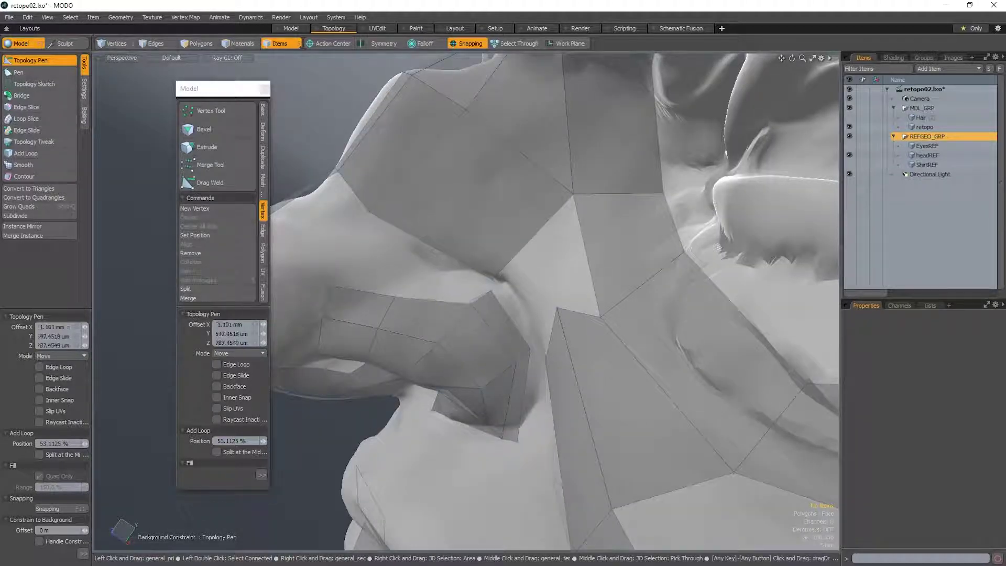
pyautogui.scroll(-3, 486, 297)
pyautogui.hotkey('ctrl', 'z')
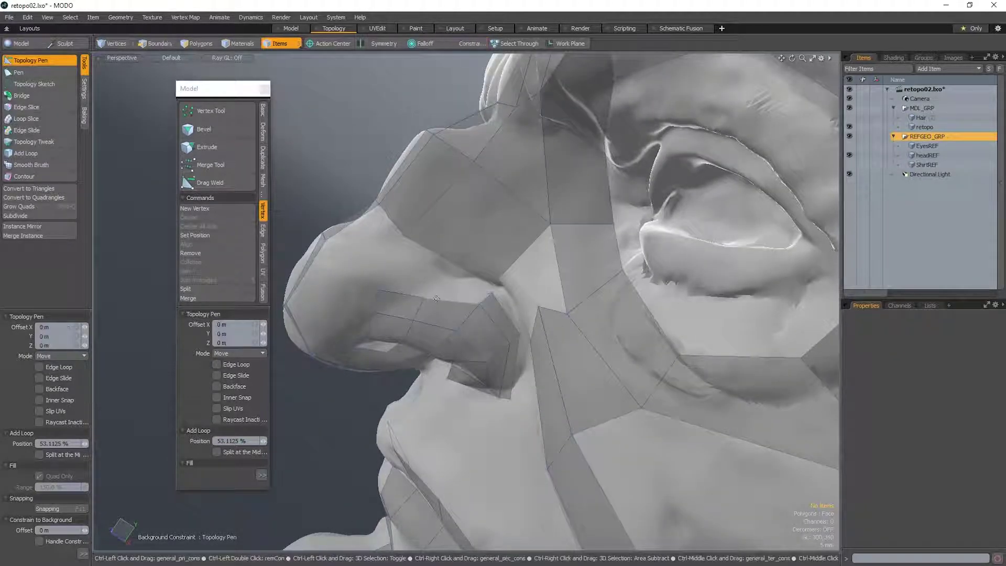
pyautogui.keyDown('shift'); pyautogui.moveTo(451, 301); pyautogui.dragTo(383, 281); pyautogui.keyUp('shift')
pyautogui.keyDown('alt'); pyautogui.moveTo(403, 382); pyautogui.dragTo(388, 335); pyautogui.keyUp('alt')
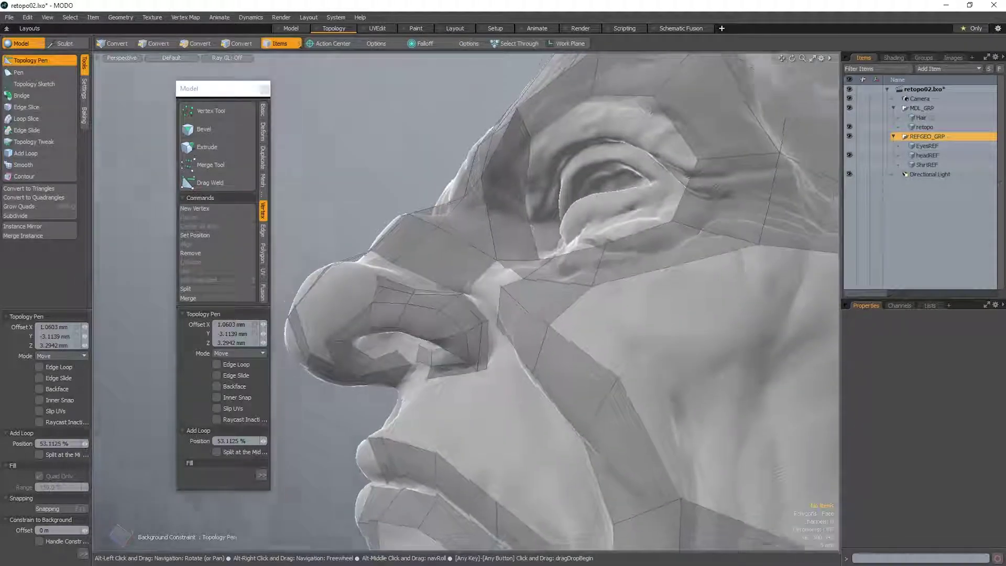
# - Add an edge loop along the side of the nose and extend its strip toward the top of the cheek fold
pyautogui.keyDown('ctrl'); pyautogui.keyDown('alt'); pyautogui.moveTo(481, 356); pyautogui.dragTo(506, 393); pyautogui.keyUp('alt'); pyautogui.keyUp('ctrl')
pyautogui.moveTo(493, 321)
pyautogui.mouseDown()
pyautogui.moveTo(487, 314)
pyautogui.moveTo(513, 307)
pyautogui.moveTo(486, 315)
pyautogui.mouseUp()
pyautogui.moveTo(486, 317)
pyautogui.keyDown('alt'); pyautogui.mouseDown()
pyautogui.moveTo(497, 291)
pyautogui.moveTo(500, 313)
pyautogui.mouseUp(); pyautogui.keyUp('alt')
pyautogui.keyDown('alt'); pyautogui.moveTo(500, 314); pyautogui.dragTo(503, 322); pyautogui.keyUp('alt')
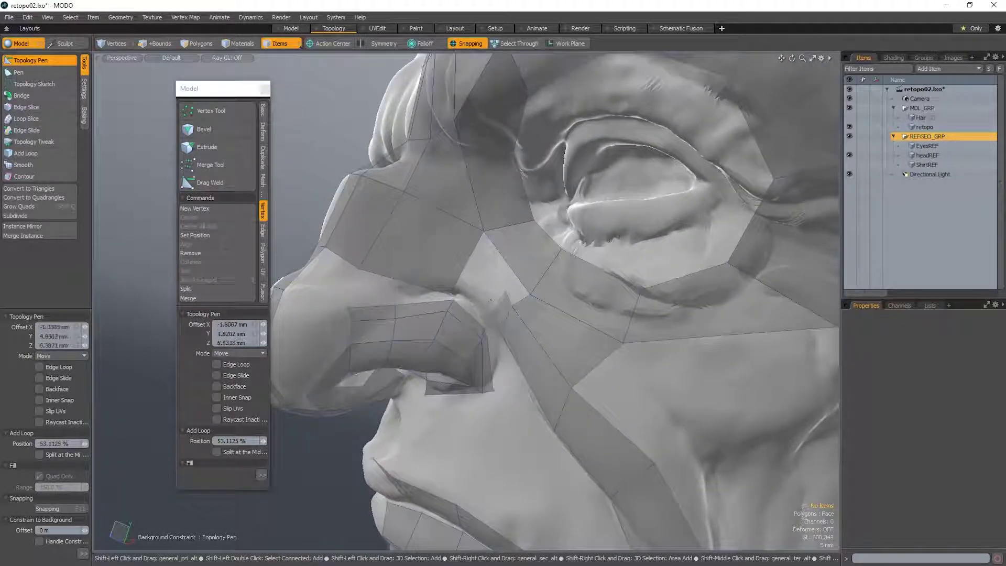
pyautogui.hotkey('ctrl', 'z')
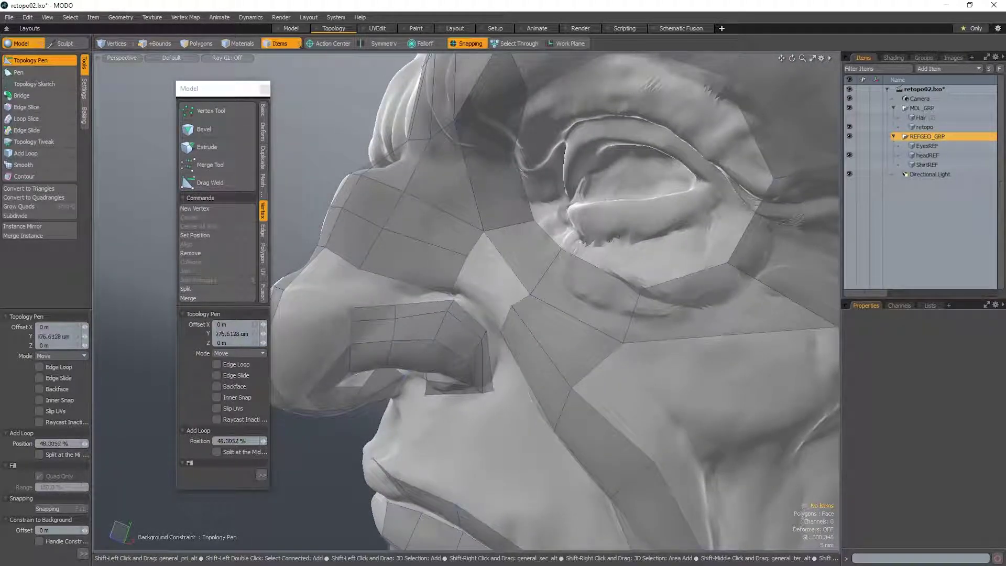
pyautogui.keyDown('shift'); pyautogui.moveTo(488, 289); pyautogui.dragTo(493, 291); pyautogui.keyUp('shift')
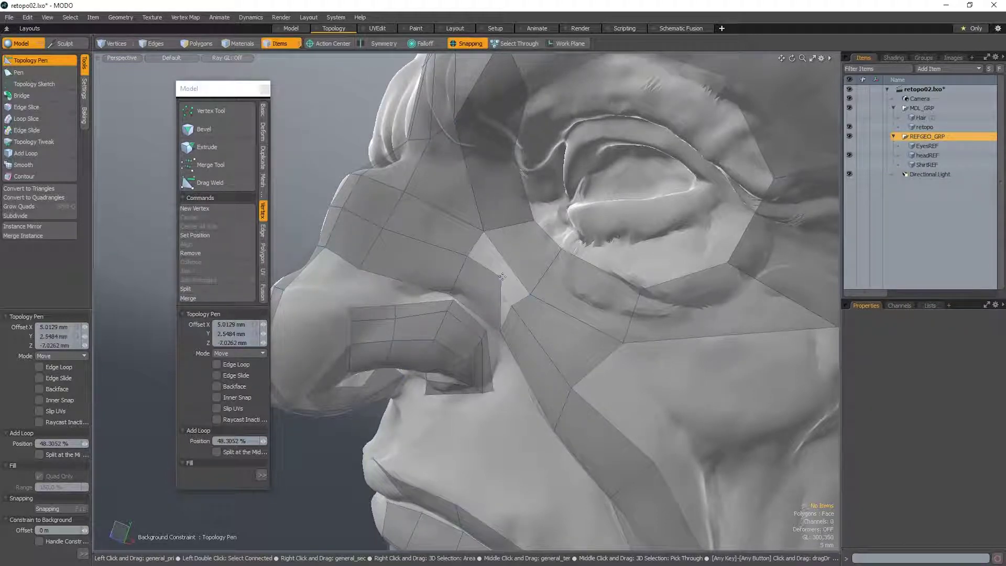
# - Build a strip of polygons inside the nasolabial fold from the nostril toward the mouth corner and fit its lower end
pyautogui.keyDown('alt'); pyautogui.moveTo(476, 313); pyautogui.dragTo(493, 246); pyautogui.keyUp('alt')
pyautogui.scroll(-3, 546, 415)
pyautogui.keyDown('alt'); pyautogui.moveTo(509, 302); pyautogui.dragTo(544, 323); pyautogui.keyUp('alt')
pyautogui.keyDown('alt'); pyautogui.moveTo(529, 405); pyautogui.dragTo(532, 409); pyautogui.keyUp('alt')
pyautogui.moveTo(517, 338); pyautogui.dragTo(570, 367)
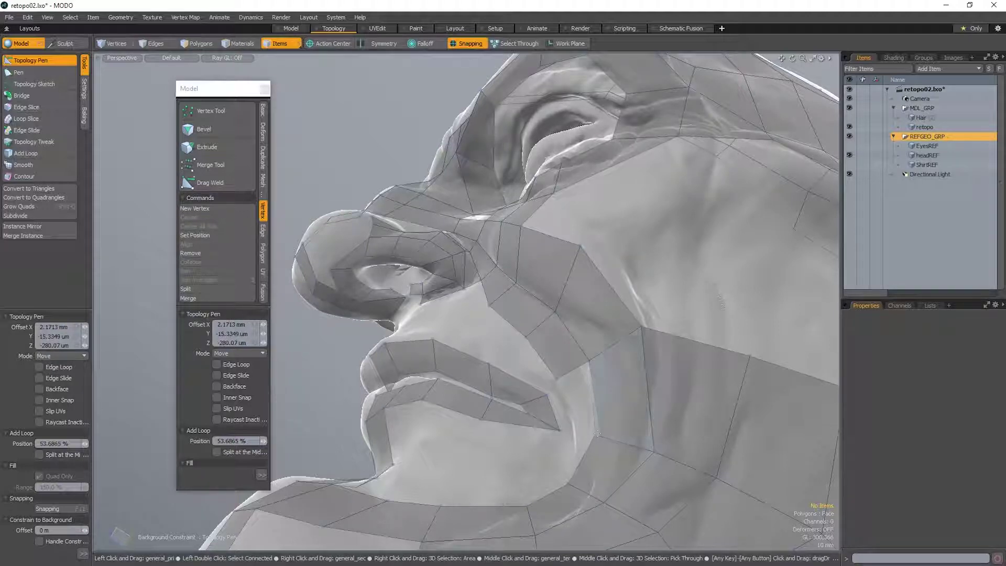
pyautogui.keyDown('alt'); pyautogui.moveTo(598, 413); pyautogui.dragTo(625, 437); pyautogui.keyUp('alt')
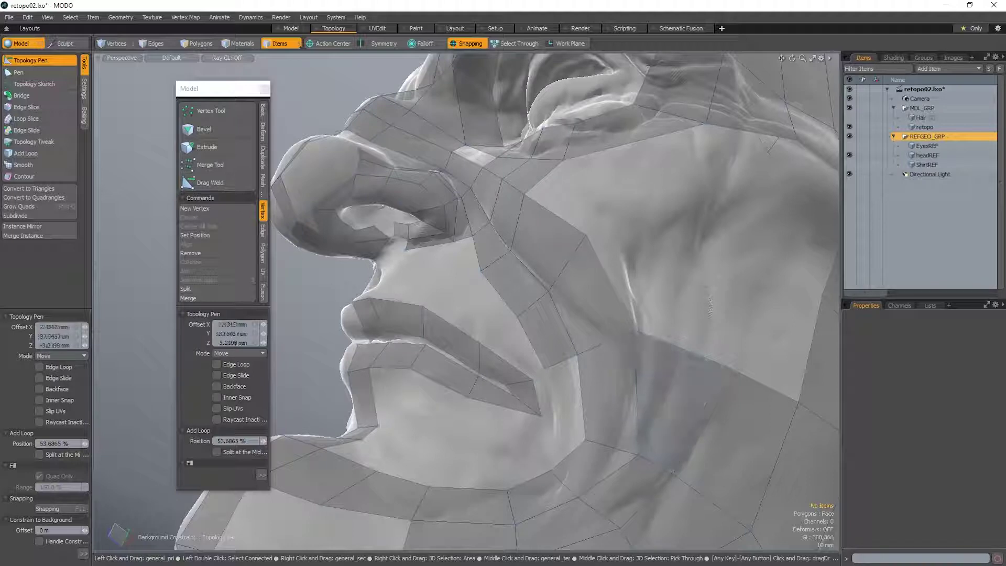
pyautogui.keyDown('alt'); pyautogui.moveTo(597, 304); pyautogui.dragTo(615, 314); pyautogui.keyUp('alt')
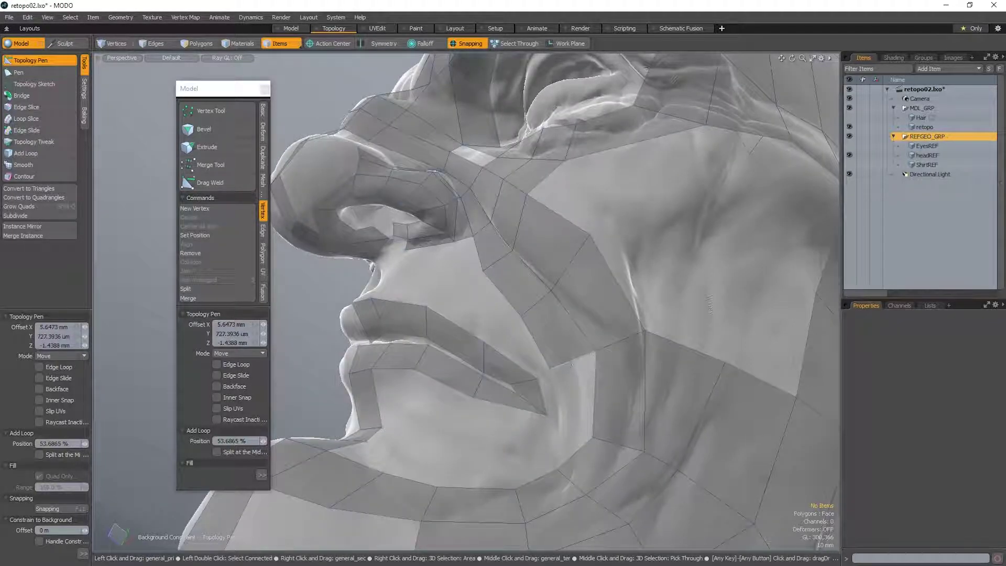
# - Extend the cheek fold strip down past the mouth corner and weld its end to the chin strip
pyautogui.click(580, 431)
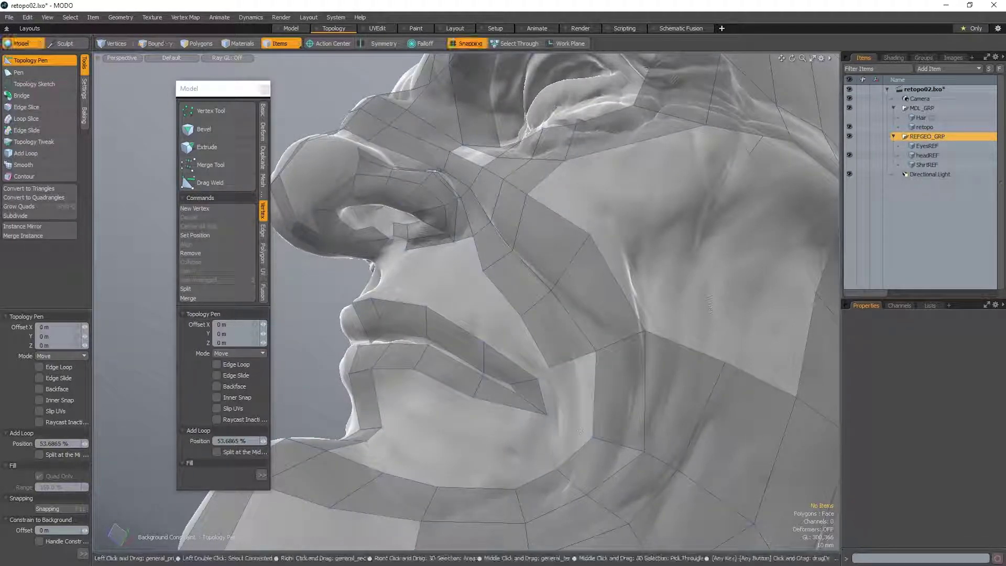
pyautogui.press('shift')
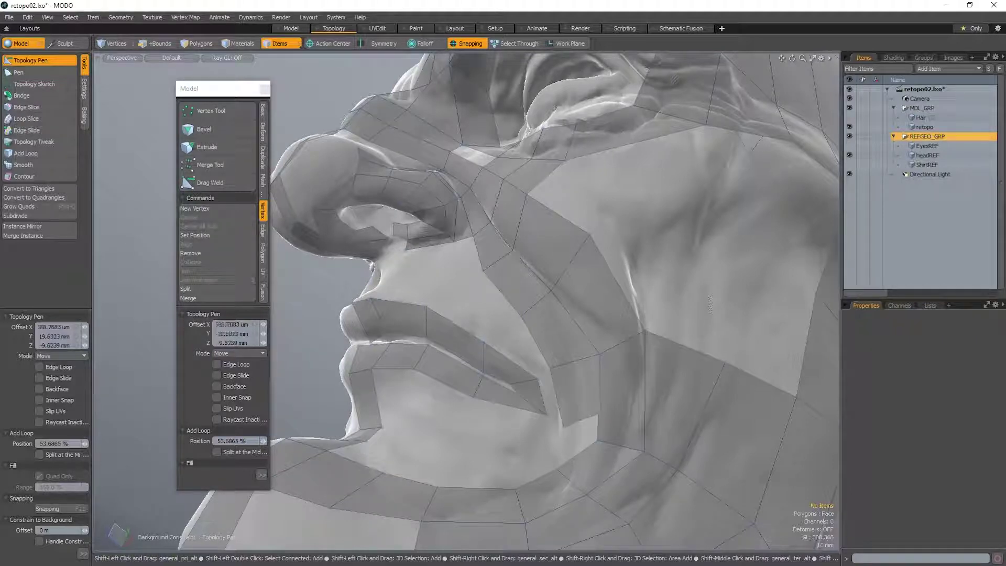
pyautogui.keyDown('shift'); pyautogui.click(596, 440); pyautogui.keyUp('shift')
pyautogui.keyDown('shift'); pyautogui.click(569, 424); pyautogui.keyUp('shift')
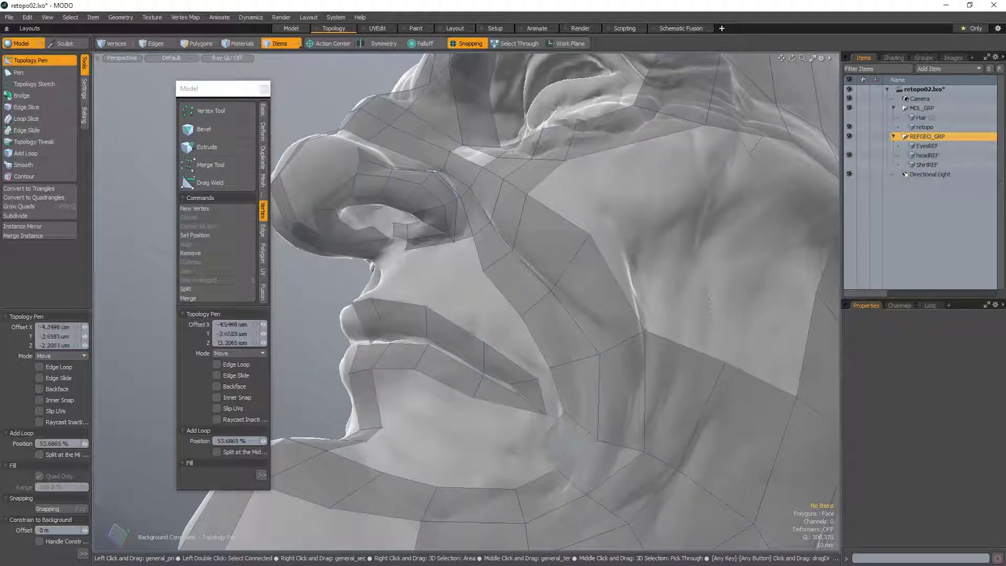
pyautogui.press('shift')
pyautogui.keyDown('shift'); pyautogui.click(508, 469); pyautogui.keyUp('shift')
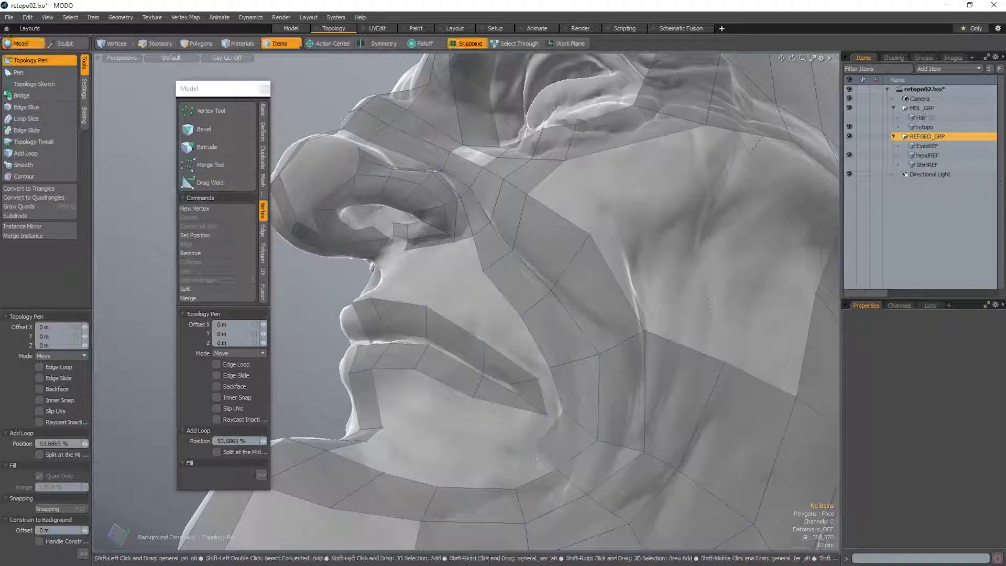
pyautogui.keyDown('shift'); pyautogui.click(510, 463); pyautogui.keyUp('shift')
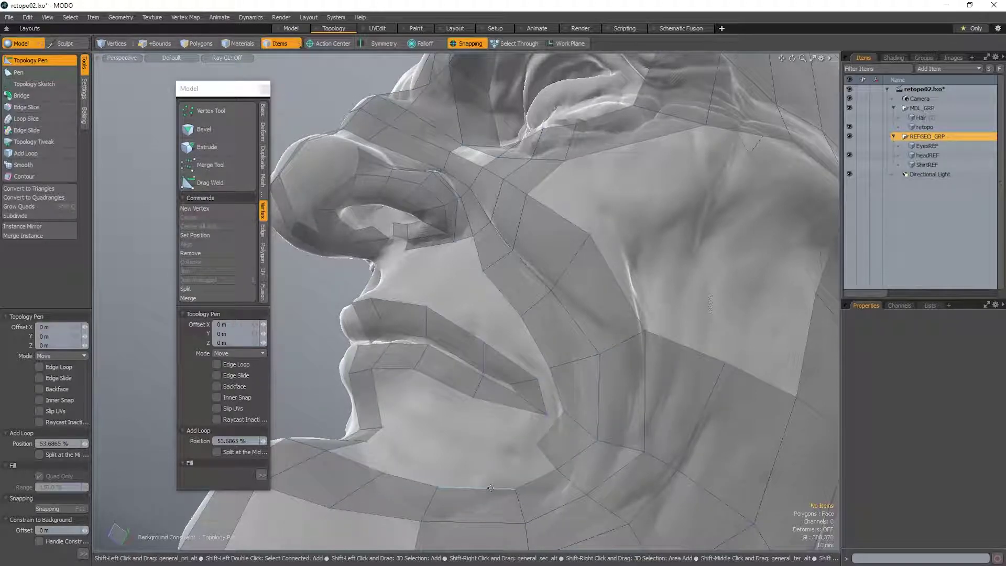
# - Add a loop across the polygons below the lower lip and extend their row toward the mouth corner
pyautogui.keyDown('alt'); pyautogui.moveTo(513, 477); pyautogui.dragTo(569, 347); pyautogui.keyUp('alt')
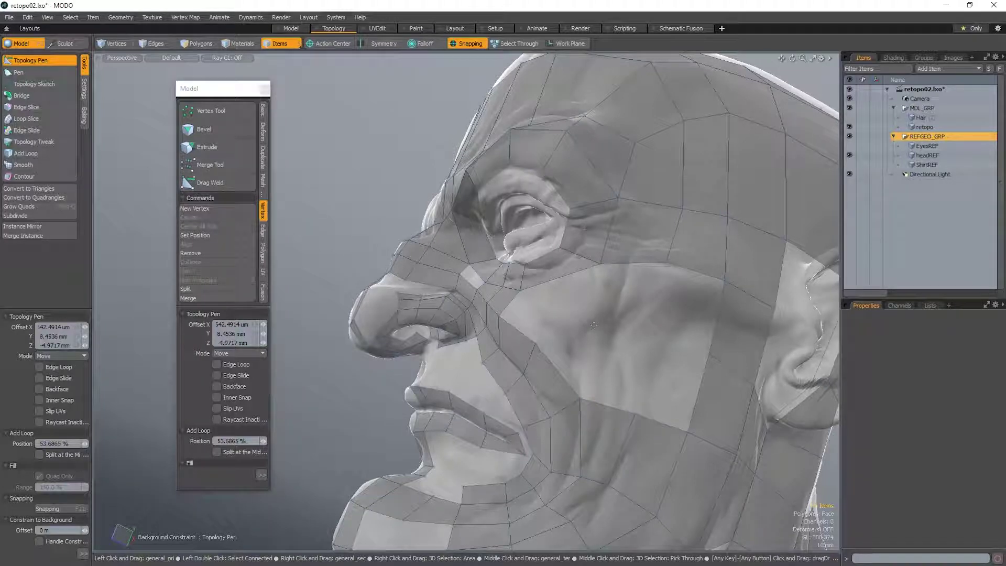
pyautogui.keyDown('alt'); pyautogui.moveTo(594, 325); pyautogui.dragTo(574, 367); pyautogui.keyUp('alt')
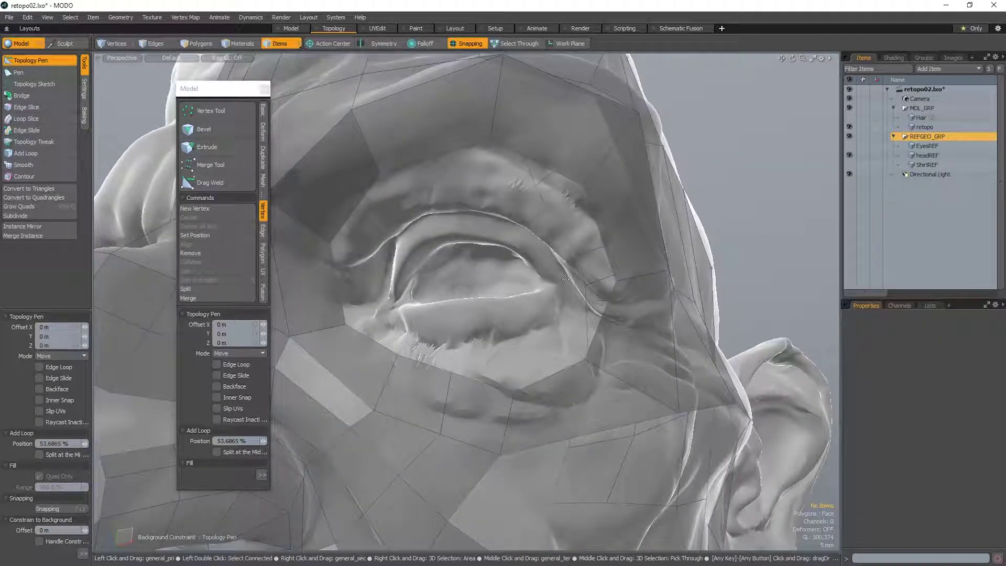
pyautogui.keyDown('ctrl'); pyautogui.keyDown('alt'); pyautogui.moveTo(560, 284); pyautogui.dragTo(613, 348); pyautogui.keyUp('alt'); pyautogui.keyUp('ctrl')
pyautogui.press('x')
pyautogui.click(599, 355)
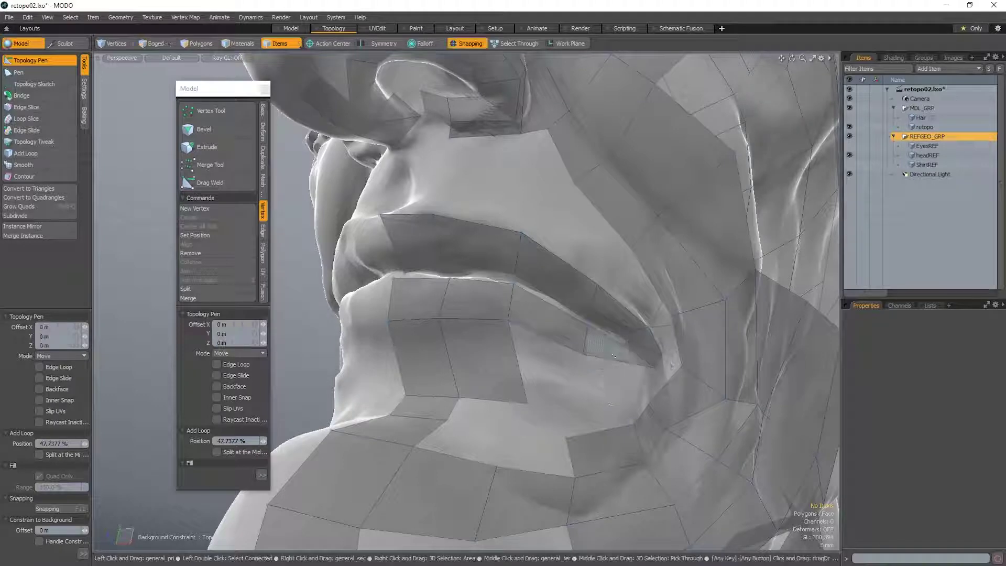
pyautogui.click(566, 348)
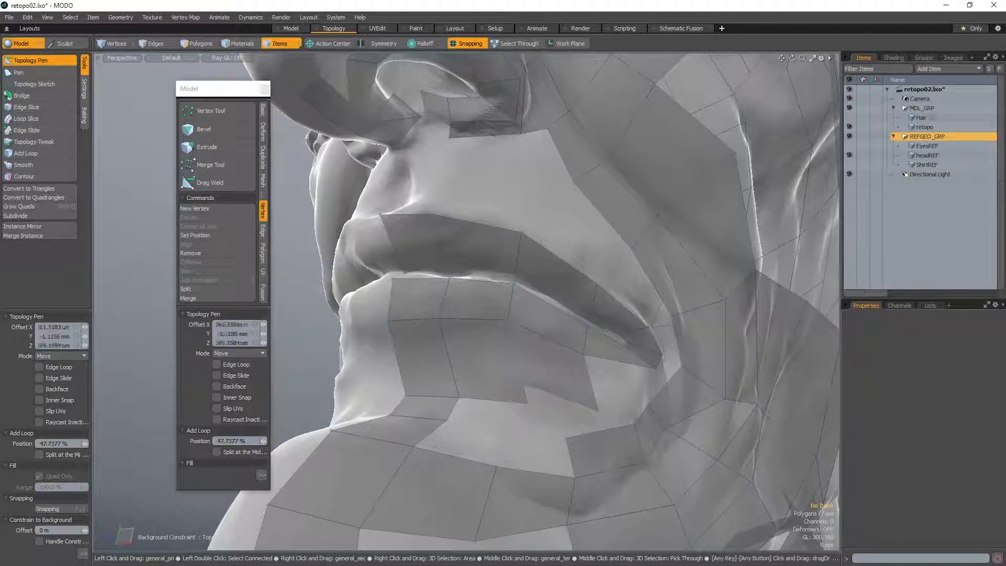
# - Extend the inner chin strip forward beneath the mouth and join it to the polygons below the lower lip
pyautogui.keyDown('alt'); pyautogui.moveTo(568, 385); pyautogui.dragTo(541, 385); pyautogui.keyUp('alt')
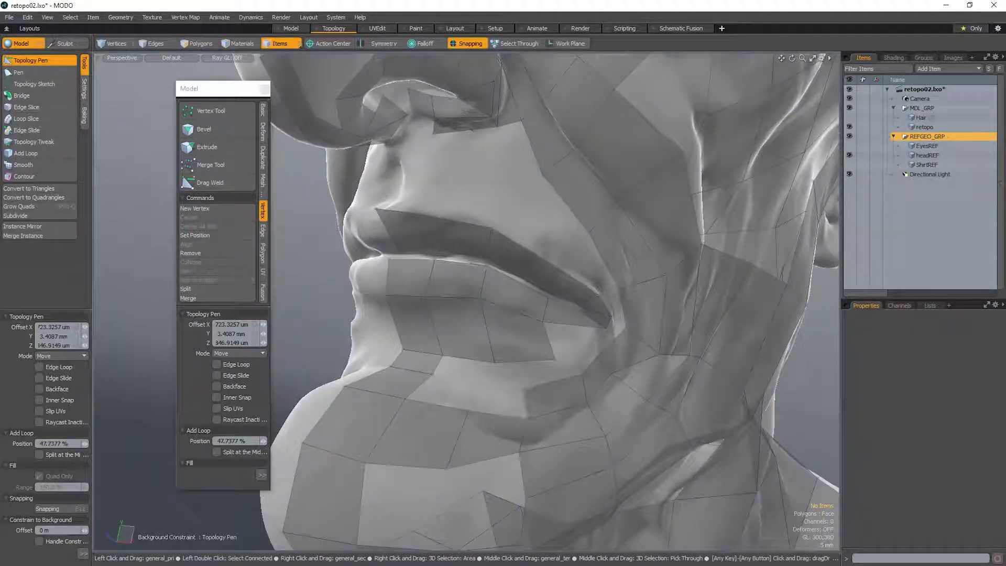
pyautogui.keyDown('shift'); pyautogui.moveTo(497, 414); pyautogui.dragTo(496, 386); pyautogui.keyUp('shift')
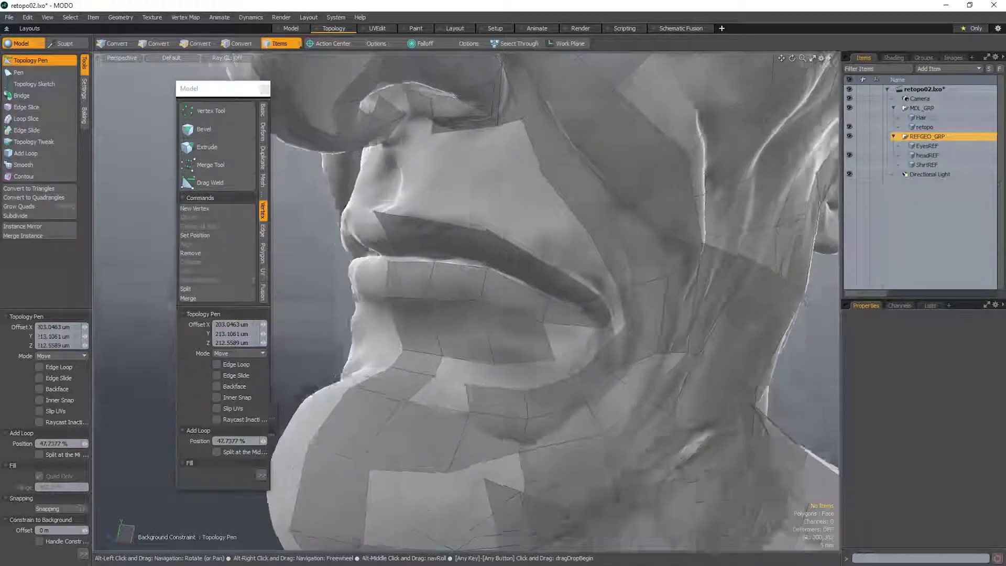
pyautogui.keyDown('alt'); pyautogui.moveTo(495, 399); pyautogui.dragTo(523, 347); pyautogui.keyUp('alt')
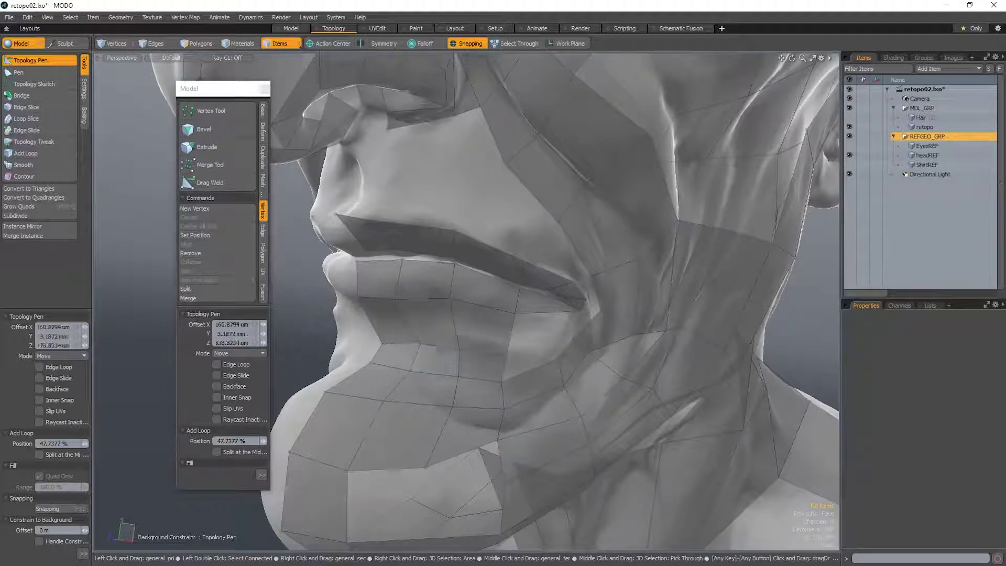
pyautogui.keyDown('alt'); pyautogui.moveTo(454, 350); pyautogui.dragTo(477, 340); pyautogui.keyUp('alt')
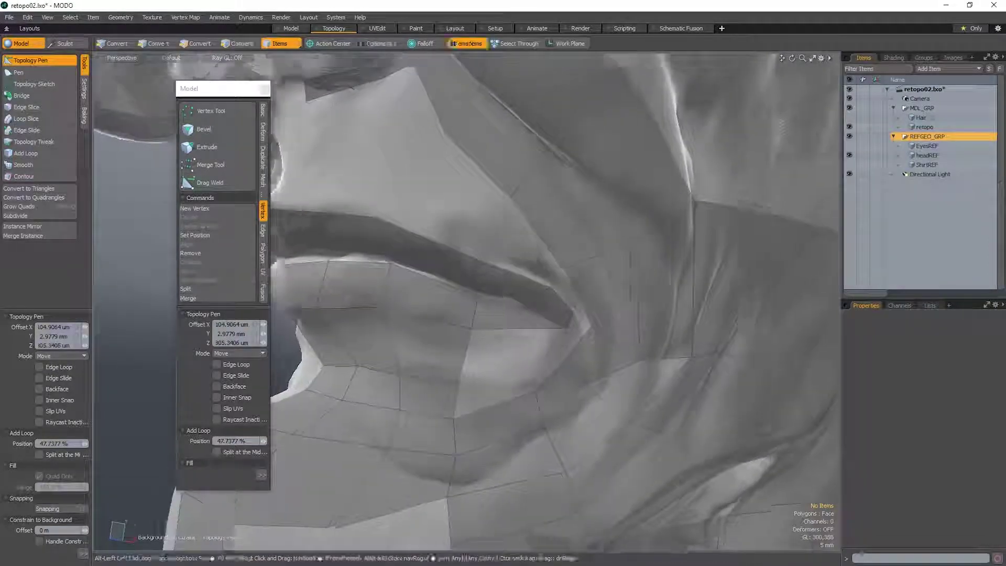
# - Extend a polygon upward from the center of the upper lip, fit its lower corner to the lip border and save the scene
pyautogui.scroll(-4, 413, 289)
pyautogui.keyDown('alt'); pyautogui.moveTo(413, 289); pyautogui.dragTo(425, 323); pyautogui.keyUp('alt')
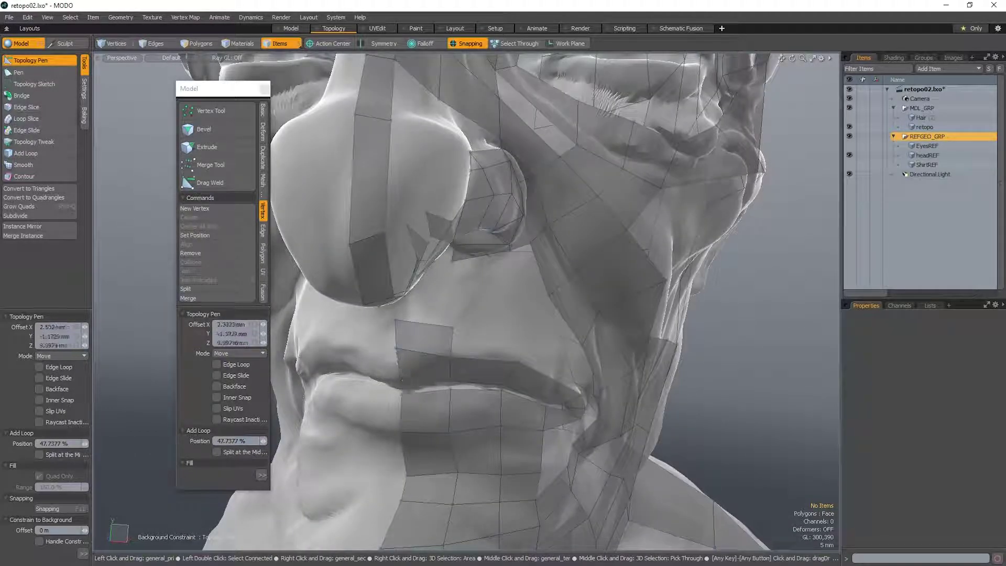
pyautogui.scroll(3, 401, 378)
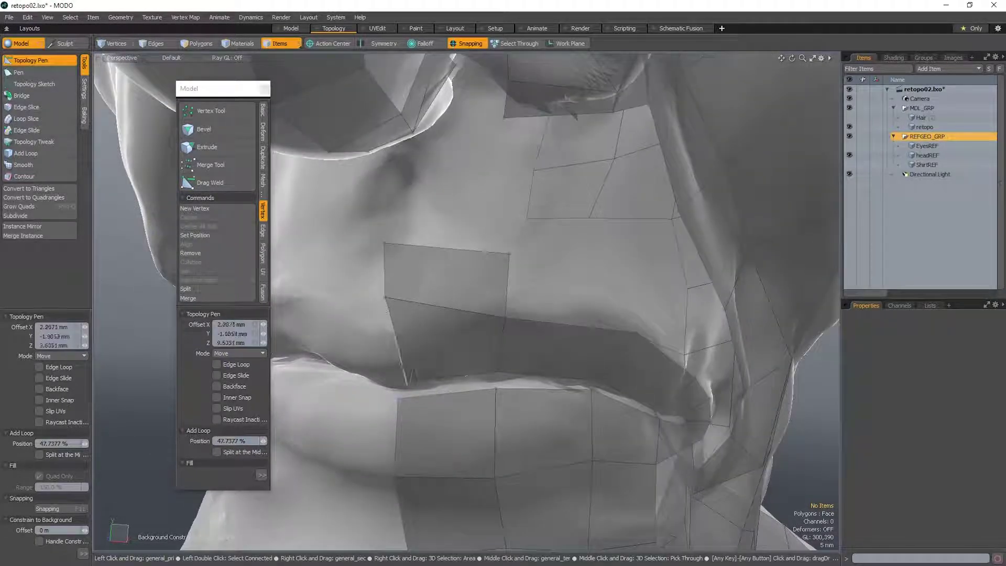
pyautogui.moveTo(387, 304); pyautogui.dragTo(390, 312)
pyautogui.scroll(-1, 388, 312)
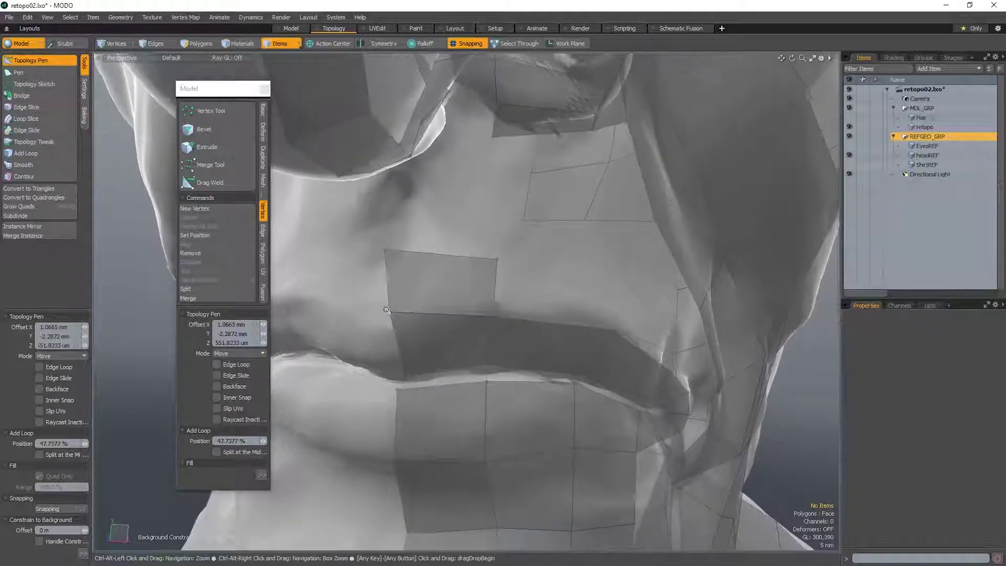
pyautogui.hotkey('ctrl', 's')
pyautogui.scroll(-3, 441, 326)
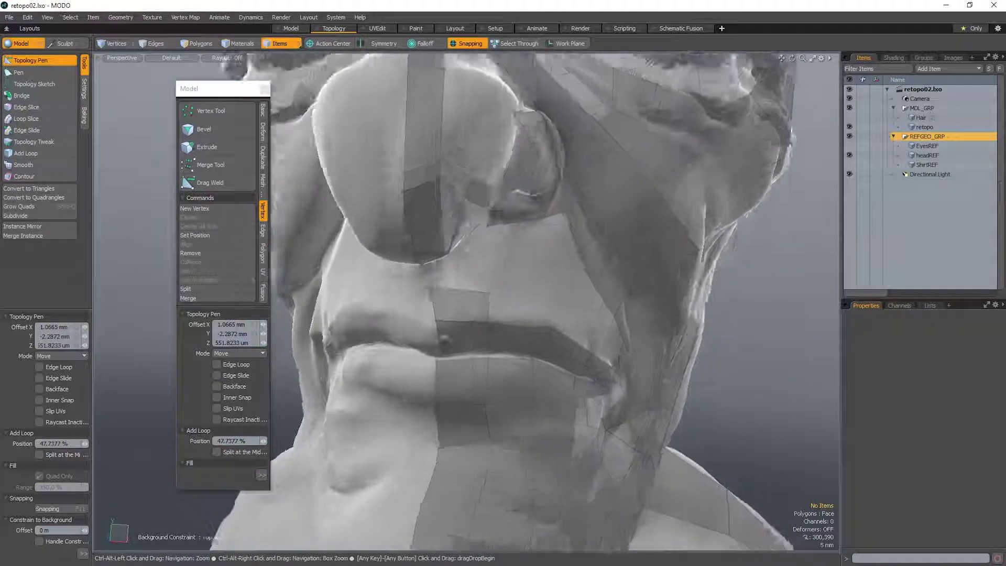
# - Extend the row of polygons above the upper lip along the lip border to the mouth corner
pyautogui.keyDown('alt'); pyautogui.moveTo(550, 335); pyautogui.dragTo(491, 290); pyautogui.keyUp('alt')
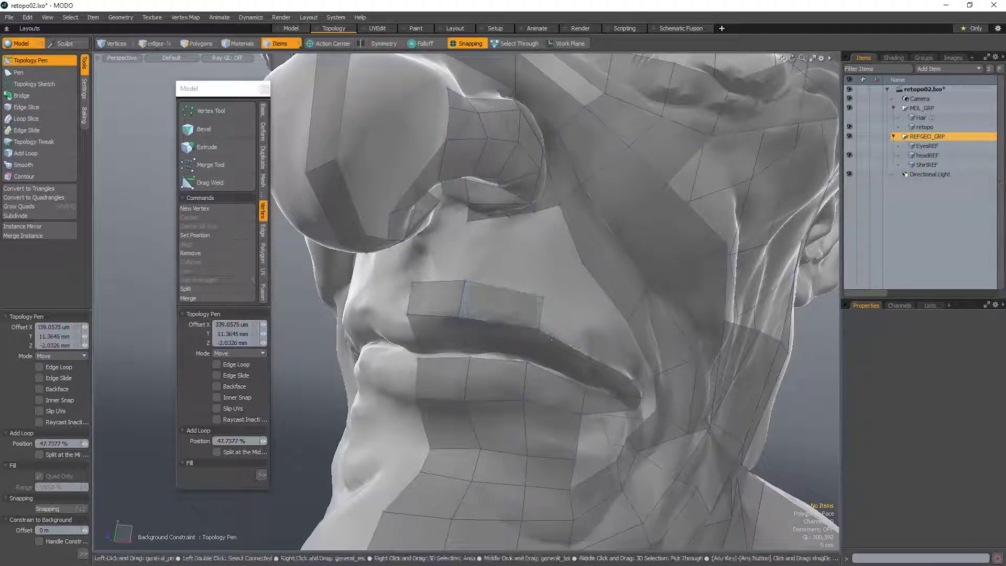
pyautogui.keyDown('shift'); pyautogui.moveTo(572, 346); pyautogui.dragTo(591, 323); pyautogui.keyUp('shift')
pyautogui.keyDown('alt'); pyautogui.keyDown('shift'); pyautogui.moveTo(622, 375); pyautogui.dragTo(614, 353); pyautogui.keyUp('shift'); pyautogui.keyUp('alt')
pyautogui.scroll(3, 614, 353)
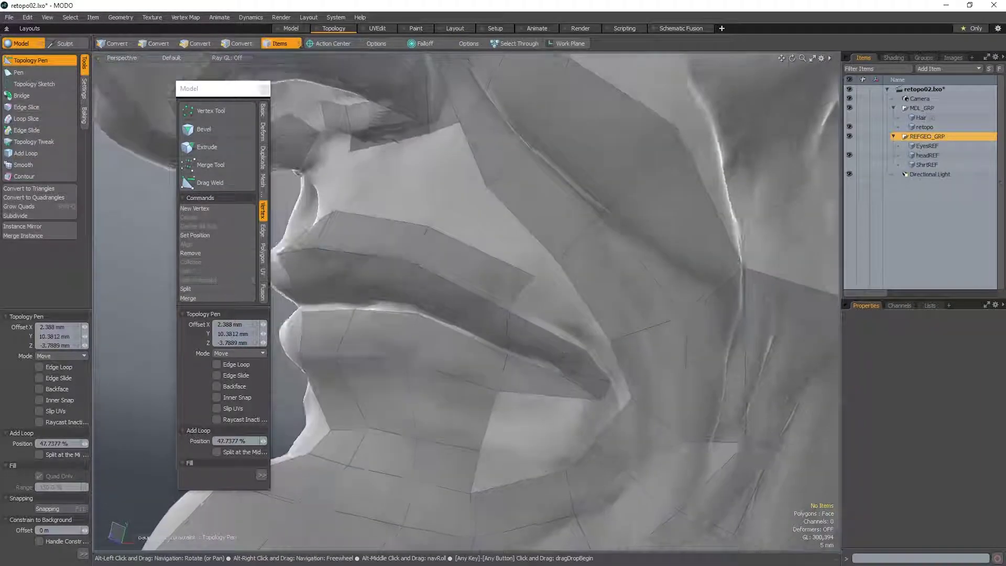
pyautogui.keyDown('shift'); pyautogui.moveTo(561, 327); pyautogui.dragTo(601, 380); pyautogui.keyUp('shift')
pyautogui.hotkey('ctrl', 'z')
pyautogui.hotkey('ctrl', 'z')
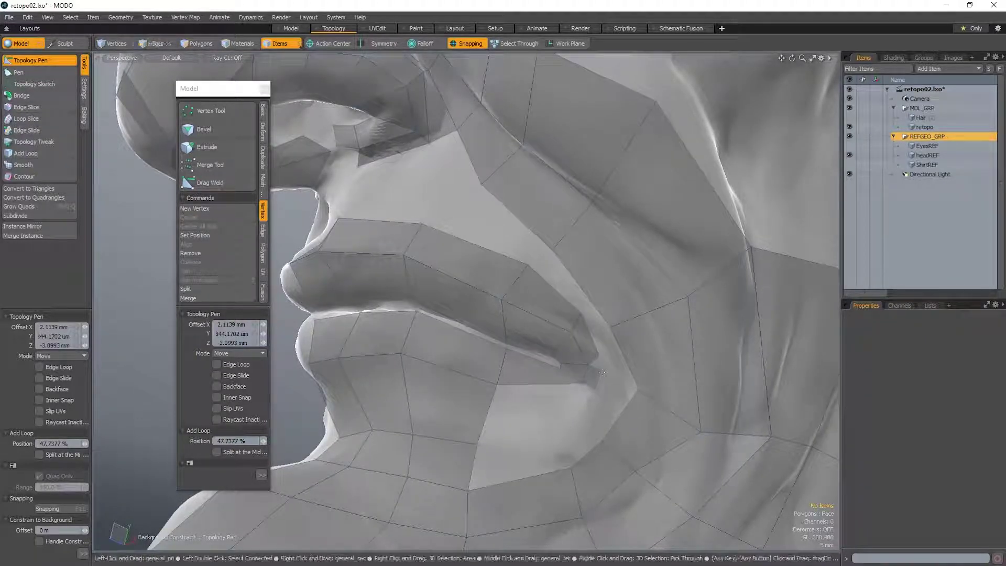
# - Connect the row below the lower lip to the upper lip row around the mouth corner and refine the corner vertices
pyautogui.keyDown('shift'); pyautogui.moveTo(590, 394); pyautogui.dragTo(577, 423); pyautogui.keyUp('shift')
pyautogui.scroll(-1, 568, 408)
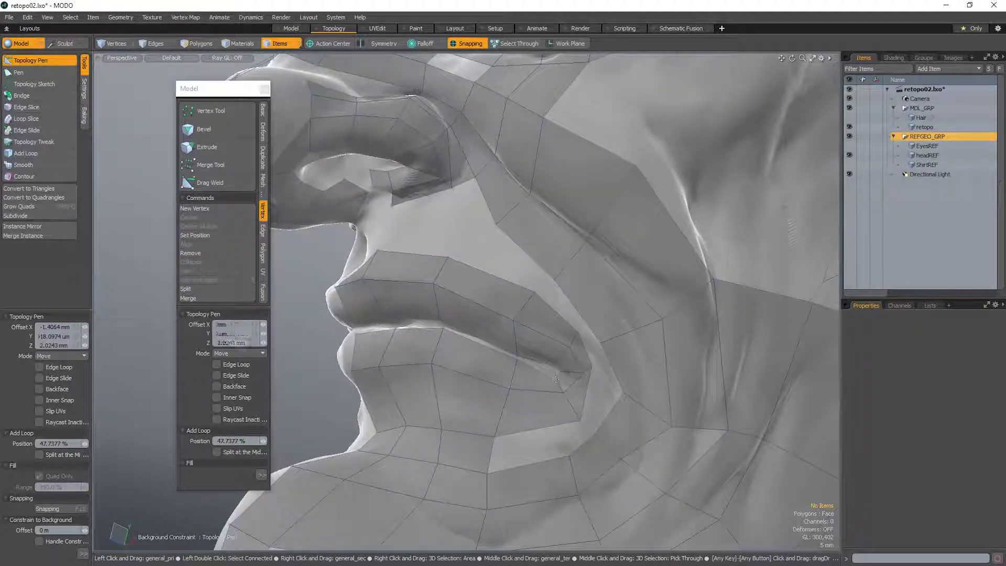
pyautogui.scroll(2, 556, 375)
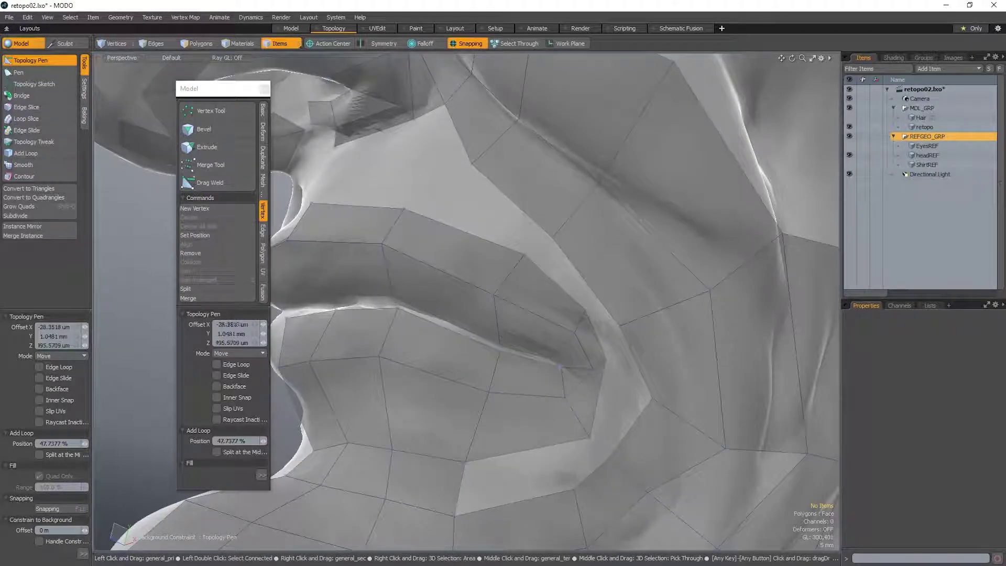
pyautogui.scroll(2, 558, 369)
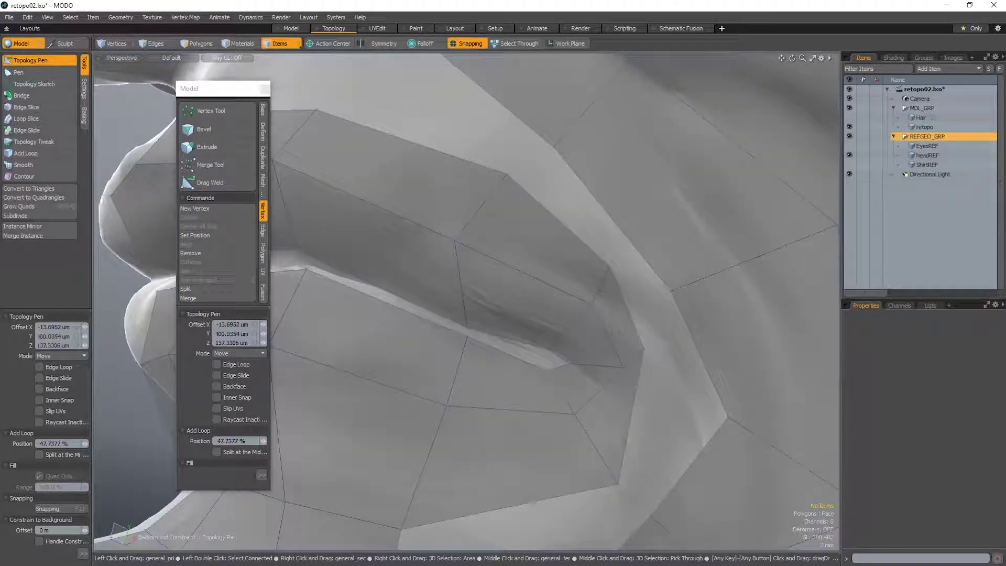
pyautogui.keyDown('alt'); pyautogui.moveTo(558, 369); pyautogui.dragTo(588, 369); pyautogui.keyUp('alt')
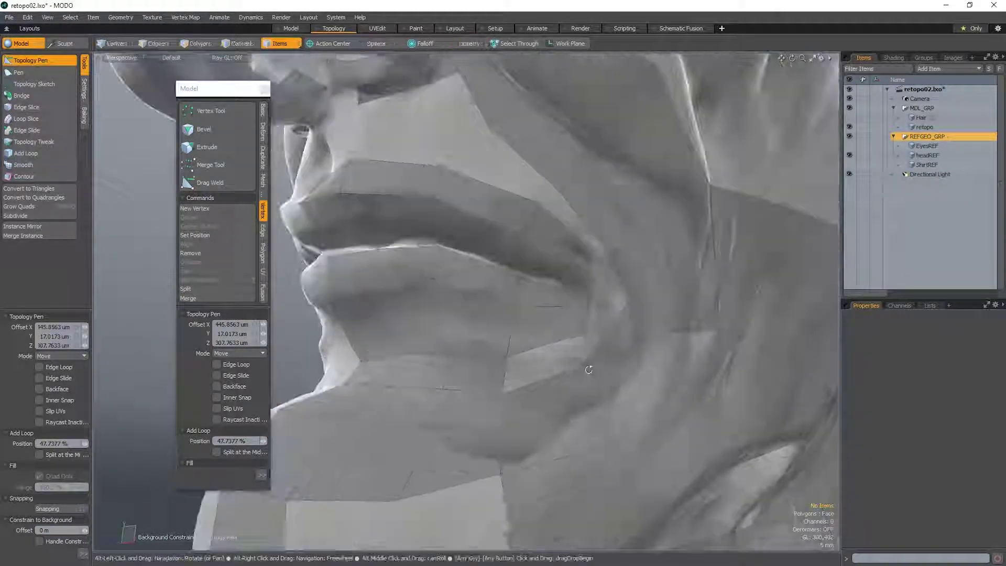
# - Add an edge loop through the lower lip polygons and fill the gap between them and the strip below the mouth corner
pyautogui.press('x')
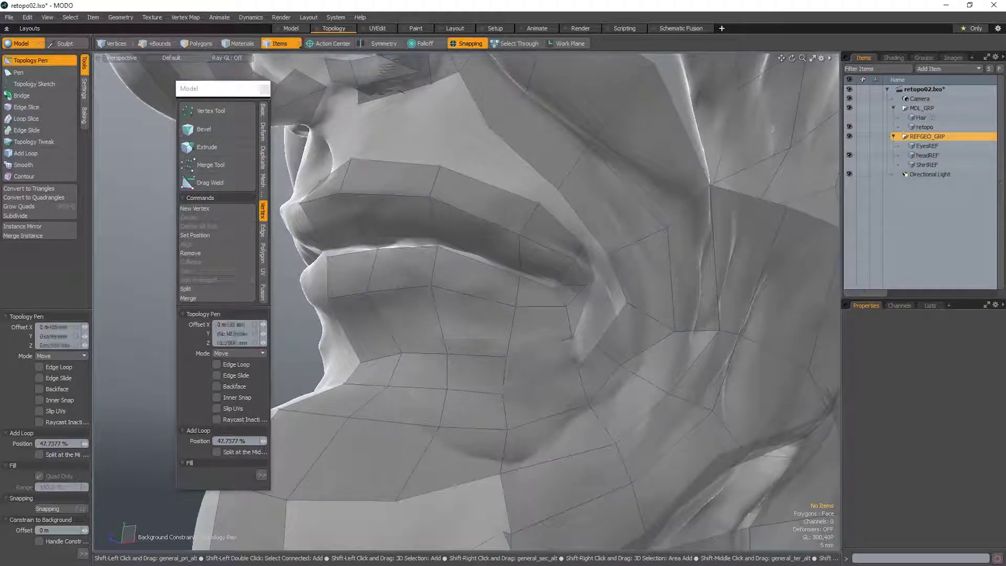
pyautogui.keyDown('alt'); pyautogui.moveTo(563, 362); pyautogui.dragTo(606, 382); pyautogui.keyUp('alt')
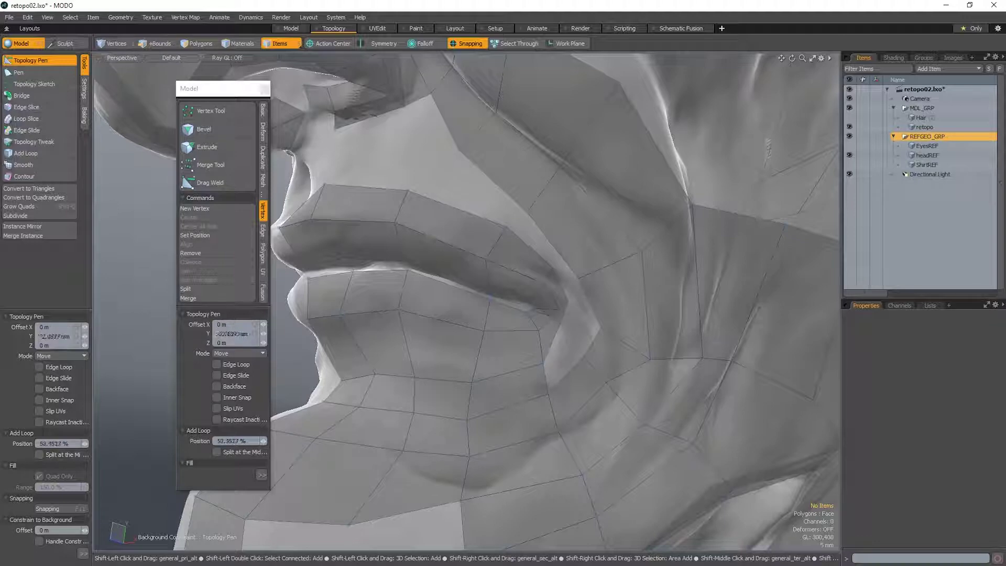
pyautogui.keyDown('shift'); pyautogui.moveTo(558, 310); pyautogui.dragTo(559, 387); pyautogui.keyUp('shift')
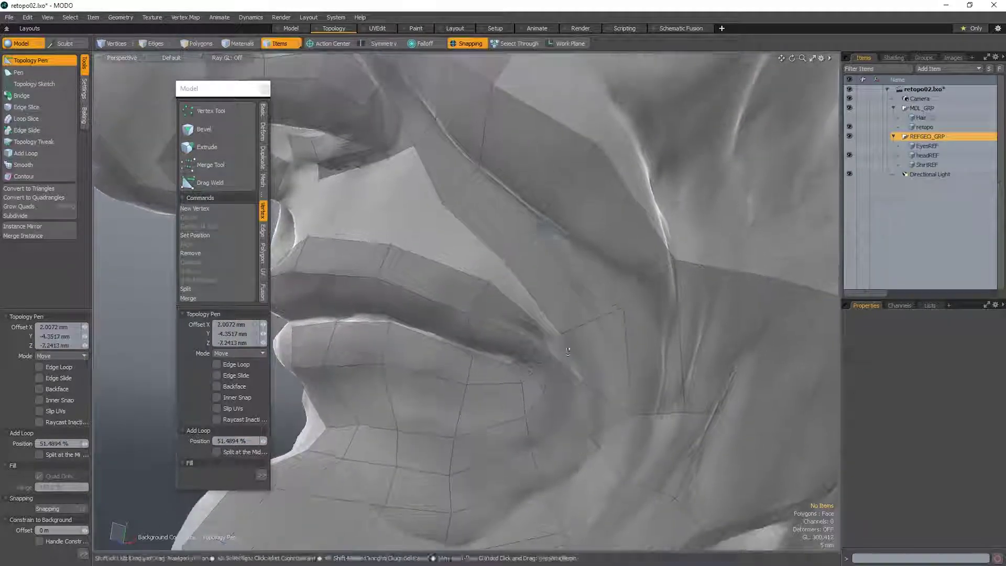
# - Reshape the fold strip beside the mouth corner and bridge it to the outer row of the upper lip
pyautogui.moveTo(561, 332); pyautogui.dragTo(628, 287)
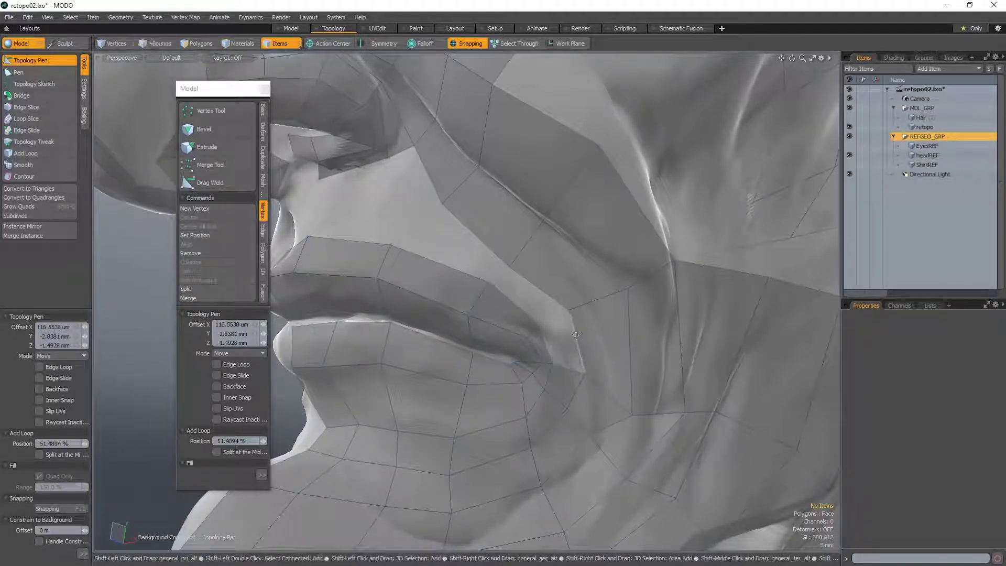
pyautogui.keyDown('shift'); pyautogui.moveTo(576, 341); pyautogui.dragTo(546, 325); pyautogui.keyUp('shift')
pyautogui.keyDown('ctrl'); pyautogui.keyDown('alt'); pyautogui.moveTo(545, 325); pyautogui.dragTo(516, 291); pyautogui.keyUp('alt'); pyautogui.keyUp('ctrl')
pyautogui.keyDown('ctrl'); pyautogui.keyDown('alt'); pyautogui.moveTo(516, 291); pyautogui.dragTo(558, 291); pyautogui.keyUp('alt'); pyautogui.keyUp('ctrl')
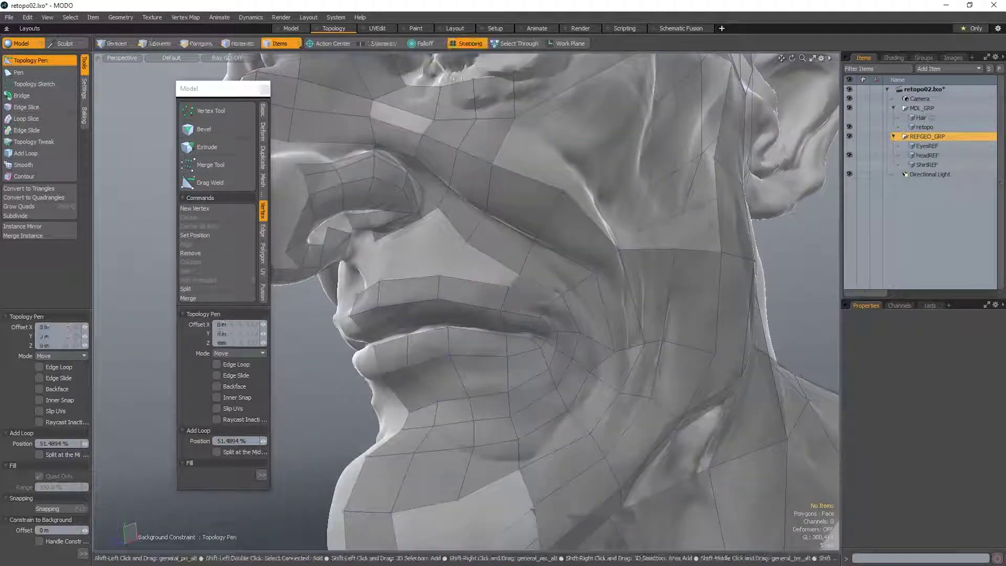
pyautogui.keyDown('shift'); pyautogui.moveTo(497, 266); pyautogui.dragTo(393, 281); pyautogui.keyUp('shift')
pyautogui.keyDown('ctrl'); pyautogui.keyDown('alt'); pyautogui.moveTo(393, 280); pyautogui.dragTo(367, 288); pyautogui.keyUp('alt'); pyautogui.keyUp('ctrl')
# - Extend polygons from the top of the neck strip up to the jawline strip and join them
pyautogui.keyDown('alt'); pyautogui.moveTo(565, 343); pyautogui.dragTo(584, 320); pyautogui.keyUp('alt')
pyautogui.keyDown('ctrl'); pyautogui.keyDown('alt'); pyautogui.moveTo(461, 328); pyautogui.dragTo(487, 326); pyautogui.keyUp('alt'); pyautogui.keyUp('ctrl')
pyautogui.keyDown('alt'); pyautogui.moveTo(487, 326); pyautogui.dragTo(524, 324); pyautogui.keyUp('alt')
pyautogui.keyDown('ctrl'); pyautogui.keyDown('alt'); pyautogui.moveTo(620, 315); pyautogui.dragTo(595, 314); pyautogui.keyUp('alt'); pyautogui.keyUp('ctrl')
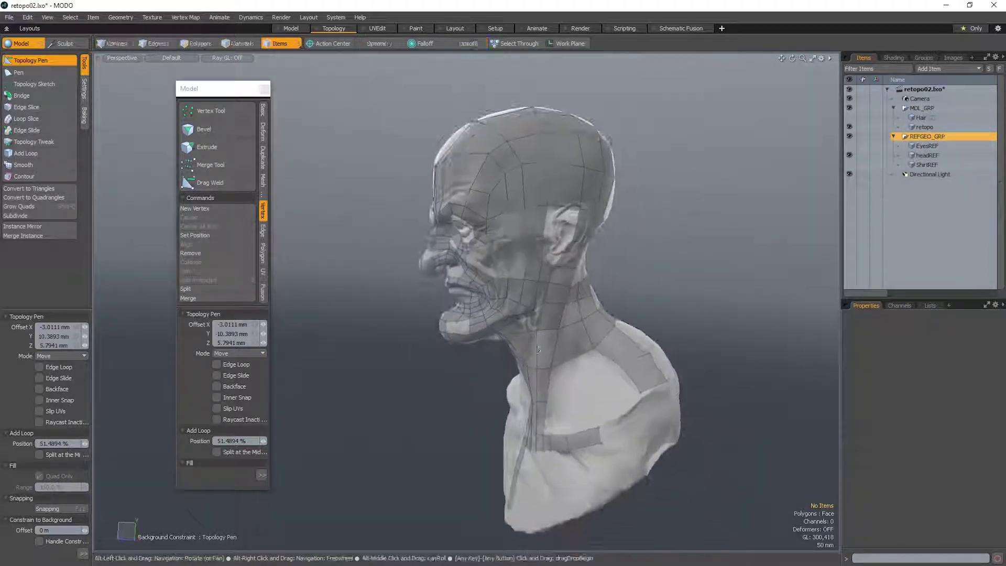
pyautogui.keyDown('alt'); pyautogui.moveTo(538, 349); pyautogui.dragTo(662, 285); pyautogui.keyUp('alt')
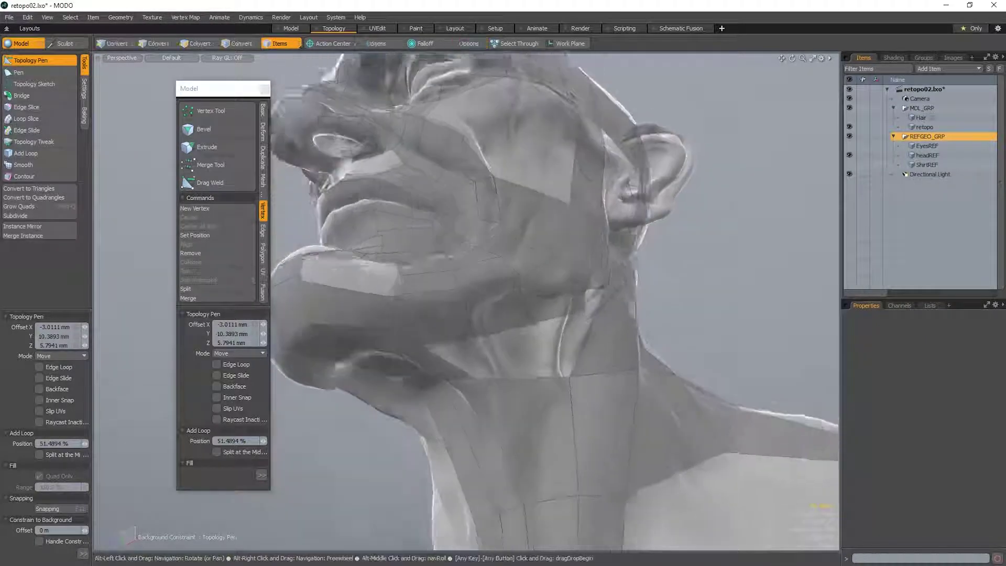
pyautogui.keyDown('alt'); pyautogui.moveTo(472, 361); pyautogui.dragTo(466, 341); pyautogui.keyUp('alt')
pyautogui.keyDown('ctrl'); pyautogui.keyDown('alt'); pyautogui.moveTo(618, 320); pyautogui.dragTo(499, 288); pyautogui.keyUp('alt'); pyautogui.keyUp('ctrl')
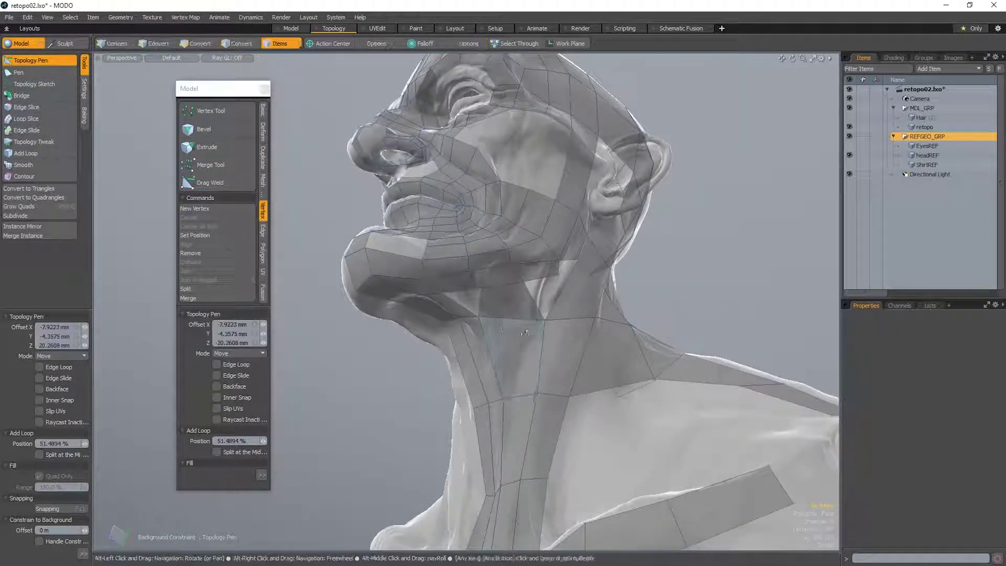
pyautogui.keyDown('alt'); pyautogui.moveTo(519, 396); pyautogui.dragTo(481, 361); pyautogui.keyUp('alt')
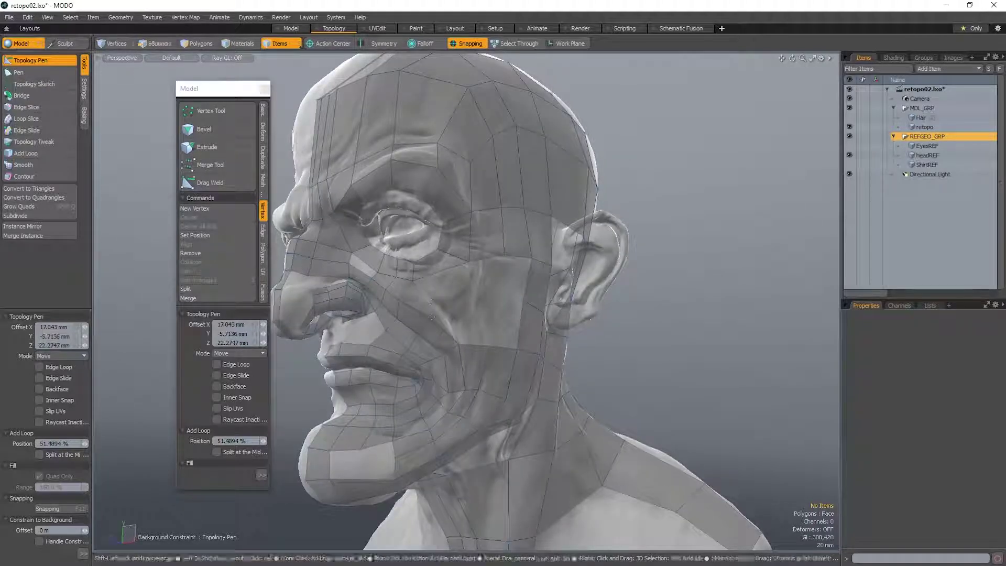
# - Undo the last edit, then extend new polygons from the strip beside the nasolabial fold into the cheek
pyautogui.hotkey('ctrl', 'z')
pyautogui.moveTo(413, 280); pyautogui.dragTo(425, 274)
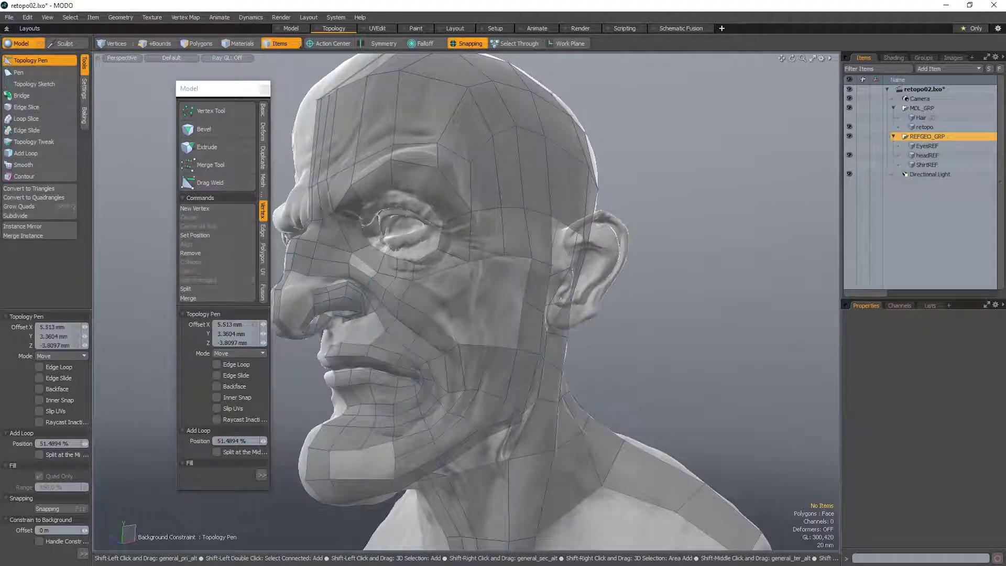
pyautogui.keyDown('shift'); pyautogui.moveTo(452, 340); pyautogui.dragTo(456, 345); pyautogui.keyUp('shift')
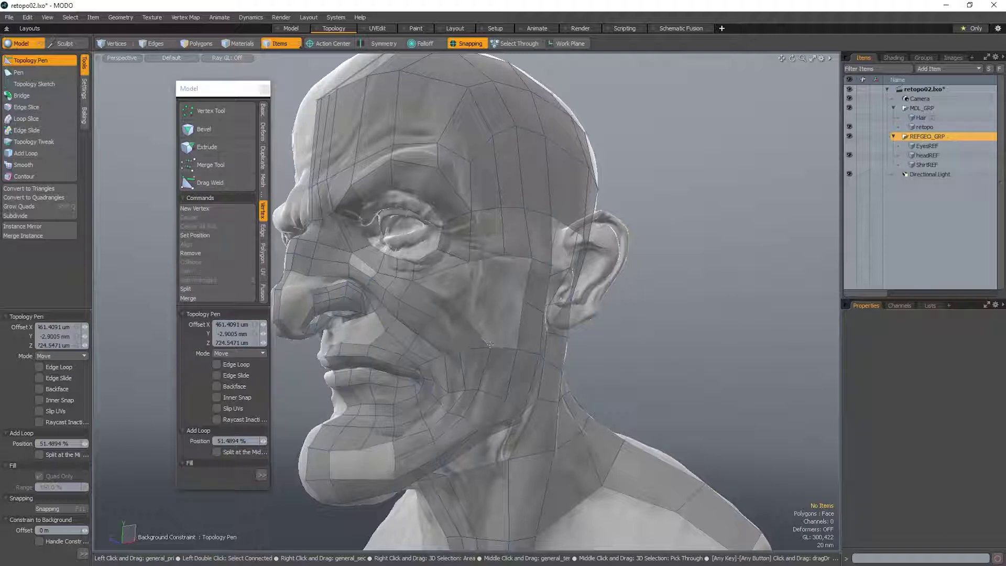
pyautogui.keyDown('alt'); pyautogui.moveTo(540, 356); pyautogui.dragTo(517, 358); pyautogui.keyUp('alt')
pyautogui.keyDown('shift'); pyautogui.moveTo(396, 276); pyautogui.dragTo(422, 260); pyautogui.keyUp('shift')
# - Connect the new cheek polygons to the neighbouring strip and adjust the vertices below the eye and over the cheekbone
pyautogui.scroll(3, 424, 259)
pyautogui.keyDown('alt'); pyautogui.moveTo(423, 260); pyautogui.dragTo(465, 310); pyautogui.keyUp('alt')
pyautogui.scroll(-3, 451, 262)
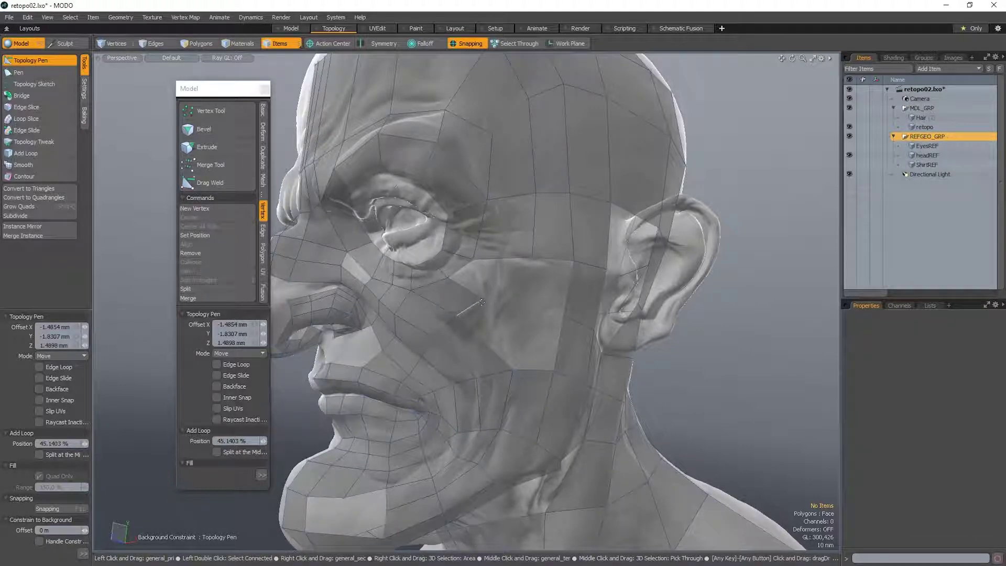
pyautogui.keyDown('alt'); pyautogui.moveTo(471, 308); pyautogui.dragTo(500, 331); pyautogui.keyUp('alt')
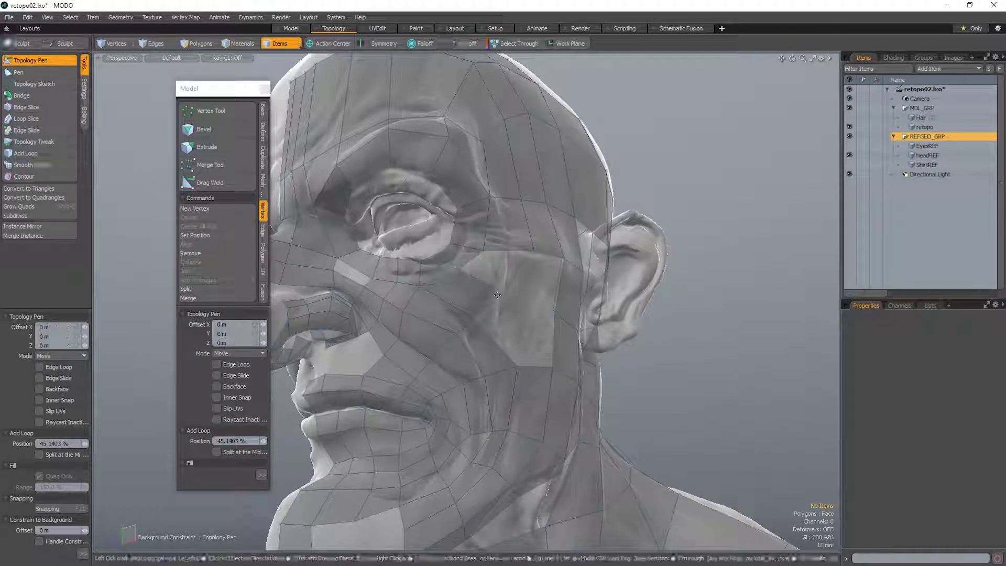
pyautogui.keyDown('alt'); pyautogui.moveTo(521, 308); pyautogui.dragTo(490, 305); pyautogui.keyUp('alt')
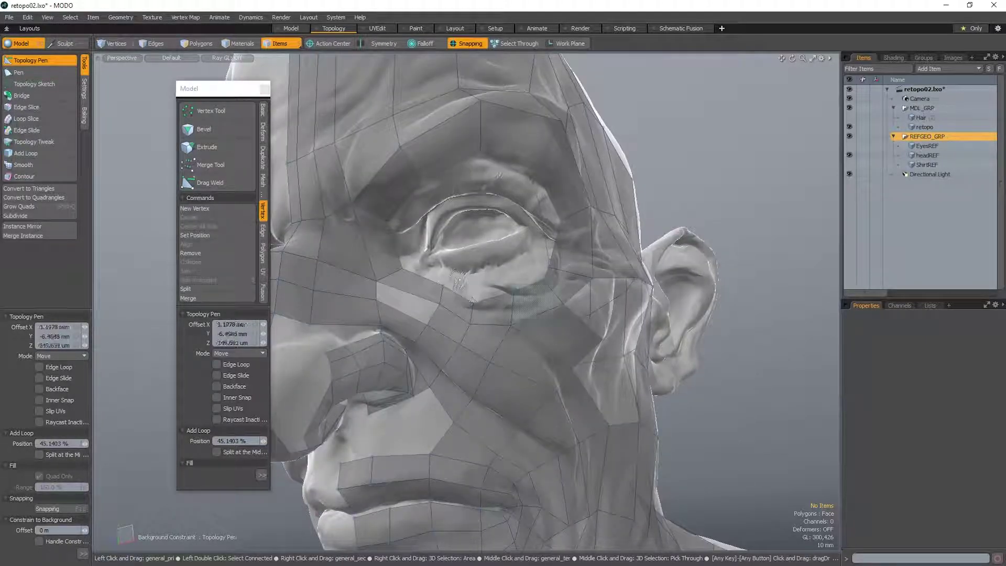
pyautogui.keyDown('alt'); pyautogui.moveTo(517, 301); pyautogui.dragTo(487, 351); pyautogui.keyUp('alt')
pyautogui.keyDown('alt'); pyautogui.moveTo(487, 351); pyautogui.dragTo(581, 269); pyautogui.keyUp('alt')
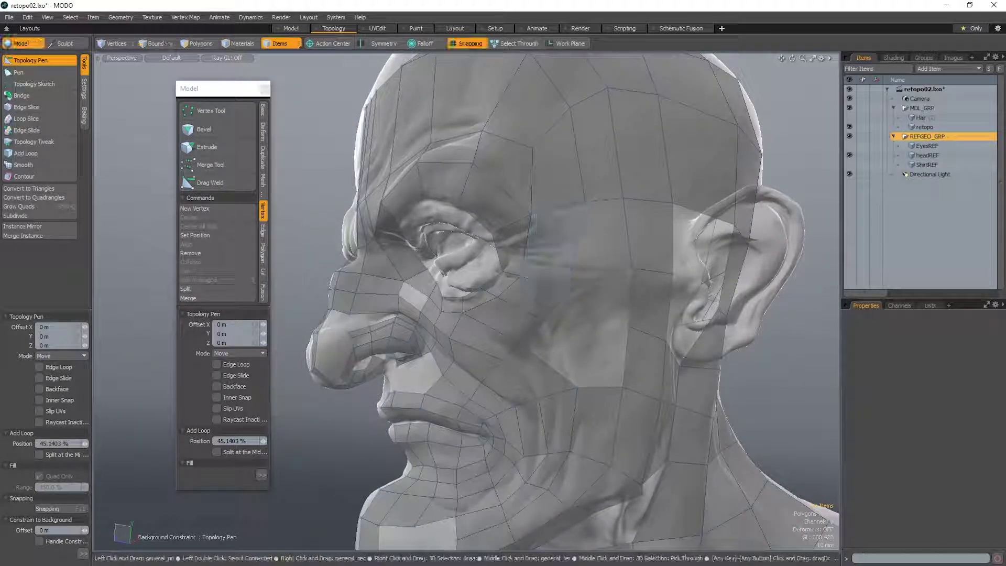
# - Reposition the vertices on the temple beside the brow and merge the narrow temple polygon into its neighbour
pyautogui.moveTo(579, 229); pyautogui.dragTo(570, 191)
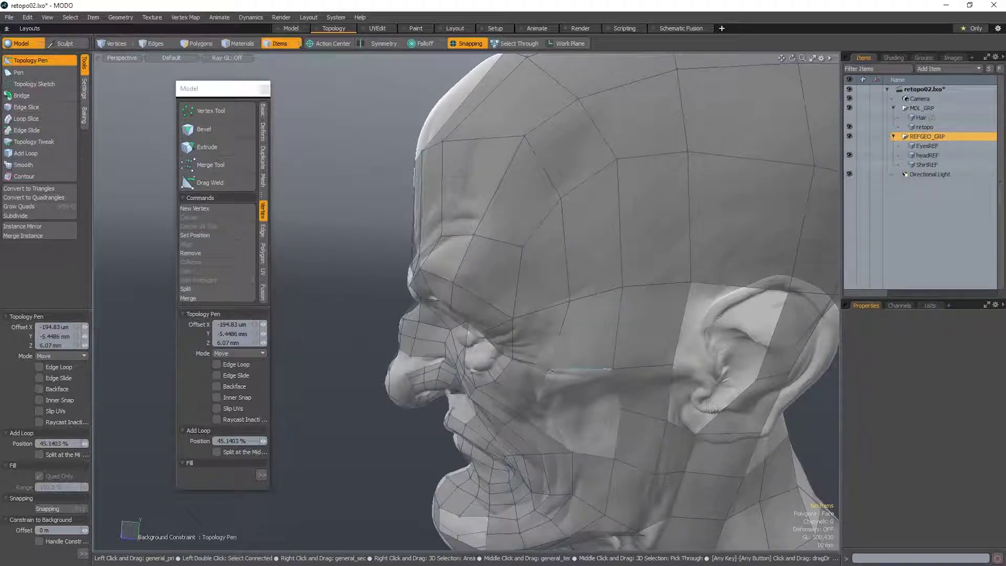
pyautogui.moveTo(564, 320); pyautogui.dragTo(591, 294)
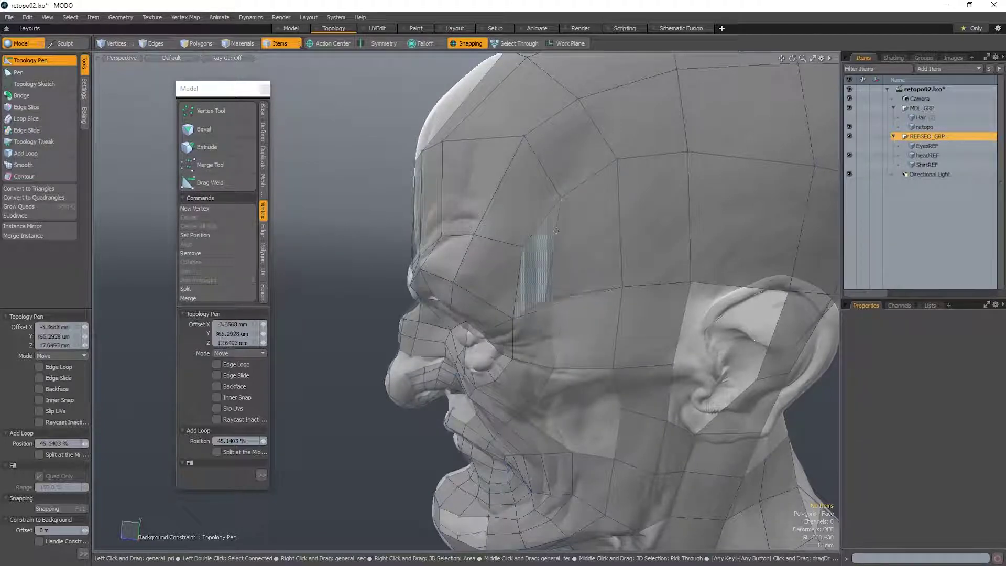
pyautogui.moveTo(556, 230); pyautogui.dragTo(615, 153)
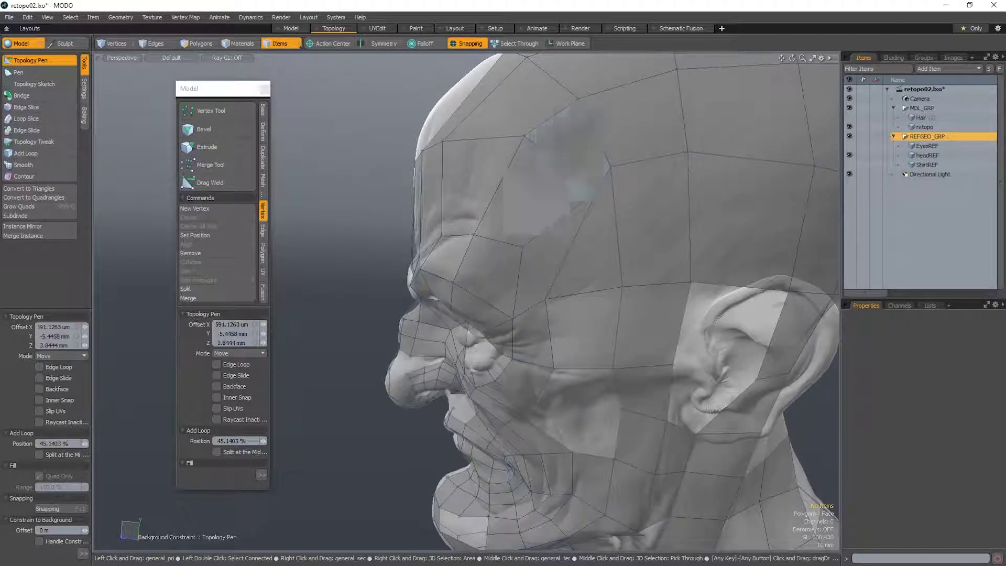
pyautogui.keyDown('shift'); pyautogui.click(593, 180); pyautogui.keyUp('shift')
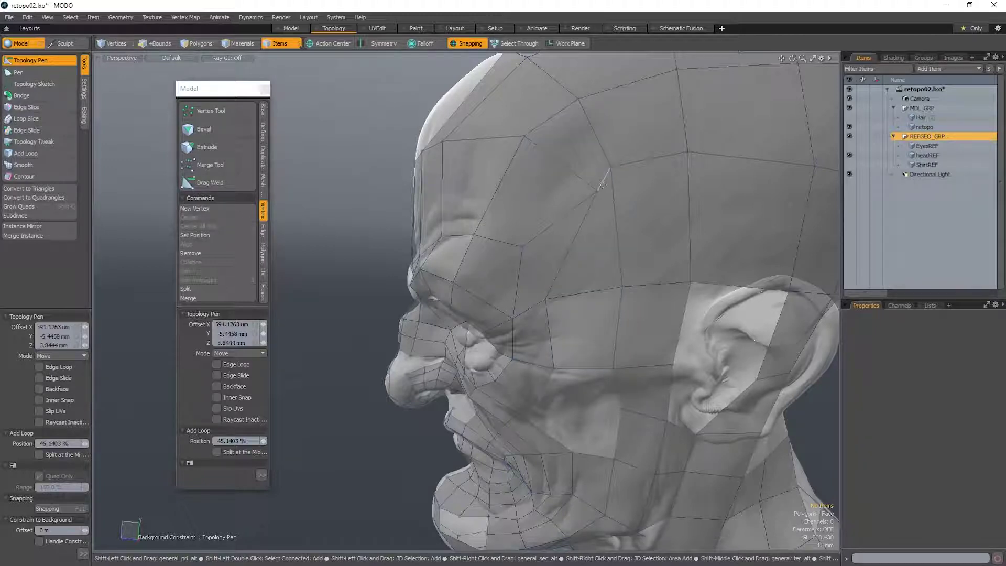
# - Try adding edge loops down the temple between the brow and the ear while evening out the nearby vertices
pyautogui.keyDown('alt'); pyautogui.moveTo(592, 274); pyautogui.dragTo(554, 273); pyautogui.keyUp('alt')
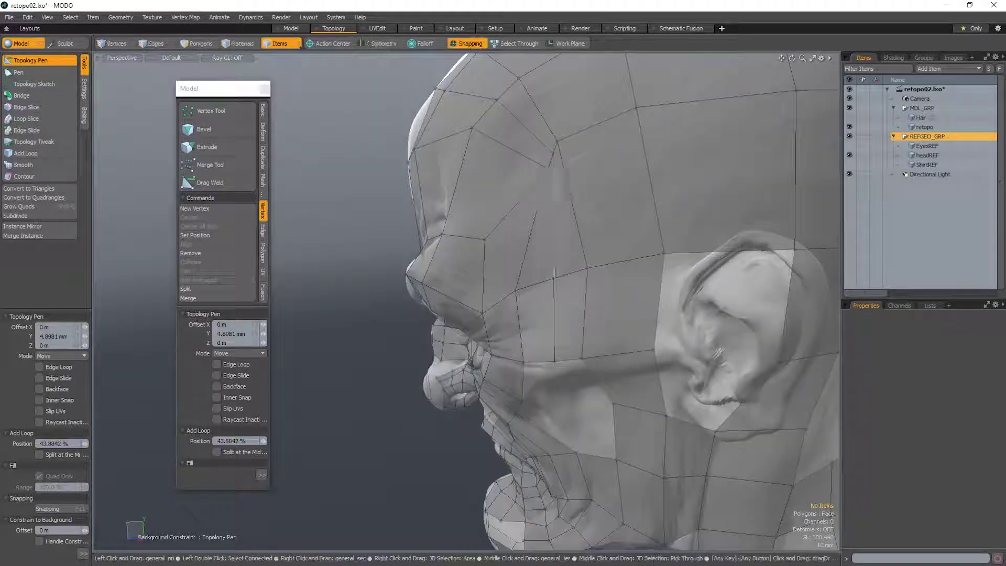
pyautogui.keyDown('shift'); pyautogui.click(561, 220); pyautogui.keyUp('shift')
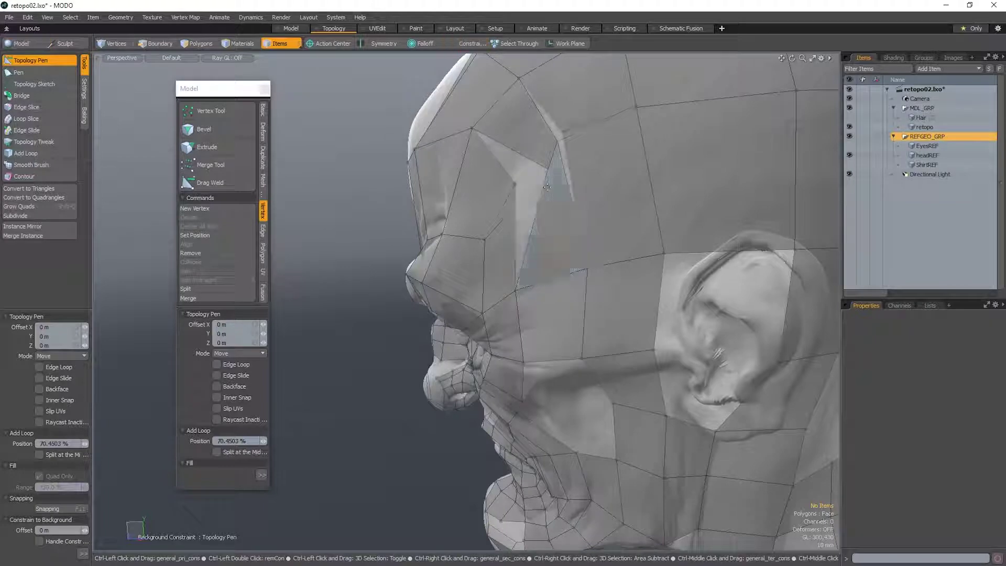
pyautogui.moveTo(576, 278)
pyautogui.keyDown('alt'); pyautogui.mouseDown()
pyautogui.moveTo(600, 281)
pyautogui.moveTo(590, 271)
pyautogui.mouseUp(); pyautogui.keyUp('alt')
pyautogui.moveTo(540, 176); pyautogui.dragTo(531, 181)
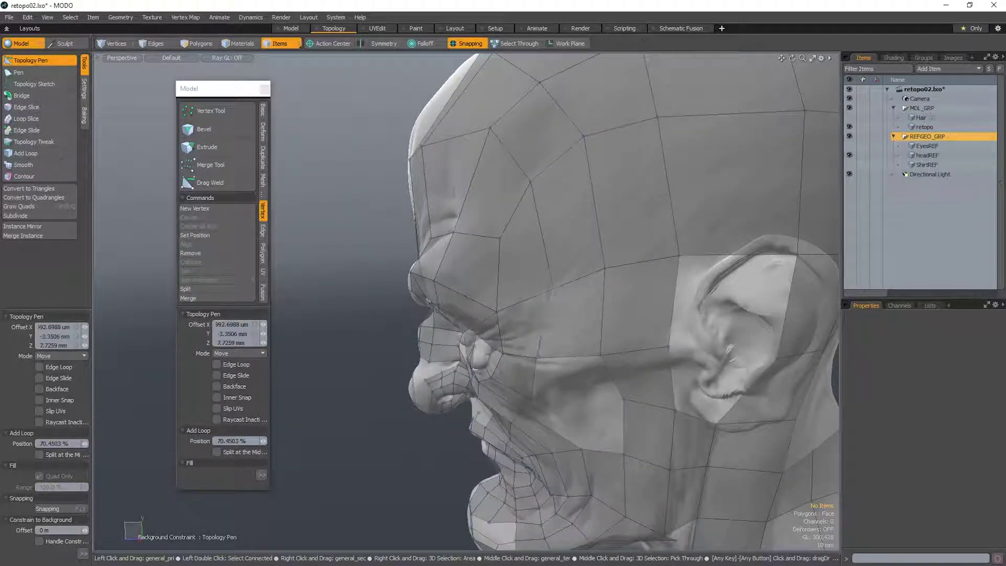
pyautogui.moveTo(553, 288); pyautogui.dragTo(549, 288)
pyautogui.keyDown('shift'); pyautogui.click(552, 160); pyautogui.keyUp('shift')
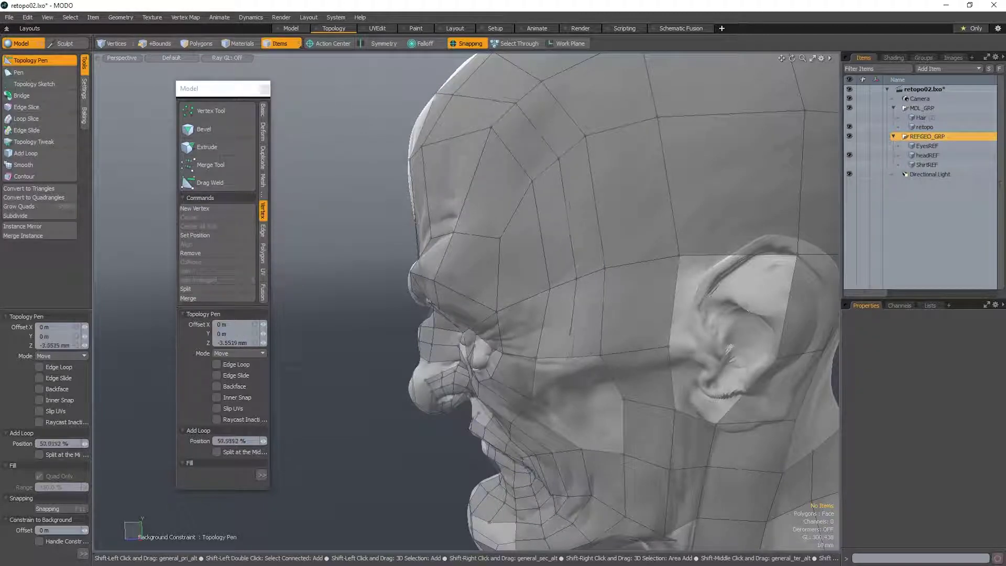
pyautogui.keyDown('alt'); pyautogui.moveTo(562, 169); pyautogui.dragTo(780, 361); pyautogui.keyUp('alt')
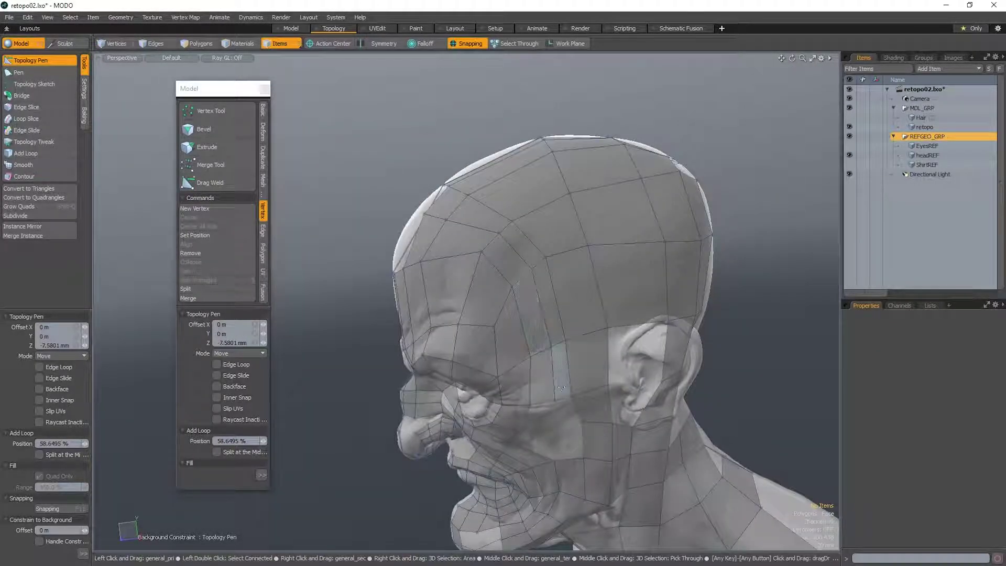
pyautogui.hotkey('ctrl', 'z')
pyautogui.hotkey('ctrl', 'z')
pyautogui.scroll(2, 538, 313)
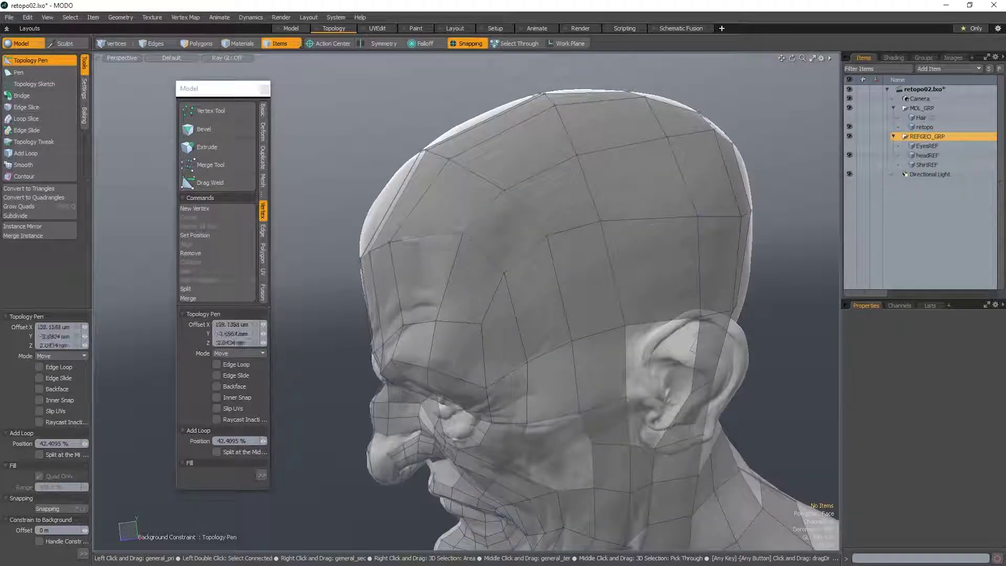
# - Try adding an edge loop through the forehead strip that runs around the eye
pyautogui.keyDown('alt'); pyautogui.moveTo(503, 293); pyautogui.dragTo(539, 215); pyautogui.keyUp('alt')
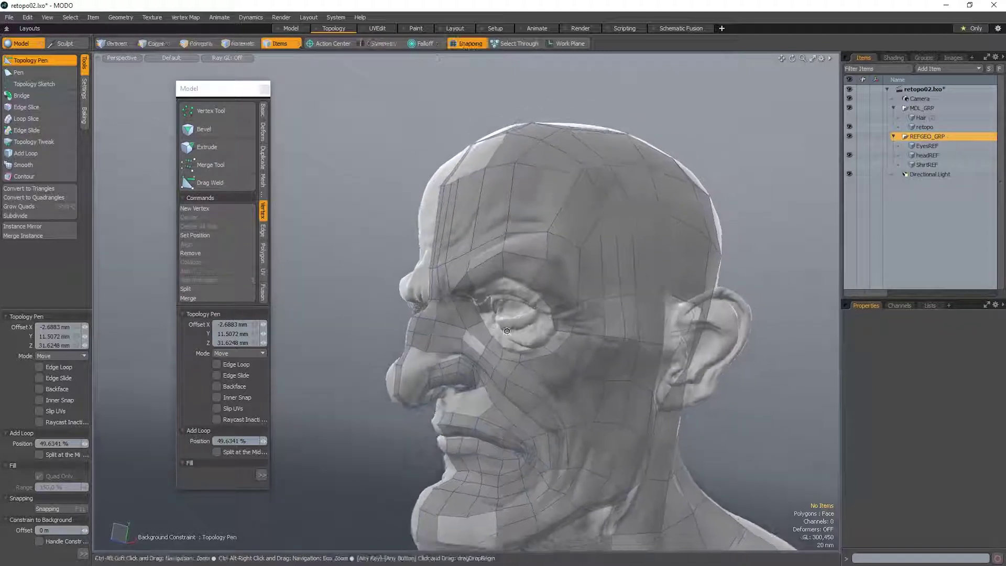
pyautogui.keyDown('alt'); pyautogui.moveTo(507, 331); pyautogui.dragTo(566, 346); pyautogui.keyUp('alt')
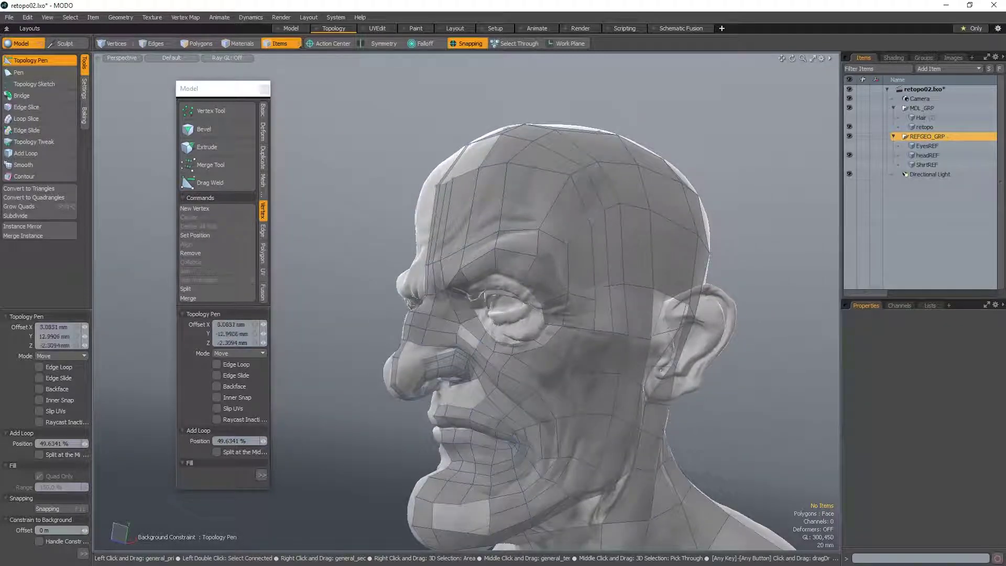
pyautogui.keyDown('shift'); pyautogui.middleClick(552, 204); pyautogui.keyUp('shift')
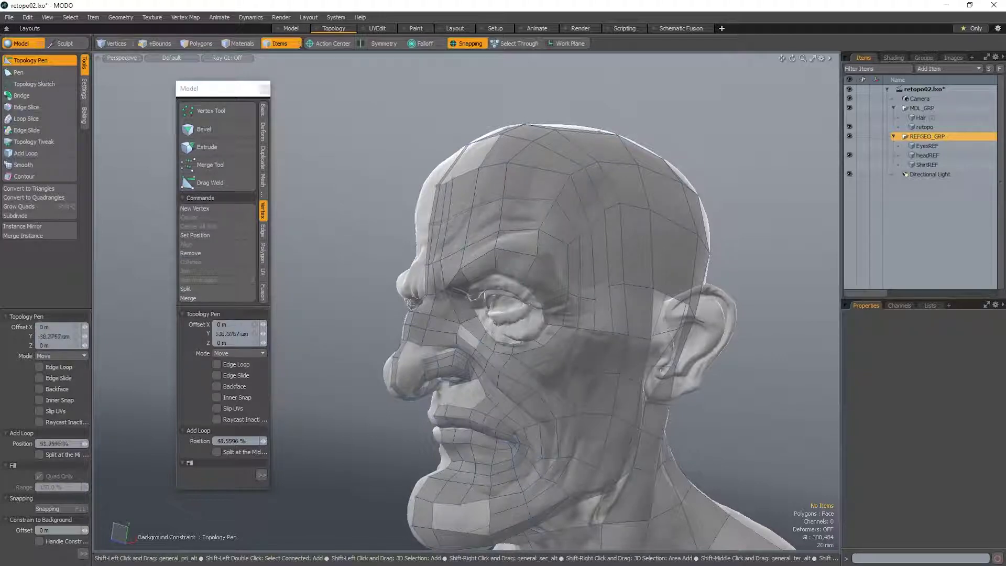
pyautogui.keyDown('alt'); pyautogui.moveTo(558, 219); pyautogui.dragTo(586, 221); pyautogui.keyUp('alt')
pyautogui.keyDown('ctrl'); pyautogui.middleClick(561, 189); pyautogui.keyUp('ctrl')
# - Drop the Topology Pen and make the retopo mesh the active item for component selection
pyautogui.press('space')
pyautogui.click(545, 197)
pyautogui.press('2')
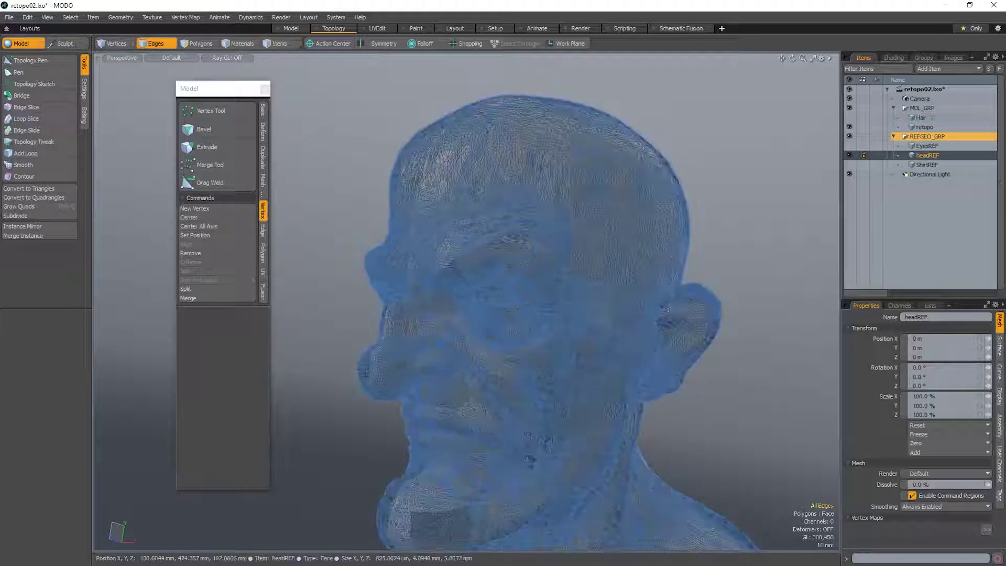
pyautogui.click(921, 127)
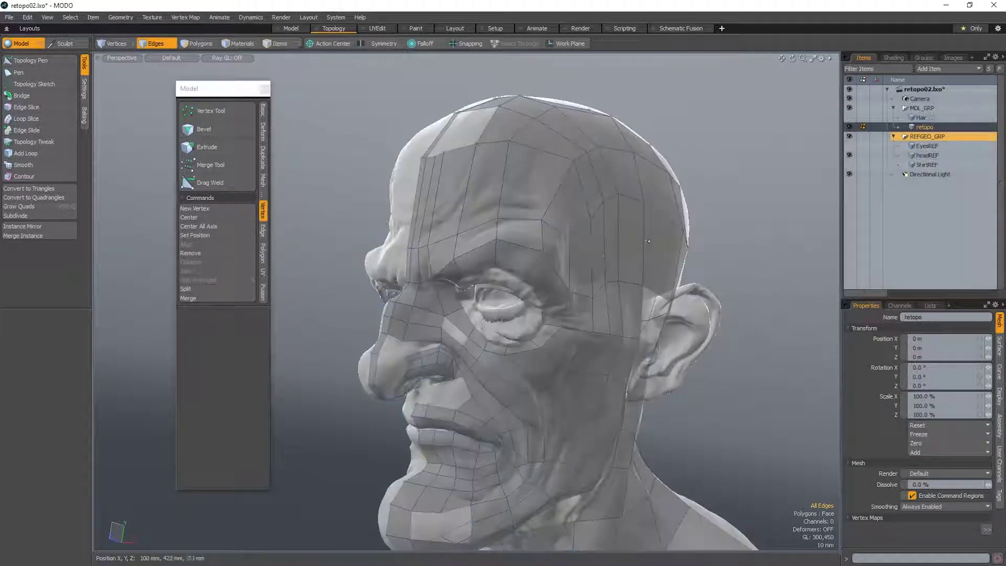
# - Examine the polygon flow by selecting the loop from the forehead around the eye to the mouth, then clear the selection
pyautogui.press('3')
pyautogui.click(561, 201)
pyautogui.keyDown('shift'); pyautogui.click(540, 188); pyautogui.keyUp('shift')
pyautogui.press('r')
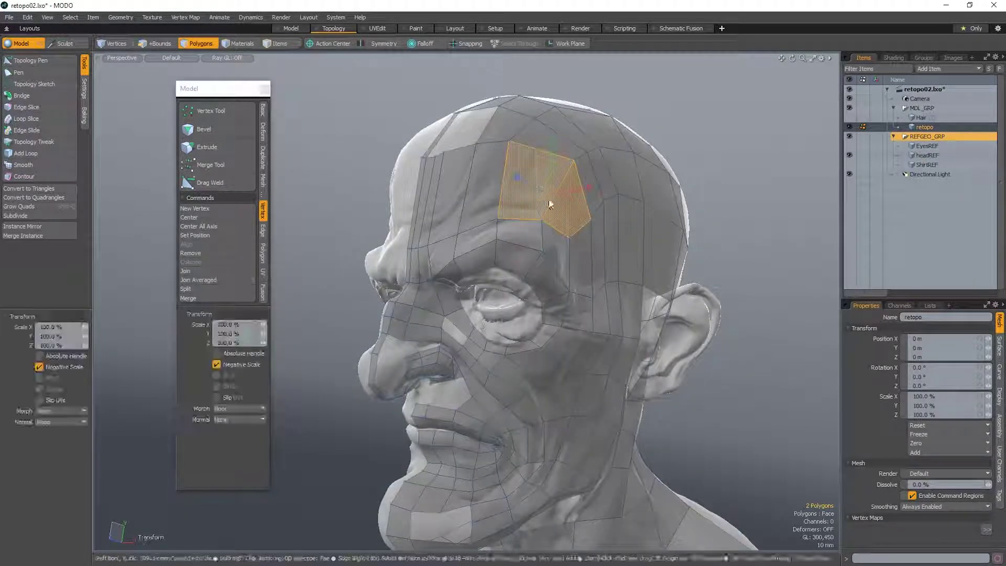
pyautogui.press('space')
pyautogui.press('l')
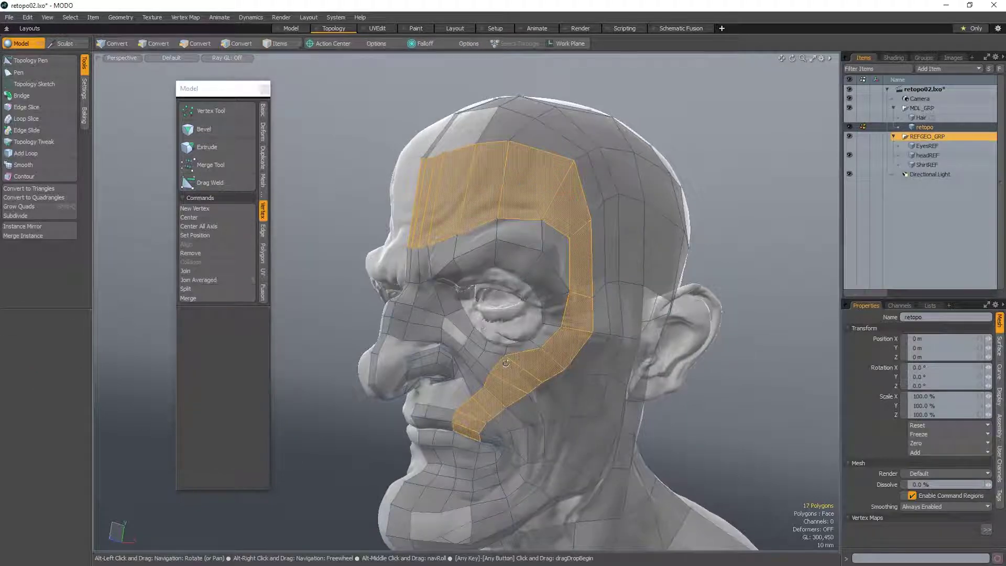
pyautogui.keyDown('alt'); pyautogui.moveTo(662, 250); pyautogui.dragTo(631, 252); pyautogui.keyUp('alt')
pyautogui.moveTo(571, 309)
pyautogui.keyDown('alt'); pyautogui.mouseDown()
pyautogui.moveTo(649, 309)
pyautogui.moveTo(520, 313)
pyautogui.moveTo(486, 374)
pyautogui.moveTo(534, 394)
pyautogui.moveTo(518, 444)
pyautogui.moveTo(554, 404)
pyautogui.mouseUp(); pyautogui.keyUp('alt')
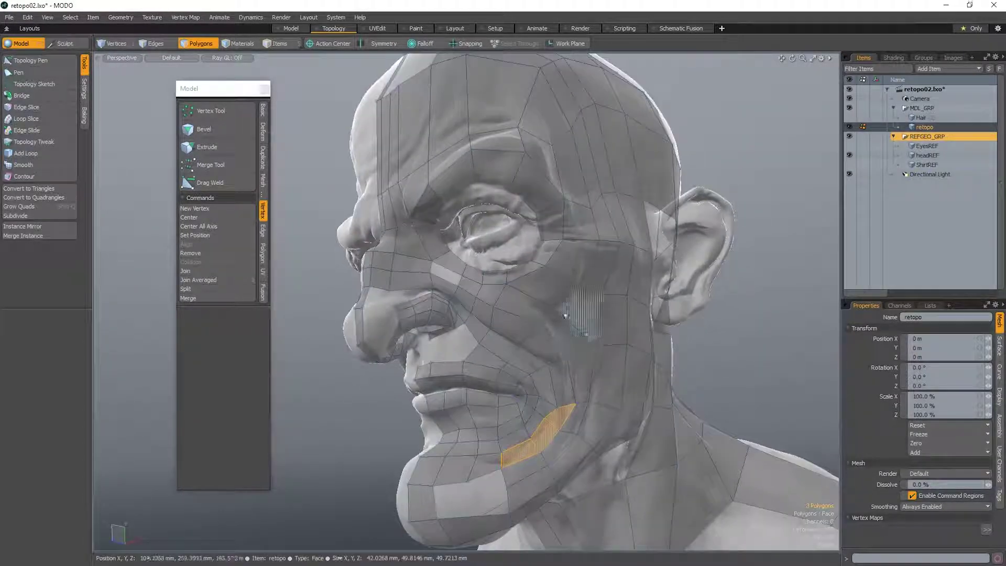
pyautogui.click(746, 331)
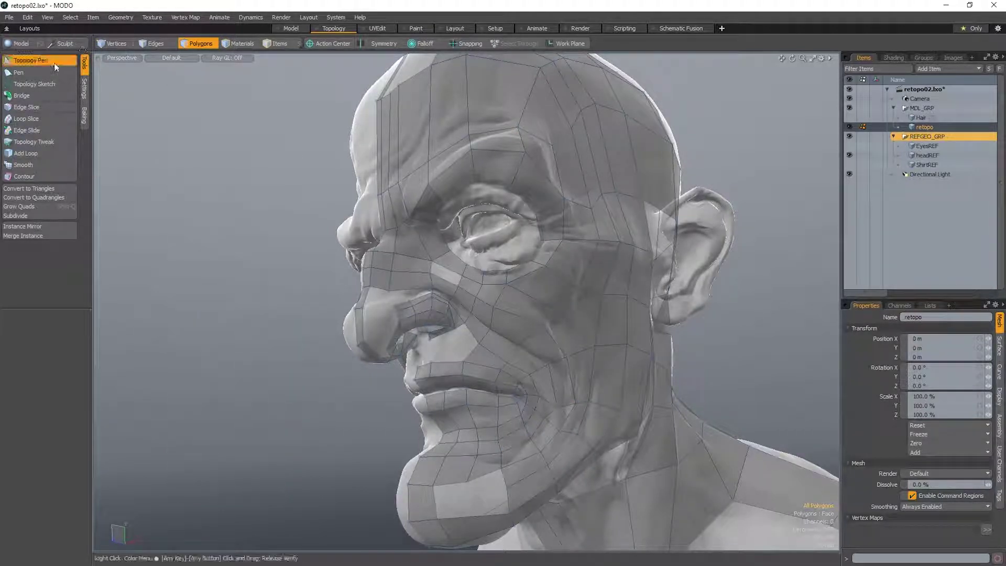
# - Reposition the vertices between the mouth corner and the cheek with the Topology Pen to smooth the loops
pyautogui.keyDown('ctrl'); pyautogui.keyDown('alt'); pyautogui.moveTo(472, 310); pyautogui.dragTo(540, 330); pyautogui.keyUp('alt'); pyautogui.keyUp('ctrl')
pyautogui.moveTo(540, 330)
pyautogui.keyDown('ctrl'); pyautogui.keyDown('alt'); pyautogui.mouseDown()
pyautogui.moveTo(566, 334)
pyautogui.moveTo(562, 268)
pyautogui.moveTo(543, 311)
pyautogui.mouseUp(); pyautogui.keyUp('alt'); pyautogui.keyUp('ctrl')
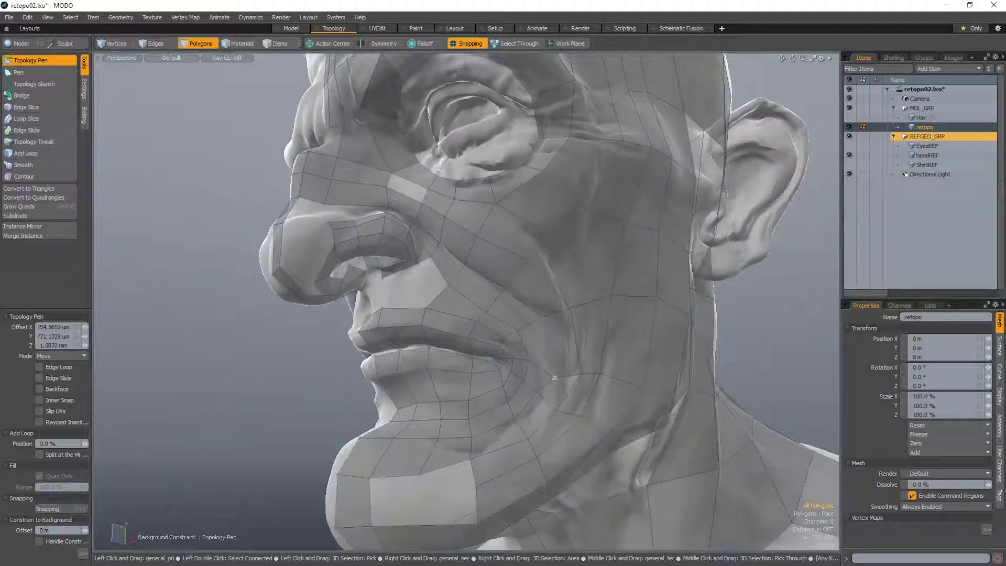
pyautogui.keyDown('ctrl'); pyautogui.keyDown('alt'); pyautogui.moveTo(569, 366); pyautogui.dragTo(567, 341); pyautogui.keyUp('alt'); pyautogui.keyUp('ctrl')
pyautogui.hotkey('ctrl', 's')
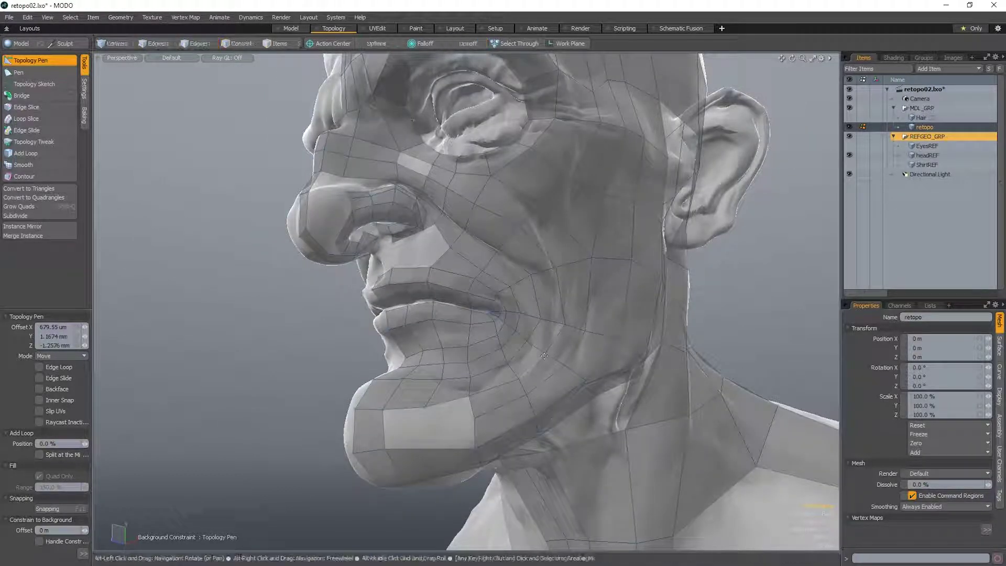
pyautogui.keyDown('alt'); pyautogui.keyDown('shift'); pyautogui.moveTo(549, 358); pyautogui.dragTo(562, 288); pyautogui.keyUp('shift'); pyautogui.keyUp('alt')
# - Add an edge loop across the front chin polygons and extend a polygon into the open gap on the chin
pyautogui.keyDown('ctrl'); pyautogui.keyDown('alt'); pyautogui.moveTo(500, 347); pyautogui.dragTo(526, 325); pyautogui.keyUp('alt'); pyautogui.keyUp('ctrl')
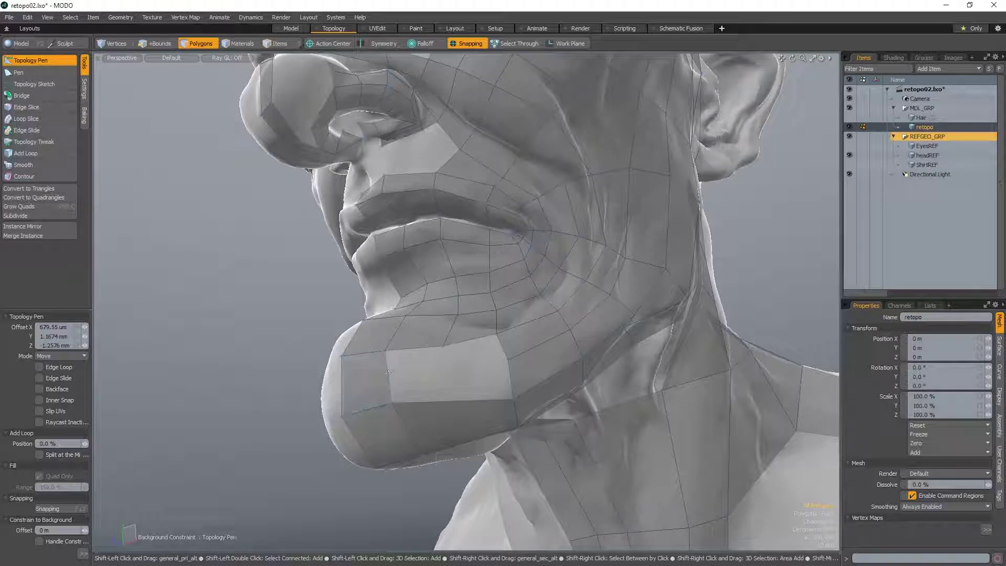
pyautogui.keyDown('alt'); pyautogui.moveTo(389, 367); pyautogui.dragTo(404, 399); pyautogui.keyUp('alt')
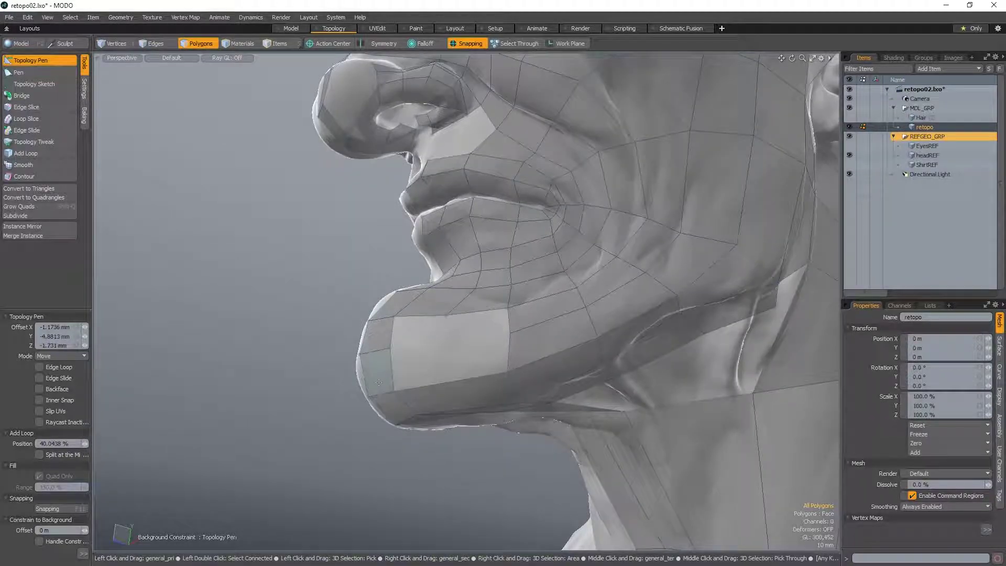
pyautogui.keyDown('alt'); pyautogui.moveTo(473, 381); pyautogui.dragTo(464, 408); pyautogui.keyUp('alt')
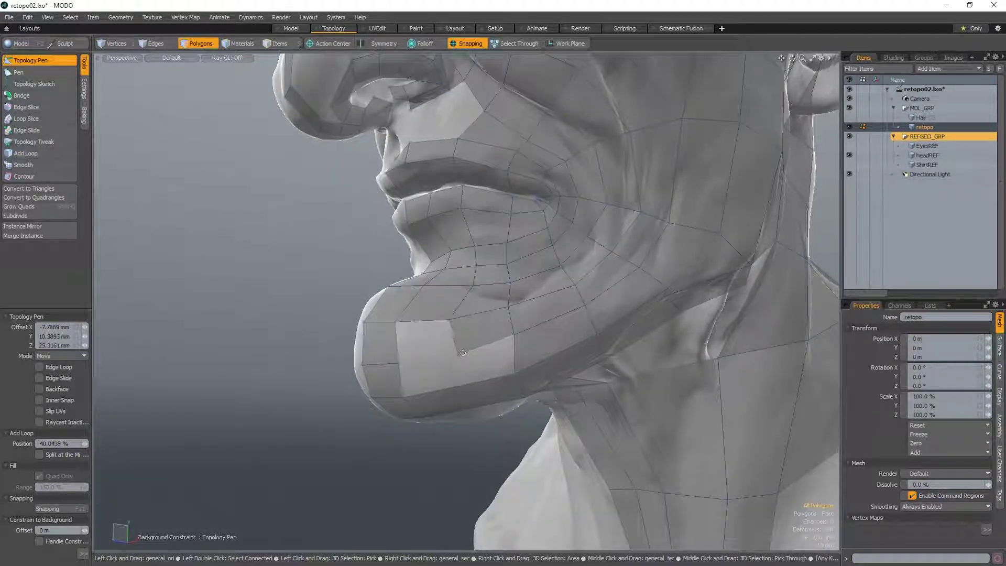
pyautogui.keyDown('alt'); pyautogui.moveTo(462, 341); pyautogui.dragTo(443, 330); pyautogui.keyUp('alt')
# - Add edge loops through the polygons along the underside of the jaw and chin
pyautogui.keyDown('alt'); pyautogui.moveTo(439, 391); pyautogui.dragTo(501, 366); pyautogui.keyUp('alt')
pyautogui.moveTo(574, 451); pyautogui.dragTo(591, 443)
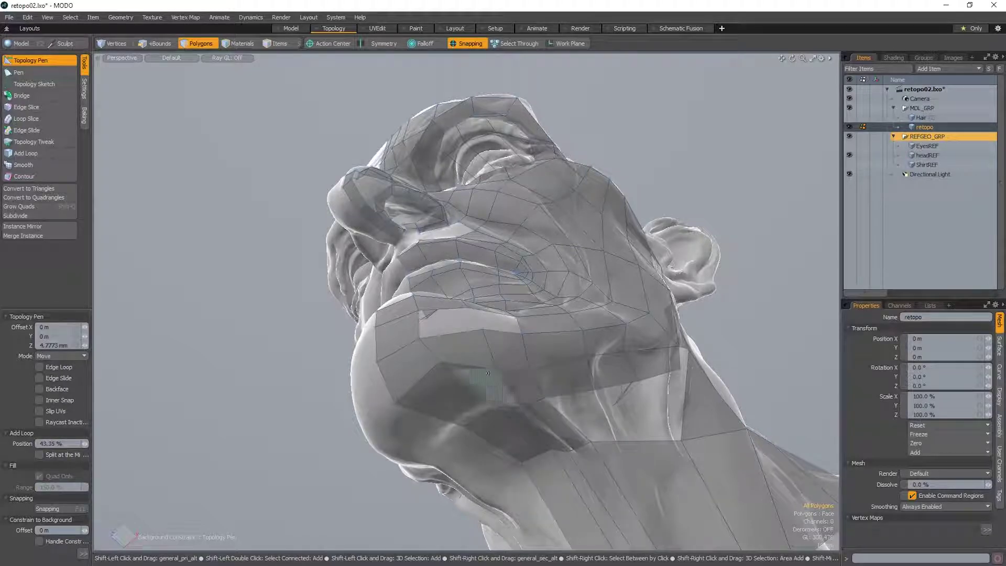
pyautogui.keyDown('ctrl'); pyautogui.keyDown('alt'); pyautogui.moveTo(487, 385); pyautogui.dragTo(542, 367); pyautogui.keyUp('alt'); pyautogui.keyUp('ctrl')
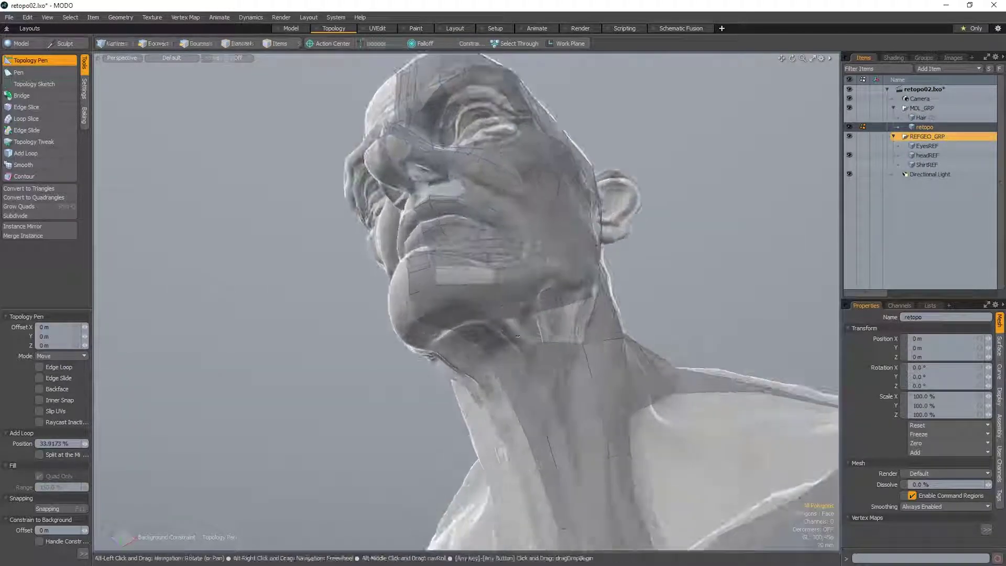
# - Cut new edges with Edge Slice from the chin row down across the underside of the jaw
pyautogui.keyDown('alt'); pyautogui.moveTo(492, 309); pyautogui.dragTo(470, 284); pyautogui.keyUp('alt')
pyautogui.press('c')
pyautogui.click(472, 283)
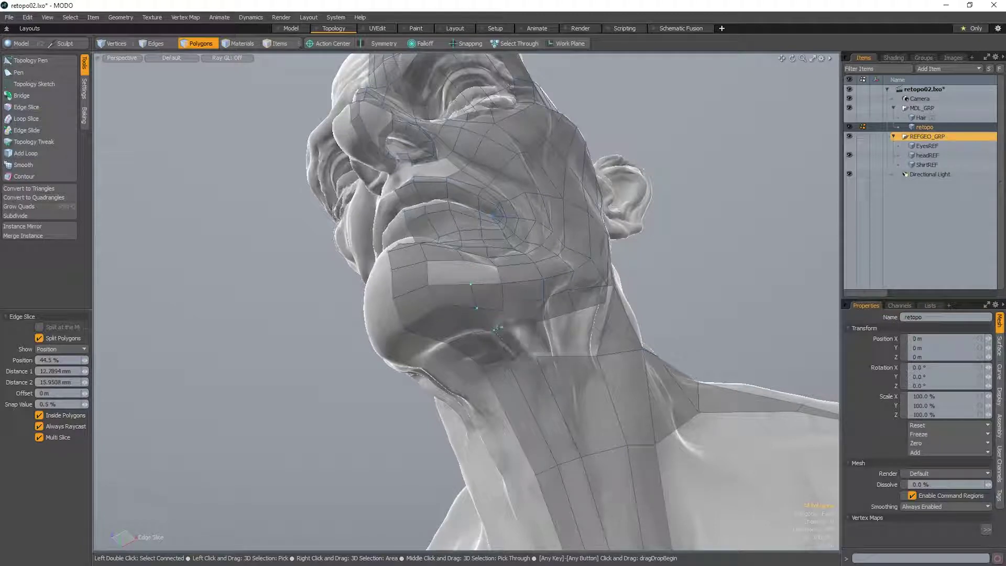
pyautogui.click(509, 368)
pyautogui.press('space')
# - Reposition the vertices on the front and underside of the chin with the Topology Pen to even out the polygons
pyautogui.keyDown('alt'); pyautogui.moveTo(524, 414); pyautogui.dragTo(423, 361); pyautogui.keyUp('alt')
pyautogui.hotkey('ctrl', 'space')
pyautogui.click(459, 233)
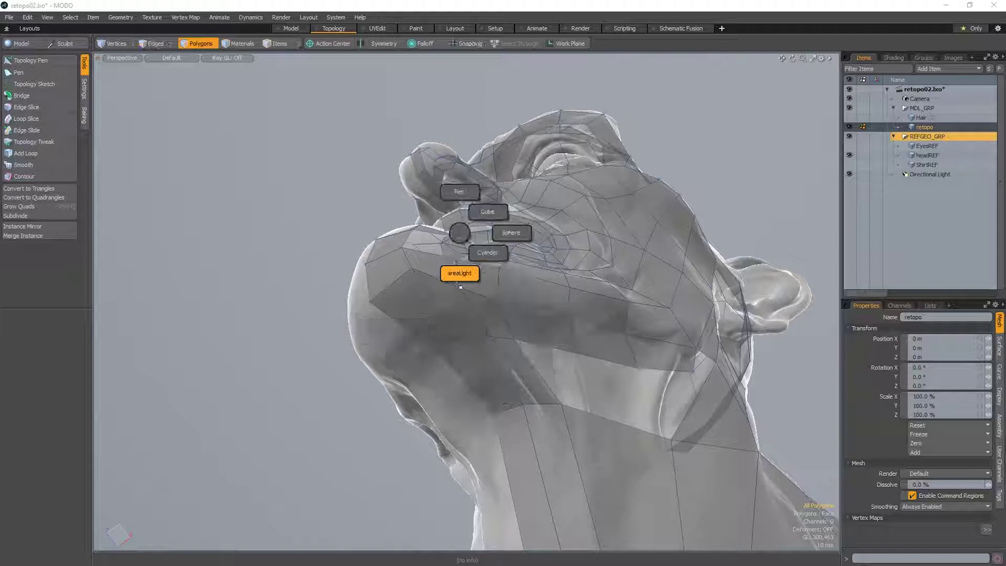
pyautogui.click(460, 233)
pyautogui.hotkey('ctrl', 'space')
pyautogui.click(521, 266)
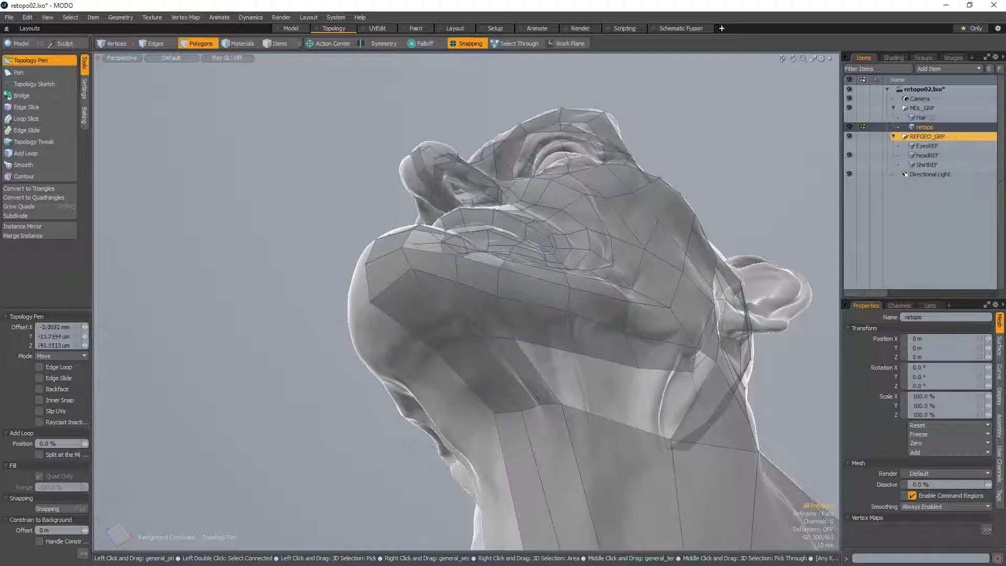
pyautogui.keyDown('alt'); pyautogui.moveTo(415, 283); pyautogui.dragTo(478, 257); pyautogui.keyUp('alt')
pyautogui.keyDown('shift'); pyautogui.moveTo(422, 278); pyautogui.dragTo(429, 245); pyautogui.keyUp('shift')
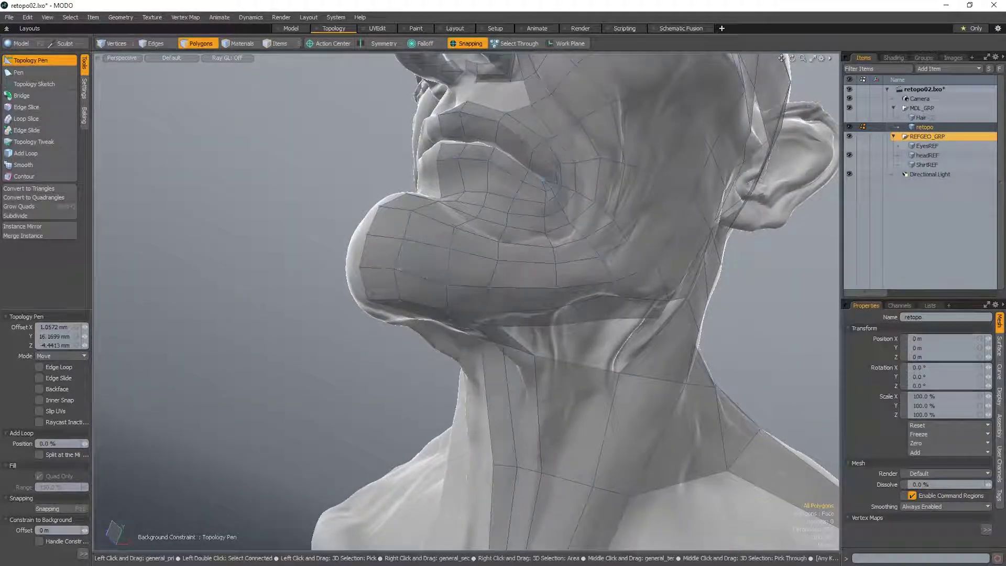
# - Cut a new edge with Edge Slice across the row of jaw polygons between the chin and the mouth corner
pyautogui.keyDown('alt'); pyautogui.moveTo(467, 304); pyautogui.dragTo(381, 297); pyautogui.keyUp('alt')
pyautogui.keyDown('alt'); pyautogui.moveTo(392, 339); pyautogui.dragTo(395, 277); pyautogui.keyUp('alt')
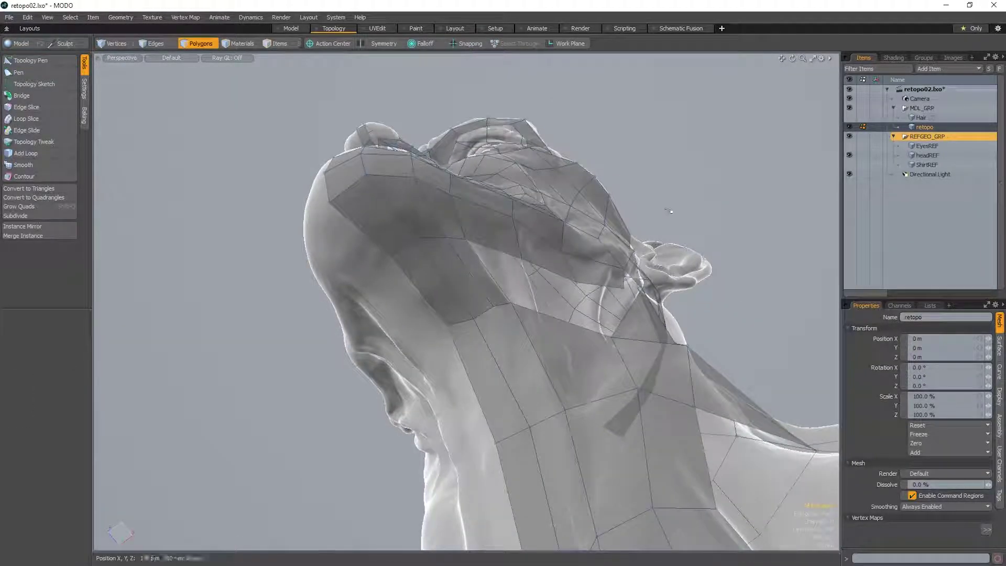
pyautogui.keyDown('alt'); pyautogui.moveTo(581, 249); pyautogui.dragTo(490, 308); pyautogui.keyUp('alt')
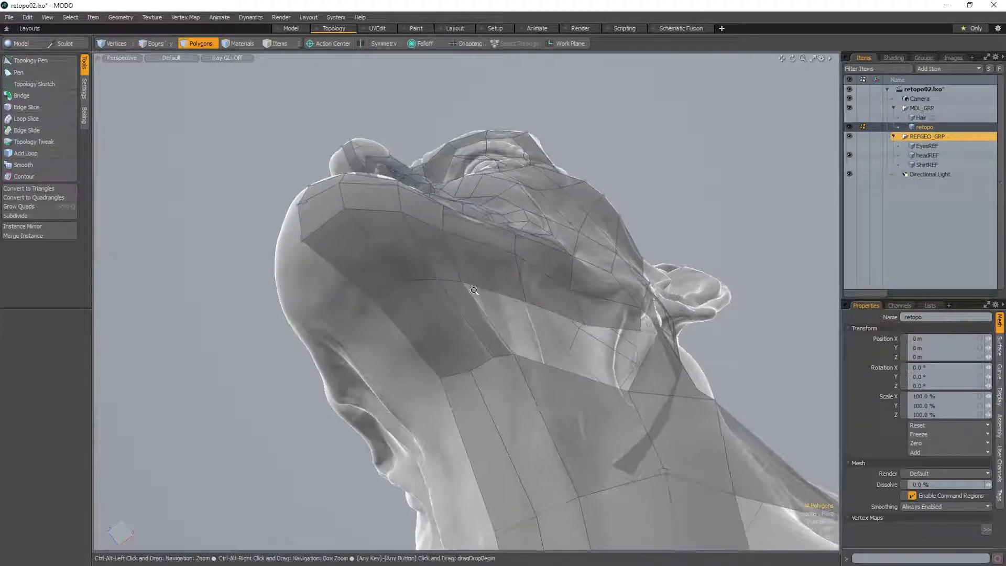
pyautogui.keyDown('alt'); pyautogui.moveTo(471, 293); pyautogui.dragTo(457, 348); pyautogui.keyUp('alt')
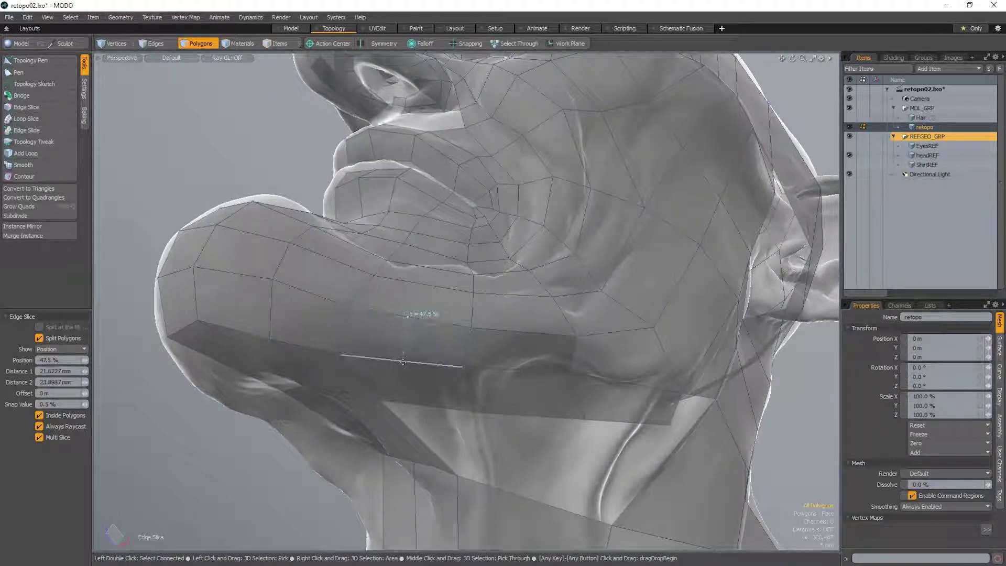
pyautogui.press('q')
pyautogui.press('c')
pyautogui.click(466, 348)
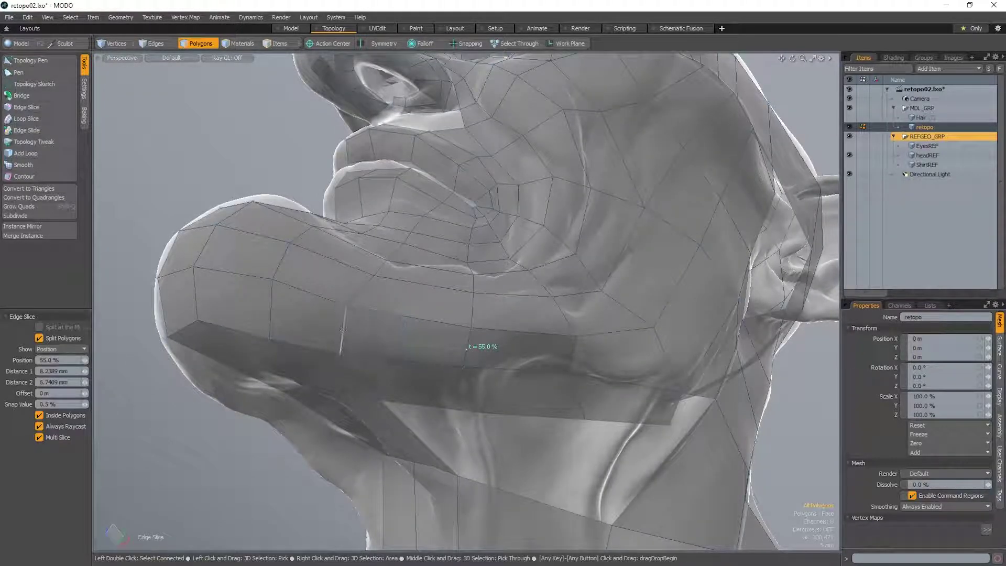
pyautogui.press('q')
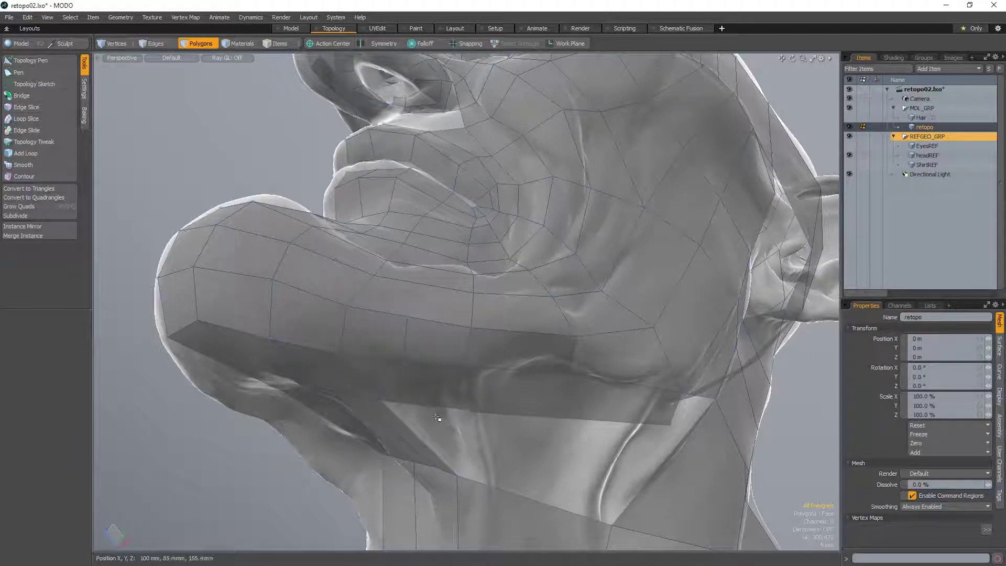
pyautogui.keyDown('alt'); pyautogui.moveTo(335, 386); pyautogui.dragTo(431, 391); pyautogui.keyUp('alt')
pyautogui.click(436, 387)
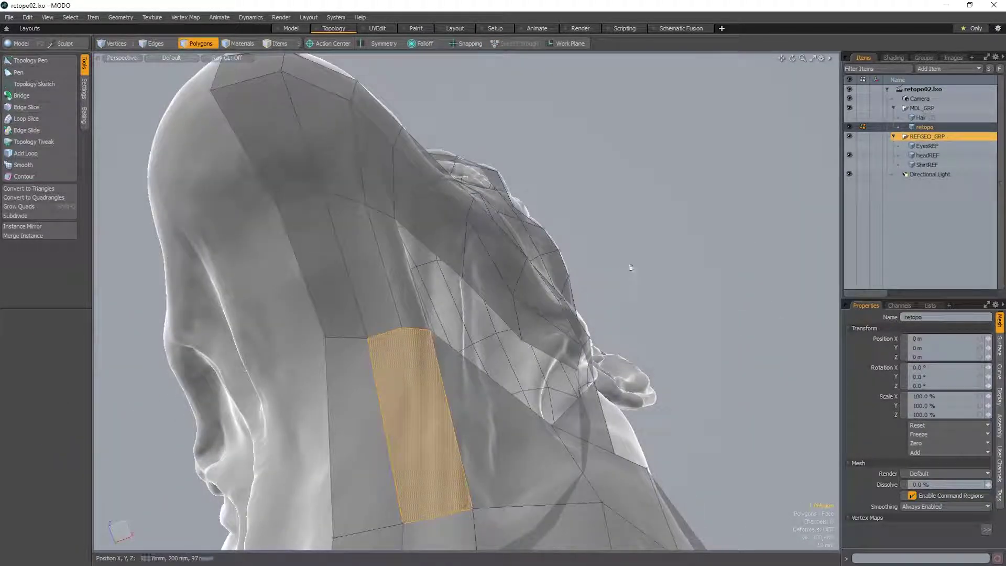
pyautogui.click(630, 268)
pyautogui.press('d')
pyautogui.keyDown('alt'); pyautogui.moveTo(482, 361); pyautogui.dragTo(457, 360); pyautogui.keyUp('alt')
pyautogui.hotkey('ctrl', 'z')
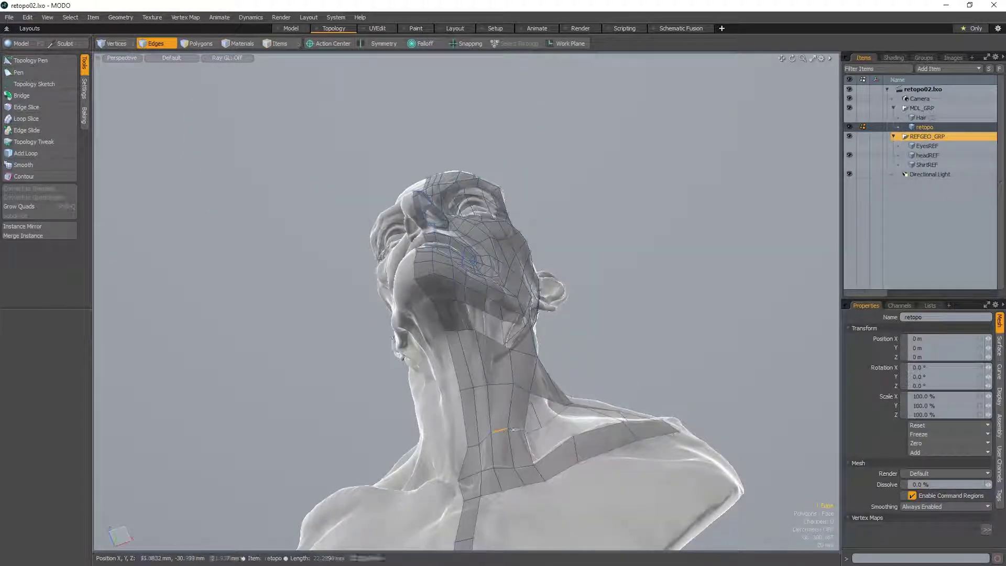
# - Try cutting extra edges into the side-of-neck polygons with Edge Slice
pyautogui.press('c')
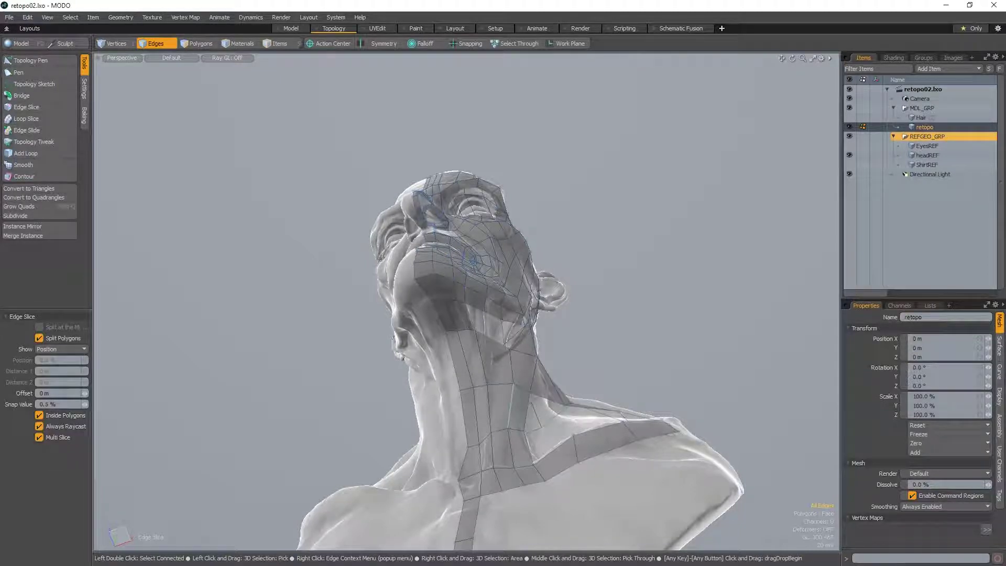
pyautogui.click(510, 419)
pyautogui.scroll(3, 511, 423)
pyautogui.click(537, 419)
pyautogui.press('space')
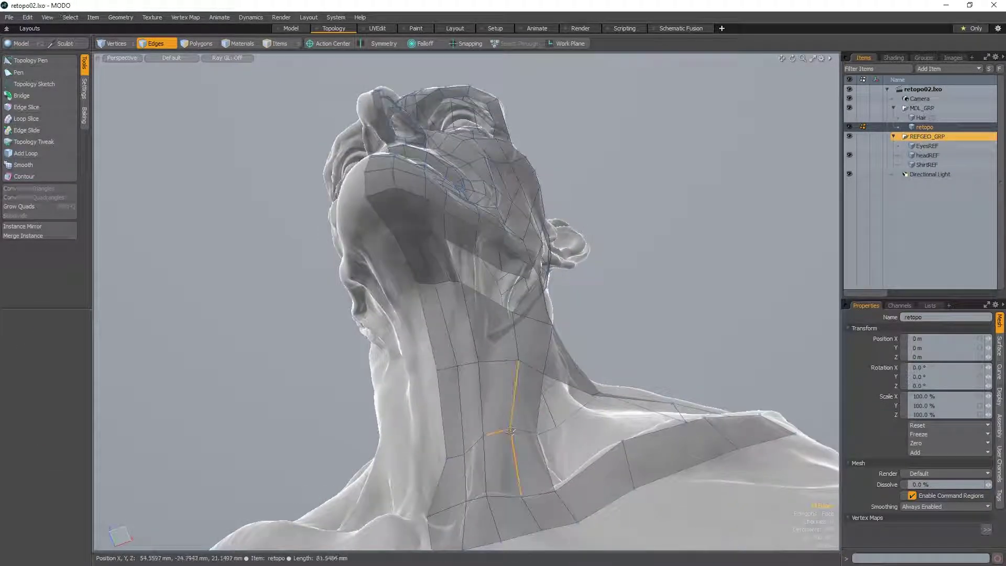
pyautogui.press('c')
pyautogui.click(510, 427)
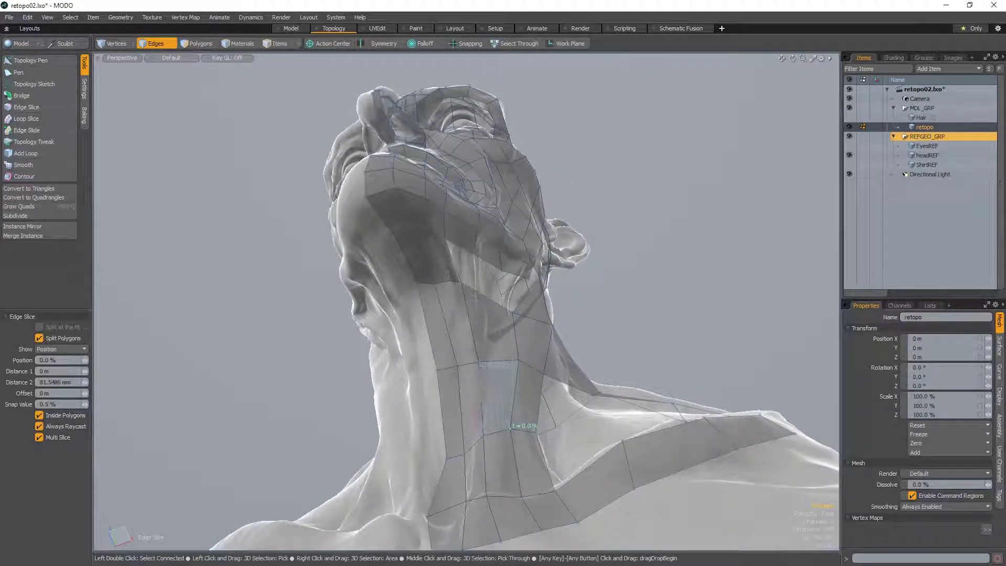
pyautogui.press('space')
pyautogui.scroll(2, 540, 351)
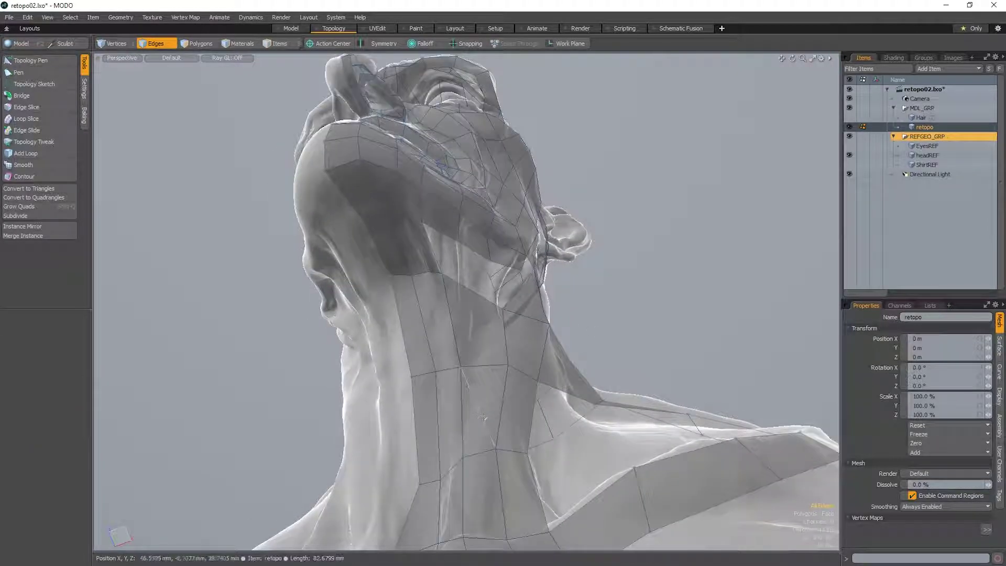
# - Try subdividing the retopo mesh and selecting its neck polygons, and undo the subdivision along with the neck cuts
pyautogui.press('d')
pyautogui.keyDown('alt'); pyautogui.moveTo(485, 413); pyautogui.dragTo(489, 422); pyautogui.keyUp('alt')
pyautogui.press('3')
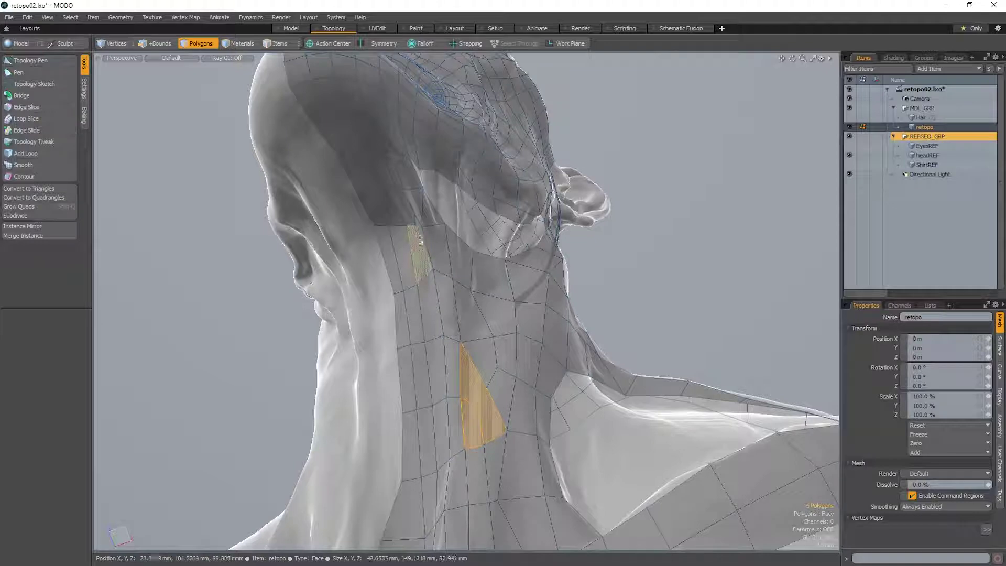
pyautogui.click(571, 259)
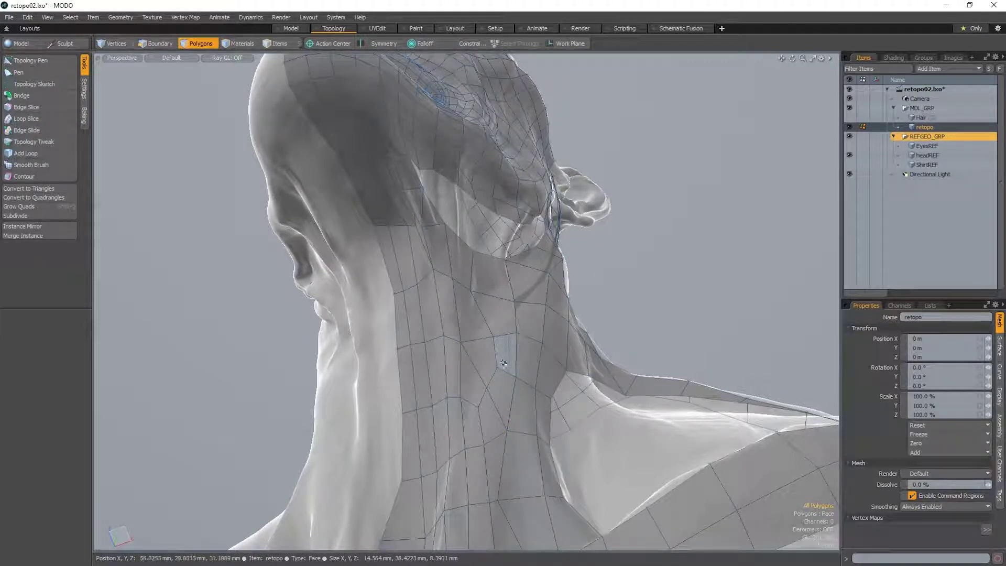
pyautogui.hotkey('ctrl', 'z')
pyautogui.keyDown('alt'); pyautogui.moveTo(503, 363); pyautogui.dragTo(495, 360); pyautogui.keyUp('alt')
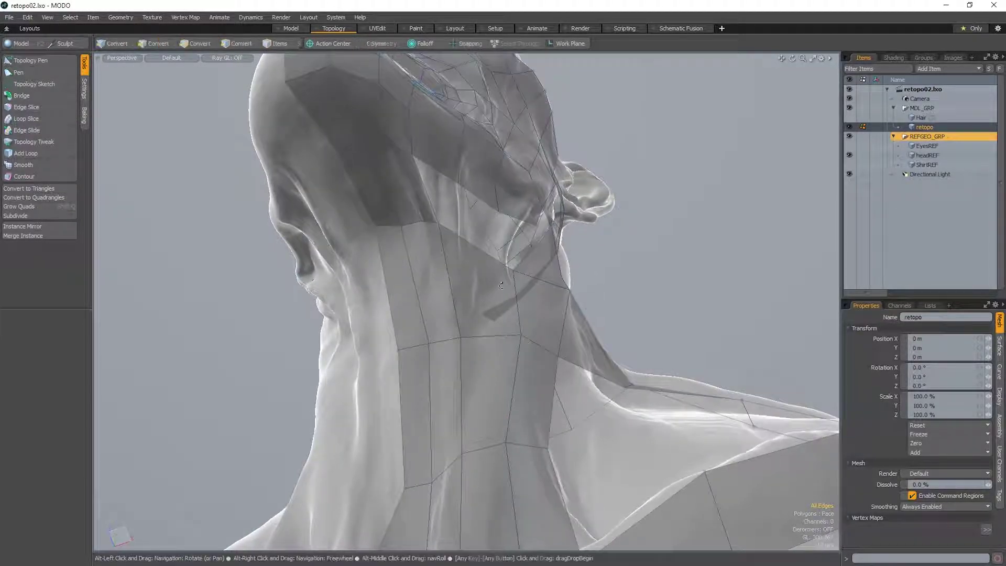
# - Reposition the retopo mesh's vertices under the jaw and around the neck with the Topology Pen
pyautogui.keyDown('alt'); pyautogui.moveTo(501, 285); pyautogui.dragTo(498, 349); pyautogui.keyUp('alt')
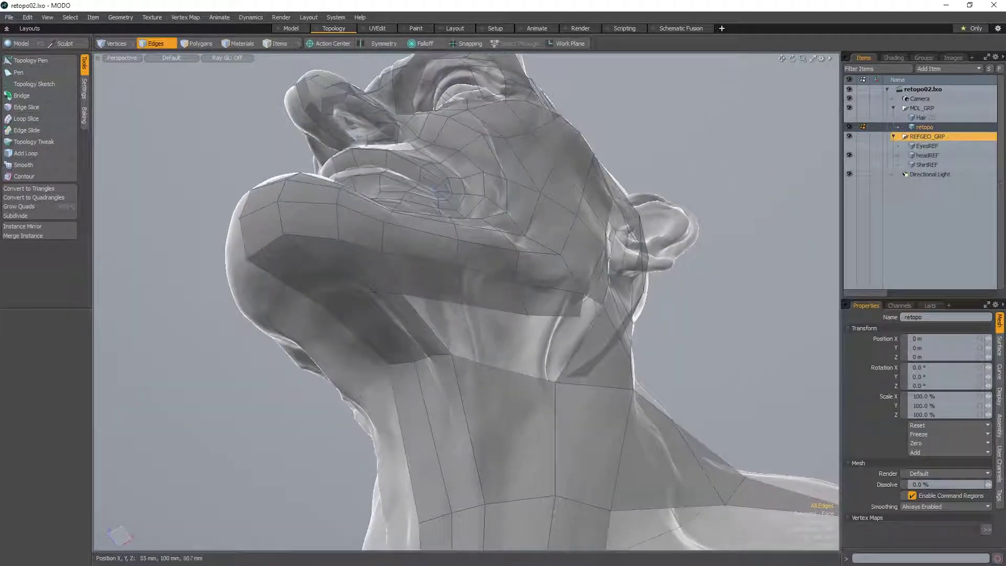
pyautogui.hotkey('ctrl', 'space')
pyautogui.click(471, 318)
pyautogui.click(456, 297)
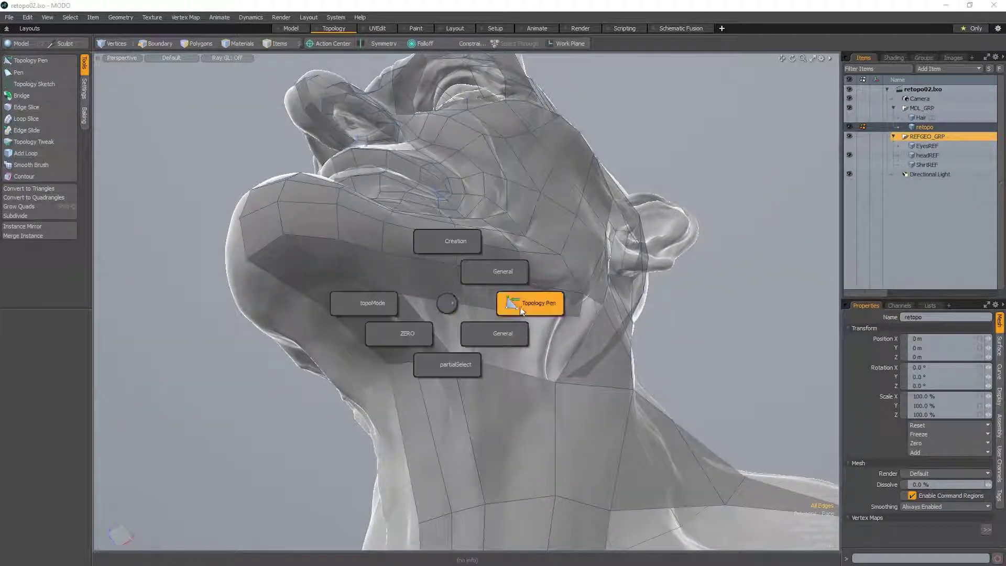
pyautogui.click(524, 298)
pyautogui.keyDown('alt'); pyautogui.moveTo(506, 336); pyautogui.dragTo(366, 273); pyautogui.keyUp('alt')
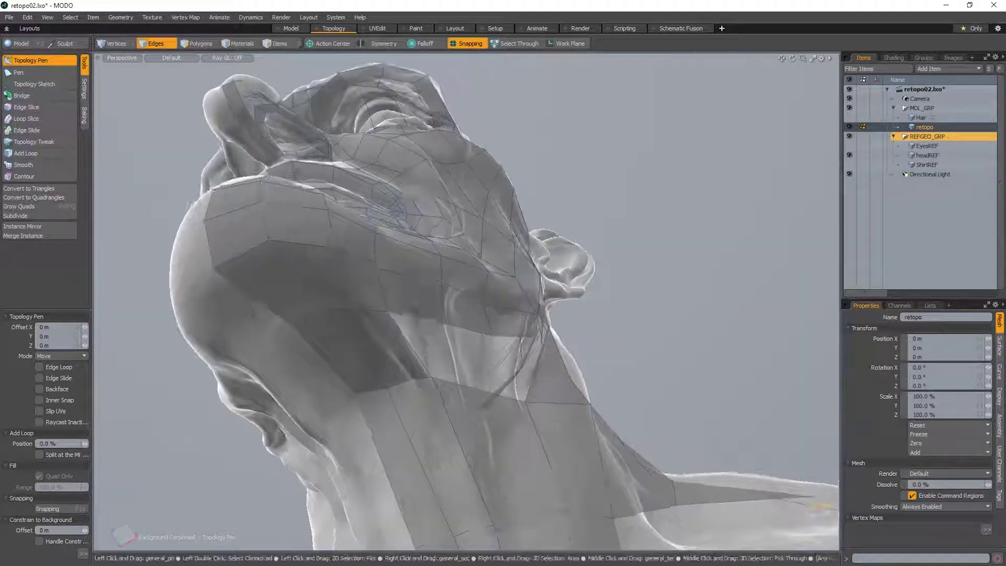
pyautogui.keyDown('alt'); pyautogui.moveTo(461, 430); pyautogui.dragTo(440, 435); pyautogui.keyUp('alt')
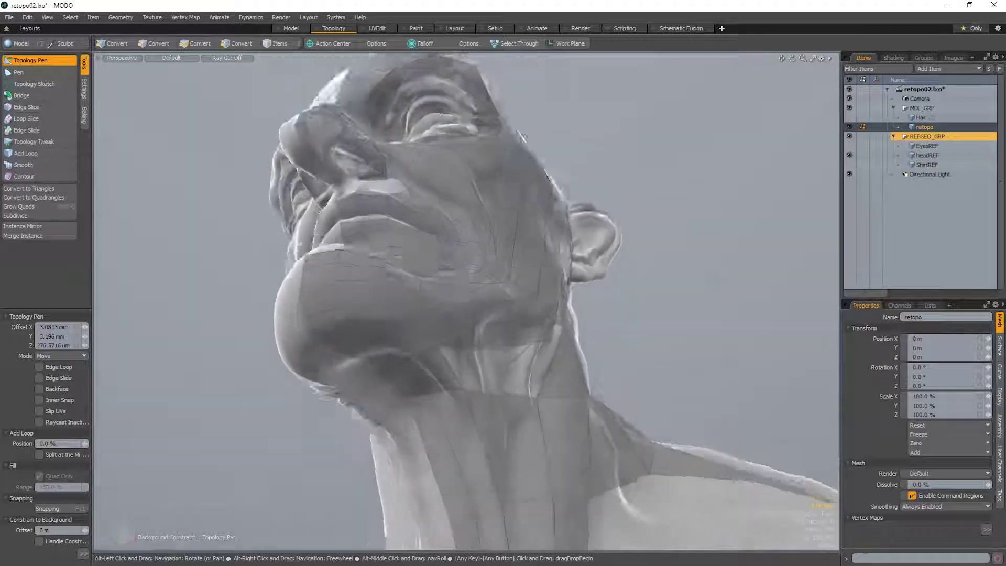
pyautogui.keyDown('alt'); pyautogui.moveTo(388, 288); pyautogui.dragTo(451, 337); pyautogui.keyUp('alt')
pyautogui.keyDown('alt'); pyautogui.moveTo(458, 373); pyautogui.dragTo(577, 310); pyautogui.keyUp('alt')
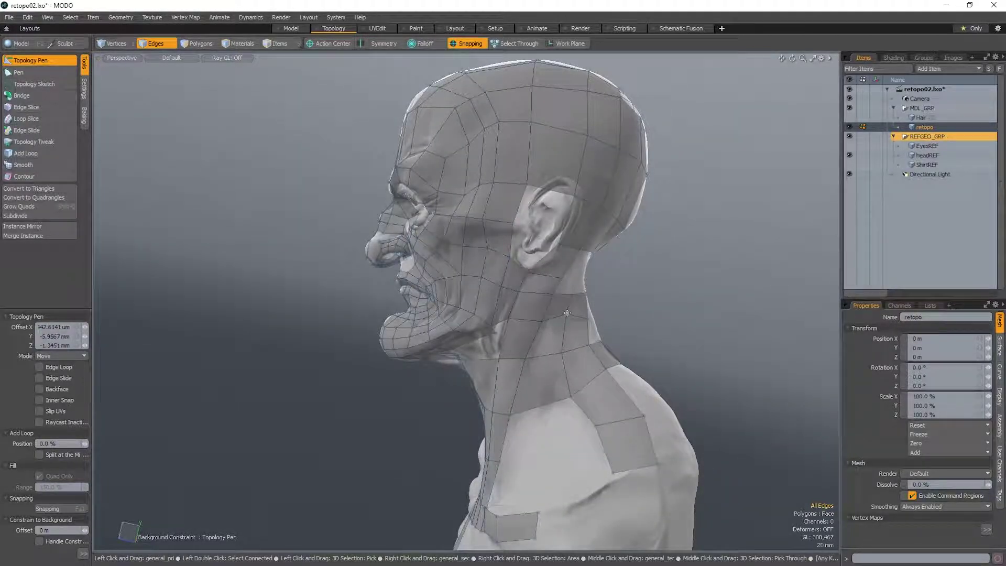
pyautogui.keyDown('alt'); pyautogui.moveTo(461, 335); pyautogui.dragTo(556, 336); pyautogui.keyUp('alt')
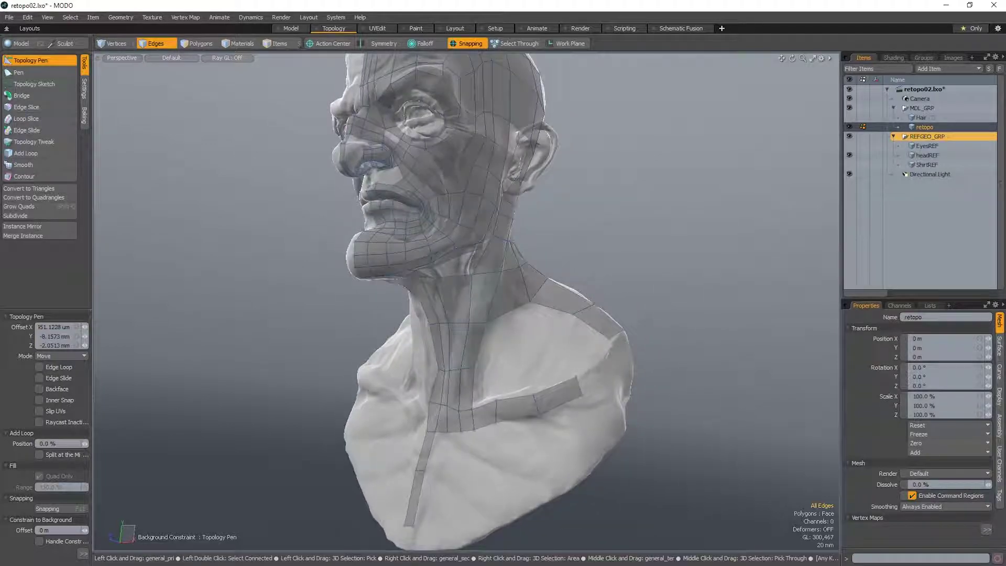
# - Delete the column of four polygons running from behind the jaw down the side of the neck to the collarbone
pyautogui.press('q')
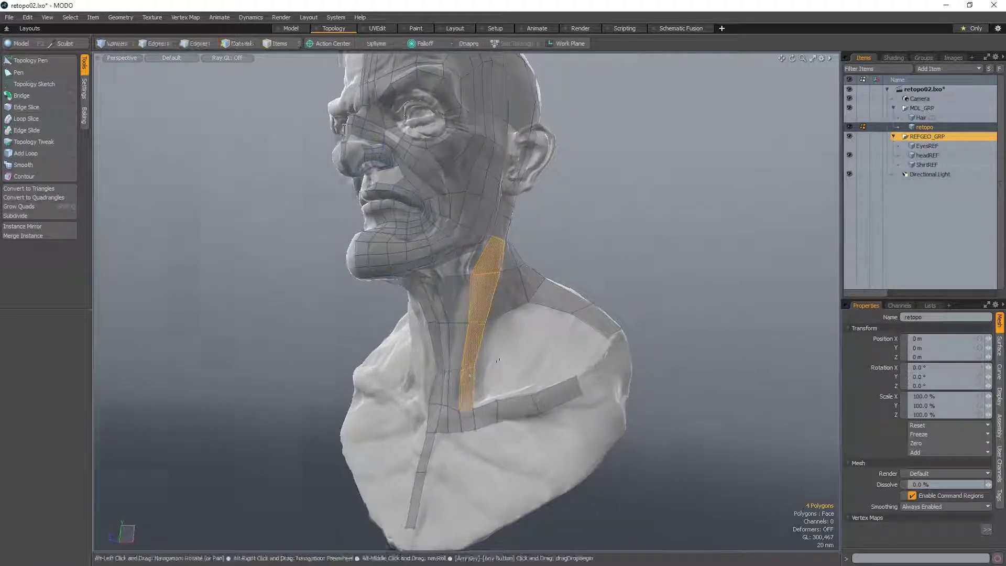
pyautogui.keyDown('alt'); pyautogui.moveTo(466, 373); pyautogui.dragTo(494, 316); pyautogui.keyUp('alt')
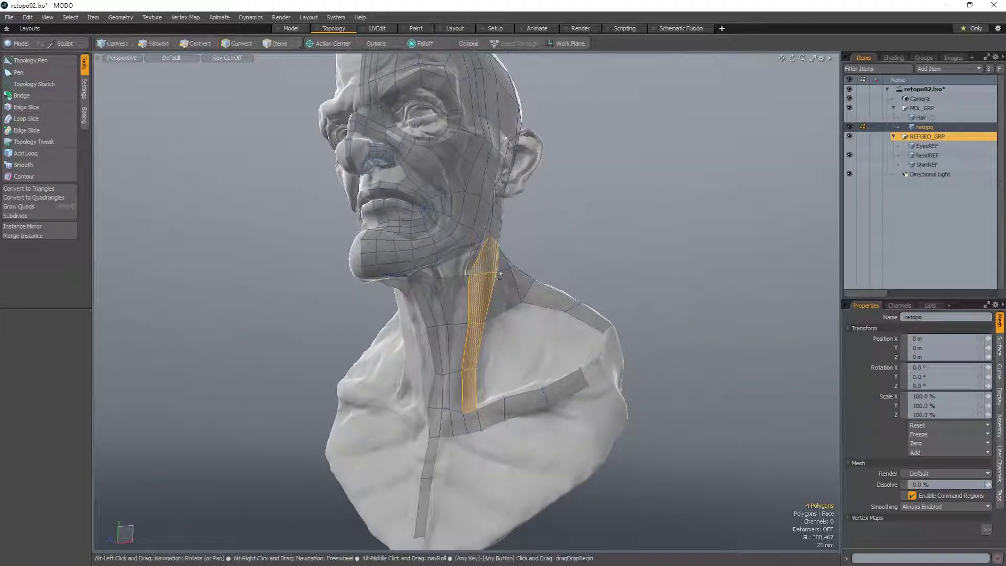
pyautogui.keyDown('alt'); pyautogui.moveTo(500, 274); pyautogui.dragTo(542, 223); pyautogui.keyUp('alt')
pyautogui.keyDown('alt'); pyautogui.moveTo(487, 292); pyautogui.dragTo(476, 307); pyautogui.keyUp('alt')
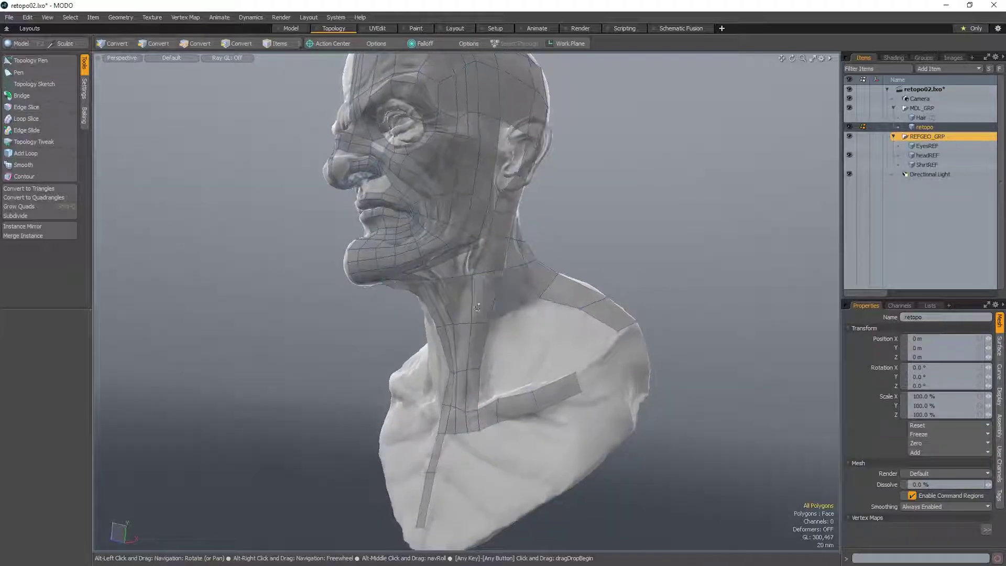
pyautogui.keyDown('alt'); pyautogui.moveTo(525, 270); pyautogui.dragTo(497, 210); pyautogui.keyUp('alt')
# - Extend new polygons down the side of the neck from below the ear to the shoulder strip with the Topology Pen
pyautogui.hotkey('ctrl', 'space')
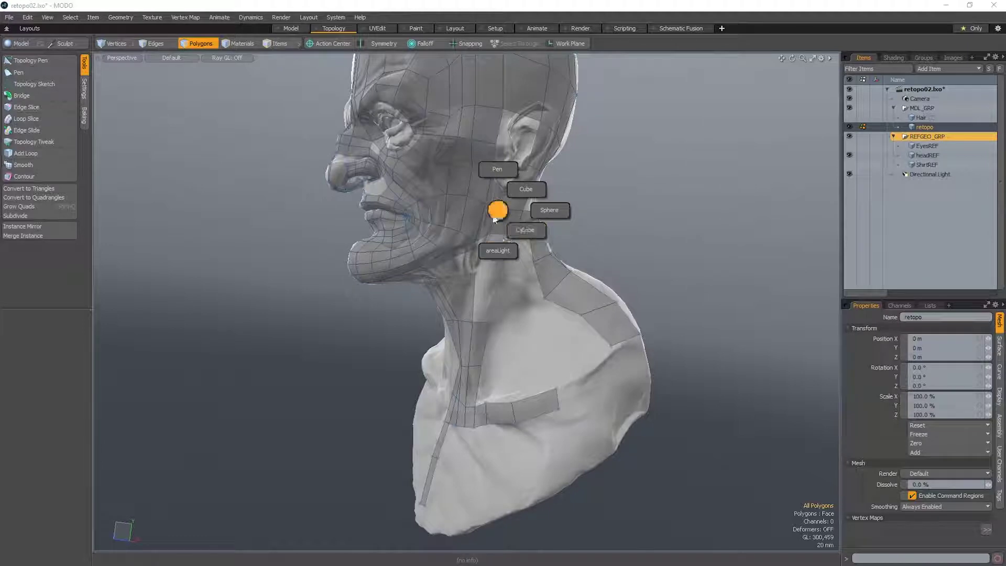
pyautogui.hotkey('ctrl', '2')
pyautogui.click(564, 245)
pyautogui.keyDown('alt'); pyautogui.moveTo(544, 283); pyautogui.dragTo(490, 293); pyautogui.keyUp('alt')
pyautogui.moveTo(540, 201); pyautogui.dragTo(493, 208)
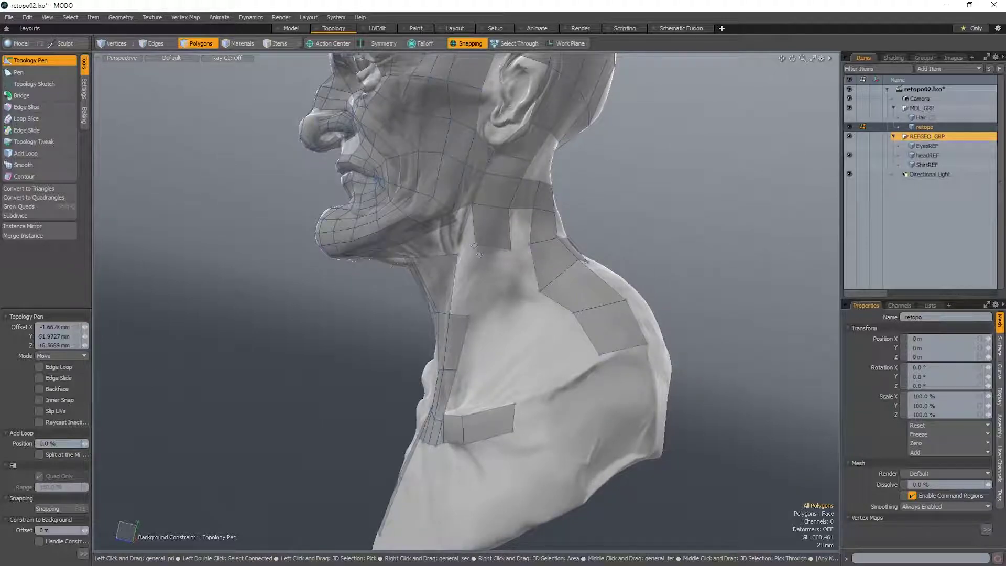
pyautogui.keyDown('alt'); pyautogui.moveTo(474, 245); pyautogui.dragTo(454, 259); pyautogui.keyUp('alt')
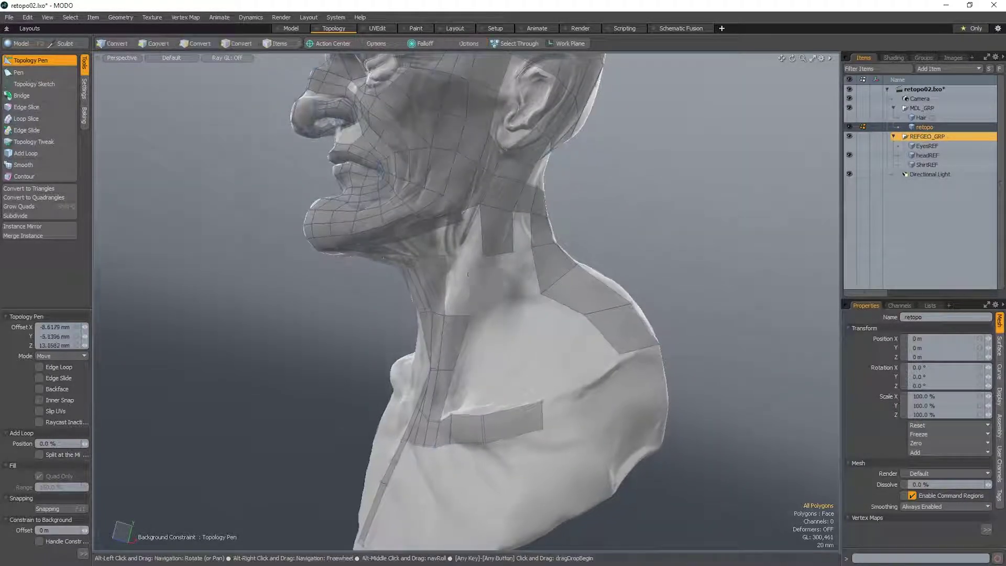
pyautogui.keyDown('alt'); pyautogui.moveTo(429, 305); pyautogui.dragTo(481, 297); pyautogui.keyUp('alt')
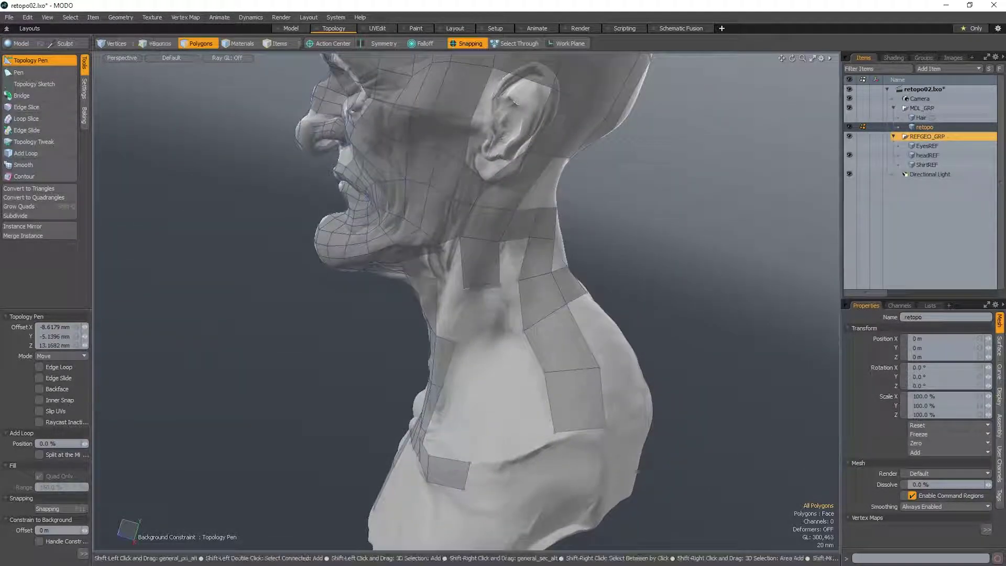
pyautogui.moveTo(482, 333); pyautogui.dragTo(504, 291)
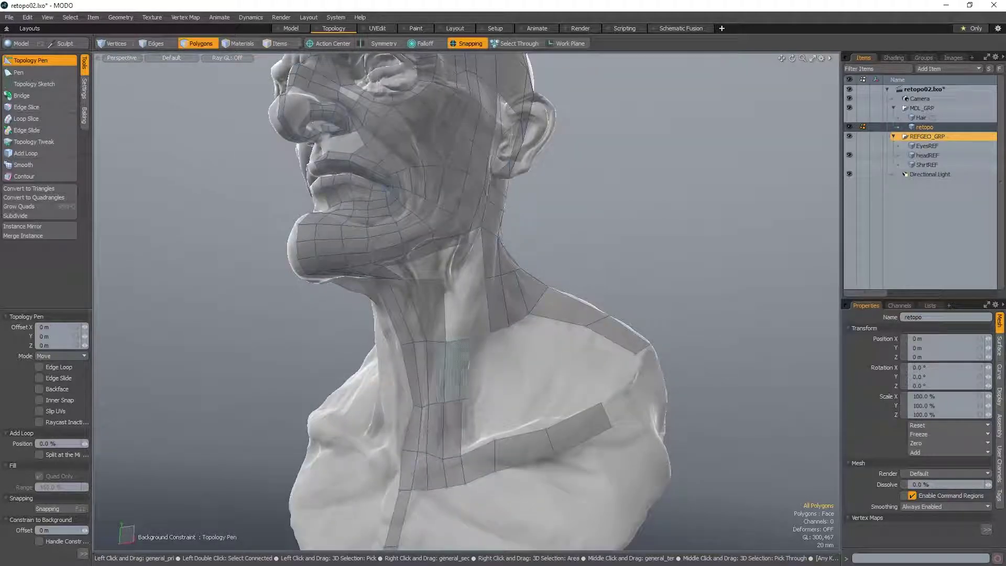
# - Select the outer column of three polygons on the lower front of the neck and delete it
pyautogui.press('space')
pyautogui.press('space')
pyautogui.press('space')
pyautogui.press('space')
pyautogui.press('space')
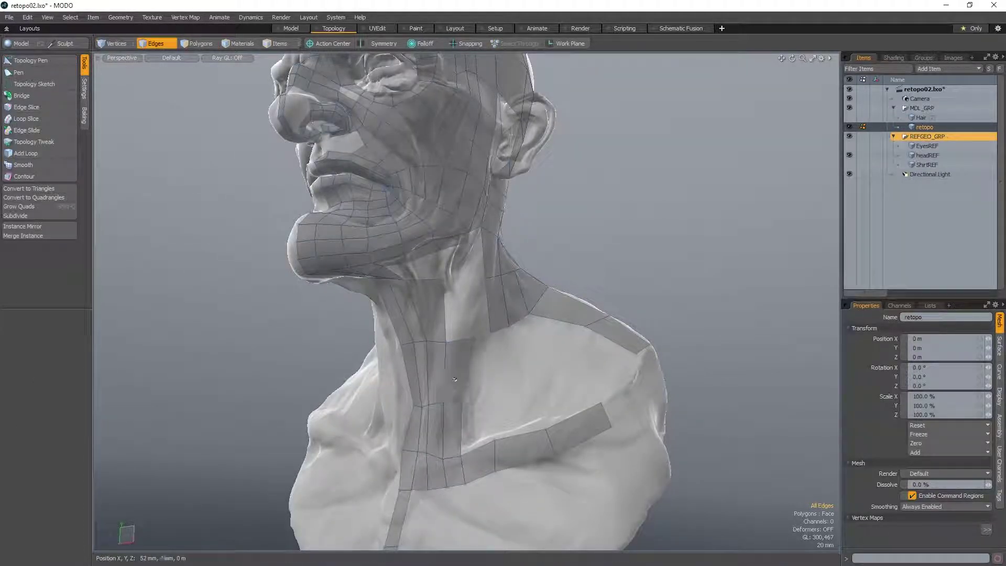
pyautogui.press('space')
pyautogui.moveTo(454, 379); pyautogui.dragTo(450, 428)
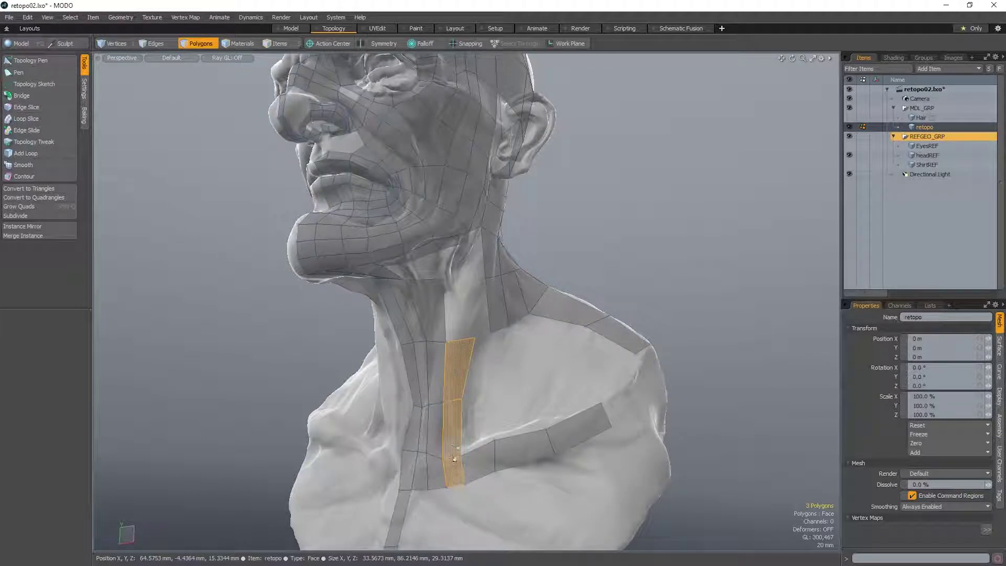
pyautogui.press('Delete')
# - Widen the remaining front neck column with the Topology Pen and join its lower end to the collarbone strip
pyautogui.hotkey('ctrl', '3')
pyautogui.click(456, 304)
pyautogui.click(447, 305)
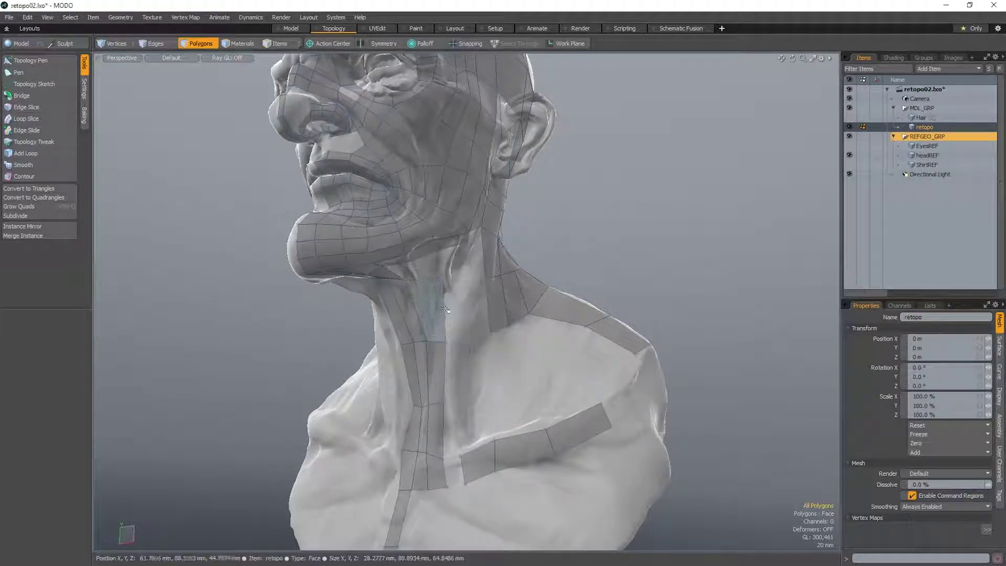
pyautogui.moveTo(445, 323); pyautogui.dragTo(461, 321)
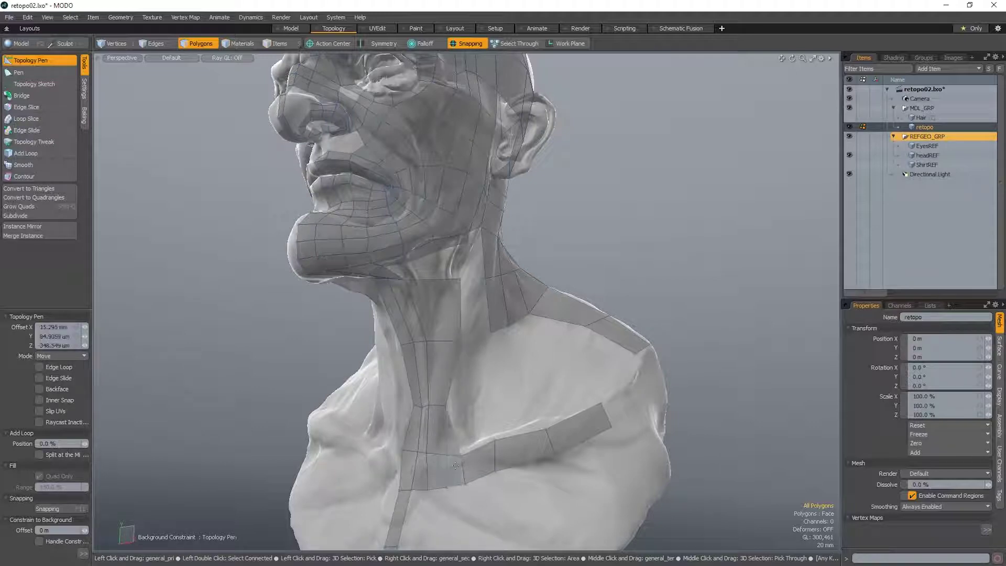
pyautogui.keyDown('alt'); pyautogui.moveTo(461, 361); pyautogui.dragTo(444, 375); pyautogui.keyUp('alt')
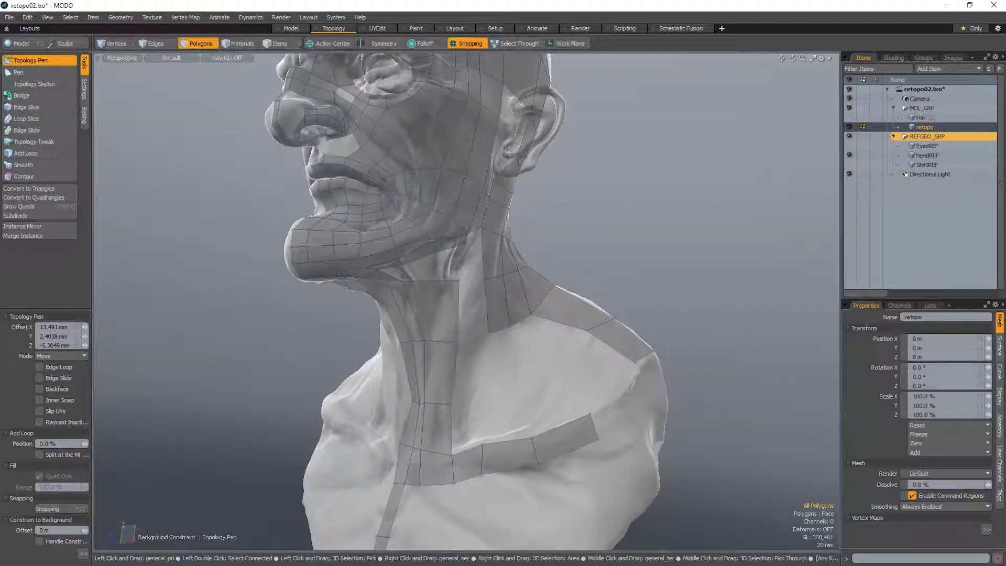
# - Adjust the vertices along the outer edge of the front neck column with the Topology Pen
pyautogui.hotkey('ctrl', '3')
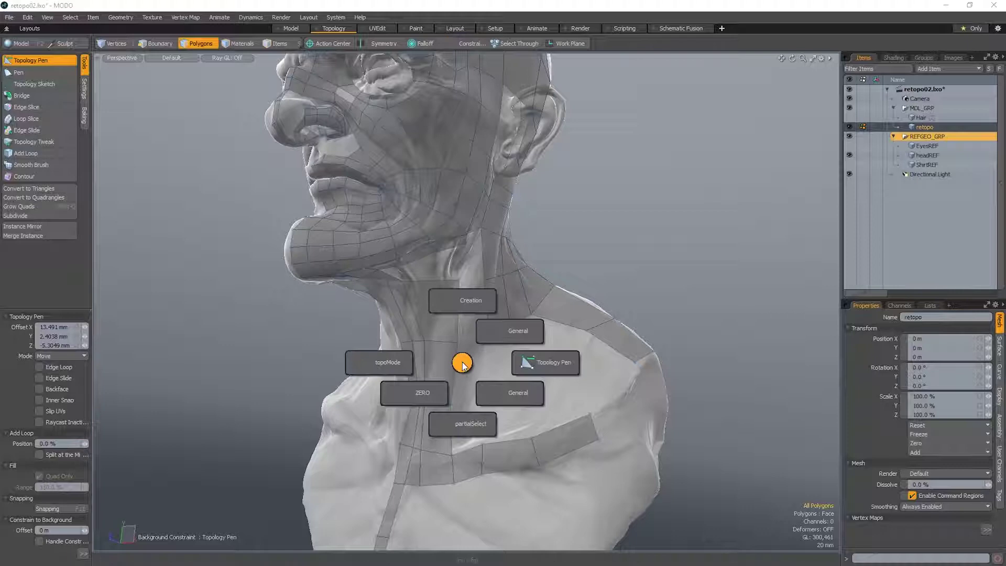
pyautogui.click(460, 288)
pyautogui.click(455, 295)
pyautogui.hotkey('ctrl', '3')
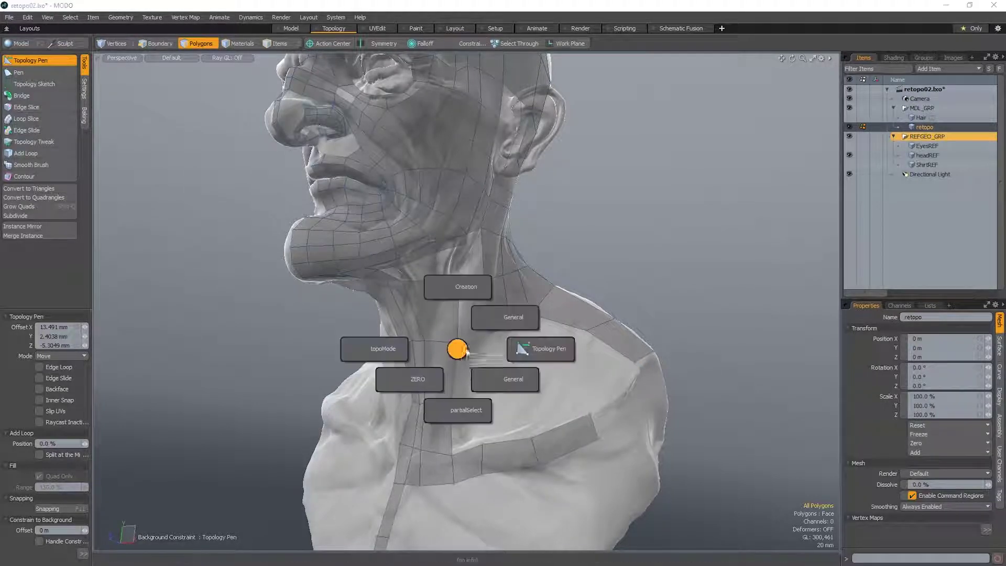
pyautogui.click(472, 349)
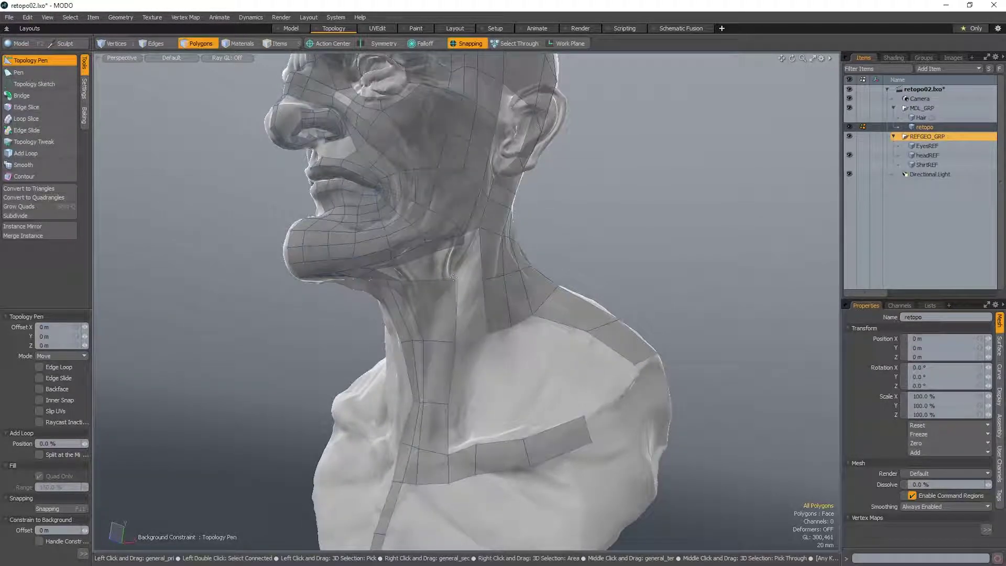
pyautogui.hotkey('ctrl', '3')
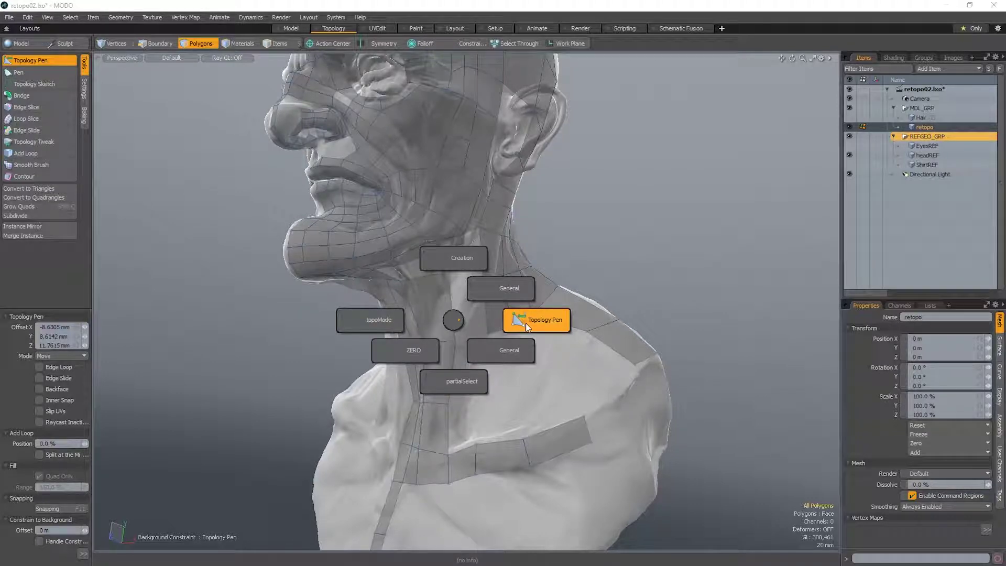
pyautogui.click(526, 324)
# - Fill the gap between the front neck column and the side-of-neck polygons with new Topology Pen polygons
pyautogui.keyDown('alt'); pyautogui.scroll(2, 433, 278); pyautogui.keyUp('alt')
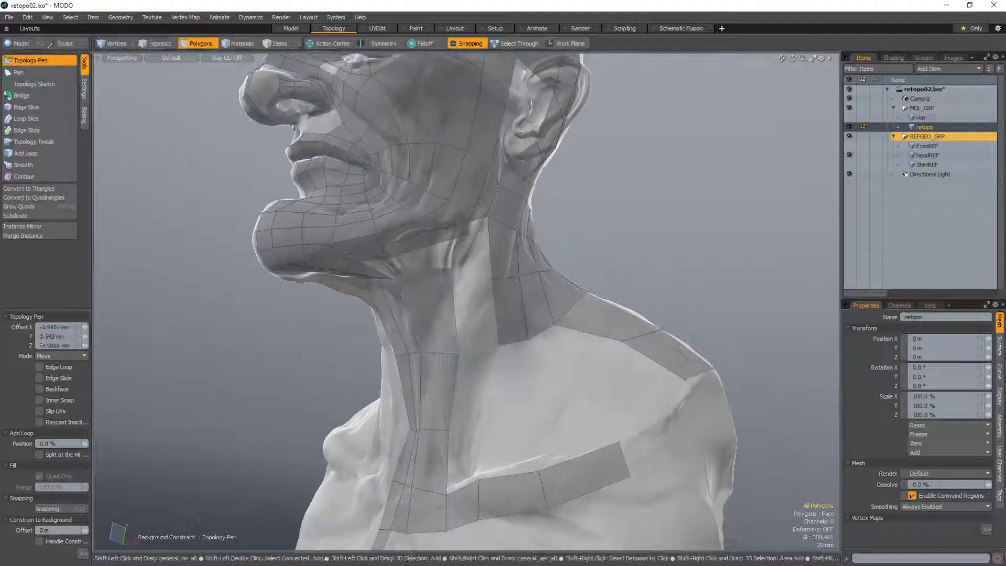
pyautogui.keyDown('alt'); pyautogui.moveTo(432, 279); pyautogui.dragTo(446, 296); pyautogui.keyUp('alt')
pyautogui.scroll(-2, 485, 250)
pyautogui.keyDown('shift'); pyautogui.moveTo(529, 291); pyautogui.dragTo(472, 324); pyautogui.keyUp('shift')
pyautogui.moveTo(556, 313)
pyautogui.keyDown('alt'); pyautogui.mouseDown()
pyautogui.moveTo(540, 357)
pyautogui.moveTo(585, 314)
pyautogui.moveTo(519, 348)
pyautogui.moveTo(572, 309)
pyautogui.mouseUp(); pyautogui.keyUp('alt')
# - Select polygon loops around the neck to examine how they flow from the throat to the back, and clear the selection
pyautogui.press('space')
pyautogui.press('r')
pyautogui.moveTo(603, 248)
pyautogui.mouseDown()
pyautogui.moveTo(562, 275)
pyautogui.moveTo(589, 280)
pyautogui.mouseUp()
pyautogui.press('l')
pyautogui.press('space')
pyautogui.moveTo(467, 326)
pyautogui.mouseDown()
pyautogui.moveTo(512, 329)
pyautogui.moveTo(493, 361)
pyautogui.moveTo(462, 367)
pyautogui.mouseUp()
pyautogui.press('l')
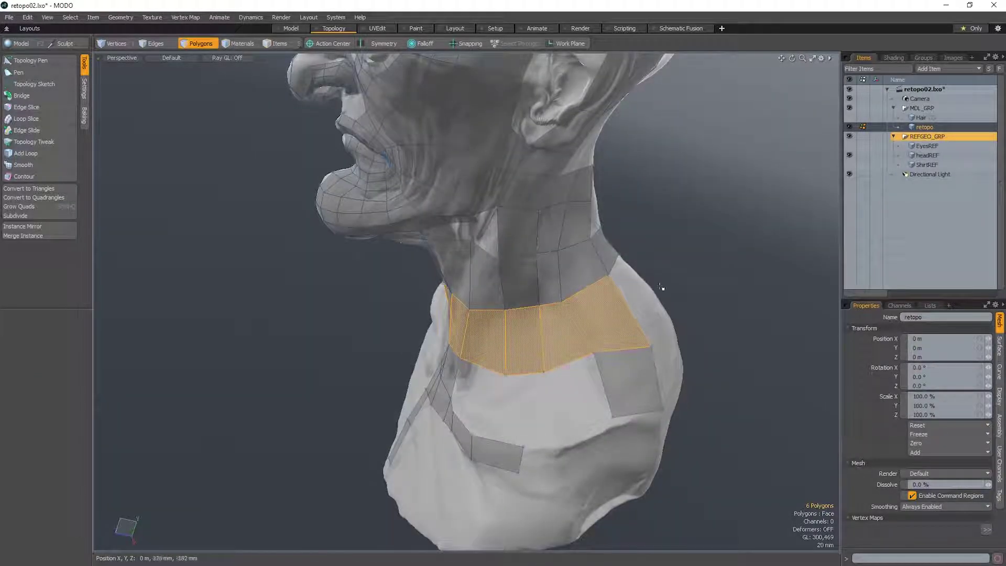
pyautogui.keyDown('alt'); pyautogui.moveTo(661, 287); pyautogui.dragTo(631, 314); pyautogui.keyUp('alt')
pyautogui.click(667, 404)
# - Add polygons and adjust vertices where the back of the neck meets the shoulder with the Topology Pen
pyautogui.hotkey('ctrl', '1')
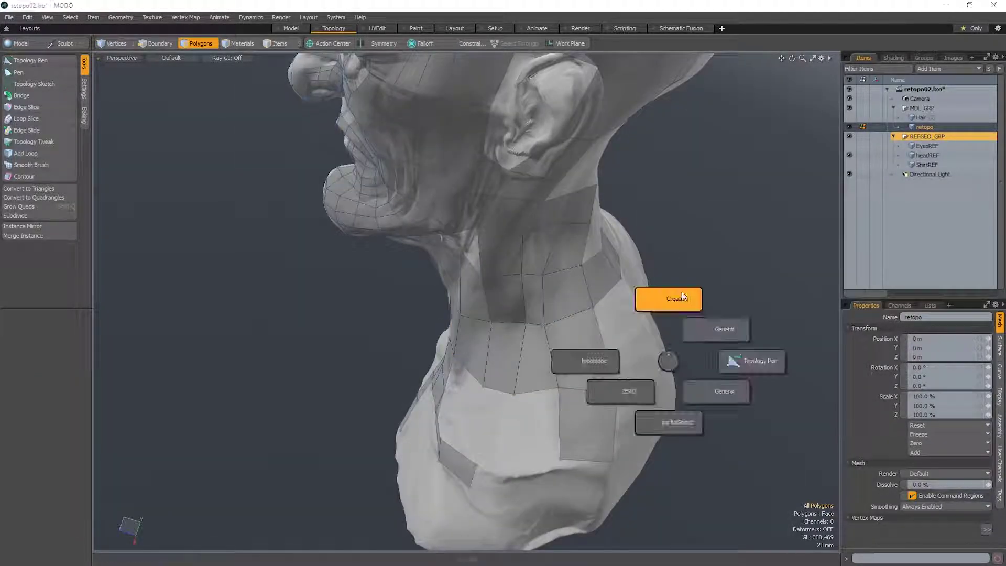
pyautogui.click(744, 369)
pyautogui.keyDown('alt'); pyautogui.moveTo(652, 390); pyautogui.dragTo(563, 402); pyautogui.keyUp('alt')
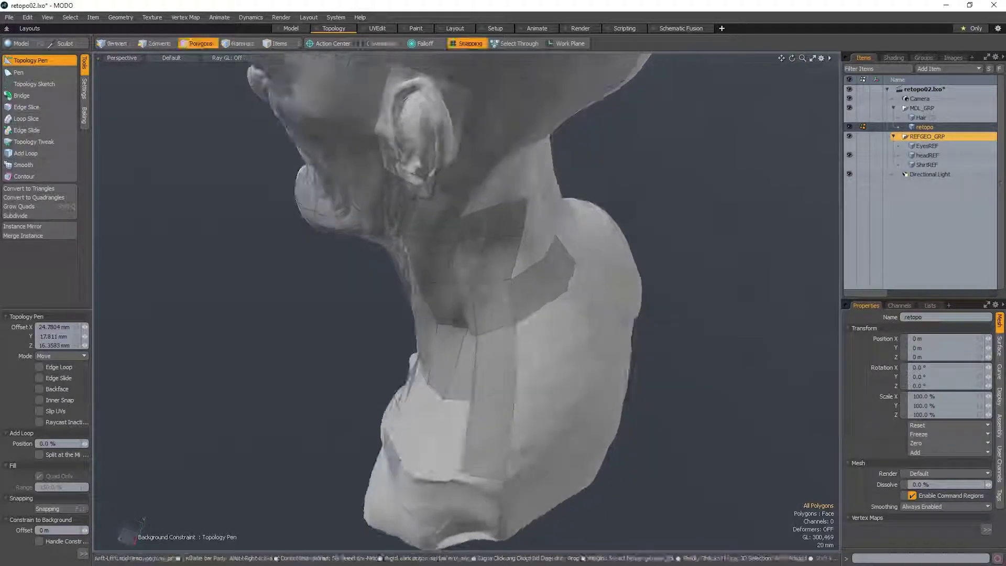
pyautogui.keyDown('shift'); pyautogui.moveTo(517, 356); pyautogui.dragTo(584, 351); pyautogui.keyUp('shift')
pyautogui.moveTo(515, 266); pyautogui.dragTo(548, 249)
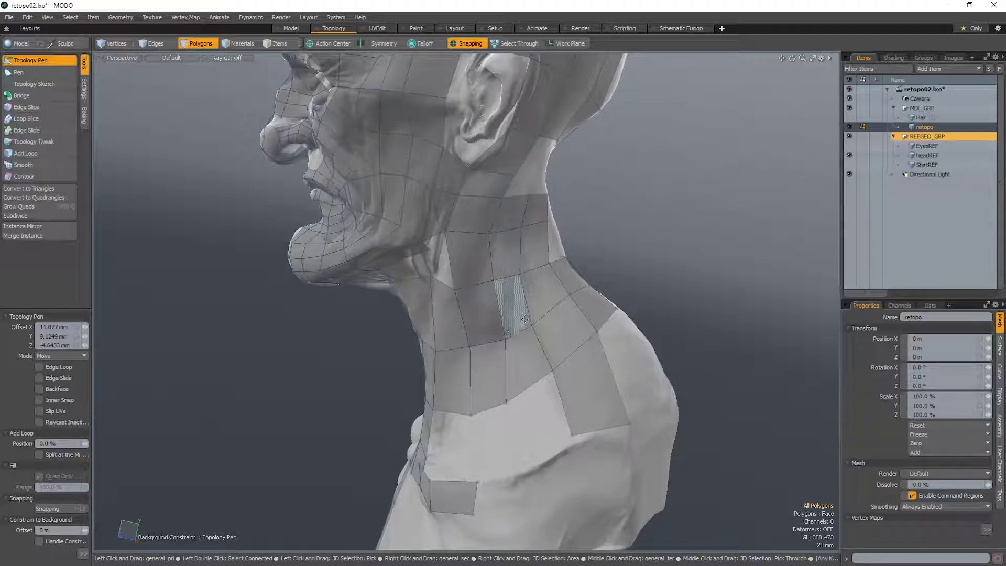
# - Adjust the side-of-neck vertices and extend the back-of-neck strip upward with a new Topology Pen polygon
pyautogui.moveTo(506, 338); pyautogui.dragTo(474, 348)
pyautogui.moveTo(459, 261); pyautogui.dragTo(504, 321)
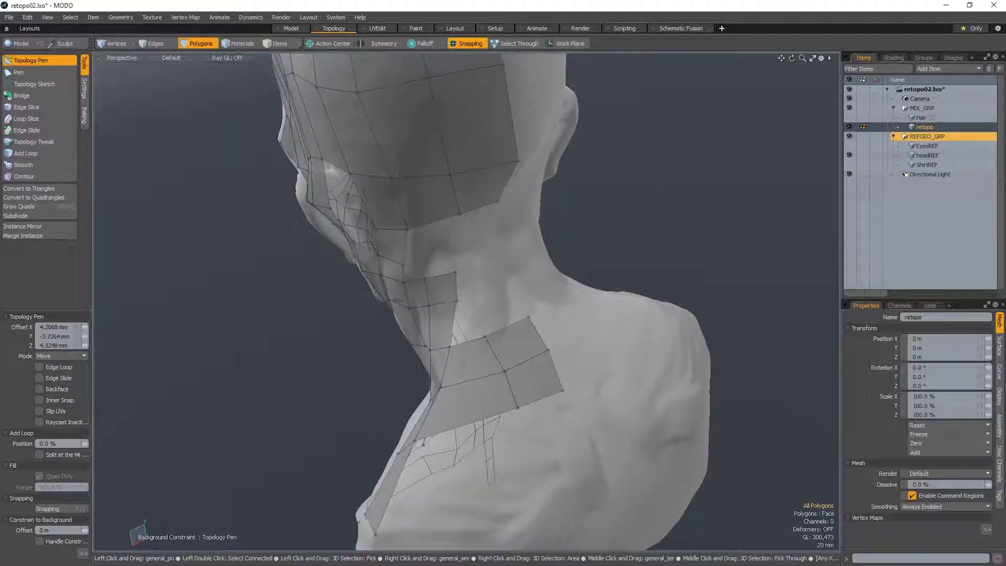
pyautogui.moveTo(450, 346); pyautogui.dragTo(514, 379)
# - Select the open boundary edges along the back midline of the head and neck, and clear the selection
pyautogui.press('space')
pyautogui.press('space')
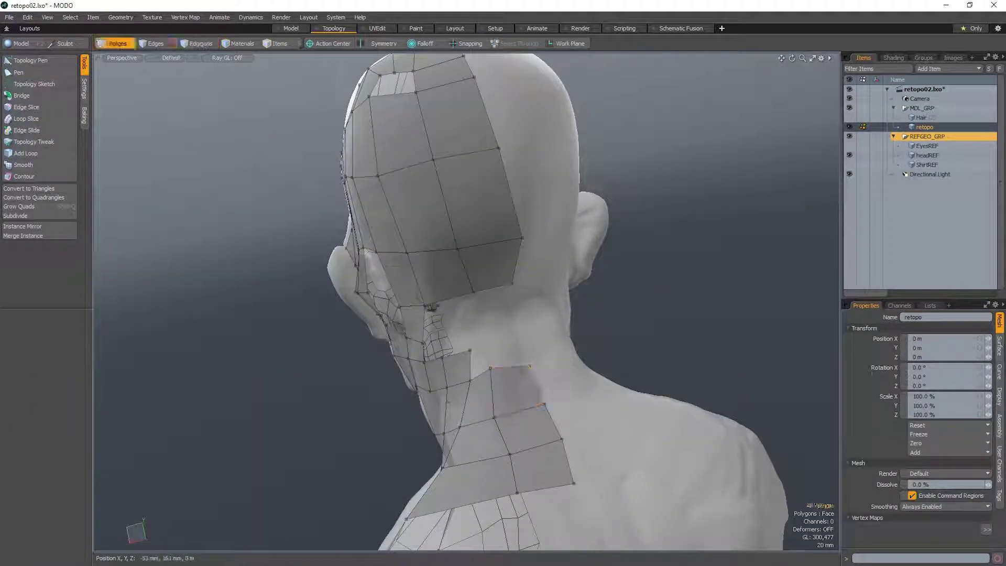
pyautogui.press('space')
pyautogui.click(537, 386)
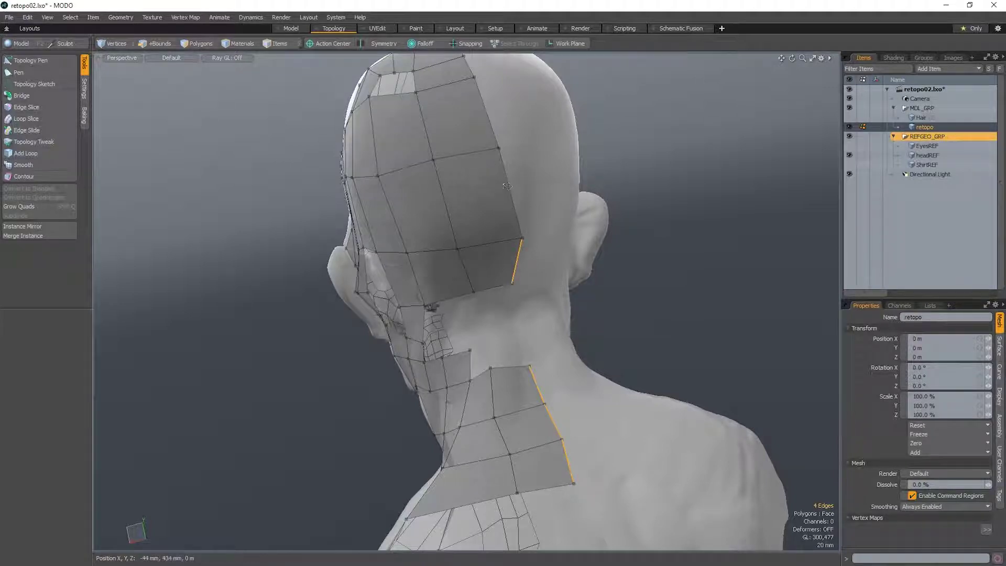
pyautogui.keyDown('alt'); pyautogui.moveTo(507, 186); pyautogui.dragTo(491, 320); pyautogui.keyUp('alt')
pyautogui.hotkey('ctrl', '3')
pyautogui.click(463, 222)
pyautogui.hotkey('ctrl', '3')
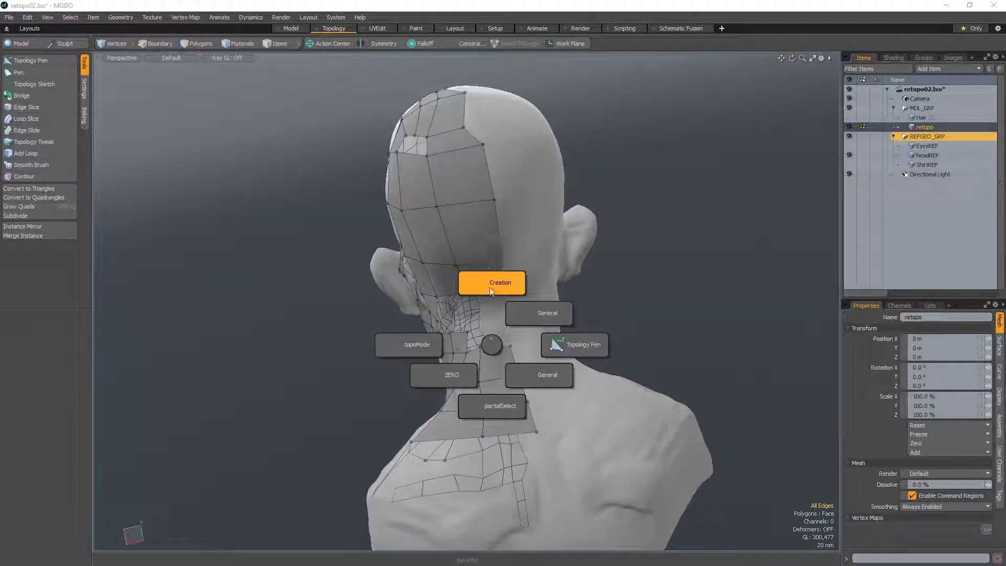
pyautogui.click(553, 346)
pyautogui.press('F2')
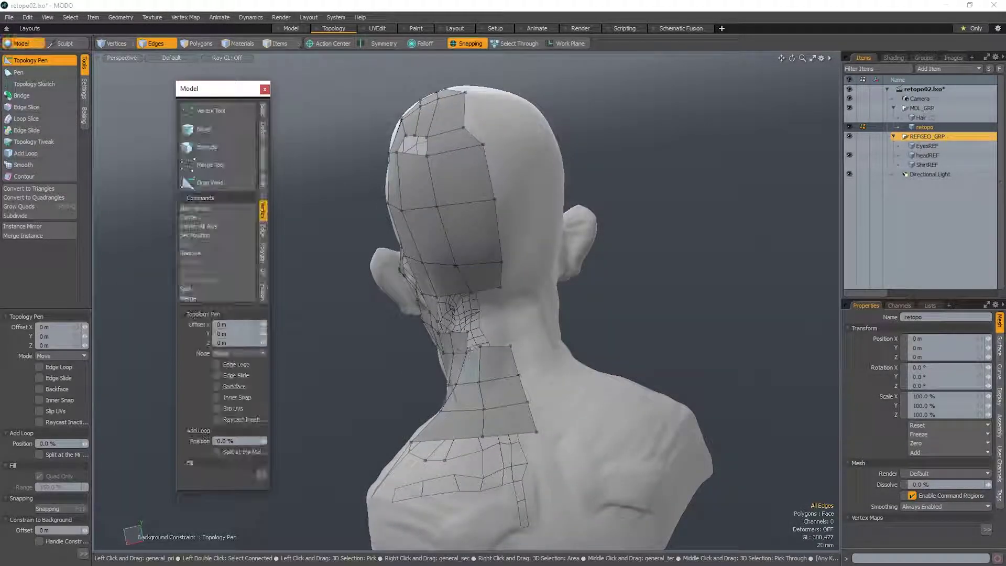
pyautogui.moveTo(226, 93); pyautogui.dragTo(228, 85)
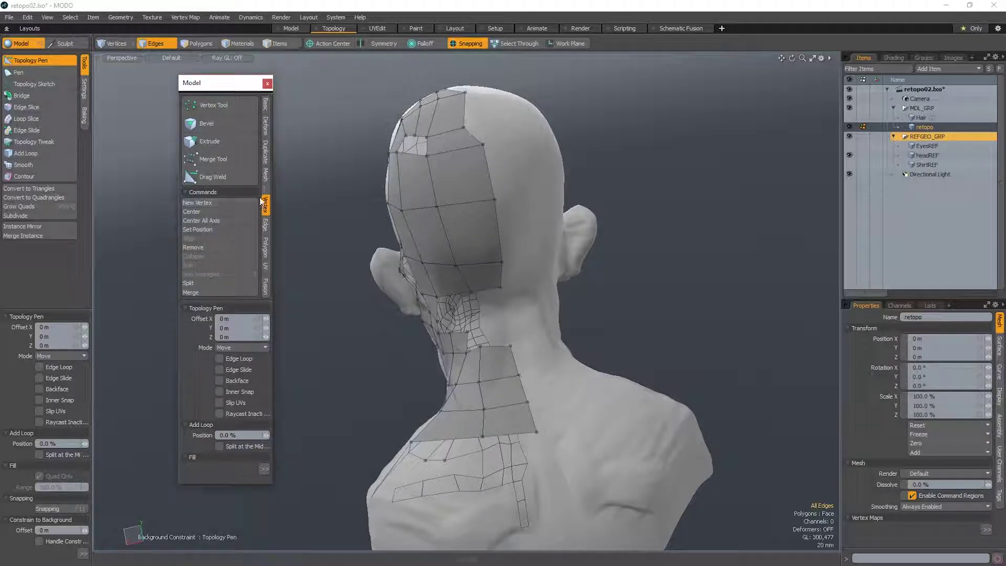
pyautogui.press('q')
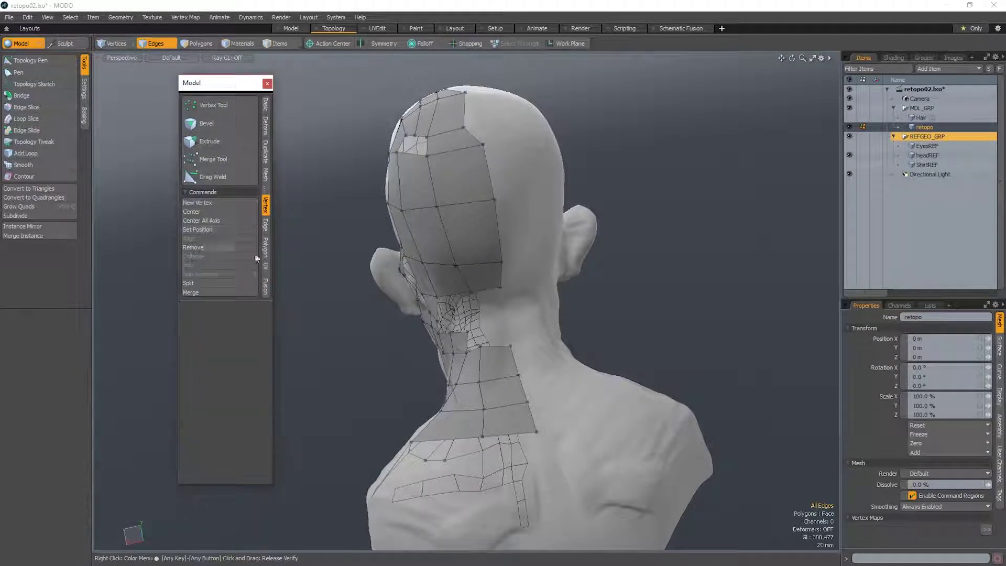
pyautogui.keyDown('alt'); pyautogui.moveTo(309, 136); pyautogui.dragTo(318, 134); pyautogui.keyUp('alt')
pyautogui.press('F2')
# - Join the back of the head to the neck strip and extend the strip down onto the upper back with the Topology Pen
pyautogui.scroll(3, 490, 351)
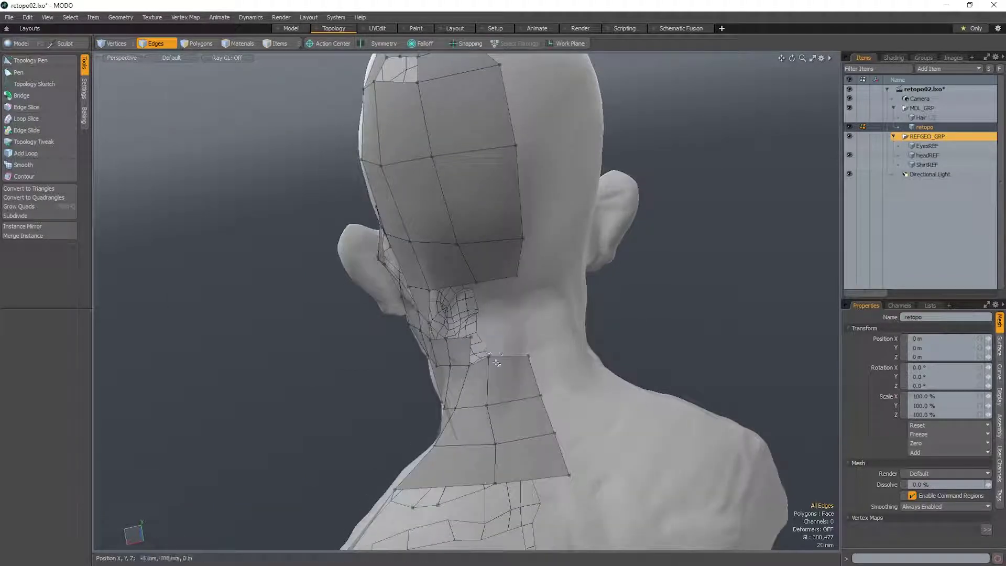
pyautogui.hotkey('ctrl', '1')
pyautogui.click(571, 360)
pyautogui.keyDown('alt'); pyautogui.moveTo(500, 358); pyautogui.dragTo(521, 301); pyautogui.keyUp('alt')
pyautogui.scroll(-2, 516, 330)
pyautogui.keyDown('shift'); pyautogui.moveTo(543, 363); pyautogui.dragTo(556, 454); pyautogui.keyUp('shift')
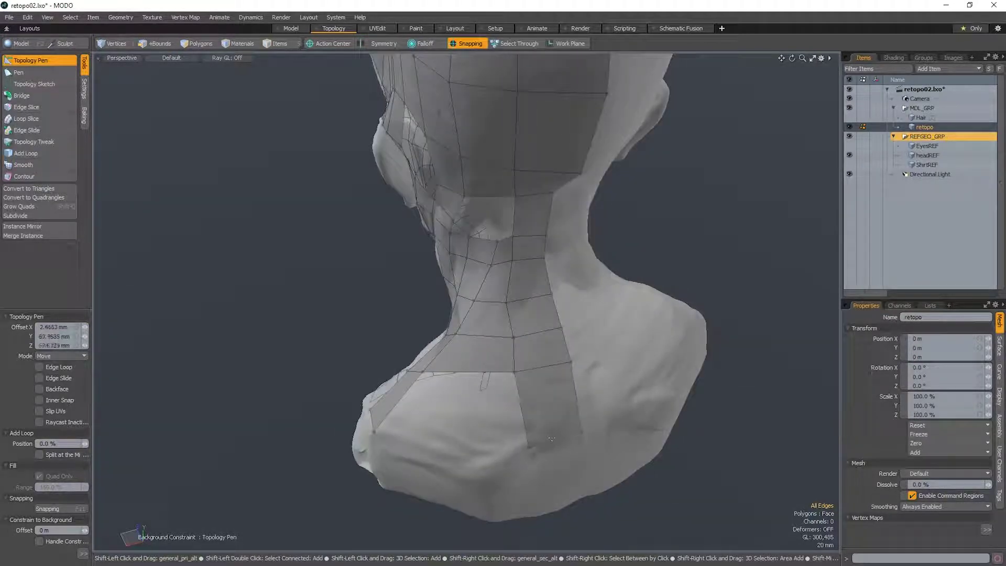
# - Extend the lower neck edges down over the back of the shoulder with new polygons, and undo the last extension
pyautogui.keyDown('alt'); pyautogui.moveTo(485, 401); pyautogui.dragTo(555, 397); pyautogui.keyUp('alt')
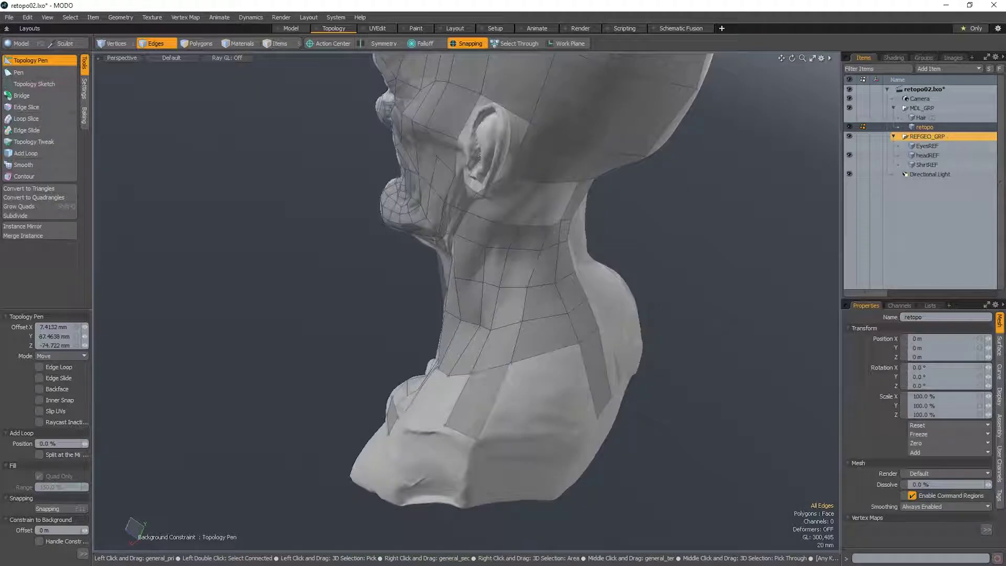
pyautogui.keyDown('shift'); pyautogui.moveTo(552, 354); pyautogui.dragTo(554, 439); pyautogui.keyUp('shift')
pyautogui.keyDown('alt'); pyautogui.moveTo(563, 429); pyautogui.dragTo(720, 319); pyautogui.keyUp('alt')
pyautogui.keyDown('shift'); pyautogui.moveTo(535, 360); pyautogui.dragTo(543, 393); pyautogui.keyUp('shift')
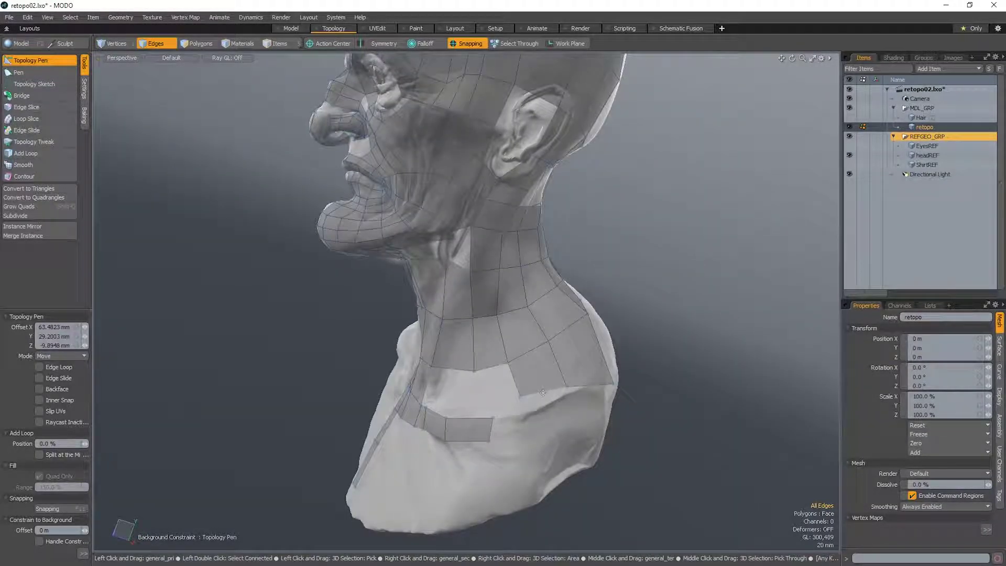
pyautogui.keyDown('shift'); pyautogui.moveTo(486, 370); pyautogui.dragTo(498, 409); pyautogui.keyUp('shift')
pyautogui.hotkey('ctrl', 'z')
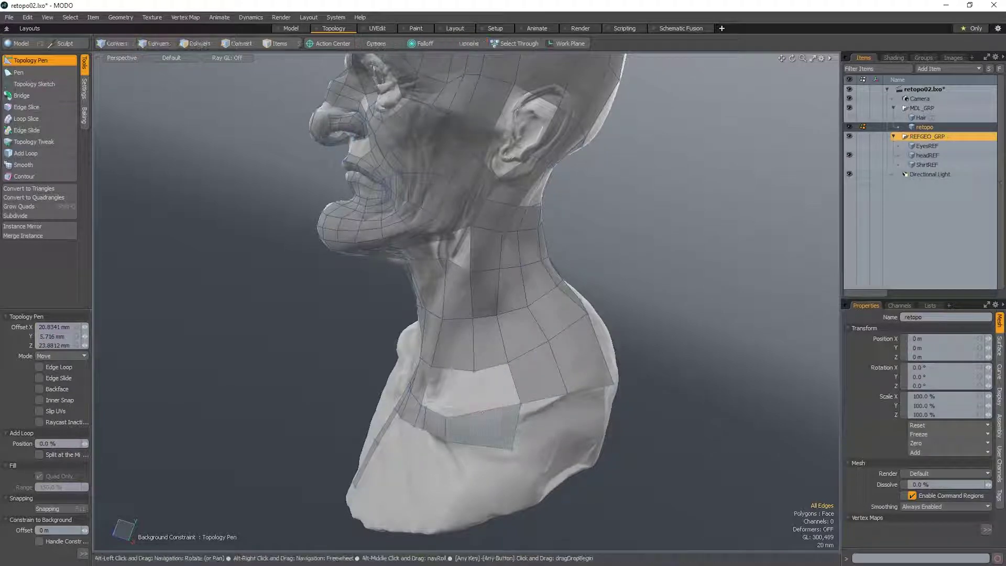
# - Remove the stretched collarbone strip polygons and rebuild the strip so it joins the shoulder polygons
pyautogui.keyDown('alt'); pyautogui.moveTo(509, 415); pyautogui.dragTo(507, 365); pyautogui.keyUp('alt')
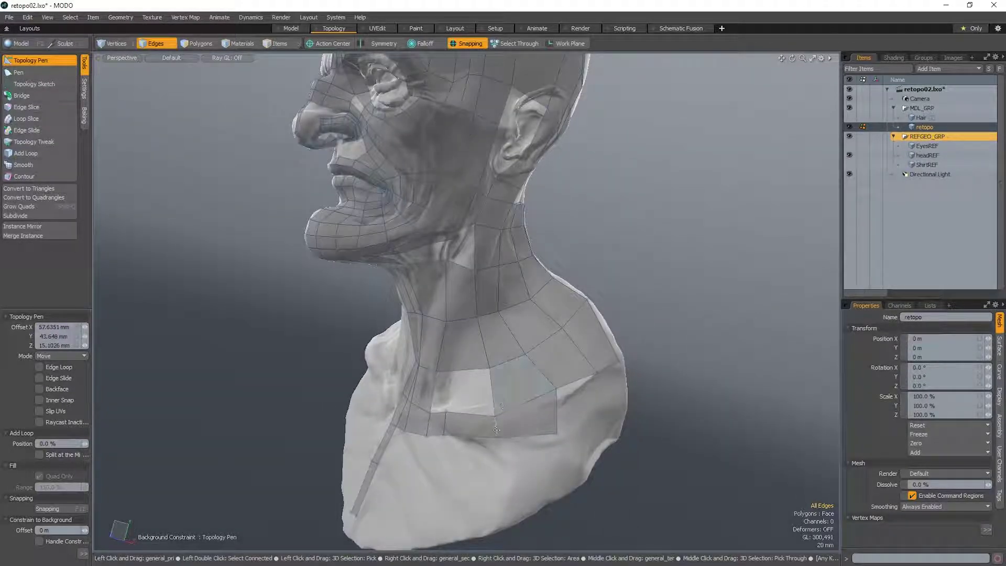
pyautogui.moveTo(506, 434); pyautogui.dragTo(545, 426)
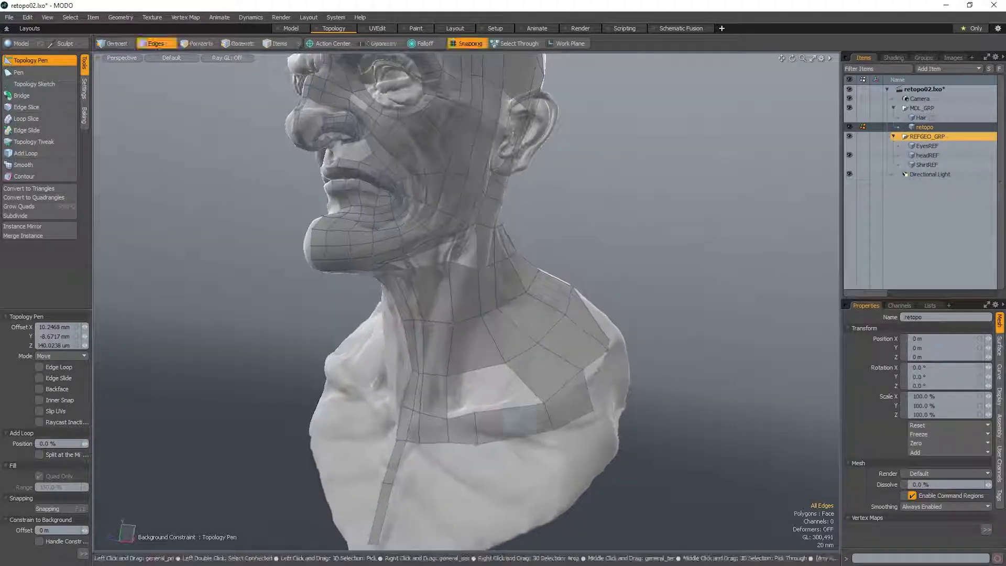
pyautogui.keyDown('ctrl'); pyautogui.click(490, 425); pyautogui.keyUp('ctrl')
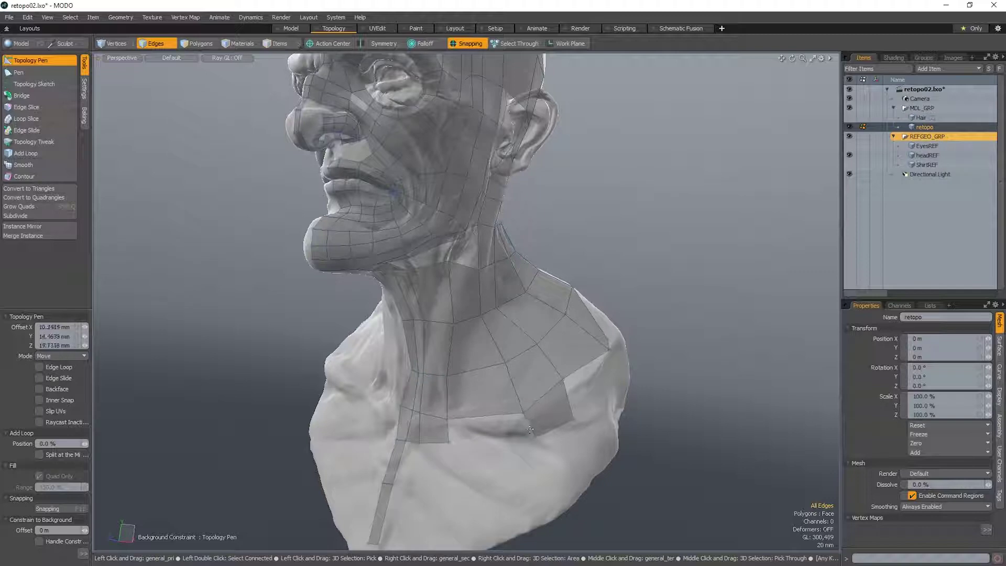
pyautogui.keyDown('shift'); pyautogui.click(450, 431); pyautogui.keyUp('shift')
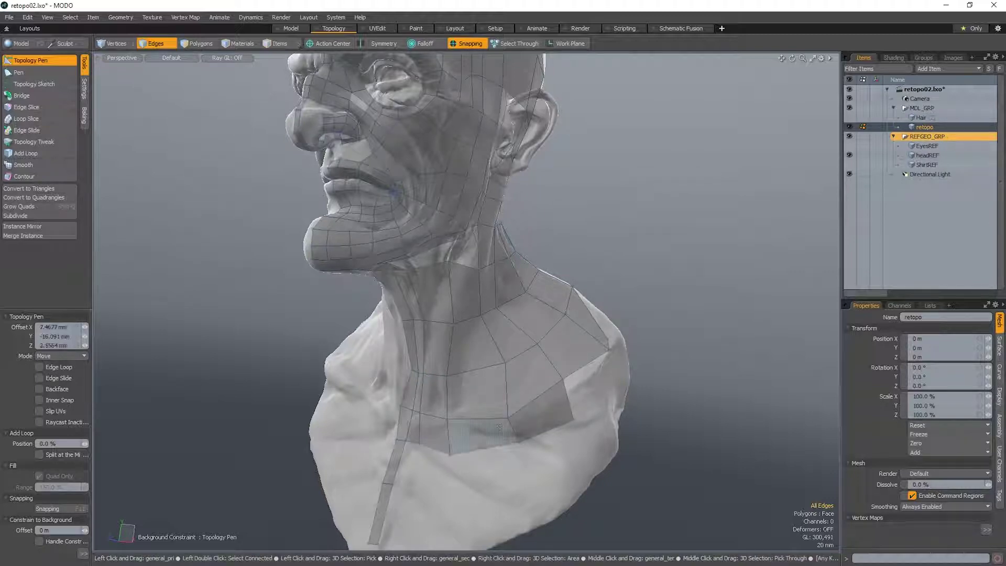
# - Adjust the vertices where the collarbone strip meets the shoulder polygons with the Topology Pen
pyautogui.scroll(-5, 499, 427)
pyautogui.scroll(3, 485, 402)
pyautogui.keyDown('alt'); pyautogui.moveTo(499, 427); pyautogui.dragTo(448, 343); pyautogui.keyUp('alt')
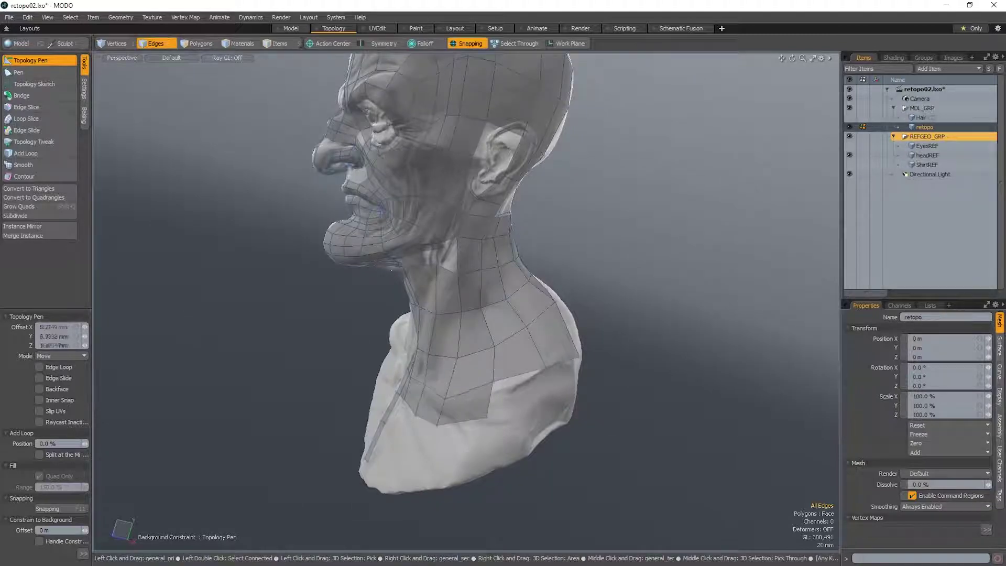
pyautogui.moveTo(445, 398); pyautogui.dragTo(444, 398)
pyautogui.keyDown('alt'); pyautogui.moveTo(444, 397); pyautogui.dragTo(436, 395); pyautogui.keyUp('alt')
pyautogui.keyDown('alt'); pyautogui.moveTo(557, 388); pyautogui.dragTo(495, 392); pyautogui.keyUp('alt')
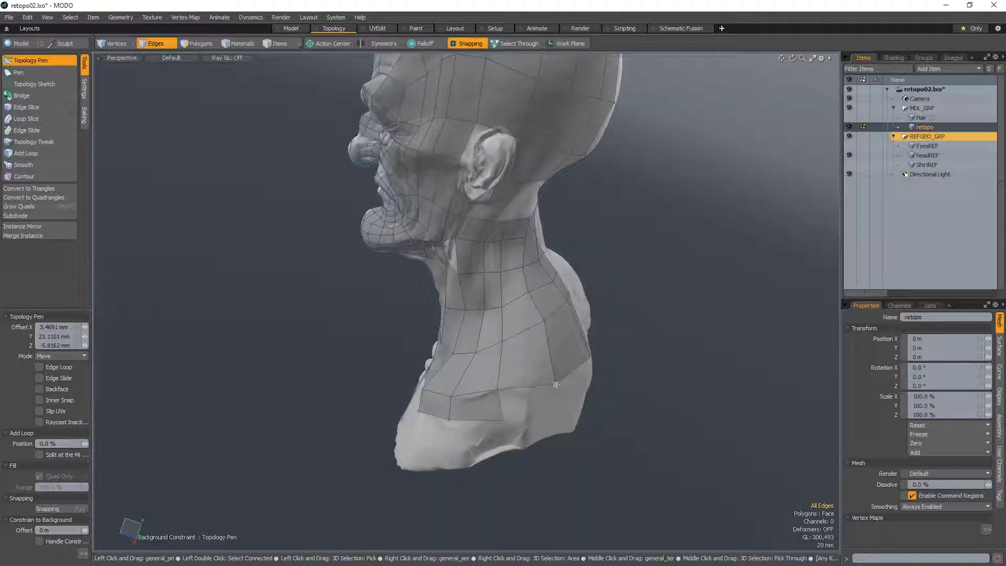
# - Extend the lower row of polygons around the shoulder toward the upper back
pyautogui.moveTo(556, 384)
pyautogui.keyDown('alt'); pyautogui.mouseDown()
pyautogui.moveTo(587, 381)
pyautogui.moveTo(533, 407)
pyautogui.moveTo(535, 417)
pyautogui.moveTo(553, 415)
pyautogui.moveTo(501, 422)
pyautogui.moveTo(548, 392)
pyautogui.moveTo(569, 411)
pyautogui.moveTo(605, 374)
pyautogui.mouseUp(); pyautogui.keyUp('alt')
pyautogui.scroll(-3, 607, 409)
pyautogui.keyDown('alt'); pyautogui.moveTo(607, 409); pyautogui.dragTo(555, 398); pyautogui.keyUp('alt')
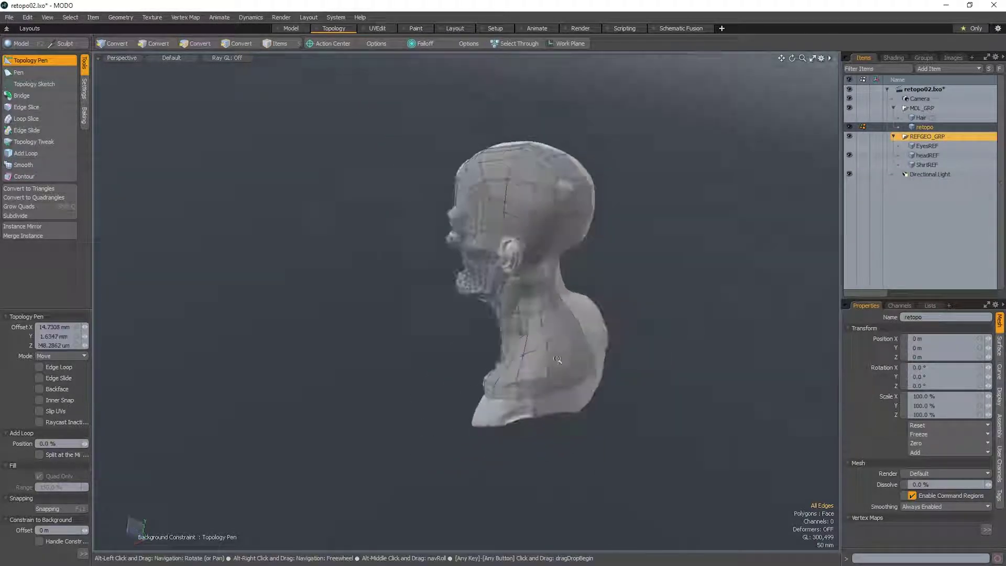
pyautogui.scroll(4, 556, 398)
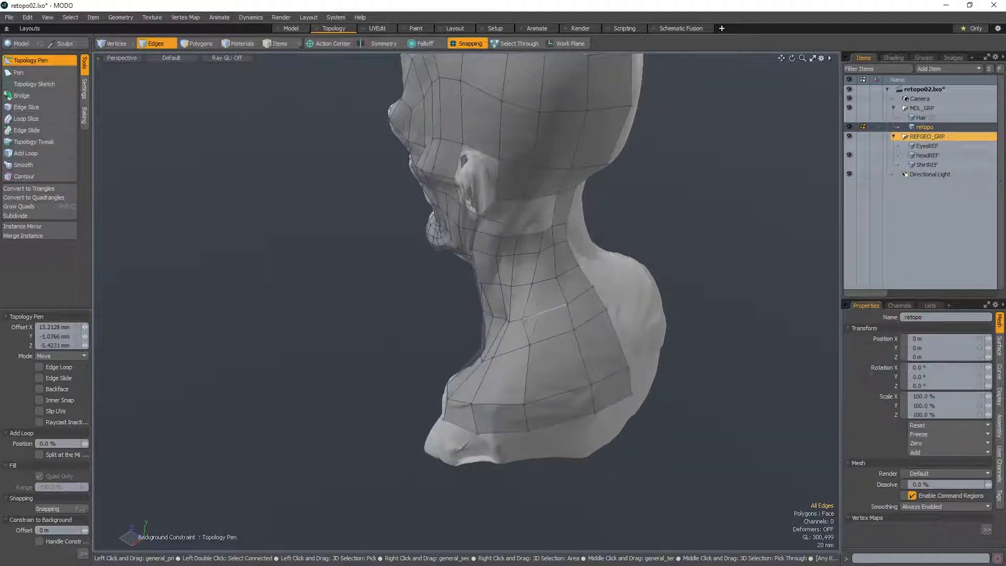
# - Extend the front polygons down the upper chest and carry the new row around to the side of the shoulder
pyautogui.keyDown('alt'); pyautogui.moveTo(525, 319); pyautogui.dragTo(472, 262); pyautogui.keyUp('alt')
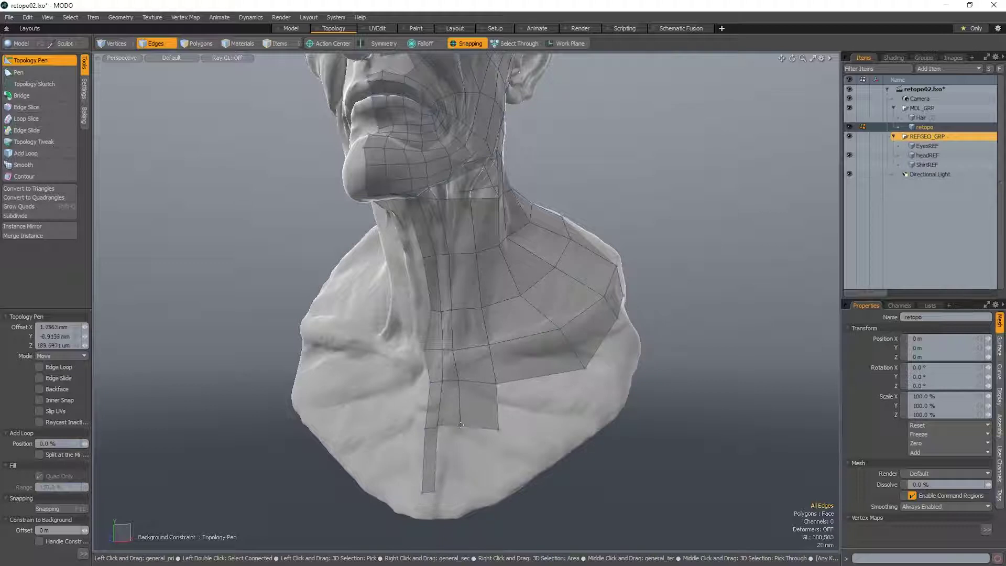
pyautogui.keyDown('alt'); pyautogui.moveTo(461, 424); pyautogui.dragTo(430, 419); pyautogui.keyUp('alt')
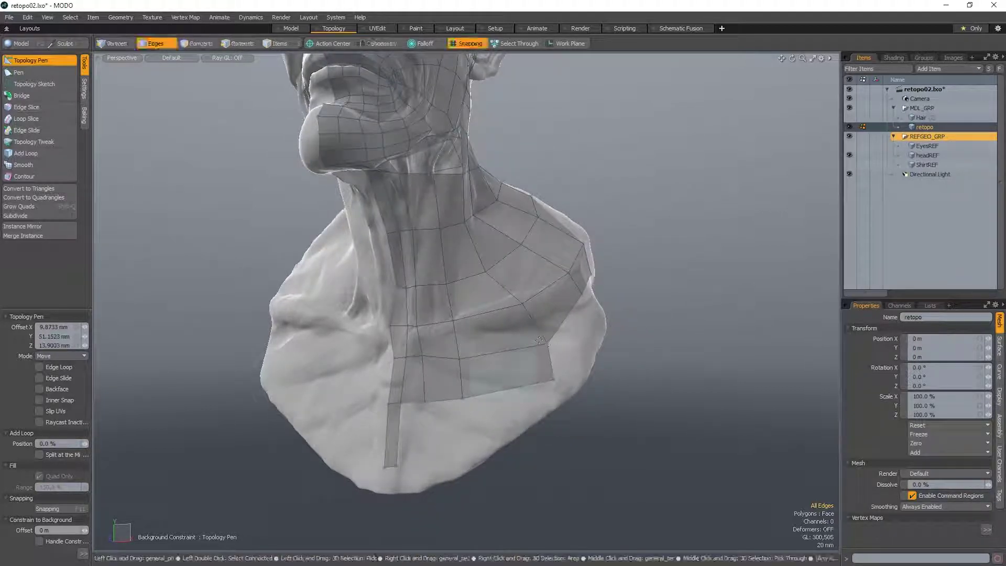
pyautogui.moveTo(567, 342)
pyautogui.keyDown('alt'); pyautogui.mouseDown()
pyautogui.moveTo(503, 366)
pyautogui.moveTo(565, 351)
pyautogui.mouseUp(); pyautogui.keyUp('alt')
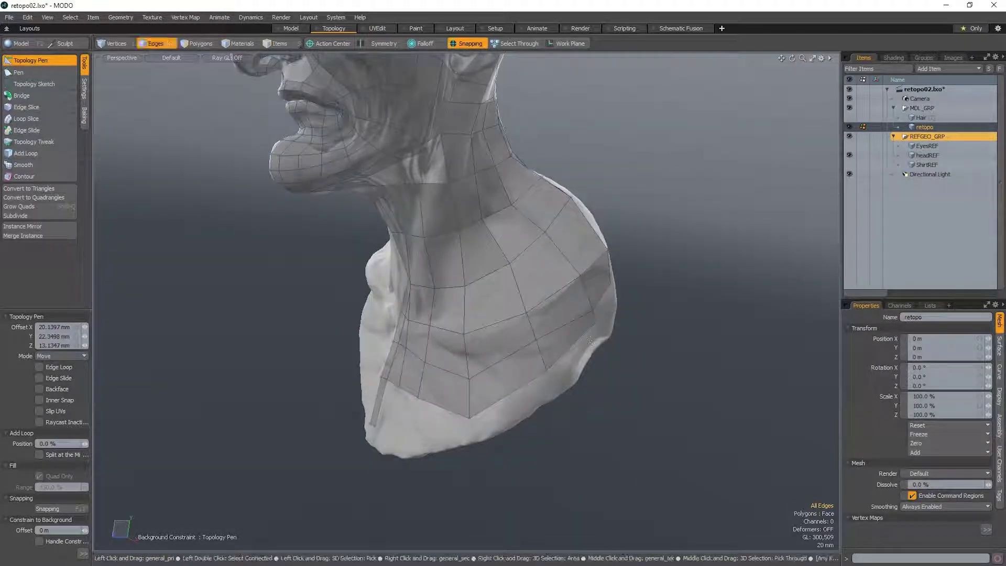
# - Show the shirt reference mesh to compare it with the extent of the shoulder polygons, and hide it again
pyautogui.click(848, 165)
pyautogui.keyDown('alt'); pyautogui.moveTo(497, 362); pyautogui.dragTo(605, 292); pyautogui.keyUp('alt')
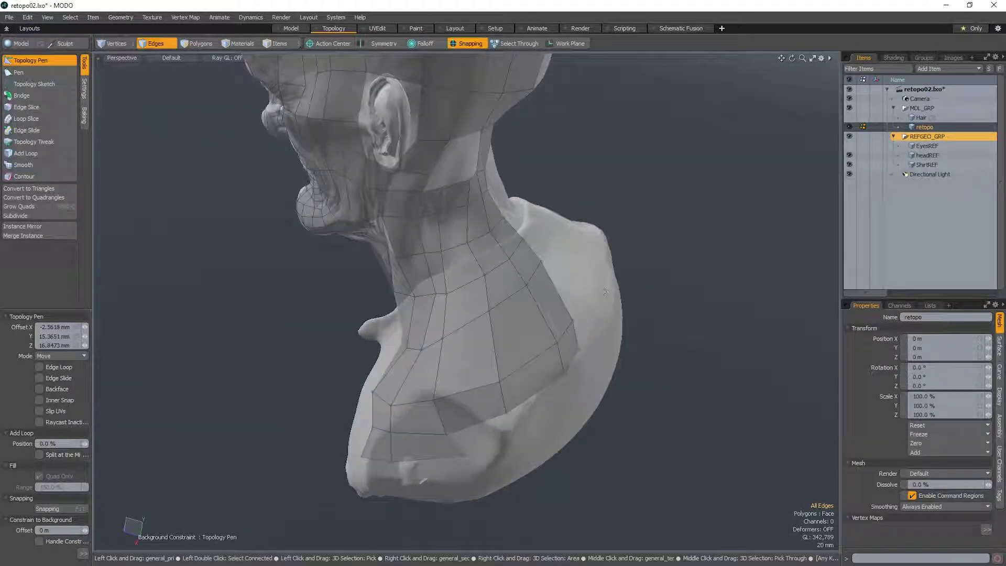
pyautogui.click(849, 165)
# - Continue the lowest polygon row around the shoulder to the upper back with the Topology Pen
pyautogui.keyDown('alt'); pyautogui.moveTo(519, 362); pyautogui.dragTo(488, 372); pyautogui.keyUp('alt')
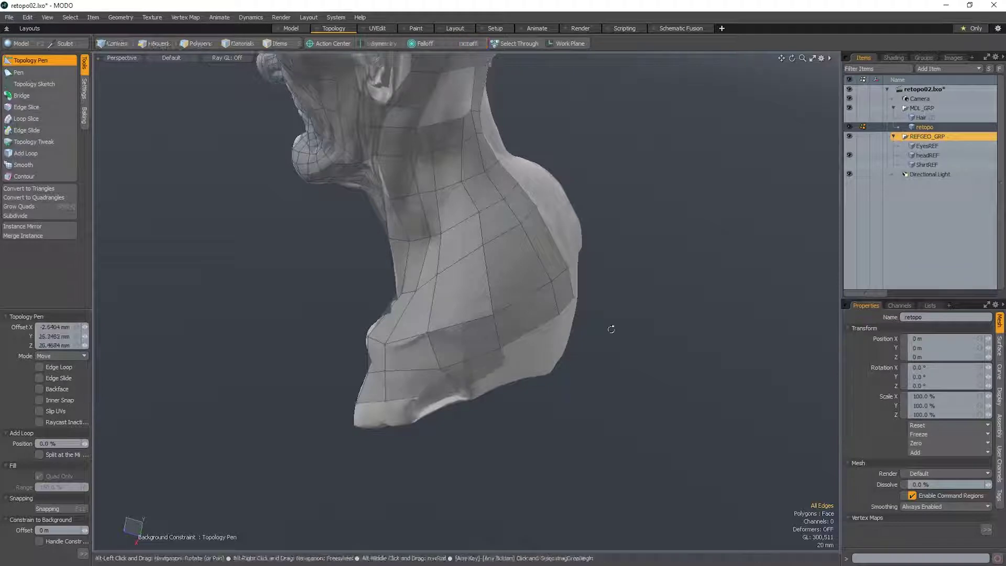
pyautogui.keyDown('alt'); pyautogui.moveTo(608, 330); pyautogui.dragTo(516, 345); pyautogui.keyUp('alt')
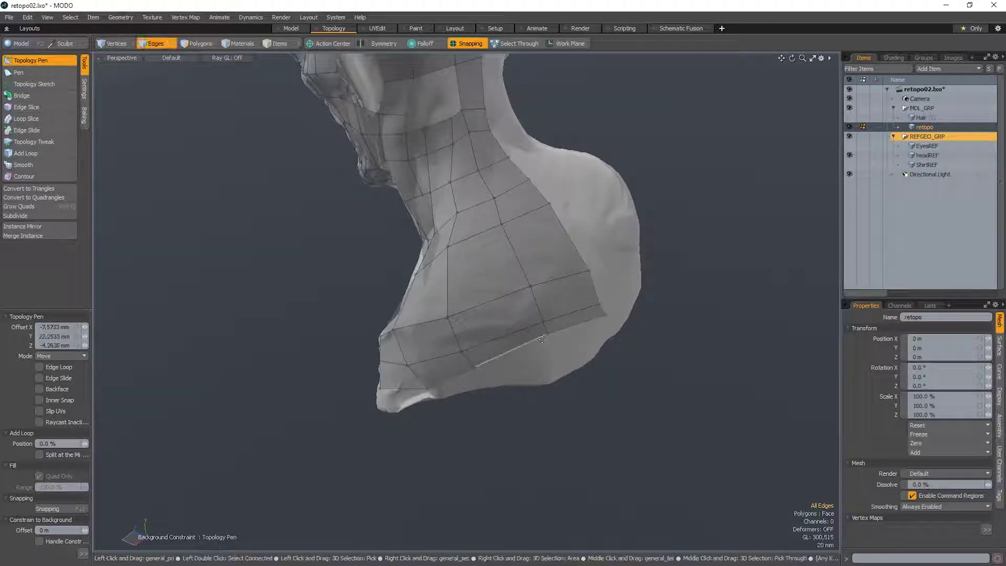
pyautogui.keyDown('alt'); pyautogui.moveTo(561, 318); pyautogui.dragTo(578, 233); pyautogui.keyUp('alt')
pyautogui.keyDown('alt'); pyautogui.moveTo(579, 233); pyautogui.dragTo(649, 260); pyautogui.keyUp('alt')
# - Adjust the vertices on the side of the neck and shoulder to even out the polygon spacing
pyautogui.moveTo(492, 315); pyautogui.dragTo(495, 316)
pyautogui.keyDown('alt'); pyautogui.moveTo(495, 317); pyautogui.dragTo(516, 293); pyautogui.keyUp('alt')
pyautogui.moveTo(454, 288)
pyautogui.keyDown('ctrl'); pyautogui.keyDown('alt'); pyautogui.mouseDown()
pyautogui.moveTo(498, 287)
pyautogui.moveTo(451, 285)
pyautogui.moveTo(456, 277)
pyautogui.moveTo(505, 278)
pyautogui.moveTo(466, 281)
pyautogui.mouseUp(); pyautogui.keyUp('alt'); pyautogui.keyUp('ctrl')
pyautogui.keyDown('alt'); pyautogui.moveTo(523, 294); pyautogui.dragTo(493, 328); pyautogui.keyUp('alt')
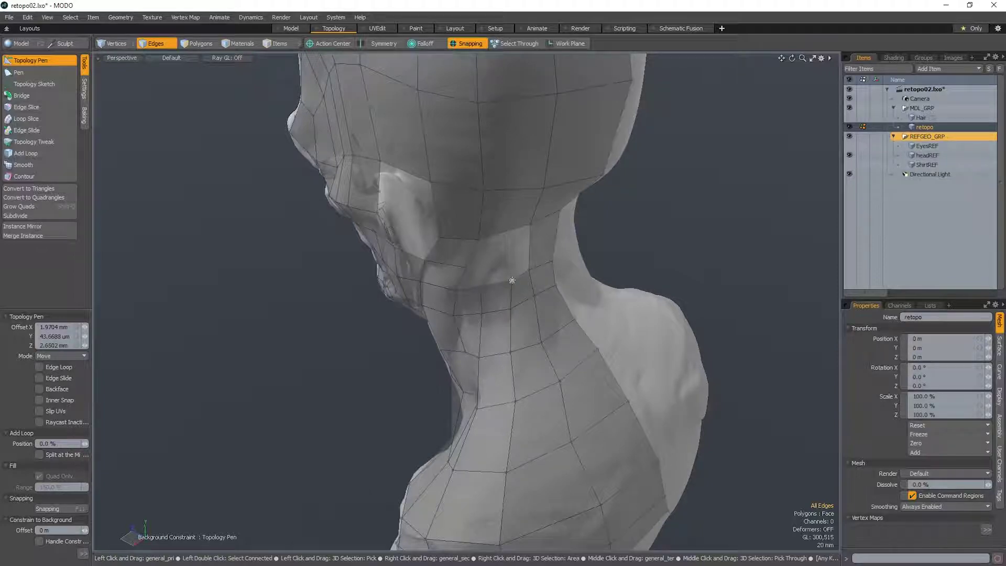
# - Reposition the vertices along the back of the neck and upper back to smooth the loop flow
pyautogui.keyDown('alt'); pyautogui.moveTo(512, 280); pyautogui.dragTo(433, 370); pyautogui.keyUp('alt')
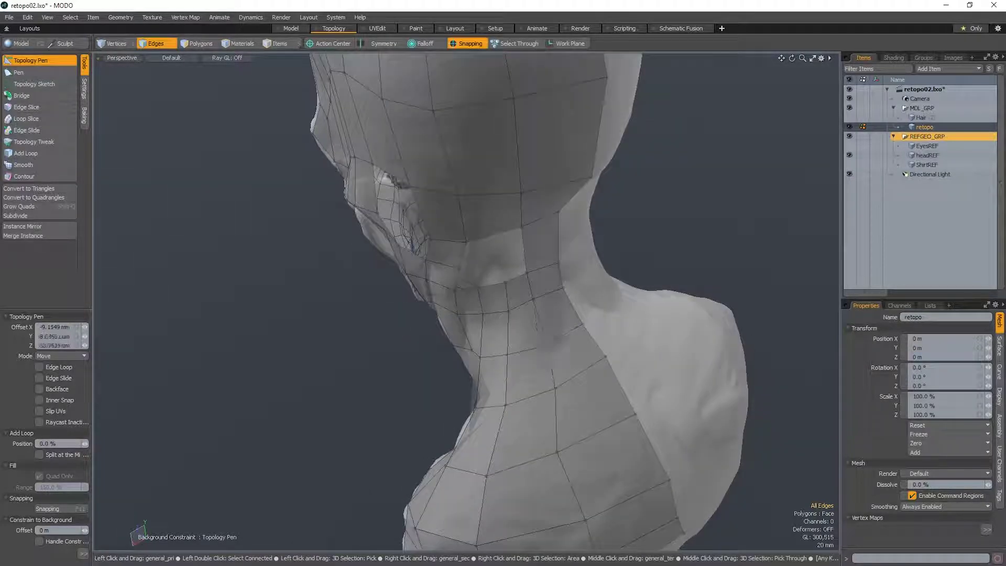
pyautogui.keyDown('alt'); pyautogui.moveTo(547, 341); pyautogui.dragTo(526, 342); pyautogui.keyUp('alt')
pyautogui.moveTo(554, 445); pyautogui.dragTo(551, 443)
pyautogui.keyDown('alt'); pyautogui.keyDown('shift'); pyautogui.moveTo(551, 442); pyautogui.dragTo(542, 372); pyautogui.keyUp('shift'); pyautogui.keyUp('alt')
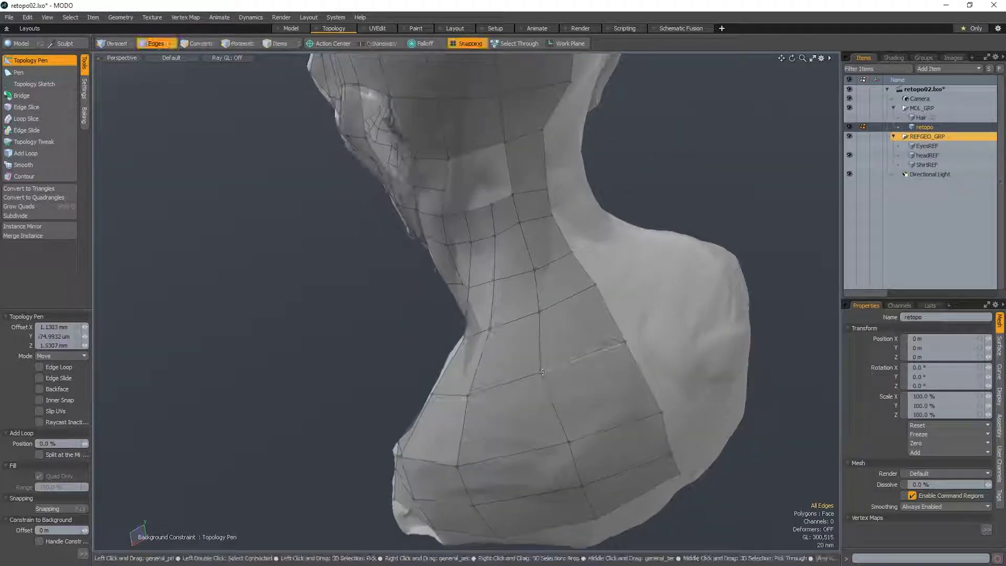
pyautogui.keyDown('alt'); pyautogui.moveTo(541, 324); pyautogui.dragTo(547, 233); pyautogui.keyUp('alt')
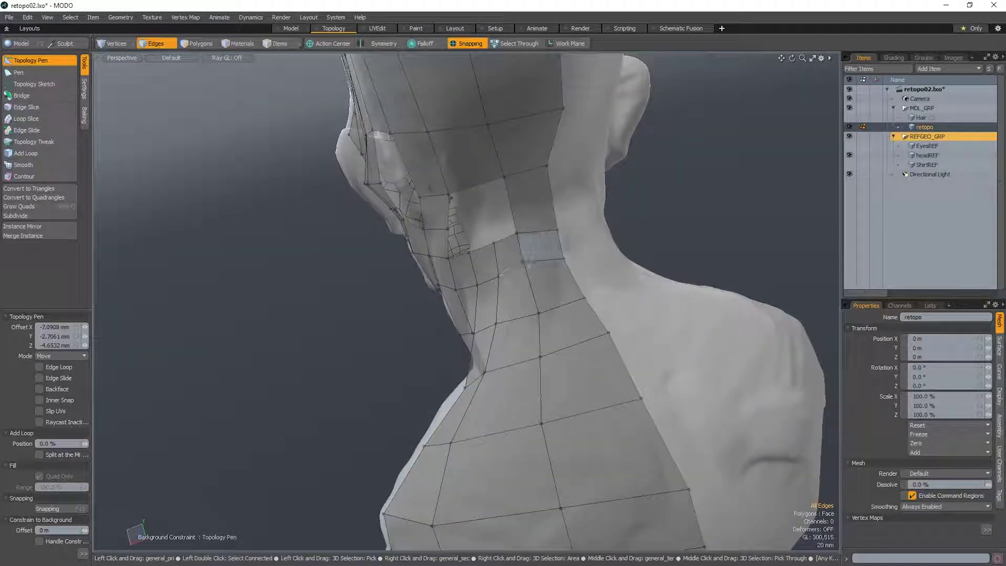
# - Add an edge loop across the polygon joining the back of the head to the neck, and build a polygon beside it
pyautogui.moveTo(516, 271)
pyautogui.keyDown('ctrl'); pyautogui.keyDown('alt'); pyautogui.mouseDown()
pyautogui.moveTo(487, 273)
pyautogui.moveTo(529, 274)
pyautogui.moveTo(504, 277)
pyautogui.mouseUp(); pyautogui.keyUp('alt'); pyautogui.keyUp('ctrl')
pyautogui.keyDown('ctrl'); pyautogui.keyDown('alt'); pyautogui.moveTo(504, 293); pyautogui.dragTo(467, 224); pyautogui.keyUp('alt'); pyautogui.keyUp('ctrl')
pyautogui.keyDown('alt'); pyautogui.moveTo(482, 270); pyautogui.dragTo(541, 346); pyautogui.keyUp('alt')
pyautogui.scroll(3, 503, 367)
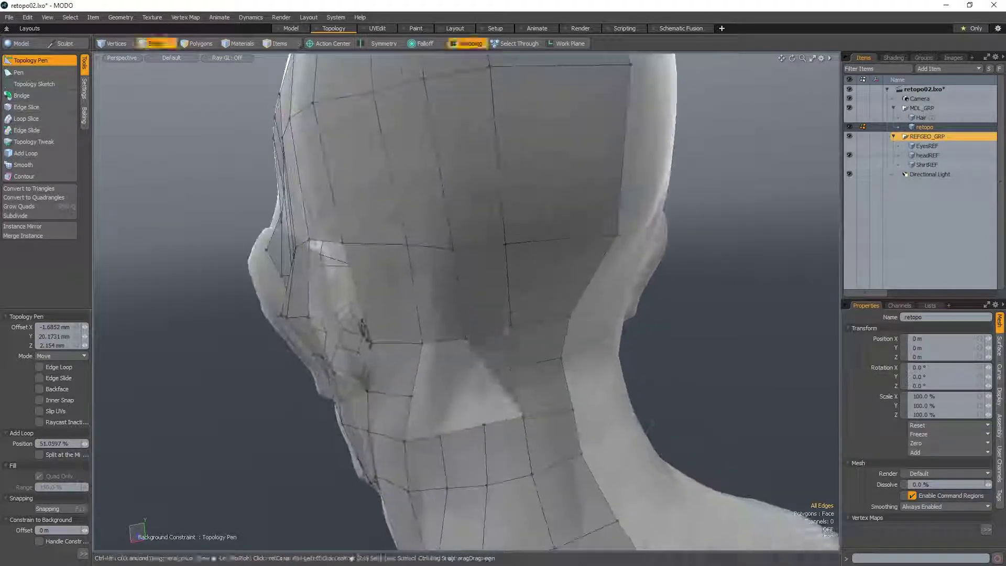
pyautogui.keyDown('ctrl'); pyautogui.click(503, 366); pyautogui.keyUp('ctrl')
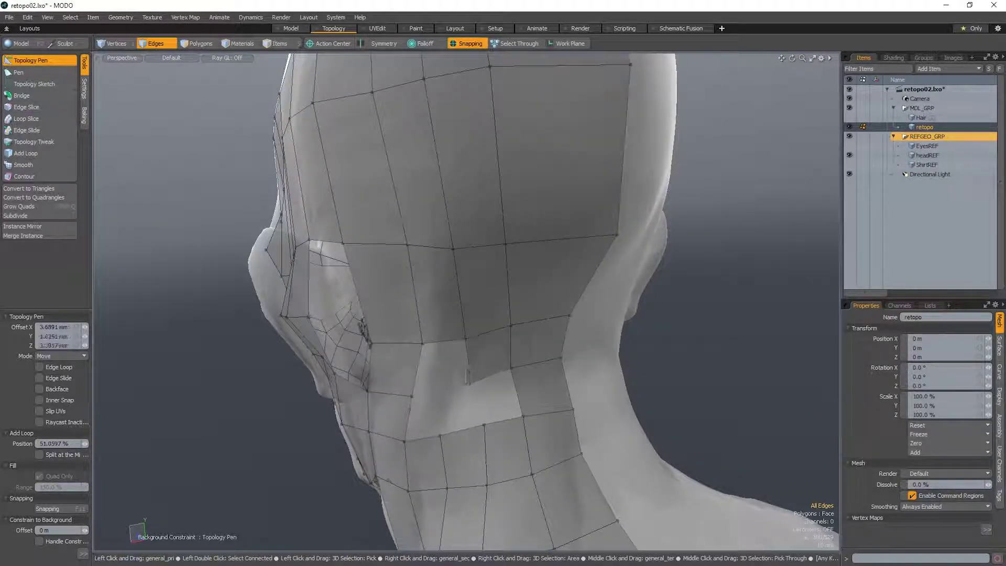
# - Fill the remaining gap behind the ear between the head and the neck with Topology Pen quads
pyautogui.keyDown('shift'); pyautogui.moveTo(466, 363); pyautogui.dragTo(418, 370); pyautogui.keyUp('shift')
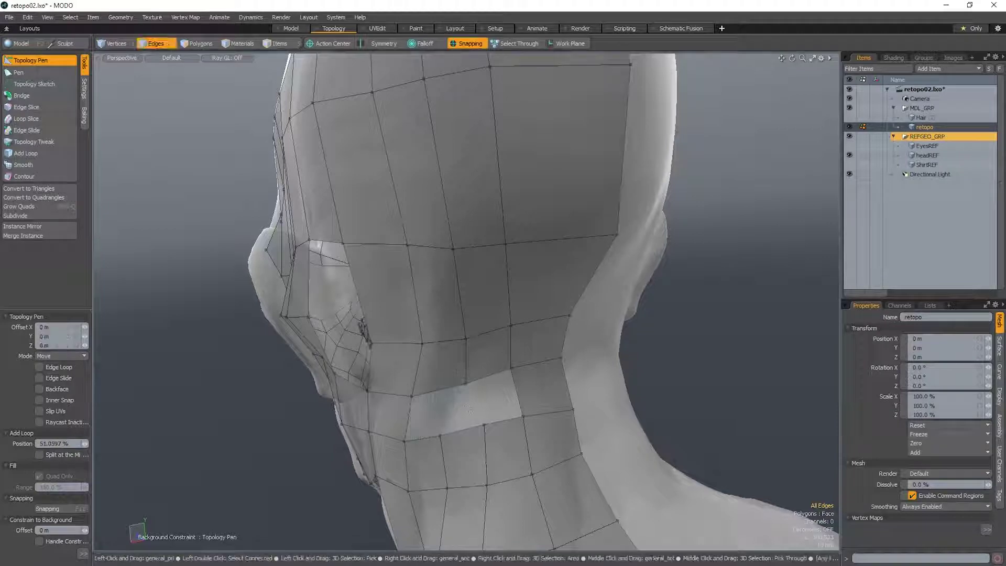
pyautogui.keyDown('alt'); pyautogui.moveTo(437, 426); pyautogui.dragTo(516, 313); pyautogui.keyUp('alt')
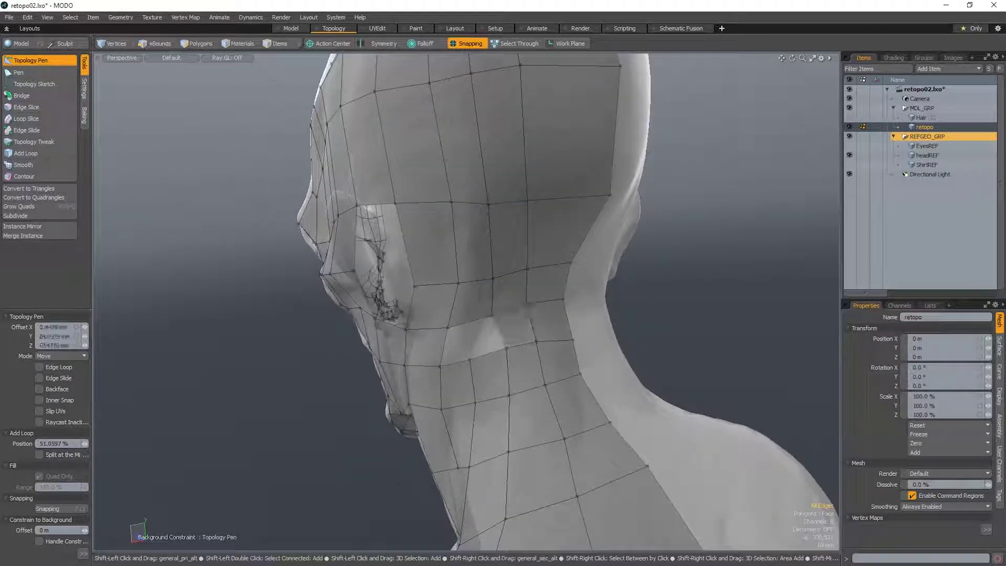
pyautogui.moveTo(478, 365)
pyautogui.keyDown('ctrl'); pyautogui.keyDown('alt'); pyautogui.mouseDown()
pyautogui.moveTo(482, 338)
pyautogui.moveTo(435, 350)
pyautogui.moveTo(473, 348)
pyautogui.mouseUp(); pyautogui.keyUp('alt'); pyautogui.keyUp('ctrl')
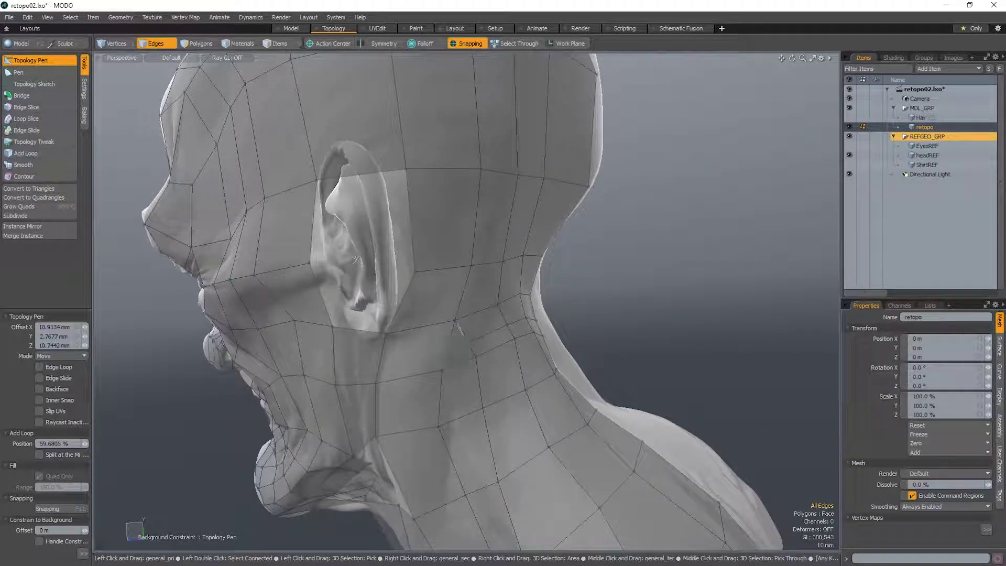
# - Connect the underside of the jaw to the front of the neck with Topology Pen quads
pyautogui.keyDown('alt'); pyautogui.moveTo(516, 311); pyautogui.dragTo(491, 310); pyautogui.keyUp('alt')
pyautogui.scroll(-6, 487, 317)
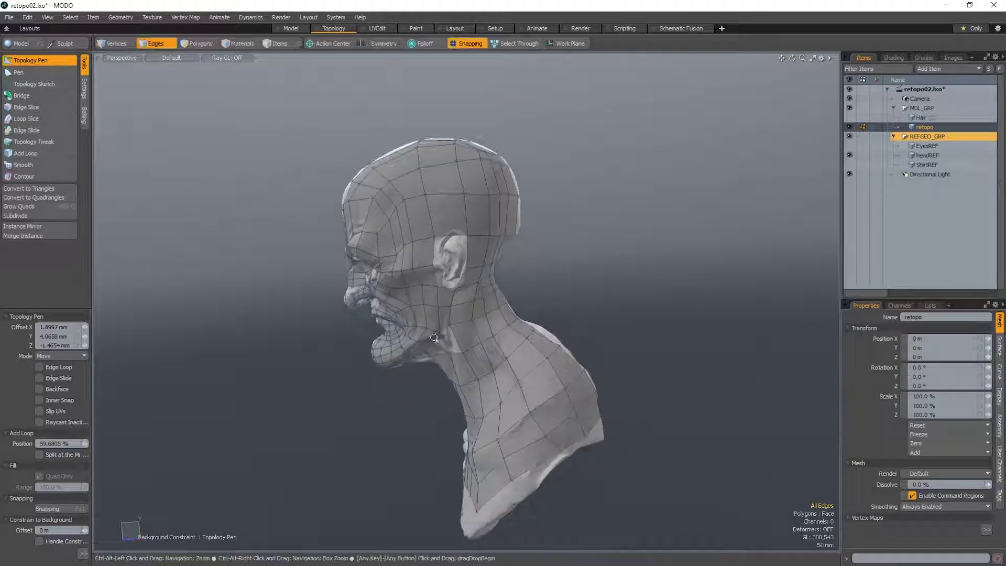
pyautogui.keyDown('alt'); pyautogui.moveTo(476, 366); pyautogui.dragTo(466, 320); pyautogui.keyUp('alt')
pyautogui.scroll(-3, 582, 400)
pyautogui.keyDown('ctrl'); pyautogui.keyDown('alt'); pyautogui.moveTo(466, 321); pyautogui.dragTo(520, 289); pyautogui.keyUp('alt'); pyautogui.keyUp('ctrl')
pyautogui.keyDown('alt'); pyautogui.moveTo(520, 289); pyautogui.dragTo(488, 322); pyautogui.keyUp('alt')
pyautogui.keyDown('alt'); pyautogui.moveTo(488, 322); pyautogui.dragTo(450, 314); pyautogui.keyUp('alt')
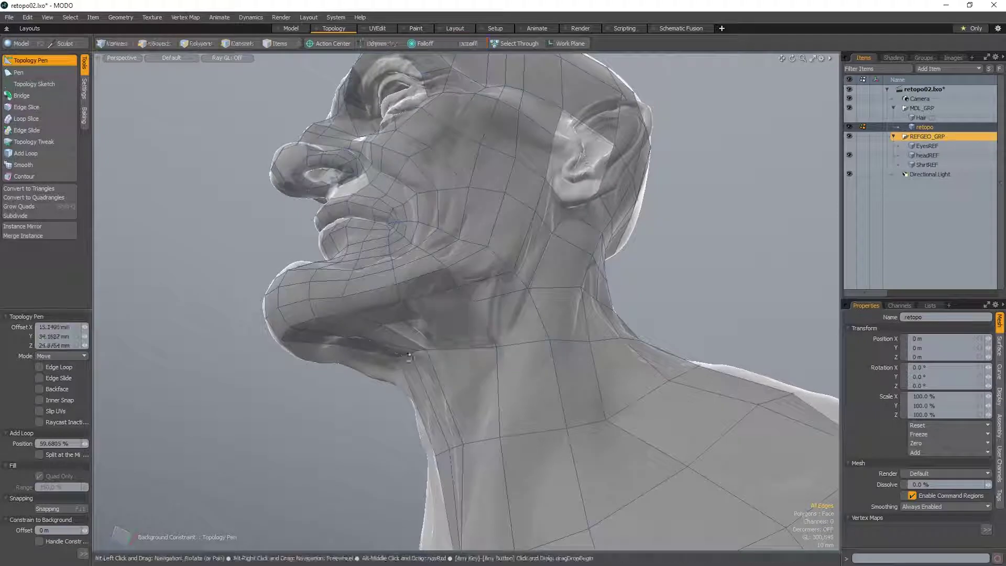
pyautogui.keyDown('alt'); pyautogui.moveTo(409, 356); pyautogui.dragTo(479, 472); pyautogui.keyUp('alt')
pyautogui.scroll(-3, 421, 330)
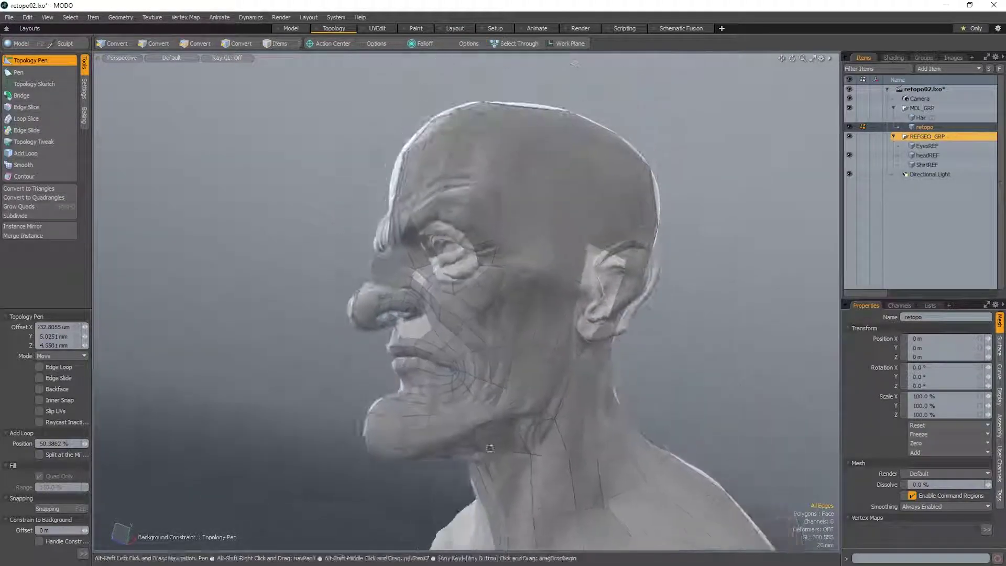
# - Extend quads from the middle of the upper lip toward the base of the nose
pyautogui.scroll(5, 378, 315)
pyautogui.keyDown('alt'); pyautogui.moveTo(341, 341); pyautogui.dragTo(437, 342); pyautogui.keyUp('alt')
pyautogui.scroll(1, 375, 347)
pyautogui.keyDown('shift'); pyautogui.moveTo(405, 395); pyautogui.dragTo(417, 362); pyautogui.keyUp('shift')
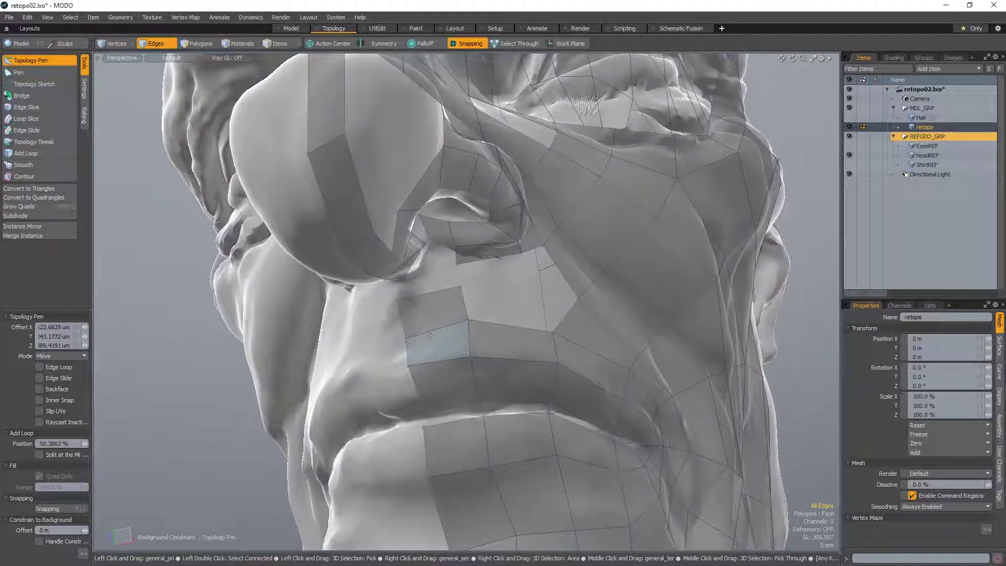
pyautogui.keyDown('alt'); pyautogui.moveTo(437, 321); pyautogui.dragTo(539, 299); pyautogui.keyUp('alt')
pyautogui.keyDown('ctrl'); pyautogui.keyDown('alt'); pyautogui.moveTo(551, 340); pyautogui.dragTo(566, 299); pyautogui.keyUp('alt'); pyautogui.keyUp('ctrl')
pyautogui.keyDown('alt'); pyautogui.moveTo(487, 299); pyautogui.dragTo(415, 164); pyautogui.keyUp('alt')
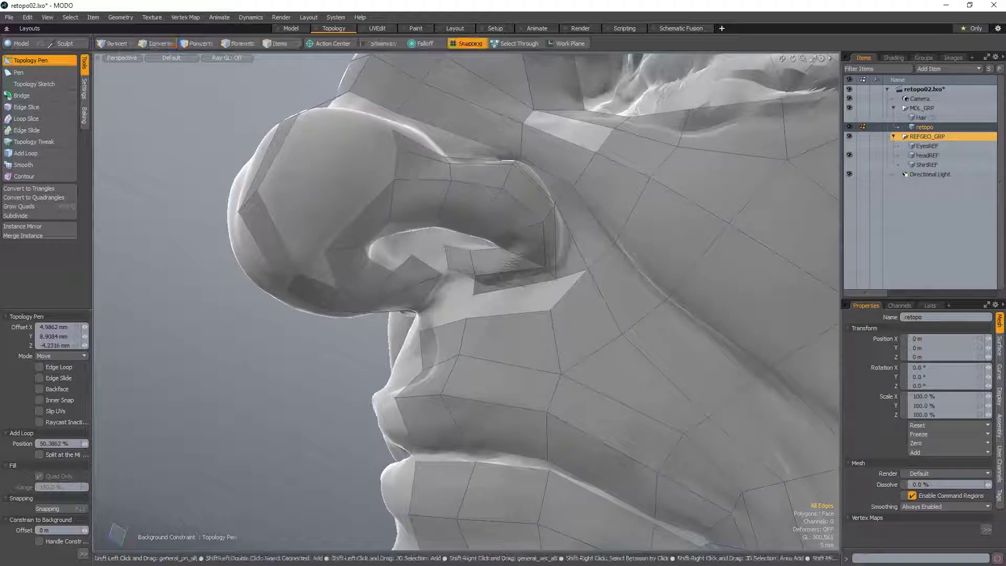
# - Bridge the lower rim of the nostril with a quad, undo the extra loop across it, and adjust the rim's vertices
pyautogui.keyDown('shift'); pyautogui.moveTo(443, 259); pyautogui.dragTo(468, 264); pyautogui.keyUp('shift')
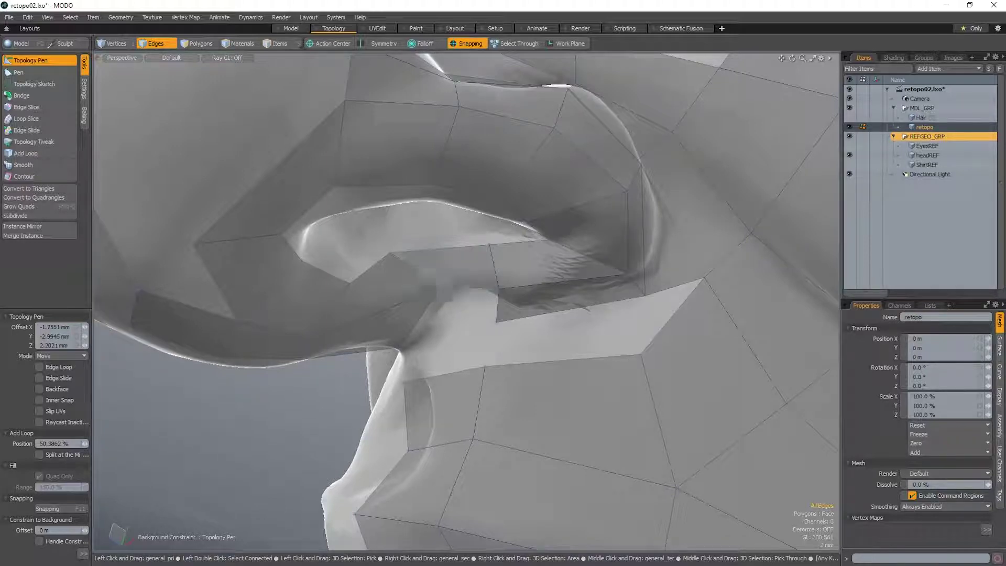
pyautogui.hotkey('ctrl', 'z')
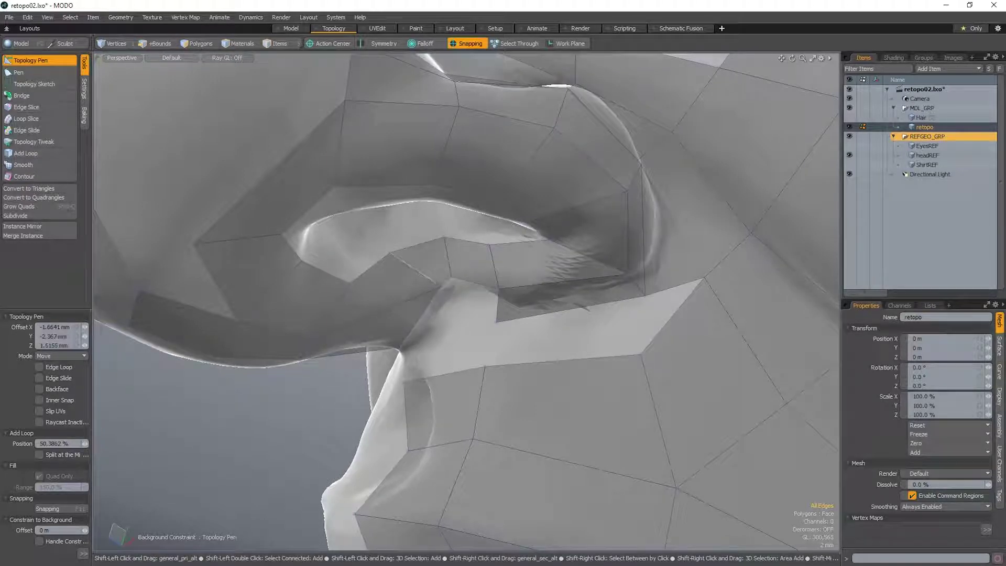
pyautogui.keyDown('alt'); pyautogui.moveTo(427, 276); pyautogui.dragTo(412, 278); pyautogui.keyUp('alt')
pyautogui.hotkey('ctrl', 'z')
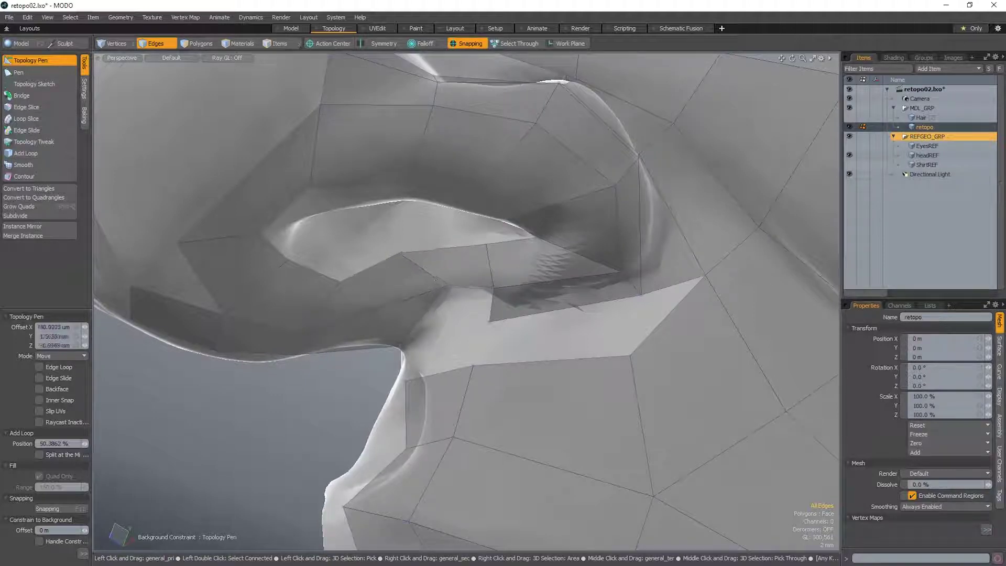
pyautogui.moveTo(435, 278); pyautogui.dragTo(430, 281)
pyautogui.moveTo(492, 305); pyautogui.dragTo(495, 306)
pyautogui.keyDown('alt'); pyautogui.moveTo(427, 279); pyautogui.dragTo(423, 278); pyautogui.keyUp('alt')
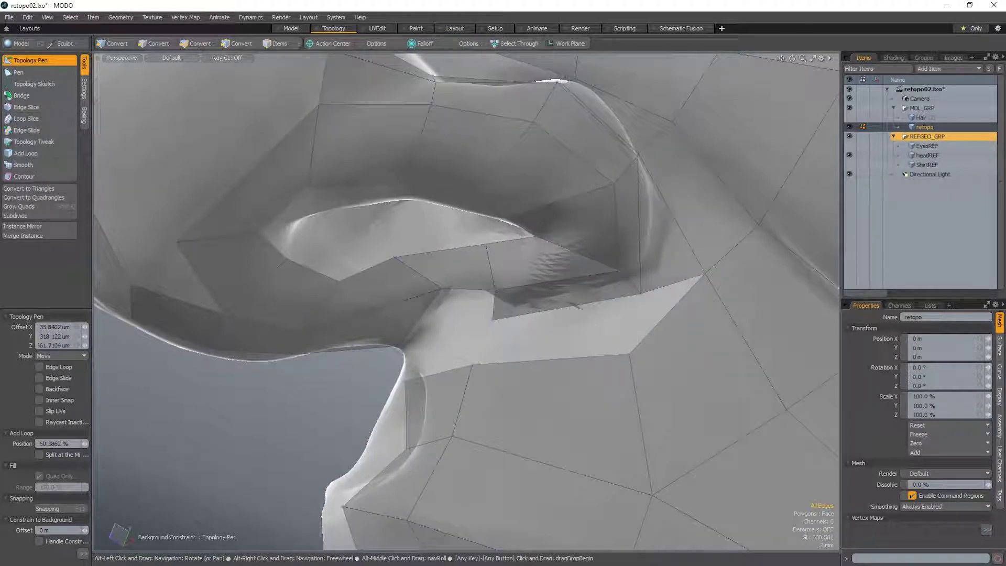
pyautogui.moveTo(637, 295); pyautogui.dragTo(639, 289)
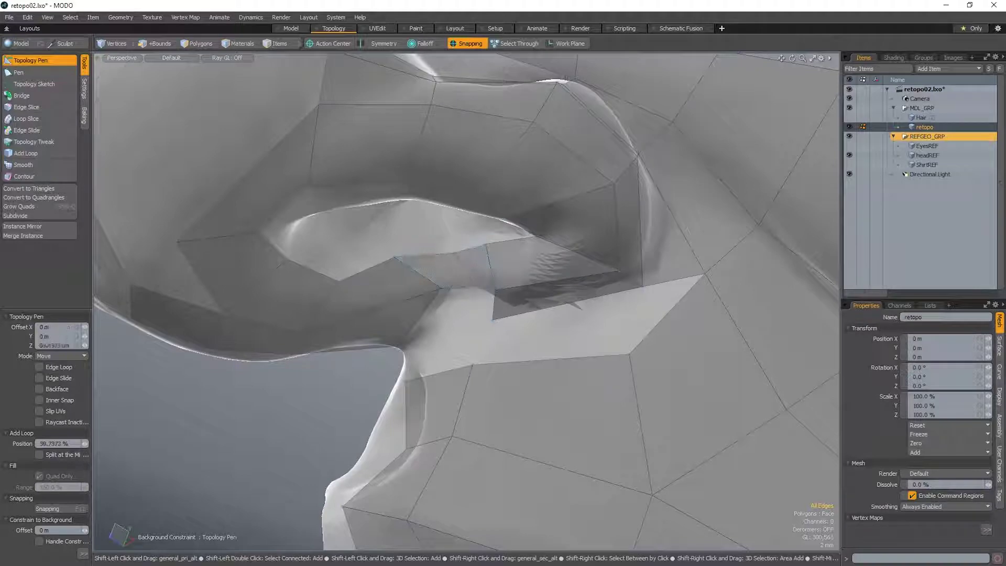
# - Refine the polygons around the nostril wing and shape their connection to the underside of the nose tip
pyautogui.keyDown('alt'); pyautogui.moveTo(440, 277); pyautogui.dragTo(338, 292); pyautogui.keyUp('alt')
pyautogui.scroll(-3, 446, 292)
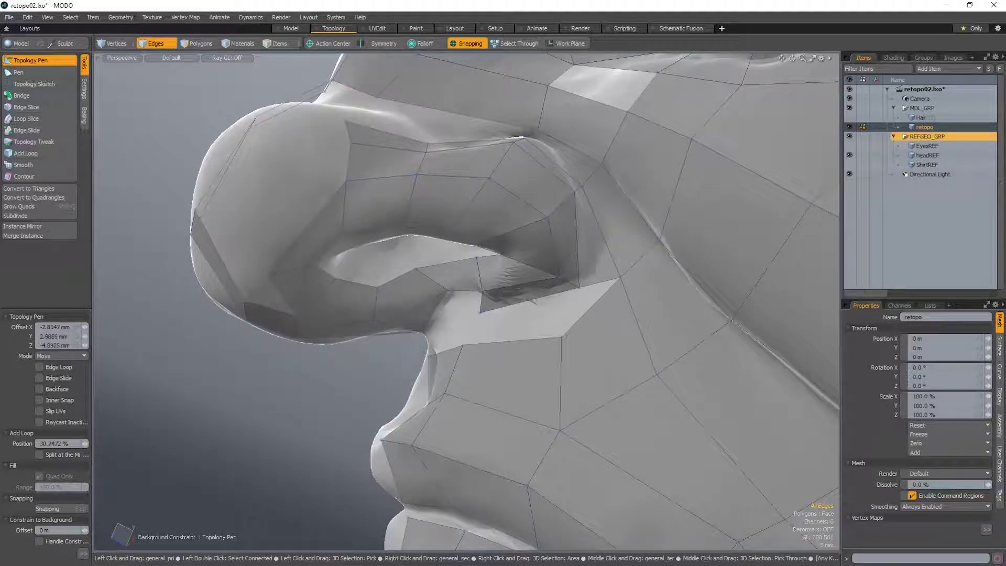
pyautogui.keyDown('alt'); pyautogui.moveTo(385, 328); pyautogui.dragTo(455, 327); pyautogui.keyUp('alt')
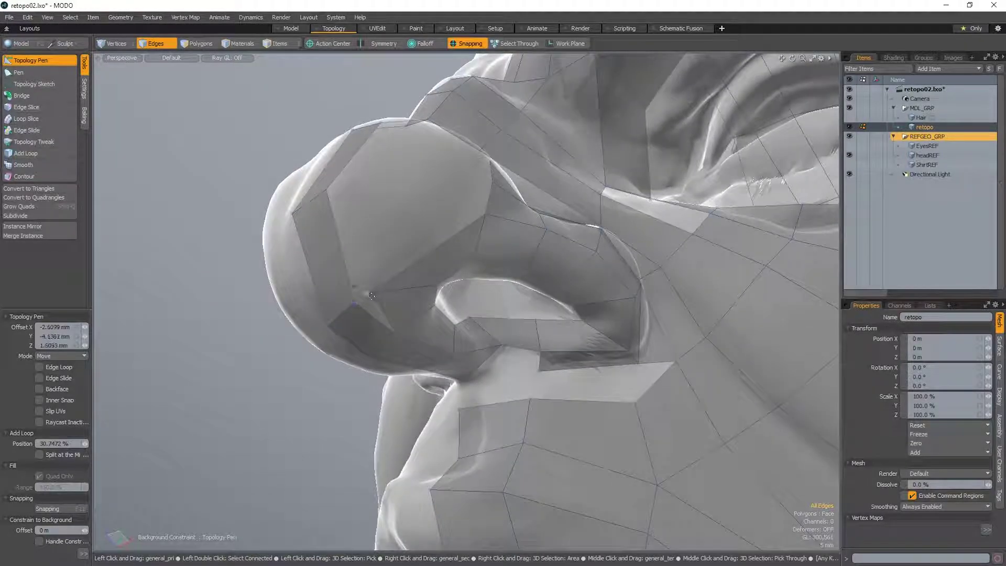
pyautogui.moveTo(426, 258)
pyautogui.keyDown('alt'); pyautogui.mouseDown()
pyautogui.moveTo(411, 244)
pyautogui.moveTo(423, 271)
pyautogui.moveTo(418, 239)
pyautogui.mouseUp(); pyautogui.keyUp('alt')
pyautogui.keyDown('alt'); pyautogui.moveTo(418, 239); pyautogui.dragTo(451, 274); pyautogui.keyUp('alt')
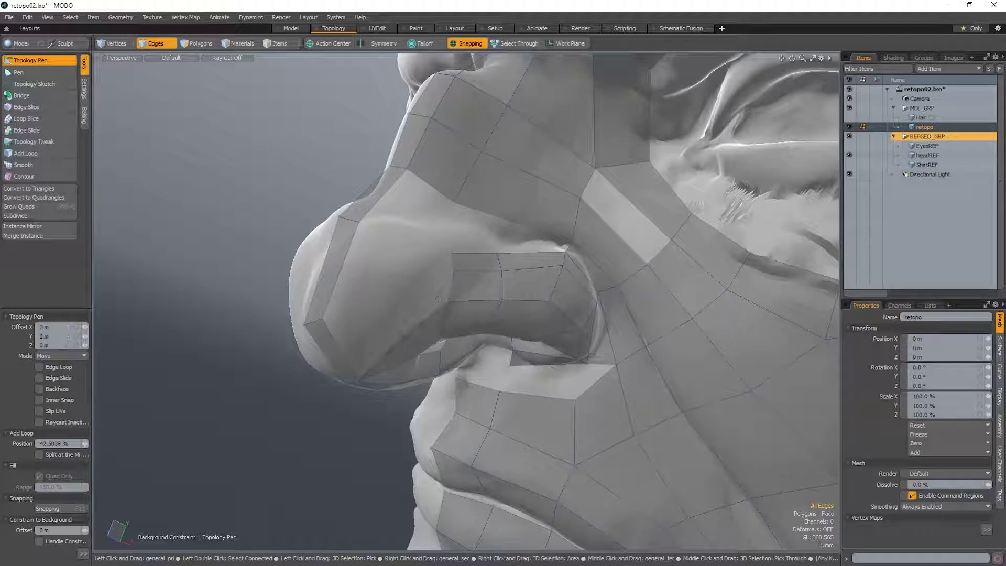
pyautogui.press('2')
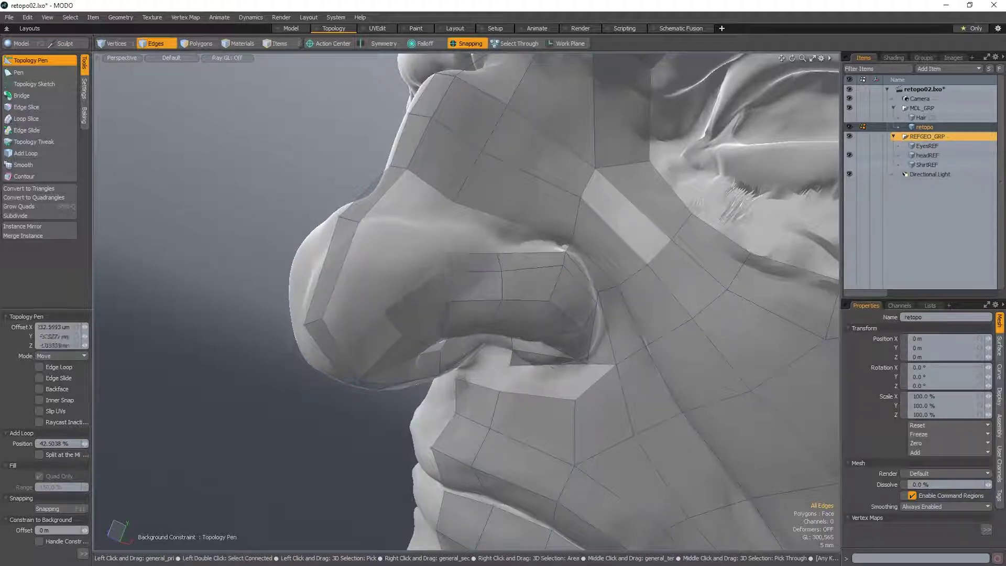
pyautogui.moveTo(396, 285)
pyautogui.keyDown('alt'); pyautogui.mouseDown()
pyautogui.moveTo(409, 317)
pyautogui.moveTo(365, 278)
pyautogui.moveTo(391, 293)
pyautogui.mouseUp(); pyautogui.keyUp('alt')
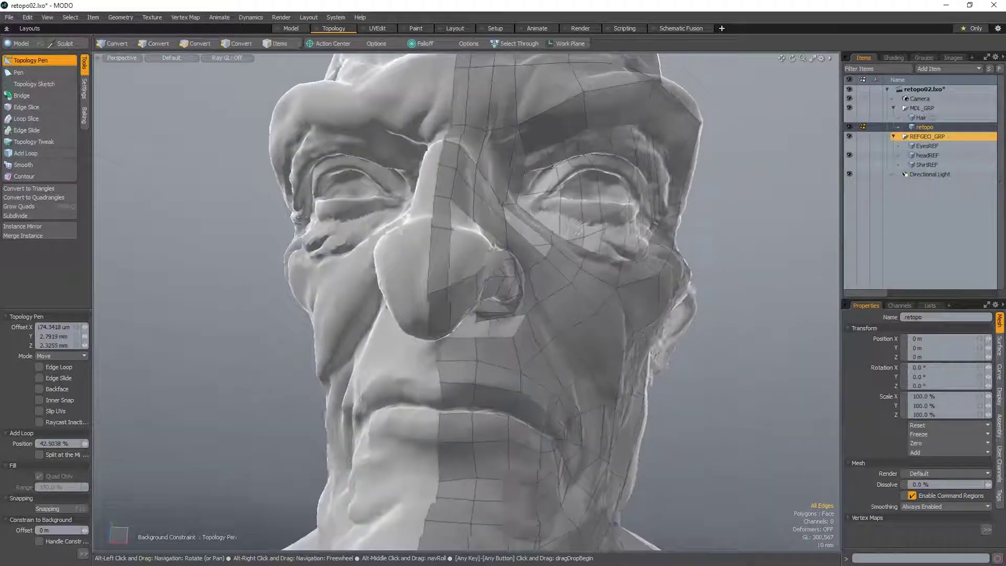
# - Build quads across the side of the nose from the central strip to the nostril wing
pyautogui.scroll(4, 408, 304)
pyautogui.keyDown('alt'); pyautogui.moveTo(438, 338); pyautogui.dragTo(395, 348); pyautogui.keyUp('alt')
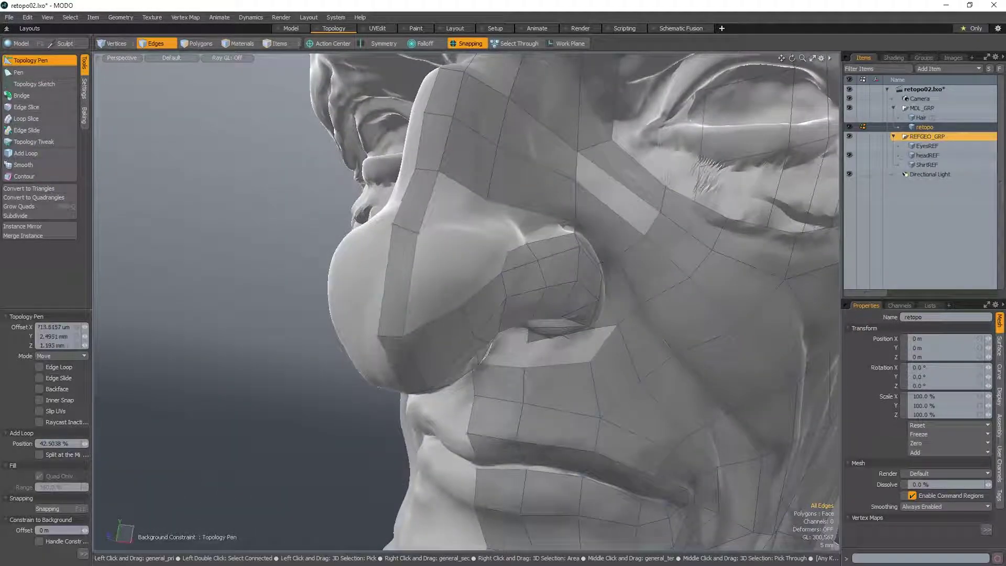
pyautogui.scroll(-1, 409, 320)
pyautogui.keyDown('alt'); pyautogui.moveTo(422, 301); pyautogui.dragTo(402, 314); pyautogui.keyUp('alt')
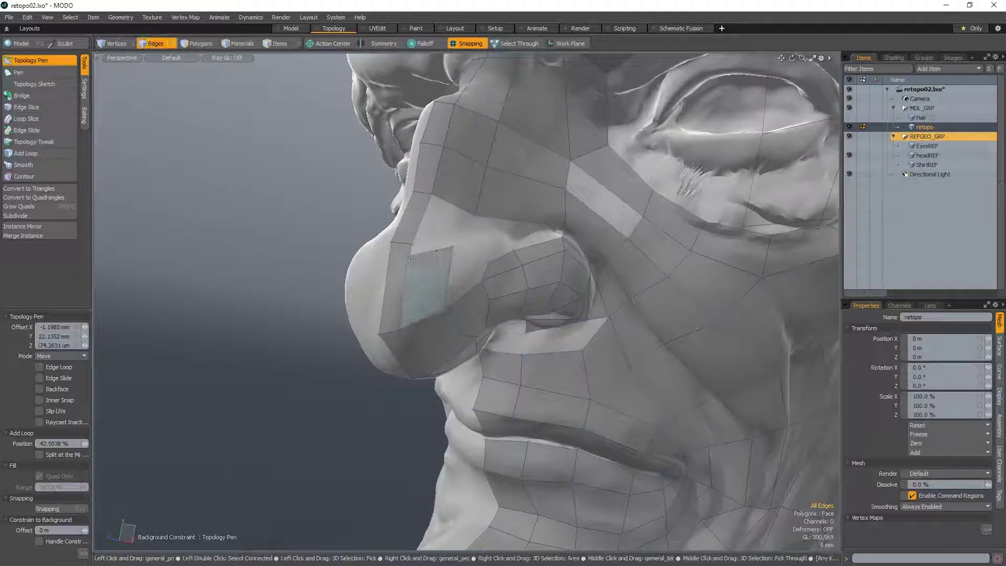
pyautogui.keyDown('shift'); pyautogui.click(412, 261); pyautogui.keyUp('shift')
pyautogui.keyDown('alt'); pyautogui.moveTo(482, 274); pyautogui.dragTo(461, 284); pyautogui.keyUp('alt')
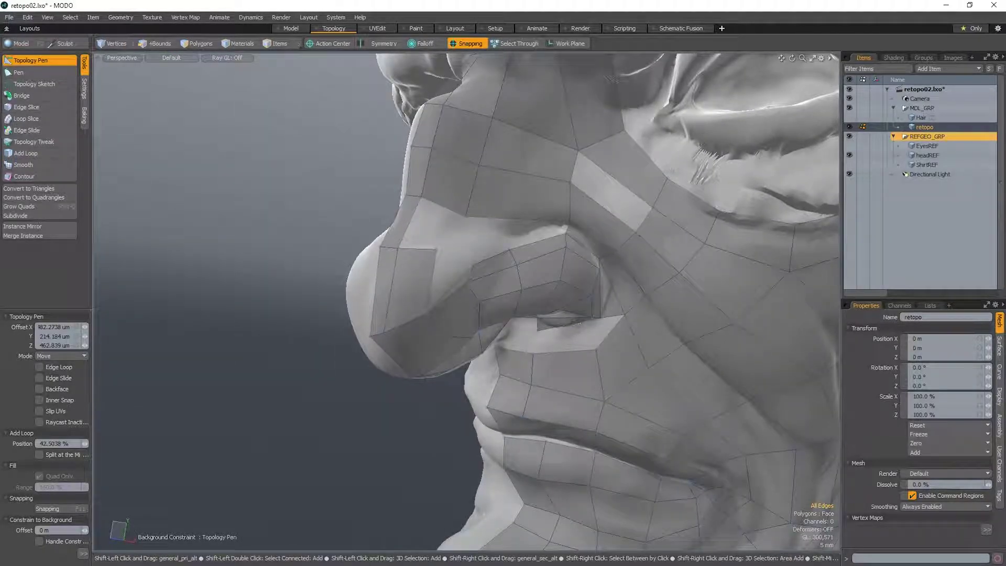
pyautogui.keyDown('shift'); pyautogui.click(473, 269); pyautogui.keyUp('shift')
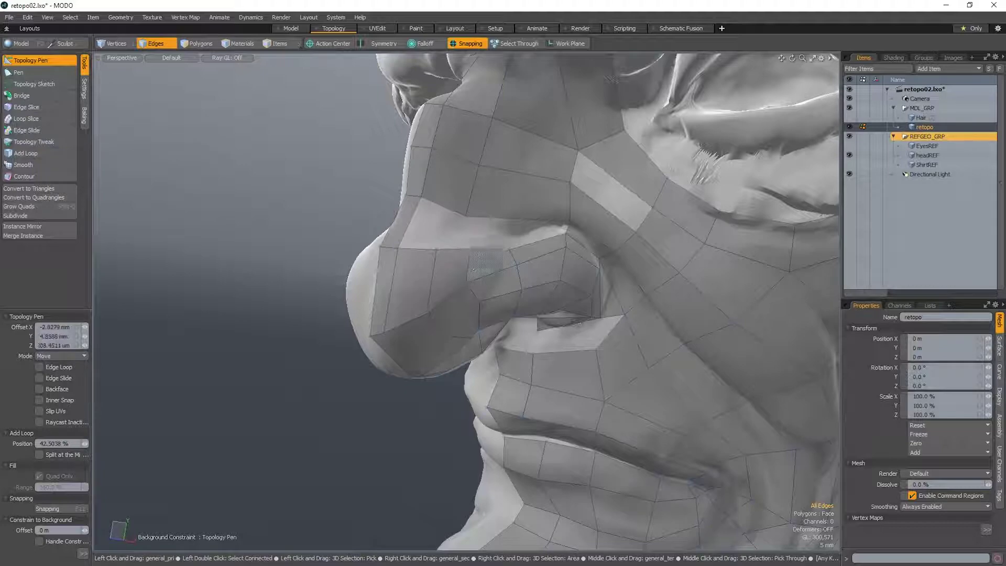
pyautogui.keyDown('alt'); pyautogui.moveTo(473, 270); pyautogui.dragTo(414, 251); pyautogui.keyUp('alt')
# - Fill the gap between the nostril base and the upper lip with quads that join the cheek polygons
pyautogui.keyDown('alt'); pyautogui.moveTo(489, 336); pyautogui.dragTo(493, 385); pyautogui.keyUp('alt')
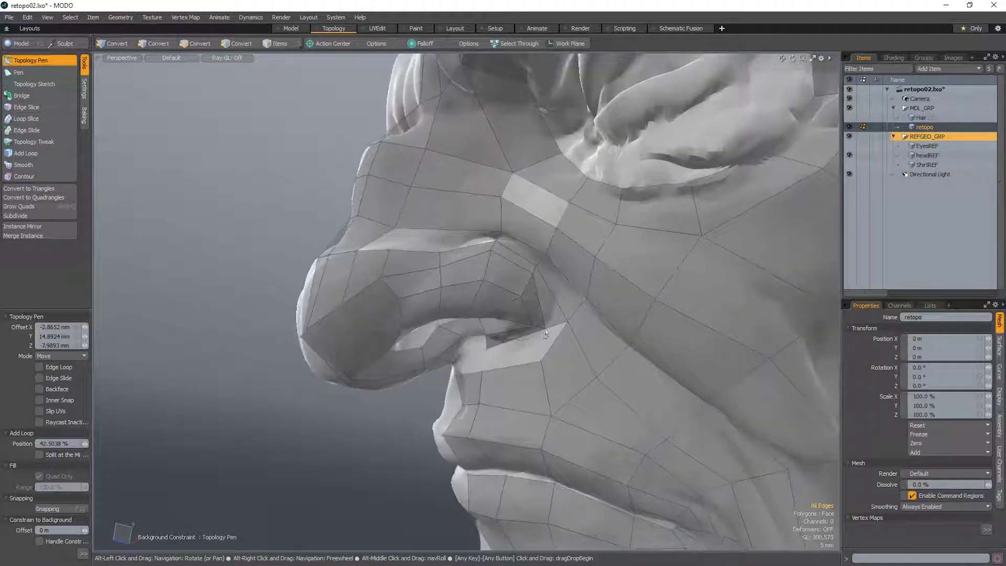
pyautogui.scroll(4, 523, 340)
pyautogui.scroll(-5, 466, 301)
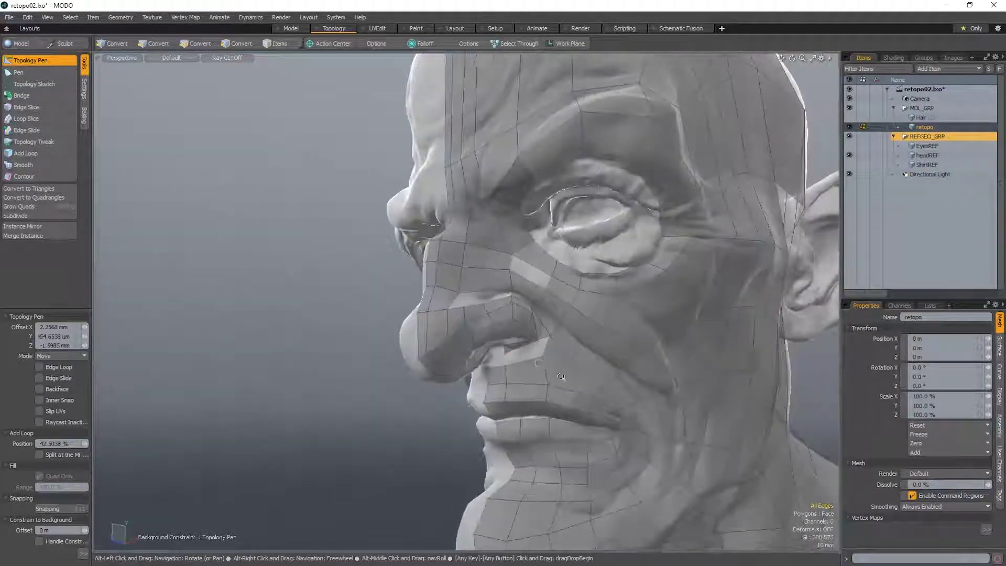
pyautogui.scroll(4, 466, 302)
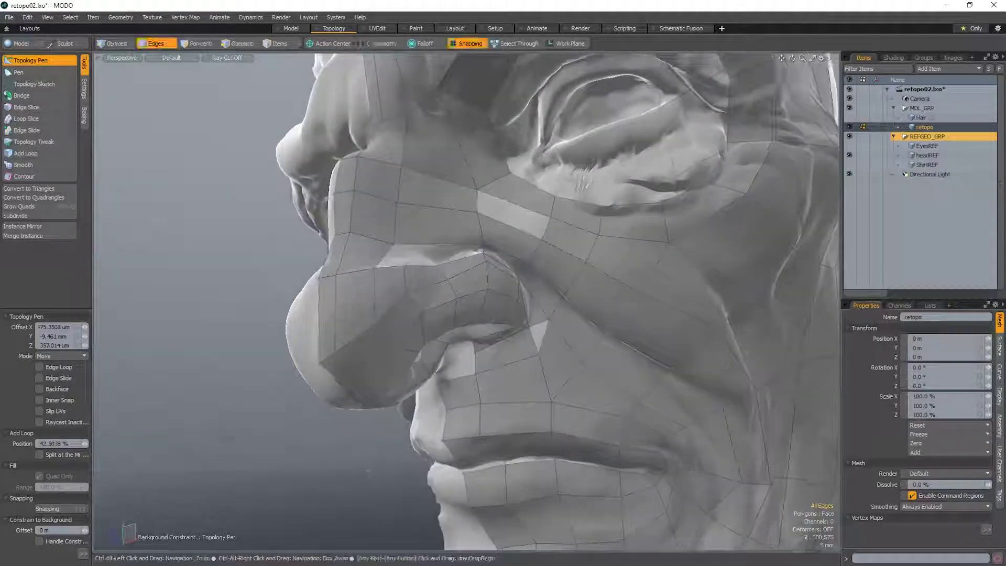
pyautogui.scroll(2, 528, 349)
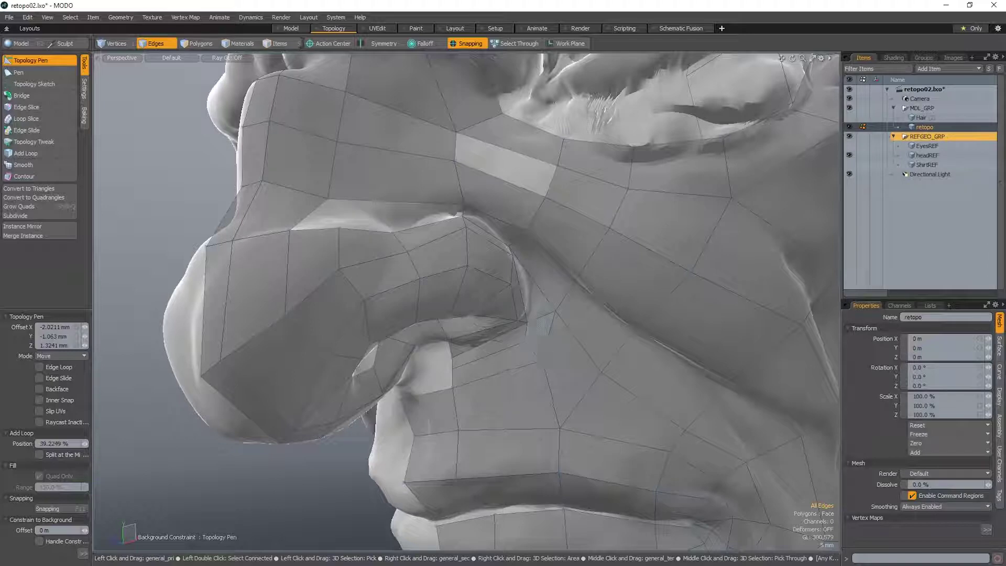
pyautogui.keyDown('alt'); pyautogui.moveTo(528, 349); pyautogui.dragTo(390, 410); pyautogui.keyUp('alt')
pyautogui.hotkey('ctrl', 'z')
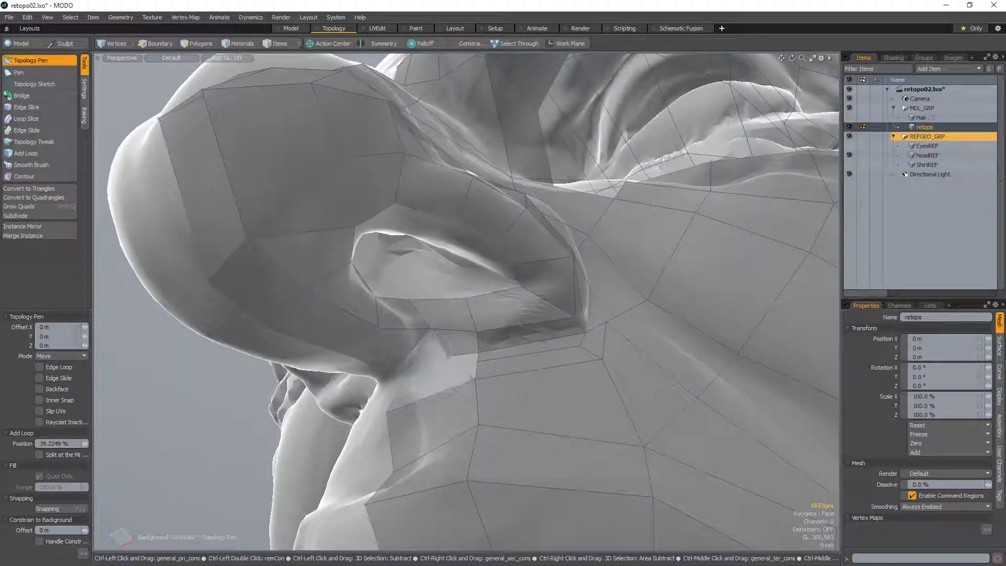
# - Select the border edges from the nose down to the upper lip and align them to the centre line
pyautogui.moveTo(432, 334); pyautogui.dragTo(388, 373)
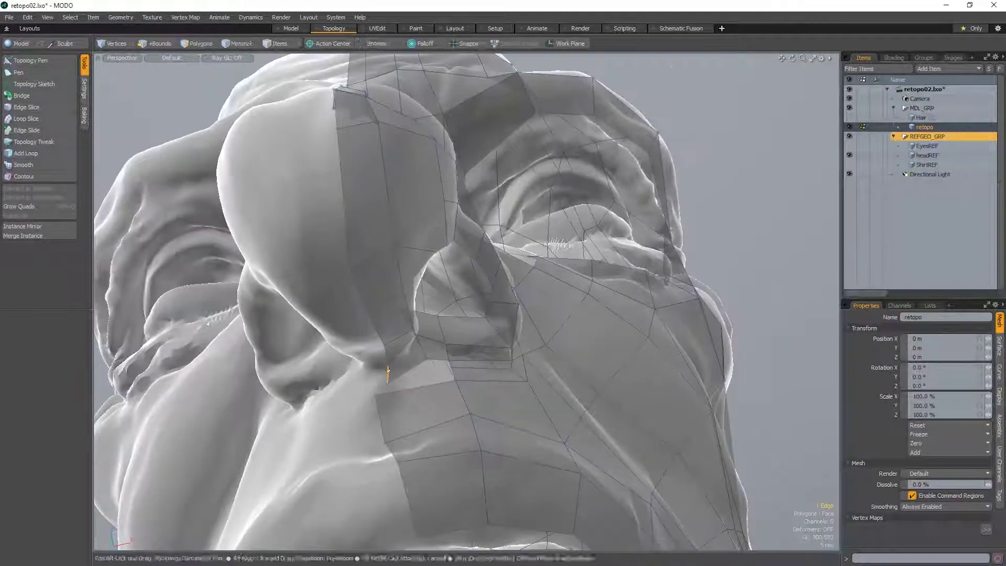
pyautogui.keyDown('alt'); pyautogui.moveTo(347, 227); pyautogui.dragTo(373, 259); pyautogui.keyUp('alt')
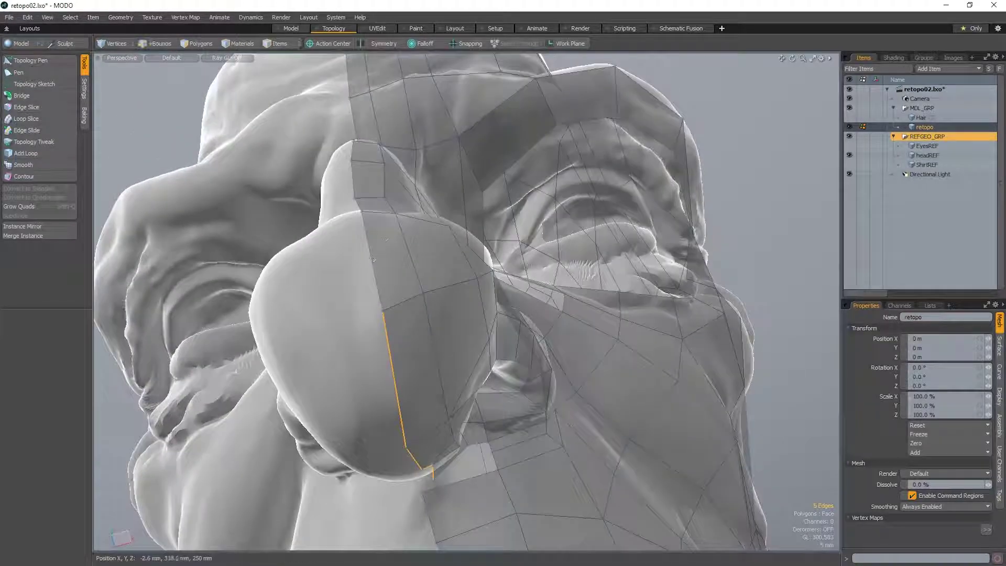
pyautogui.keyDown('alt'); pyautogui.moveTo(391, 325); pyautogui.dragTo(478, 342); pyautogui.keyUp('alt')
pyautogui.keyDown('shift'); pyautogui.click(469, 354); pyautogui.keyUp('shift')
pyautogui.hotkey('ctrl', 'alt', 'space')
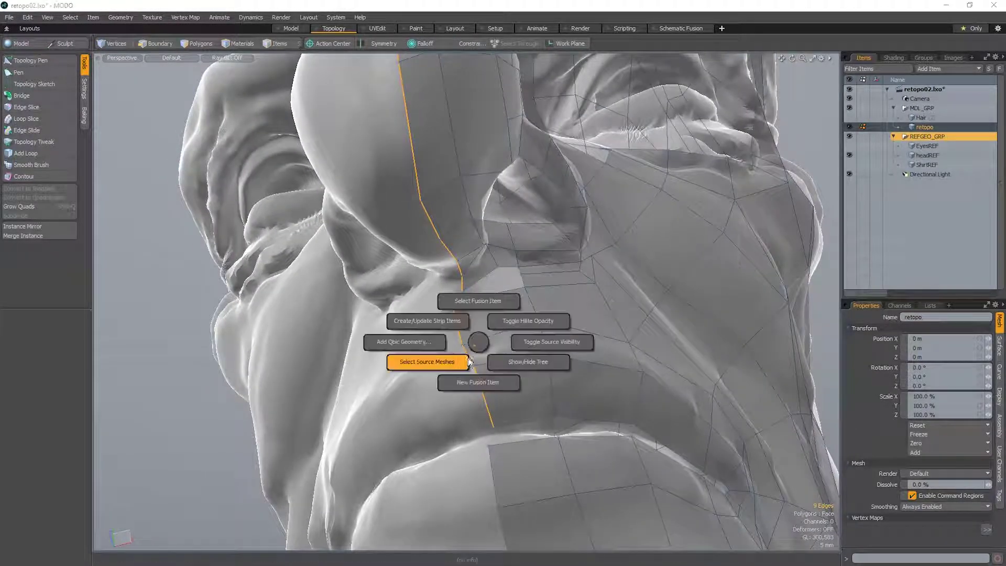
pyautogui.hotkey('ctrl', 'alt', 'space')
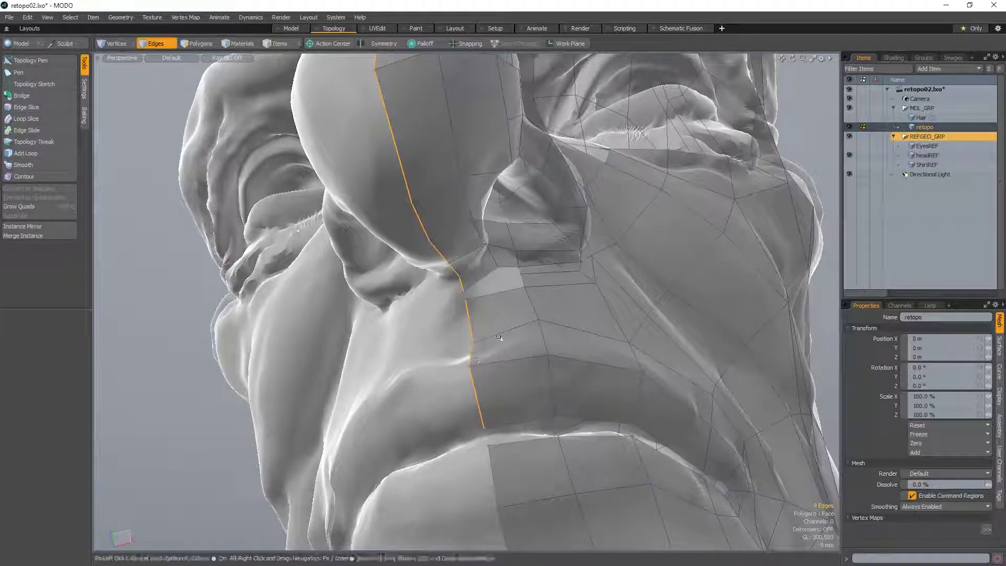
pyautogui.keyDown('alt'); pyautogui.moveTo(552, 341); pyautogui.dragTo(488, 299); pyautogui.keyUp('alt')
pyautogui.press('3')
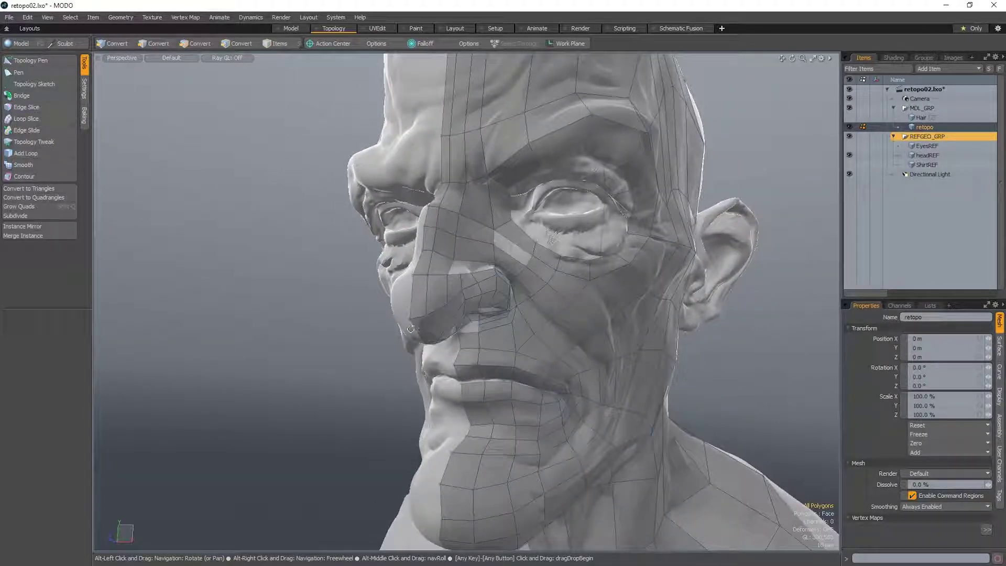
# - Select the border edges from the chin down the front of the neck and straighten them along the centre line
pyautogui.keyDown('alt'); pyautogui.moveTo(396, 321); pyautogui.dragTo(412, 283); pyautogui.keyUp('alt')
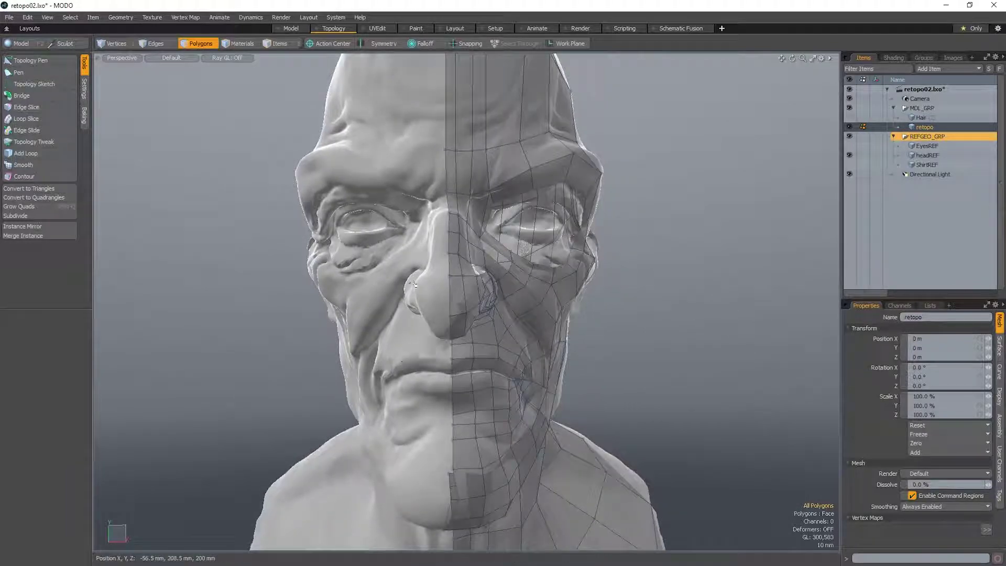
pyautogui.keyDown('alt'); pyautogui.moveTo(438, 377); pyautogui.dragTo(439, 323); pyautogui.keyUp('alt')
pyautogui.press('1')
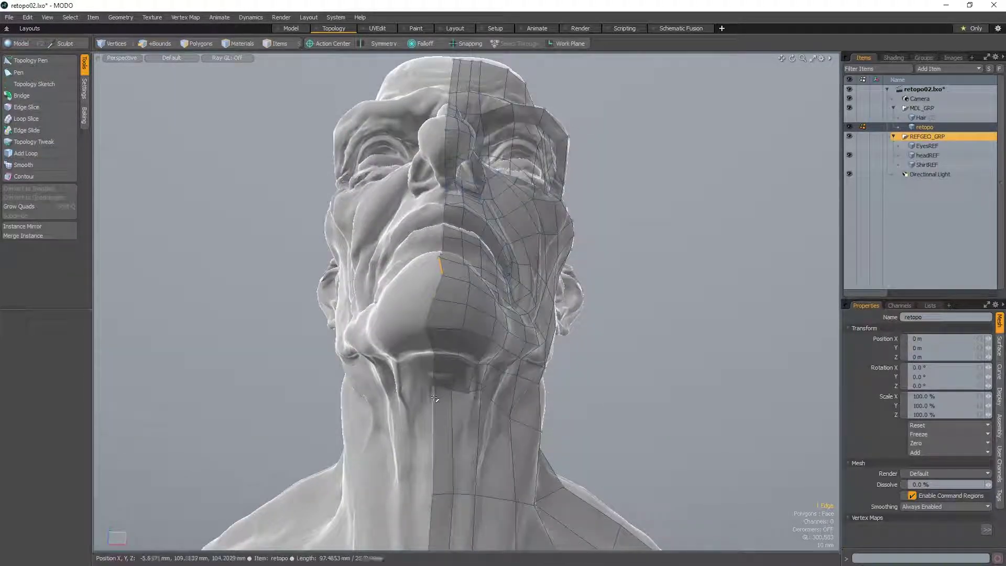
pyautogui.keyDown('shift'); pyautogui.moveTo(434, 398); pyautogui.dragTo(434, 404); pyautogui.keyUp('shift')
pyautogui.keyDown('alt'); pyautogui.moveTo(436, 398); pyautogui.dragTo(437, 355); pyautogui.keyUp('alt')
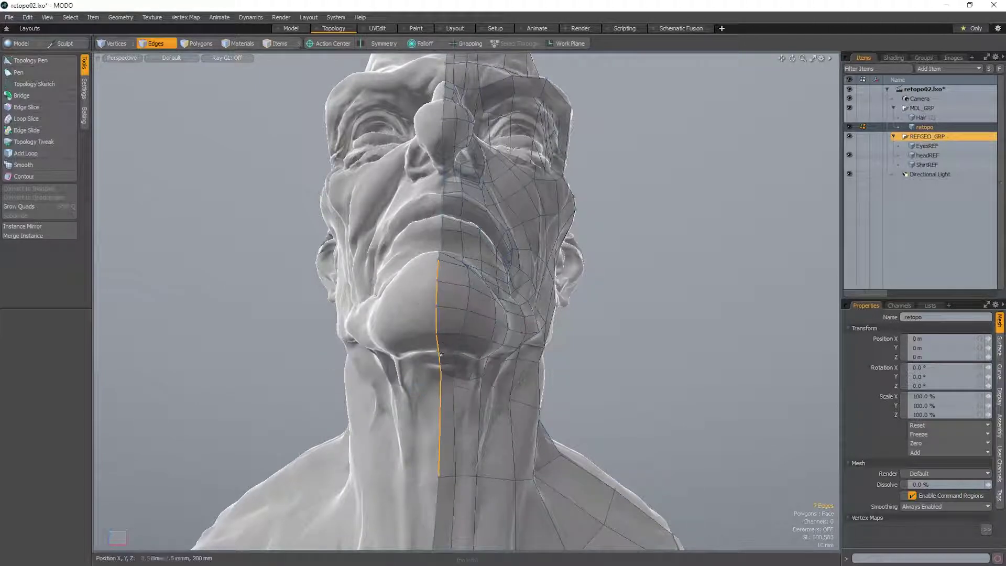
pyautogui.keyDown('alt'); pyautogui.moveTo(441, 354); pyautogui.dragTo(439, 360); pyautogui.keyUp('alt')
# - Add an edge loop across the bridge of the nose with the Topology Pen and adjust the vertices beside the inner eye corner
pyautogui.keyDown('ctrl'); pyautogui.keyDown('alt'); pyautogui.moveTo(479, 327); pyautogui.dragTo(545, 224); pyautogui.keyUp('alt'); pyautogui.keyUp('ctrl')
pyautogui.hotkey('ctrl', '5')
pyautogui.click(468, 312)
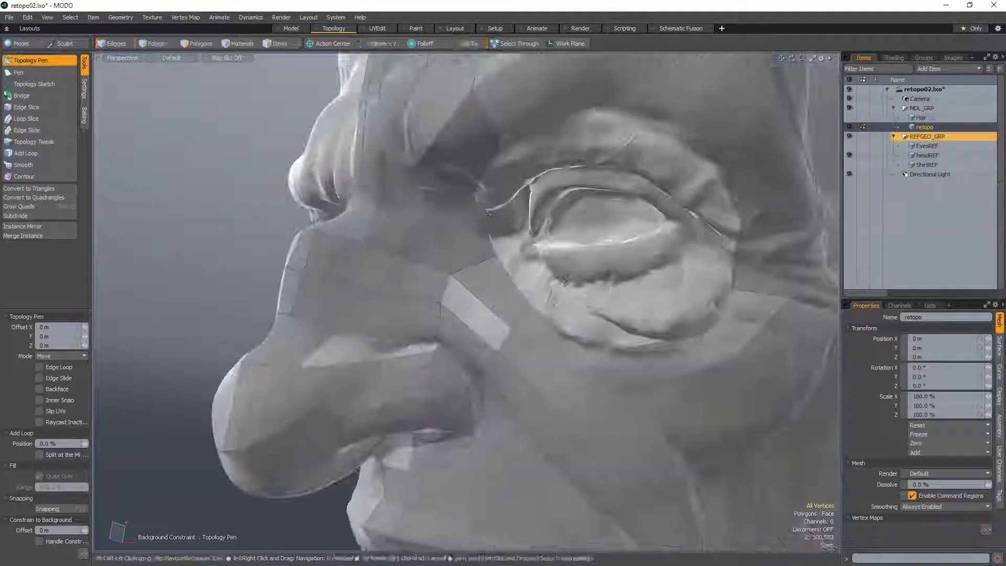
pyautogui.keyDown('alt'); pyautogui.moveTo(488, 315); pyautogui.dragTo(565, 303); pyautogui.keyUp('alt')
pyautogui.keyDown('alt'); pyautogui.moveTo(502, 293); pyautogui.dragTo(455, 224); pyautogui.keyUp('alt')
pyautogui.moveTo(455, 224)
pyautogui.keyDown('shift'); pyautogui.mouseDown(button='middle')
pyautogui.moveTo(445, 264)
pyautogui.moveTo(450, 233)
pyautogui.mouseUp(button='middle'); pyautogui.keyUp('shift')
pyautogui.hotkey('ctrl', 'z')
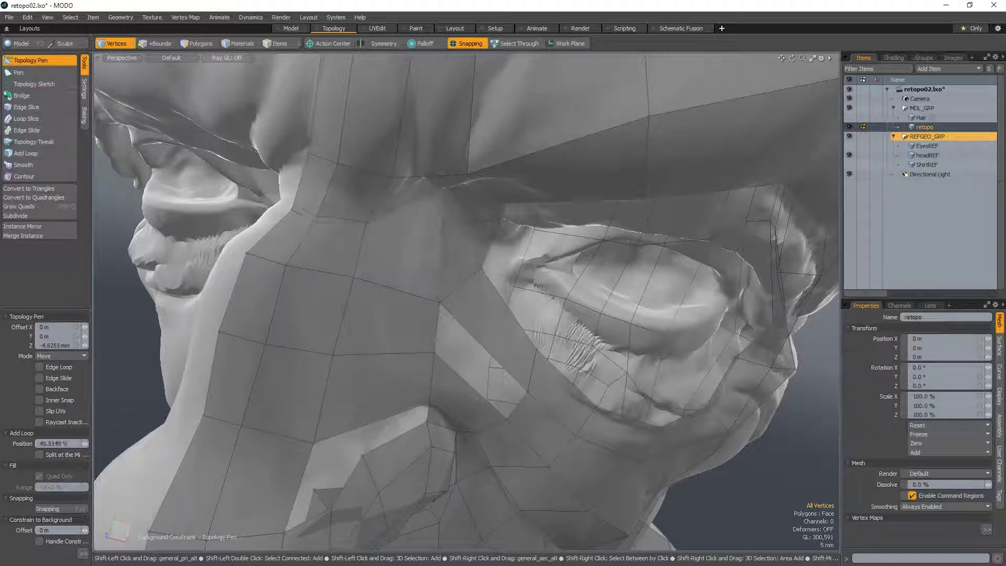
pyautogui.keyDown('alt'); pyautogui.moveTo(451, 236); pyautogui.dragTo(420, 226); pyautogui.keyUp('alt')
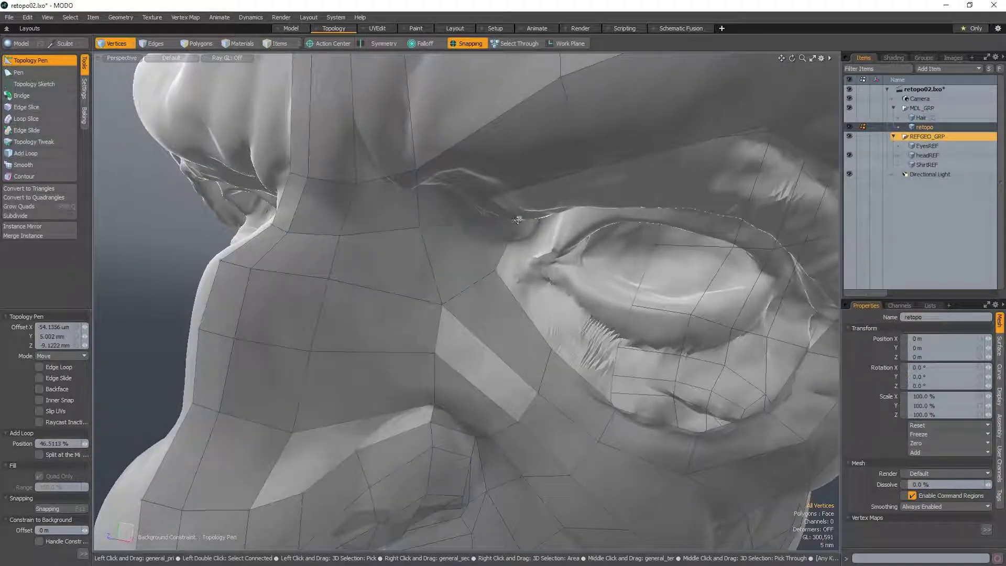
pyautogui.moveTo(481, 226); pyautogui.dragTo(451, 254)
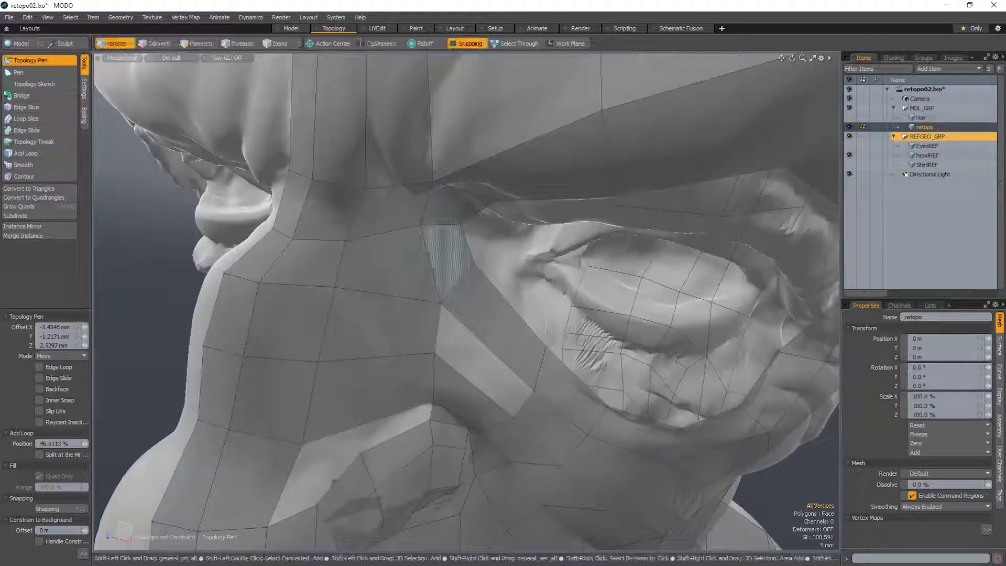
# - Add another edge loop at about 58.5 % across the upper nose bridge and move its vertices to follow the brow crease
pyautogui.keyDown('shift'); pyautogui.moveTo(426, 243); pyautogui.dragTo(429, 261, button='middle'); pyautogui.keyUp('shift')
pyautogui.keyDown('alt'); pyautogui.moveTo(429, 262); pyautogui.dragTo(392, 255); pyautogui.keyUp('alt')
pyautogui.hotkey('ctrl', 'z')
pyautogui.hotkey('ctrl', 'shift', 'z')
pyautogui.moveTo(441, 278); pyautogui.dragTo(403, 288)
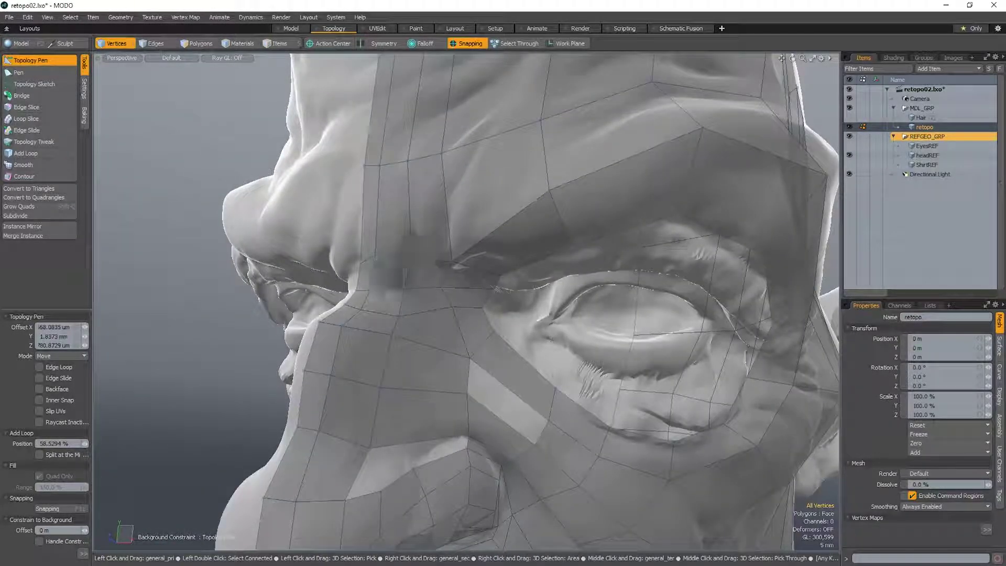
pyautogui.moveTo(376, 258); pyautogui.dragTo(377, 255)
pyautogui.moveTo(495, 288)
pyautogui.keyDown('ctrl'); pyautogui.keyDown('alt'); pyautogui.mouseDown()
pyautogui.moveTo(464, 287)
pyautogui.moveTo(495, 293)
pyautogui.moveTo(490, 275)
pyautogui.mouseUp(); pyautogui.keyUp('alt'); pyautogui.keyUp('ctrl')
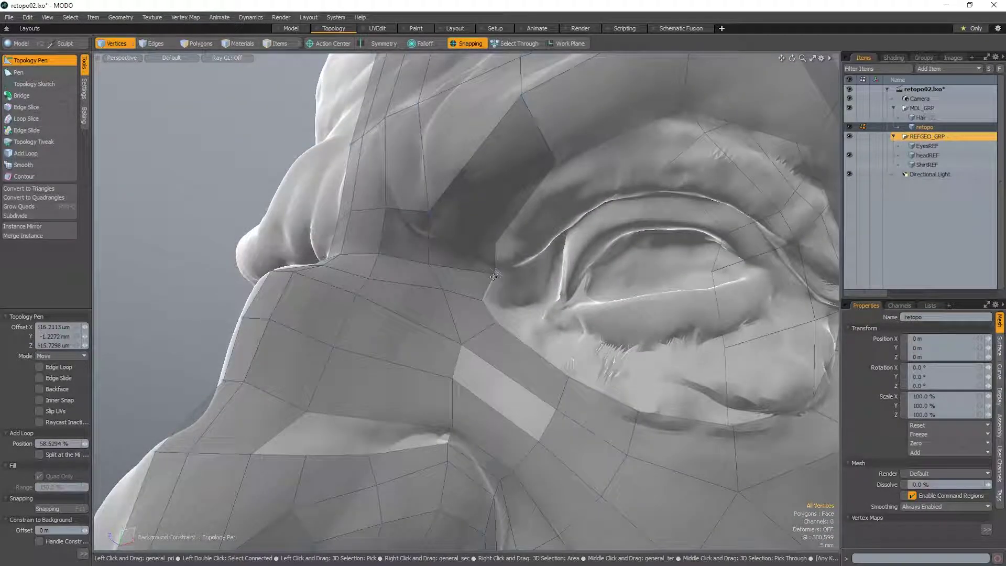
# - Build a strip of quads from the lower eyelid around the outer eye corner onto the upper eyelid, and save the scene
pyautogui.keyDown('ctrl'); pyautogui.keyDown('alt'); pyautogui.moveTo(544, 280); pyautogui.dragTo(573, 284); pyautogui.keyUp('alt'); pyautogui.keyUp('ctrl')
pyautogui.keyDown('alt'); pyautogui.moveTo(574, 284); pyautogui.dragTo(560, 284); pyautogui.keyUp('alt')
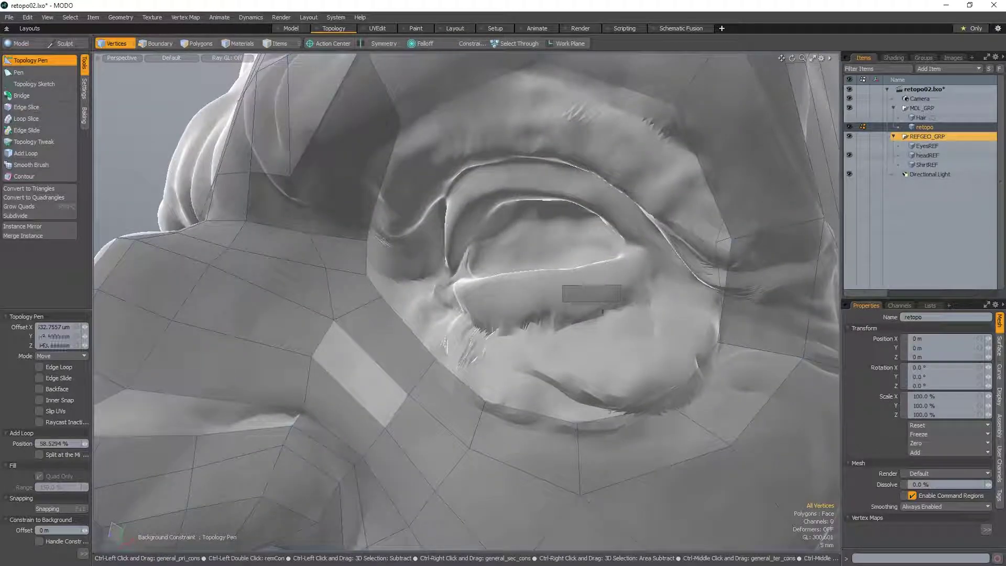
pyautogui.moveTo(620, 303); pyautogui.dragTo(626, 318)
pyautogui.moveTo(563, 302); pyautogui.dragTo(567, 322)
pyautogui.moveTo(624, 299); pyautogui.dragTo(580, 310)
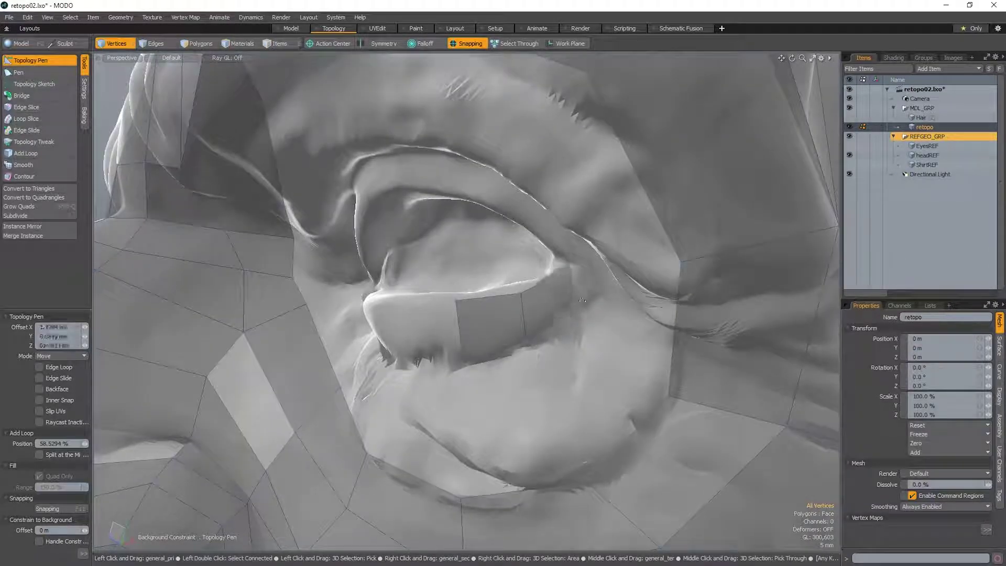
pyautogui.keyDown('alt'); pyautogui.moveTo(566, 267); pyautogui.dragTo(575, 293); pyautogui.keyUp('alt')
pyautogui.keyDown('alt'); pyautogui.moveTo(575, 293); pyautogui.dragTo(581, 286); pyautogui.keyUp('alt')
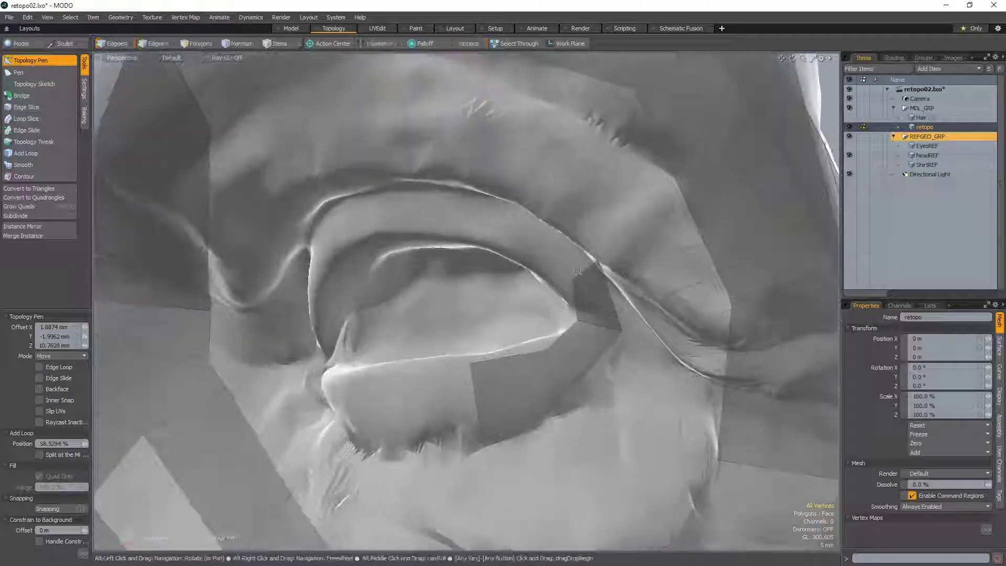
pyautogui.moveTo(579, 253); pyautogui.dragTo(533, 203)
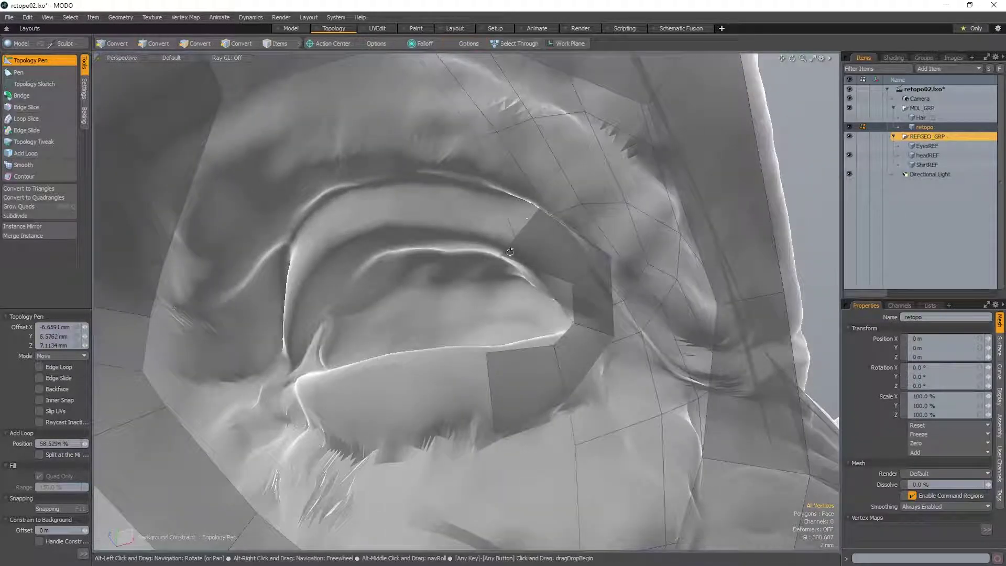
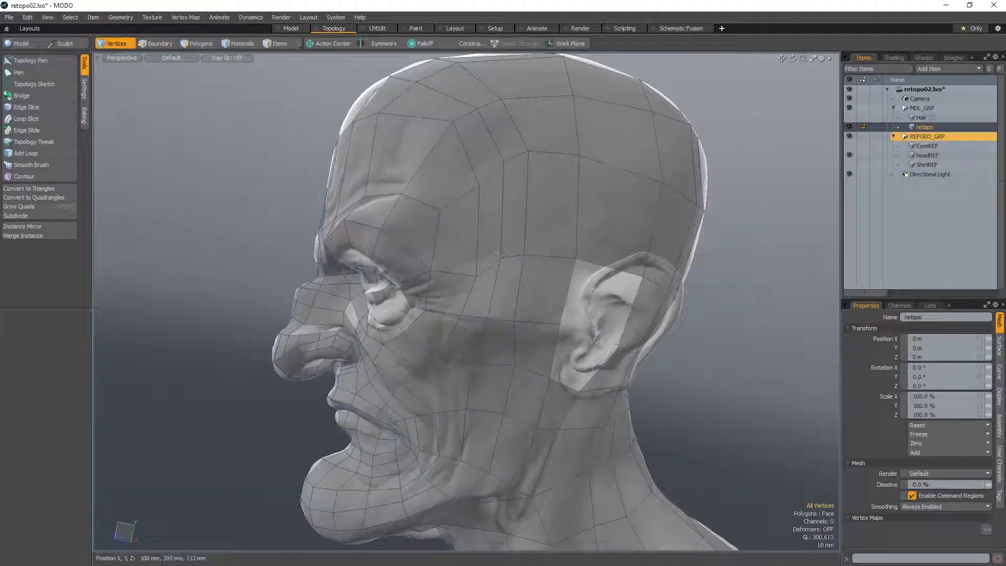
pyautogui.hotkey('ctrl', 's')
# - Try deleting a block of nine polygons on the side of the neck and shoulder, and undo the deletion
pyautogui.keyDown('alt'); pyautogui.moveTo(547, 221); pyautogui.dragTo(512, 267); pyautogui.keyUp('alt')
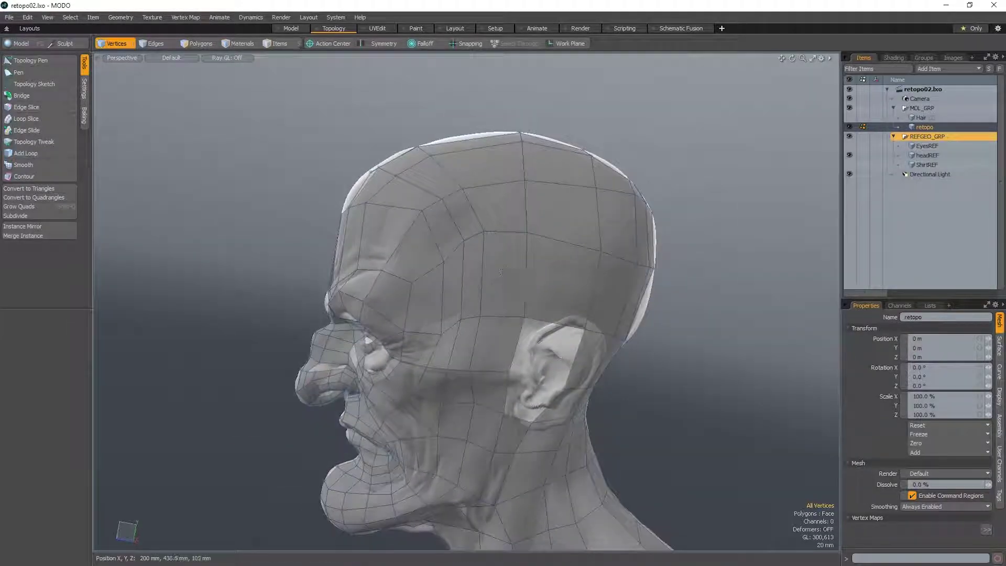
pyautogui.press('space')
pyautogui.press('space')
pyautogui.keyDown('alt'); pyautogui.keyDown('shift'); pyautogui.moveTo(664, 279); pyautogui.dragTo(628, 121); pyautogui.keyUp('shift'); pyautogui.keyUp('alt')
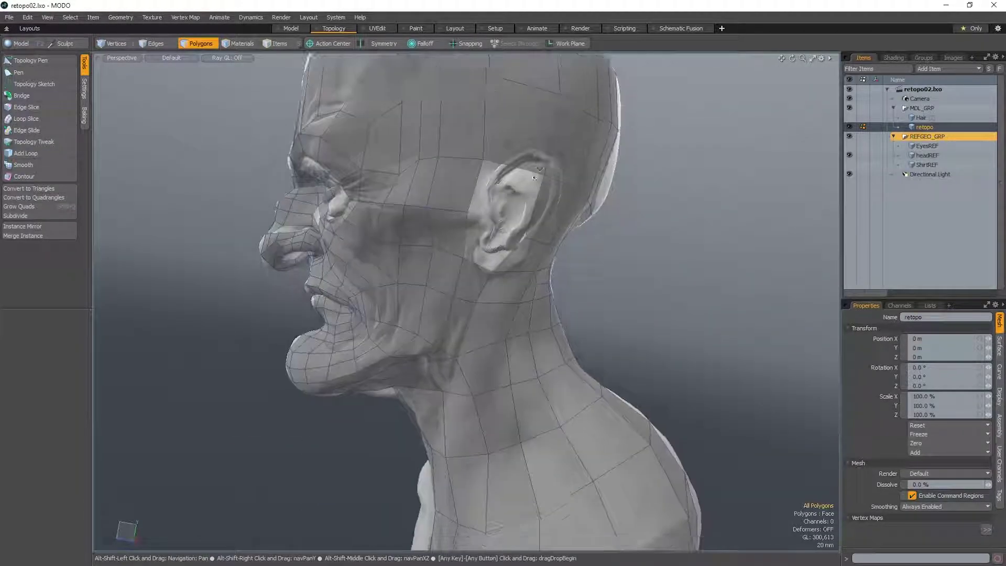
pyautogui.moveTo(524, 435)
pyautogui.keyDown('alt'); pyautogui.mouseDown()
pyautogui.moveTo(516, 445)
pyautogui.moveTo(490, 348)
pyautogui.moveTo(529, 349)
pyautogui.moveTo(513, 330)
pyautogui.moveTo(443, 367)
pyautogui.moveTo(493, 394)
pyautogui.mouseUp(); pyautogui.keyUp('alt')
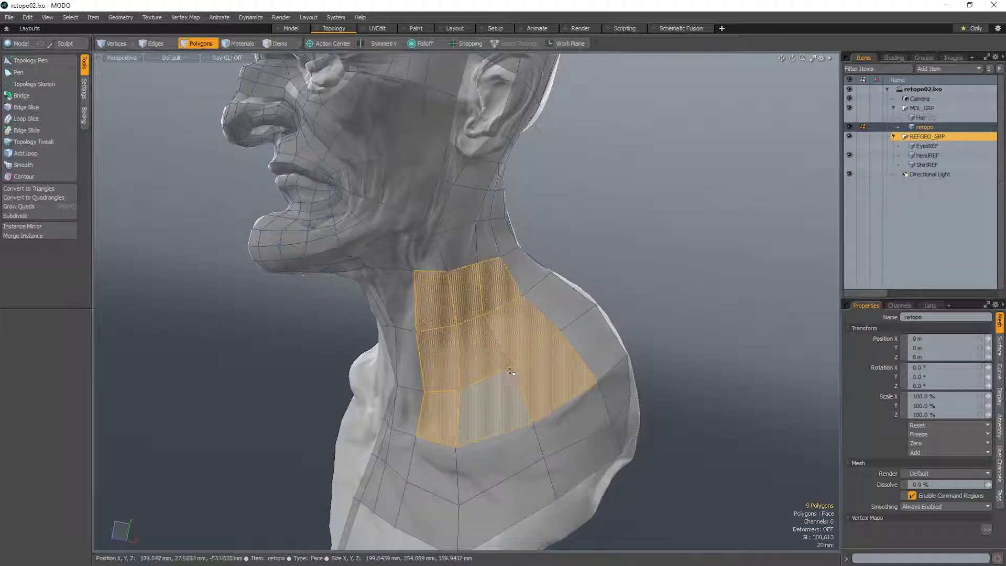
pyautogui.press('Delete')
pyautogui.hotkey('ctrl', 'z')
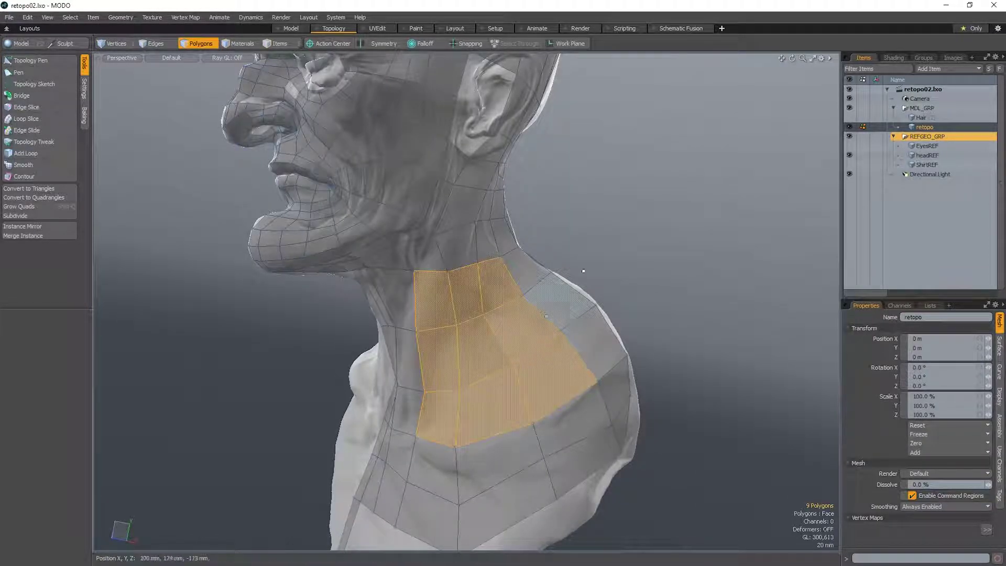
# - Subdivide the whole retopo mesh twice to get a denser quad grid
pyautogui.press('Delete')
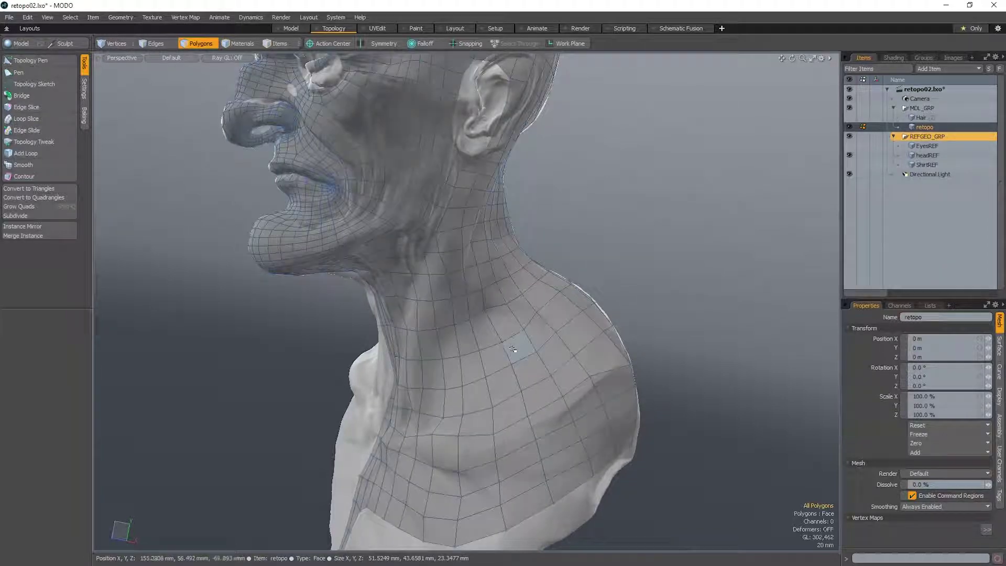
pyautogui.press('d')
pyautogui.keyDown('ctrl'); pyautogui.keyDown('alt'); pyautogui.moveTo(520, 362); pyautogui.dragTo(538, 362); pyautogui.keyUp('alt'); pyautogui.keyUp('ctrl')
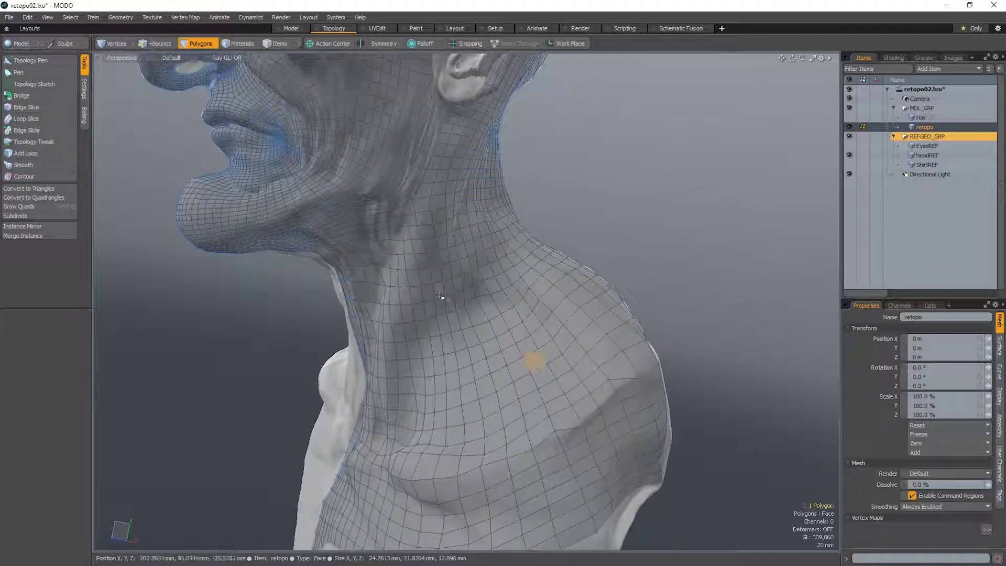
# - Select a rectangular block of polygons on the side of the neck between two corners, grow it outward and delete it
pyautogui.keyDown('shift'); pyautogui.click(428, 274); pyautogui.keyUp('shift')
pyautogui.hotkey('shift', 'c')
pyautogui.keyDown('ctrl'); pyautogui.keyDown('alt'); pyautogui.moveTo(477, 292); pyautogui.dragTo(495, 331); pyautogui.keyUp('alt'); pyautogui.keyUp('ctrl')
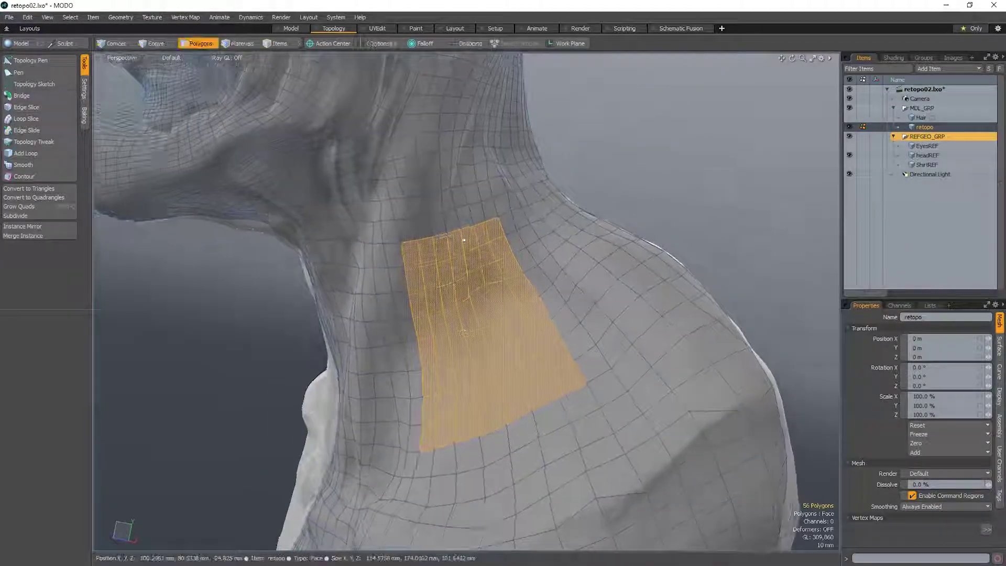
pyautogui.hotkey('shift', 'Up')
pyautogui.hotkey('shift', 'Up')
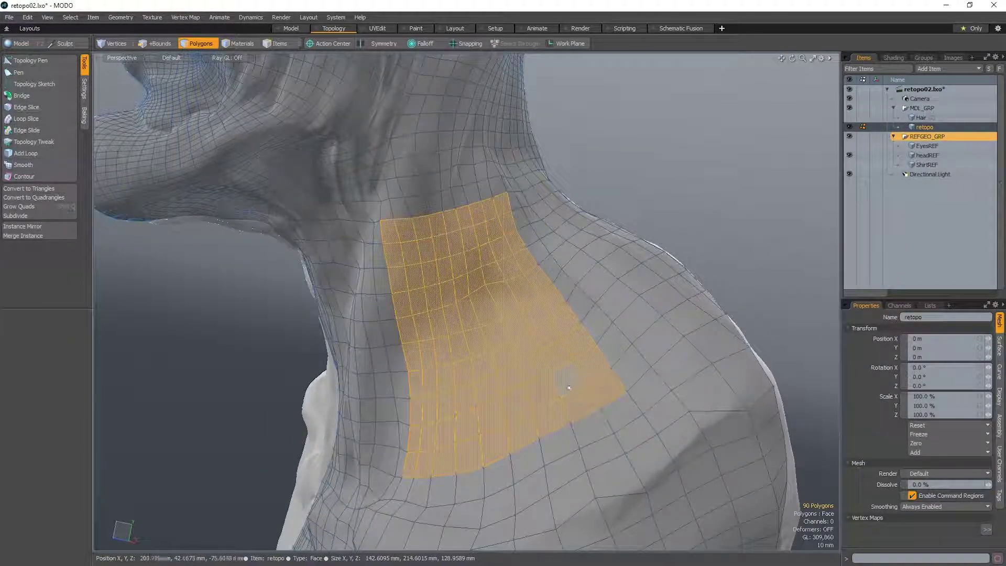
pyautogui.keyDown('alt'); pyautogui.moveTo(555, 381); pyautogui.dragTo(597, 363); pyautogui.keyUp('alt')
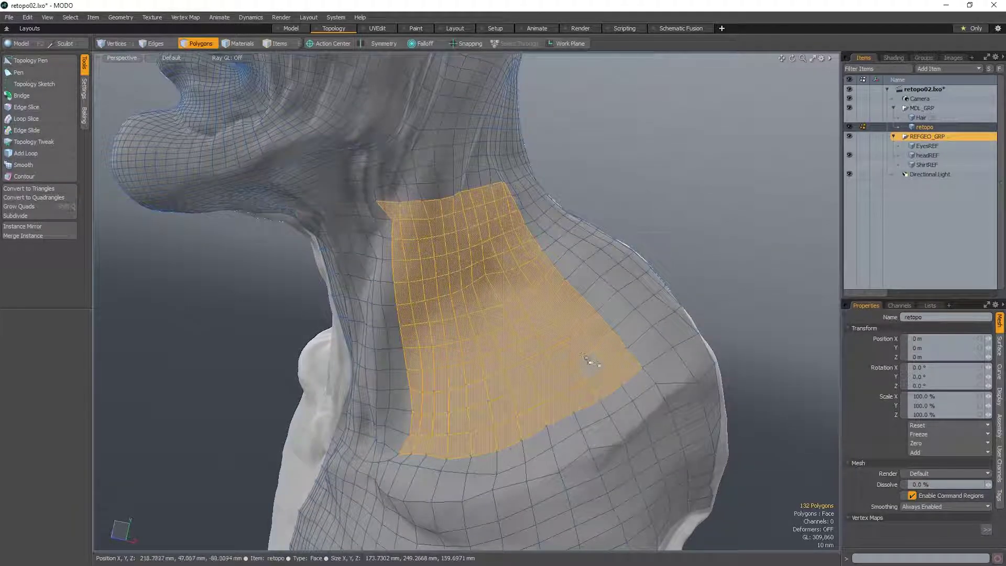
pyautogui.keyDown('alt'); pyautogui.moveTo(542, 325); pyautogui.dragTo(584, 369); pyautogui.keyUp('alt')
pyautogui.press('Delete')
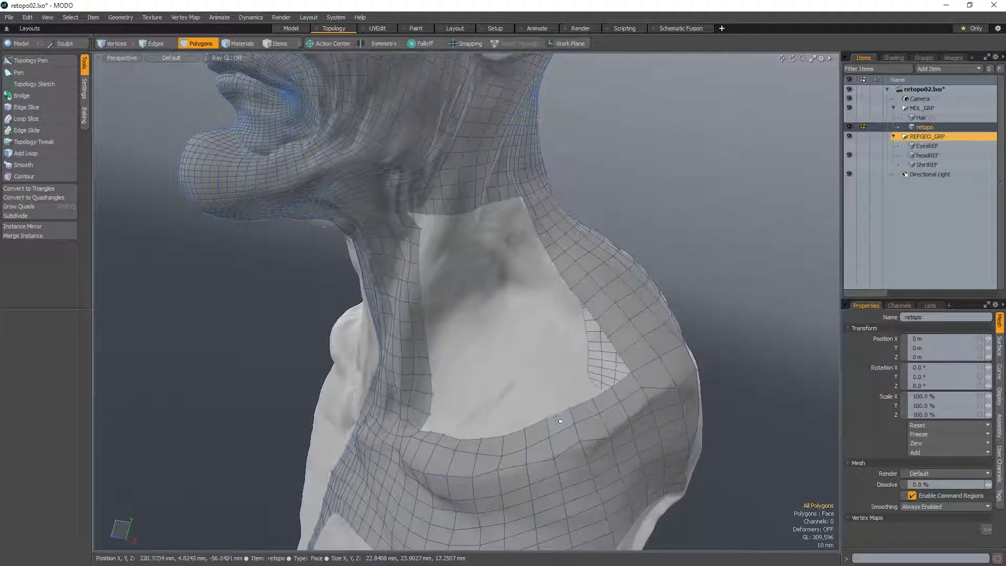
# - Build a narrow strip of quads up through the neck opening with the Topology Pen, and delete that strip
pyautogui.hotkey('ctrl', 'space')
pyautogui.click(631, 414)
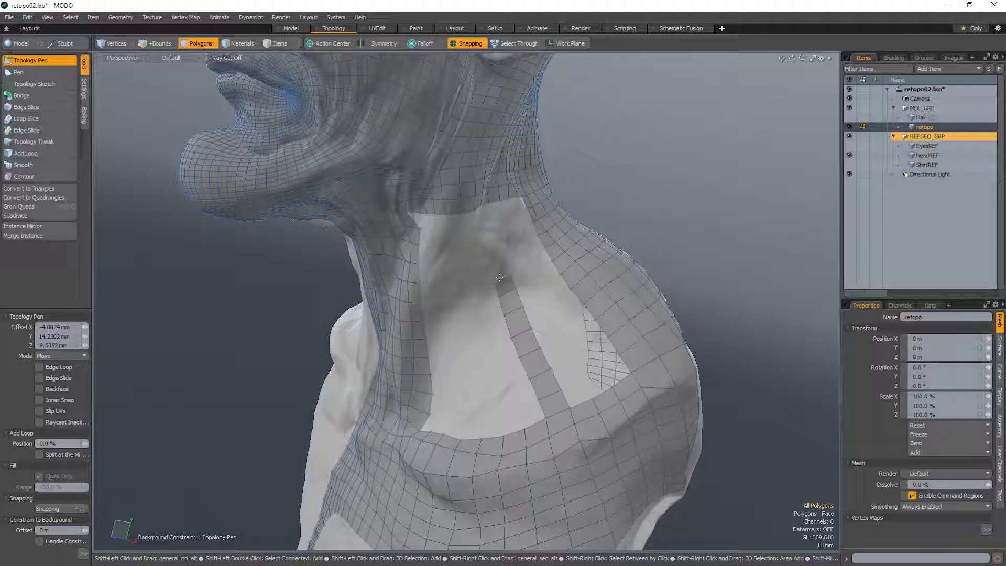
pyautogui.keyDown('alt'); pyautogui.moveTo(519, 253); pyautogui.dragTo(503, 253); pyautogui.keyUp('alt')
pyautogui.press('space')
pyautogui.keyDown('shift'); pyautogui.click(546, 407); pyautogui.keyUp('shift')
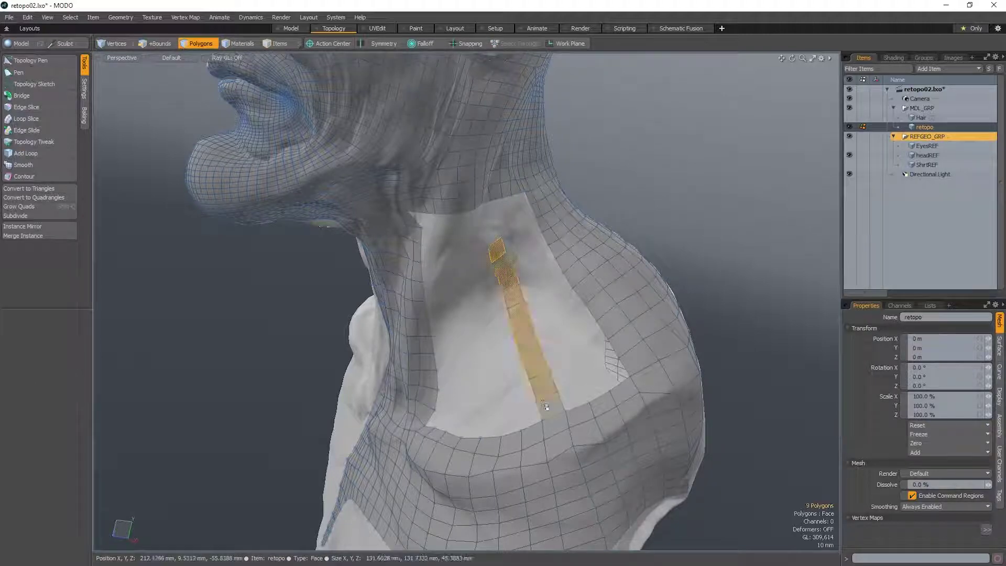
pyautogui.press('Delete')
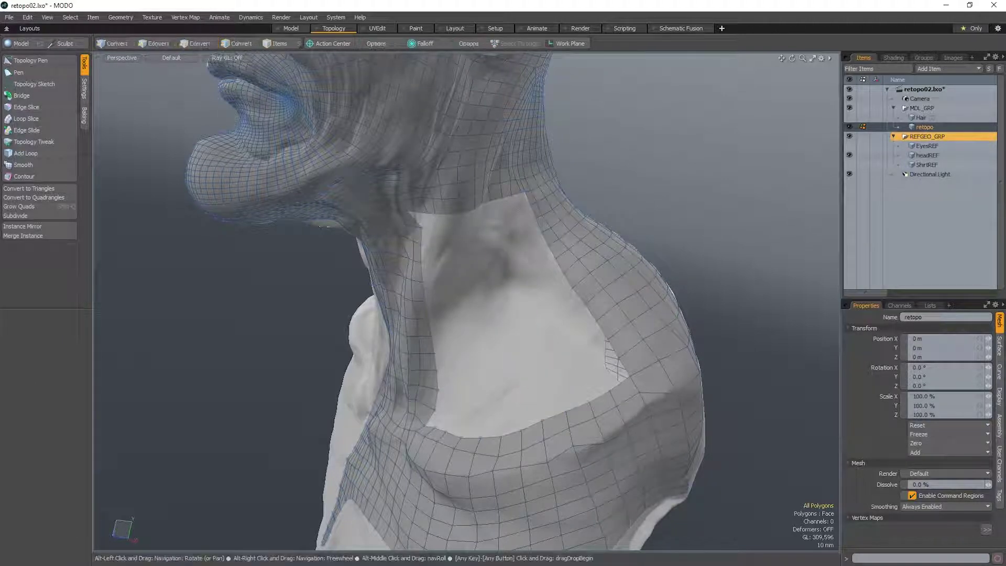
# - Select the border edges along the lower and upper sides of the neck opening
pyautogui.keyDown('alt'); pyautogui.moveTo(585, 317); pyautogui.dragTo(595, 318); pyautogui.keyUp('alt')
pyautogui.press('1')
pyautogui.press('2')
pyautogui.click(623, 381)
pyautogui.keyDown('alt'); pyautogui.moveTo(622, 382); pyautogui.dragTo(526, 189); pyautogui.keyUp('alt')
pyautogui.doubleClick(438, 451)
pyautogui.hotkey('ctrl', 'z')
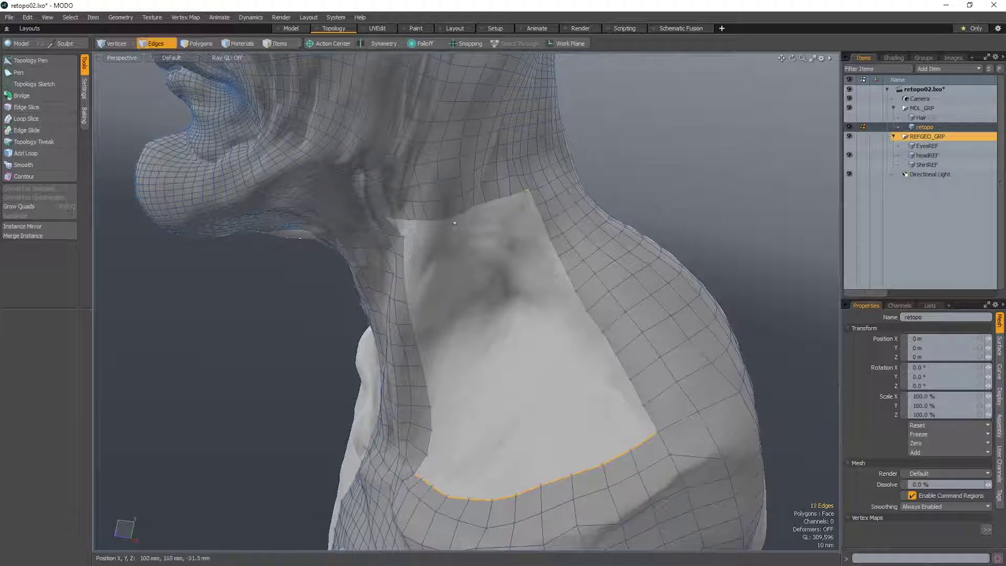
pyautogui.keyDown('alt'); pyautogui.moveTo(454, 223); pyautogui.dragTo(408, 222); pyautogui.keyUp('alt')
pyautogui.scroll(-5, 466, 301)
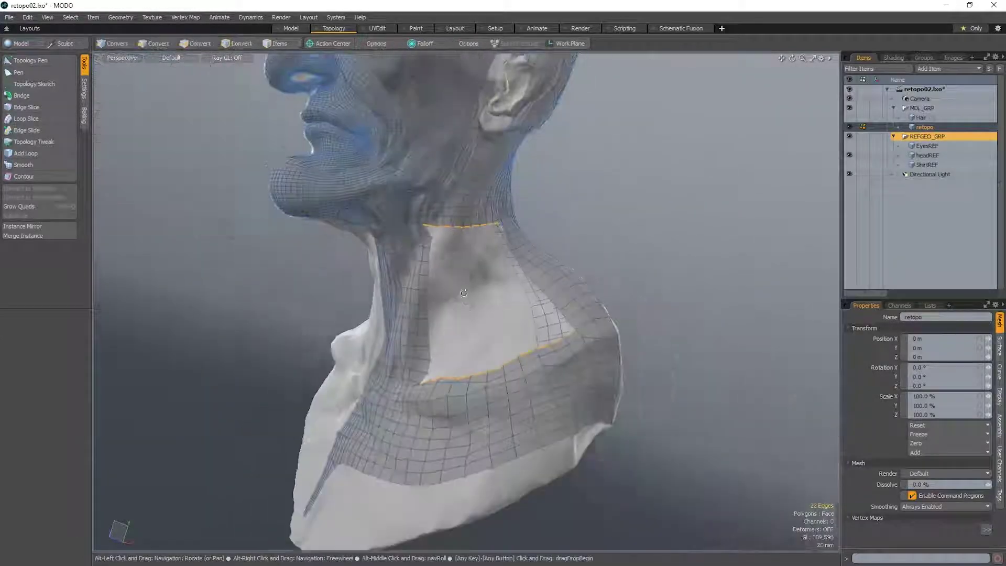
pyautogui.keyDown('shift'); pyautogui.doubleClick(471, 379); pyautogui.keyUp('shift')
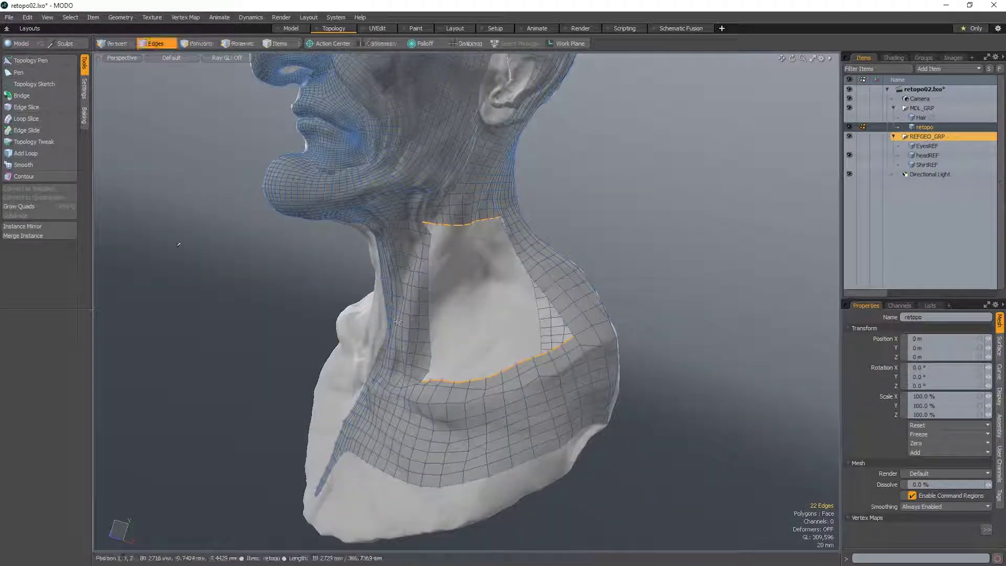
# - Try bridging the two selected borders with Auto Connection and Continuous Bridge enabled, and undo the result
pyautogui.click(35, 97)
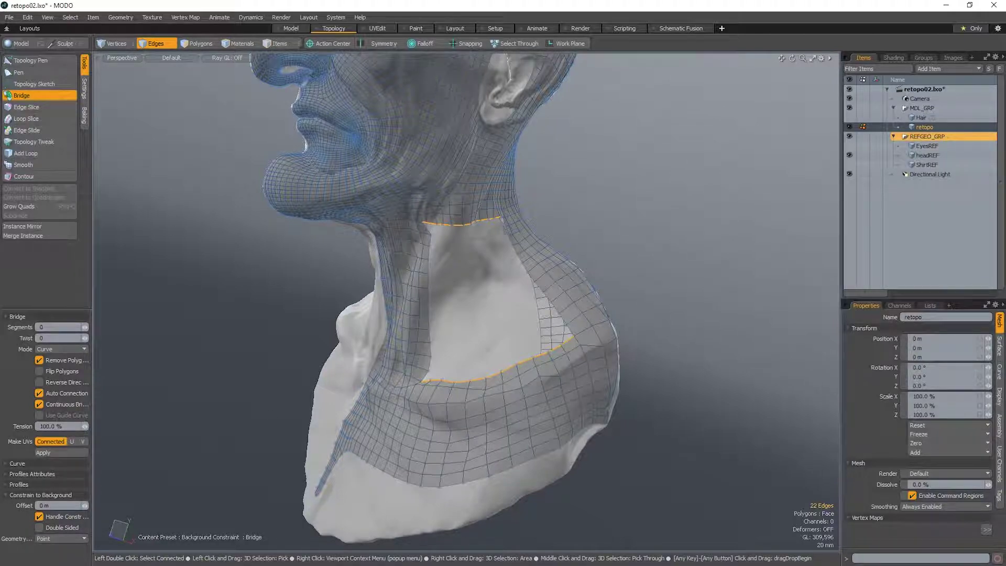
pyautogui.click(455, 372)
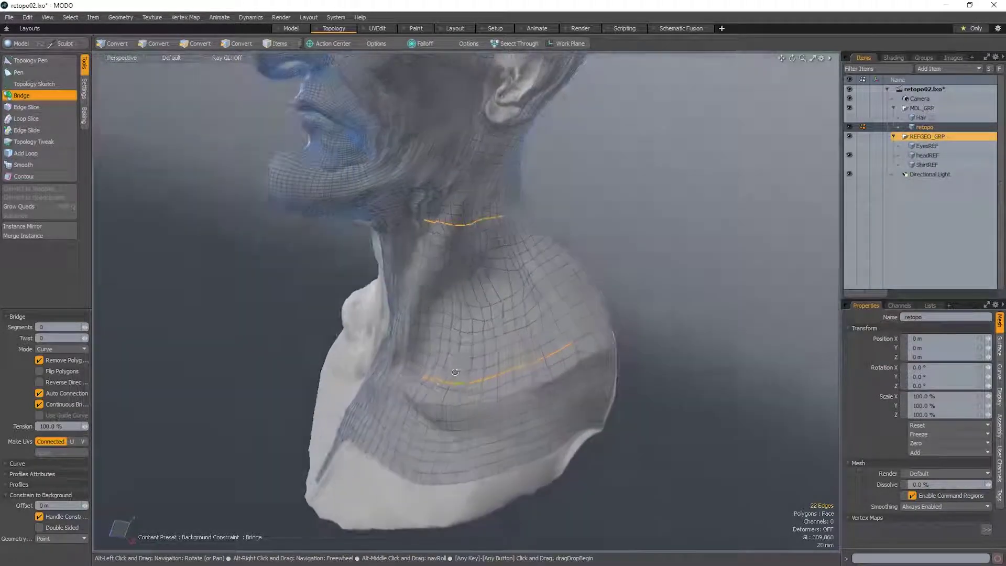
pyautogui.press('space')
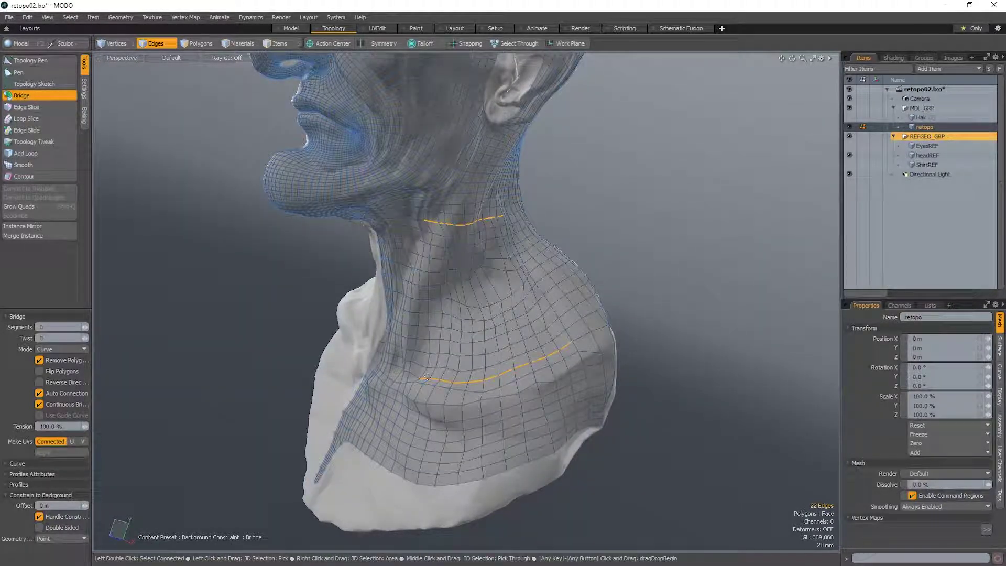
pyautogui.keyDown('alt'); pyautogui.moveTo(427, 376); pyautogui.dragTo(366, 377); pyautogui.keyUp('alt')
pyautogui.press('space')
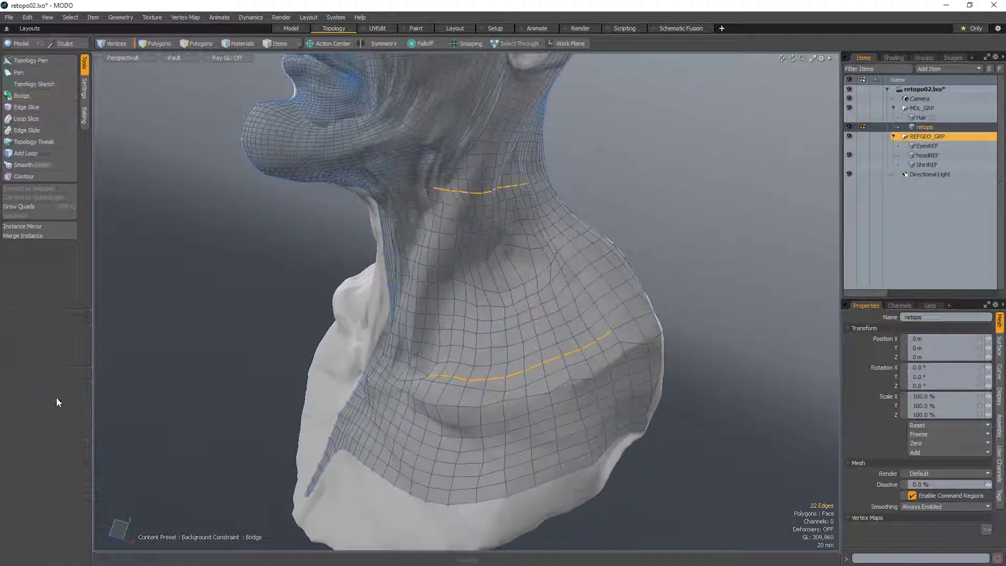
pyautogui.hotkey('ctrl', 'z')
# - Bridge the two neck borders with Auto Connection and Continuous Bridge disabled, using 12 segments
pyautogui.press('2')
pyautogui.click(37, 95)
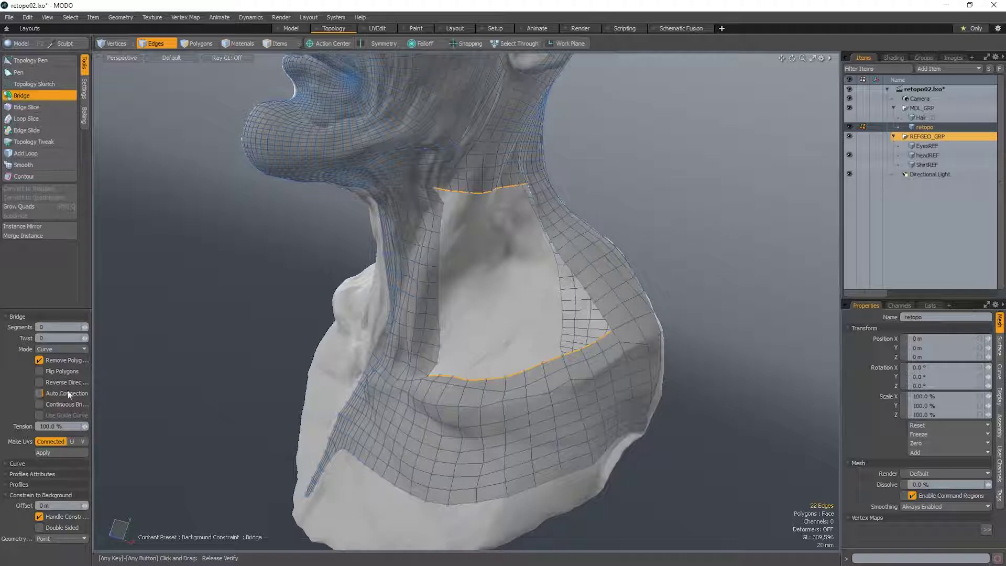
pyautogui.click(295, 326)
pyautogui.moveTo(262, 326)
pyautogui.keyDown('alt'); pyautogui.mouseDown()
pyautogui.moveTo(294, 326)
pyautogui.moveTo(255, 333)
pyautogui.moveTo(273, 333)
pyautogui.mouseUp(); pyautogui.keyUp('alt')
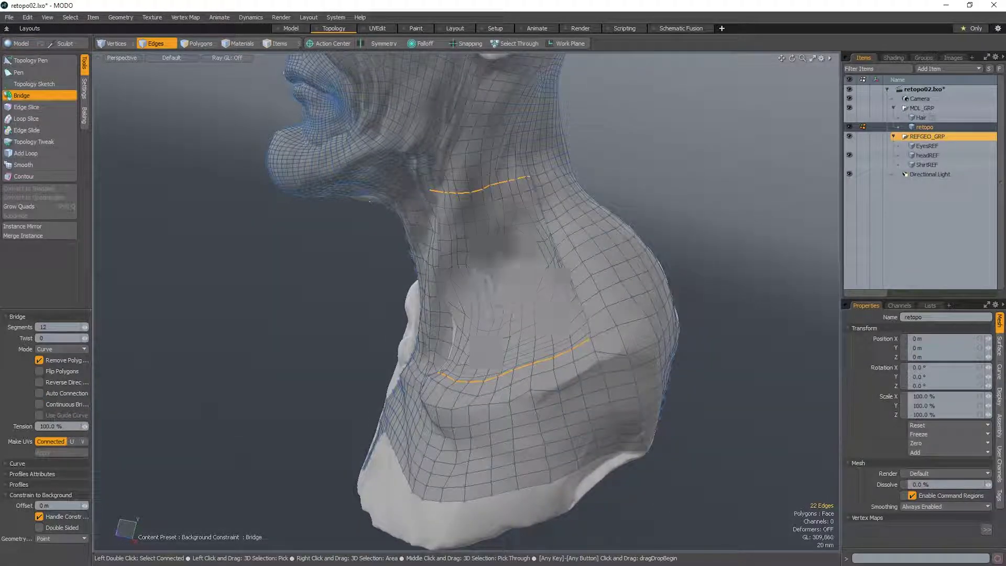
pyautogui.moveTo(346, 333); pyautogui.dragTo(370, 333)
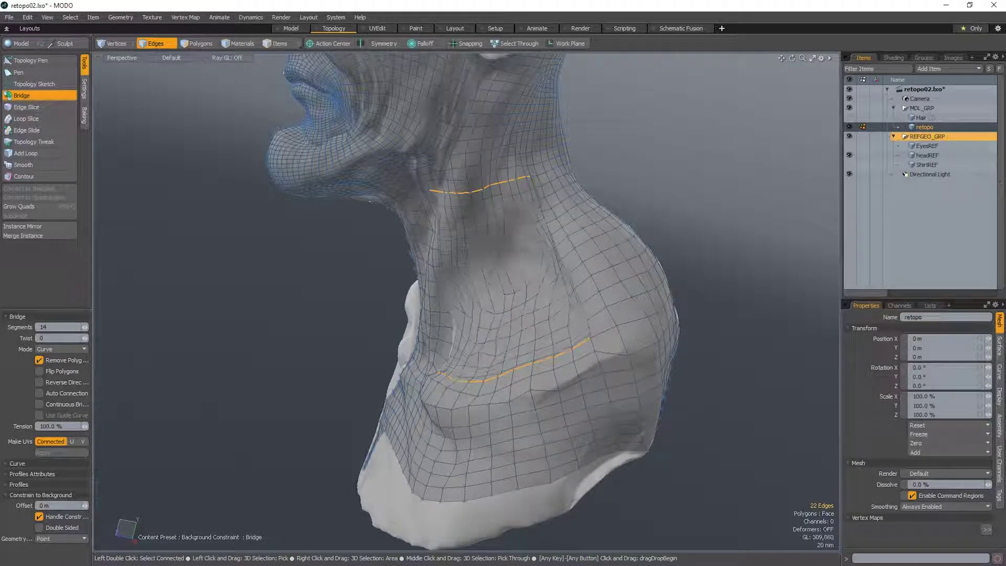
pyautogui.scroll(3, 524, 297)
pyautogui.keyDown('alt'); pyautogui.moveTo(524, 298); pyautogui.dragTo(622, 325); pyautogui.keyUp('alt')
pyautogui.scroll(-2, 555, 306)
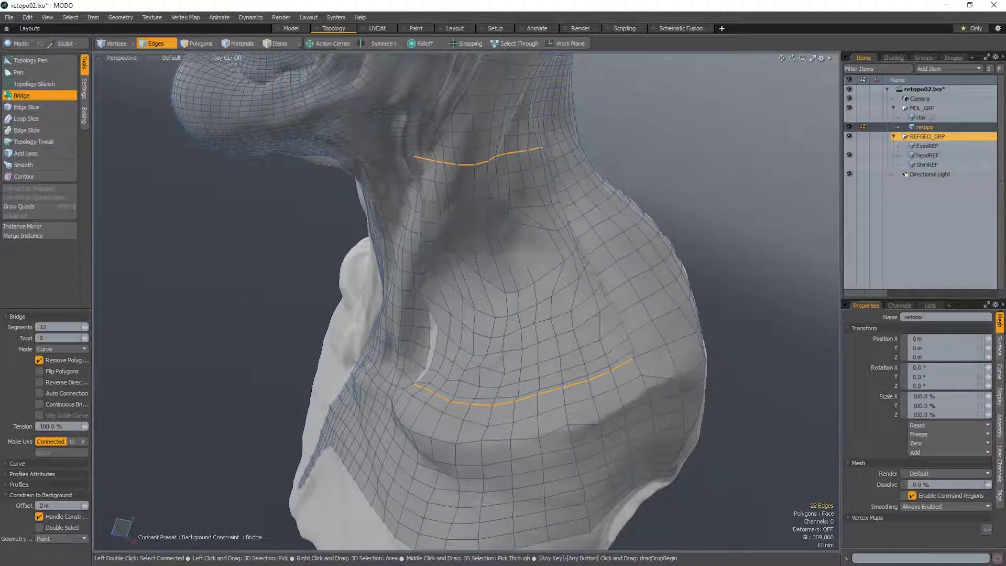
# - Try bridging the two neck borders again with Auto Connection and Continuous Bridge enabled
pyautogui.moveTo(61, 327); pyautogui.dragTo(70, 404)
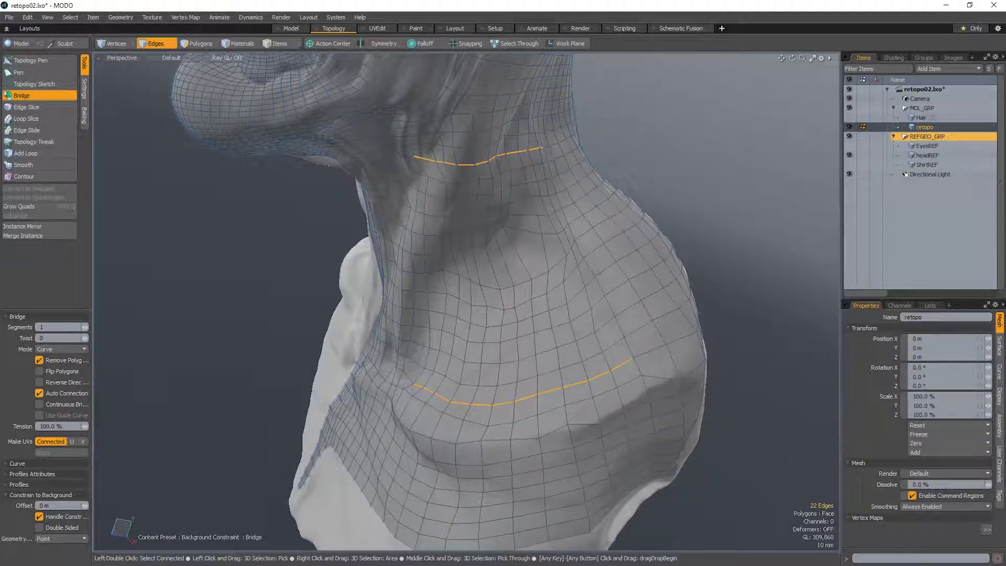
pyautogui.click(65, 406)
pyautogui.hotkey('ctrl', 'z')
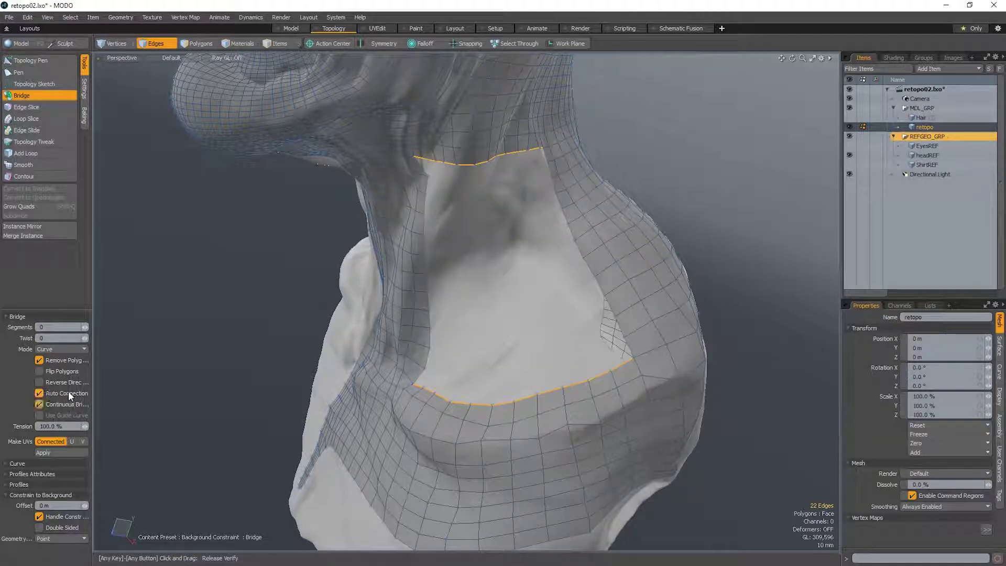
pyautogui.keyDown('alt'); pyautogui.moveTo(335, 325); pyautogui.dragTo(514, 267); pyautogui.keyUp('alt')
pyautogui.press('space')
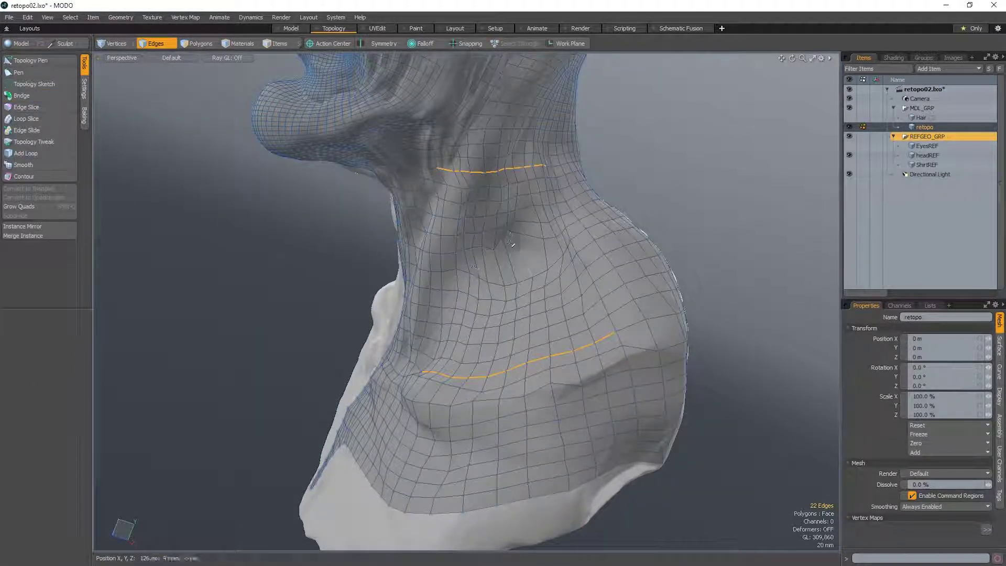
# - Undo the neck bridge, the opening and strip edits and the subdivision, back to the coarse retopology mesh
pyautogui.hotkey('ctrl', 'z')
pyautogui.hotkey('ctrl', 'z')
pyautogui.hotkey('ctrl', 'z')
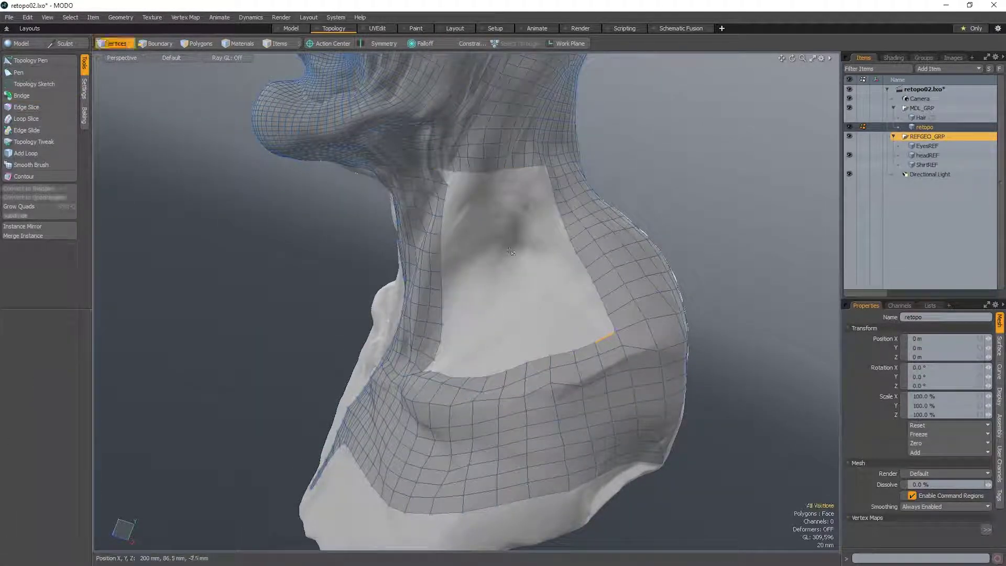
pyautogui.press('3')
pyautogui.hotkey('shift', 'g')
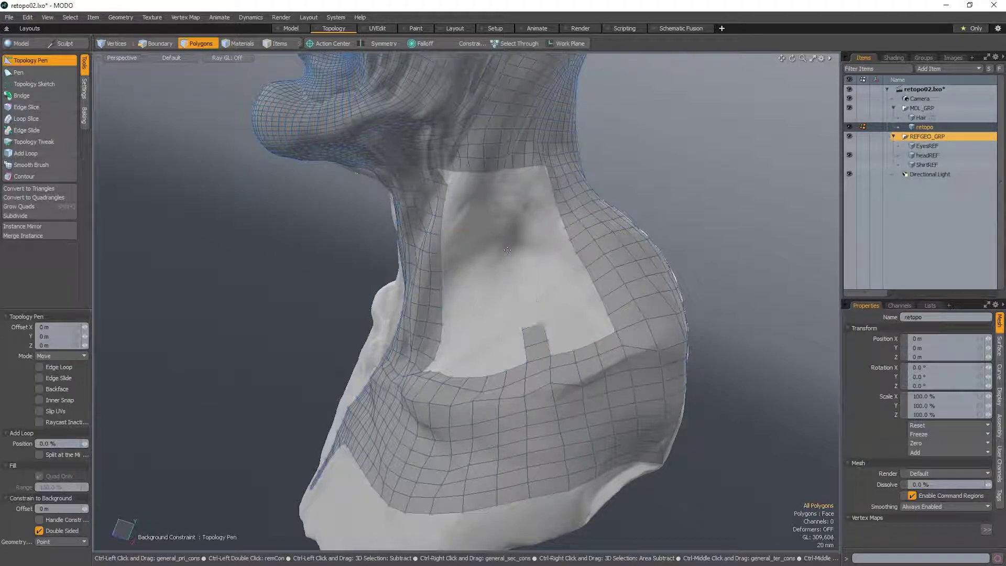
pyautogui.hotkey('ctrl', 'z')
pyautogui.hotkey('ctrl', 'z')
pyautogui.hotkey('ctrl', 'z')
pyautogui.hotkey('ctrl', 'z')
pyautogui.hotkey('ctrl', 'z')
pyautogui.hotkey('ctrl', 'z')
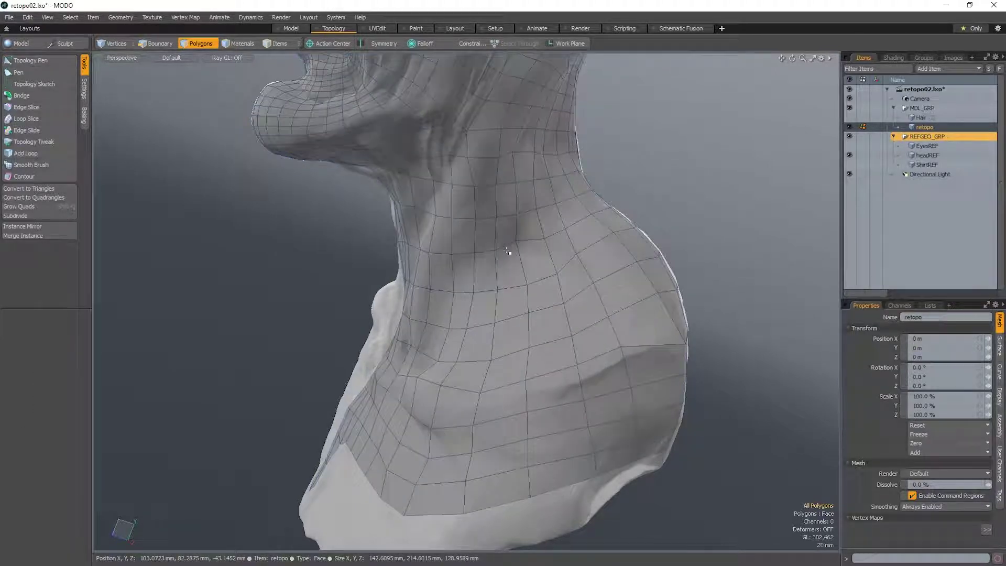
# - Even out the lower chest border with the Topology Pen and remove the narrow strip hanging below it
pyautogui.keyDown('alt'); pyautogui.moveTo(592, 225); pyautogui.dragTo(642, 273); pyautogui.keyUp('alt')
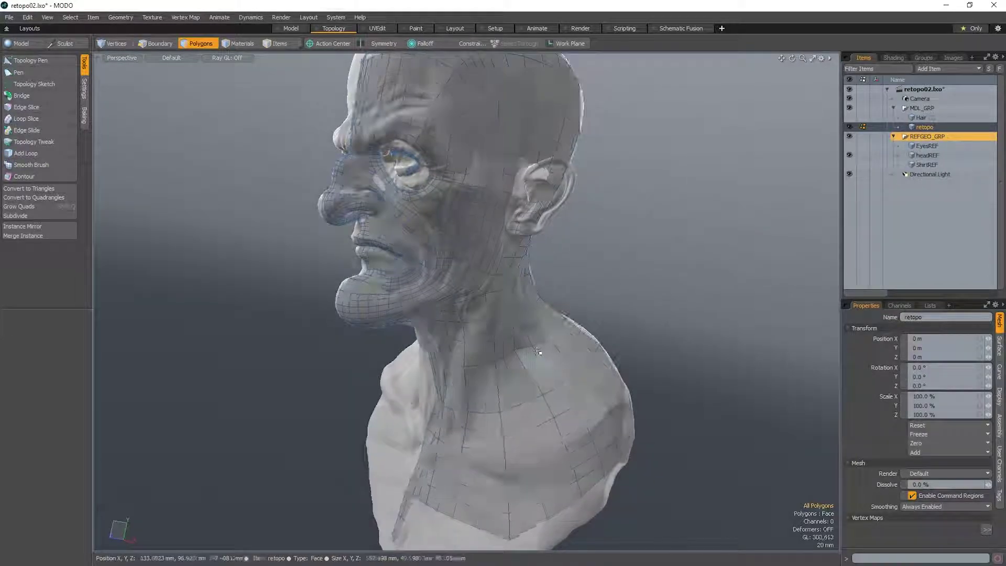
pyautogui.keyDown('alt'); pyautogui.keyDown('shift'); pyautogui.moveTo(499, 356); pyautogui.dragTo(506, 277); pyautogui.keyUp('shift'); pyautogui.keyUp('alt')
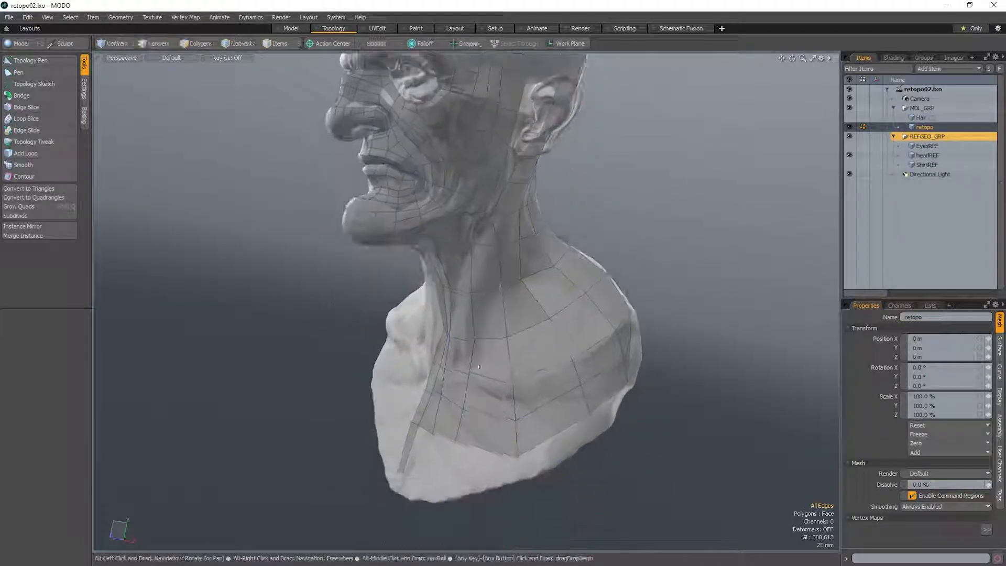
pyautogui.hotkey('ctrl', 'space')
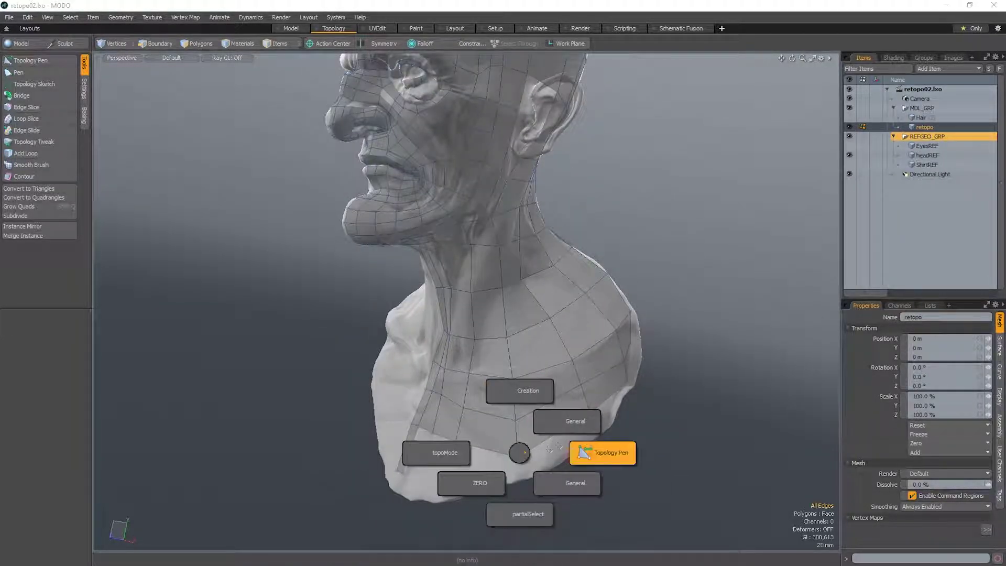
pyautogui.click(602, 452)
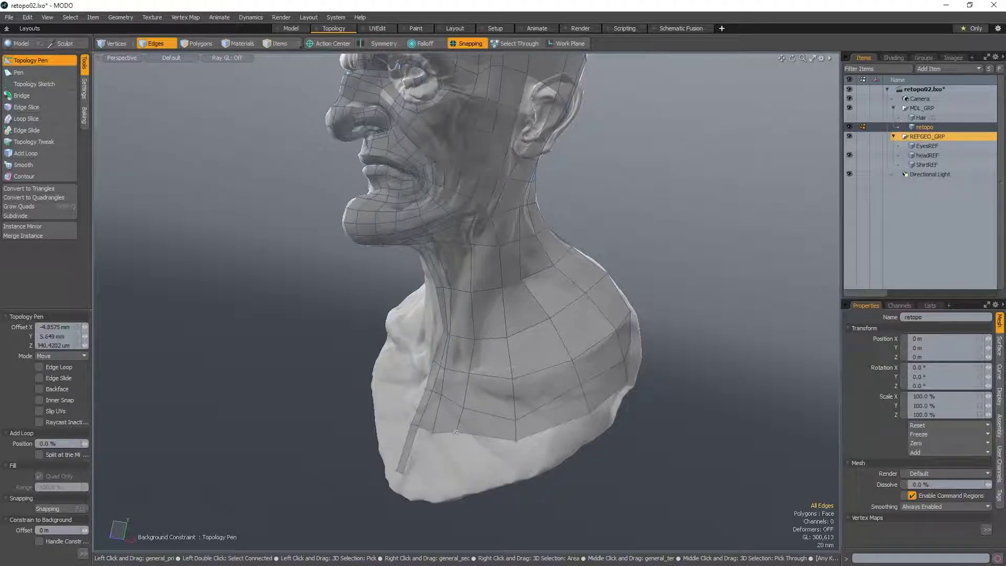
pyautogui.keyDown('alt'); pyautogui.moveTo(503, 398); pyautogui.dragTo(518, 397); pyautogui.keyUp('alt')
pyautogui.moveTo(516, 440); pyautogui.dragTo(415, 419)
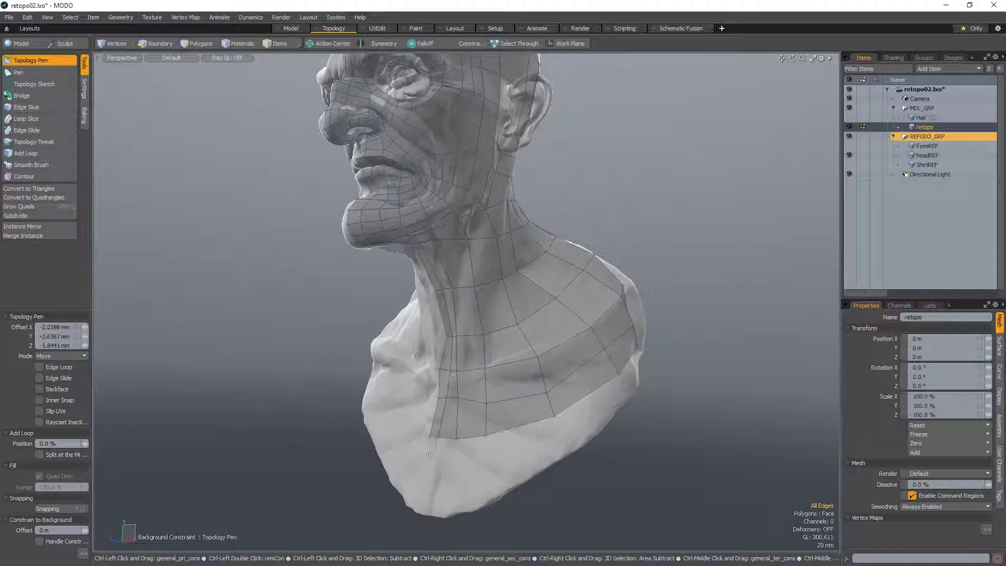
# - Select the four edges meeting at the vertex where the side of the neck joins the shoulder
pyautogui.keyDown('alt'); pyautogui.moveTo(429, 455); pyautogui.dragTo(550, 370); pyautogui.keyUp('alt')
pyautogui.press('space')
pyautogui.click(111, 43)
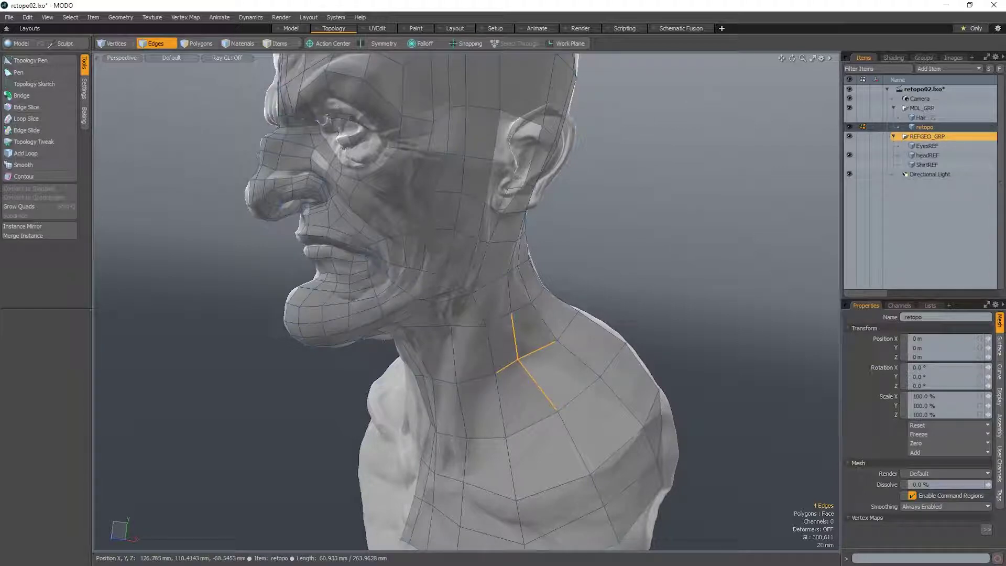
# - Build a band of quads along the upper and lower eyelids with the Topology Pen
pyautogui.hotkey('ctrl', '1')
pyautogui.click(648, 321)
pyautogui.keyDown('alt'); pyautogui.keyDown('shift'); pyautogui.moveTo(495, 162); pyautogui.dragTo(469, 305); pyautogui.keyUp('shift'); pyautogui.keyUp('alt')
pyautogui.keyDown('alt'); pyautogui.moveTo(472, 305); pyautogui.dragTo(481, 304); pyautogui.keyUp('alt')
pyautogui.keyDown('alt'); pyautogui.moveTo(487, 303); pyautogui.dragTo(394, 302); pyautogui.keyUp('alt')
pyautogui.keyDown('alt'); pyautogui.moveTo(394, 301); pyautogui.dragTo(318, 320); pyautogui.keyUp('alt')
pyautogui.scroll(3, 390, 309)
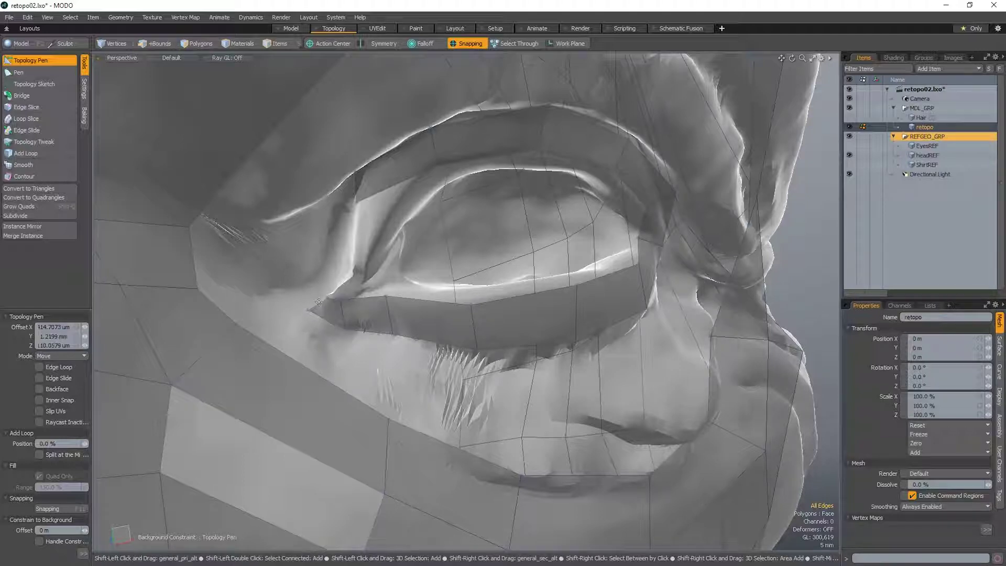
pyautogui.keyDown('alt'); pyautogui.moveTo(343, 275); pyautogui.dragTo(398, 242); pyautogui.keyUp('alt')
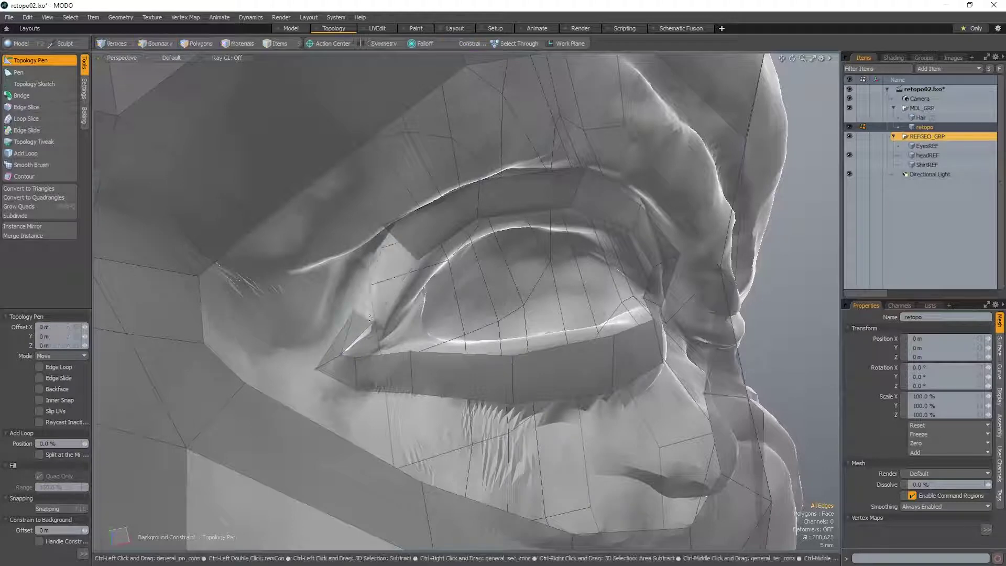
pyautogui.keyDown('alt'); pyautogui.moveTo(402, 253); pyautogui.dragTo(317, 360); pyautogui.keyUp('alt')
pyautogui.keyDown('ctrl'); pyautogui.keyDown('alt'); pyautogui.moveTo(419, 338); pyautogui.dragTo(383, 340); pyautogui.keyUp('alt'); pyautogui.keyUp('ctrl')
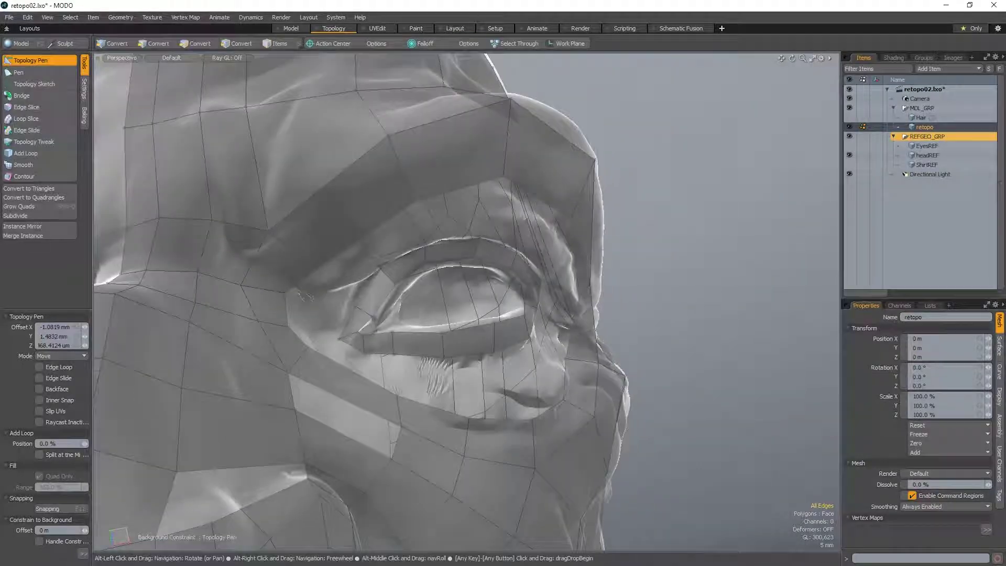
# - Reposition the eyelid band's vertices so it follows the upper lid crease and wraps the outer eye corner
pyautogui.keyDown('alt'); pyautogui.moveTo(482, 330); pyautogui.dragTo(433, 313); pyautogui.keyUp('alt')
pyautogui.keyDown('ctrl'); pyautogui.keyDown('alt'); pyautogui.moveTo(432, 314); pyautogui.dragTo(466, 349); pyautogui.keyUp('alt'); pyautogui.keyUp('ctrl')
pyautogui.keyDown('alt'); pyautogui.moveTo(467, 349); pyautogui.dragTo(443, 273); pyautogui.keyUp('alt')
pyautogui.keyDown('ctrl'); pyautogui.keyDown('alt'); pyautogui.moveTo(444, 272); pyautogui.dragTo(461, 280); pyautogui.keyUp('alt'); pyautogui.keyUp('ctrl')
pyautogui.moveTo(420, 328); pyautogui.dragTo(373, 262)
pyautogui.scroll(-3, 516, 228)
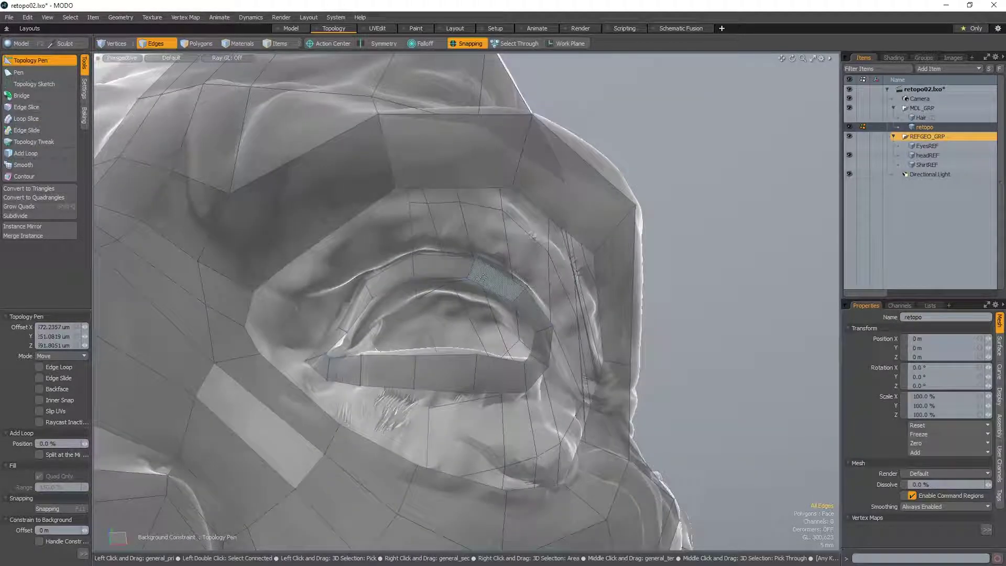
pyautogui.keyDown('alt'); pyautogui.moveTo(336, 302); pyautogui.dragTo(283, 285); pyautogui.keyUp('alt')
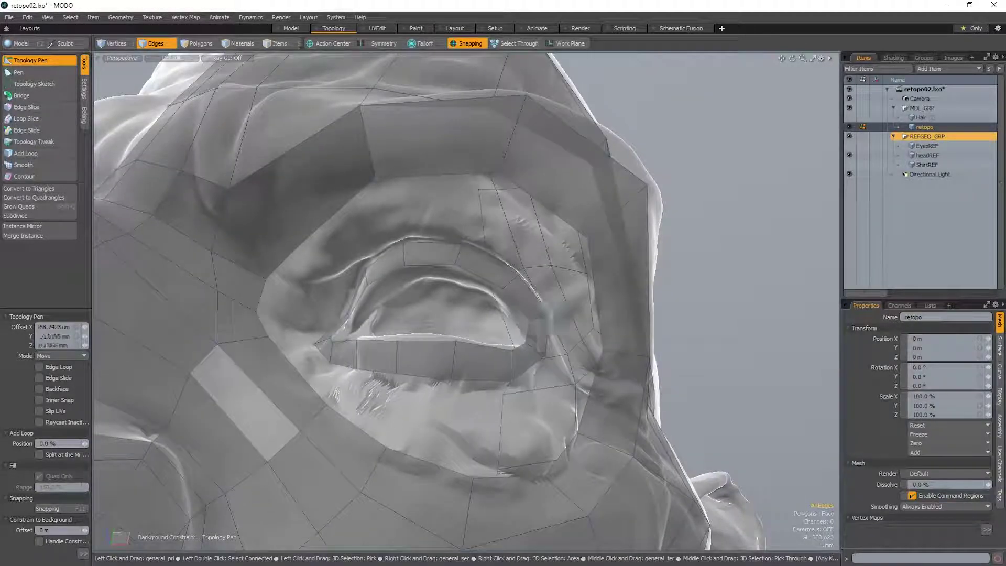
pyautogui.keyDown('alt'); pyautogui.moveTo(543, 352); pyautogui.dragTo(518, 359); pyautogui.keyUp('alt')
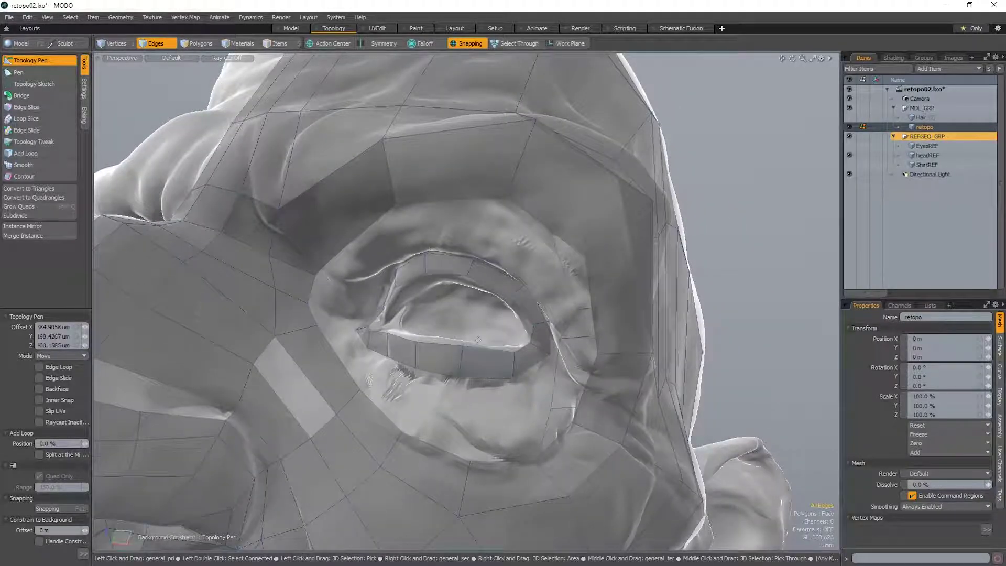
pyautogui.moveTo(397, 356); pyautogui.dragTo(400, 360)
# - Refine the eyelid band's vertices along the lower lid and inner eye corner, checking them from several angles
pyautogui.keyDown('alt'); pyautogui.moveTo(400, 359); pyautogui.dragTo(446, 373); pyautogui.keyUp('alt')
pyautogui.keyDown('alt'); pyautogui.moveTo(534, 343); pyautogui.dragTo(571, 320); pyautogui.keyUp('alt')
pyautogui.scroll(3, 514, 225)
pyautogui.keyDown('alt'); pyautogui.moveTo(514, 224); pyautogui.dragTo(359, 262); pyautogui.keyUp('alt')
pyautogui.scroll(-3, 367, 265)
pyautogui.keyDown('alt'); pyautogui.moveTo(450, 356); pyautogui.dragTo(538, 321); pyautogui.keyUp('alt')
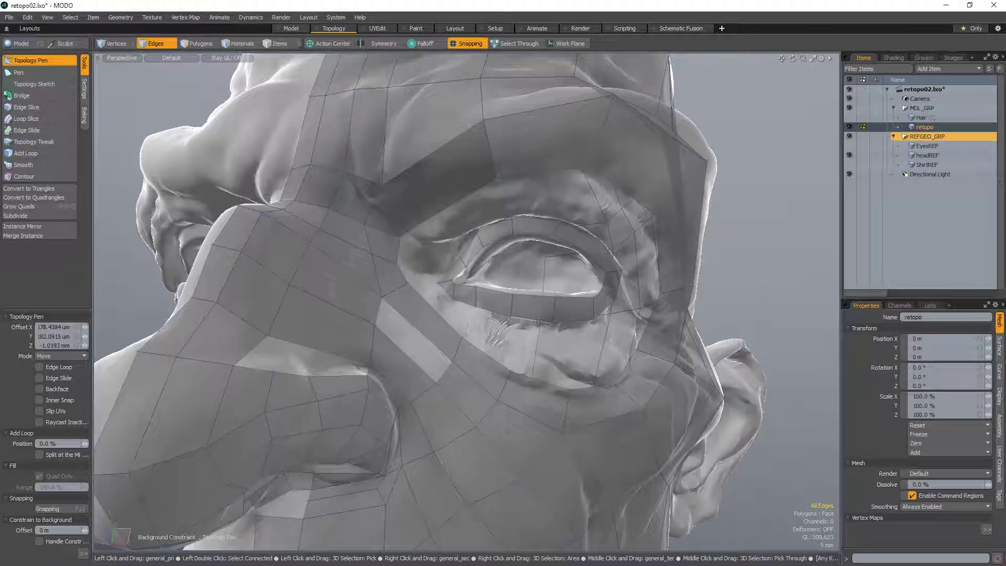
pyautogui.keyDown('alt'); pyautogui.moveTo(555, 328); pyautogui.dragTo(583, 240); pyautogui.keyUp('alt')
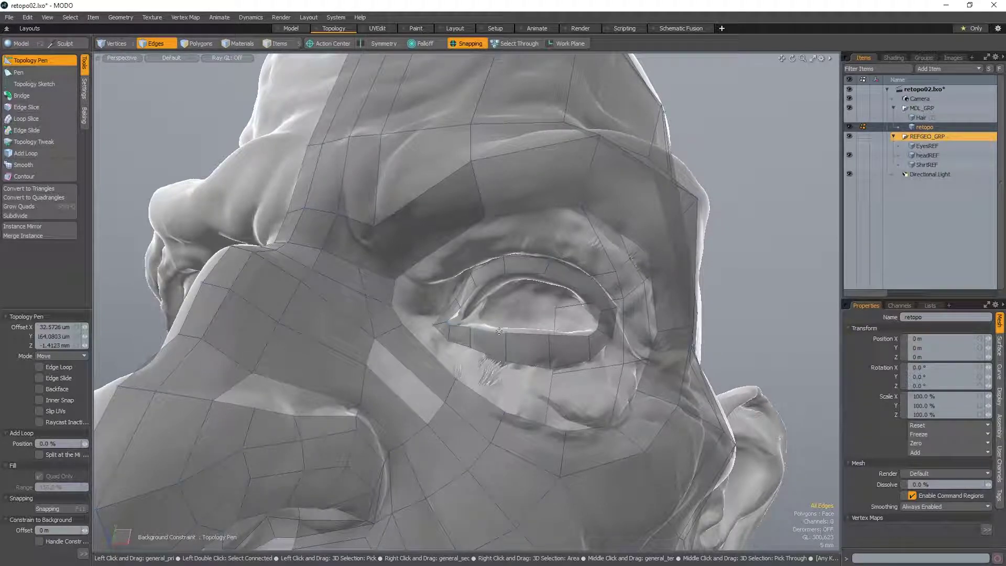
pyautogui.keyDown('alt'); pyautogui.moveTo(545, 335); pyautogui.dragTo(528, 338); pyautogui.keyUp('alt')
pyautogui.moveTo(528, 338)
pyautogui.keyDown('alt'); pyautogui.keyDown('shift'); pyautogui.mouseDown()
pyautogui.moveTo(544, 346)
pyautogui.moveTo(536, 336)
pyautogui.mouseUp(); pyautogui.keyUp('shift'); pyautogui.keyUp('alt')
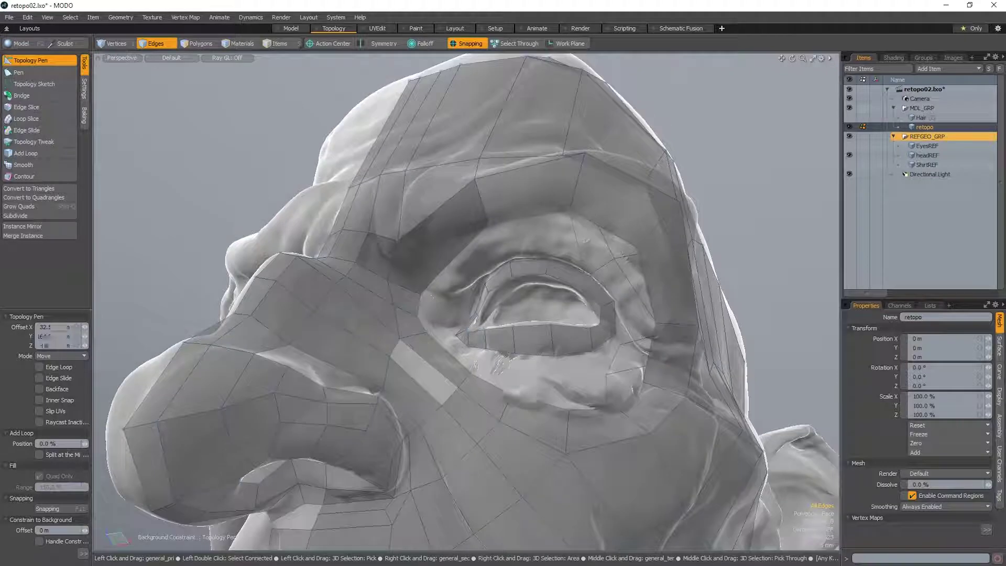
# - Add a second row of quads beneath the lower eyelid band, reaching out to the outer eye corner
pyautogui.keyDown('alt'); pyautogui.moveTo(568, 410); pyautogui.dragTo(511, 361); pyautogui.keyUp('alt')
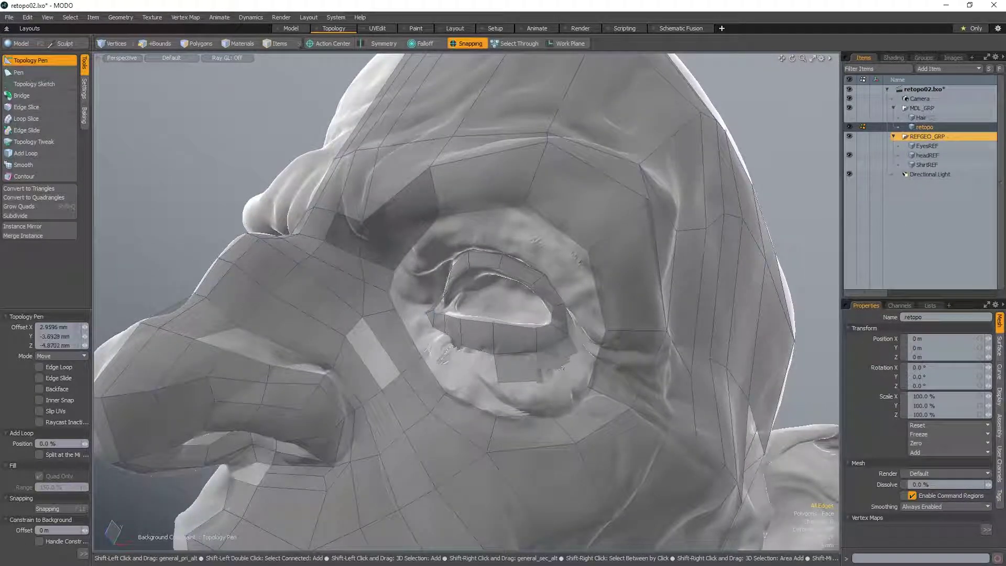
pyautogui.keyDown('alt'); pyautogui.moveTo(548, 378); pyautogui.dragTo(462, 335); pyautogui.keyUp('alt')
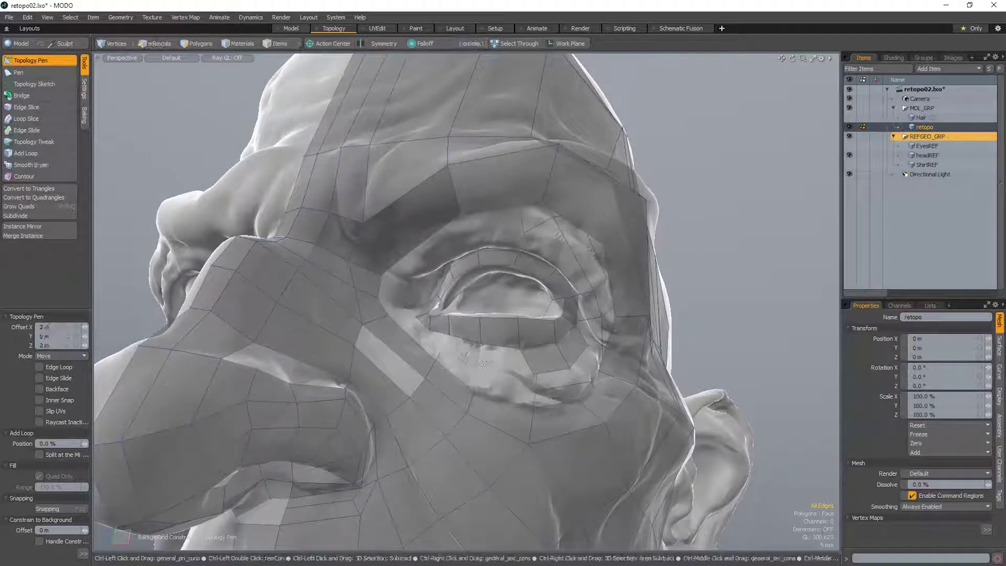
pyautogui.scroll(2, 484, 359)
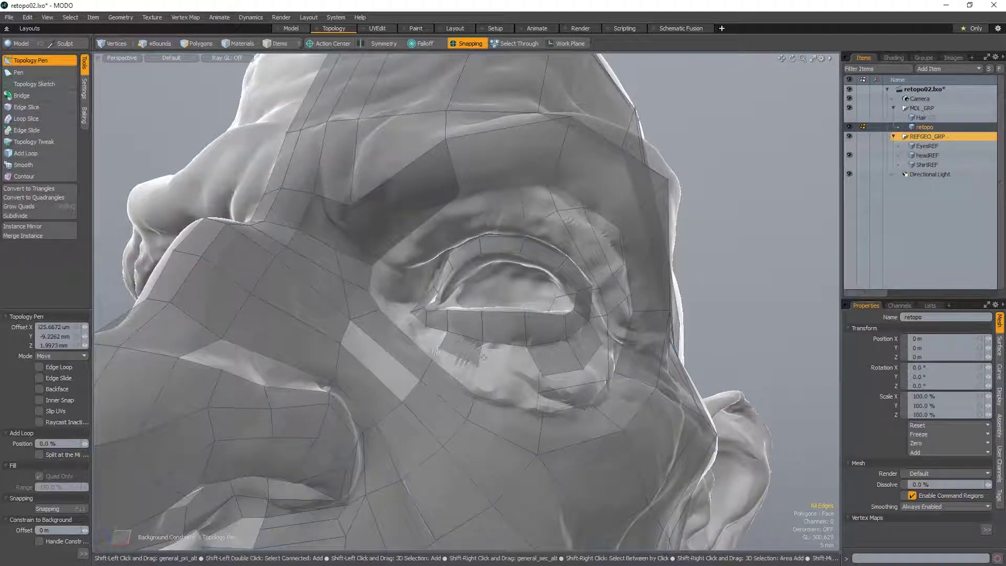
pyautogui.keyDown('alt'); pyautogui.moveTo(512, 378); pyautogui.dragTo(440, 401); pyautogui.keyUp('alt')
pyautogui.scroll(1, 563, 313)
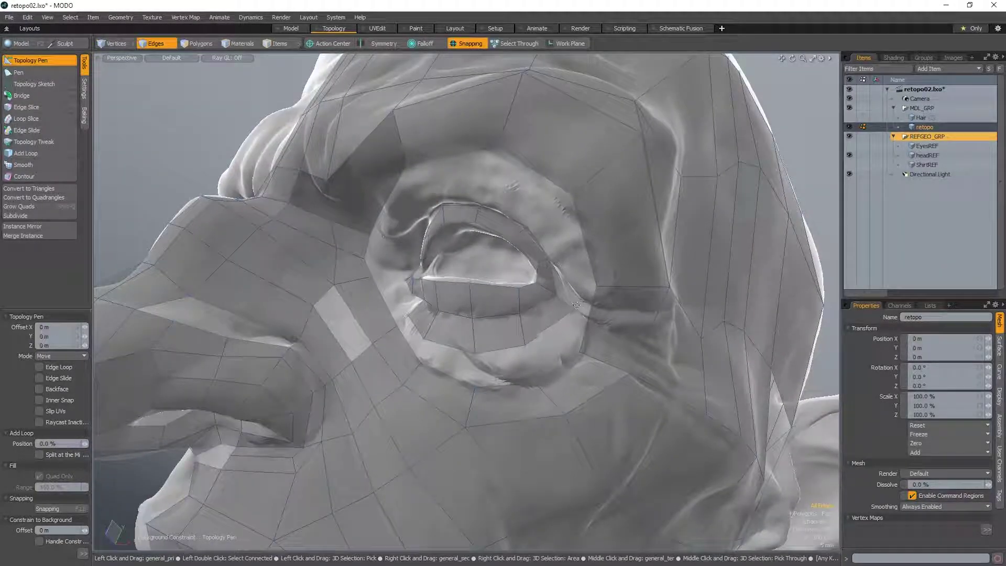
pyautogui.keyDown('alt'); pyautogui.moveTo(570, 302); pyautogui.dragTo(527, 293); pyautogui.keyUp('alt')
pyautogui.moveTo(497, 331); pyautogui.dragTo(478, 348)
pyautogui.scroll(2, 514, 323)
pyautogui.scroll(-2, 539, 310)
pyautogui.scroll(2, 478, 348)
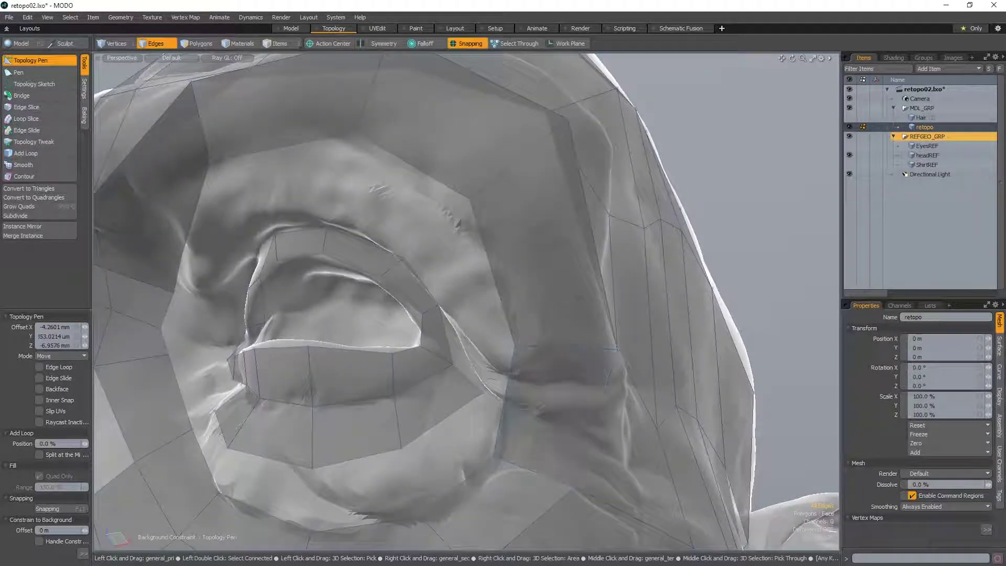
# - Try extending quads upward from the outer eye corner beside the upper lid, and undo them
pyautogui.keyDown('alt'); pyautogui.moveTo(440, 288); pyautogui.dragTo(446, 320); pyautogui.keyUp('alt')
pyautogui.keyDown('alt'); pyautogui.moveTo(478, 381); pyautogui.dragTo(435, 266); pyautogui.keyUp('alt')
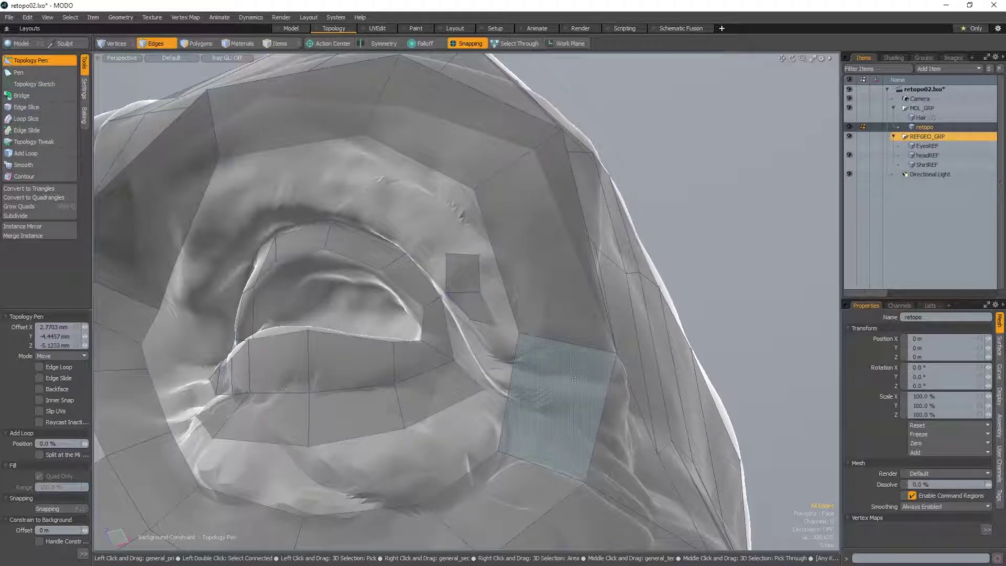
pyautogui.hotkey('ctrl', 'z')
pyautogui.hotkey('ctrl', 'z')
# - Continue the second row of quads around the outer eye corner and over the upper lid toward the inner corner
pyautogui.scroll(1, 491, 360)
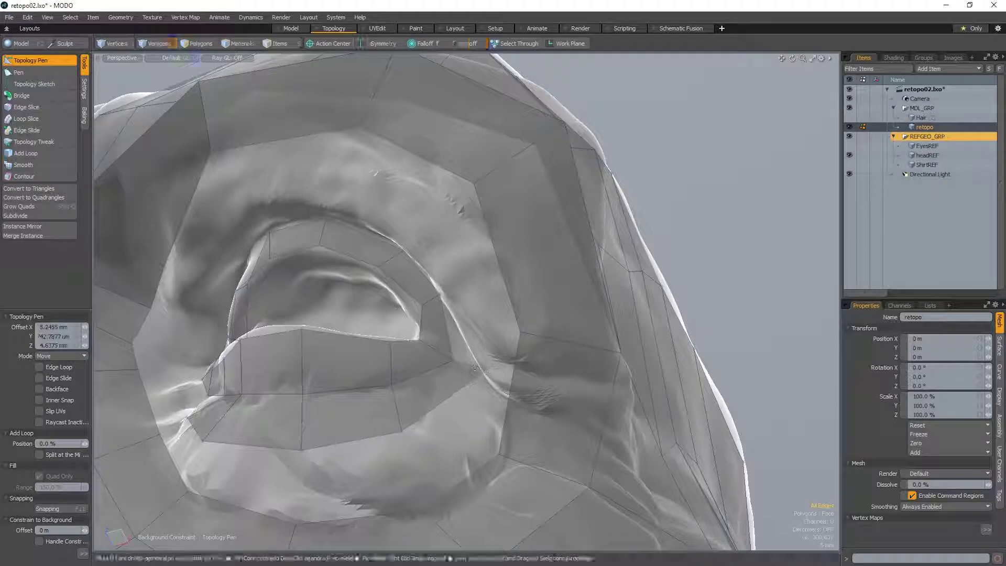
pyautogui.keyDown('shift'); pyautogui.click(475, 369); pyautogui.keyUp('shift')
pyautogui.keyDown('alt'); pyautogui.moveTo(478, 280); pyautogui.dragTo(442, 283); pyautogui.keyUp('alt')
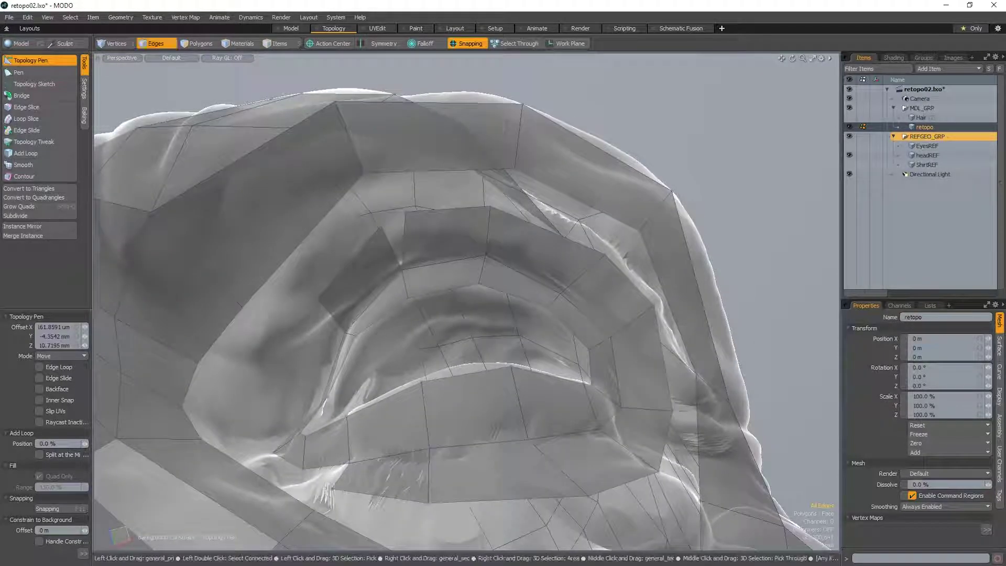
pyautogui.keyDown('alt'); pyautogui.moveTo(367, 270); pyautogui.dragTo(356, 275); pyautogui.keyUp('alt')
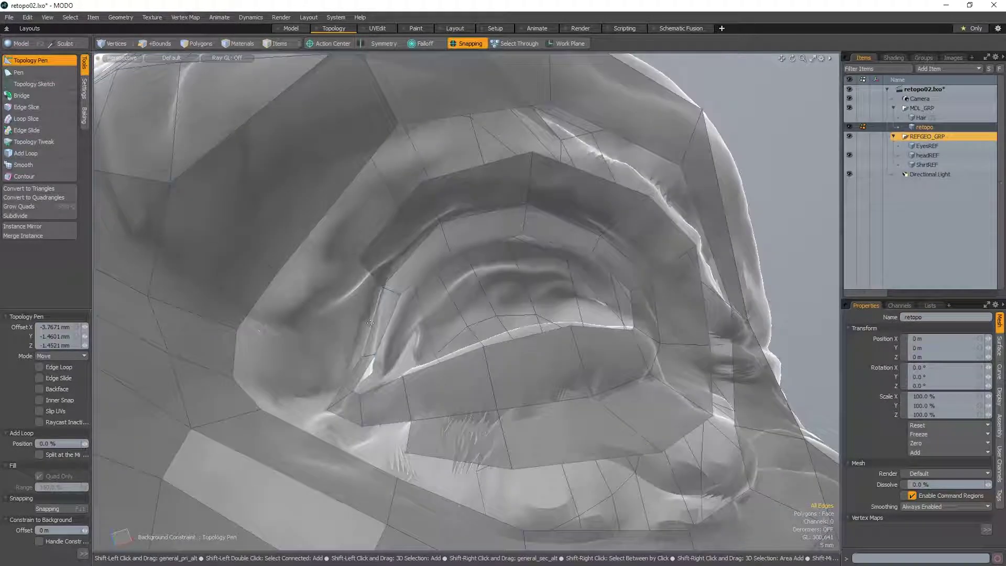
pyautogui.press('shift')
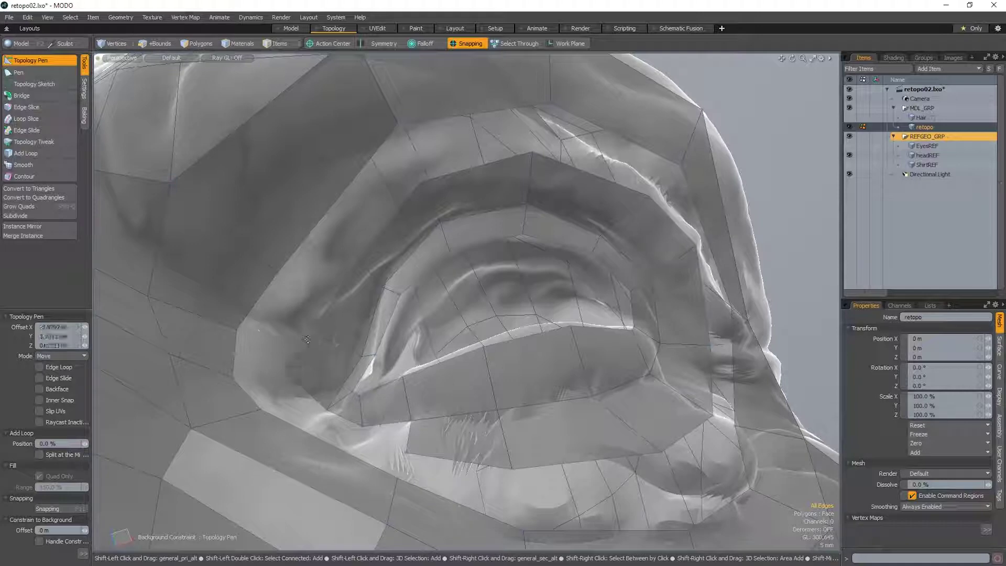
# - Close the second row of quads around the inner eye corner and adjust its vertices onto the sculpt
pyautogui.keyDown('alt'); pyautogui.moveTo(307, 339); pyautogui.dragTo(389, 360); pyautogui.keyUp('alt')
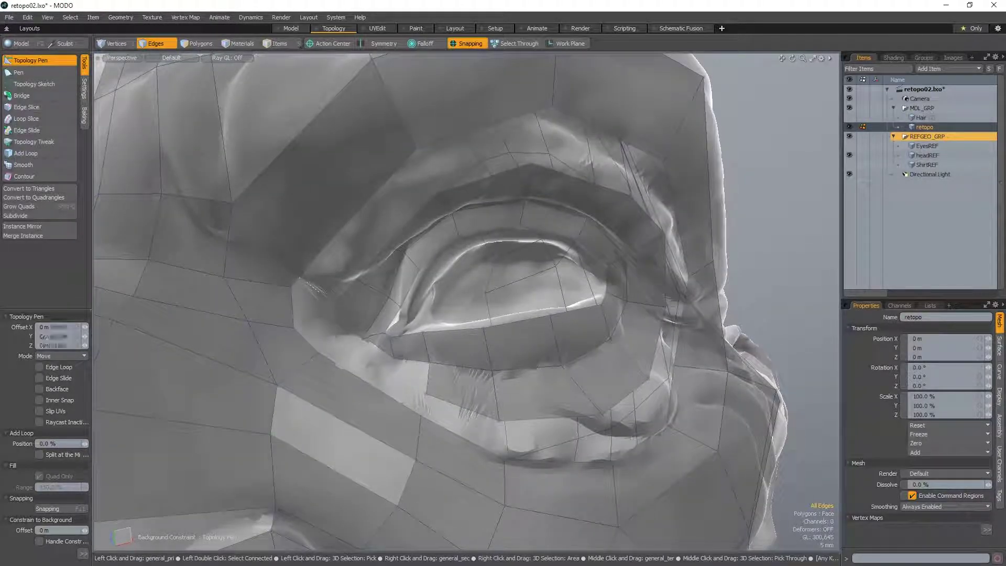
pyautogui.keyDown('shift'); pyautogui.click(375, 361); pyautogui.keyUp('shift')
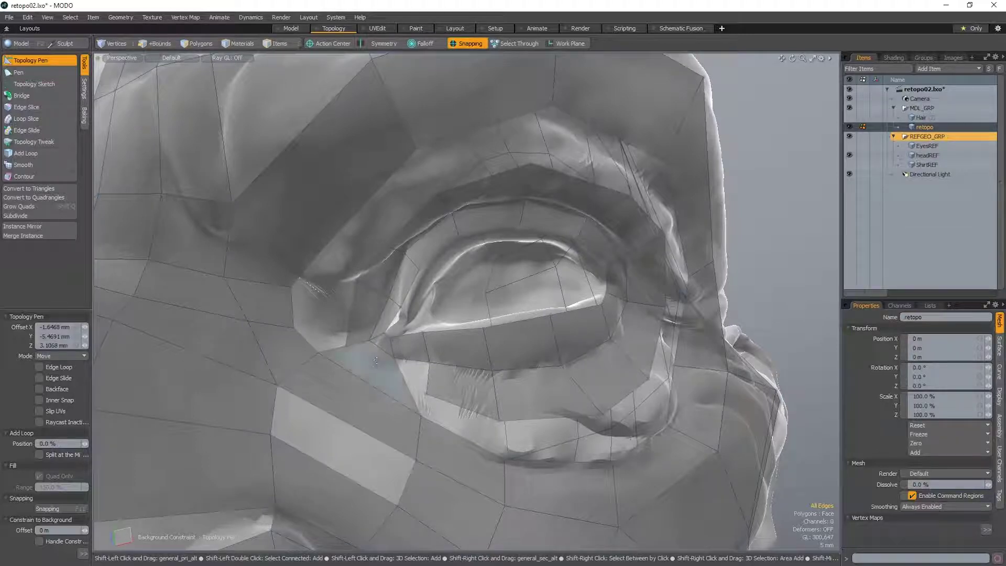
pyautogui.press('shift')
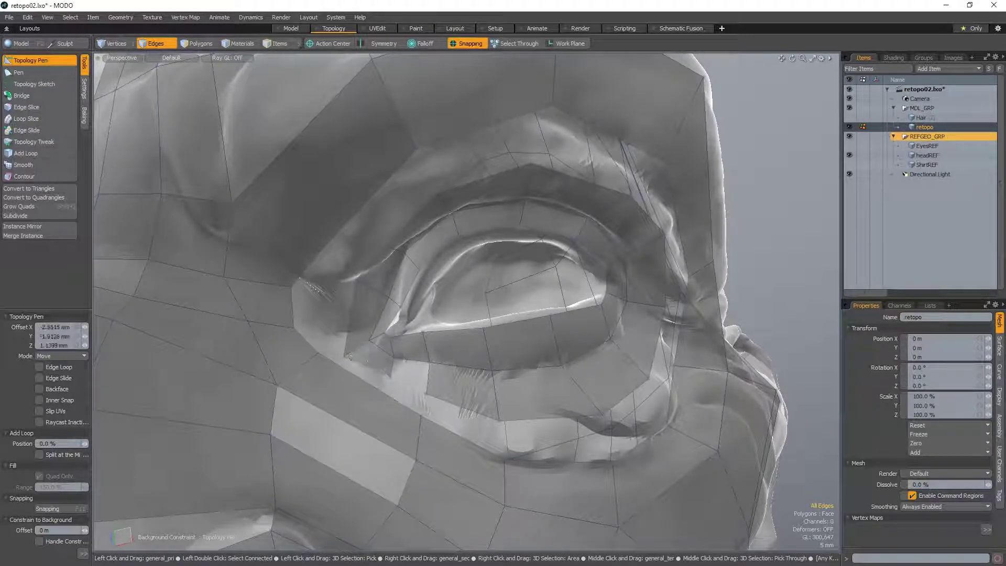
pyautogui.press('shift')
pyautogui.scroll(5, 431, 378)
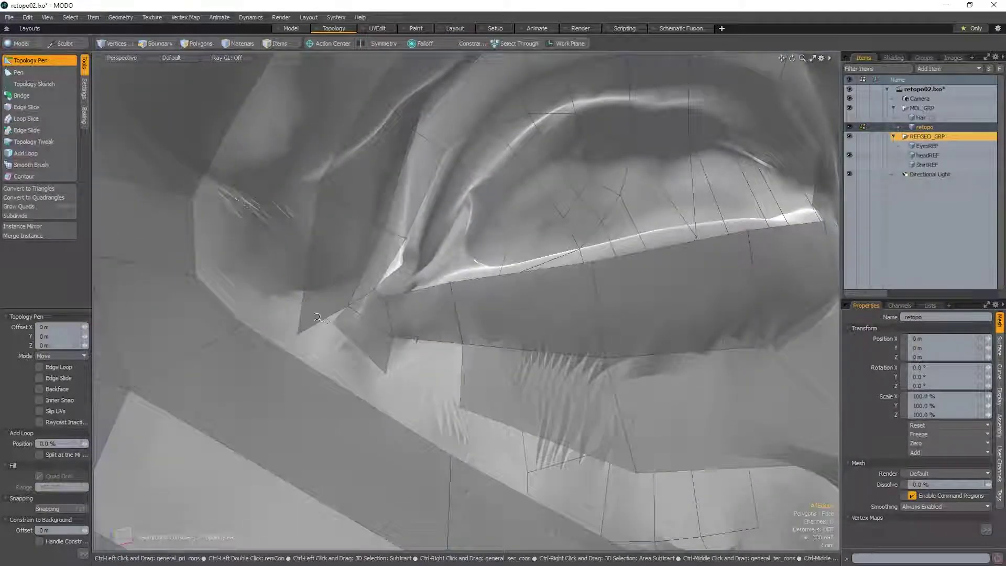
pyautogui.scroll(2, 358, 329)
pyautogui.moveTo(358, 329); pyautogui.dragTo(367, 341)
pyautogui.scroll(-3, 367, 340)
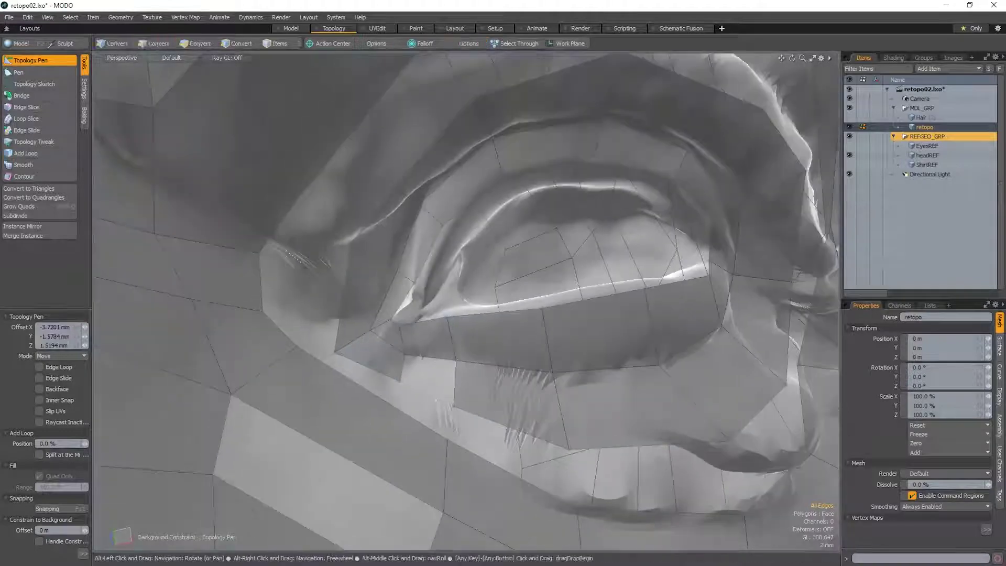
pyautogui.keyDown('shift'); pyautogui.middleClick(421, 351); pyautogui.keyUp('shift')
# - Select the second quad ring around the eye as a polygon loop and compare it with the neighbouring eyelid ring
pyautogui.press('q')
pyautogui.click(560, 402)
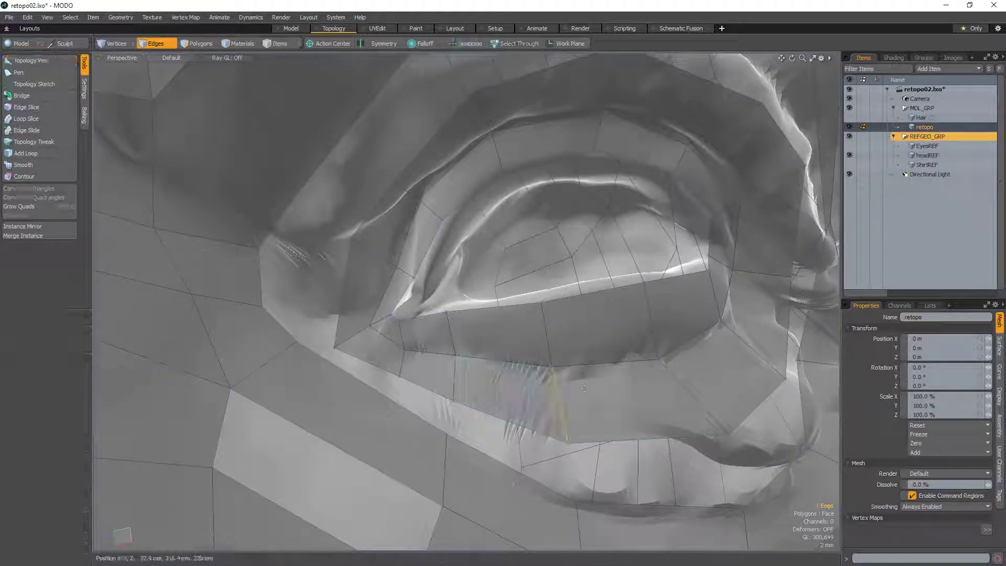
pyautogui.press('3')
pyautogui.moveTo(529, 397); pyautogui.dragTo(578, 399)
pyautogui.press('l')
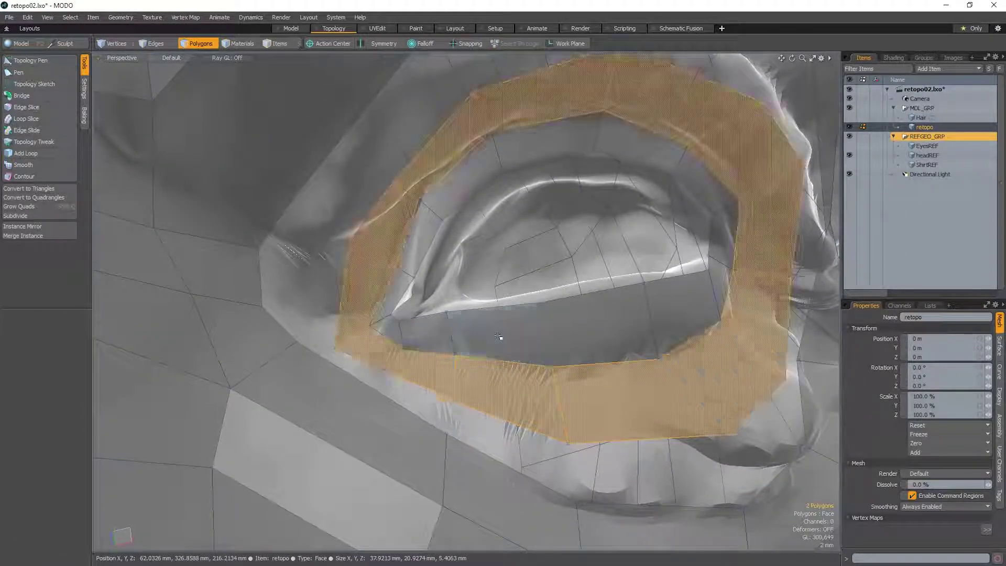
pyautogui.keyDown('ctrl'); pyautogui.keyDown('alt'); pyautogui.moveTo(511, 352); pyautogui.dragTo(523, 356); pyautogui.keyUp('alt'); pyautogui.keyUp('ctrl')
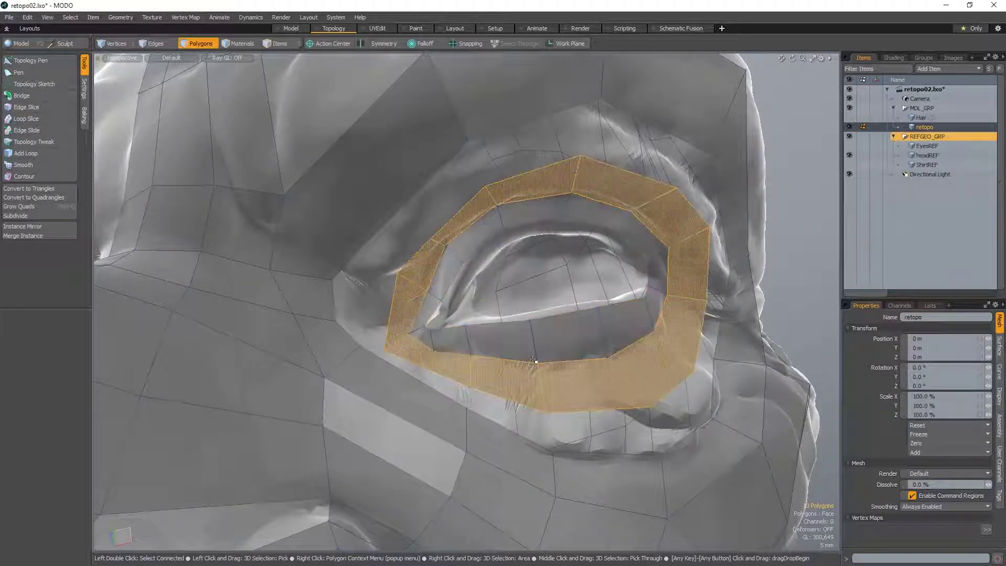
pyautogui.press('Right')
pyautogui.press('Left')
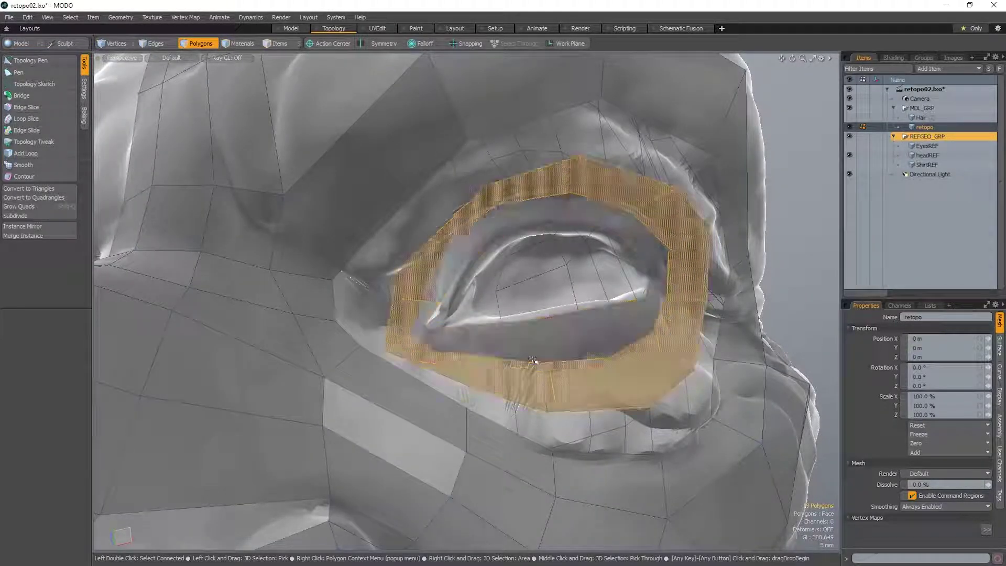
pyautogui.press('Right')
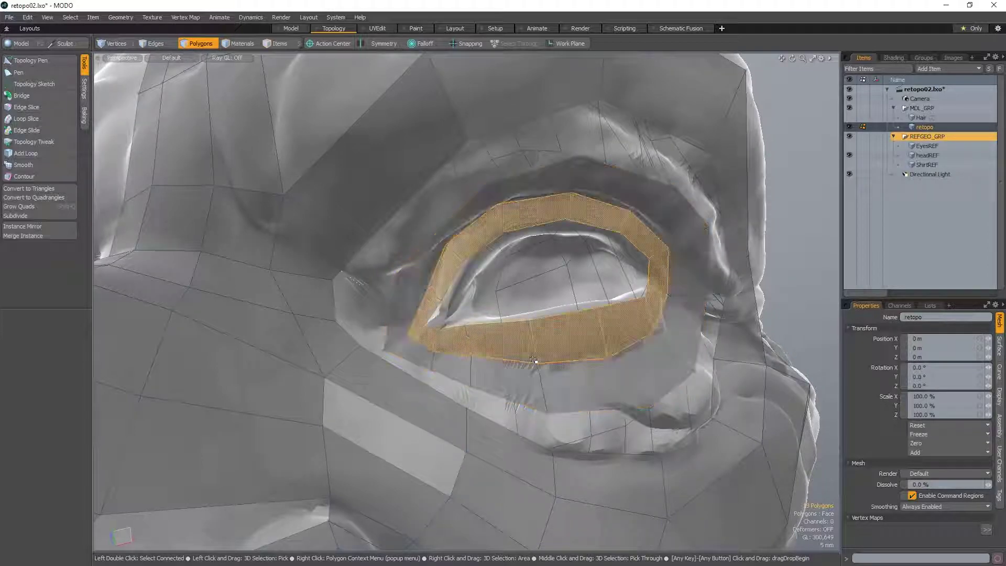
pyautogui.press('Left')
pyautogui.press('Right')
# - Examine the face's edge flow by stepping through the polygon loops from around the mouth out to the jaw and temple
pyautogui.keyDown('alt'); pyautogui.moveTo(533, 359); pyautogui.dragTo(416, 338); pyautogui.keyUp('alt')
pyautogui.press('l')
pyautogui.hotkey('ctrl', 'z')
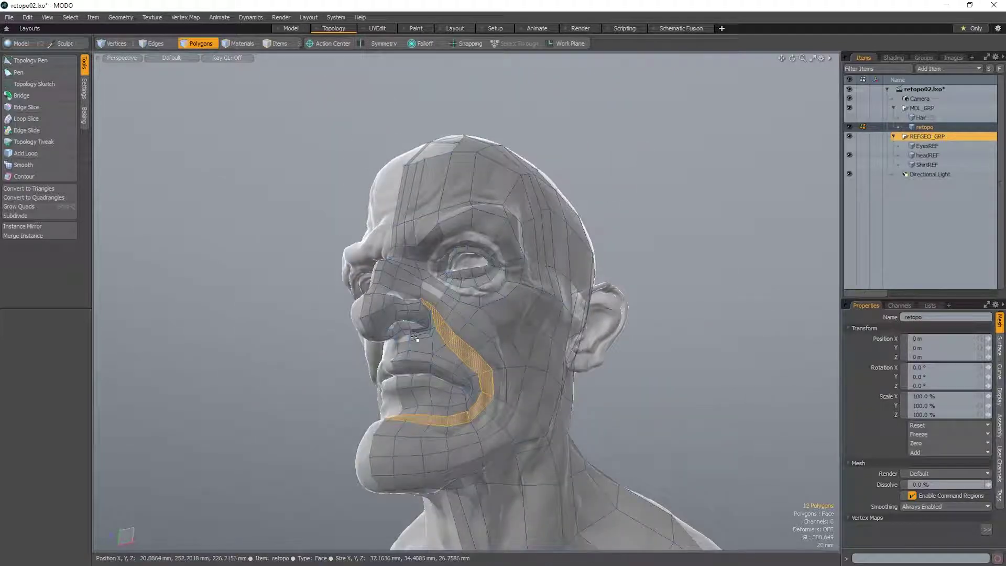
pyautogui.press('Right')
pyautogui.press('Right')
pyautogui.press('Right')
pyautogui.press('Left')
pyautogui.press('Right')
pyautogui.press('Right')
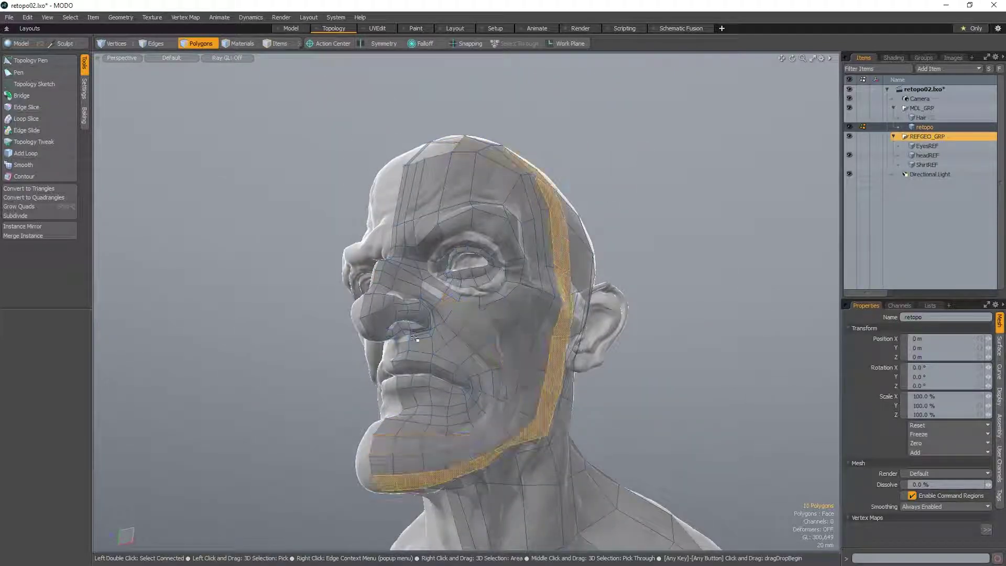
pyautogui.press('Left')
pyautogui.press('Left')
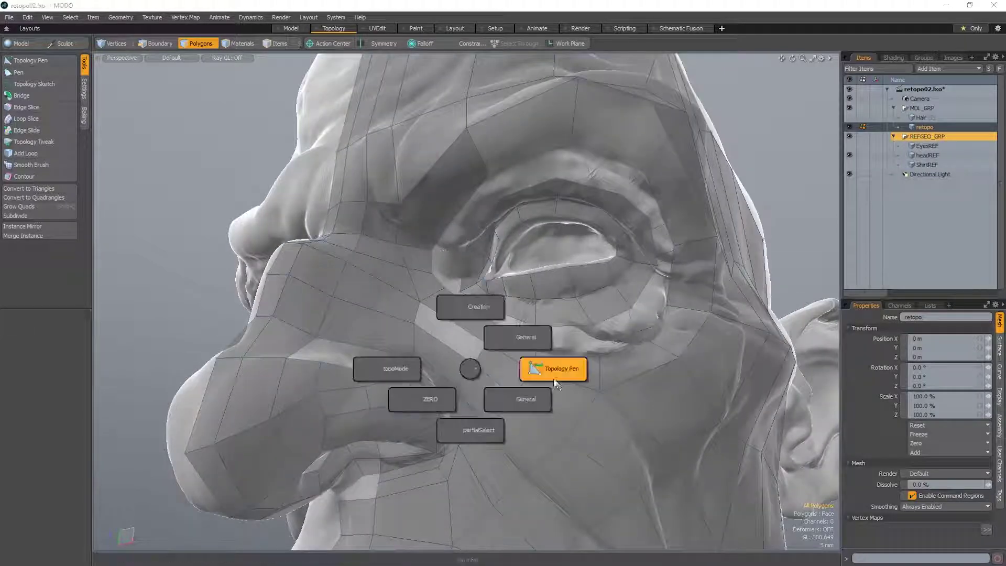
# - Use the Topology Pen to fill the gap between the second eyelid row and the socket mesh below the outer eye corner
pyautogui.click(561, 365)
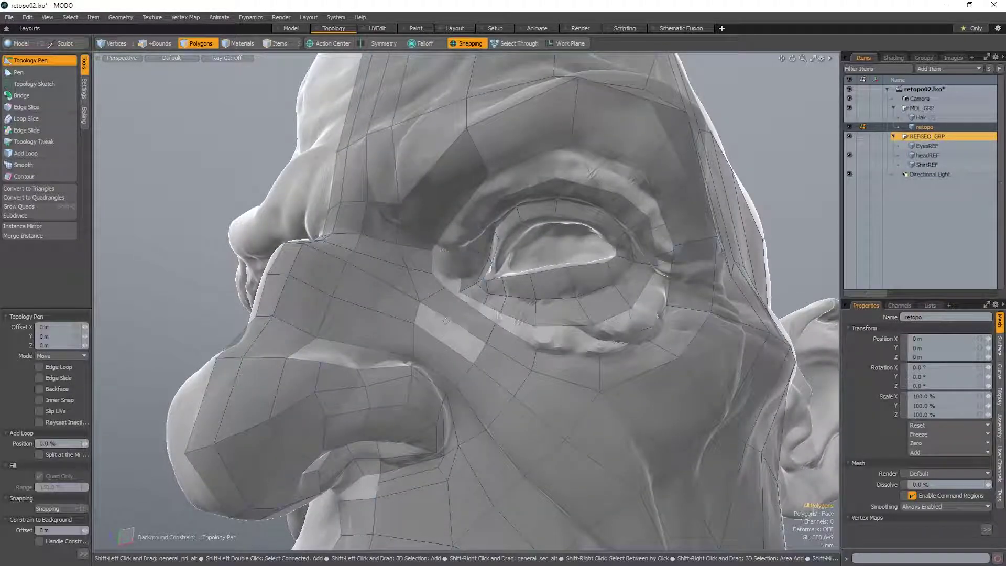
pyautogui.keyDown('alt'); pyautogui.moveTo(517, 323); pyautogui.dragTo(554, 305); pyautogui.keyUp('alt')
pyautogui.keyDown('alt'); pyautogui.moveTo(599, 320); pyautogui.dragTo(574, 308); pyautogui.keyUp('alt')
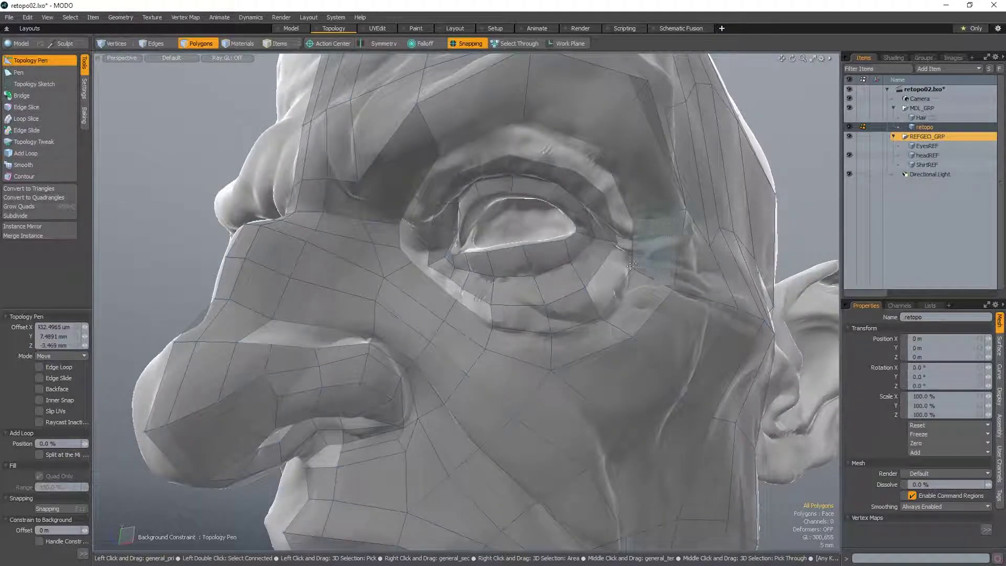
pyautogui.keyDown('shift'); pyautogui.moveTo(600, 269); pyautogui.dragTo(589, 294); pyautogui.keyUp('shift')
pyautogui.hotkey('ctrl', 'z')
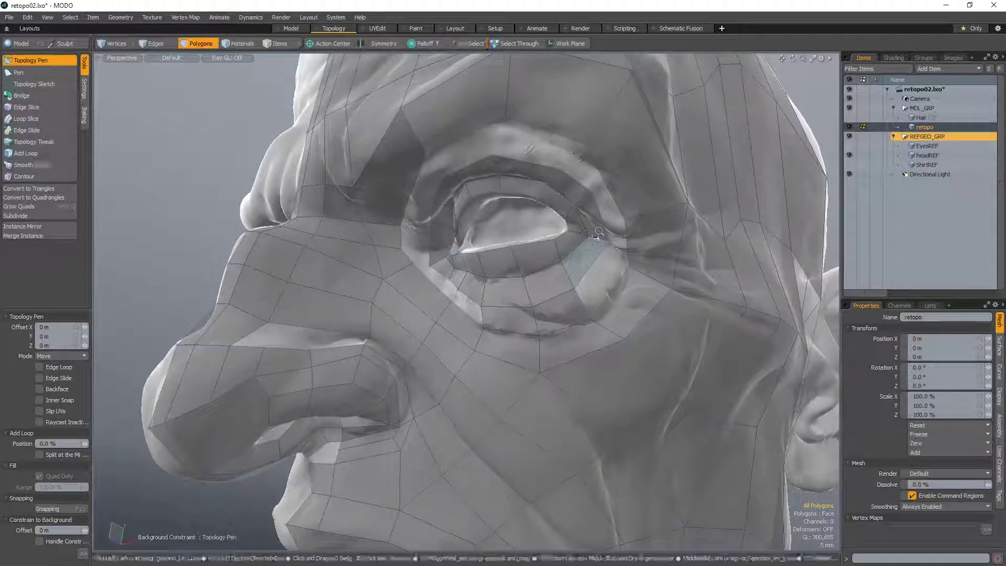
pyautogui.moveTo(595, 238)
pyautogui.keyDown('ctrl'); pyautogui.keyDown('alt'); pyautogui.mouseDown()
pyautogui.moveTo(609, 253)
pyautogui.moveTo(576, 242)
pyautogui.mouseUp(); pyautogui.keyUp('alt'); pyautogui.keyUp('ctrl')
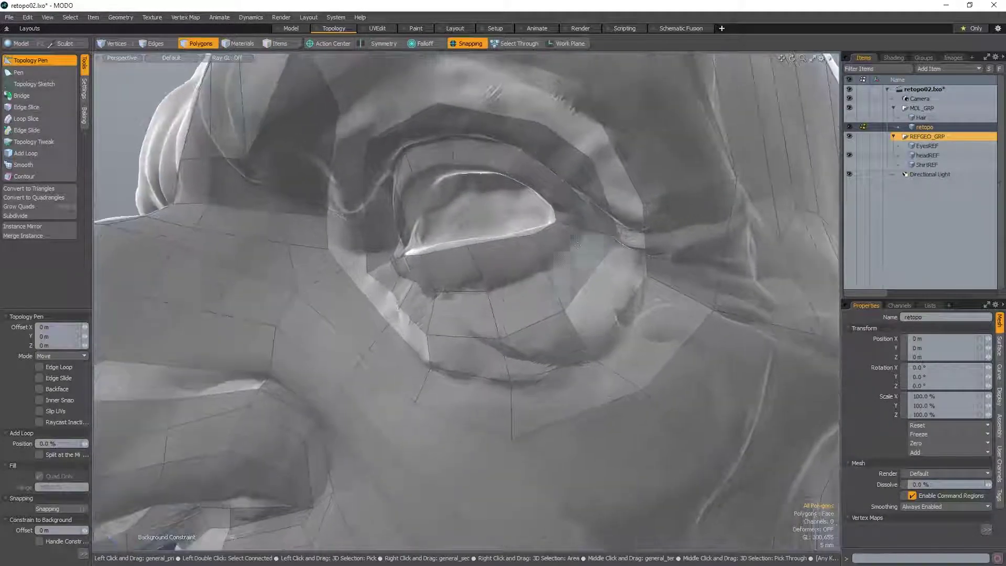
pyautogui.keyDown('alt'); pyautogui.moveTo(603, 274); pyautogui.dragTo(551, 268); pyautogui.keyUp('alt')
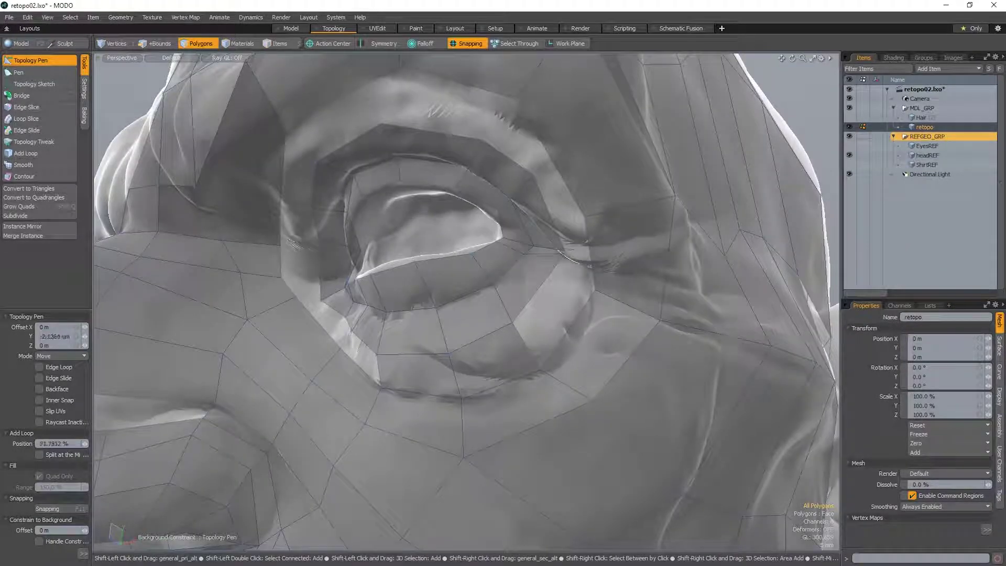
pyautogui.keyDown('shift'); pyautogui.moveTo(529, 304); pyautogui.dragTo(567, 330); pyautogui.keyUp('shift')
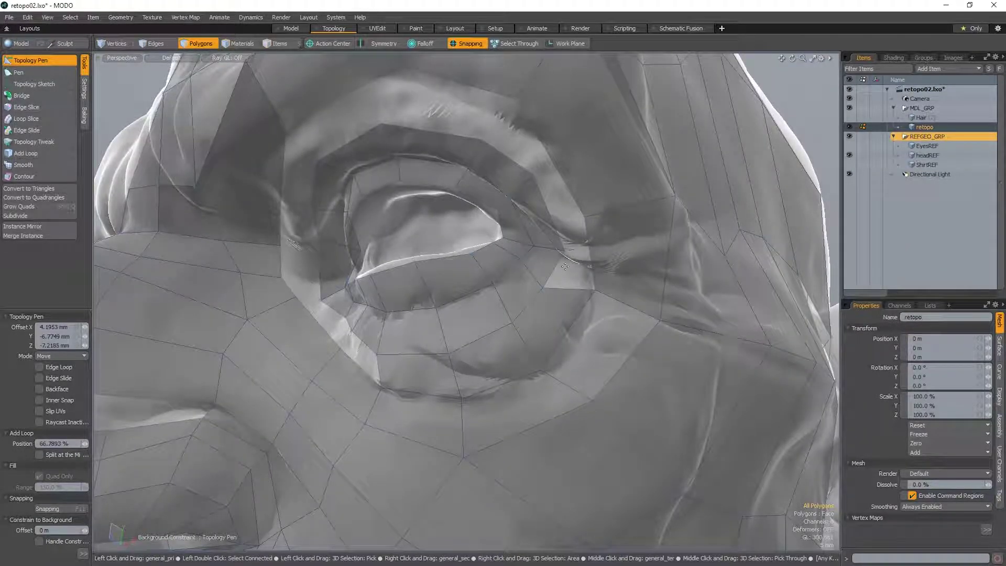
pyautogui.hotkey('ctrl', 'z')
pyautogui.keyDown('shift'); pyautogui.moveTo(543, 284); pyautogui.dragTo(561, 252); pyautogui.keyUp('shift')
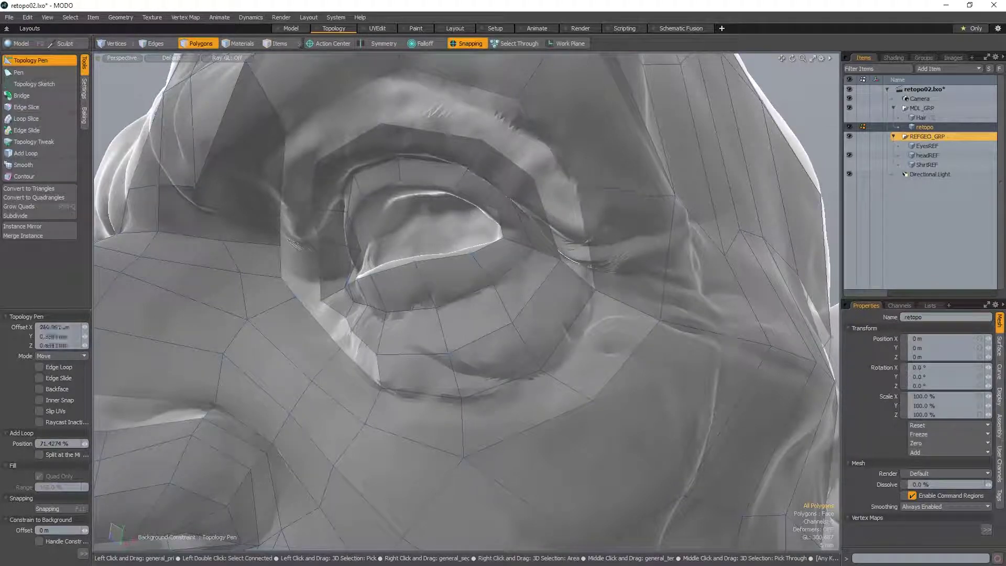
# - Continue filling the gap between the second eyelid row and the socket mesh above the upper lid
pyautogui.moveTo(576, 192)
pyautogui.keyDown('alt'); pyautogui.mouseDown()
pyautogui.moveTo(518, 231)
pyautogui.moveTo(541, 222)
pyautogui.mouseUp(); pyautogui.keyUp('alt')
pyautogui.moveTo(545, 188)
pyautogui.keyDown('shift'); pyautogui.mouseDown()
pyautogui.moveTo(577, 227)
pyautogui.moveTo(547, 176)
pyautogui.moveTo(563, 191)
pyautogui.mouseUp(); pyautogui.keyUp('shift')
pyautogui.keyDown('shift'); pyautogui.moveTo(467, 182); pyautogui.dragTo(458, 221); pyautogui.keyUp('shift')
# - Rework the quads at the inner brow beside the nose bridge, undoing unwanted loop and vertex changes
pyautogui.keyDown('alt'); pyautogui.moveTo(539, 347); pyautogui.dragTo(419, 309); pyautogui.keyUp('alt')
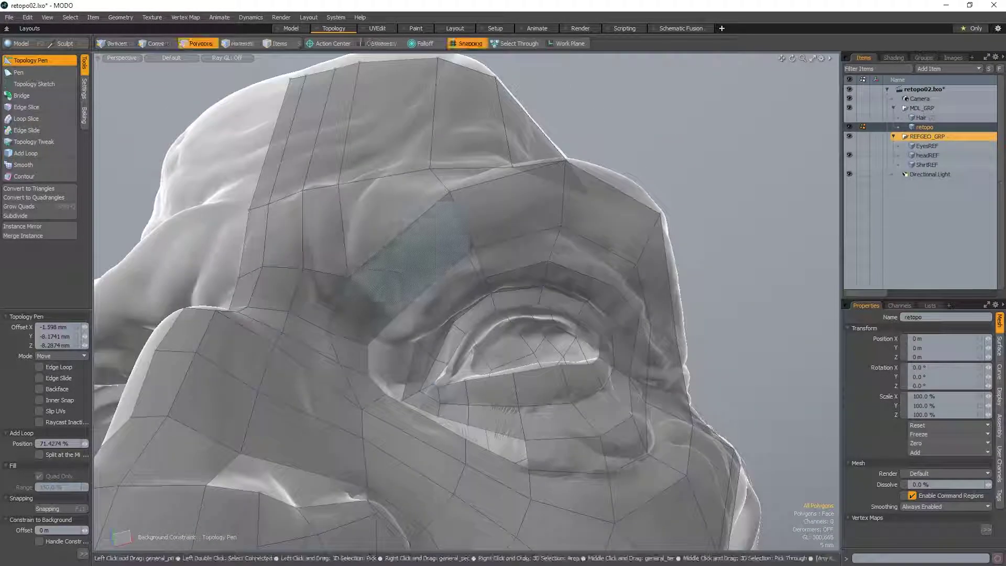
pyautogui.keyDown('alt'); pyautogui.moveTo(396, 259); pyautogui.dragTo(387, 266); pyautogui.keyUp('alt')
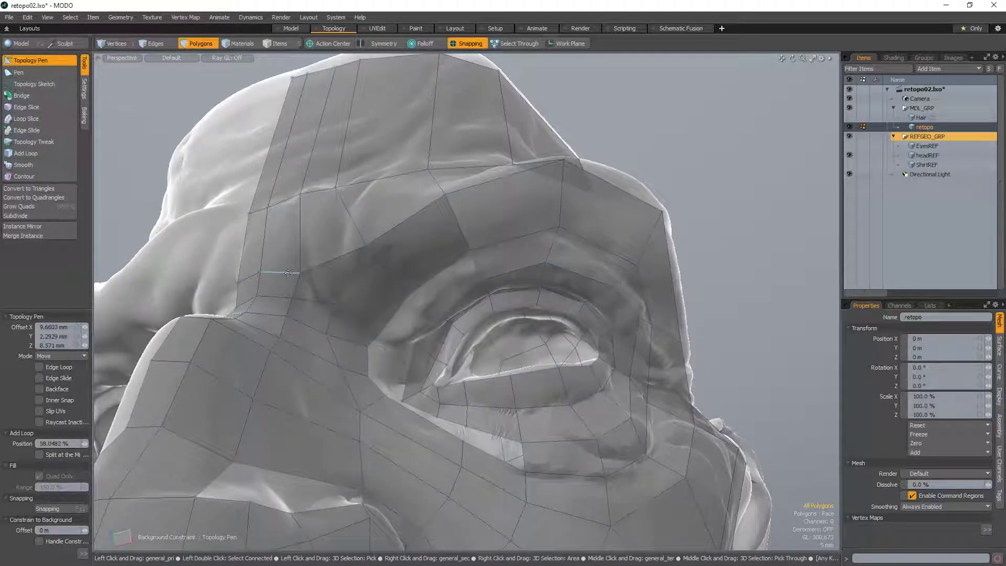
pyautogui.hotkey('ctrl', 'z')
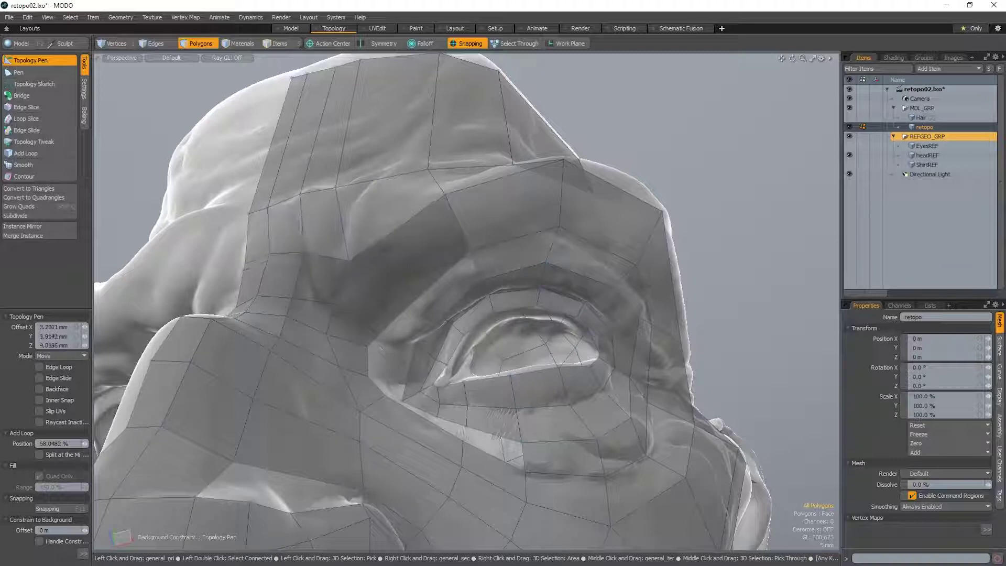
pyautogui.hotkey('ctrl', 'z')
pyautogui.moveTo(284, 272)
pyautogui.mouseDown(button='middle')
pyautogui.moveTo(280, 252)
pyautogui.moveTo(265, 271)
pyautogui.mouseUp(button='middle')
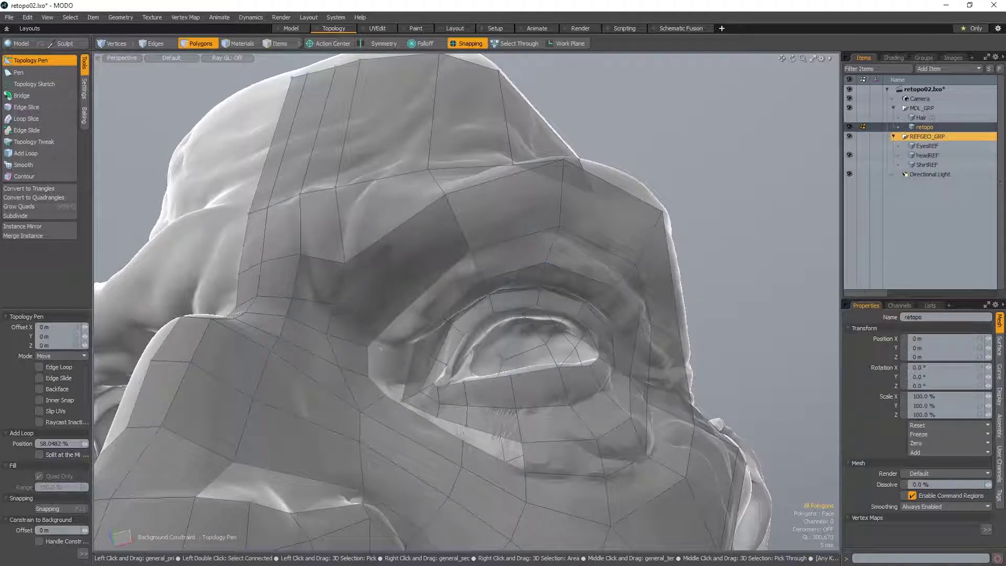
pyautogui.hotkey('ctrl', 'z')
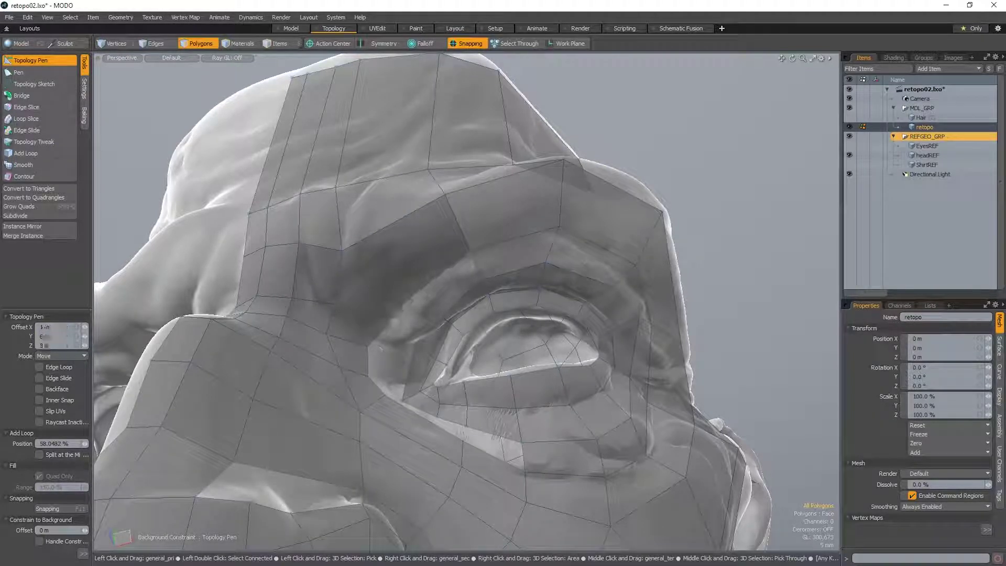
# - Extend quads from the inner end of the upper lid toward the nose bridge to fill the inner socket
pyautogui.keyDown('shift'); pyautogui.moveTo(469, 285); pyautogui.dragTo(442, 353); pyautogui.keyUp('shift')
pyautogui.scroll(2, 439, 340)
pyautogui.rightClick(454, 344)
pyautogui.scroll(2, 443, 350)
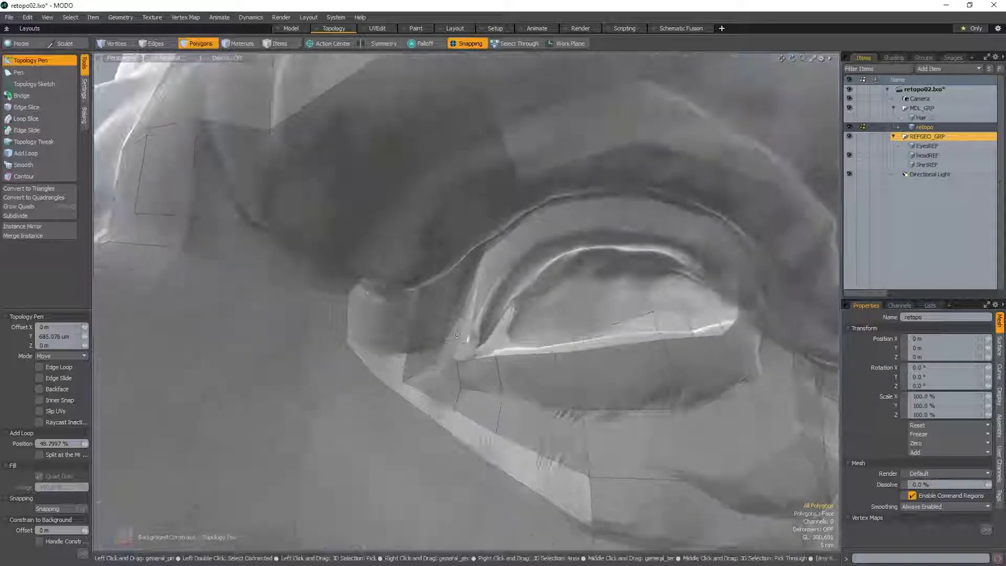
pyautogui.keyDown('shift'); pyautogui.moveTo(418, 307); pyautogui.dragTo(353, 289); pyautogui.keyUp('shift')
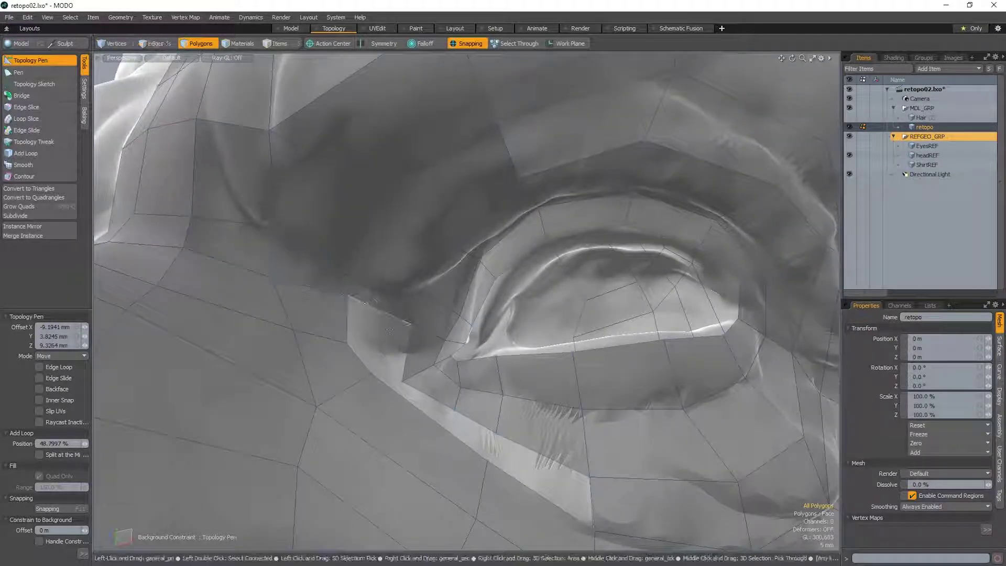
pyautogui.keyDown('alt'); pyautogui.moveTo(405, 352); pyautogui.dragTo(410, 398); pyautogui.keyUp('alt')
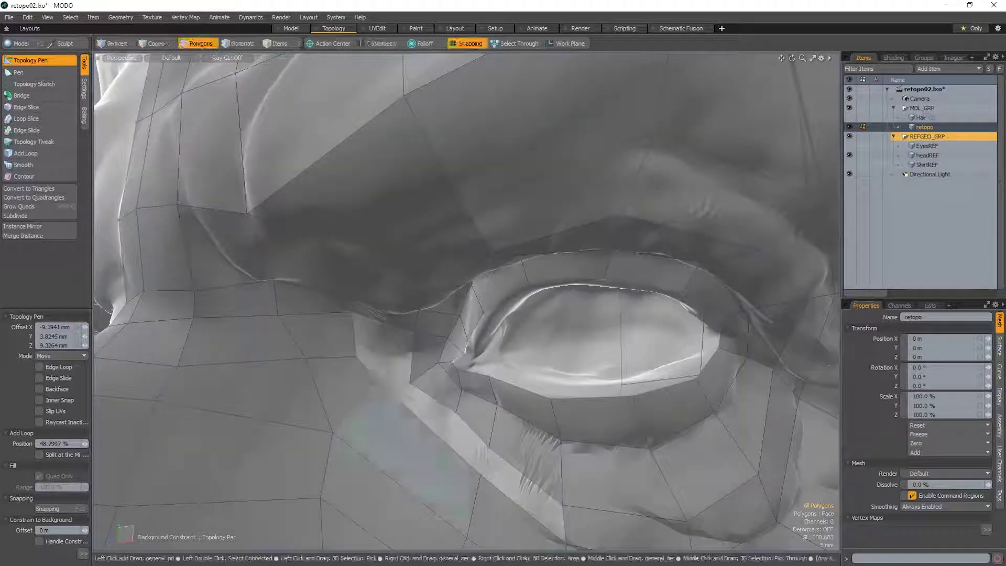
# - Refine the quads on the side of the nose with an added edge loop and adjusted vertices
pyautogui.moveTo(480, 475); pyautogui.dragTo(450, 419)
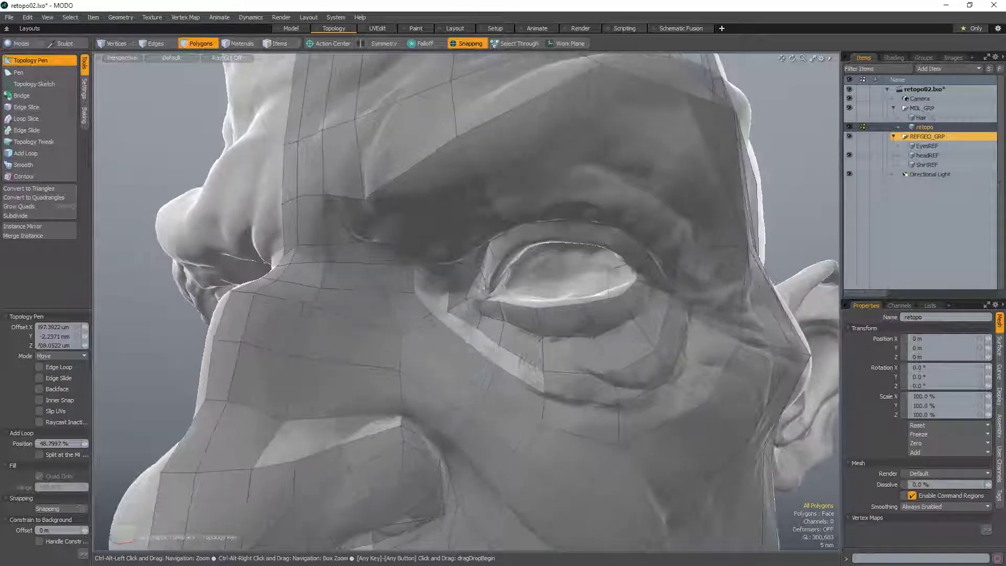
pyautogui.keyDown('alt'); pyautogui.moveTo(522, 360); pyautogui.dragTo(393, 287); pyautogui.keyUp('alt')
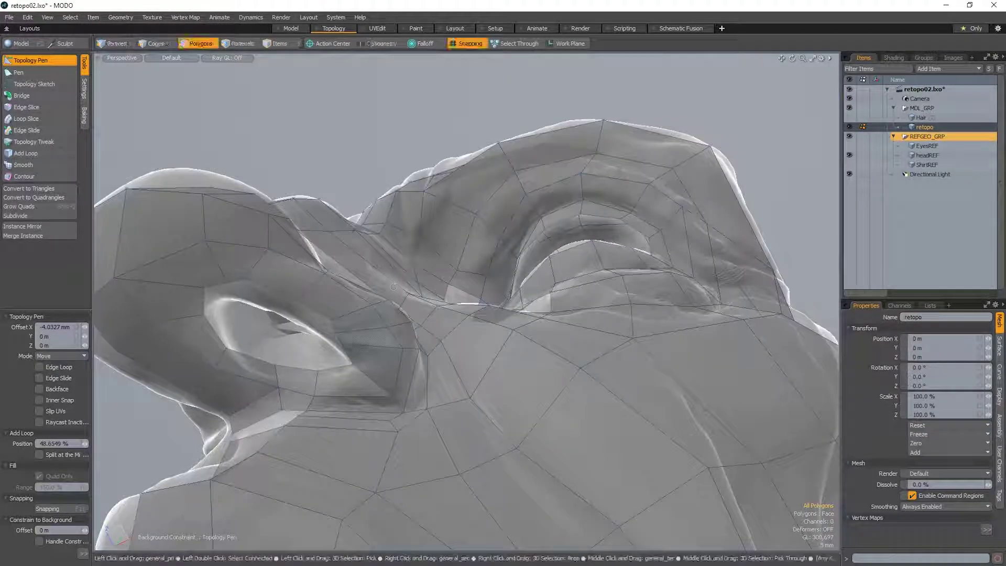
pyautogui.keyDown('alt'); pyautogui.moveTo(352, 311); pyautogui.dragTo(389, 345); pyautogui.keyUp('alt')
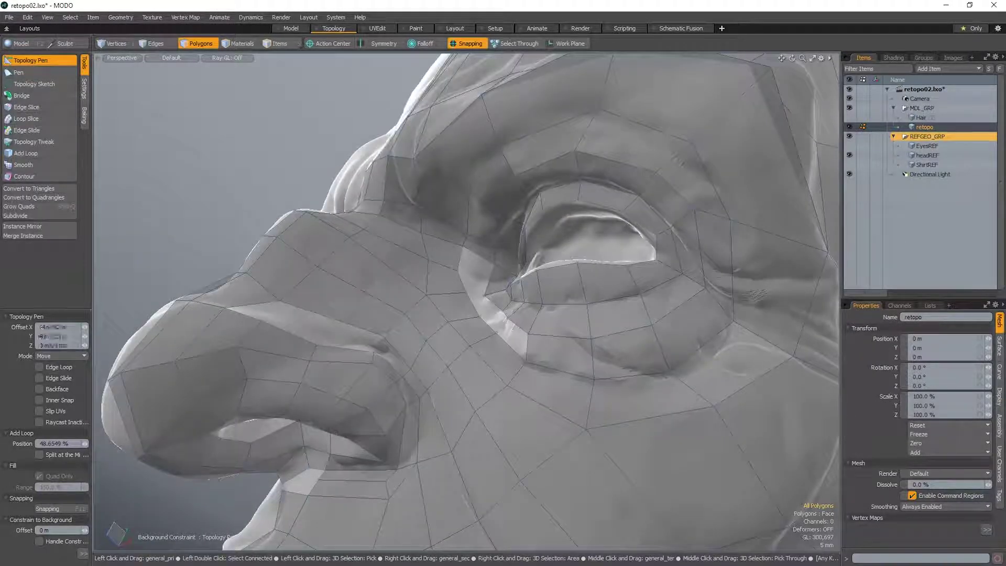
pyautogui.keyDown('alt'); pyautogui.moveTo(383, 350); pyautogui.dragTo(406, 372); pyautogui.keyUp('alt')
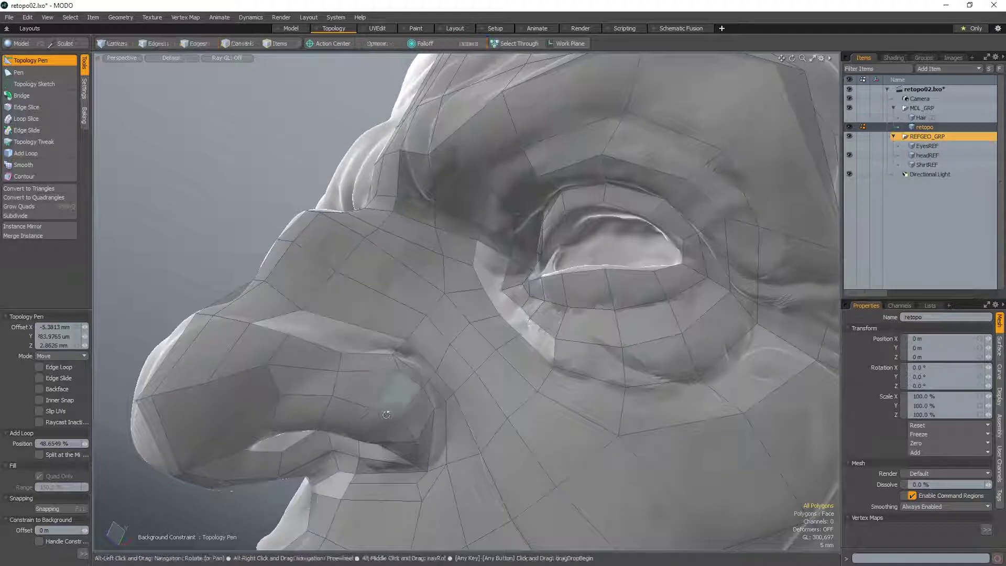
# - Delete unneeded mesh elements on the nostril wing and reactivate the Topology Pen
pyautogui.press('1')
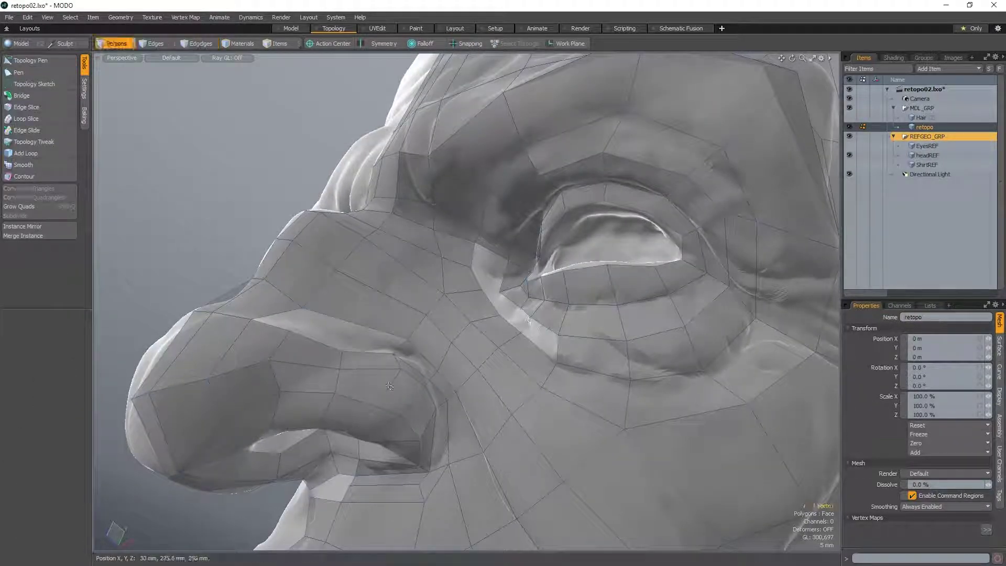
pyautogui.keyDown('alt'); pyautogui.moveTo(393, 399); pyautogui.dragTo(384, 368); pyautogui.keyUp('alt')
pyautogui.press('BackSpace')
pyautogui.hotkey('ctrl', 'space')
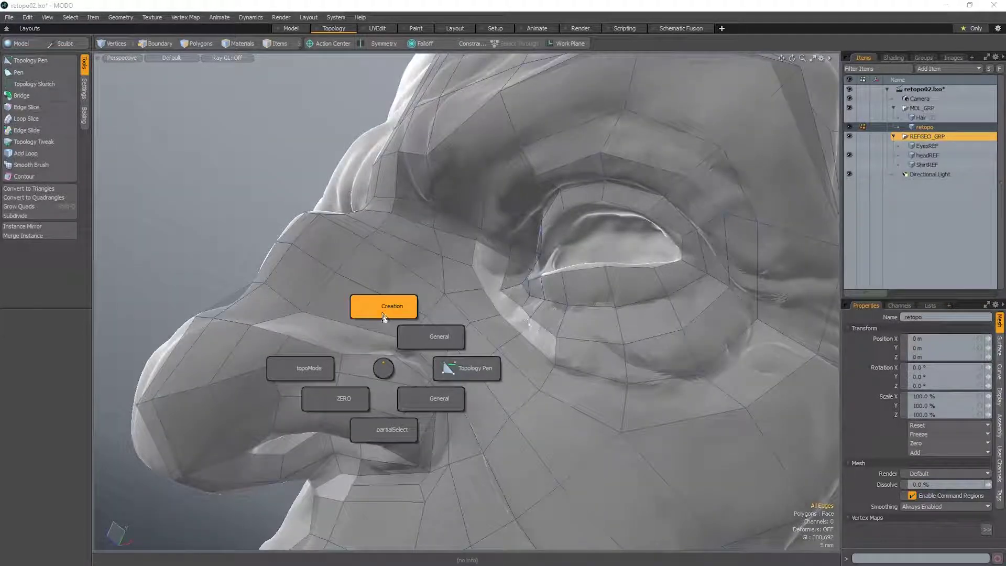
pyautogui.click(388, 368)
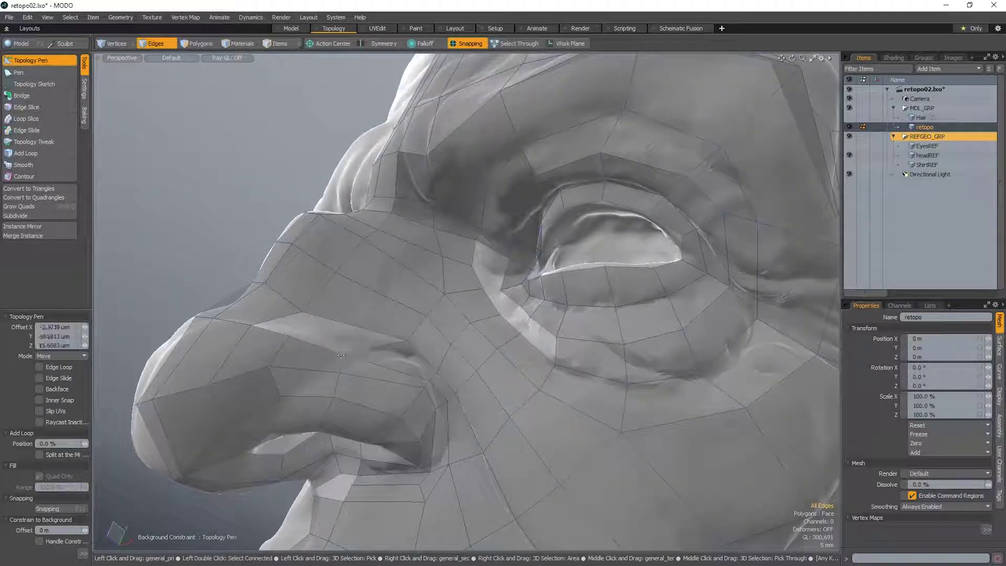
# - Extend the retopology quads around the inner eye corner and undo the last two mesh changes
pyautogui.keyDown('alt'); pyautogui.moveTo(395, 338); pyautogui.dragTo(497, 304); pyautogui.keyUp('alt')
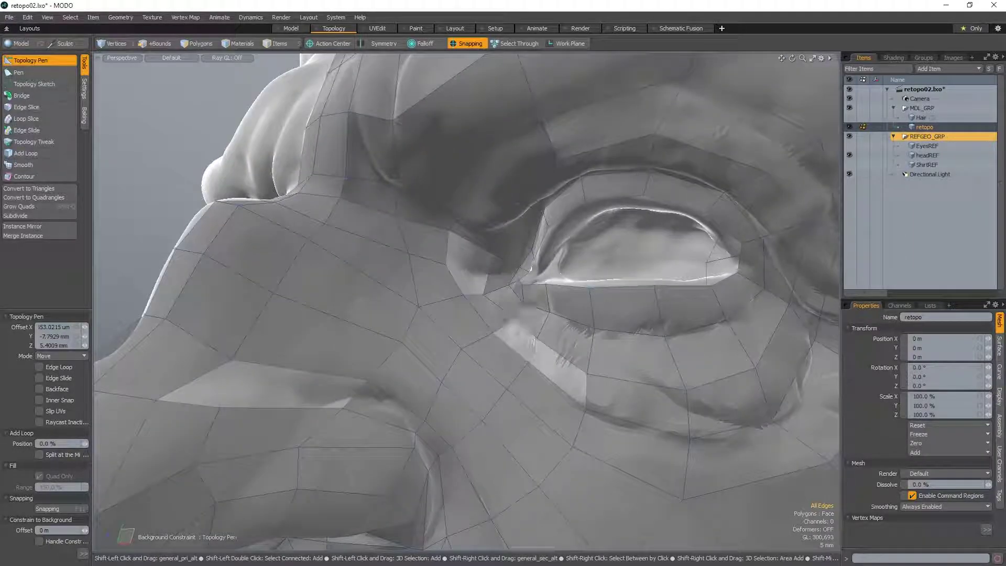
pyautogui.keyDown('shift'); pyautogui.moveTo(568, 323); pyautogui.dragTo(561, 356); pyautogui.keyUp('shift')
pyautogui.keyDown('ctrl'); pyautogui.keyDown('alt'); pyautogui.moveTo(561, 356); pyautogui.dragTo(438, 358); pyautogui.keyUp('alt'); pyautogui.keyUp('ctrl')
pyautogui.keyDown('alt'); pyautogui.moveTo(438, 358); pyautogui.dragTo(431, 386); pyautogui.keyUp('alt')
pyautogui.keyDown('alt'); pyautogui.moveTo(432, 386); pyautogui.dragTo(397, 350); pyautogui.keyUp('alt')
pyautogui.hotkey('ctrl', 'z')
pyautogui.hotkey('ctrl', 'z')
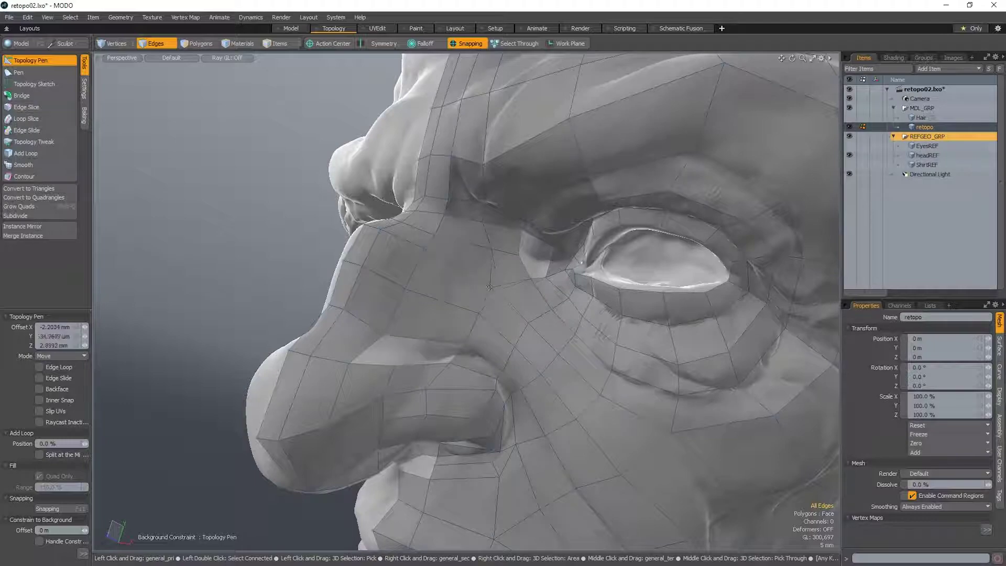
# - Add edges across the inner socket quads and reposition the vertices at the inner eye corner
pyautogui.keyDown('ctrl'); pyautogui.keyDown('alt'); pyautogui.moveTo(489, 287); pyautogui.dragTo(466, 241); pyautogui.keyUp('alt'); pyautogui.keyUp('ctrl')
pyautogui.keyDown('ctrl'); pyautogui.keyDown('alt'); pyautogui.moveTo(555, 393); pyautogui.dragTo(518, 393); pyautogui.keyUp('alt'); pyautogui.keyUp('ctrl')
pyautogui.keyDown('alt'); pyautogui.keyDown('shift'); pyautogui.moveTo(612, 375); pyautogui.dragTo(609, 321); pyautogui.keyUp('shift'); pyautogui.keyUp('alt')
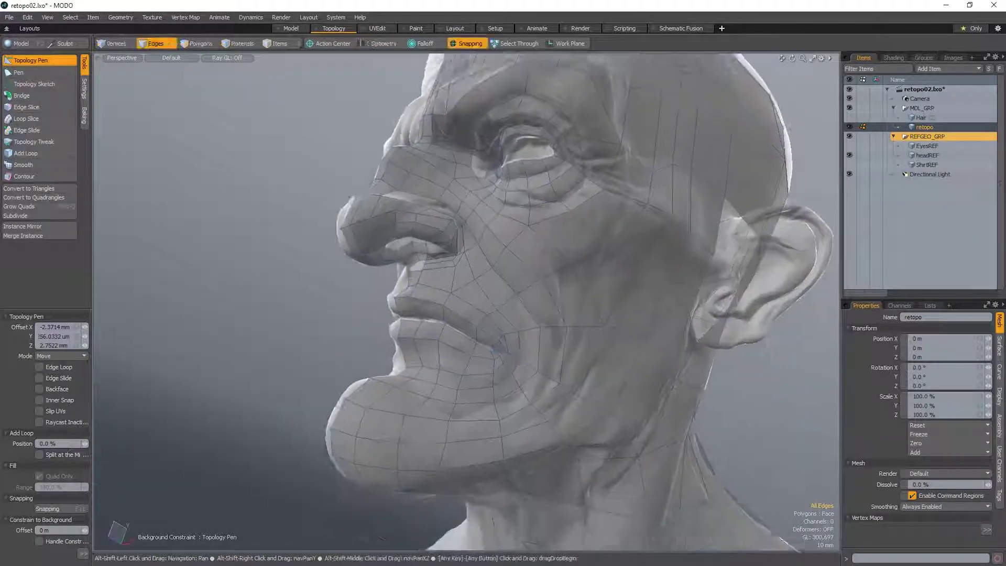
pyautogui.keyDown('alt'); pyautogui.moveTo(529, 231); pyautogui.dragTo(502, 260); pyautogui.keyUp('alt')
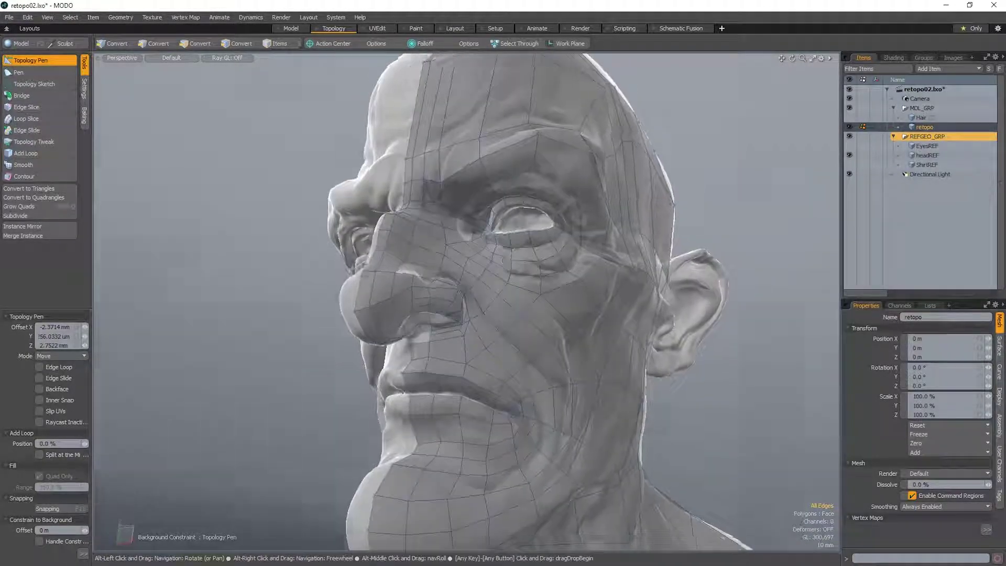
pyautogui.scroll(8, 502, 260)
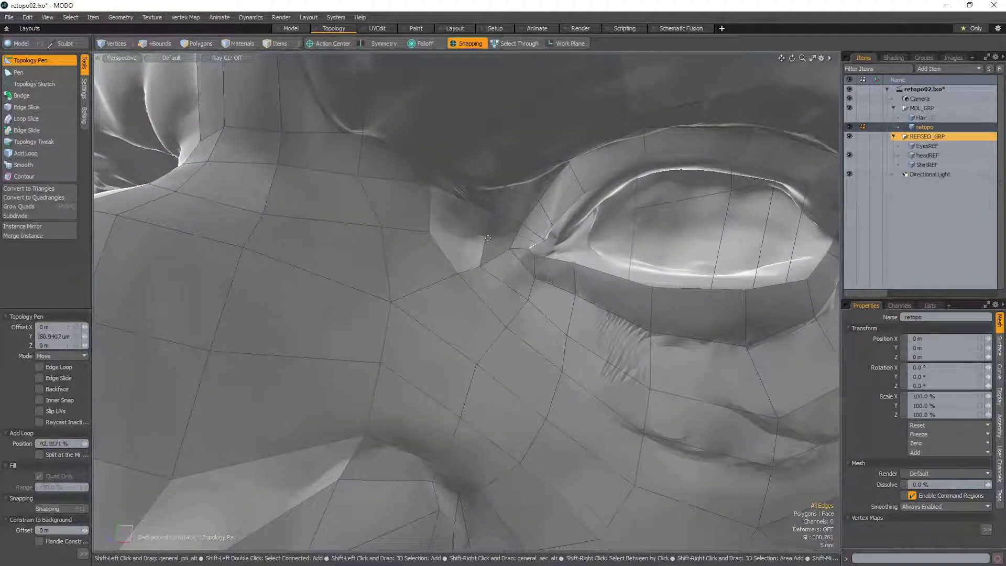
pyautogui.moveTo(471, 215); pyautogui.dragTo(486, 249)
pyautogui.scroll(4, 505, 243)
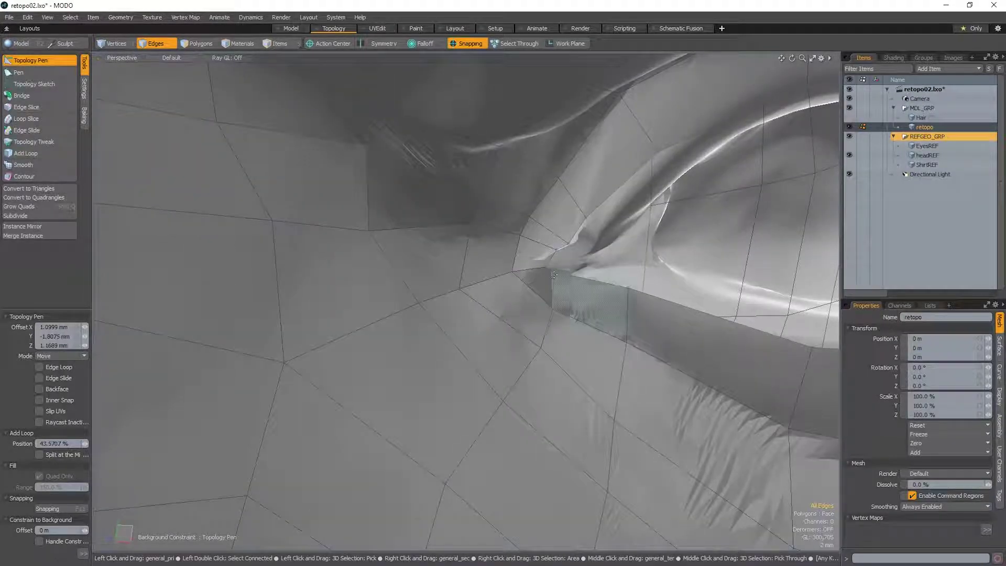
pyautogui.moveTo(556, 278)
pyautogui.mouseDown()
pyautogui.moveTo(634, 293)
pyautogui.moveTo(583, 315)
pyautogui.moveTo(533, 284)
pyautogui.moveTo(584, 273)
pyautogui.moveTo(556, 276)
pyautogui.moveTo(584, 297)
pyautogui.moveTo(536, 273)
pyautogui.mouseUp()
pyautogui.scroll(-3, 576, 304)
pyautogui.scroll(2, 582, 304)
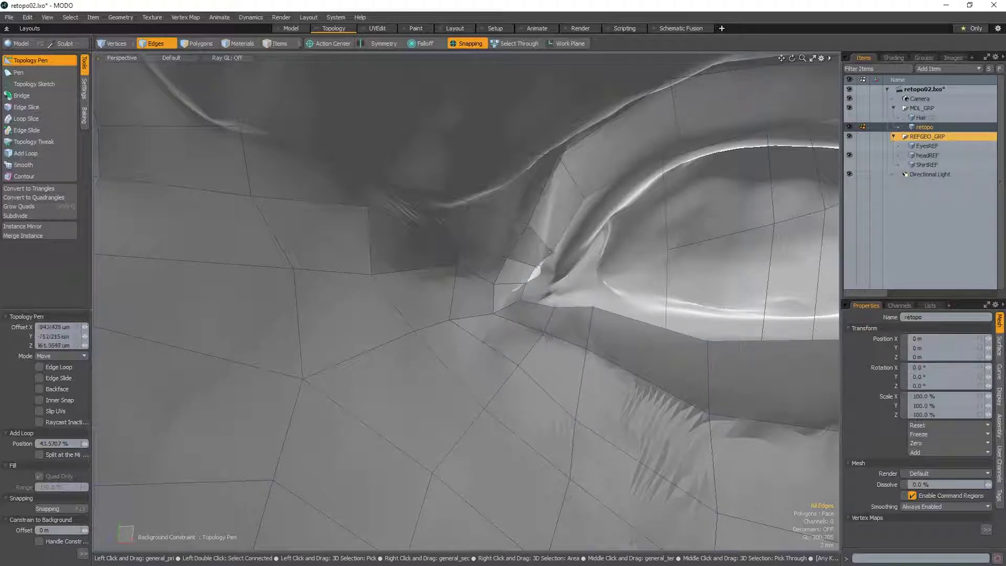
# - Examine the quads around the inner eye corner and nose bridge from several angles
pyautogui.scroll(-5, 535, 267)
pyautogui.scroll(5, 534, 270)
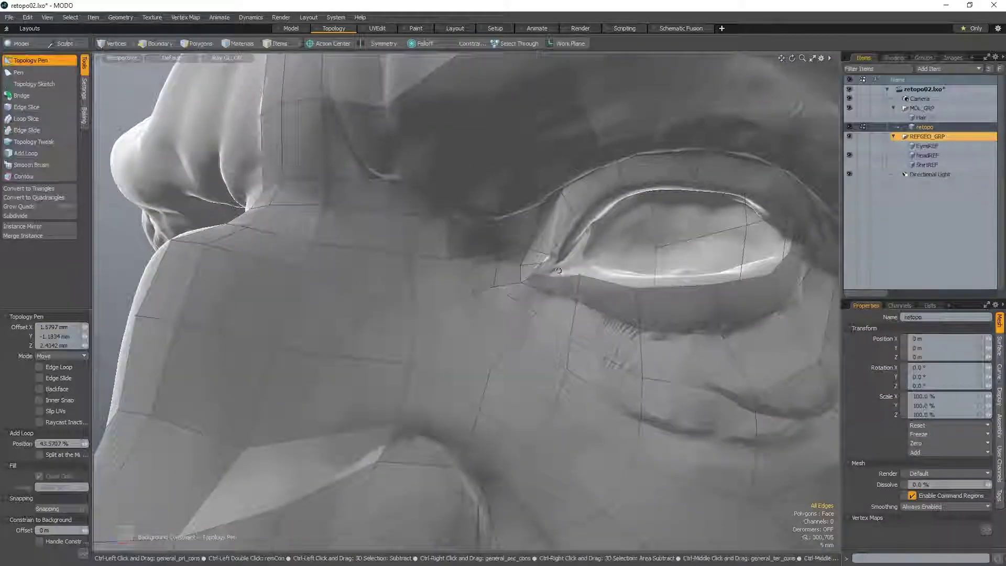
pyautogui.scroll(-5, 478, 253)
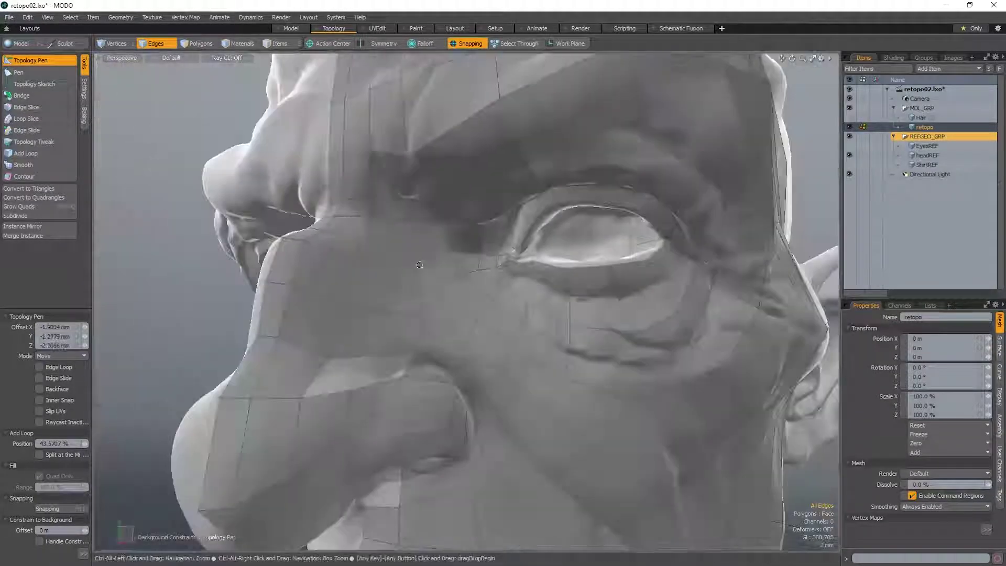
pyautogui.keyDown('alt'); pyautogui.moveTo(478, 253); pyautogui.dragTo(503, 286); pyautogui.keyUp('alt')
pyautogui.scroll(5, 537, 304)
pyautogui.scroll(-5, 537, 304)
pyautogui.scroll(5, 566, 293)
pyautogui.scroll(-2, 503, 286)
pyautogui.scroll(5, 506, 278)
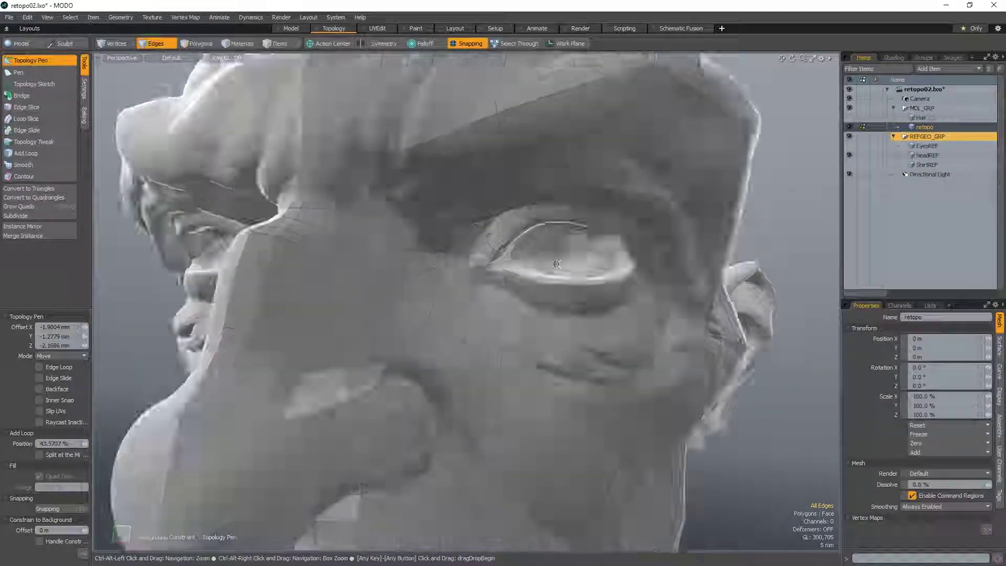
# - Adjust vertices of the rows below the lower eyelid to even out the quads toward the outer eye corner
pyautogui.scroll(2, 524, 272)
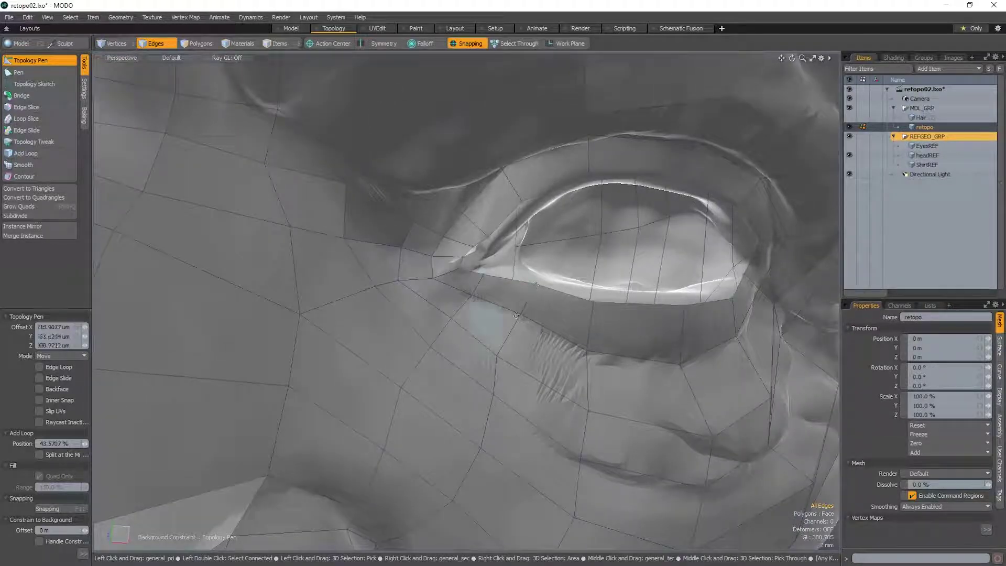
pyautogui.scroll(-2, 501, 352)
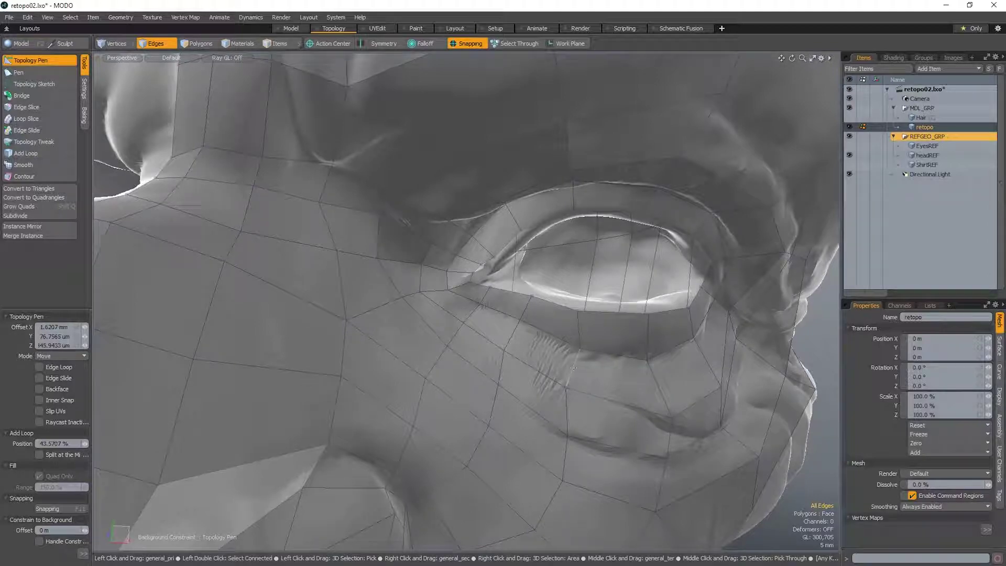
pyautogui.keyDown('alt'); pyautogui.moveTo(587, 367); pyautogui.dragTo(621, 378); pyautogui.keyUp('alt')
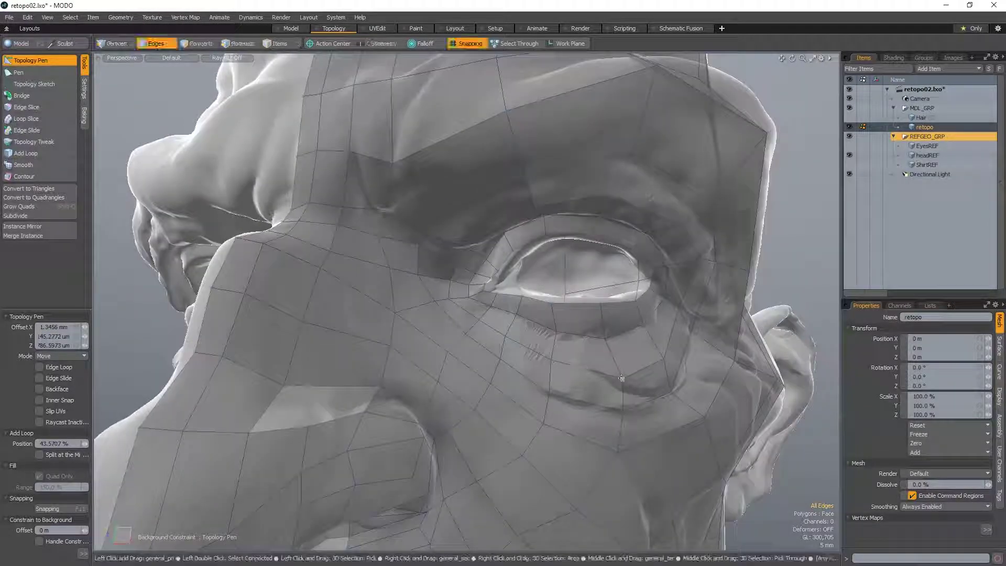
pyautogui.keyDown('alt'); pyautogui.moveTo(608, 335); pyautogui.dragTo(654, 314); pyautogui.keyUp('alt')
pyautogui.scroll(3, 608, 361)
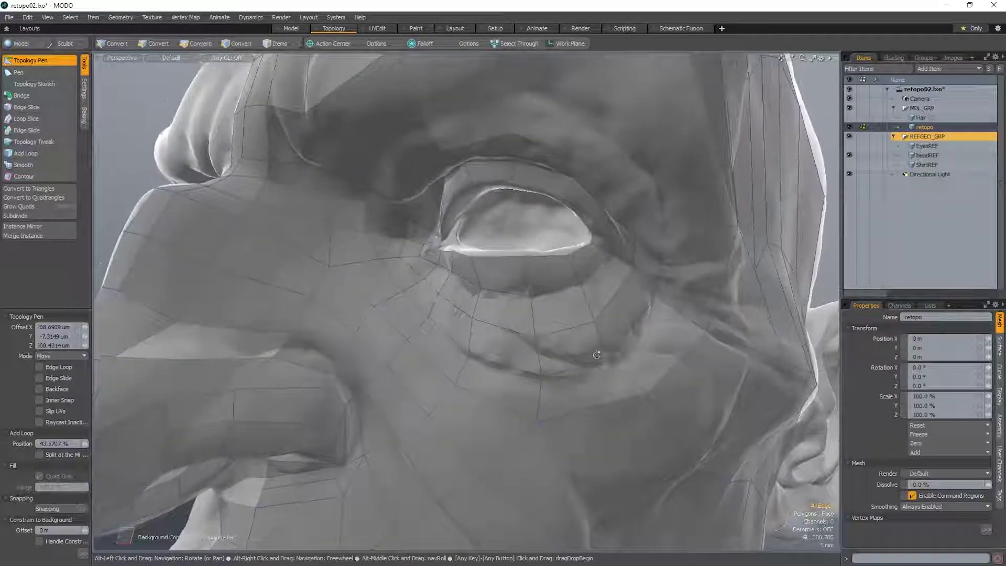
pyautogui.scroll(-3, 610, 362)
pyautogui.keyDown('alt'); pyautogui.moveTo(602, 361); pyautogui.dragTo(581, 341); pyautogui.keyUp('alt')
pyautogui.scroll(3, 581, 353)
pyautogui.scroll(2, 582, 341)
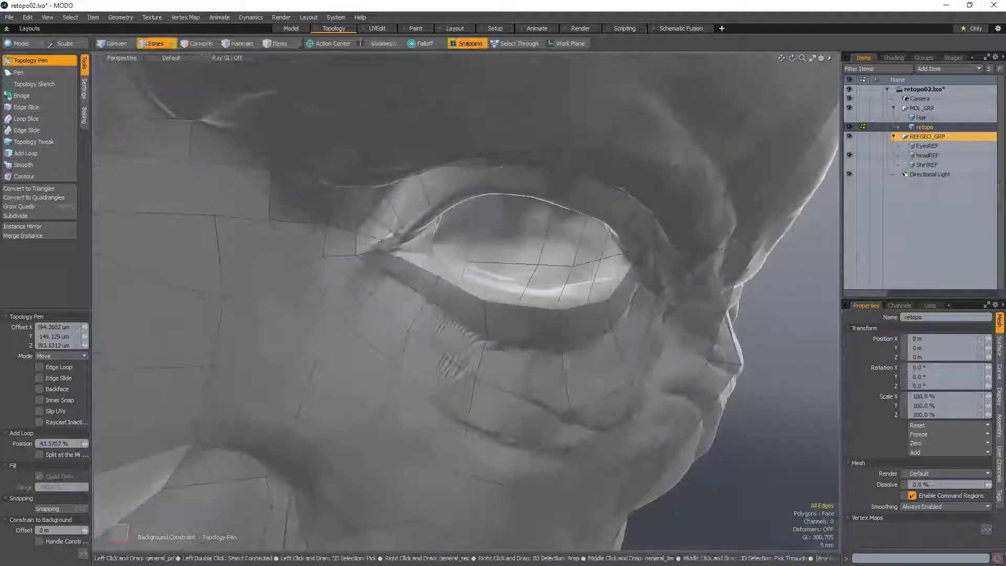
# - Extend a row of quads inward along the rim of the lower eyelid, following the sculpted eye opening
pyautogui.moveTo(493, 304)
pyautogui.keyDown('alt'); pyautogui.mouseDown()
pyautogui.moveTo(525, 325)
pyautogui.moveTo(499, 336)
pyautogui.moveTo(519, 299)
pyautogui.moveTo(485, 318)
pyautogui.mouseUp(); pyautogui.keyUp('alt')
pyautogui.scroll(3, 526, 325)
pyautogui.keyDown('alt'); pyautogui.moveTo(309, 309); pyautogui.dragTo(359, 298); pyautogui.keyUp('alt')
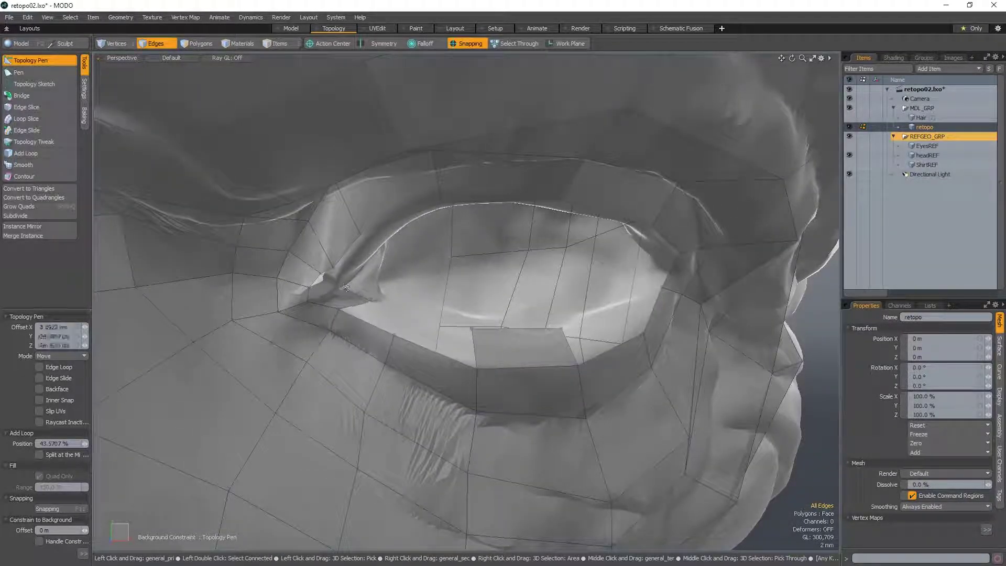
pyautogui.keyDown('alt'); pyautogui.moveTo(346, 287); pyautogui.dragTo(361, 329); pyautogui.keyUp('alt')
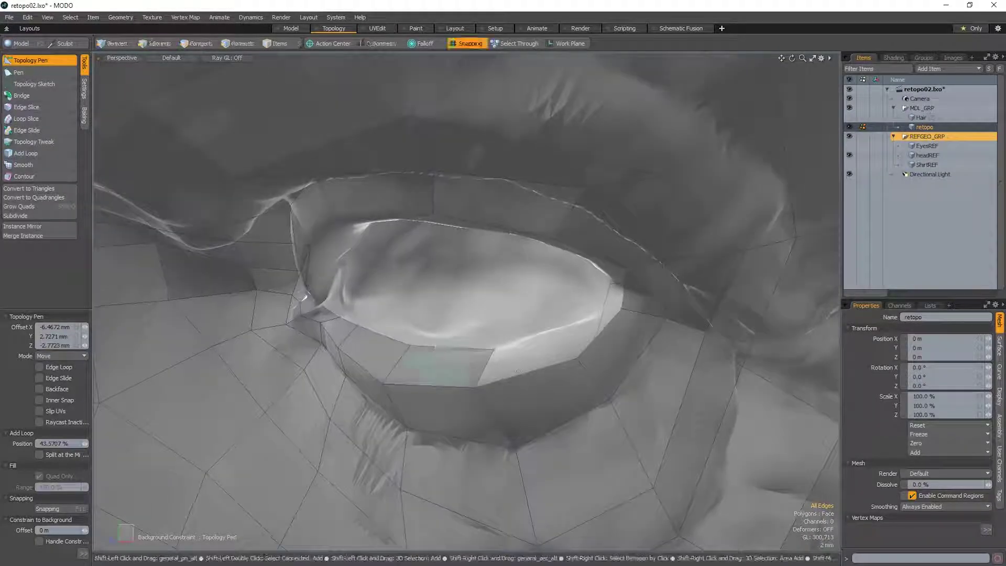
pyautogui.keyDown('shift'); pyautogui.moveTo(528, 372); pyautogui.dragTo(503, 336); pyautogui.keyUp('shift')
pyautogui.keyDown('shift'); pyautogui.moveTo(465, 377); pyautogui.dragTo(516, 288); pyautogui.keyUp('shift')
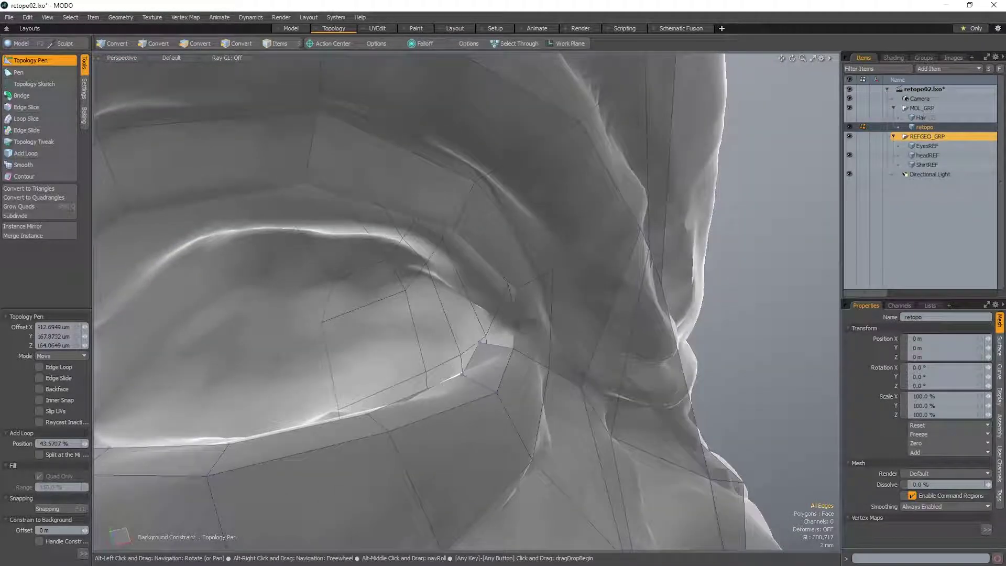
# - Continue the inner rim quads around the outer eye corner and along the underside of the upper eyelid
pyautogui.moveTo(496, 350)
pyautogui.keyDown('shift'); pyautogui.mouseDown()
pyautogui.moveTo(506, 289)
pyautogui.moveTo(493, 361)
pyautogui.mouseUp(); pyautogui.keyUp('shift')
pyautogui.keyDown('alt'); pyautogui.moveTo(537, 336); pyautogui.dragTo(539, 315); pyautogui.keyUp('alt')
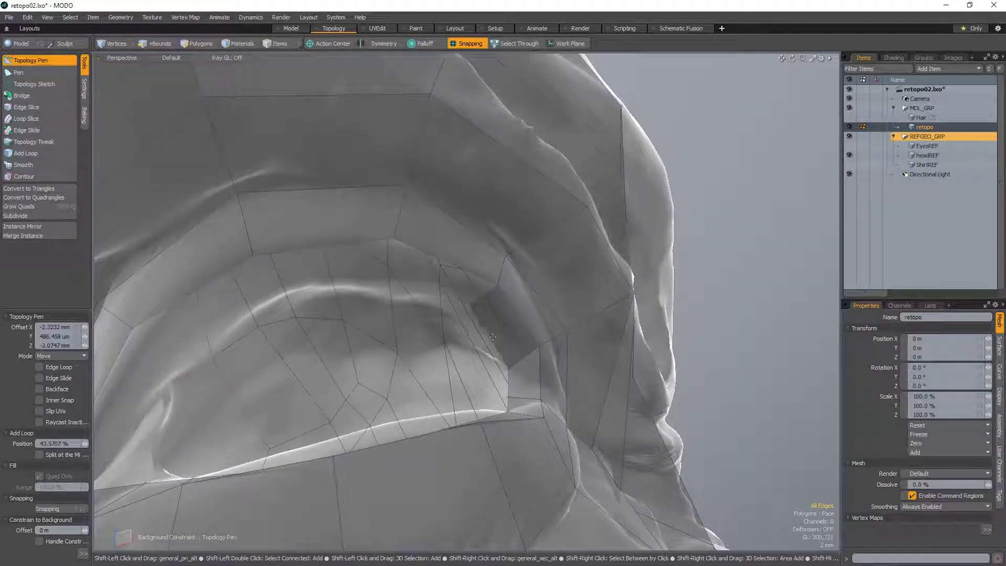
pyautogui.keyDown('alt'); pyautogui.moveTo(493, 337); pyautogui.dragTo(481, 294); pyautogui.keyUp('alt')
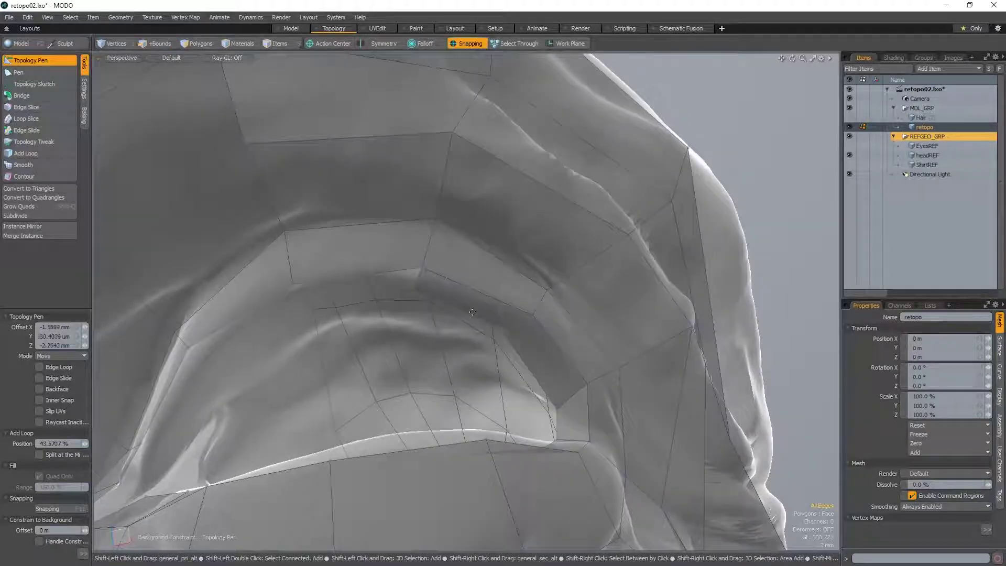
pyautogui.keyDown('alt'); pyautogui.keyDown('shift'); pyautogui.moveTo(417, 306); pyautogui.dragTo(330, 417); pyautogui.keyUp('shift'); pyautogui.keyUp('alt')
pyautogui.keyDown('alt'); pyautogui.moveTo(330, 417); pyautogui.dragTo(393, 394); pyautogui.keyUp('alt')
pyautogui.keyDown('alt'); pyautogui.moveTo(394, 394); pyautogui.dragTo(443, 434); pyautogui.keyUp('alt')
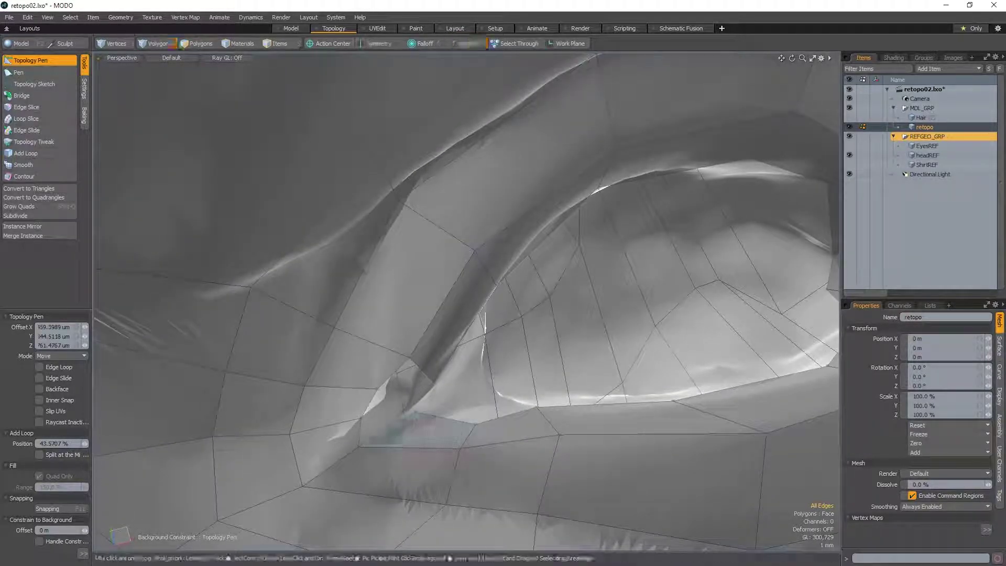
# - Close the inner rim row at the inner eye corner with small quads and adjust their vertices
pyautogui.moveTo(419, 414); pyautogui.dragTo(377, 419)
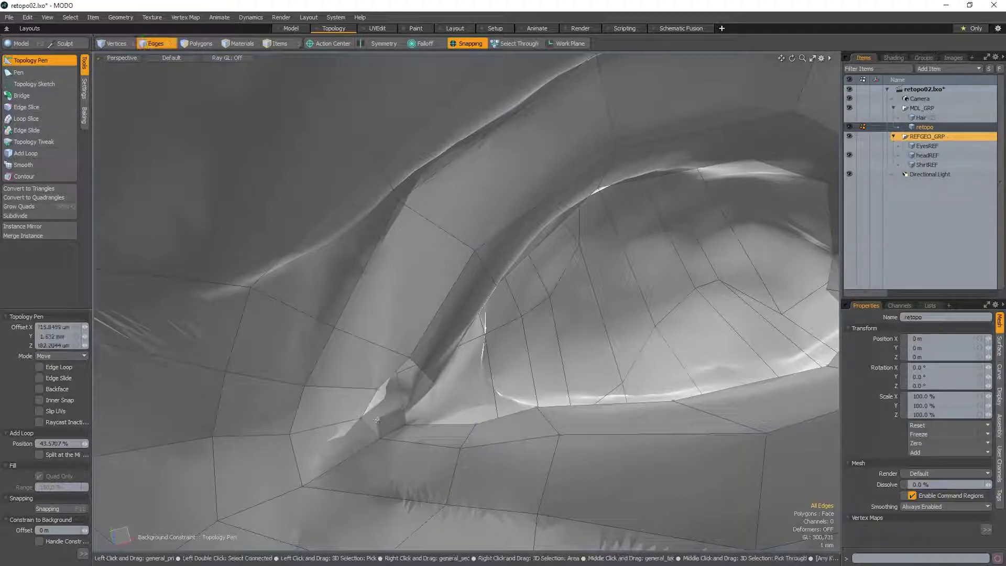
pyautogui.keyDown('shift'); pyautogui.click(395, 398); pyautogui.keyUp('shift')
pyautogui.hotkey('ctrl', 'z')
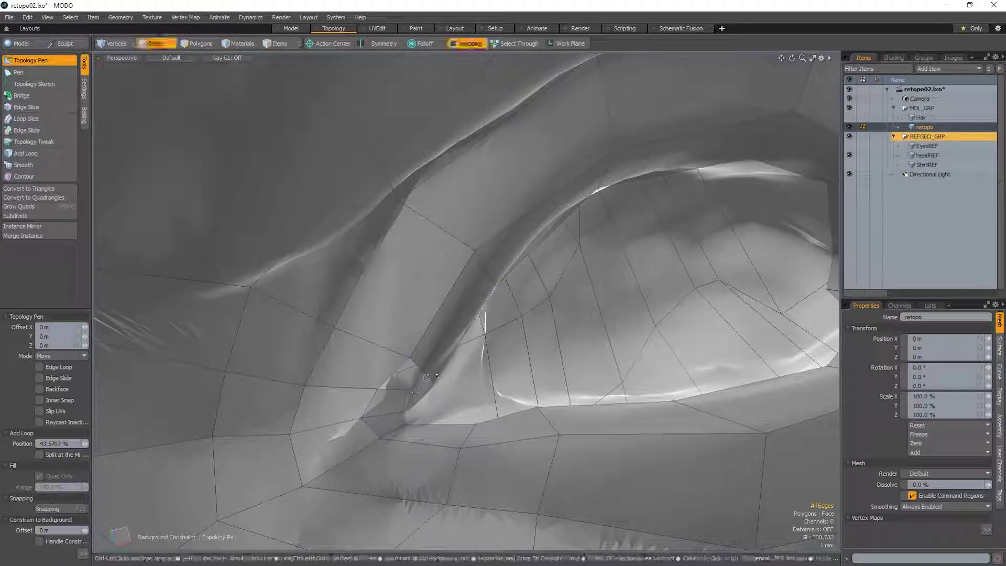
pyautogui.moveTo(414, 392); pyautogui.dragTo(416, 368, button='middle')
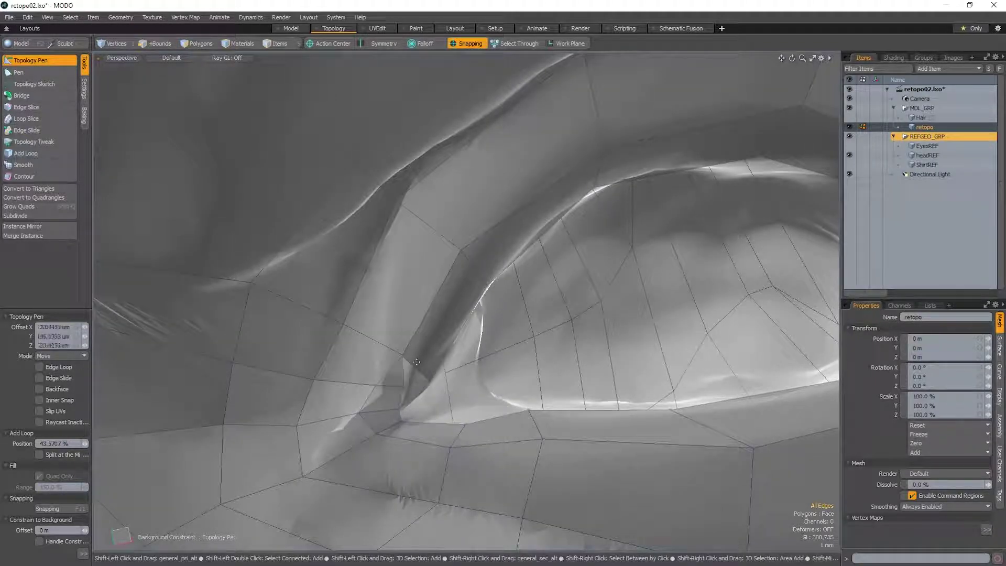
pyautogui.moveTo(404, 383); pyautogui.dragTo(374, 371, button='middle')
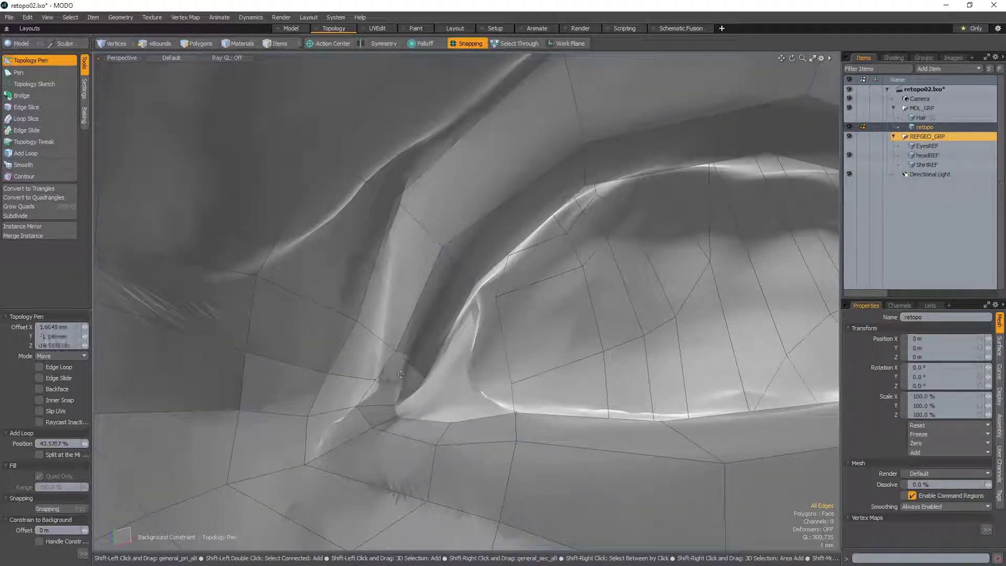
pyautogui.moveTo(396, 351); pyautogui.dragTo(463, 364)
# - Examine the eyelid rim row and the surrounding socket mesh from several angles
pyautogui.scroll(-4, 420, 373)
pyautogui.scroll(3, 424, 353)
pyautogui.scroll(-3, 444, 343)
pyautogui.keyDown('alt'); pyautogui.moveTo(401, 288); pyautogui.dragTo(621, 266); pyautogui.keyUp('alt')
pyautogui.scroll(-4, 439, 299)
pyautogui.scroll(2, 441, 286)
pyautogui.keyDown('alt'); pyautogui.moveTo(532, 257); pyautogui.dragTo(518, 320); pyautogui.keyUp('alt')
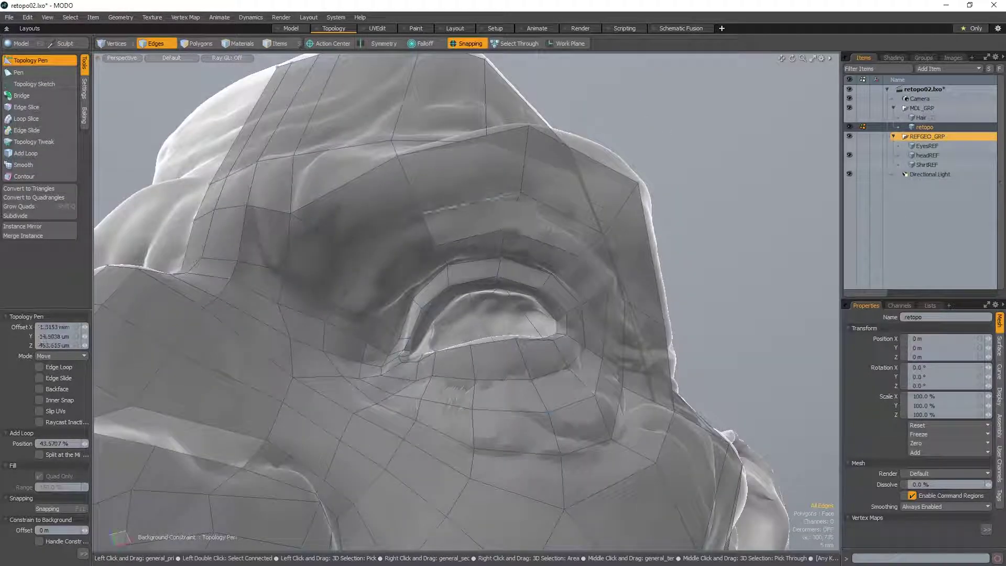
pyautogui.keyDown('alt'); pyautogui.moveTo(516, 193); pyautogui.dragTo(485, 272); pyautogui.keyUp('alt')
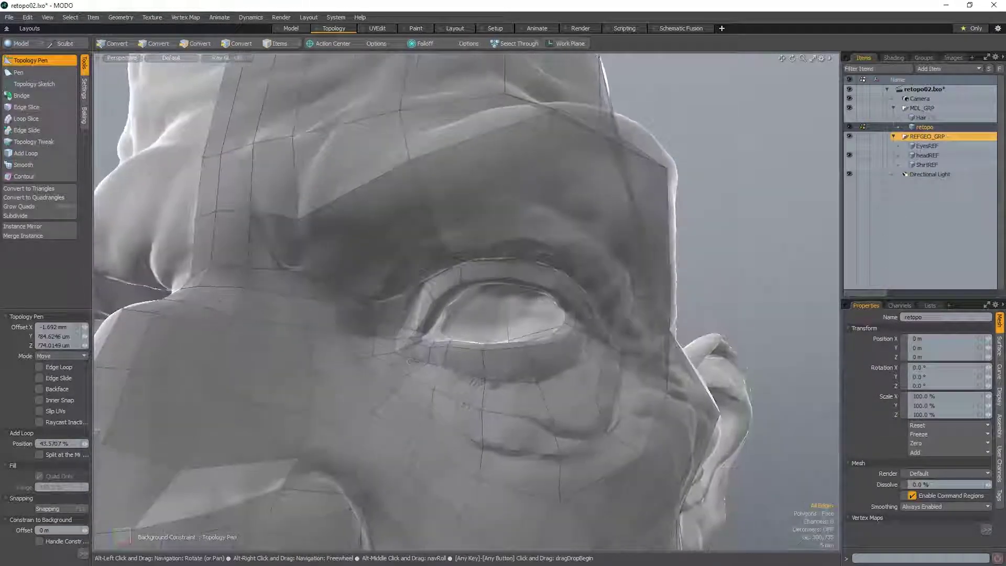
pyautogui.scroll(3, 371, 327)
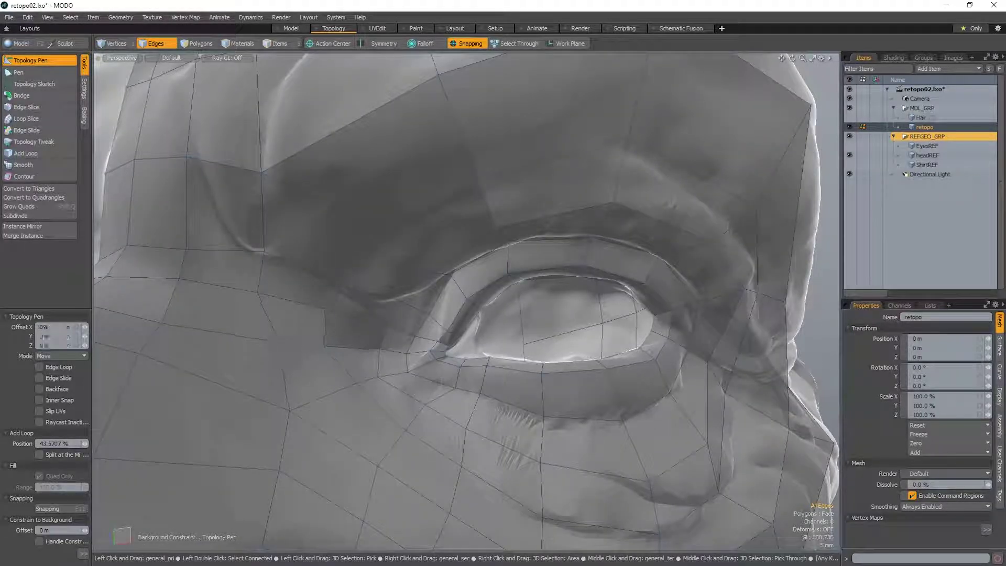
# - Adjust the vertices between the inner eye socket and the nose bridge to even out the quads
pyautogui.keyDown('ctrl'); pyautogui.keyDown('alt'); pyautogui.moveTo(319, 343); pyautogui.dragTo(386, 367); pyautogui.keyUp('alt'); pyautogui.keyUp('ctrl')
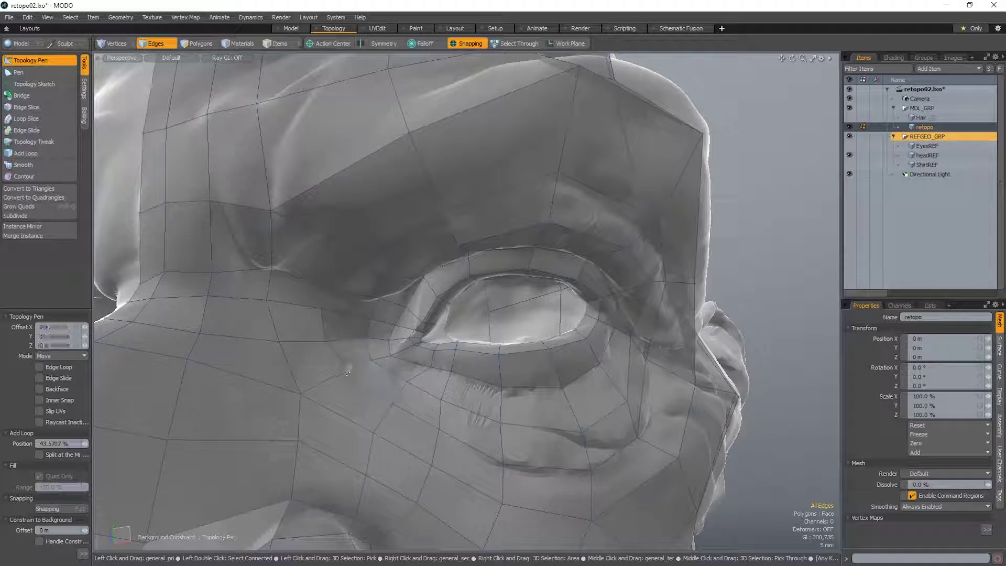
pyautogui.keyDown('ctrl'); pyautogui.keyDown('alt'); pyautogui.moveTo(341, 308); pyautogui.dragTo(295, 316); pyautogui.keyUp('alt'); pyautogui.keyUp('ctrl')
pyautogui.click(328, 289)
pyautogui.moveTo(371, 321); pyautogui.dragTo(408, 406)
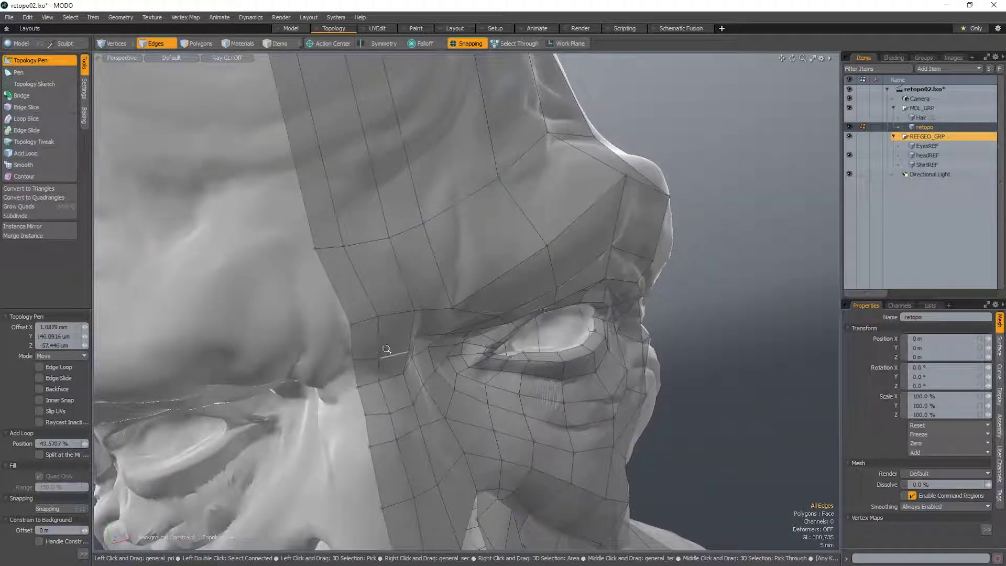
pyautogui.keyDown('ctrl'); pyautogui.keyDown('alt'); pyautogui.moveTo(386, 349); pyautogui.dragTo(381, 411); pyautogui.keyUp('alt'); pyautogui.keyUp('ctrl')
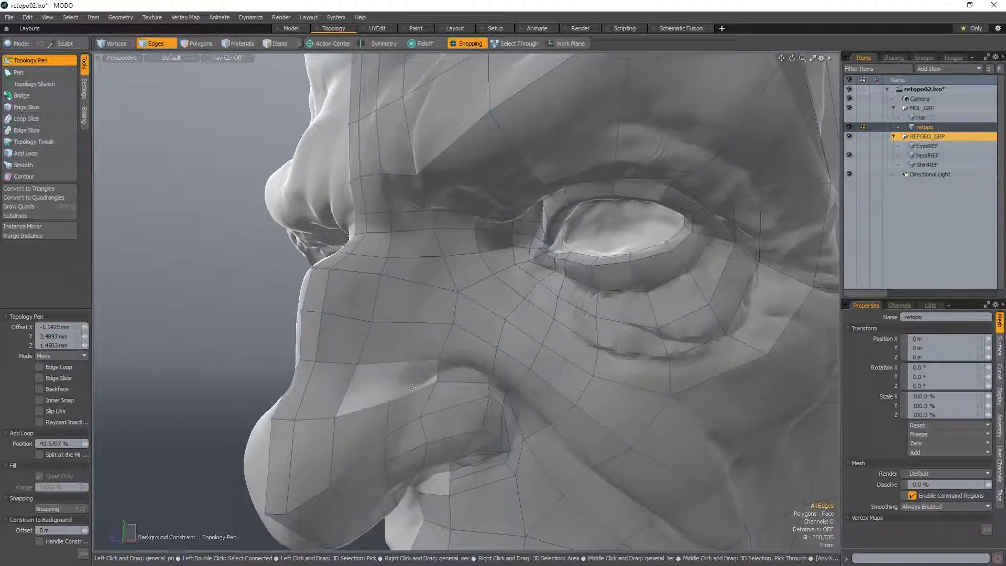
# - Adjust the vertices on the side of the nose and add an edge loop running up toward the forehead
pyautogui.keyDown('ctrl'); pyautogui.keyDown('alt'); pyautogui.moveTo(411, 387); pyautogui.dragTo(441, 363); pyautogui.keyUp('alt'); pyautogui.keyUp('ctrl')
pyautogui.moveTo(479, 284); pyautogui.dragTo(475, 286)
pyautogui.keyDown('alt'); pyautogui.moveTo(487, 307); pyautogui.dragTo(517, 345); pyautogui.keyUp('alt')
pyautogui.moveTo(428, 310)
pyautogui.keyDown('ctrl'); pyautogui.keyDown('alt'); pyautogui.mouseDown()
pyautogui.moveTo(437, 323)
pyautogui.moveTo(408, 314)
pyautogui.moveTo(435, 321)
pyautogui.mouseUp(); pyautogui.keyUp('alt'); pyautogui.keyUp('ctrl')
pyautogui.keyDown('shift'); pyautogui.middleClick(438, 318); pyautogui.keyUp('shift')
pyautogui.moveTo(435, 387)
pyautogui.keyDown('shift'); pyautogui.mouseDown()
pyautogui.moveTo(433, 402)
pyautogui.moveTo(405, 387)
pyautogui.moveTo(418, 380)
pyautogui.mouseUp(); pyautogui.keyUp('shift')
pyautogui.moveTo(418, 379)
pyautogui.keyDown('ctrl'); pyautogui.keyDown('alt'); pyautogui.mouseDown()
pyautogui.moveTo(438, 364)
pyautogui.moveTo(414, 370)
pyautogui.mouseUp(); pyautogui.keyUp('alt'); pyautogui.keyUp('ctrl')
pyautogui.keyDown('ctrl'); pyautogui.keyDown('alt'); pyautogui.moveTo(414, 370); pyautogui.dragTo(396, 362); pyautogui.keyUp('alt'); pyautogui.keyUp('ctrl')
# - Drop the active tool and reactivate the Topology Pen for the forehead and side of the head
pyautogui.press('space')
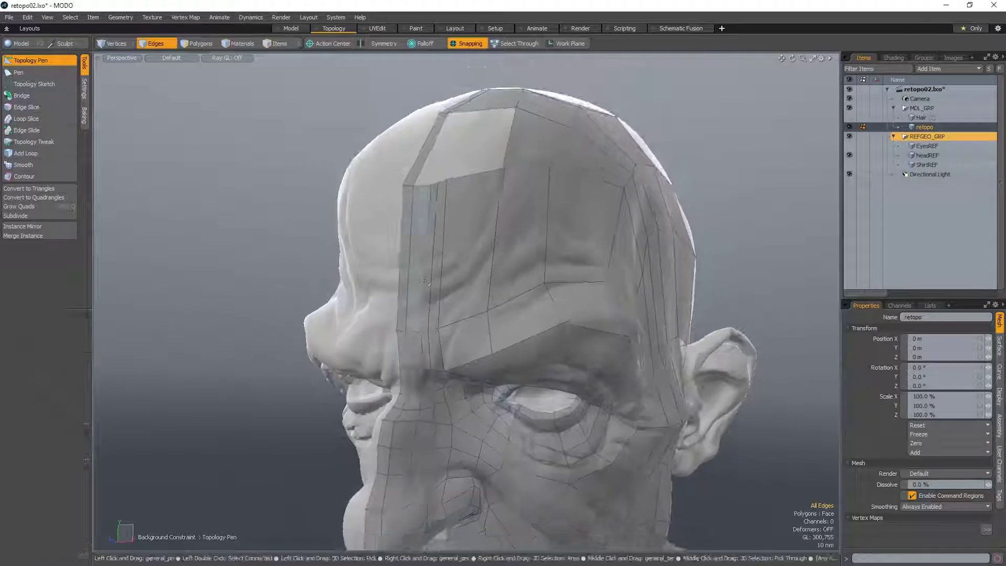
pyautogui.keyDown('alt'); pyautogui.moveTo(483, 301); pyautogui.dragTo(474, 333); pyautogui.keyUp('alt')
pyautogui.hotkey('ctrl', '1')
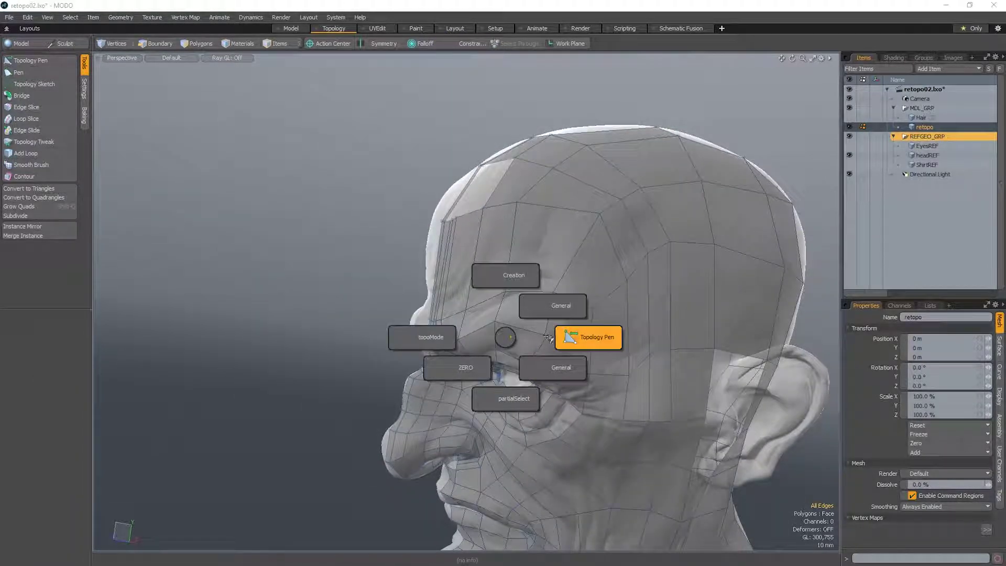
pyautogui.hotkey('ctrl', '2')
pyautogui.hotkey('ctrl', '3')
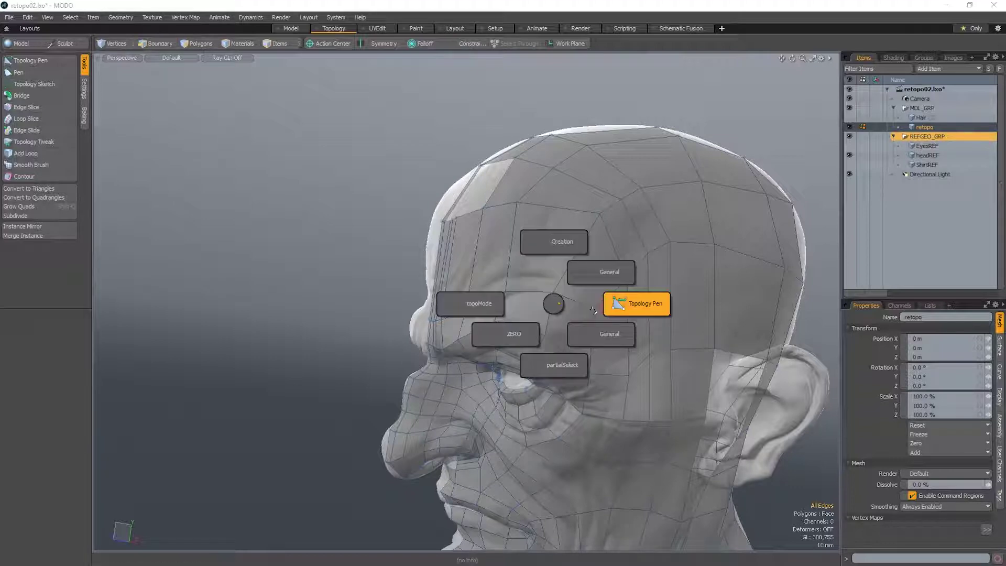
pyautogui.click(621, 299)
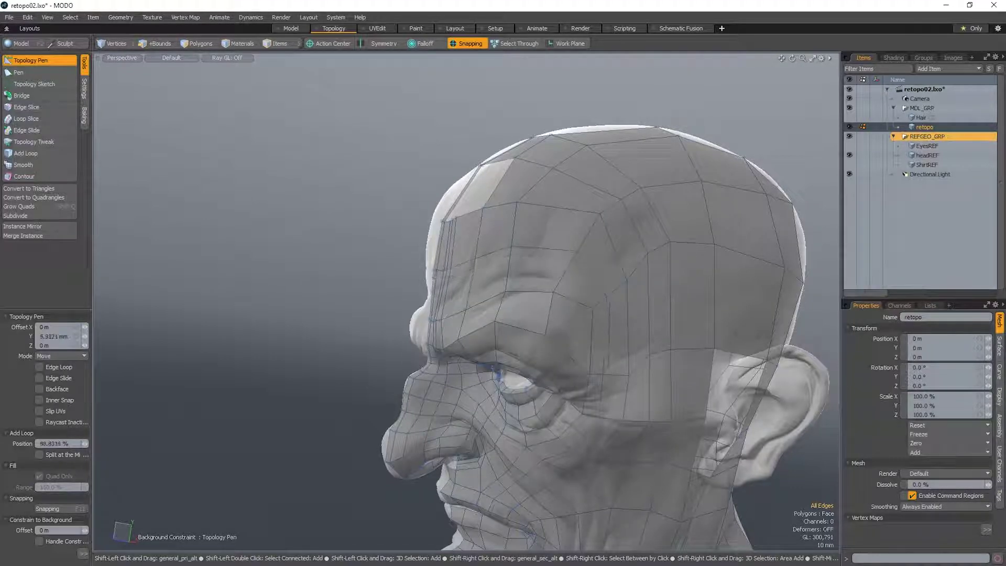
# - Drop the Topology Pen and remove the extra vertical edges running up the forehead above the brow row
pyautogui.keyDown('alt'); pyautogui.moveTo(403, 267); pyautogui.dragTo(628, 293); pyautogui.keyUp('alt')
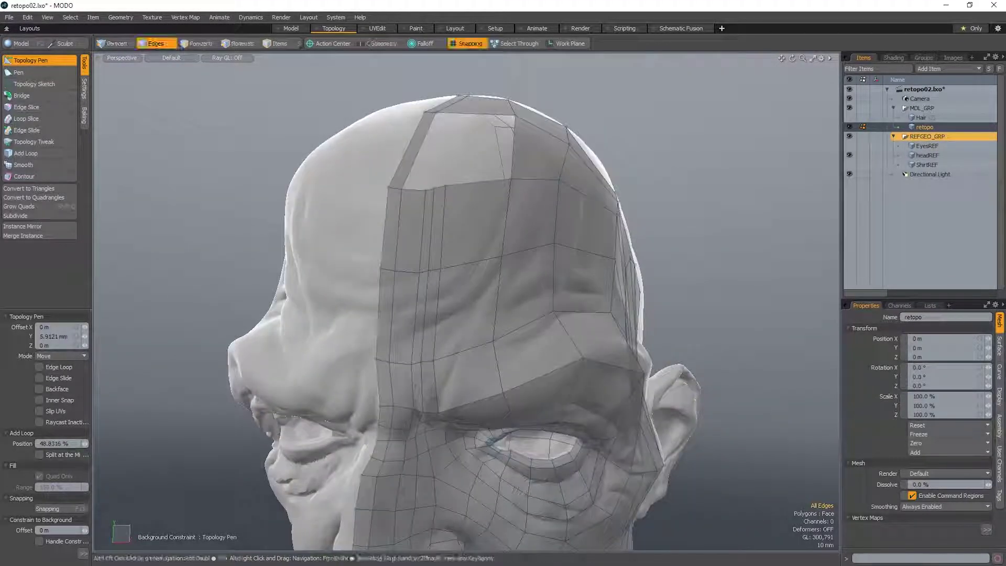
pyautogui.press('space')
pyautogui.press('space')
pyautogui.press('space')
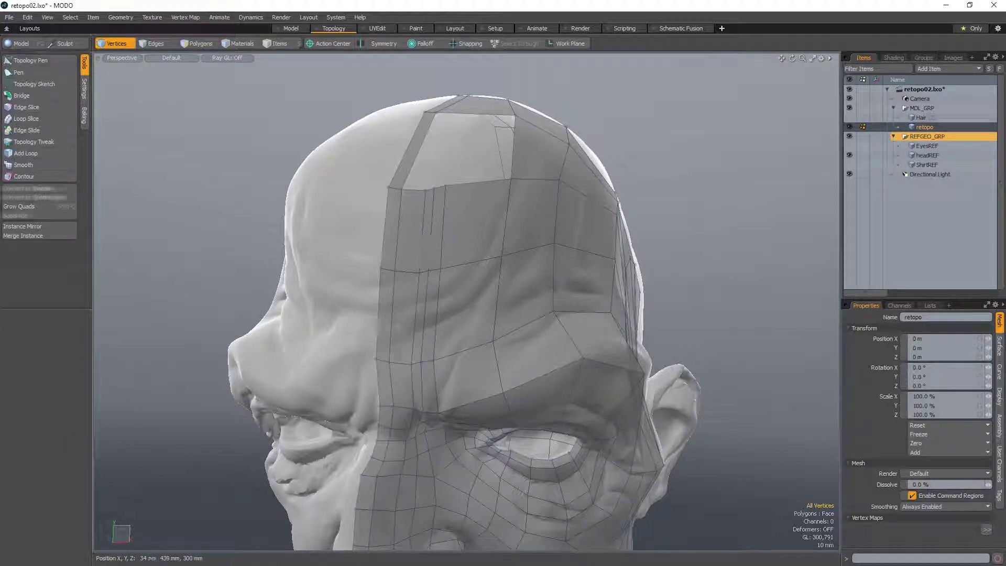
pyautogui.press('space')
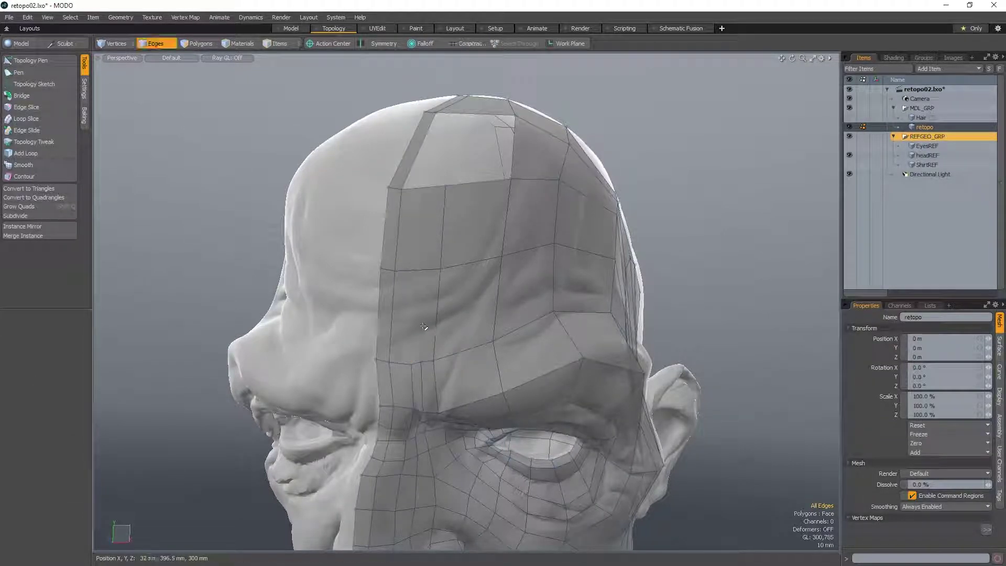
# - Reactivate the Topology Pen and adjust the vertices where the nose bridge edges meet the lower forehead row
pyautogui.keyDown('alt'); pyautogui.moveTo(422, 321); pyautogui.dragTo(502, 402); pyautogui.keyUp('alt')
pyautogui.hotkey('ctrl', '3')
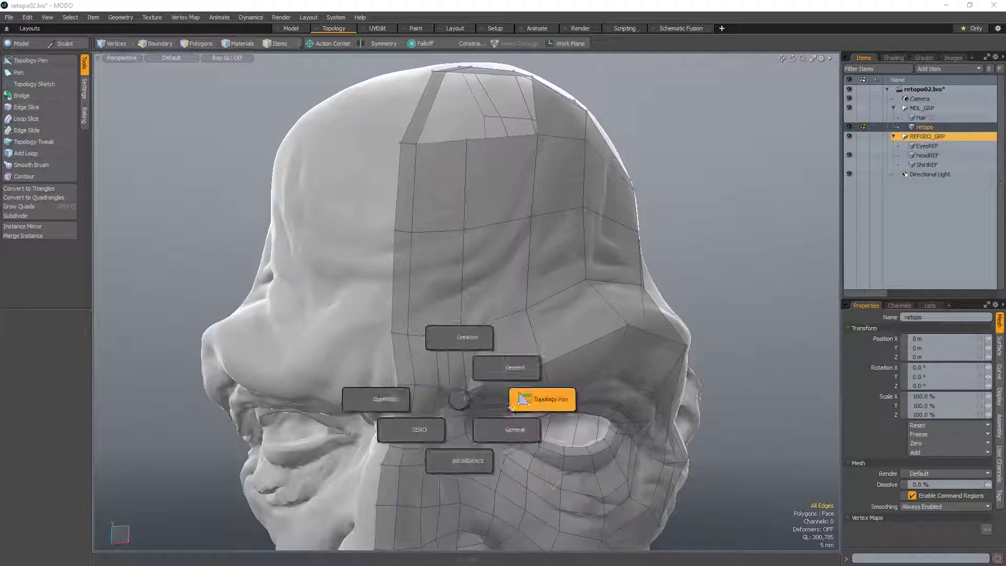
pyautogui.click(541, 400)
pyautogui.scroll(3, 441, 392)
pyautogui.keyDown('alt'); pyautogui.moveTo(445, 385); pyautogui.dragTo(424, 388); pyautogui.keyUp('alt')
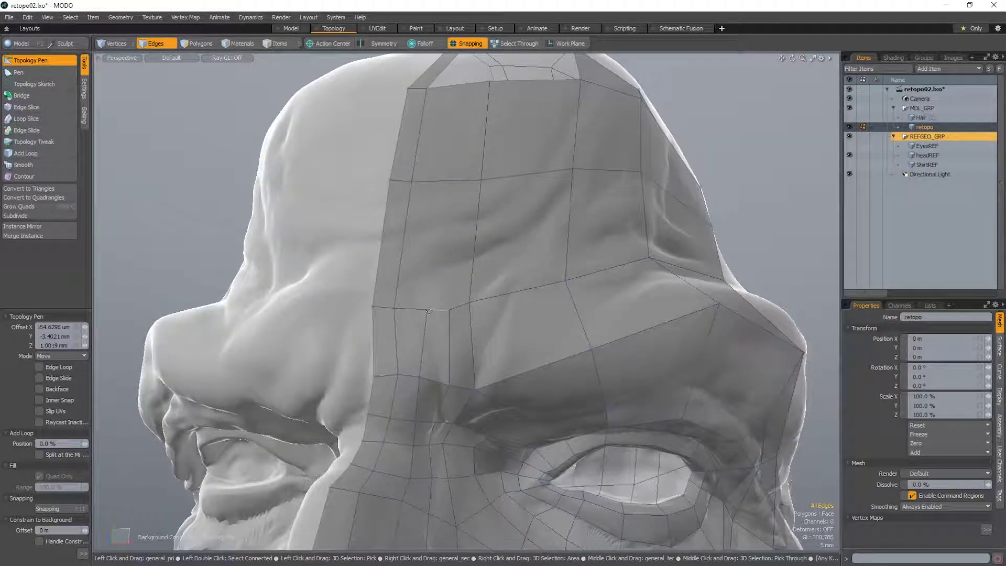
pyautogui.keyDown('alt'); pyautogui.keyDown('shift'); pyautogui.moveTo(425, 367); pyautogui.dragTo(420, 400); pyautogui.keyUp('shift'); pyautogui.keyUp('alt')
pyautogui.scroll(-2, 422, 399)
# - Try an Edge Slice with Multi Slice on from the lower forehead row up into the polygon above it
pyautogui.press('c')
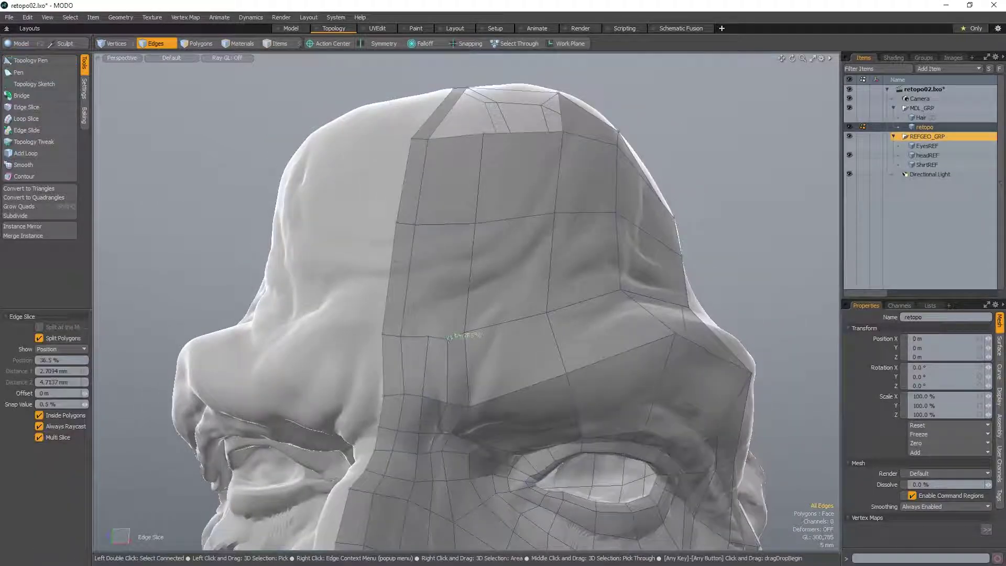
pyautogui.click(448, 338)
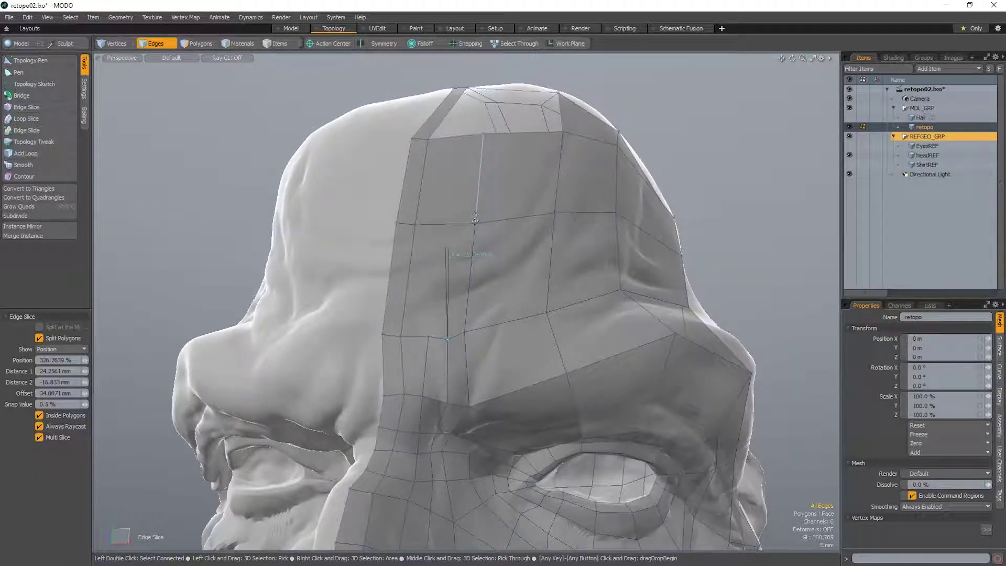
pyautogui.scroll(3, 448, 293)
pyautogui.keyDown('alt'); pyautogui.moveTo(447, 294); pyautogui.dragTo(393, 309); pyautogui.keyUp('alt')
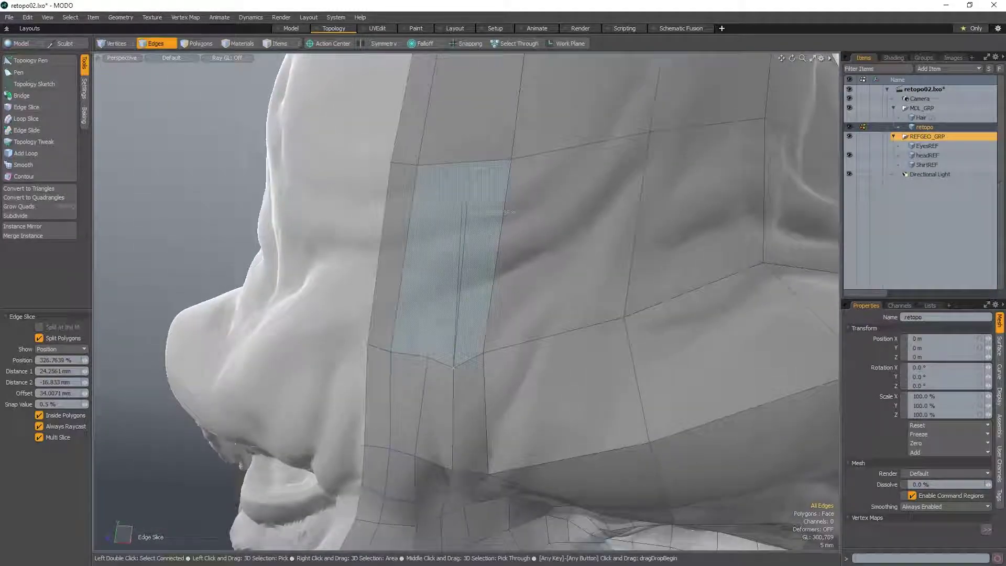
pyautogui.scroll(-3, 450, 278)
pyautogui.hotkey('ctrl', 'z')
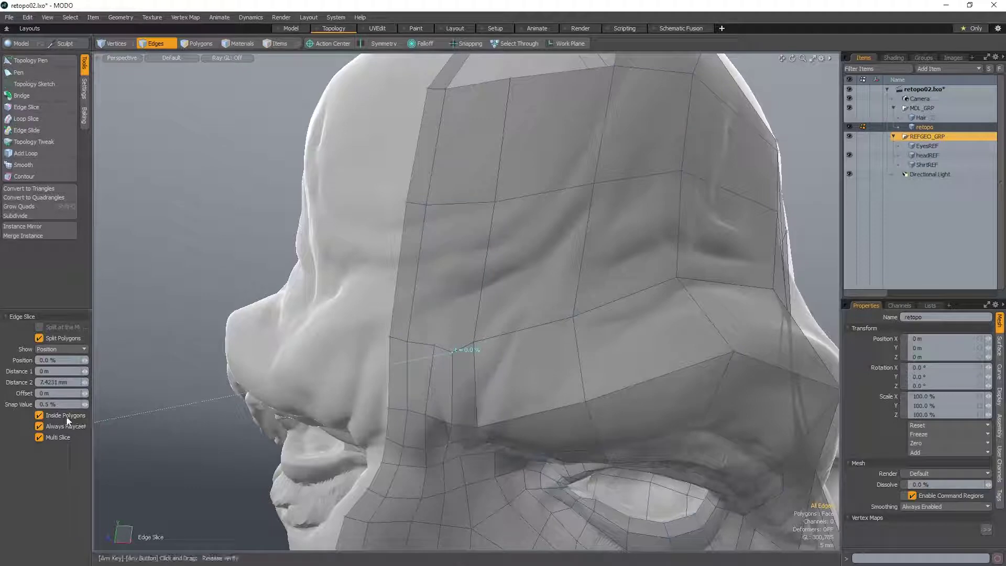
# - Turn off Multi Slice and slice an edge from the lower forehead row upward, turning across to the centre line and connecting to the upper row
pyautogui.click(62, 436)
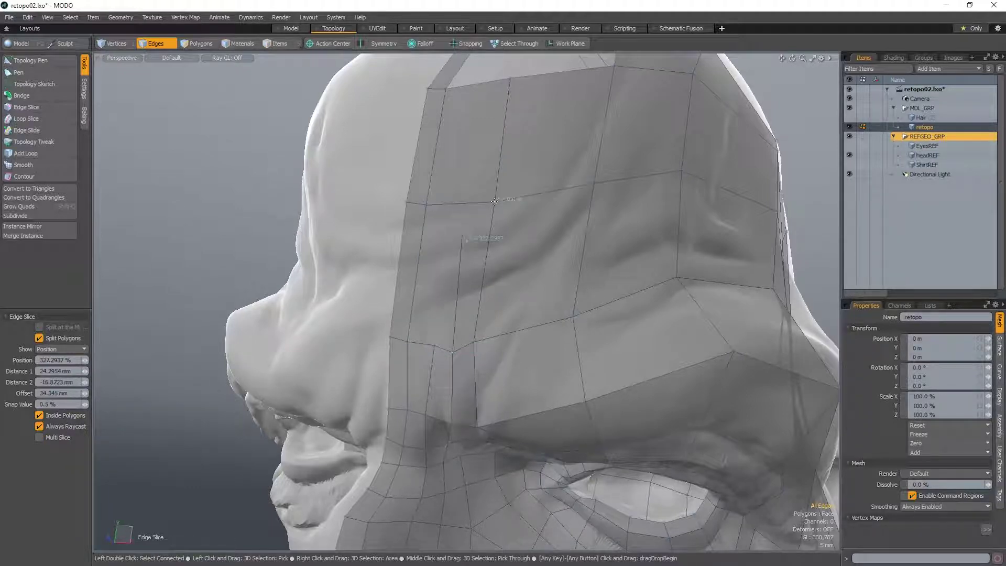
pyautogui.press('space')
pyautogui.press('c')
pyautogui.click(462, 235)
pyautogui.click(422, 235)
pyautogui.press('space')
# - Slice a second, inner edge parallel to the first, turning below its corner across to the centre line
pyautogui.press('c')
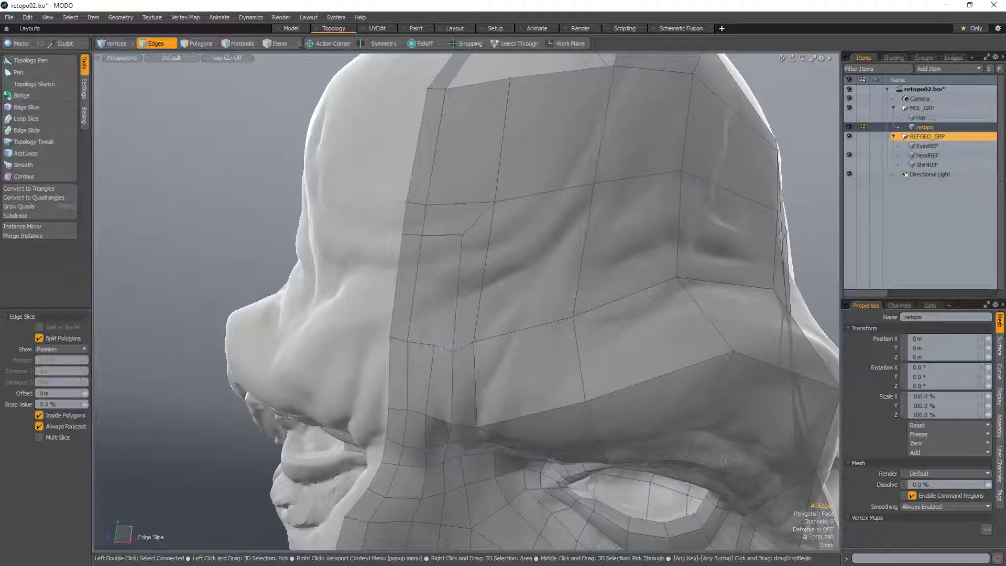
pyautogui.click(435, 344)
pyautogui.click(442, 256)
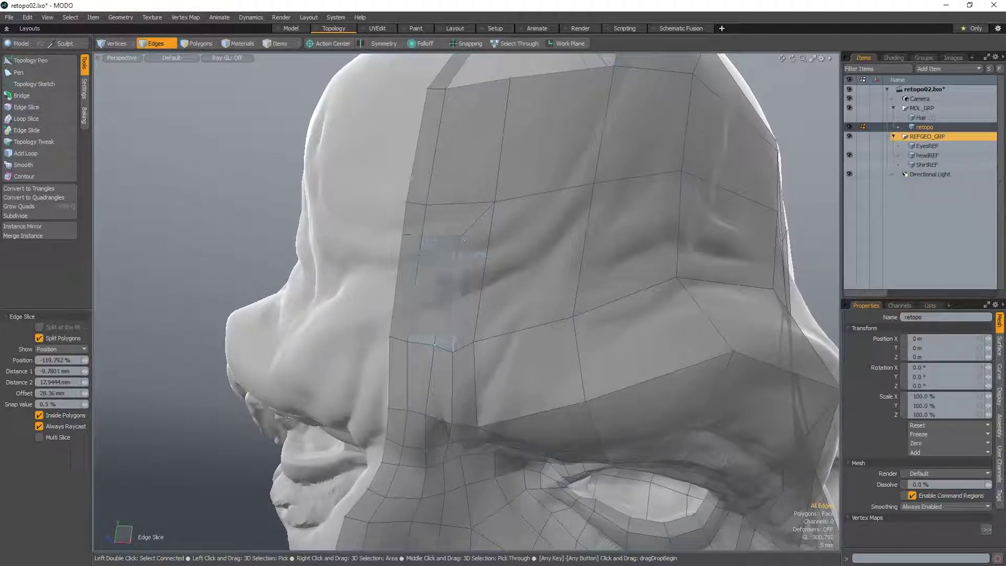
pyautogui.press('space')
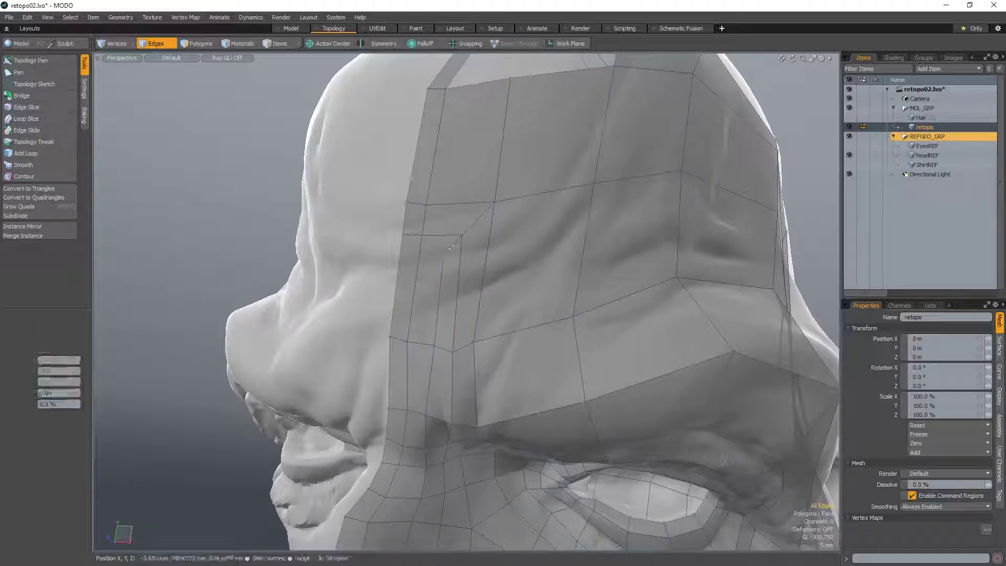
pyautogui.press('c')
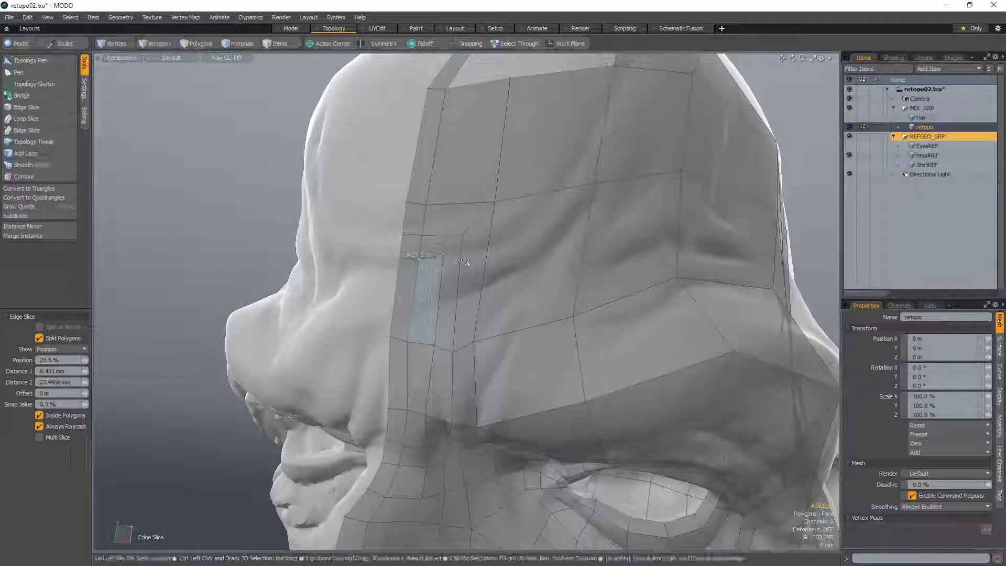
pyautogui.keyDown('alt'); pyautogui.moveTo(442, 257); pyautogui.dragTo(475, 267); pyautogui.keyUp('alt')
pyautogui.press('space')
# - Turn Multi Slice back on and try an Edge Slice across the side of the forehead above the brow
pyautogui.press('c')
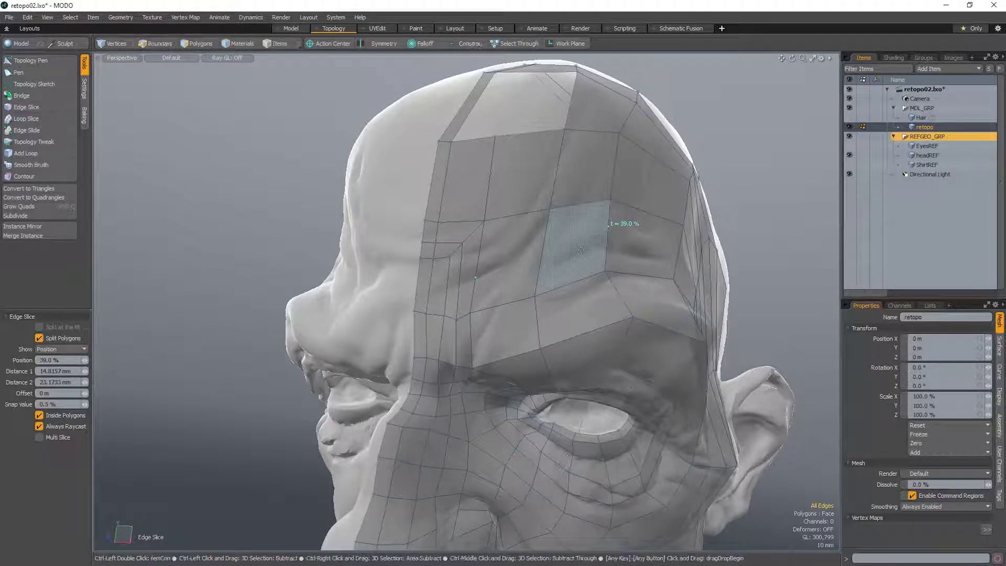
pyautogui.click(39, 437)
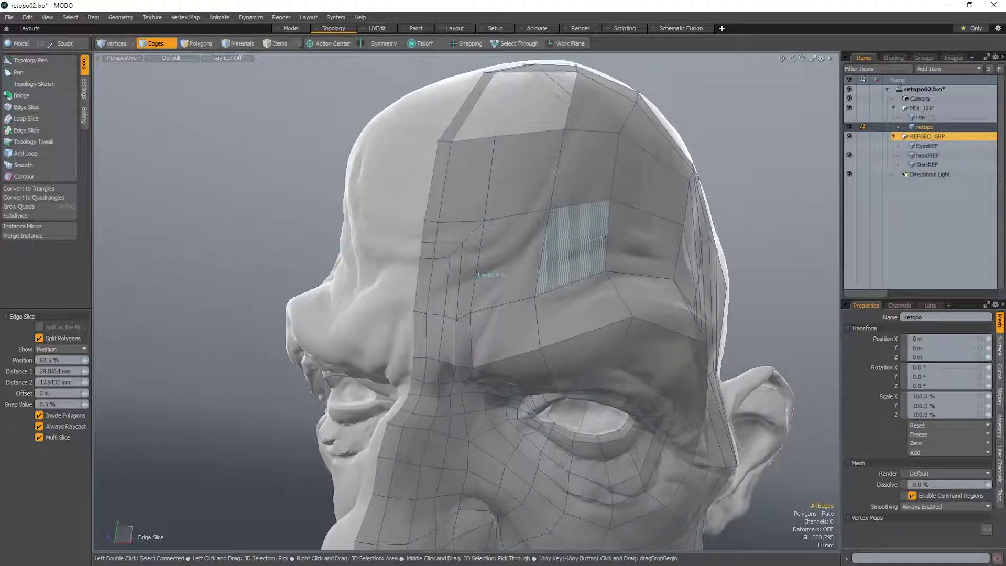
pyautogui.keyDown('alt'); pyautogui.moveTo(644, 239); pyautogui.dragTo(475, 312); pyautogui.keyUp('alt')
pyautogui.scroll(2, 475, 312)
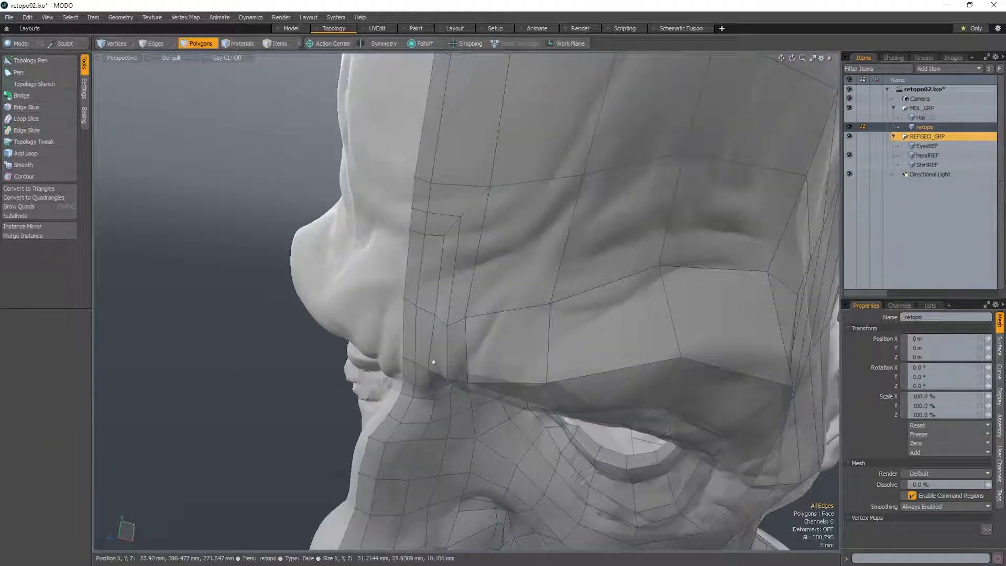
# - Switch to the Topology Pen and even out the lower forehead vertices beneath the new slices, toward the centre line
pyautogui.keyDown('alt'); pyautogui.moveTo(433, 362); pyautogui.dragTo(503, 341); pyautogui.keyUp('alt')
pyautogui.hotkey('shift', 't')
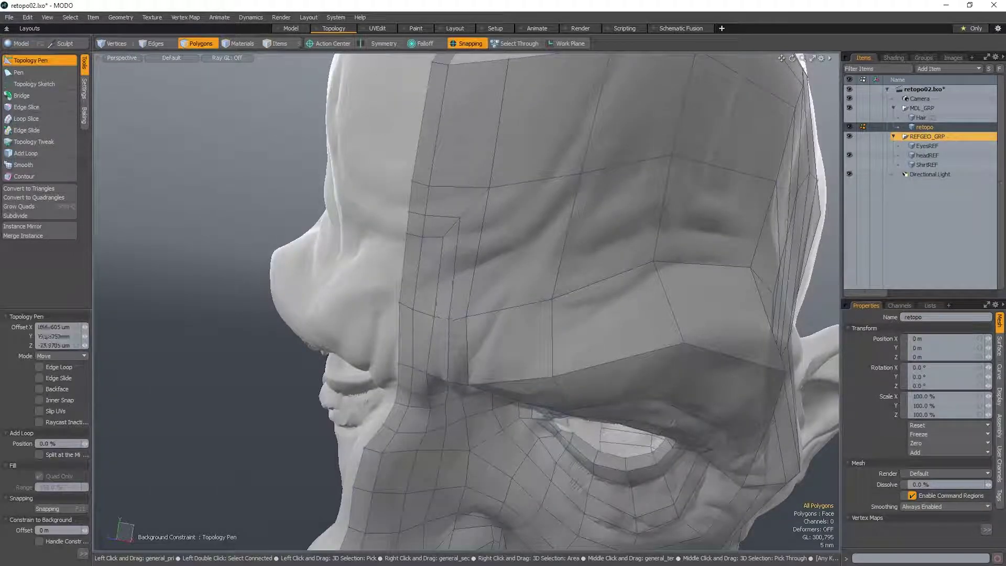
pyautogui.keyDown('alt'); pyautogui.moveTo(482, 317); pyautogui.dragTo(428, 307); pyautogui.keyUp('alt')
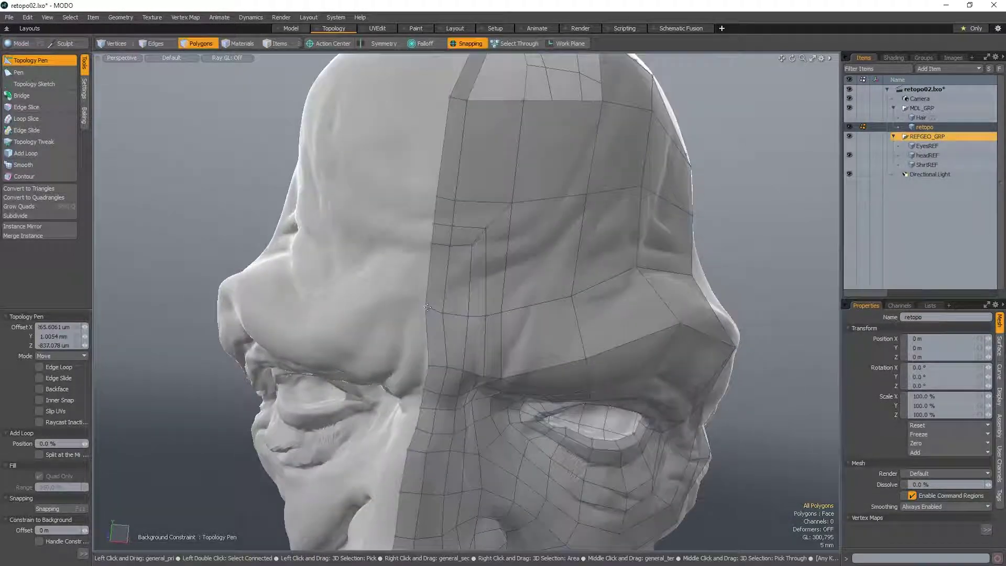
pyautogui.scroll(-3, 446, 313)
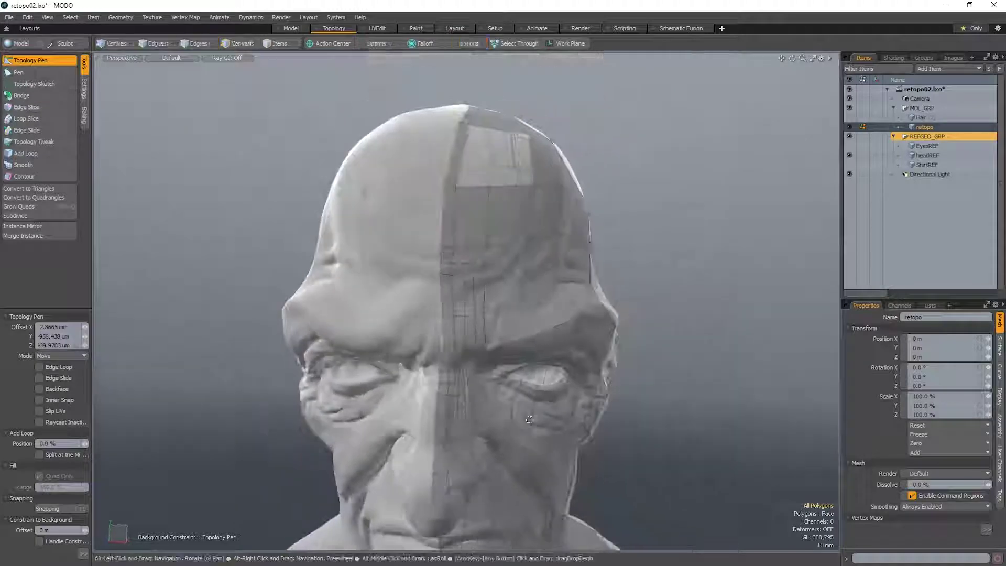
pyautogui.scroll(3, 443, 336)
pyautogui.keyDown('alt'); pyautogui.moveTo(442, 335); pyautogui.dragTo(350, 309); pyautogui.keyUp('alt')
# - Adjust the vertices where the inner brow meets the nose bridge and the eye socket
pyautogui.scroll(-3, 432, 354)
pyautogui.scroll(2, 434, 335)
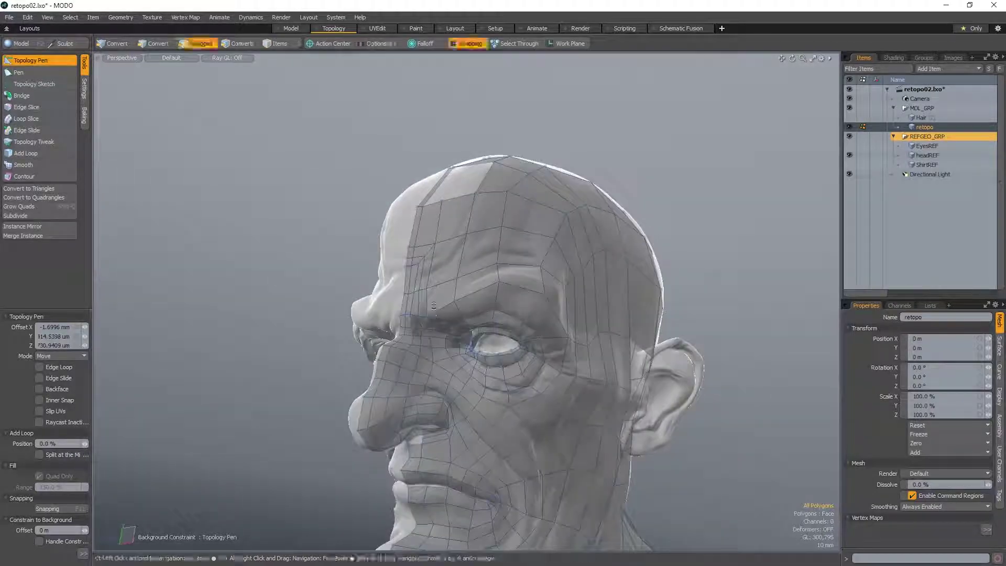
pyautogui.scroll(5, 414, 328)
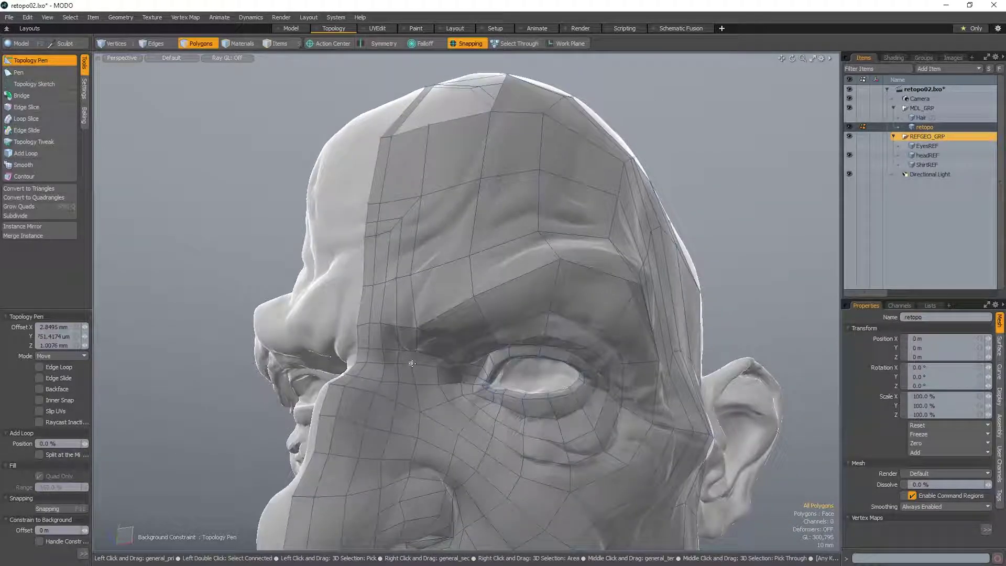
pyautogui.scroll(4, 414, 368)
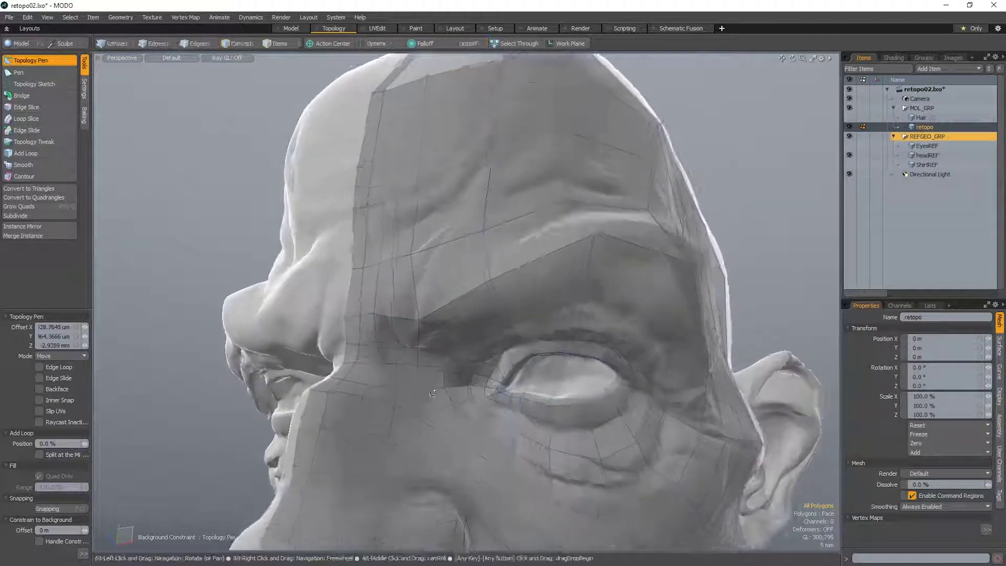
# - Even out the mesh around the eye socket, nose and cheek with the sculpt Move brush
pyautogui.press('m')
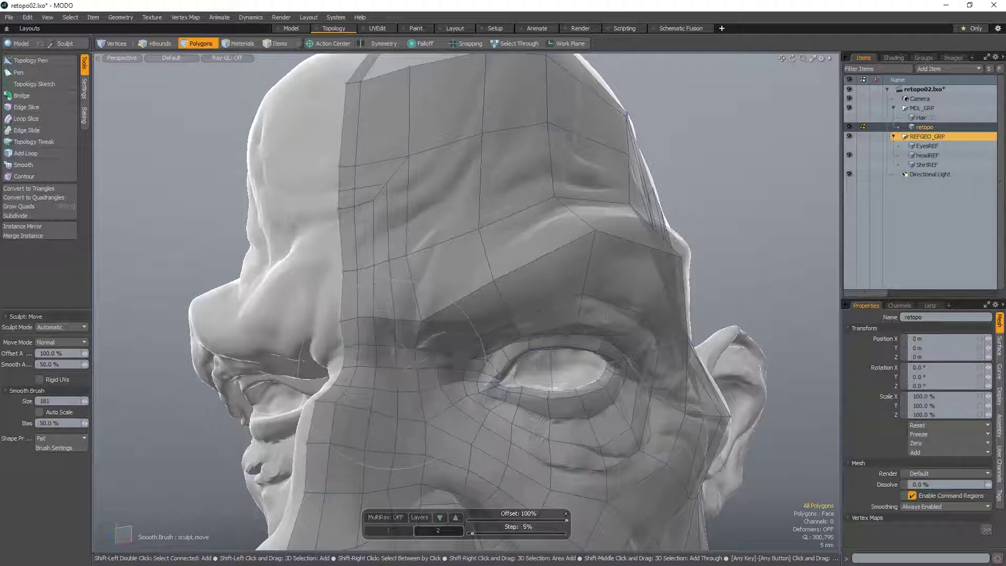
pyautogui.moveTo(425, 367)
pyautogui.keyDown('alt'); pyautogui.mouseDown()
pyautogui.moveTo(396, 368)
pyautogui.moveTo(395, 398)
pyautogui.moveTo(385, 399)
pyautogui.moveTo(547, 339)
pyautogui.mouseUp(); pyautogui.keyUp('alt')
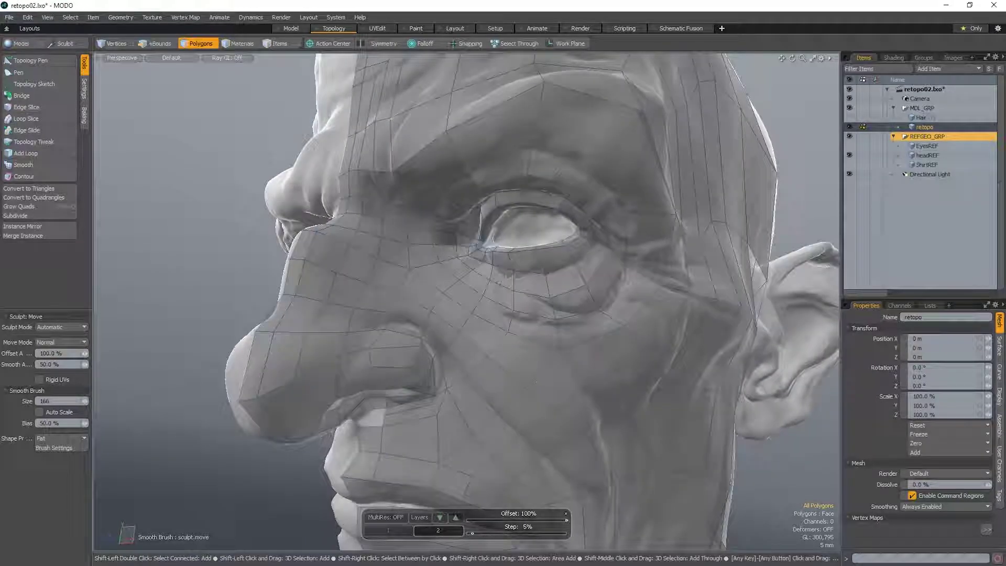
pyautogui.moveTo(535, 382)
pyautogui.keyDown('alt'); pyautogui.mouseDown()
pyautogui.moveTo(417, 343)
pyautogui.moveTo(506, 370)
pyautogui.moveTo(347, 283)
pyautogui.moveTo(434, 348)
pyautogui.moveTo(589, 249)
pyautogui.mouseUp(); pyautogui.keyUp('alt')
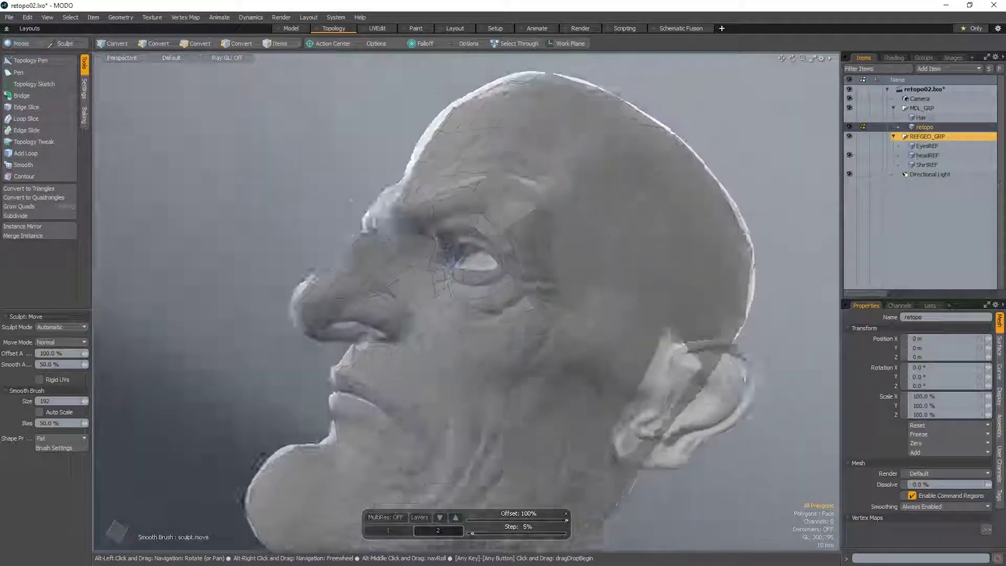
# - Reactivate the Topology Pen and reposition the vertices over the outer brow, temple and side of the head
pyautogui.hotkey('ctrl', 'space')
pyautogui.click(597, 304)
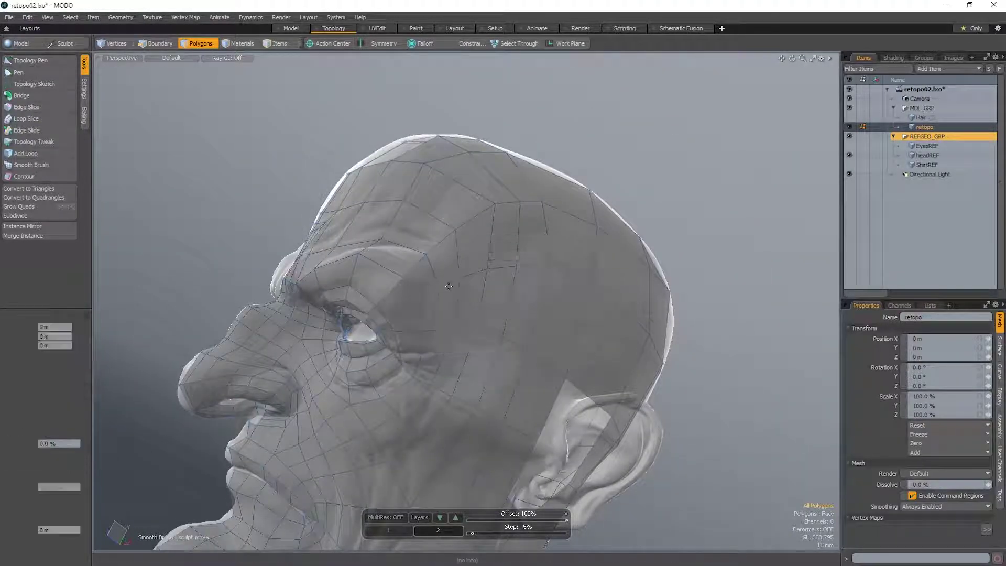
pyautogui.keyDown('alt'); pyautogui.moveTo(478, 289); pyautogui.dragTo(505, 206); pyautogui.keyUp('alt')
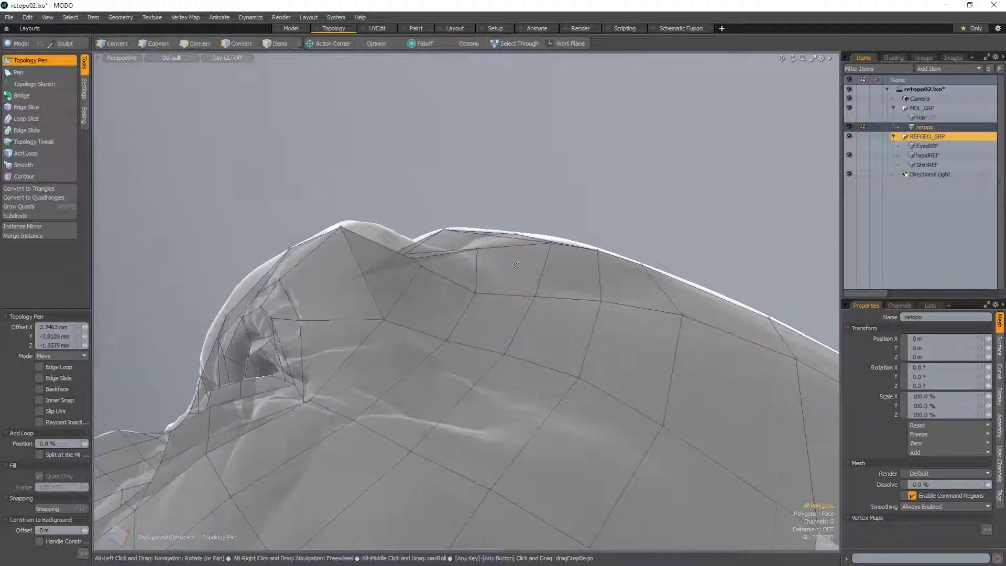
pyautogui.keyDown('alt'); pyautogui.moveTo(497, 274); pyautogui.dragTo(531, 309); pyautogui.keyUp('alt')
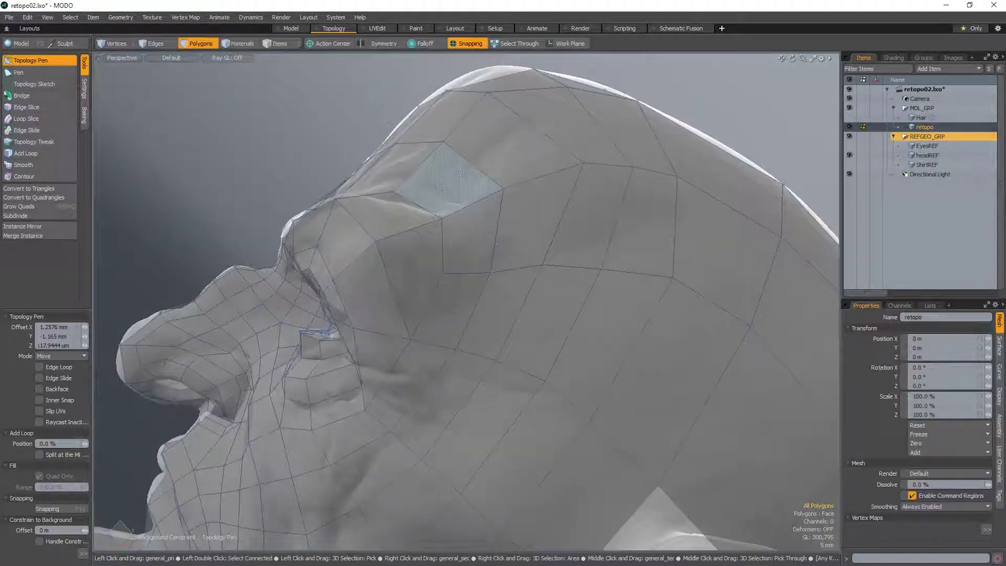
pyautogui.moveTo(442, 144); pyautogui.dragTo(428, 142)
pyautogui.keyDown('alt'); pyautogui.moveTo(490, 314); pyautogui.dragTo(460, 353); pyautogui.keyUp('alt')
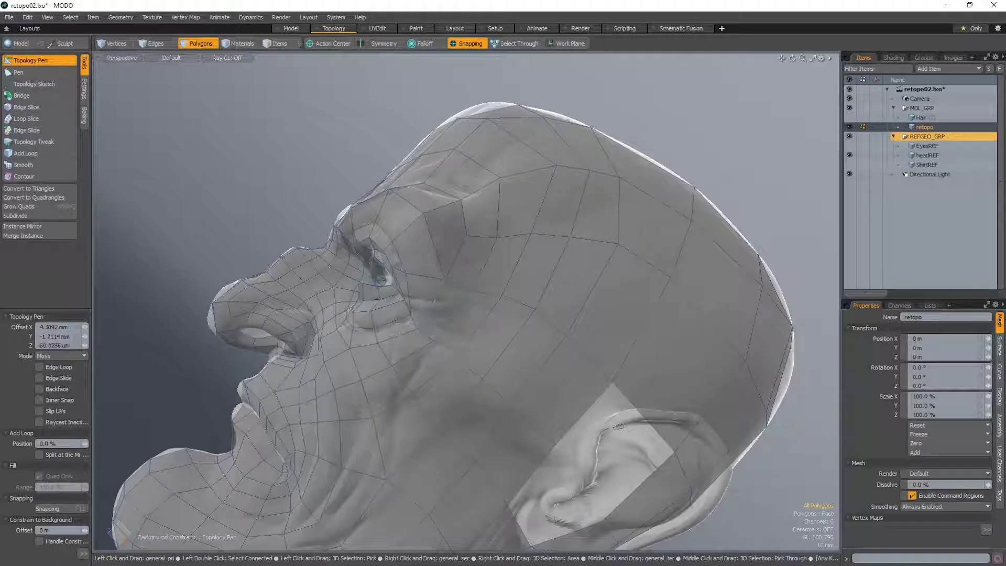
pyautogui.moveTo(462, 352); pyautogui.dragTo(488, 374)
pyautogui.keyDown('alt'); pyautogui.moveTo(408, 370); pyautogui.dragTo(414, 392); pyautogui.keyUp('alt')
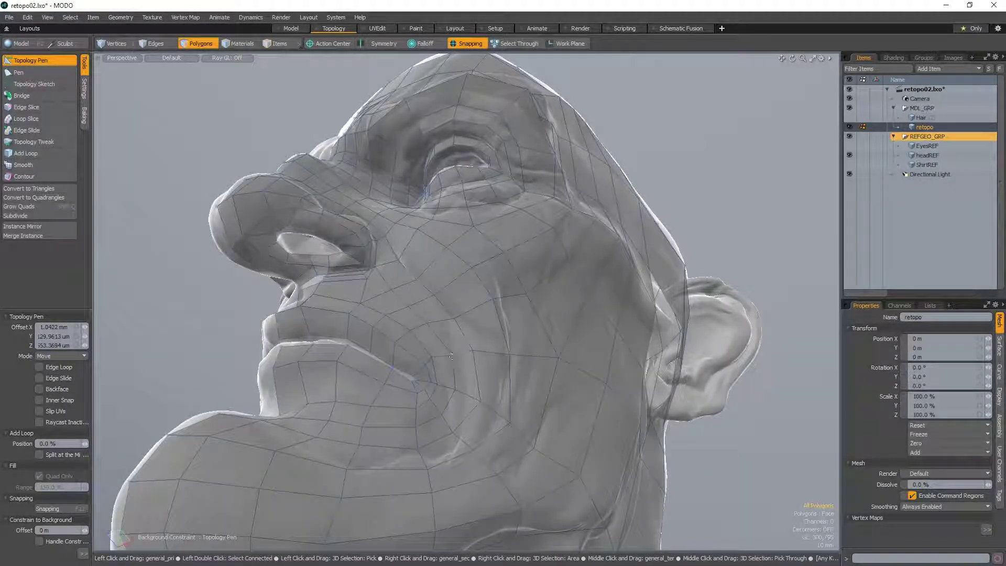
# - Slice extra edges below the lower lip toward the mouth corner, and reposition the nearby vertices with the Topology Pen
pyautogui.keyDown('alt'); pyautogui.moveTo(474, 346); pyautogui.dragTo(460, 310); pyautogui.keyUp('alt')
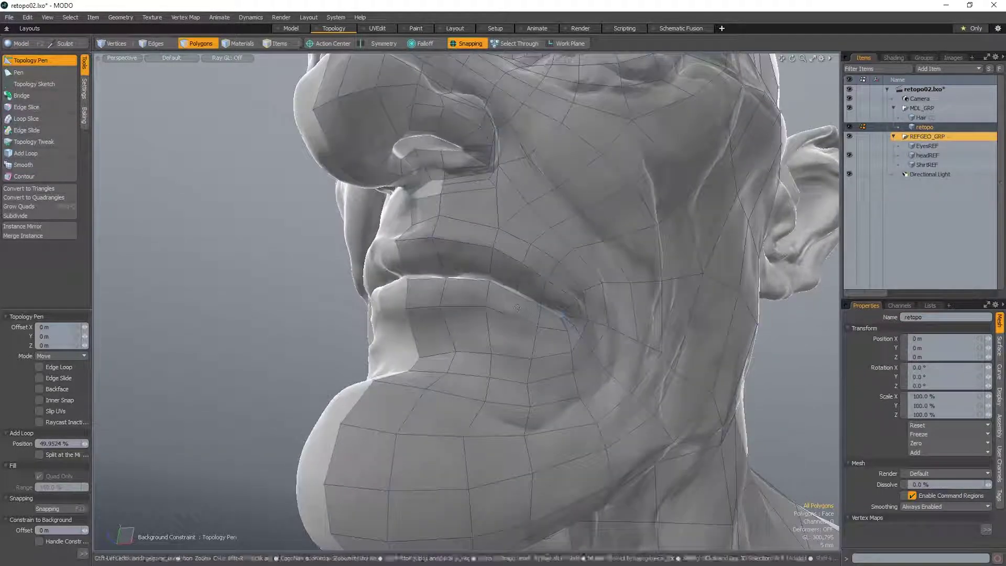
pyautogui.press('c')
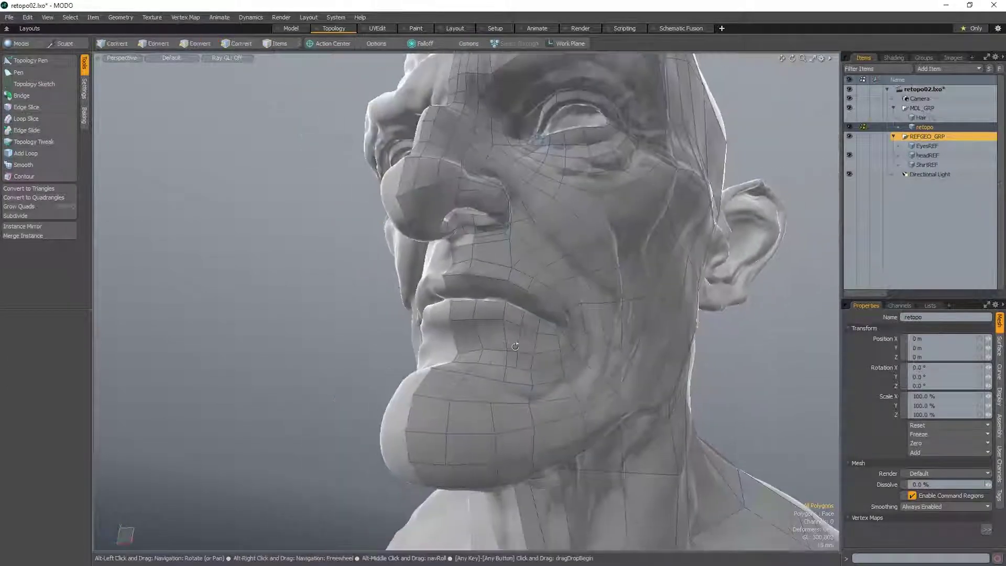
pyautogui.hotkey('ctrl', 'space')
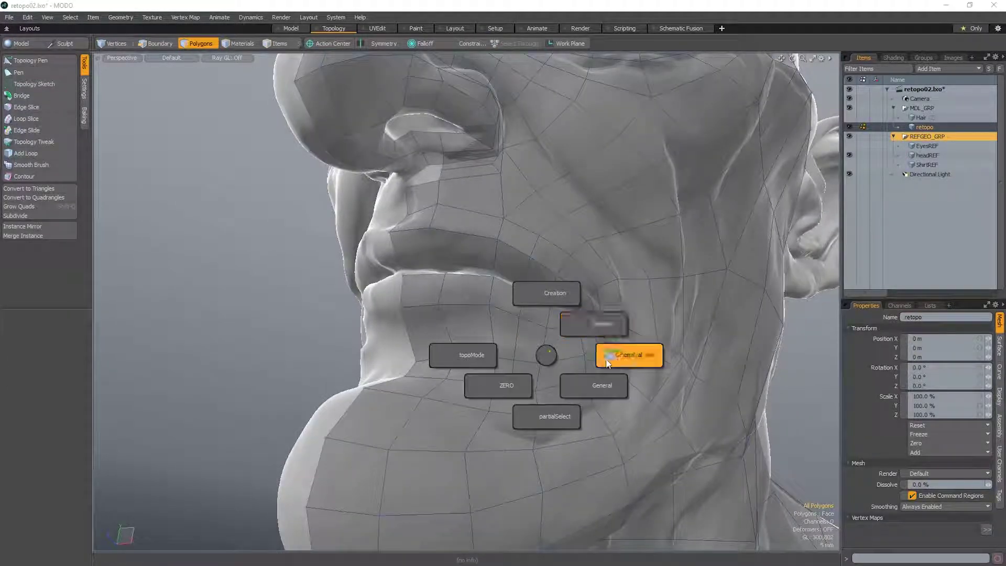
pyautogui.click(631, 352)
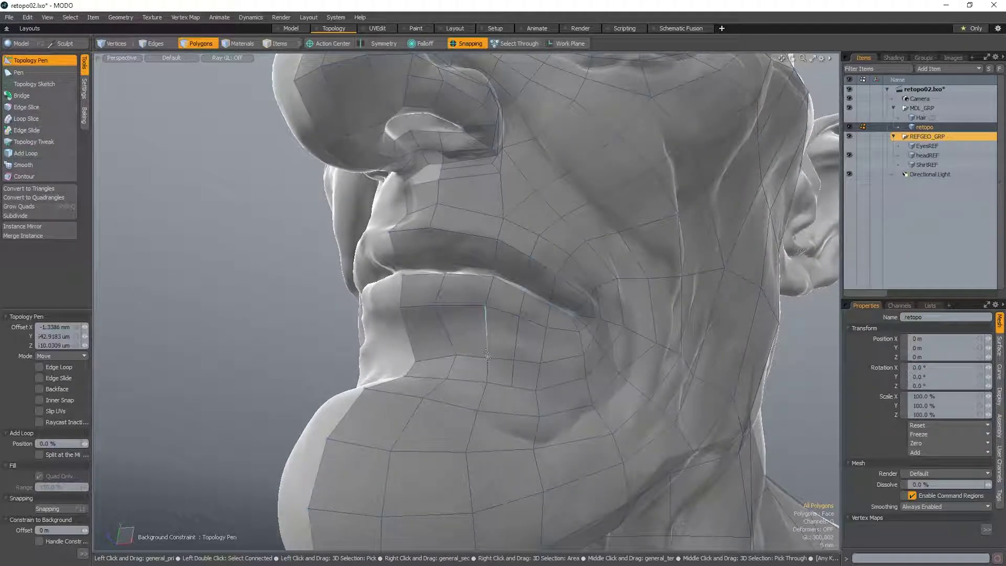
pyautogui.moveTo(487, 355); pyautogui.dragTo(427, 540)
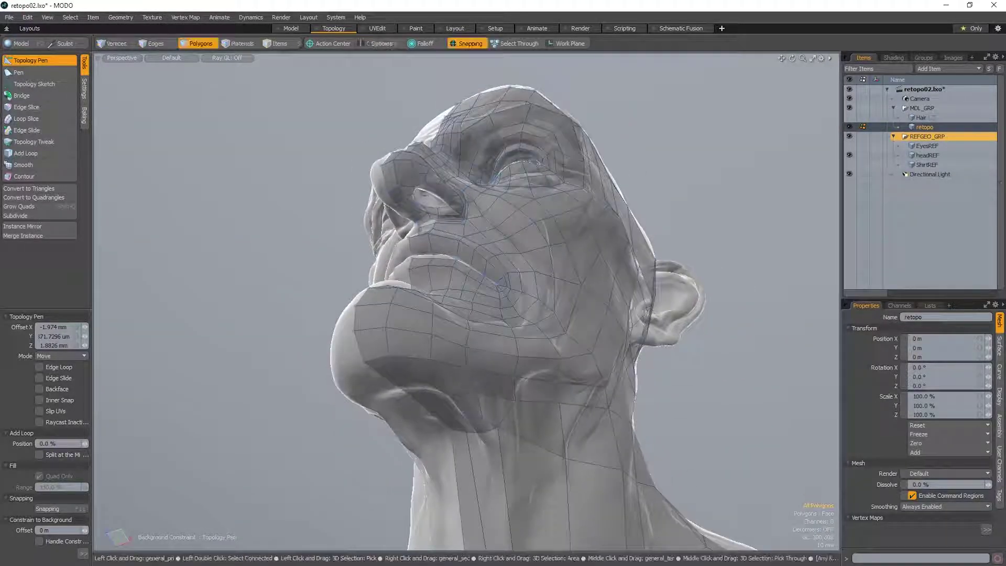
# - Select the polygons with more than four vertices from the mesh statistics, examine where they lie, and clear the selection
pyautogui.click(929, 305)
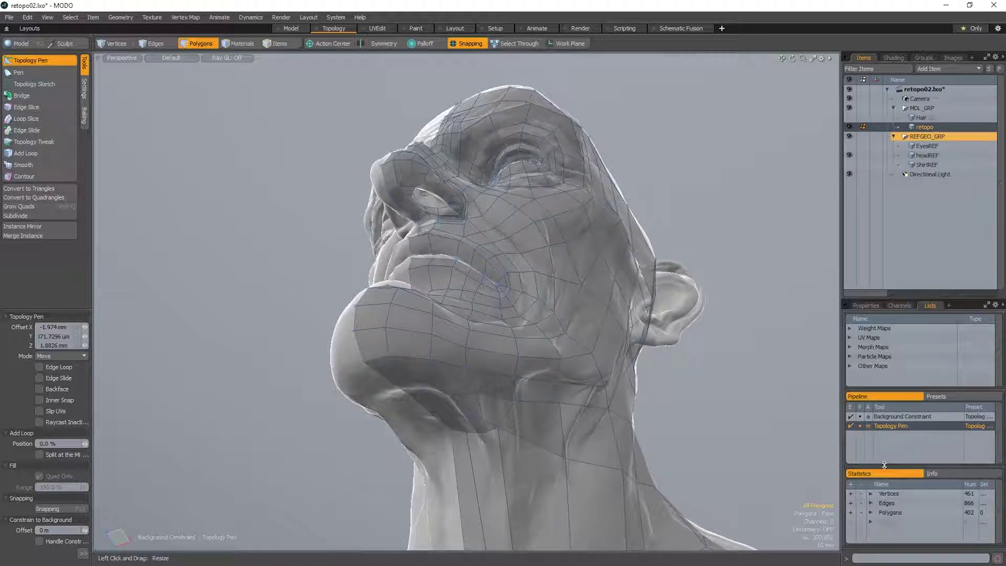
pyautogui.moveTo(883, 465); pyautogui.dragTo(874, 415)
pyautogui.click(870, 414)
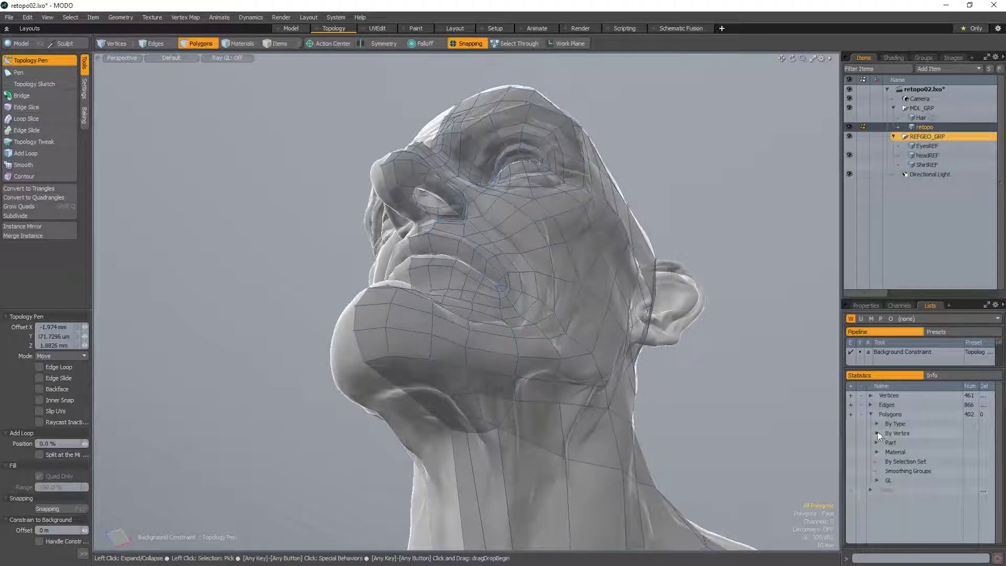
pyautogui.click(877, 432)
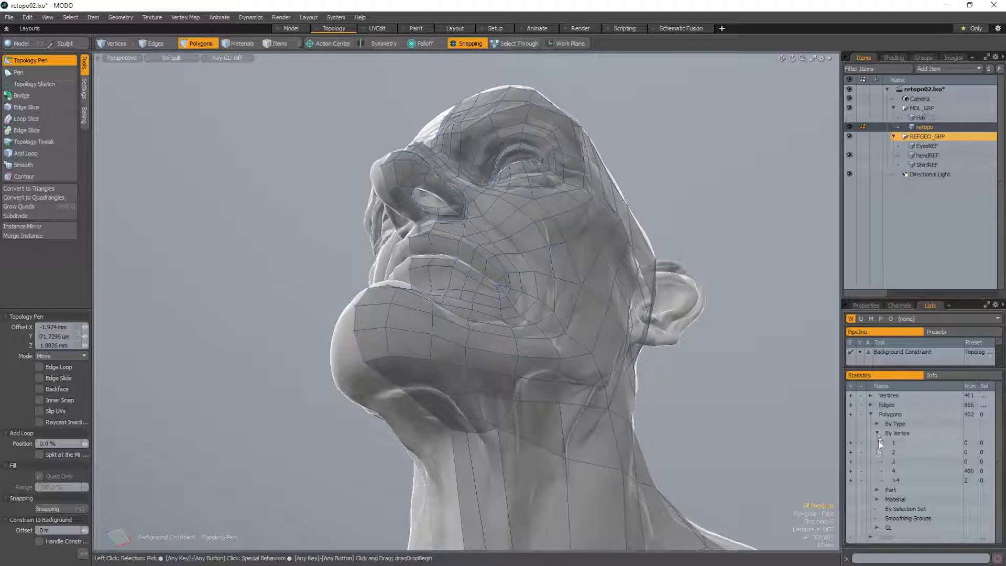
pyautogui.click(851, 480)
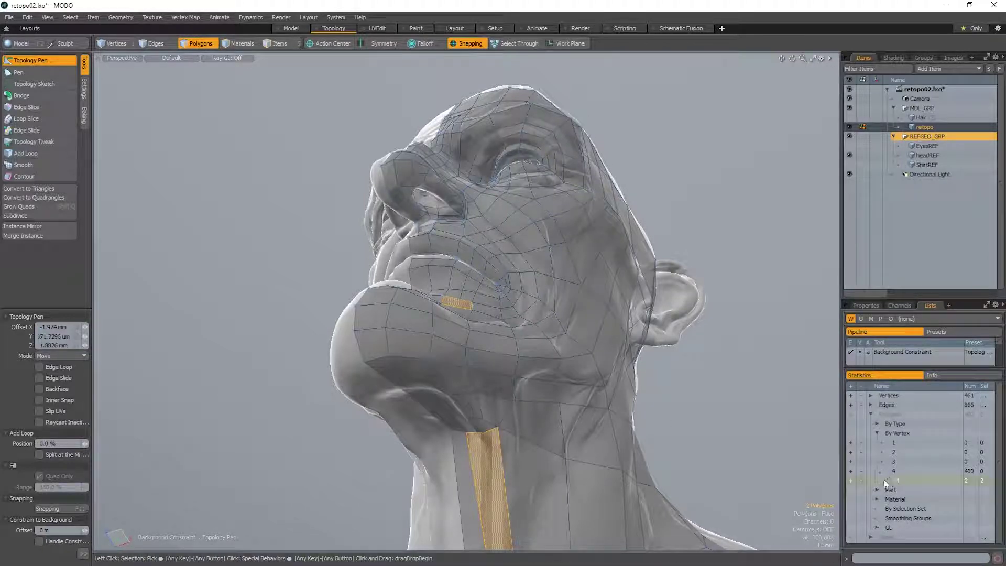
pyautogui.keyDown('ctrl'); pyautogui.keyDown('alt'); pyautogui.moveTo(618, 335); pyautogui.dragTo(581, 335); pyautogui.keyUp('alt'); pyautogui.keyUp('ctrl')
pyautogui.keyDown('alt'); pyautogui.keyDown('shift'); pyautogui.moveTo(581, 419); pyautogui.dragTo(576, 304); pyautogui.keyUp('shift'); pyautogui.keyUp('alt')
pyautogui.press('space')
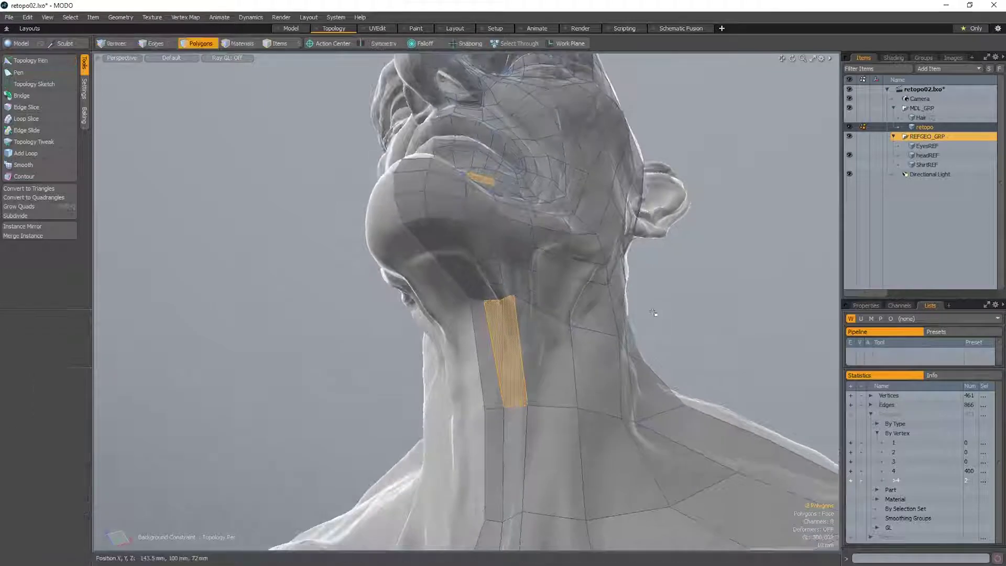
pyautogui.click(653, 313)
# - Add an edge loop across the upper neck below the jaw with the Topology Pen
pyautogui.keyDown('ctrl'); pyautogui.keyDown('alt'); pyautogui.moveTo(488, 312); pyautogui.dragTo(377, 367); pyautogui.keyUp('alt'); pyautogui.keyUp('ctrl')
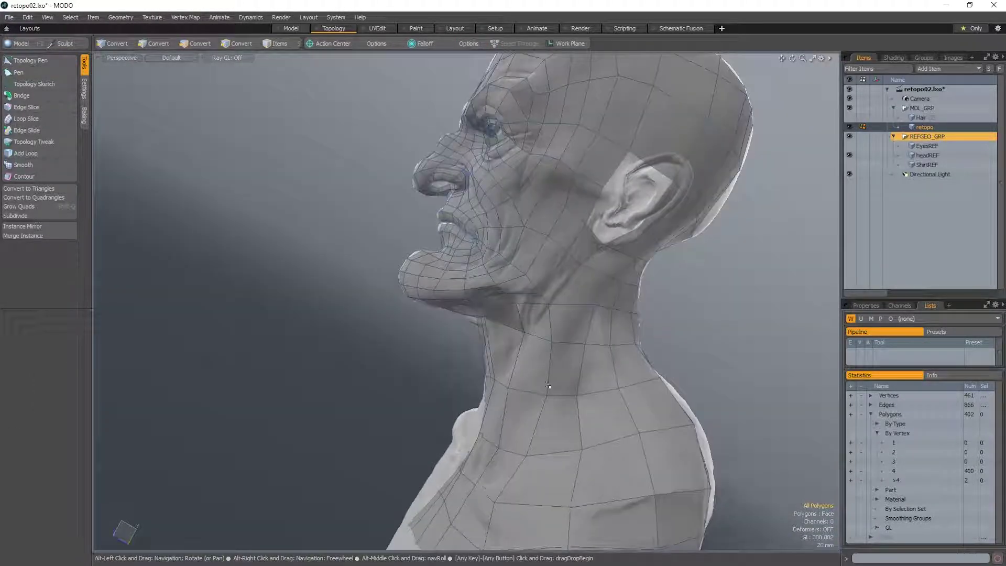
pyautogui.press('`')
pyautogui.click(636, 366)
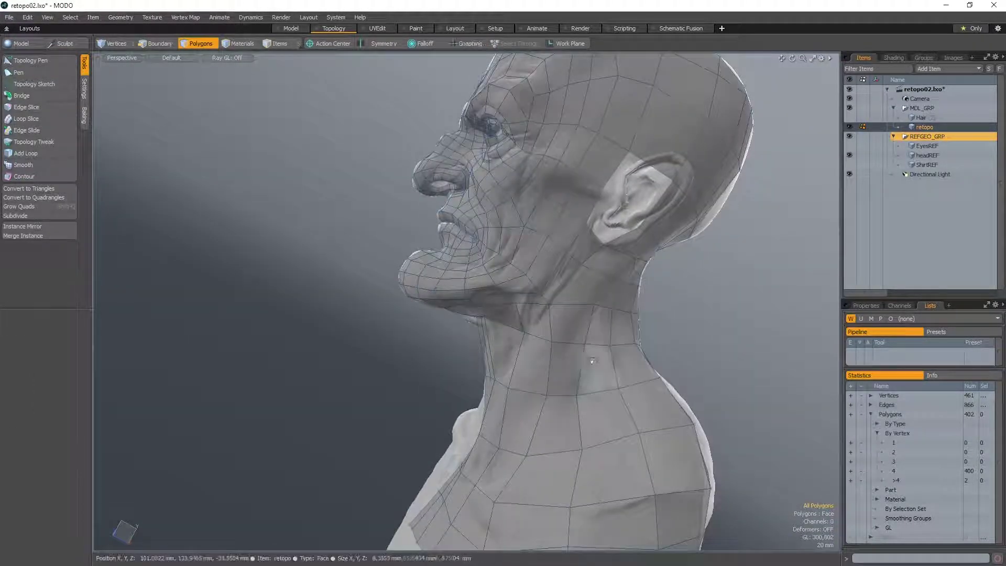
pyautogui.hotkey('ctrl', '2')
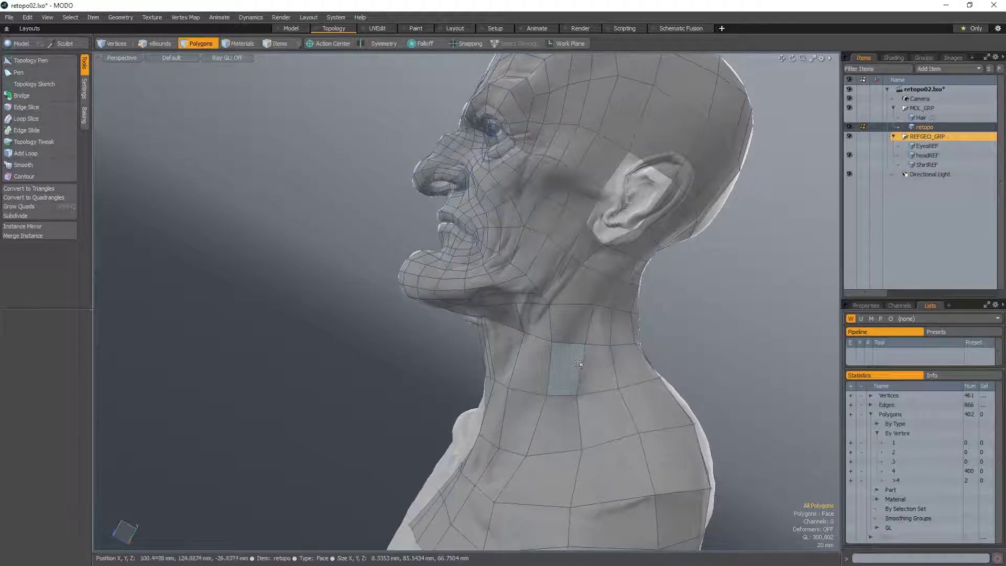
pyautogui.hotkey('ctrl', '2')
pyautogui.click(582, 363)
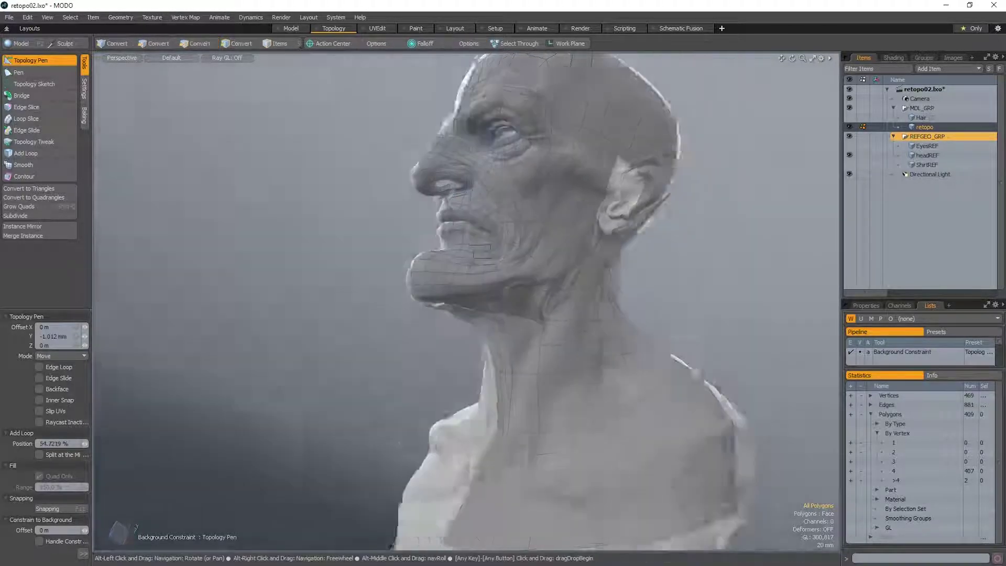
# - Use Edge Slice to extend the new neck loop to the mesh border along the front of the throat
pyautogui.keyDown('alt'); pyautogui.moveTo(555, 293); pyautogui.dragTo(532, 337); pyautogui.keyUp('alt')
pyautogui.hotkey('alt', 'c')
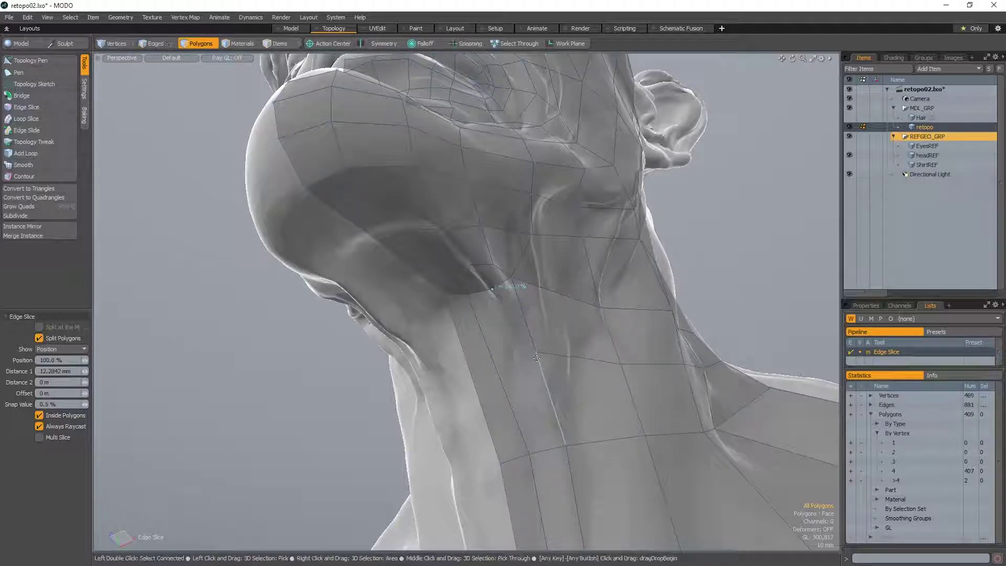
pyautogui.press('q')
pyautogui.hotkey('alt', 'c')
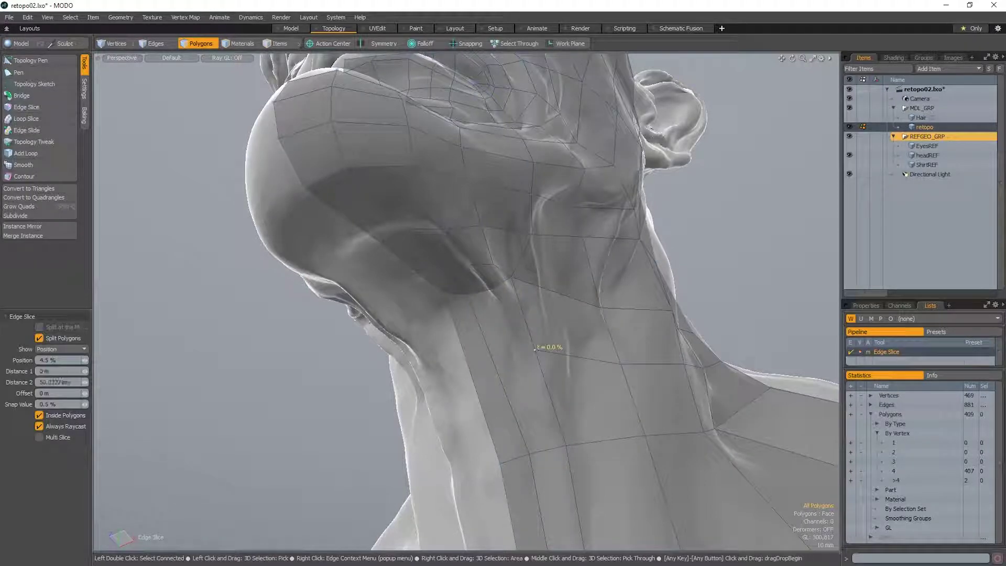
pyautogui.click(468, 363)
pyautogui.press('q')
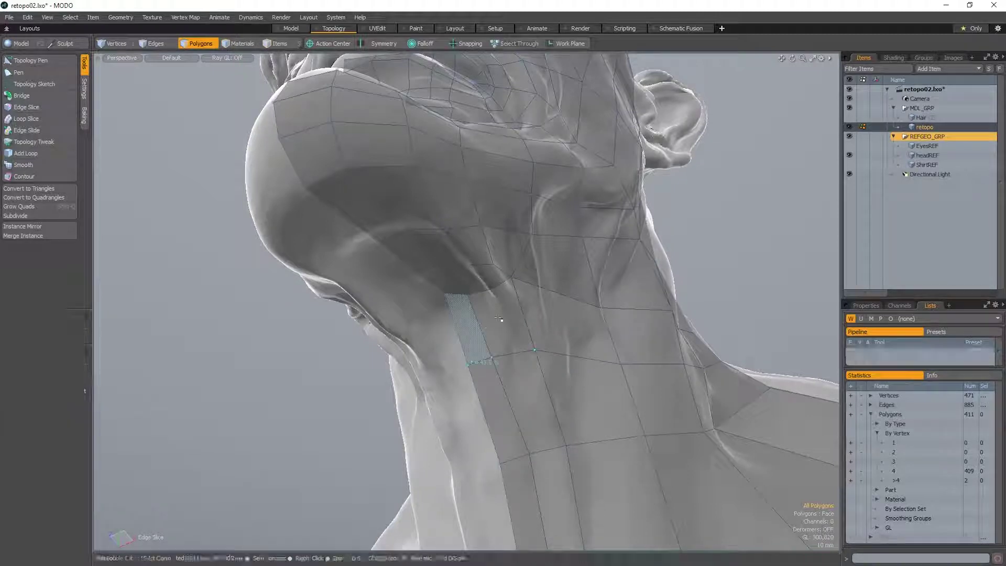
# - Slice from the vertex under the jaw to the neck loop, and cut another row across the upper throat to the front border
pyautogui.press('c')
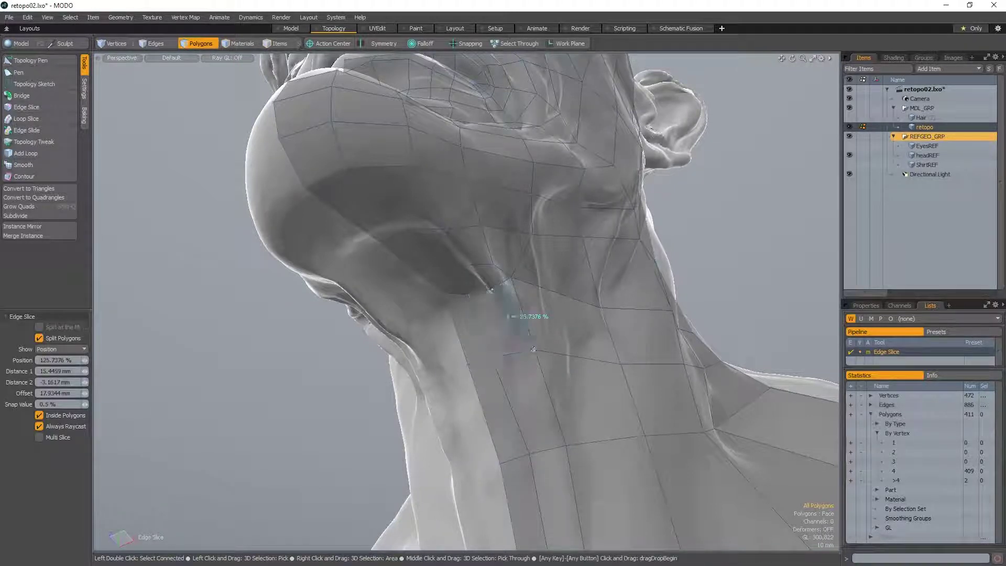
pyautogui.click(532, 348)
pyautogui.press('q')
pyautogui.press('c')
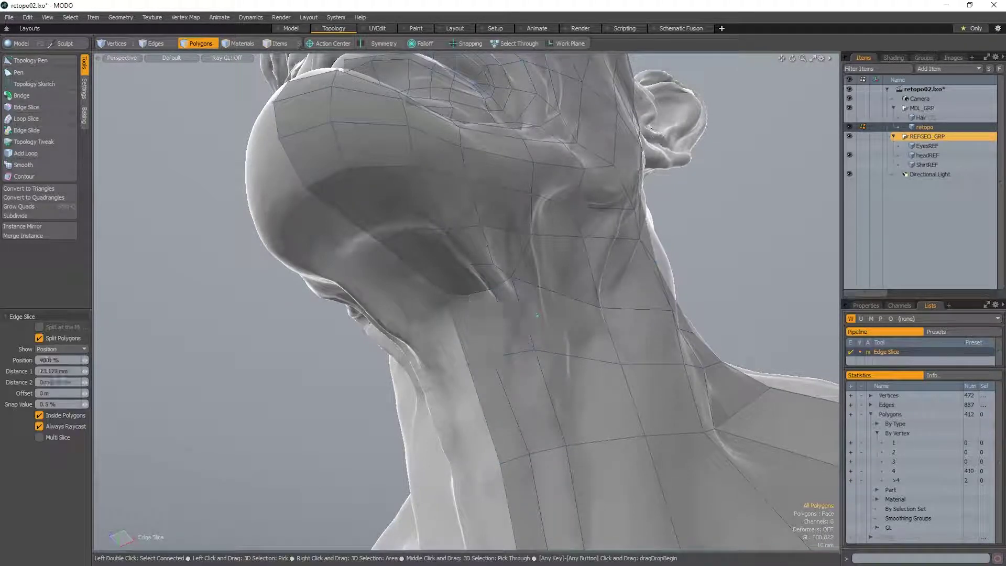
pyautogui.click(459, 331)
pyautogui.press('q')
# - Reactivate the Topology Pen, add an edge loop around the eye, and adjust the vertices beside the temple
pyautogui.keyDown('ctrl'); pyautogui.keyDown('alt'); pyautogui.moveTo(445, 347); pyautogui.dragTo(409, 350); pyautogui.keyUp('alt'); pyautogui.keyUp('ctrl')
pyautogui.keyDown('alt'); pyautogui.moveTo(529, 340); pyautogui.dragTo(515, 316); pyautogui.keyUp('alt')
pyautogui.hotkey('ctrl', '3')
pyautogui.click(600, 345)
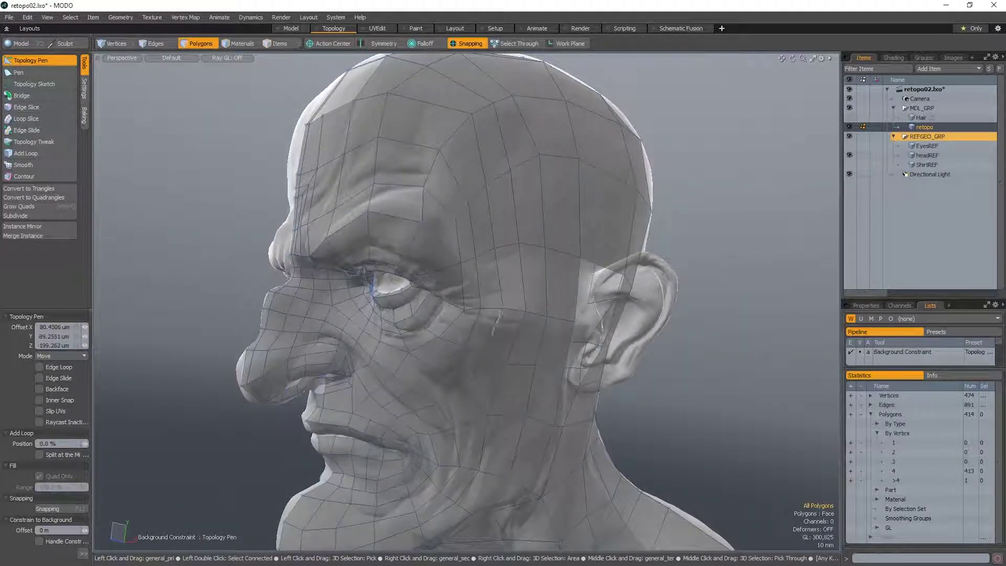
pyautogui.keyDown('ctrl'); pyautogui.keyDown('alt'); pyautogui.moveTo(496, 321); pyautogui.dragTo(528, 324); pyautogui.keyUp('alt'); pyautogui.keyUp('ctrl')
pyautogui.keyDown('ctrl'); pyautogui.keyDown('alt'); pyautogui.moveTo(464, 300); pyautogui.dragTo(462, 347); pyautogui.keyUp('alt'); pyautogui.keyUp('ctrl')
pyautogui.keyDown('ctrl'); pyautogui.keyDown('alt'); pyautogui.moveTo(462, 347); pyautogui.dragTo(499, 319); pyautogui.keyUp('alt'); pyautogui.keyUp('ctrl')
pyautogui.keyDown('ctrl'); pyautogui.keyDown('alt'); pyautogui.moveTo(500, 318); pyautogui.dragTo(520, 320); pyautogui.keyUp('alt'); pyautogui.keyUp('ctrl')
pyautogui.moveTo(503, 386); pyautogui.dragTo(510, 394)
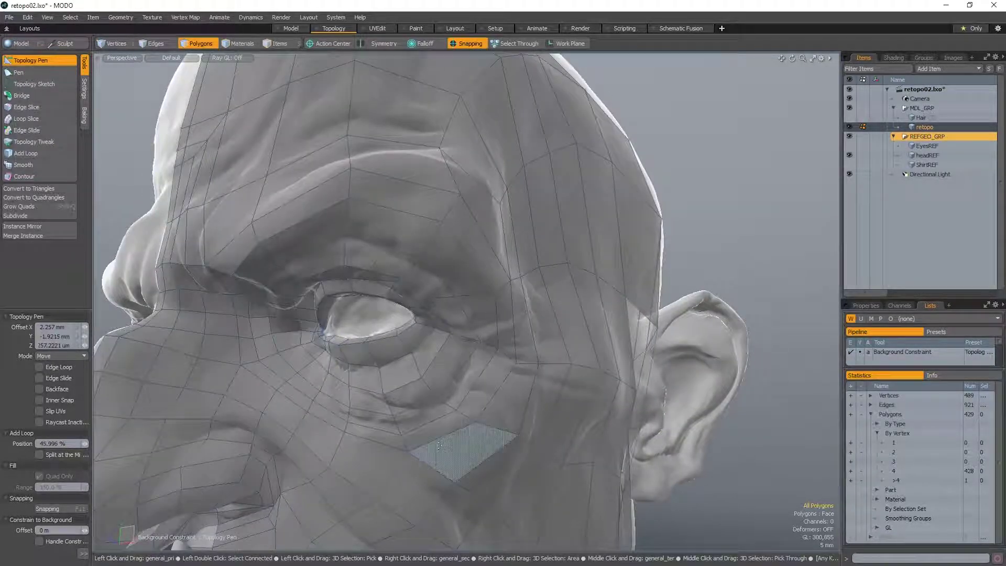
# - Reposition the vertices at the outer eye socket and above the inner eye to even out the surrounding quads
pyautogui.keyDown('alt'); pyautogui.moveTo(439, 444); pyautogui.dragTo(420, 441); pyautogui.keyUp('alt')
pyautogui.moveTo(511, 317); pyautogui.dragTo(505, 302)
pyautogui.keyDown('alt'); pyautogui.keyDown('shift'); pyautogui.moveTo(505, 302); pyautogui.dragTo(503, 323); pyautogui.keyUp('shift'); pyautogui.keyUp('alt')
pyautogui.keyDown('alt'); pyautogui.moveTo(504, 323); pyautogui.dragTo(555, 302); pyautogui.keyUp('alt')
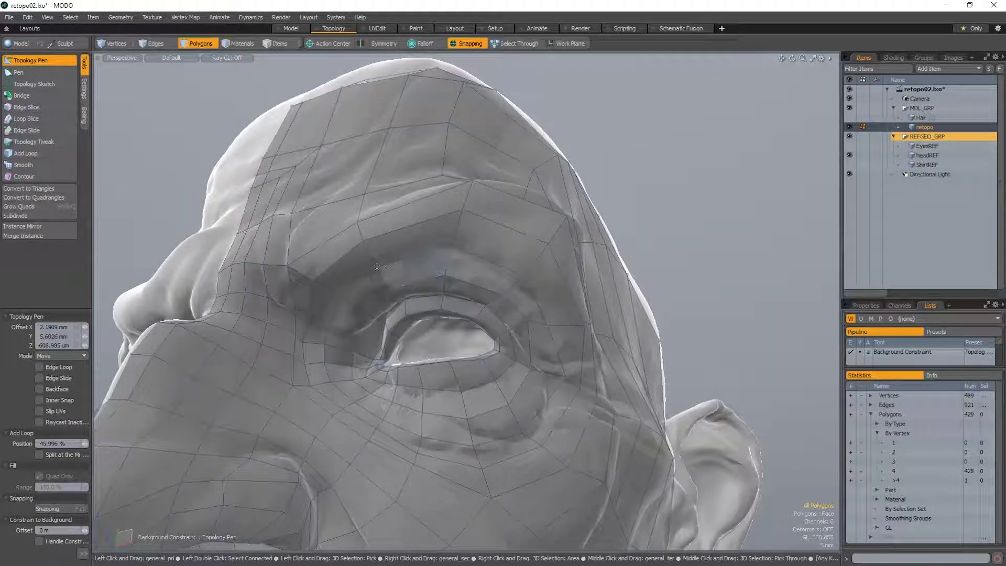
pyautogui.moveTo(386, 268); pyautogui.dragTo(389, 265)
pyautogui.keyDown('alt'); pyautogui.moveTo(389, 265); pyautogui.dragTo(367, 262); pyautogui.keyUp('alt')
pyautogui.scroll(3, 304, 327)
pyautogui.keyDown('alt'); pyautogui.moveTo(304, 327); pyautogui.dragTo(347, 349); pyautogui.keyUp('alt')
pyautogui.scroll(-1, 333, 344)
pyautogui.scroll(-5, 314, 304)
pyautogui.keyDown('alt'); pyautogui.moveTo(336, 314); pyautogui.dragTo(385, 359); pyautogui.keyUp('alt')
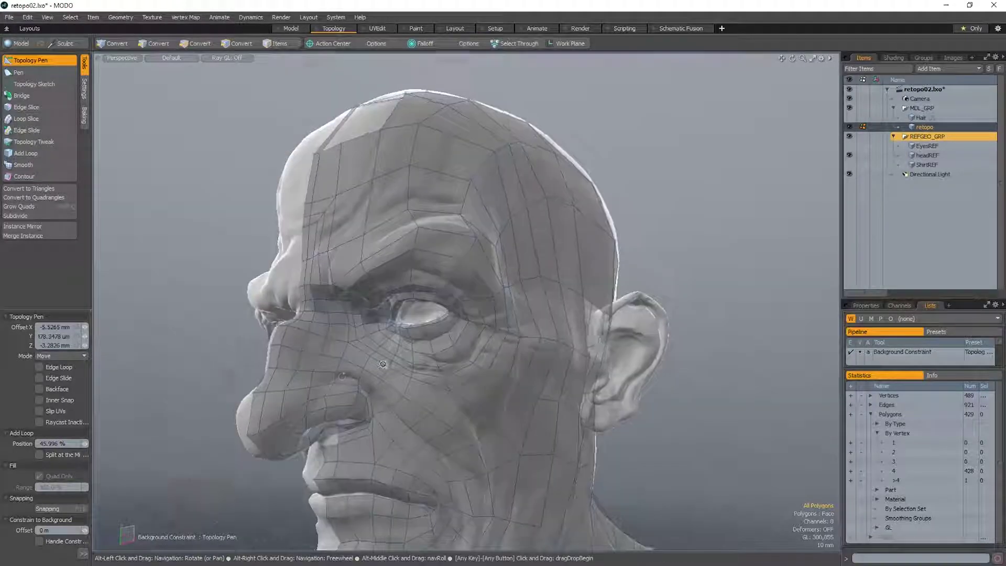
# - Add an edge loop running from the nose down the cheek and around the mouth, and adjust the vertices around it
pyautogui.scroll(4, 380, 351)
pyautogui.scroll(3, 345, 303)
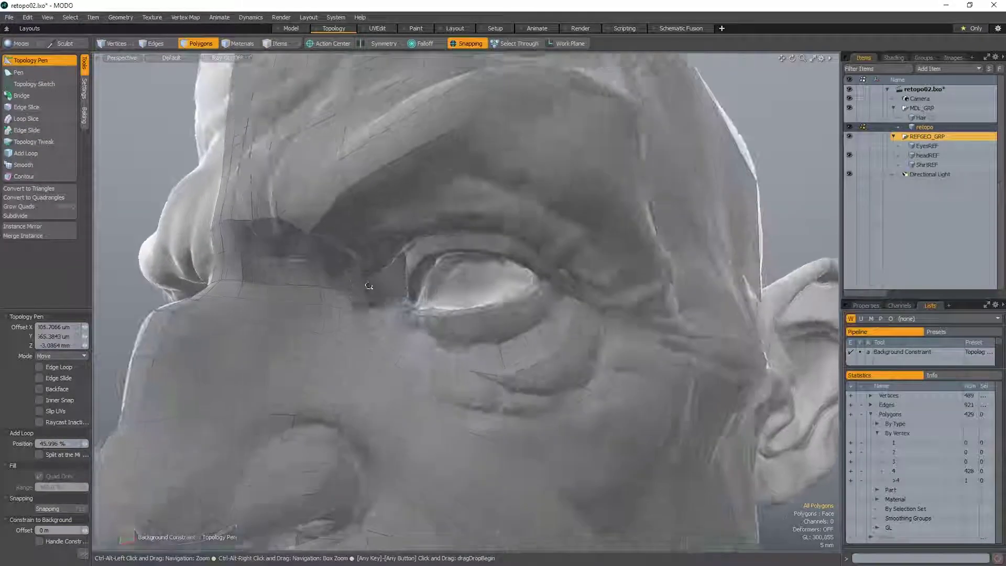
pyautogui.keyDown('alt'); pyautogui.moveTo(347, 280); pyautogui.dragTo(334, 342); pyautogui.keyUp('alt')
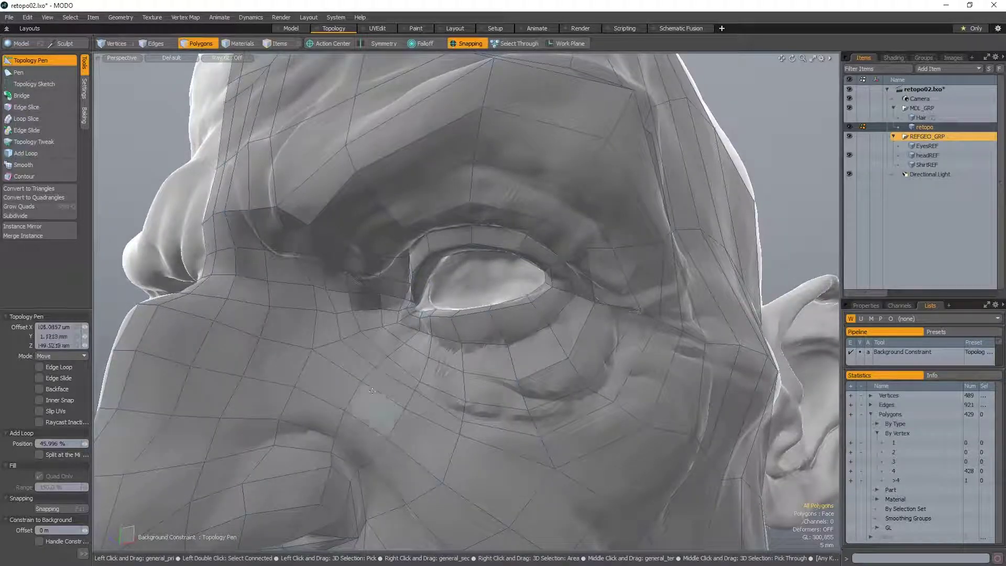
pyautogui.keyDown('alt'); pyautogui.moveTo(372, 390); pyautogui.dragTo(356, 393); pyautogui.keyUp('alt')
pyautogui.moveTo(532, 409); pyautogui.dragTo(482, 257)
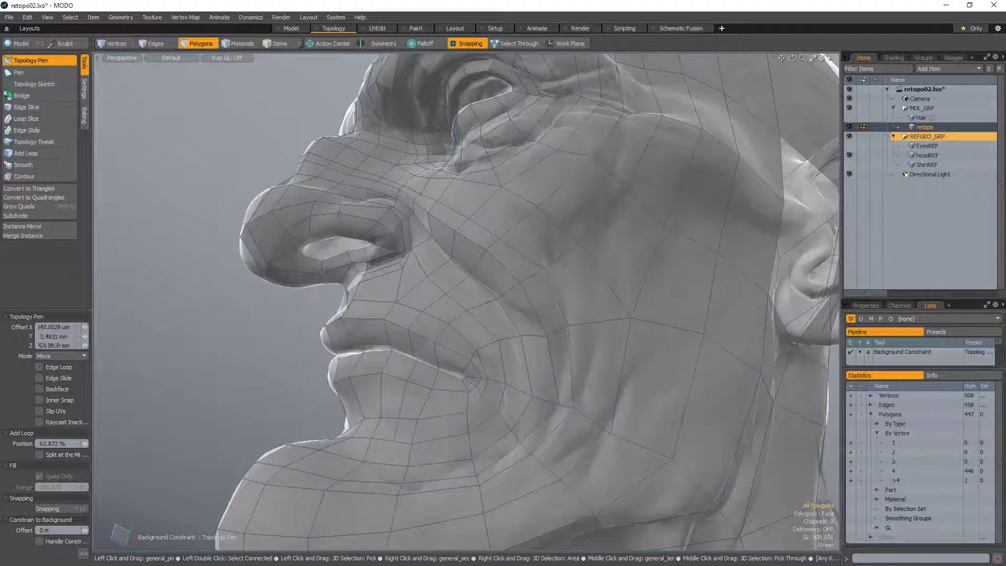
# - Even out the spacing of the vertices along the nose bridge, side of the nose and adjoining cheek
pyautogui.keyDown('alt'); pyautogui.moveTo(477, 262); pyautogui.dragTo(469, 341); pyautogui.keyUp('alt')
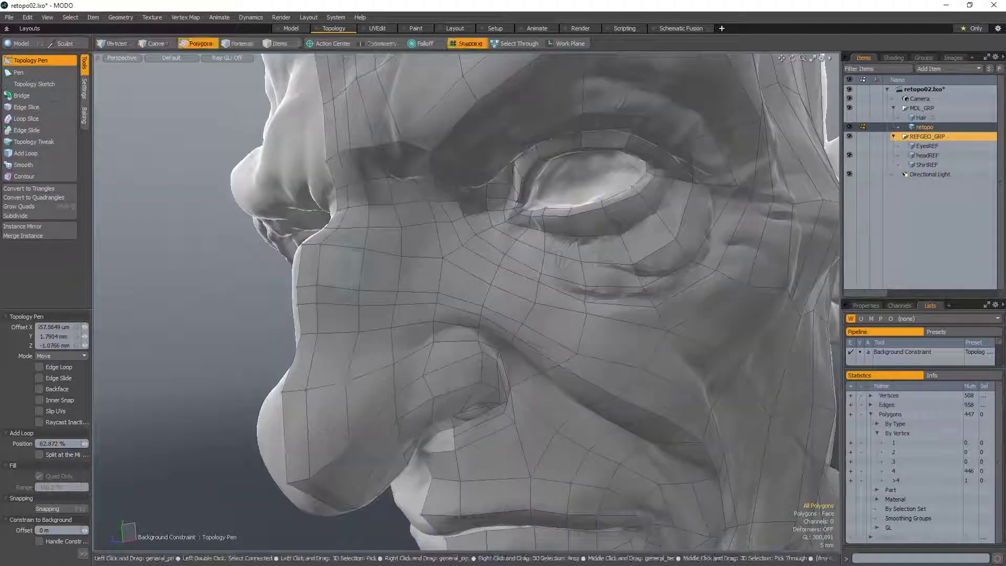
pyautogui.moveTo(336, 278); pyautogui.dragTo(309, 275)
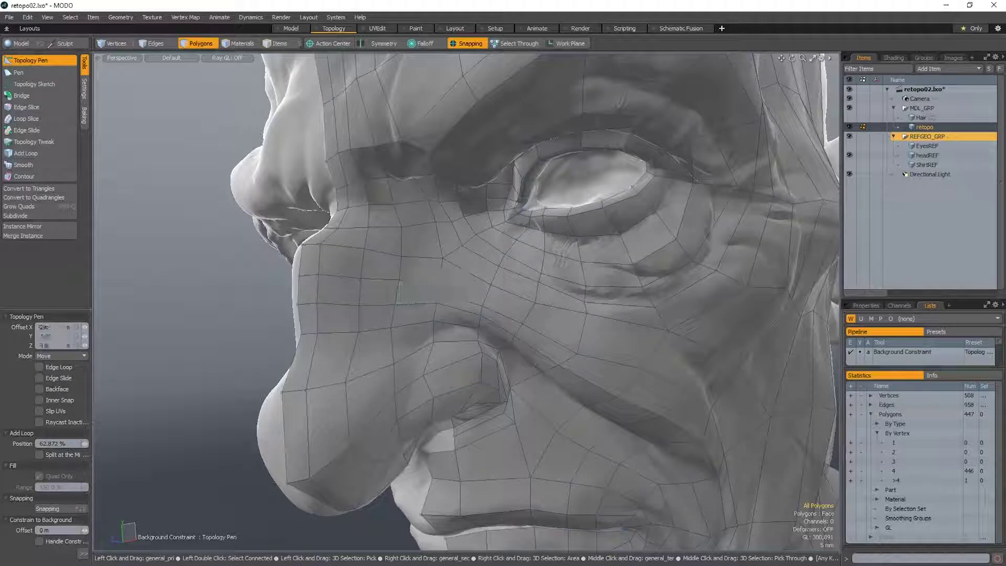
pyautogui.keyDown('alt'); pyautogui.moveTo(426, 294); pyautogui.dragTo(375, 320); pyautogui.keyUp('alt')
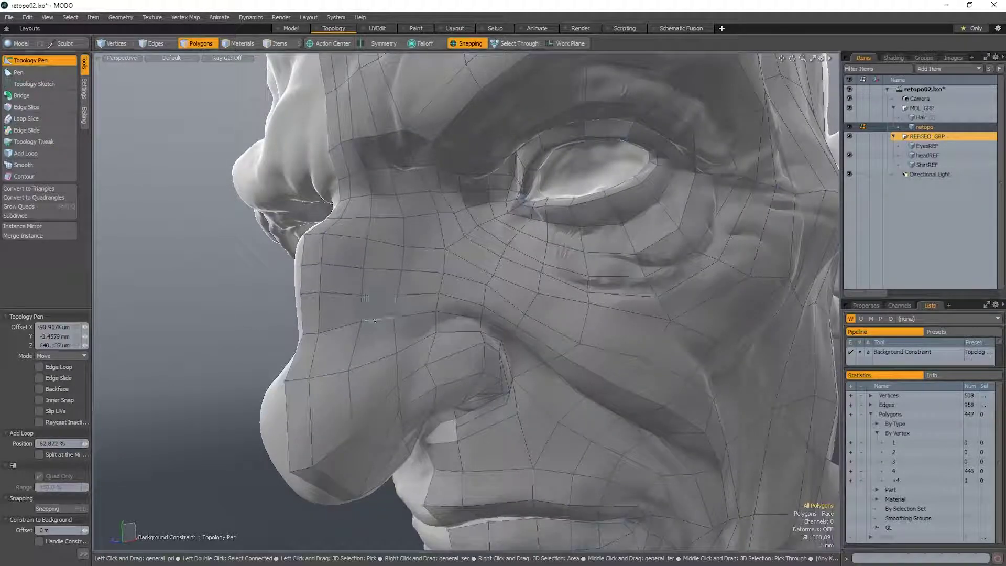
pyautogui.keyDown('alt'); pyautogui.moveTo(436, 312); pyautogui.dragTo(461, 278); pyautogui.keyUp('alt')
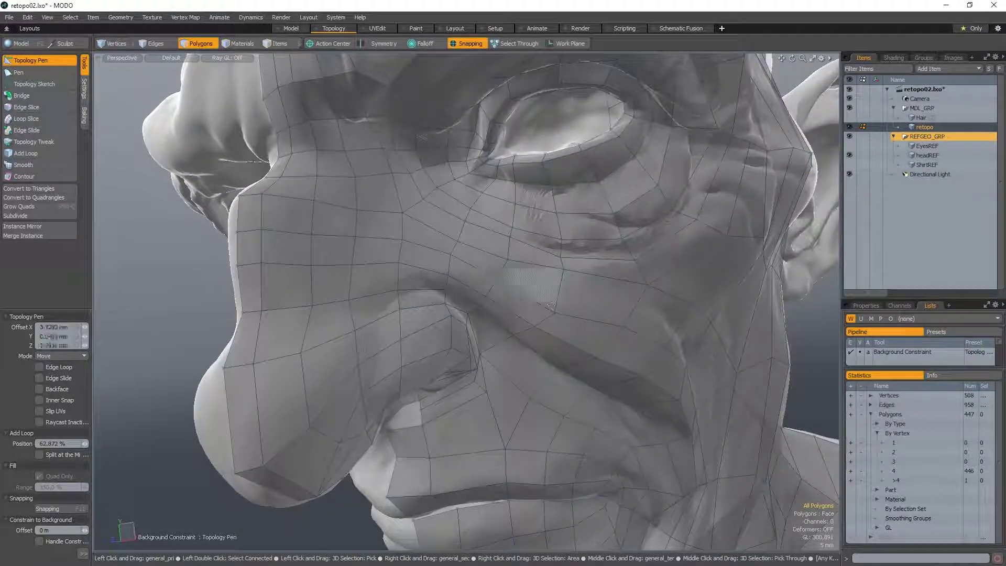
pyautogui.keyDown('alt'); pyautogui.moveTo(558, 306); pyautogui.dragTo(529, 280); pyautogui.keyUp('alt')
# - Add an edge loop around the eyelids and move its upper and lower lid vertices to follow the sculpt
pyautogui.scroll(-3, 564, 266)
pyautogui.scroll(2, 578, 262)
pyautogui.scroll(3, 583, 178)
pyautogui.scroll(3, 553, 267)
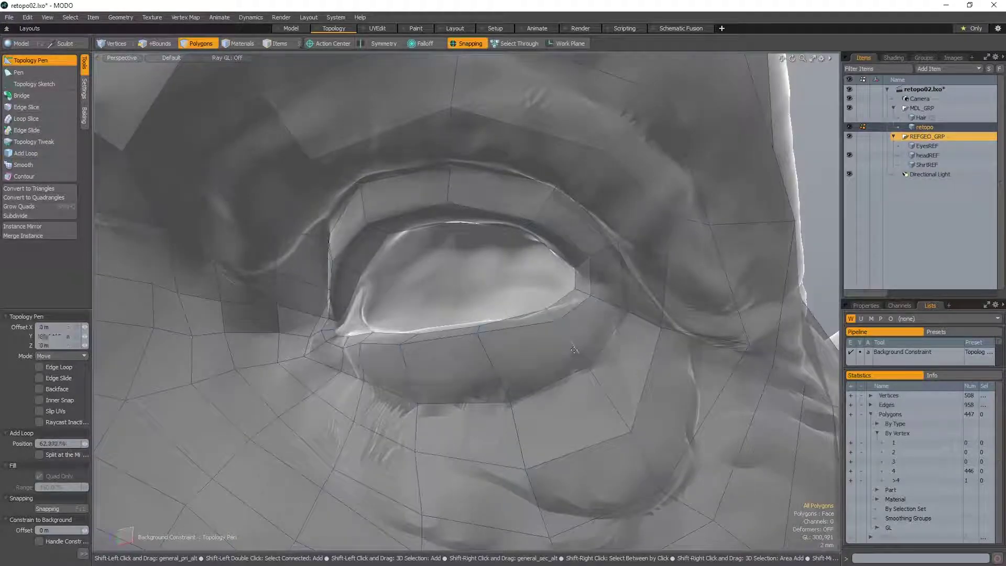
pyautogui.keyDown('alt'); pyautogui.moveTo(569, 347); pyautogui.dragTo(436, 286); pyautogui.keyUp('alt')
pyautogui.keyDown('alt'); pyautogui.moveTo(436, 286); pyautogui.dragTo(461, 286); pyautogui.keyUp('alt')
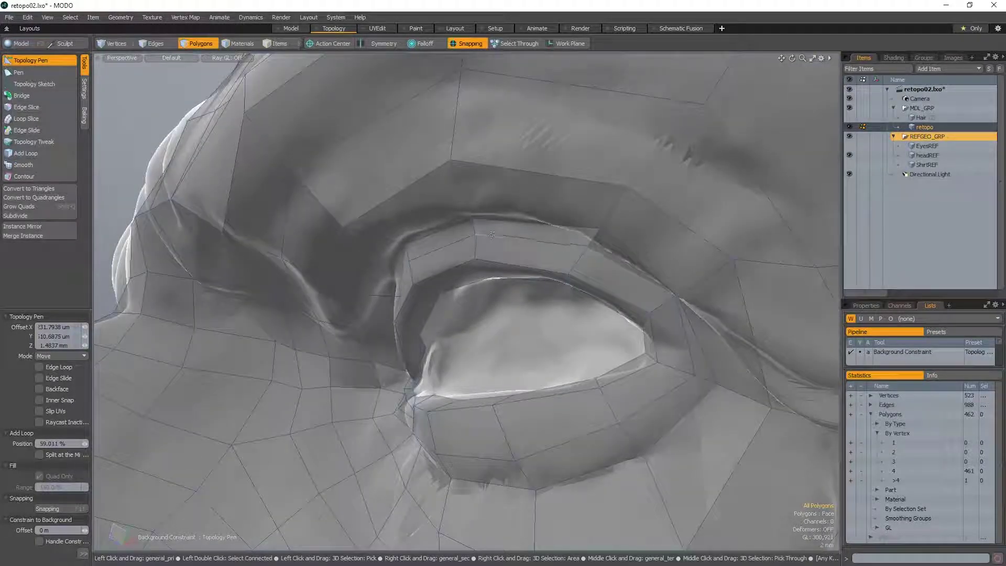
pyautogui.moveTo(491, 232); pyautogui.dragTo(486, 240)
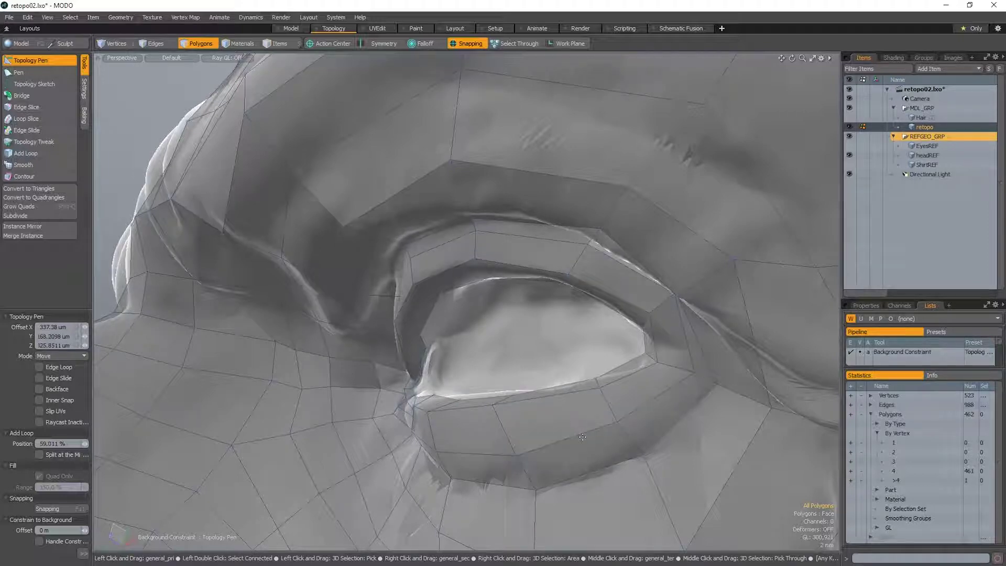
pyautogui.moveTo(596, 435); pyautogui.dragTo(599, 440)
# - Insert a second edge loop around the eyelids at about 43.7 % between the existing loops
pyautogui.keyDown('alt'); pyautogui.moveTo(693, 369); pyautogui.dragTo(506, 387); pyautogui.keyUp('alt')
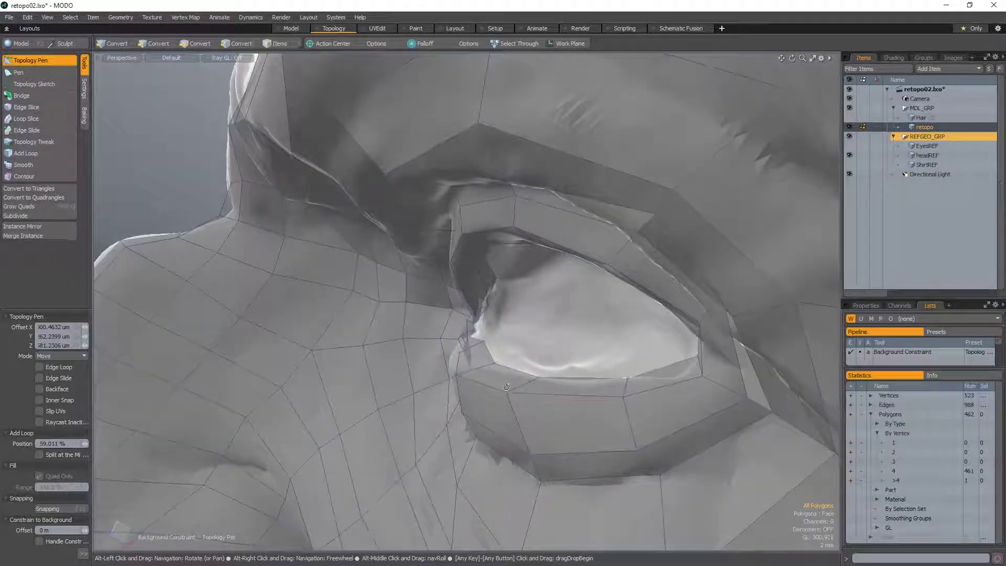
pyautogui.keyDown('shift'); pyautogui.middleClick(519, 419); pyautogui.keyUp('shift')
pyautogui.keyDown('alt'); pyautogui.moveTo(516, 413); pyautogui.dragTo(513, 189); pyautogui.keyUp('alt')
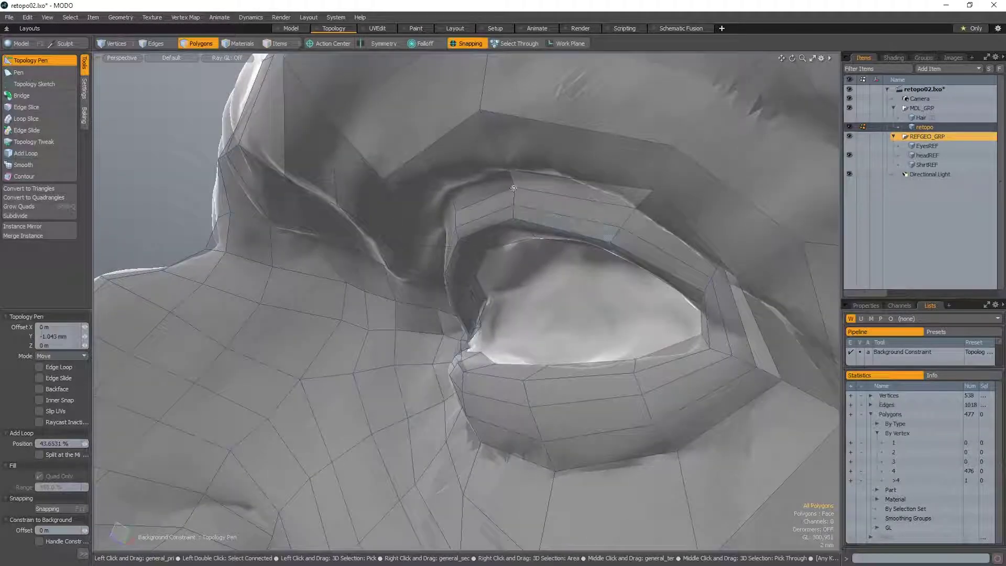
# - Move the vertices around the upper eyelid, the lid corners and the adjoining lower lid to follow the sculpt evenly
pyautogui.keyDown('alt'); pyautogui.moveTo(471, 231); pyautogui.dragTo(495, 203); pyautogui.keyUp('alt')
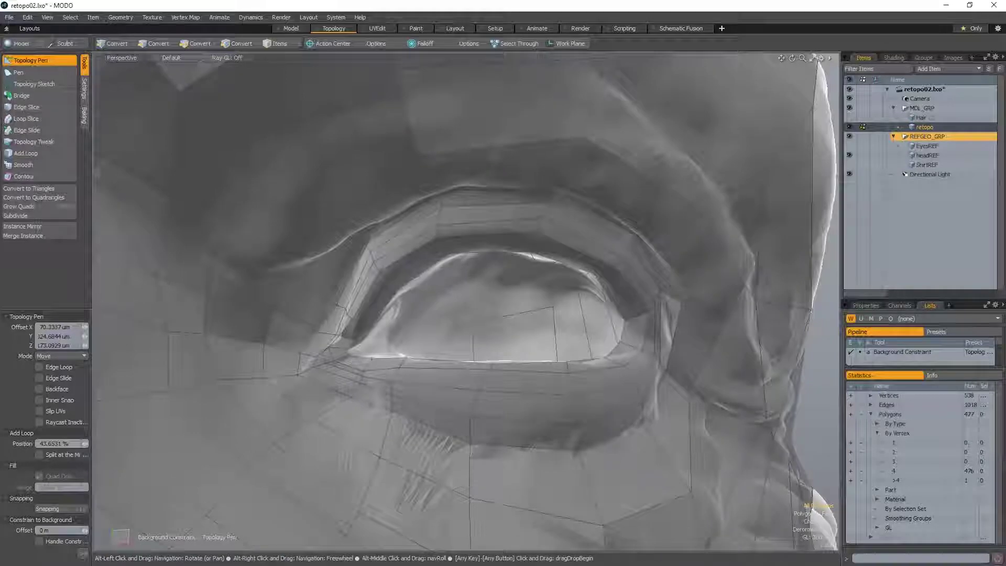
pyautogui.keyDown('alt'); pyautogui.moveTo(450, 293); pyautogui.dragTo(392, 262); pyautogui.keyUp('alt')
pyautogui.moveTo(338, 357); pyautogui.dragTo(324, 407)
pyautogui.moveTo(437, 417)
pyautogui.keyDown('alt'); pyautogui.mouseDown()
pyautogui.moveTo(401, 430)
pyautogui.moveTo(426, 413)
pyautogui.mouseUp(); pyautogui.keyUp('alt')
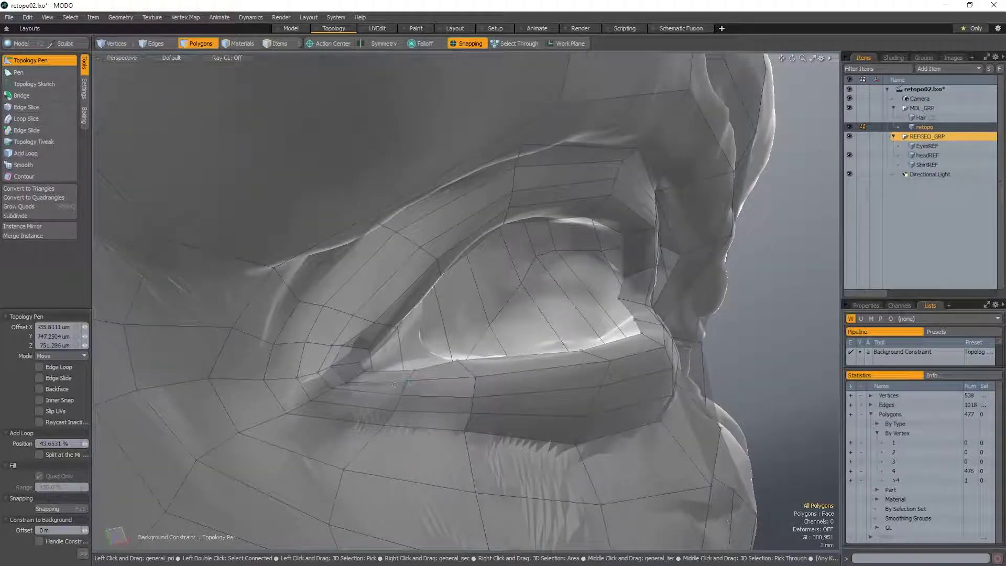
pyautogui.moveTo(350, 380); pyautogui.dragTo(351, 382)
pyautogui.keyDown('ctrl'); pyautogui.keyDown('alt'); pyautogui.moveTo(351, 382); pyautogui.dragTo(311, 375); pyautogui.keyUp('alt'); pyautogui.keyUp('ctrl')
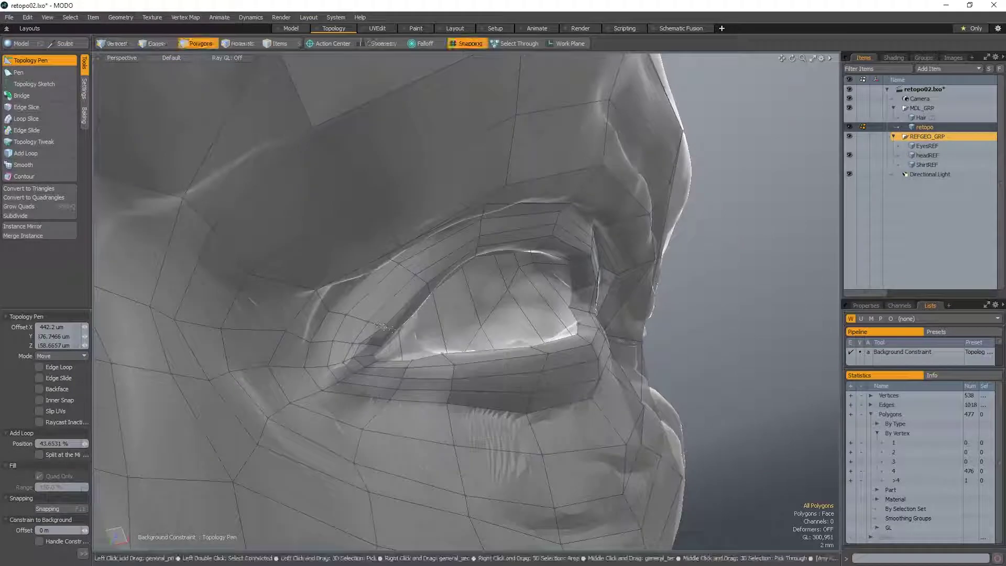
pyautogui.moveTo(392, 327)
pyautogui.keyDown('alt'); pyautogui.mouseDown()
pyautogui.moveTo(374, 321)
pyautogui.moveTo(390, 322)
pyautogui.mouseUp(); pyautogui.keyUp('alt')
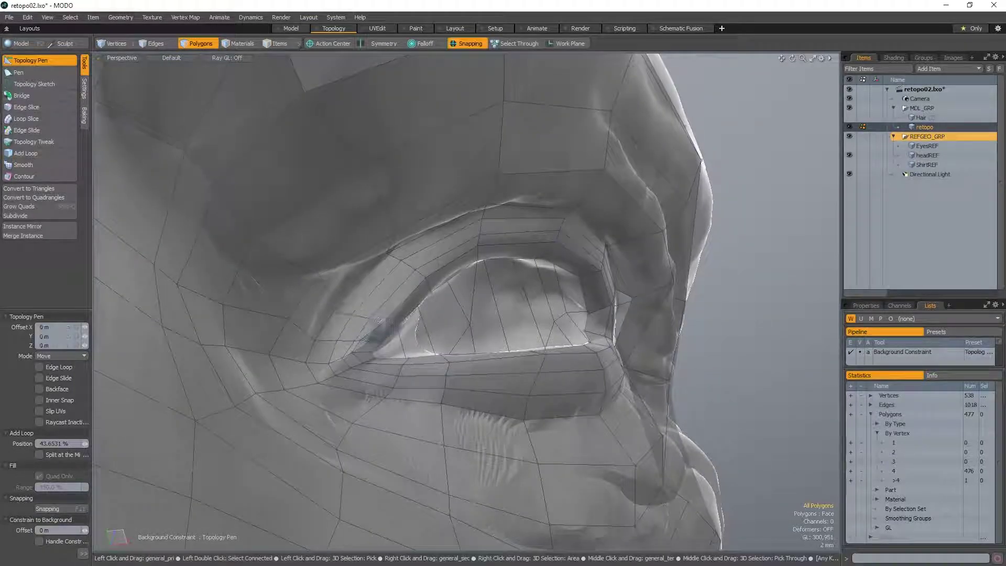
# - Slide the row of four edges crossing the upper eyelid near its inner corner along the lid to even the spacing
pyautogui.press('space')
pyautogui.press('space')
pyautogui.press('space')
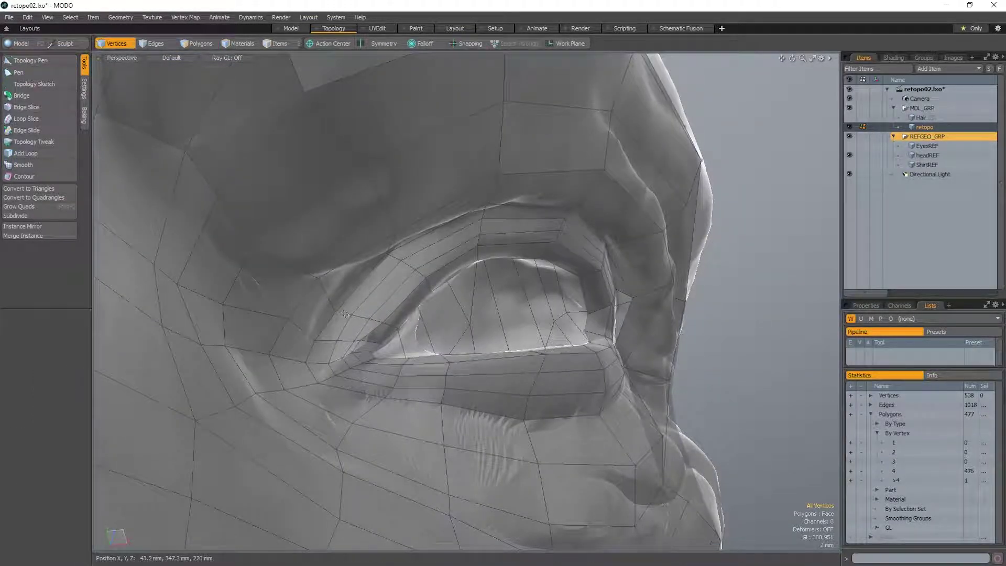
pyautogui.scroll(3, 390, 331)
pyautogui.keyDown('shift'); pyautogui.click(402, 321); pyautogui.keyUp('shift')
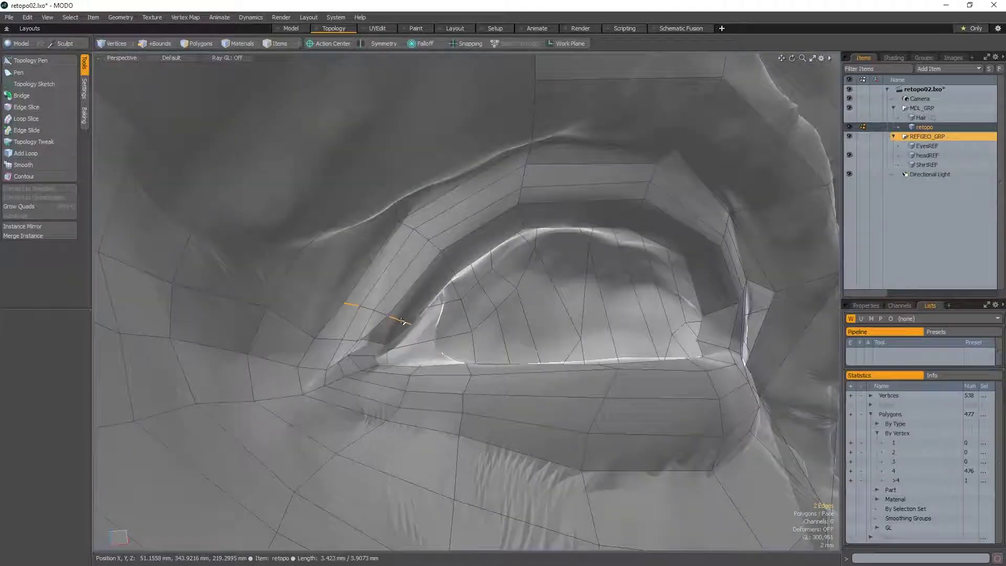
pyautogui.click(396, 319)
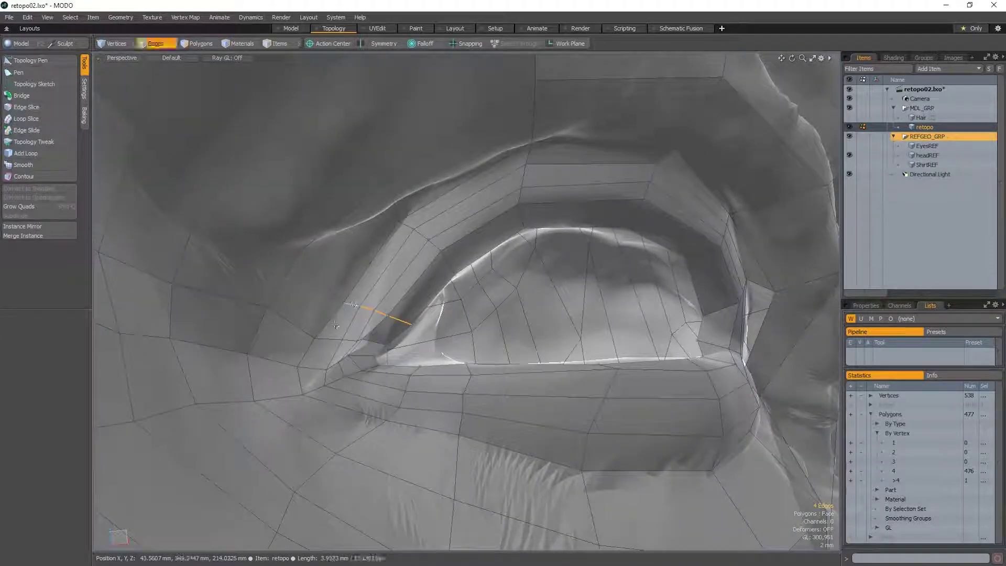
pyautogui.click(52, 129)
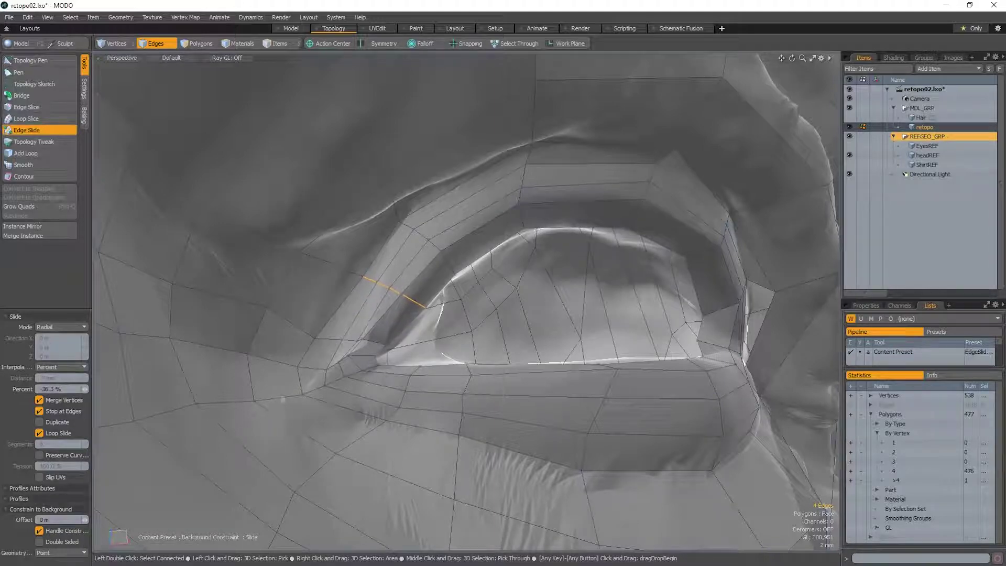
pyautogui.press('space')
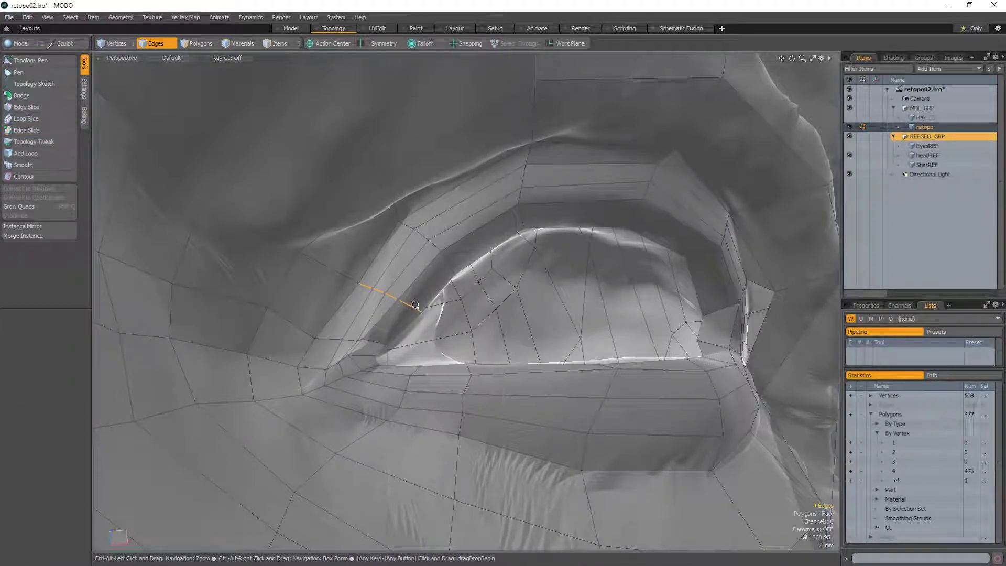
pyautogui.hotkey('alt', 's')
pyautogui.moveTo(420, 313); pyautogui.dragTo(405, 323)
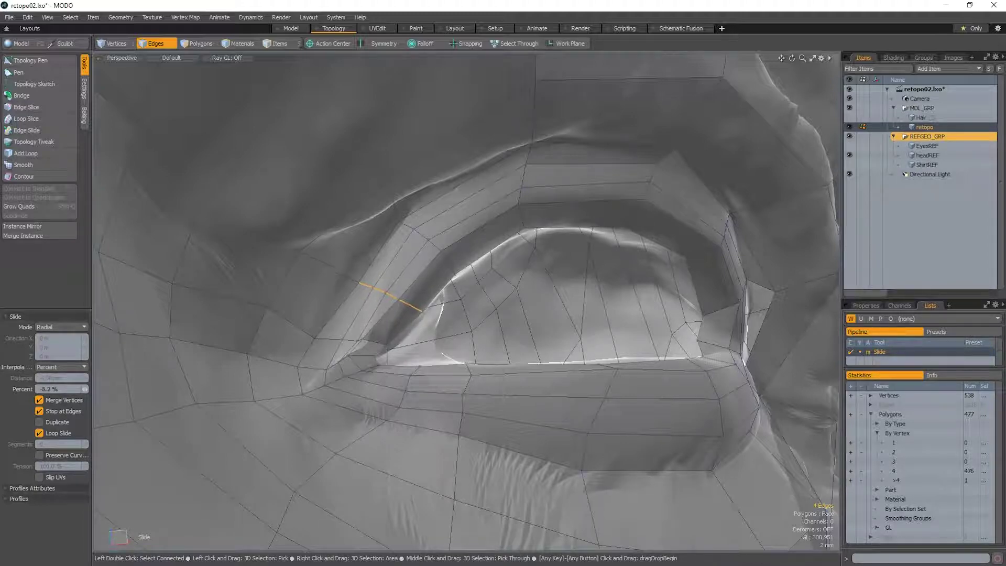
pyautogui.scroll(-2, 512, 218)
pyautogui.press('space')
# - Slide the row of four edges crossing the middle of the upper eyelid by about 7.4 %
pyautogui.moveTo(514, 223); pyautogui.dragTo(521, 159)
pyautogui.keyDown('shift'); pyautogui.click(521, 166); pyautogui.keyUp('shift')
pyautogui.hotkey('shift', 'g')
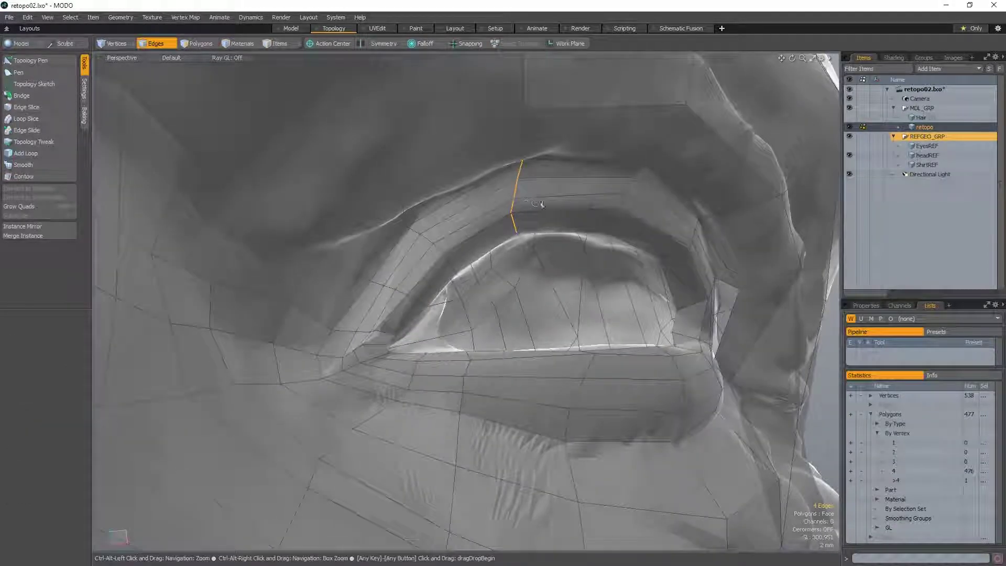
pyautogui.scroll(-1, 541, 205)
pyautogui.hotkey('alt', 's')
pyautogui.moveTo(541, 204); pyautogui.dragTo(535, 204)
pyautogui.scroll(-3, 541, 204)
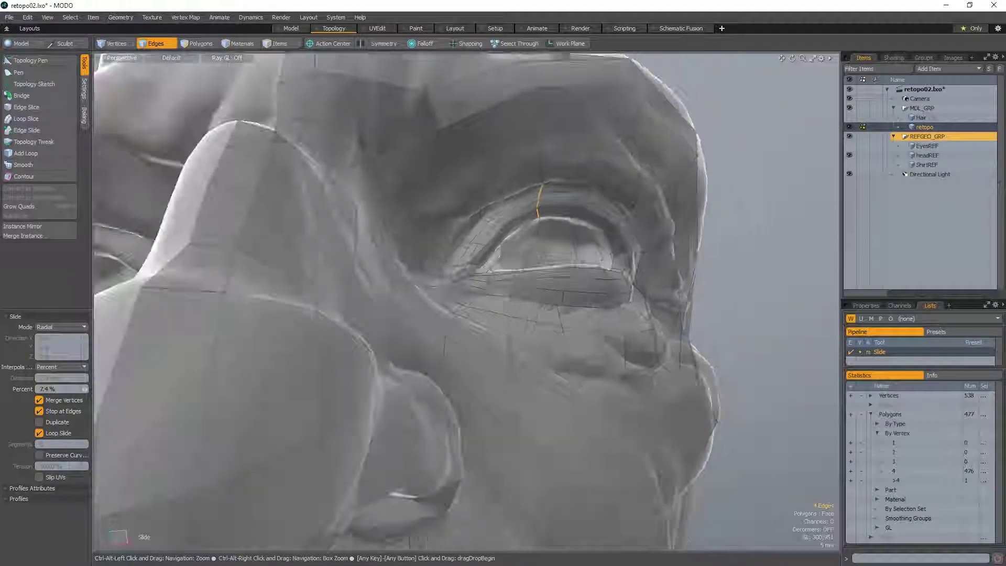
pyautogui.press('space')
# - Reposition the vertices along the lower eyelid and the area beneath it with the Topology Pen
pyautogui.click(736, 236)
pyautogui.keyDown('alt'); pyautogui.moveTo(618, 295); pyautogui.dragTo(572, 331); pyautogui.keyUp('alt')
pyautogui.hotkey('ctrl', '3')
pyautogui.click(636, 337)
pyautogui.moveTo(488, 295)
pyautogui.mouseDown()
pyautogui.moveTo(483, 303)
pyautogui.moveTo(489, 293)
pyautogui.mouseUp()
pyautogui.keyDown('alt'); pyautogui.moveTo(490, 294); pyautogui.dragTo(504, 266); pyautogui.keyUp('alt')
pyautogui.click(499, 267)
pyautogui.keyDown('alt'); pyautogui.moveTo(503, 267); pyautogui.dragTo(550, 296); pyautogui.keyUp('alt')
pyautogui.keyDown('ctrl'); pyautogui.keyDown('alt'); pyautogui.moveTo(550, 296); pyautogui.dragTo(501, 291); pyautogui.keyUp('alt'); pyautogui.keyUp('ctrl')
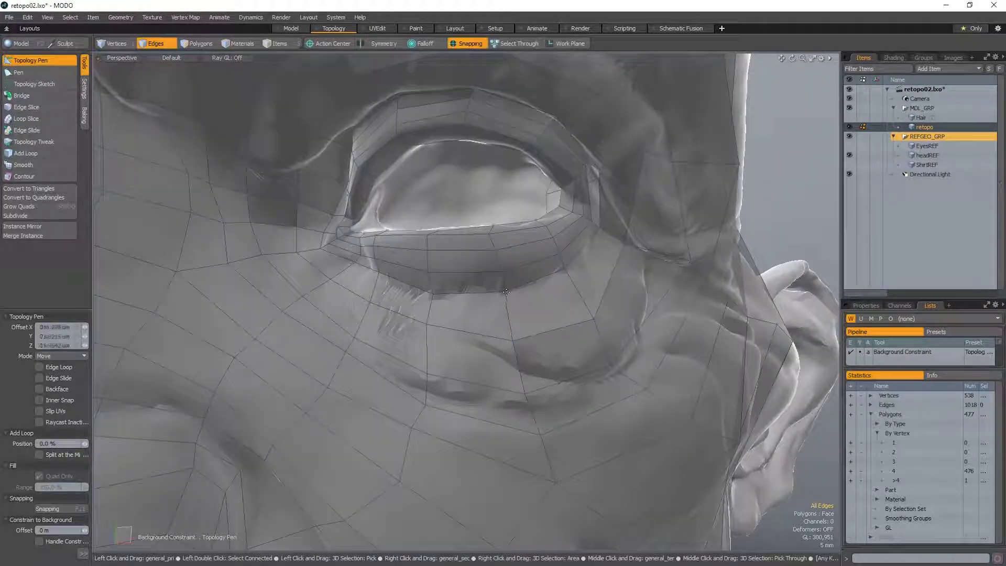
pyautogui.keyDown('alt'); pyautogui.moveTo(493, 233); pyautogui.dragTo(456, 355); pyautogui.keyUp('alt')
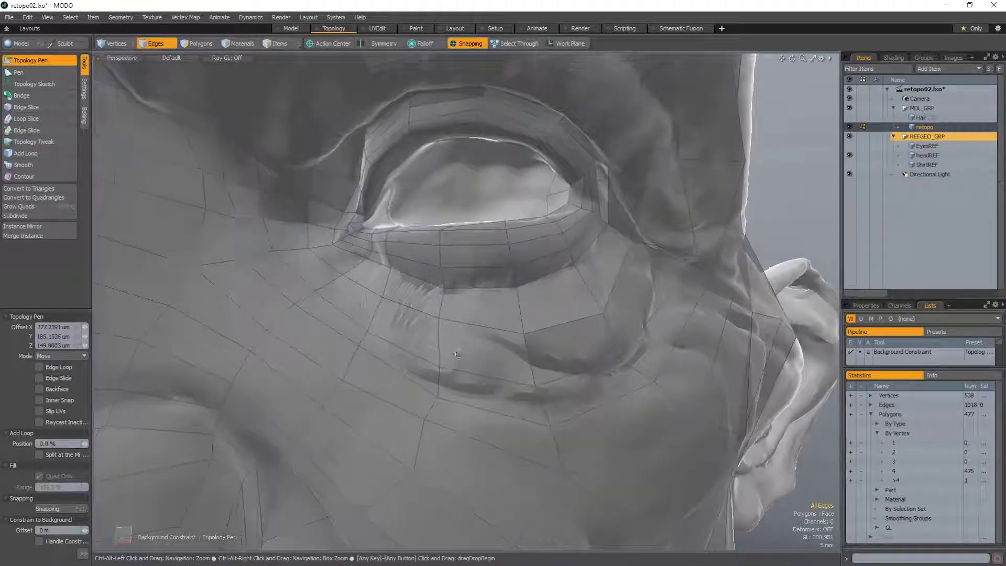
# - Insert an edge loop through the under-eye area at about 48.6 % and adjust the vertices around it
pyautogui.keyDown('alt'); pyautogui.moveTo(370, 326); pyautogui.dragTo(545, 207); pyautogui.keyUp('alt')
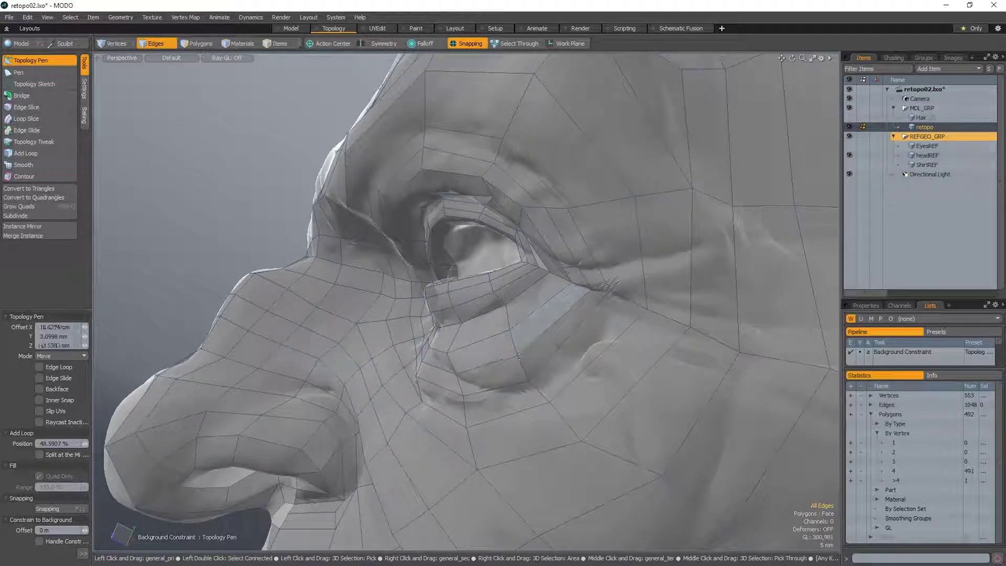
pyautogui.keyDown('alt'); pyautogui.moveTo(518, 356); pyautogui.dragTo(446, 352); pyautogui.keyUp('alt')
pyautogui.scroll(-3, 371, 291)
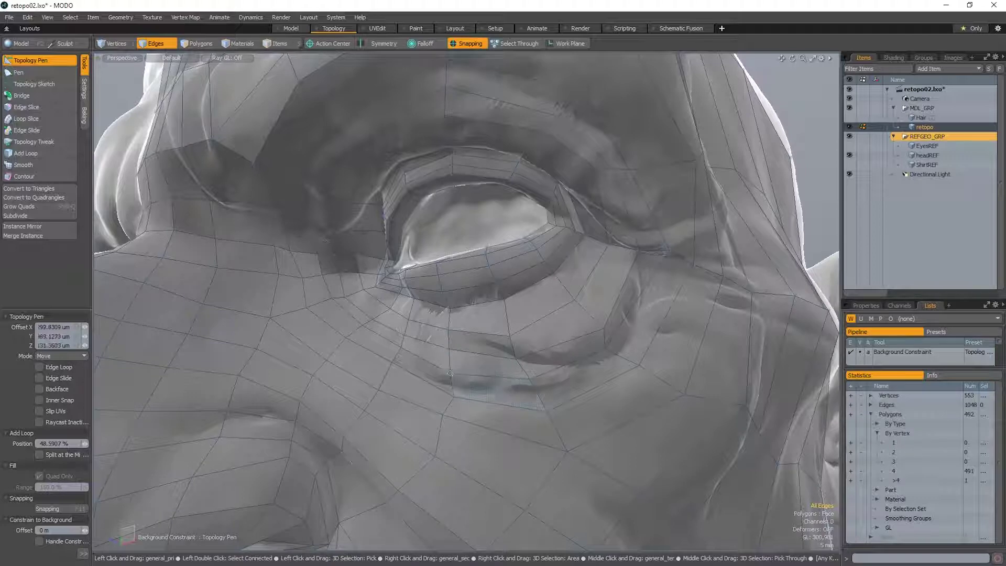
pyautogui.moveTo(509, 333); pyautogui.dragTo(569, 332)
pyautogui.keyDown('alt'); pyautogui.moveTo(583, 285); pyautogui.dragTo(398, 301); pyautogui.keyUp('alt')
# - Even out the vertices between the inner eye corner and the bridge of the nose
pyautogui.moveTo(332, 373); pyautogui.dragTo(333, 369)
pyautogui.keyDown('alt'); pyautogui.moveTo(333, 369); pyautogui.dragTo(355, 330); pyautogui.keyUp('alt')
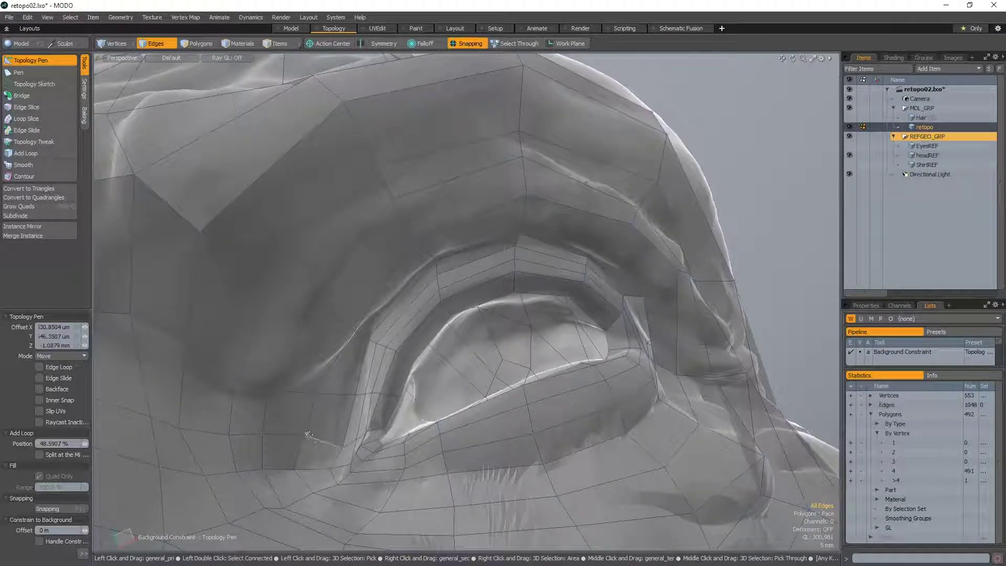
pyautogui.keyDown('alt'); pyautogui.moveTo(303, 434); pyautogui.dragTo(368, 383); pyautogui.keyUp('alt')
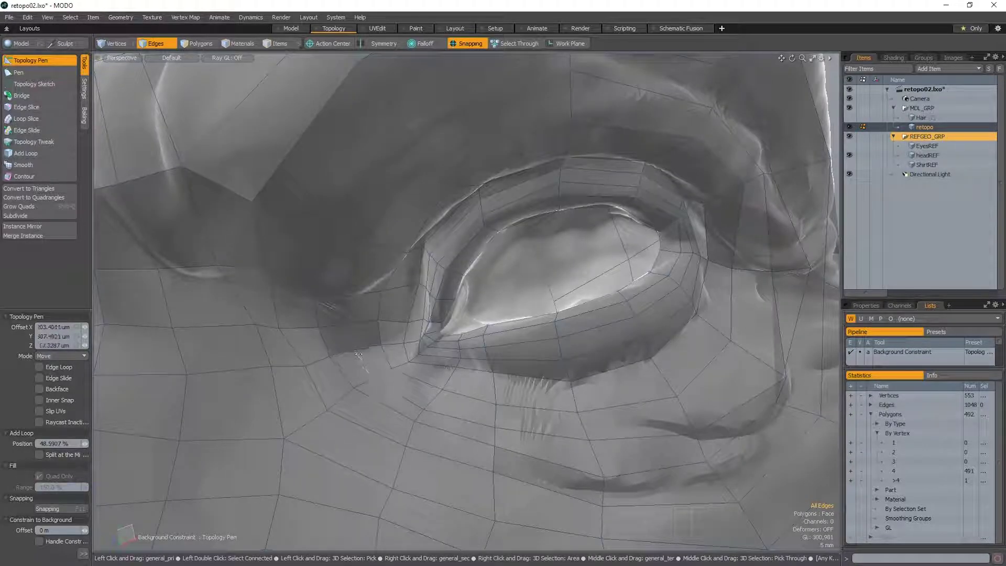
pyautogui.keyDown('alt'); pyautogui.moveTo(382, 362); pyautogui.dragTo(401, 392); pyautogui.keyUp('alt')
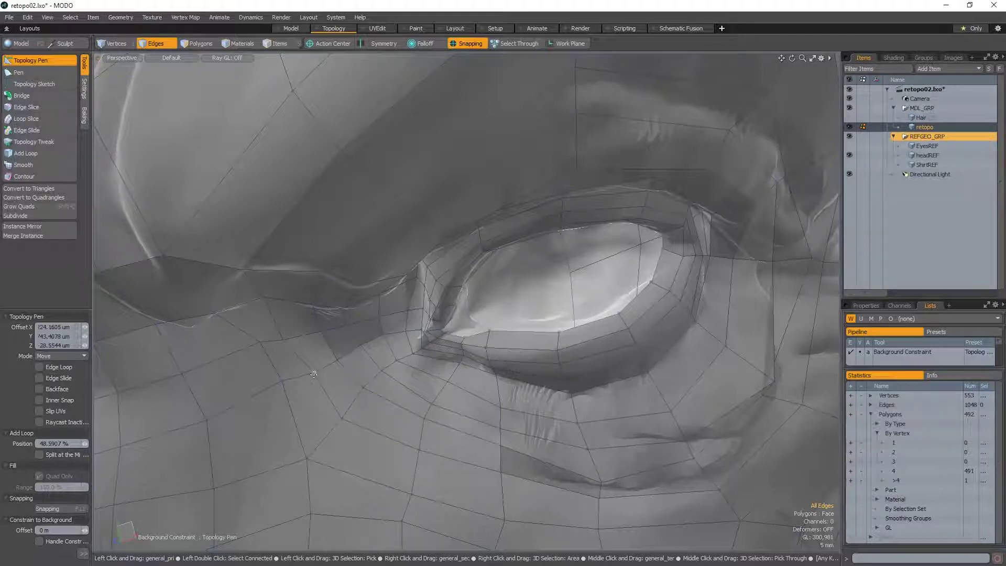
# - Create a separate quad on the front edge of the ear and save the scene
pyautogui.keyDown('ctrl'); pyautogui.keyDown('alt'); pyautogui.moveTo(261, 342); pyautogui.dragTo(525, 354); pyautogui.keyUp('alt'); pyautogui.keyUp('ctrl')
pyautogui.keyDown('ctrl'); pyautogui.click(507, 327); pyautogui.keyUp('ctrl')
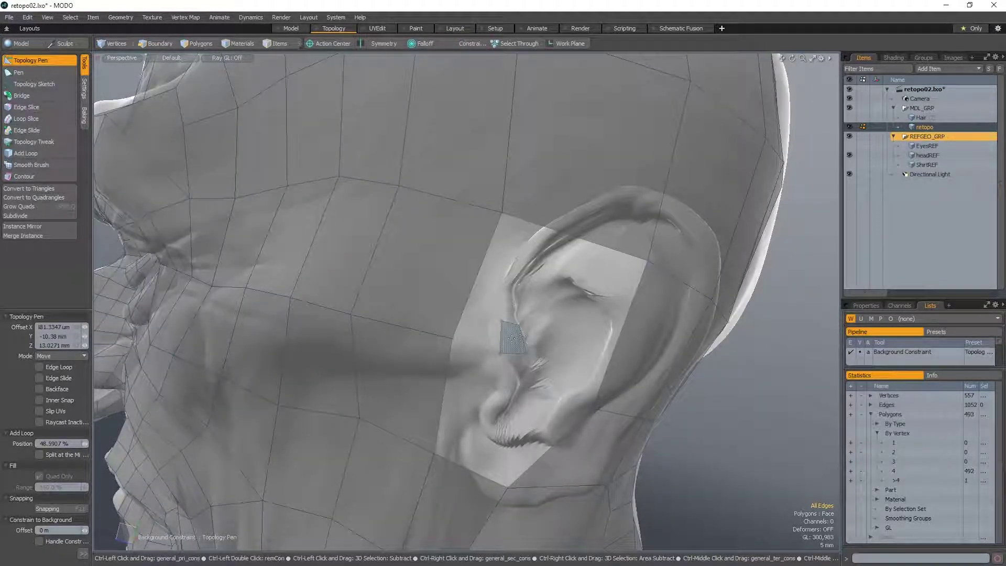
pyautogui.hotkey('ctrl', 's')
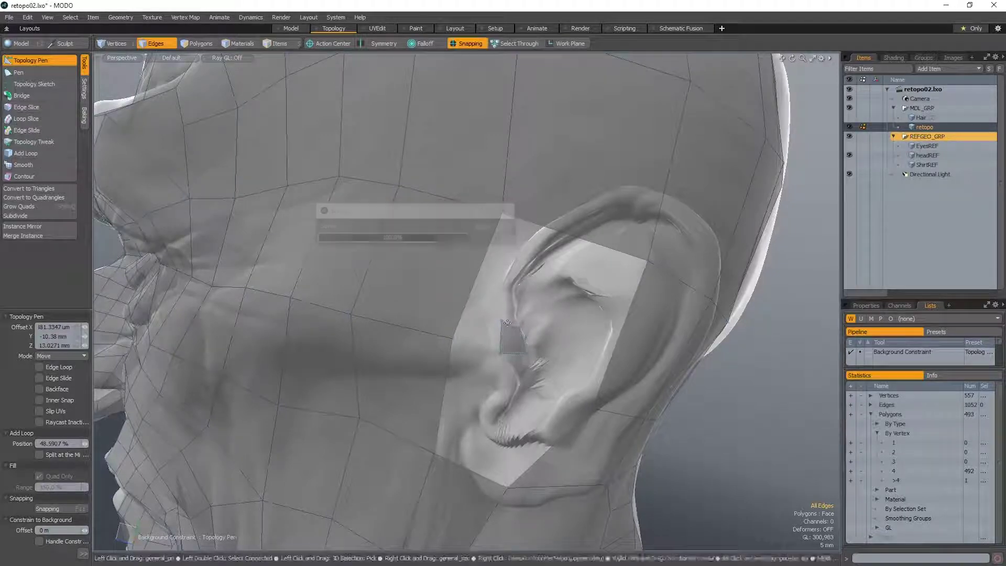
# - Extend the ear quad upward along the front rim of the ear and fit its vertices to the sculpt
pyautogui.scroll(2, 506, 320)
pyautogui.keyDown('alt'); pyautogui.moveTo(506, 320); pyautogui.dragTo(550, 234); pyautogui.keyUp('alt')
pyautogui.keyDown('alt'); pyautogui.keyDown('shift'); pyautogui.moveTo(557, 237); pyautogui.dragTo(563, 341); pyautogui.keyUp('shift'); pyautogui.keyUp('alt')
pyautogui.scroll(-5, 499, 325)
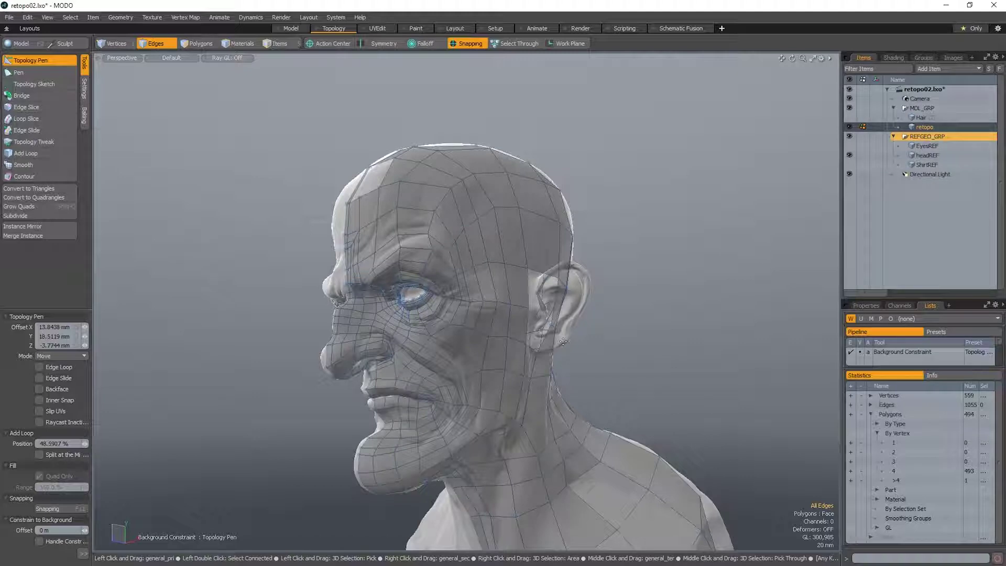
pyautogui.scroll(8, 562, 341)
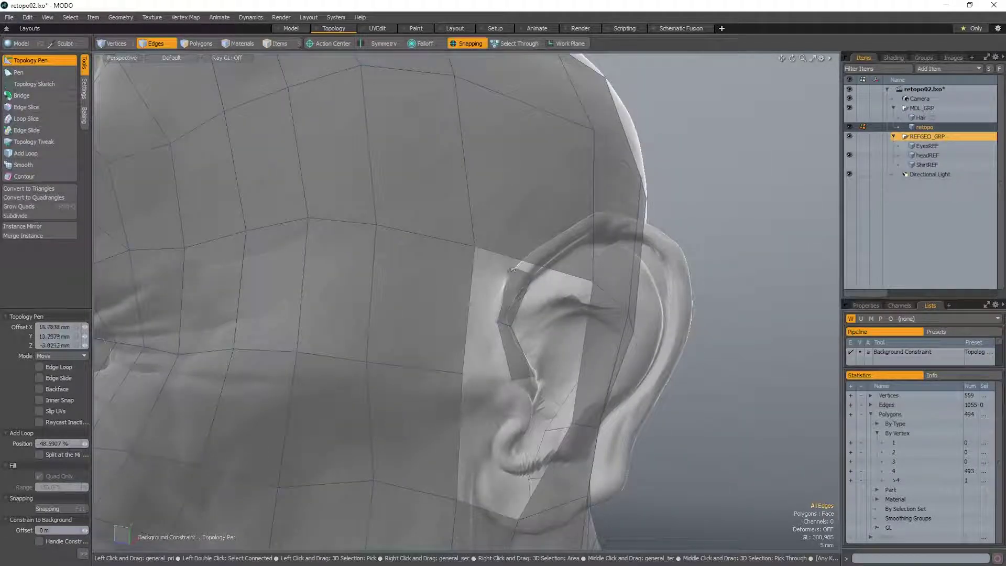
pyautogui.keyDown('alt'); pyautogui.moveTo(513, 270); pyautogui.dragTo(542, 267); pyautogui.keyUp('alt')
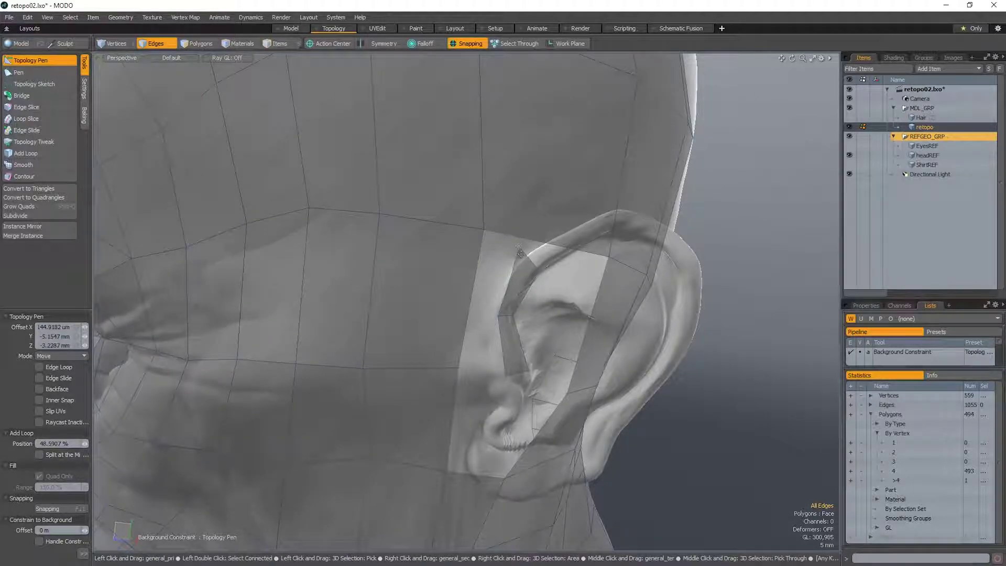
pyautogui.keyDown('alt'); pyautogui.moveTo(545, 366); pyautogui.dragTo(541, 297); pyautogui.keyUp('alt')
# - Continue the quad strip over the top of the ear rim and start it down the back
pyautogui.keyDown('shift'); pyautogui.click(451, 317); pyautogui.keyUp('shift')
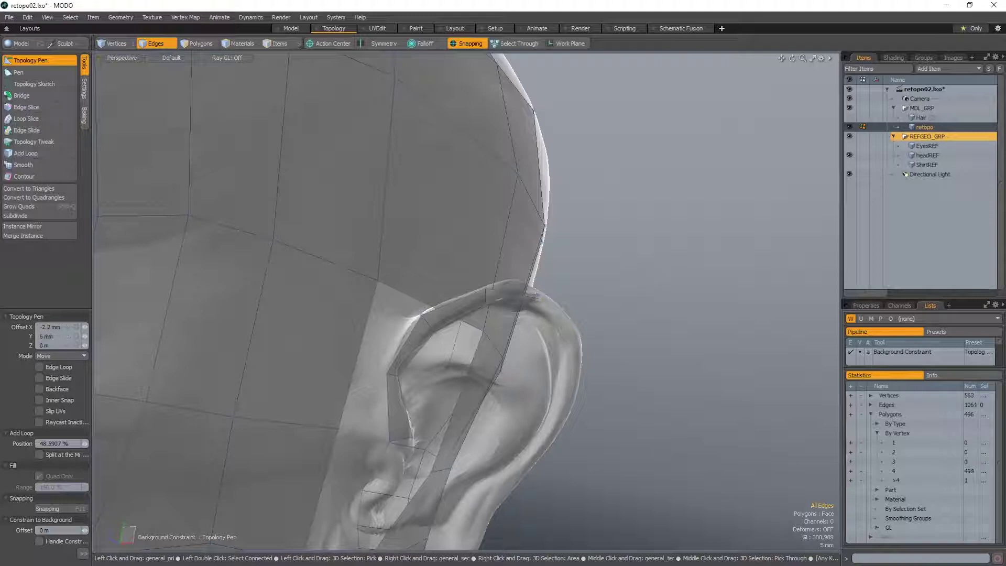
pyautogui.keyDown('alt'); pyautogui.moveTo(535, 295); pyautogui.dragTo(461, 296); pyautogui.keyUp('alt')
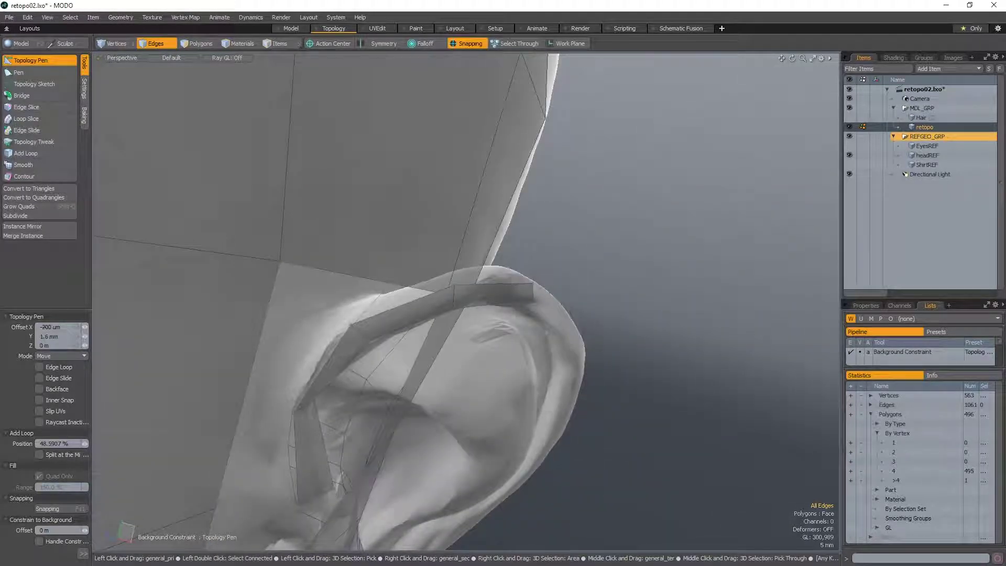
pyautogui.keyDown('alt'); pyautogui.moveTo(546, 300); pyautogui.dragTo(537, 296); pyautogui.keyUp('alt')
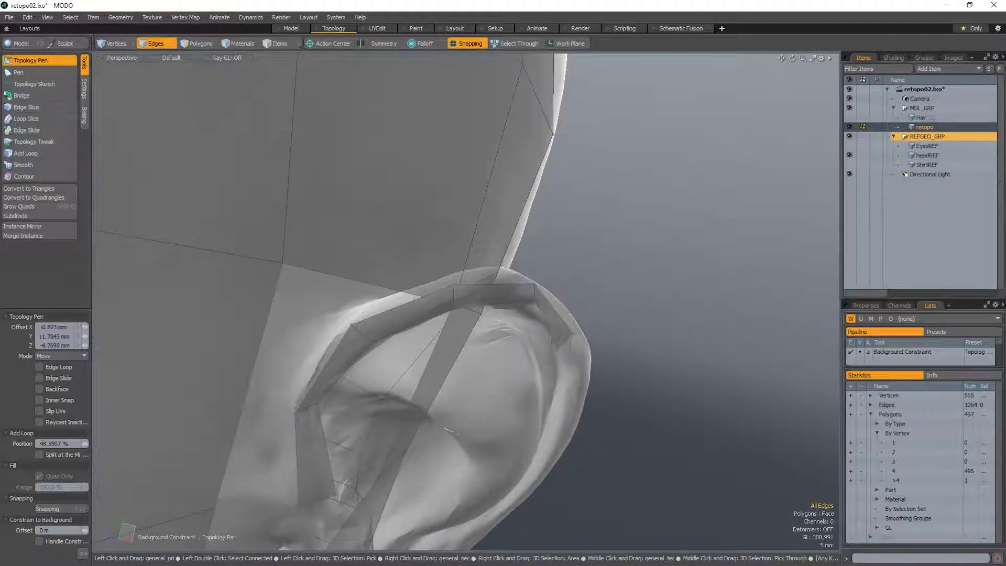
pyautogui.keyDown('alt'); pyautogui.moveTo(579, 356); pyautogui.dragTo(606, 323); pyautogui.keyUp('alt')
pyautogui.keyDown('alt'); pyautogui.moveTo(613, 423); pyautogui.dragTo(519, 353); pyautogui.keyUp('alt')
pyautogui.scroll(-5, 520, 353)
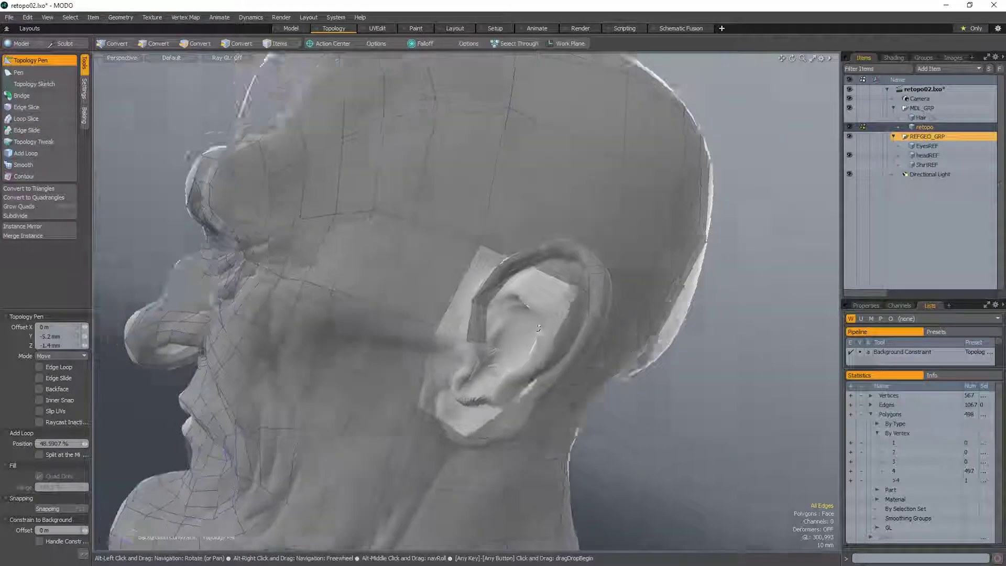
# - Isolate the six ear rim polygons by hiding the rest of the retopology mesh, and clear the selection
pyautogui.press('space')
pyautogui.press('3')
pyautogui.scroll(3, 599, 327)
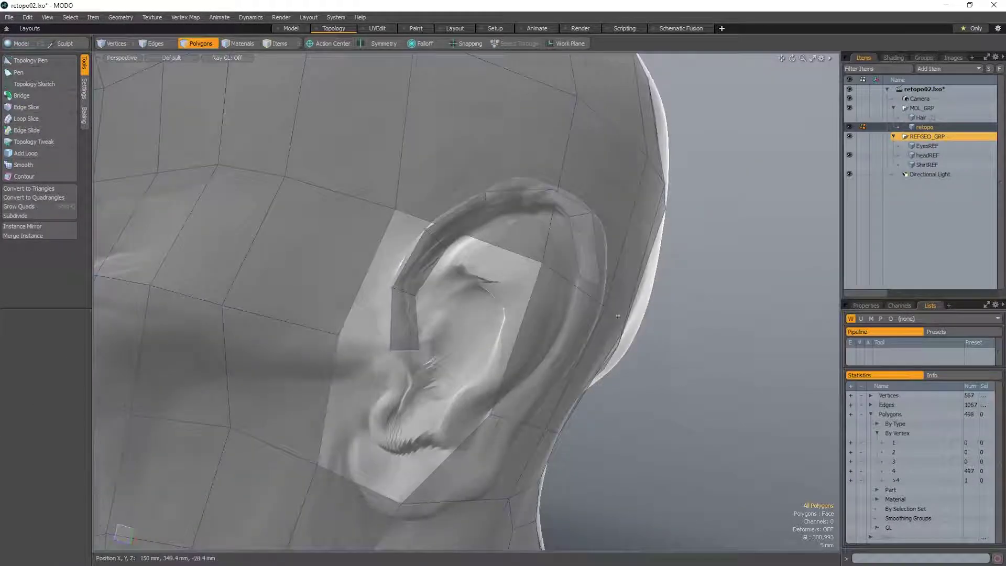
pyautogui.keyDown('ctrl'); pyautogui.keyDown('alt'); pyautogui.moveTo(591, 329); pyautogui.dragTo(561, 277); pyautogui.keyUp('alt'); pyautogui.keyUp('ctrl')
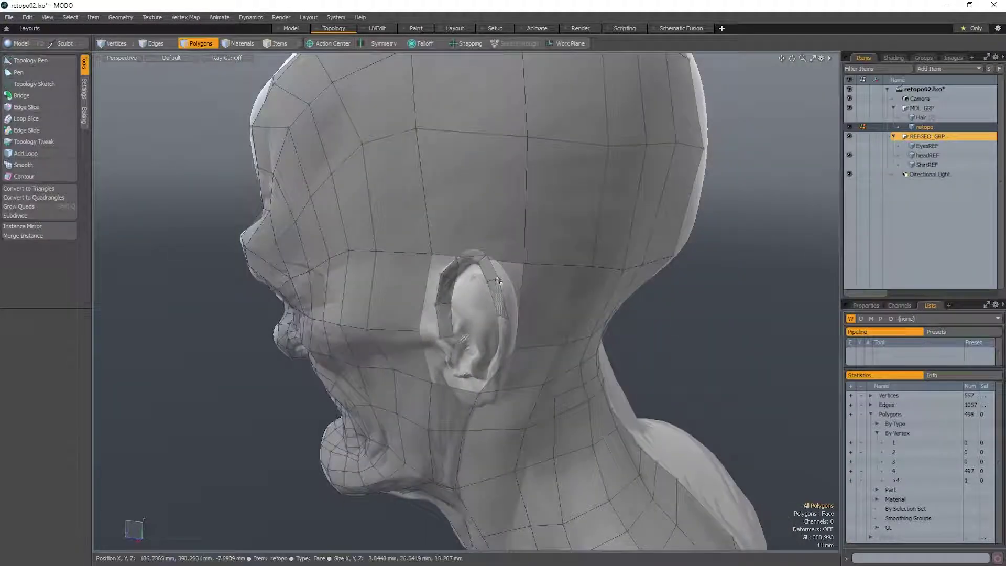
pyautogui.hotkey('shift', 'h')
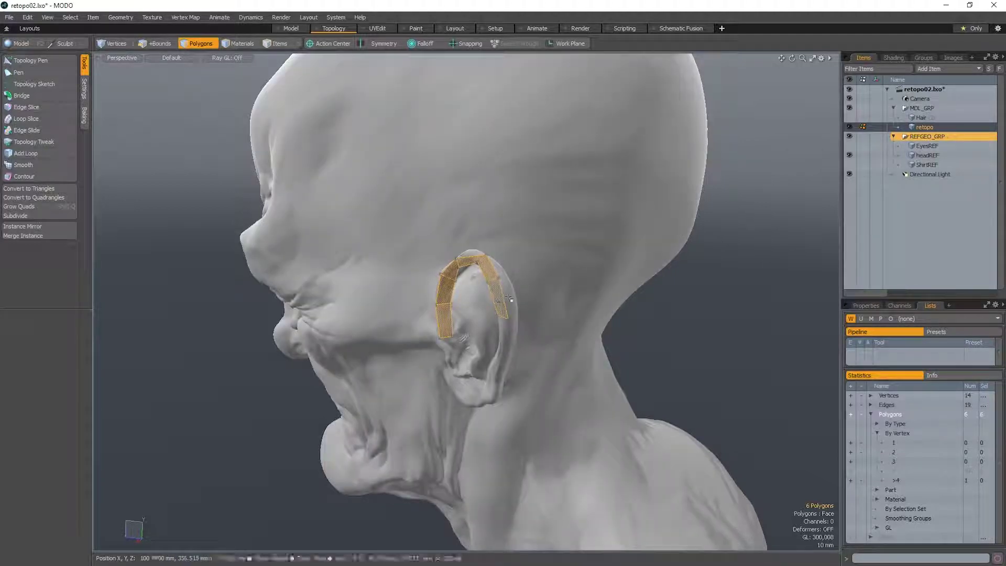
pyautogui.moveTo(495, 324)
pyautogui.keyDown('alt'); pyautogui.mouseDown()
pyautogui.moveTo(568, 337)
pyautogui.moveTo(488, 308)
pyautogui.mouseUp(); pyautogui.keyUp('alt')
pyautogui.click(568, 336)
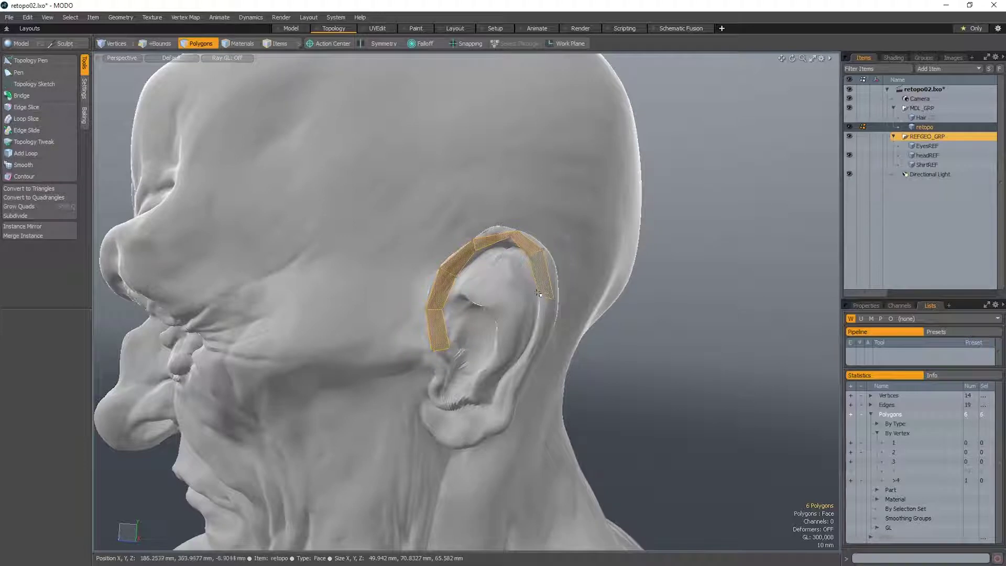
pyautogui.scroll(1, 551, 314)
pyautogui.click(551, 316)
pyautogui.scroll(1, 550, 318)
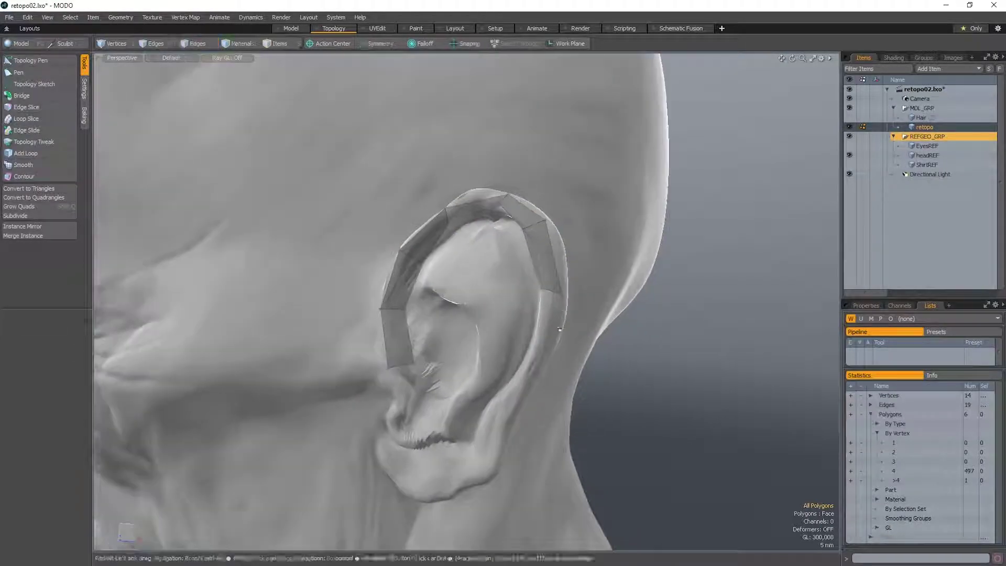
# - Extend the ear strip one more quad down the back rim with the Topology Pen
pyautogui.hotkey('ctrl', '5')
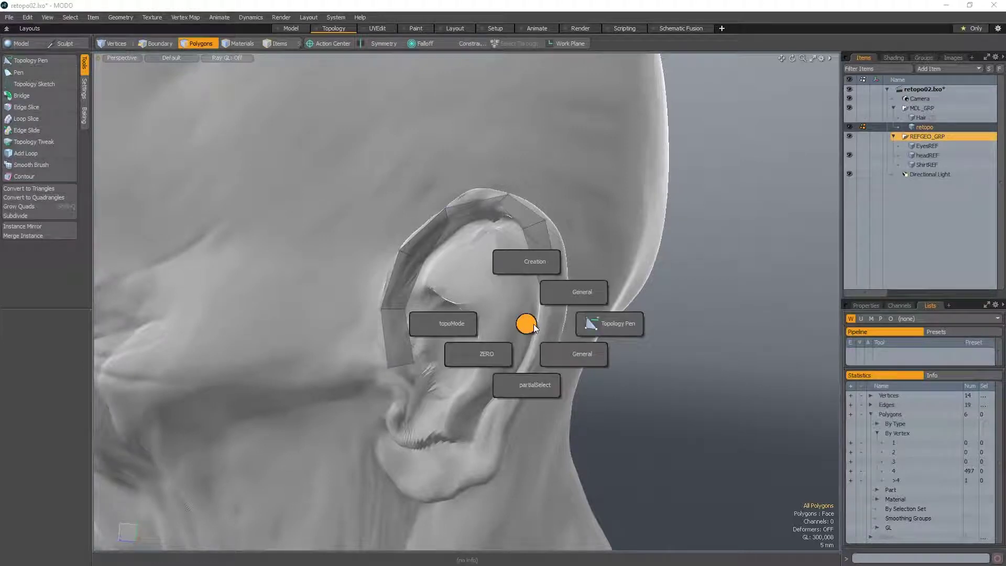
pyautogui.click(582, 326)
pyautogui.keyDown('alt'); pyautogui.moveTo(557, 330); pyautogui.dragTo(555, 321); pyautogui.keyUp('alt')
pyautogui.keyDown('shift'); pyautogui.moveTo(550, 285); pyautogui.dragTo(545, 344); pyautogui.keyUp('shift')
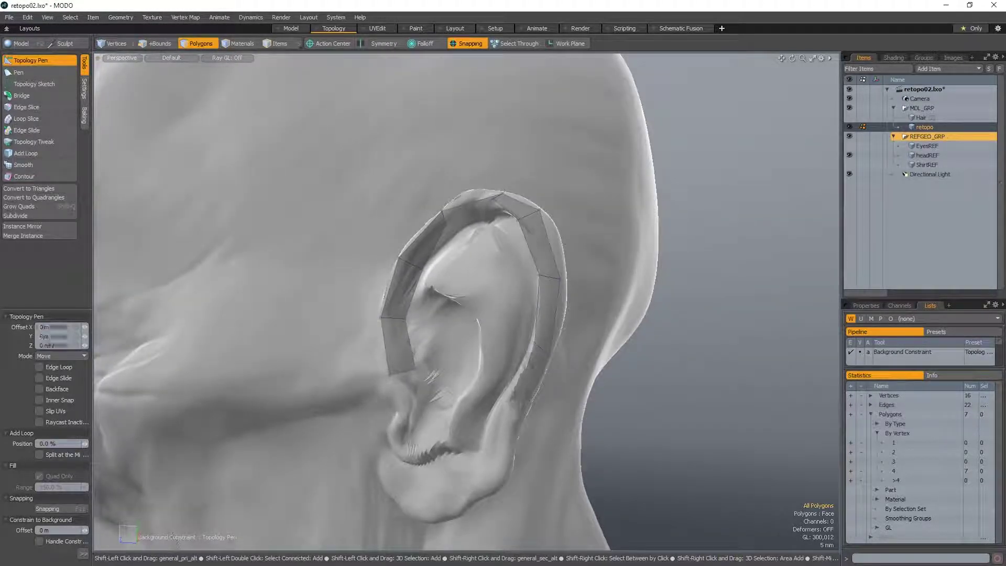
# - Continue the ear quad strip down the back rim and around the earlobe to its front edge
pyautogui.keyDown('shift'); pyautogui.moveTo(513, 396); pyautogui.dragTo(509, 404); pyautogui.keyUp('shift')
pyautogui.keyDown('alt'); pyautogui.moveTo(509, 404); pyautogui.dragTo(380, 367); pyautogui.keyUp('alt')
pyautogui.keyDown('alt'); pyautogui.moveTo(419, 251); pyautogui.dragTo(445, 257); pyautogui.keyUp('alt')
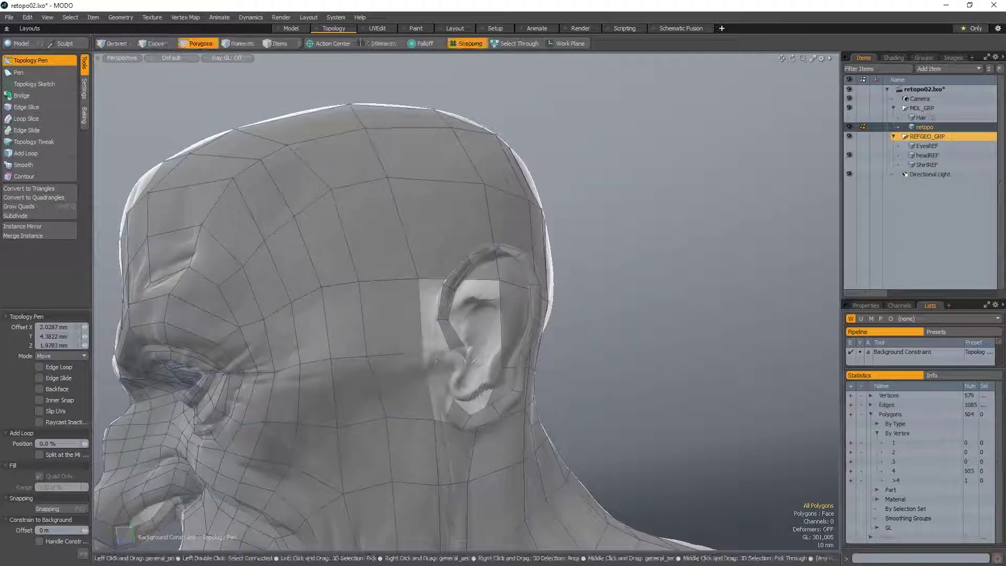
pyautogui.keyDown('alt'); pyautogui.moveTo(506, 312); pyautogui.dragTo(481, 355); pyautogui.keyUp('alt')
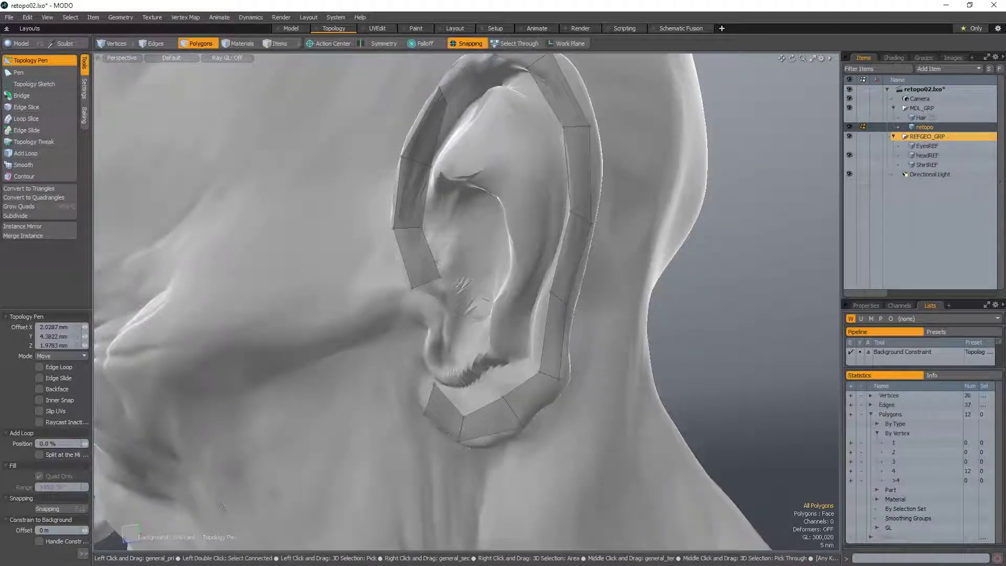
pyautogui.moveTo(441, 389); pyautogui.dragTo(414, 370)
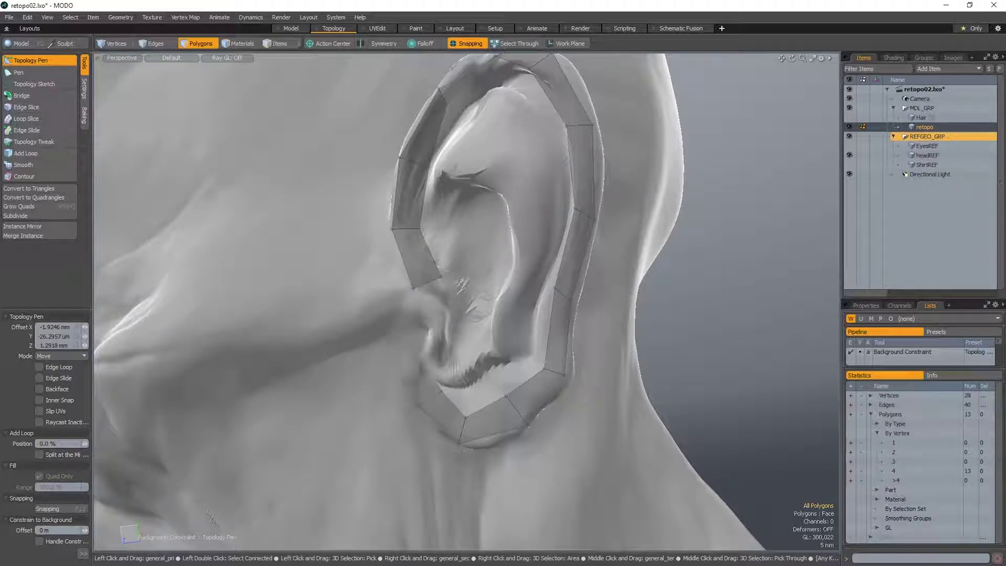
# - Start a separate quad on the upper antihelix of the ear and extend it by one quad toward the face
pyautogui.moveTo(436, 408); pyautogui.dragTo(466, 323)
pyautogui.scroll(-2, 441, 398)
pyautogui.scroll(4, 464, 330)
pyautogui.scroll(-3, 464, 329)
pyautogui.scroll(2, 468, 322)
pyautogui.moveTo(466, 282); pyautogui.dragTo(510, 309)
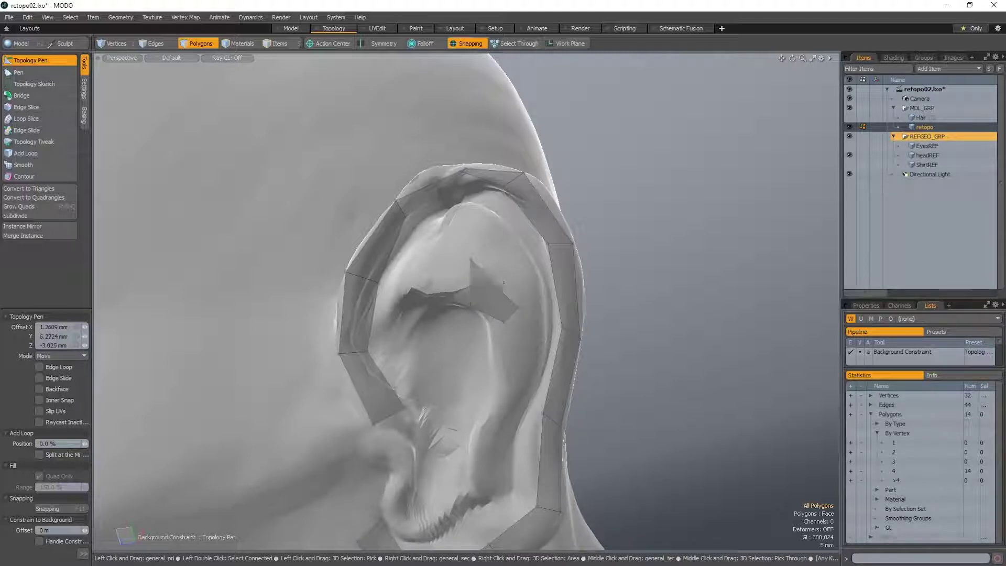
pyautogui.keyDown('alt'); pyautogui.moveTo(504, 275); pyautogui.dragTo(420, 255); pyautogui.keyUp('alt')
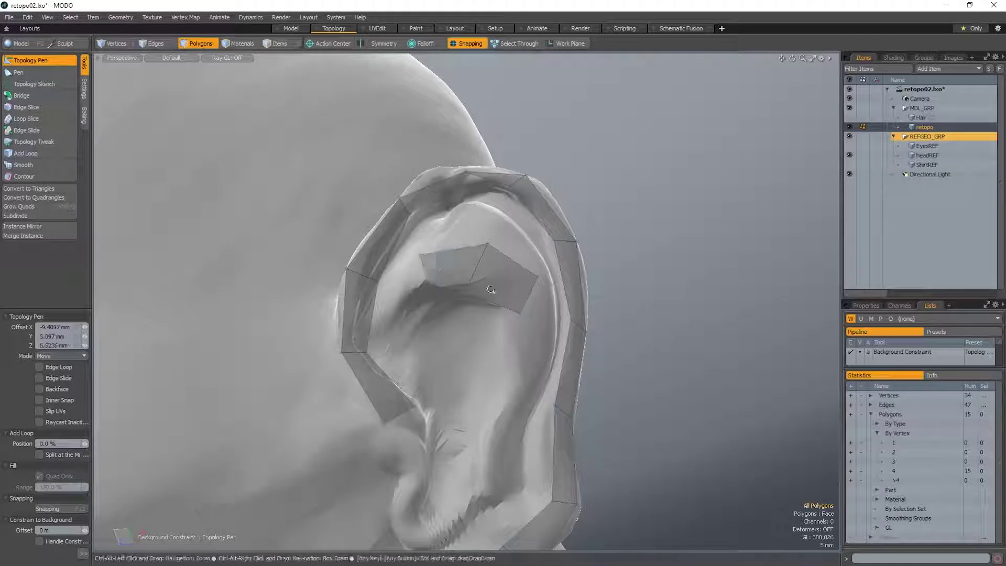
pyautogui.scroll(1, 490, 292)
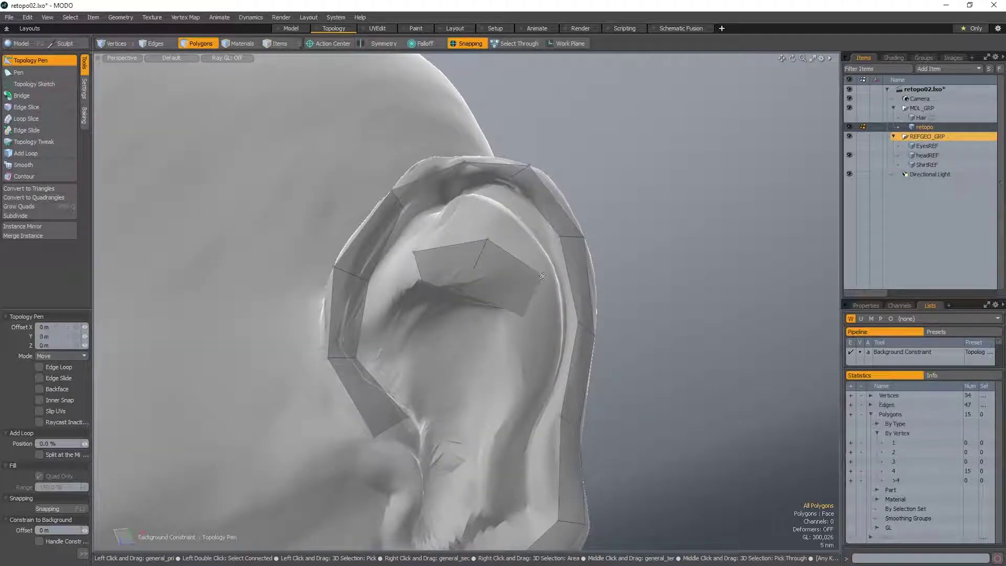
# - Extend the antihelix strip quad by quad down the inner ear toward the notch above the lobe
pyautogui.keyDown('shift'); pyautogui.moveTo(528, 305); pyautogui.dragTo(531, 370); pyautogui.keyUp('shift')
pyautogui.keyDown('alt'); pyautogui.keyDown('shift'); pyautogui.moveTo(532, 370); pyautogui.dragTo(525, 297); pyautogui.keyUp('shift'); pyautogui.keyUp('alt')
pyautogui.keyDown('alt'); pyautogui.moveTo(525, 297); pyautogui.dragTo(515, 348); pyautogui.keyUp('alt')
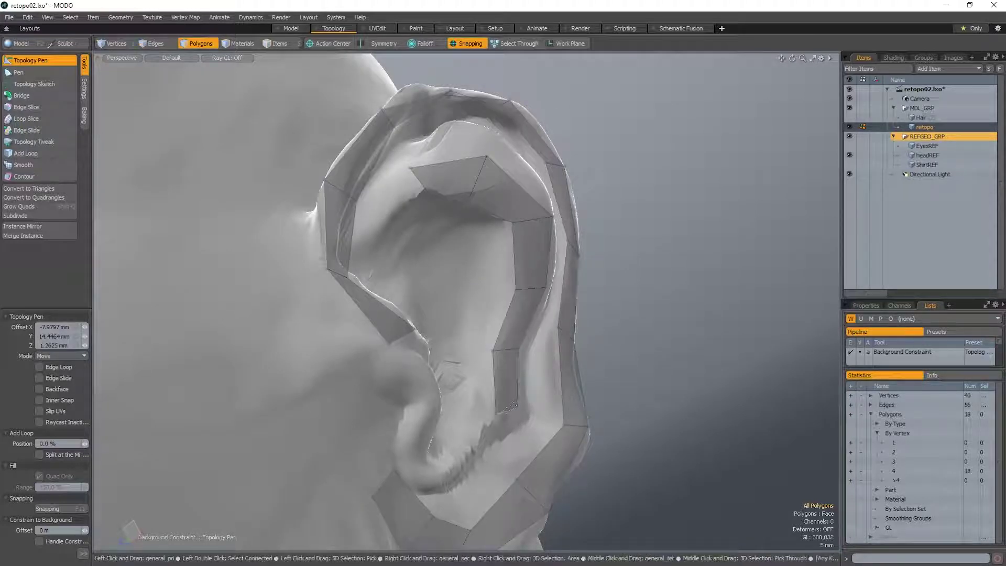
pyautogui.moveTo(506, 406); pyautogui.dragTo(508, 401)
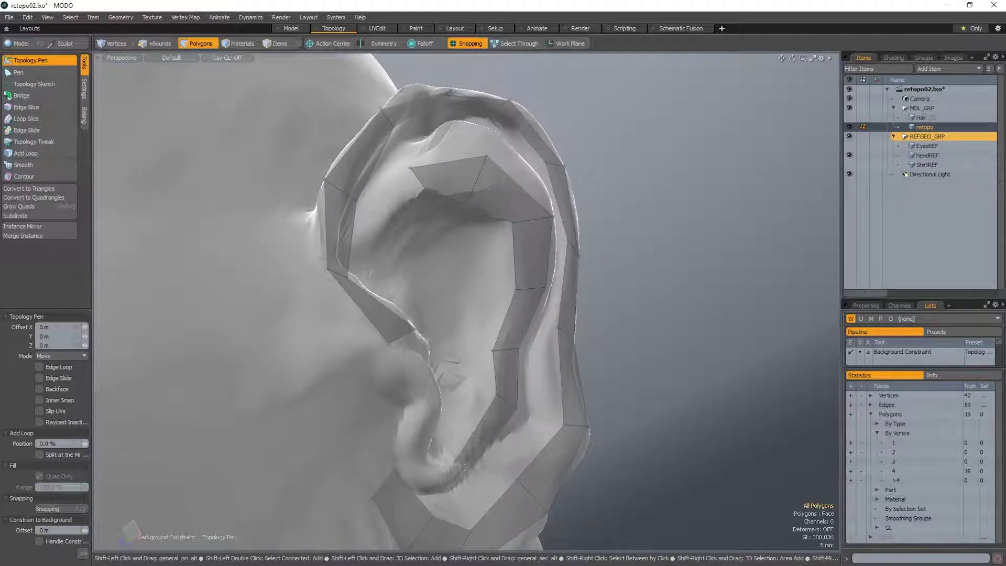
# - Carry the inner strip around the lower notch and up the tragus to join the front rim strip
pyautogui.keyDown('shift'); pyautogui.moveTo(464, 467); pyautogui.dragTo(463, 467); pyautogui.keyUp('shift')
pyautogui.keyDown('alt'); pyautogui.moveTo(463, 467); pyautogui.dragTo(411, 449); pyautogui.keyUp('alt')
pyautogui.keyDown('alt'); pyautogui.moveTo(412, 450); pyautogui.dragTo(409, 377); pyautogui.keyUp('alt')
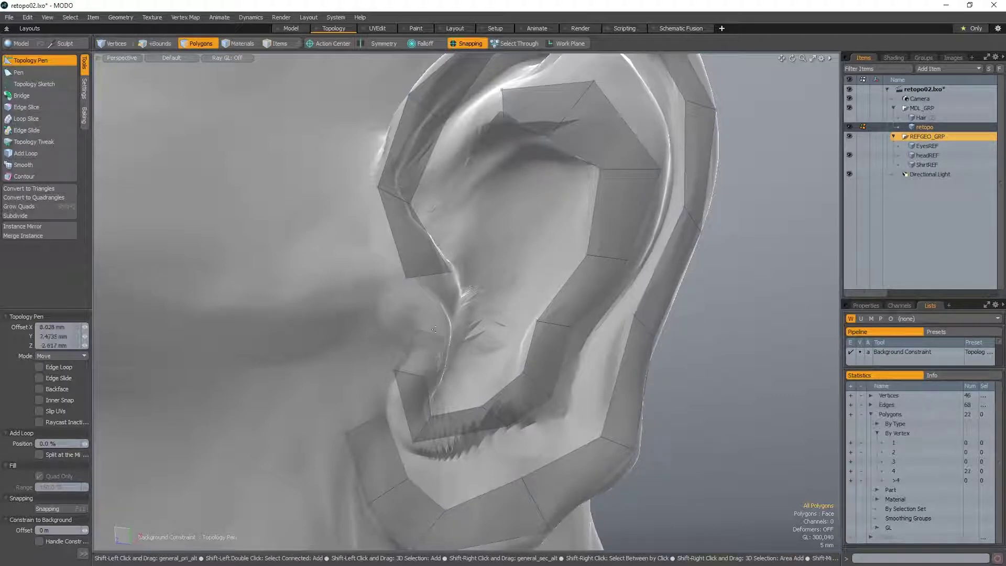
pyautogui.keyDown('shift'); pyautogui.moveTo(440, 333); pyautogui.dragTo(432, 284); pyautogui.keyUp('shift')
pyautogui.moveTo(443, 334); pyautogui.dragTo(514, 334)
# - Add quads above the antihelix strip in the upper ear and even out their shared vertices
pyautogui.scroll(-3, 444, 300)
pyautogui.scroll(3, 443, 300)
pyautogui.scroll(-3, 444, 300)
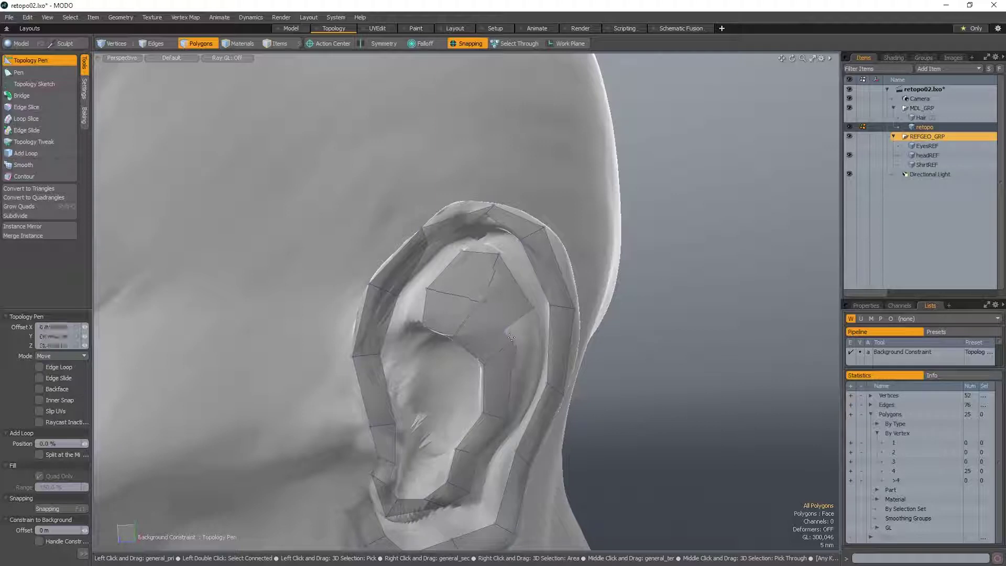
pyautogui.moveTo(476, 312); pyautogui.dragTo(475, 300)
pyautogui.moveTo(506, 343); pyautogui.dragTo(507, 339)
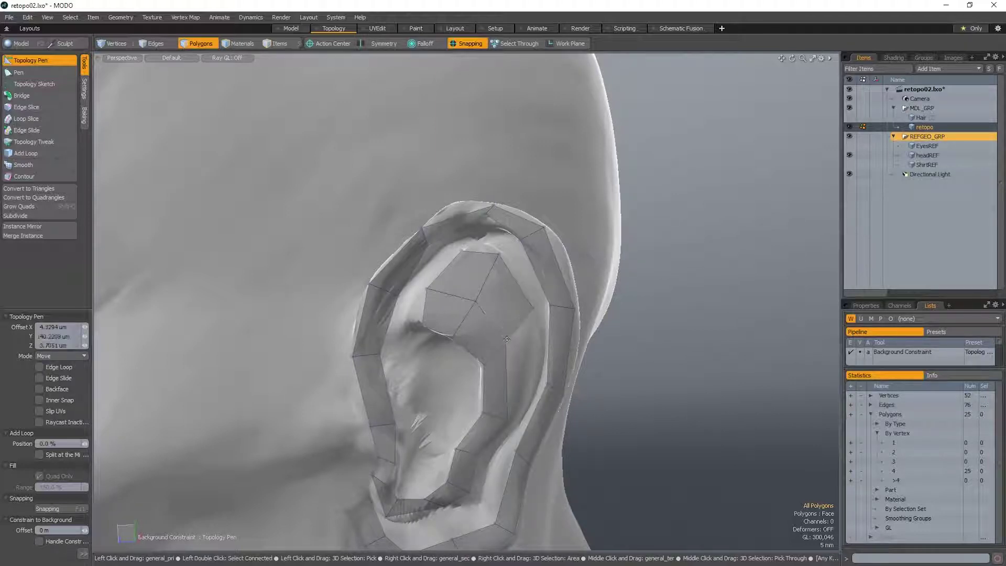
# - Bridge the upper back rim to the antihelix patch with new quads and weld their loose vertices
pyautogui.keyDown('alt'); pyautogui.moveTo(480, 231); pyautogui.dragTo(522, 234); pyautogui.keyUp('alt')
pyautogui.keyDown('shift'); pyautogui.middleClick(519, 250); pyautogui.keyUp('shift')
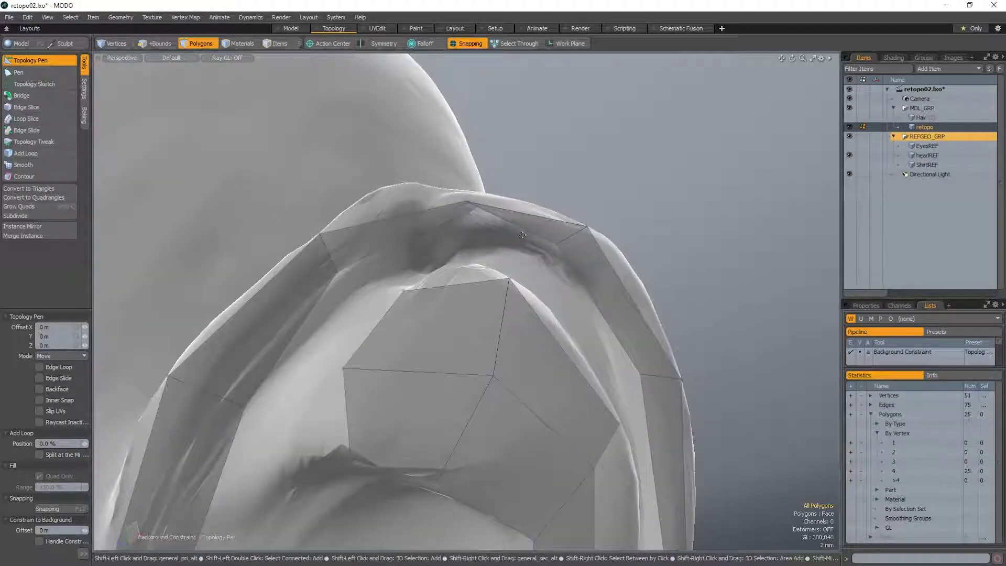
pyautogui.keyDown('shift'); pyautogui.click(580, 291); pyautogui.keyUp('shift')
pyautogui.keyDown('alt'); pyautogui.moveTo(578, 293); pyautogui.dragTo(488, 321); pyautogui.keyUp('alt')
pyautogui.keyDown('shift'); pyautogui.moveTo(514, 368); pyautogui.dragTo(585, 360); pyautogui.keyUp('shift')
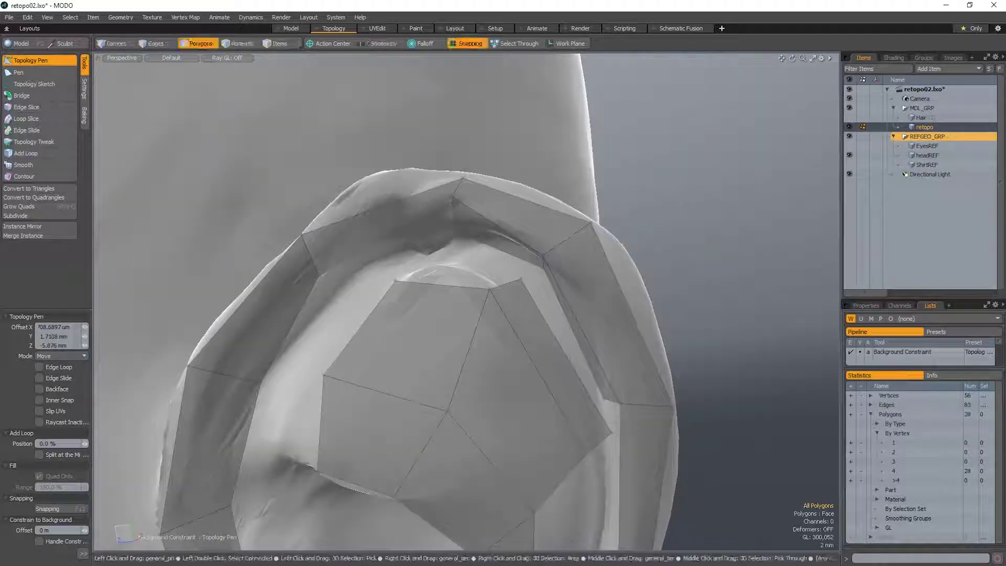
pyautogui.moveTo(611, 432); pyautogui.dragTo(603, 399)
pyautogui.moveTo(520, 280); pyautogui.dragTo(574, 292)
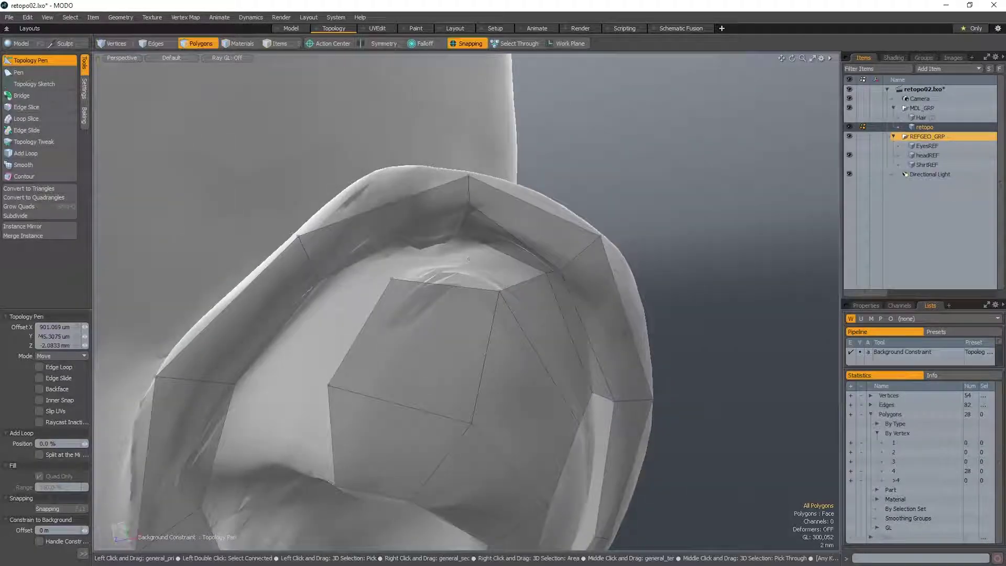
# - Fit the front vertices of the antihelix patch and add quads along the inner side of the top rim
pyautogui.moveTo(346, 354); pyautogui.dragTo(359, 356)
pyautogui.moveTo(471, 236)
pyautogui.keyDown('alt'); pyautogui.mouseDown()
pyautogui.moveTo(482, 234)
pyautogui.moveTo(473, 246)
pyautogui.mouseUp(); pyautogui.keyUp('alt')
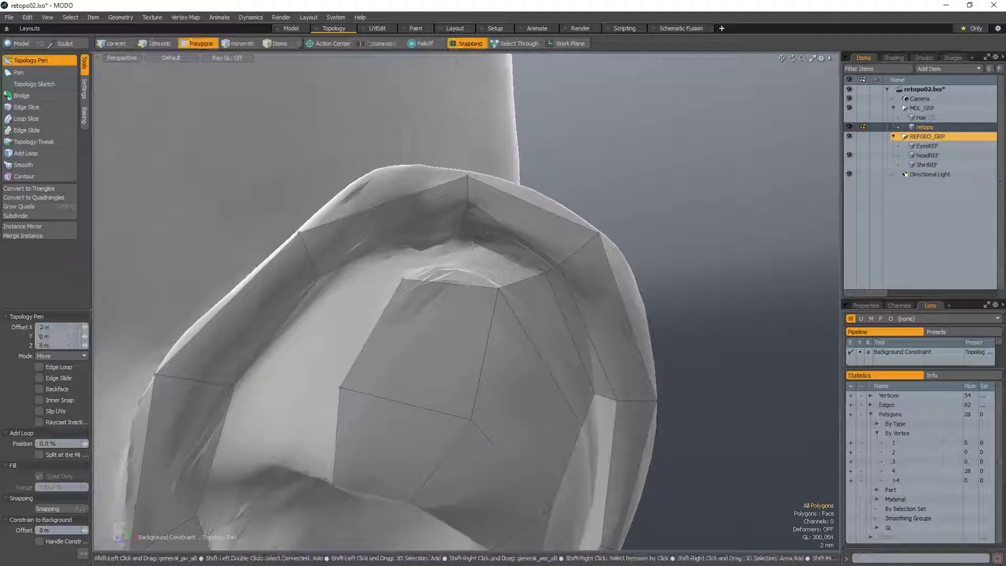
pyautogui.keyDown('shift'); pyautogui.click(468, 250); pyautogui.keyUp('shift')
pyautogui.keyDown('alt'); pyautogui.moveTo(510, 317); pyautogui.dragTo(441, 310); pyautogui.keyUp('alt')
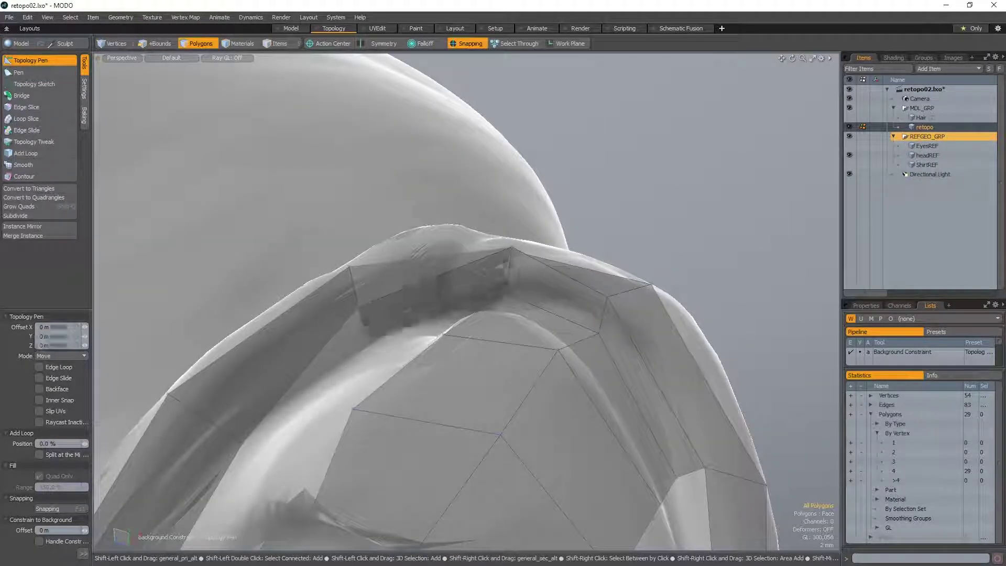
pyautogui.keyDown('alt'); pyautogui.moveTo(471, 247); pyautogui.dragTo(487, 204); pyautogui.keyUp('alt')
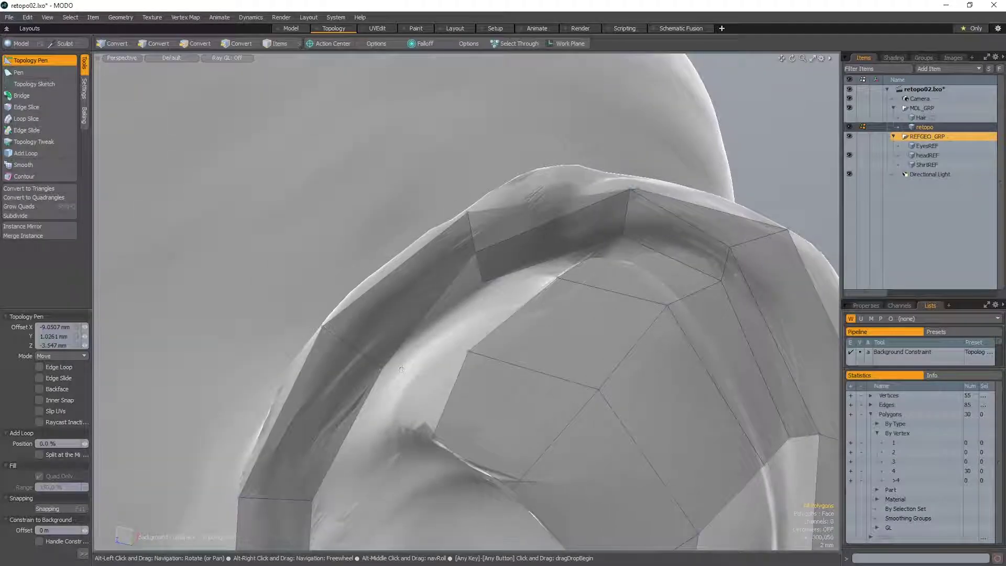
# - Add an inner quad beside the upper front rim, undoing the first attempt, and fit its vertices to the sculpt
pyautogui.moveTo(385, 372); pyautogui.dragTo(464, 199)
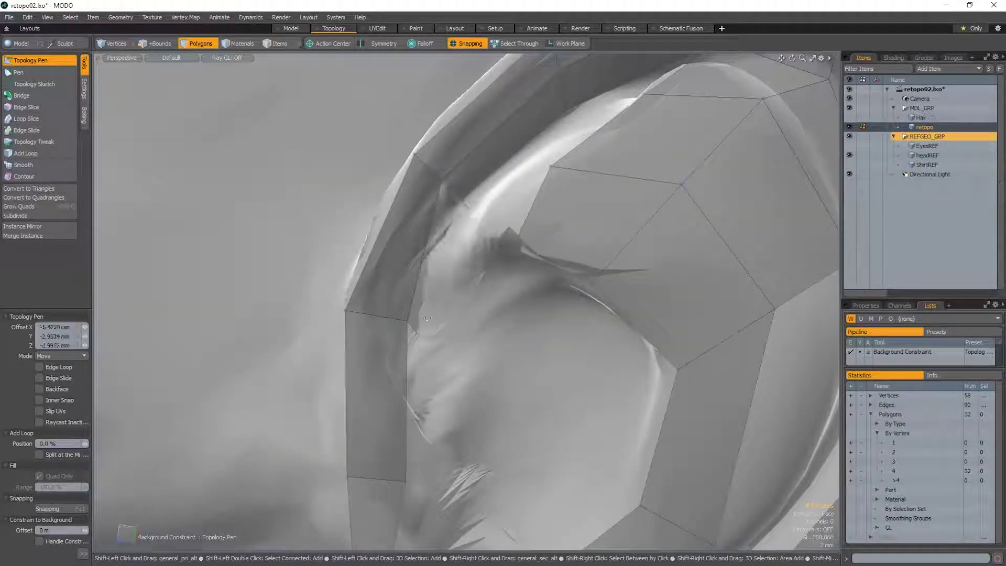
pyautogui.hotkey('ctrl', 'z')
pyautogui.keyDown('shift'); pyautogui.moveTo(427, 251); pyautogui.dragTo(443, 277); pyautogui.keyUp('shift')
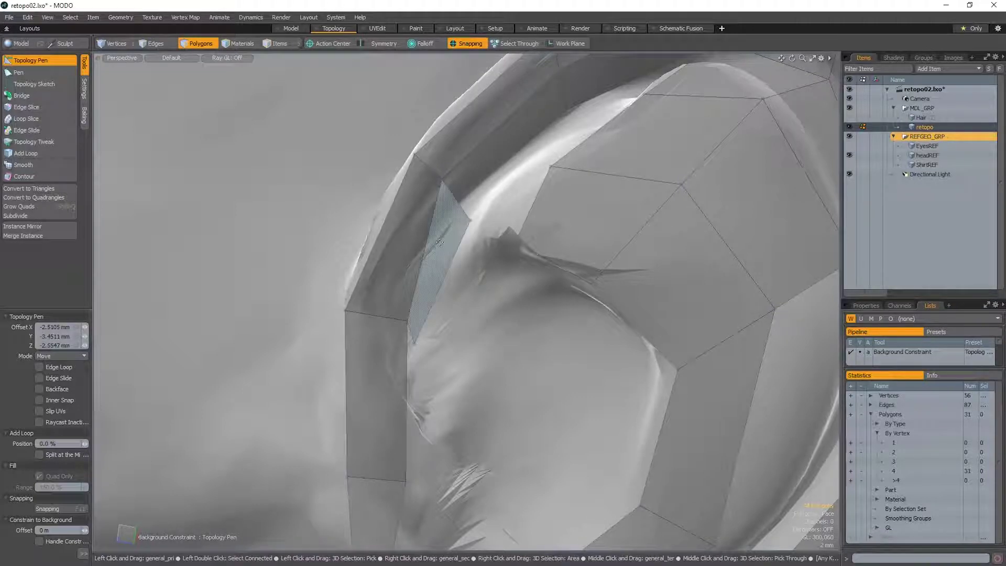
pyautogui.moveTo(467, 228); pyautogui.dragTo(450, 208)
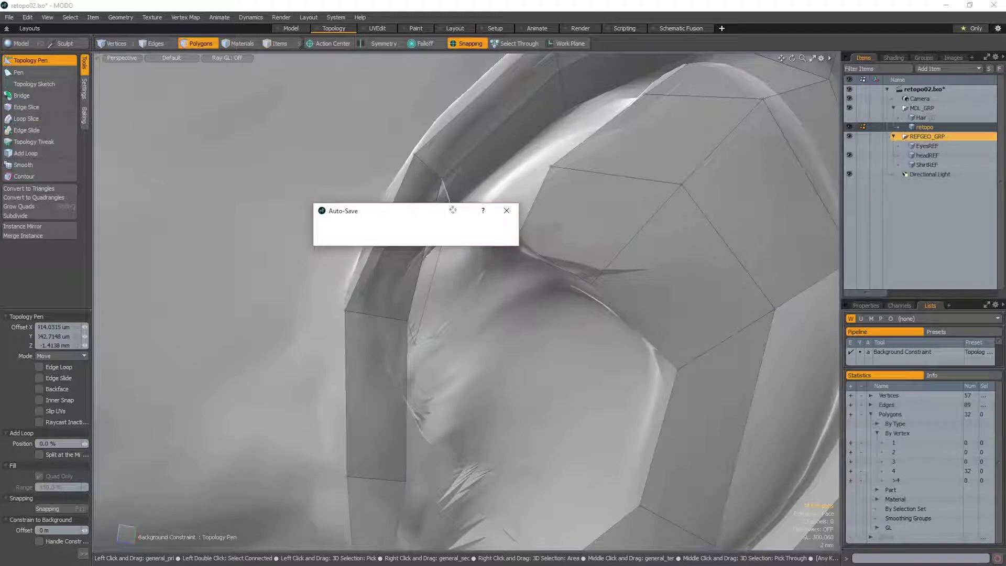
pyautogui.keyDown('ctrl'); pyautogui.keyDown('alt'); pyautogui.moveTo(452, 208); pyautogui.dragTo(464, 202); pyautogui.keyUp('alt'); pyautogui.keyUp('ctrl')
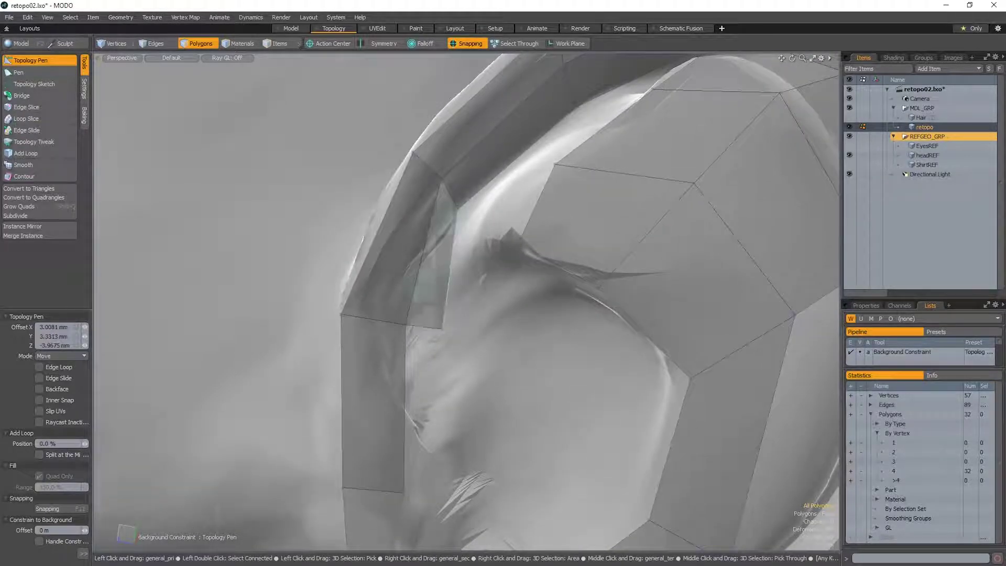
pyautogui.keyDown('alt'); pyautogui.moveTo(424, 293); pyautogui.dragTo(445, 272); pyautogui.keyUp('alt')
# - Extend the inner row of quads down along the front rim toward the tragus
pyautogui.keyDown('shift'); pyautogui.moveTo(425, 330); pyautogui.dragTo(453, 330); pyautogui.keyUp('shift')
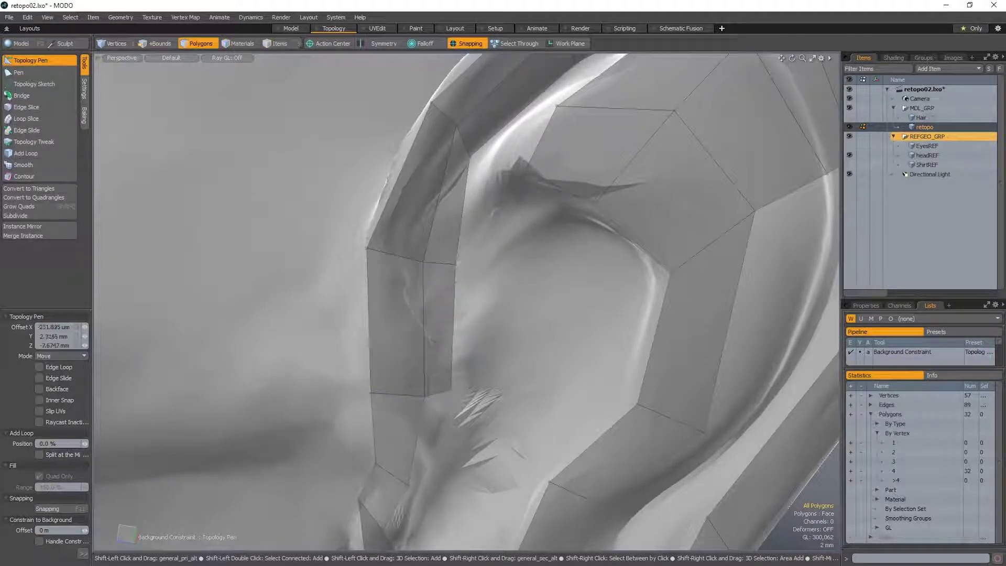
pyautogui.moveTo(449, 390); pyautogui.dragTo(464, 412)
pyautogui.scroll(-5, 461, 382)
pyautogui.scroll(5, 495, 368)
pyautogui.scroll(-5, 495, 369)
pyautogui.scroll(6, 471, 377)
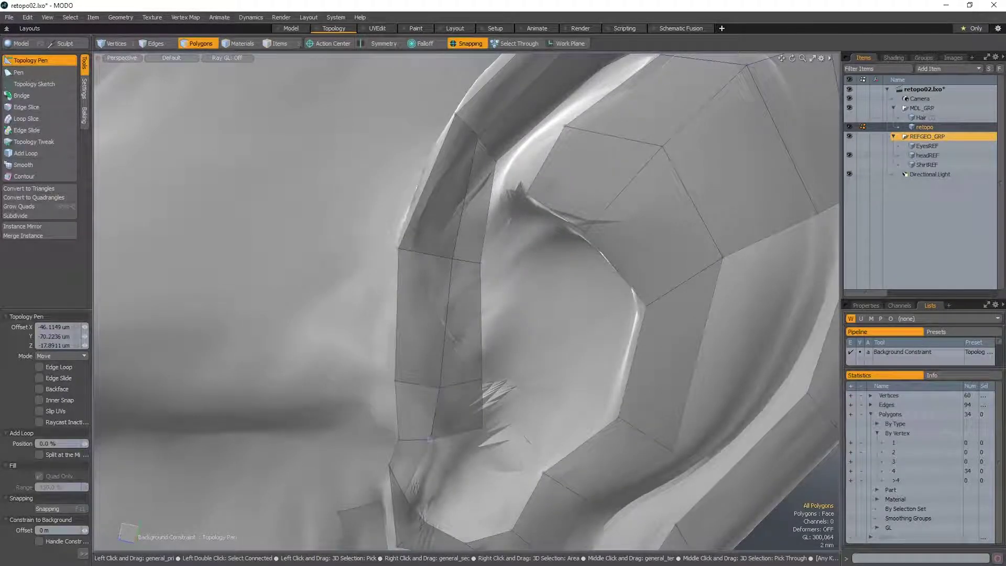
# - Extend the antihelix patch forward by two quads and join it to the inner row of the front rim
pyautogui.scroll(-5, 438, 390)
pyautogui.moveTo(431, 438); pyautogui.dragTo(446, 260)
pyautogui.scroll(6, 442, 398)
pyautogui.scroll(-5, 450, 272)
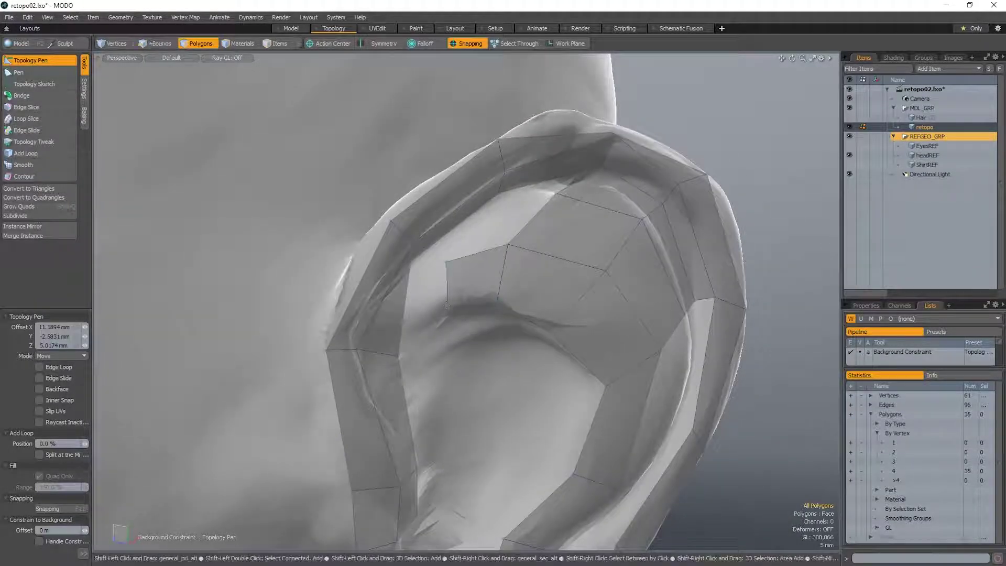
pyautogui.keyDown('shift'); pyautogui.moveTo(446, 294); pyautogui.dragTo(419, 293); pyautogui.keyUp('shift')
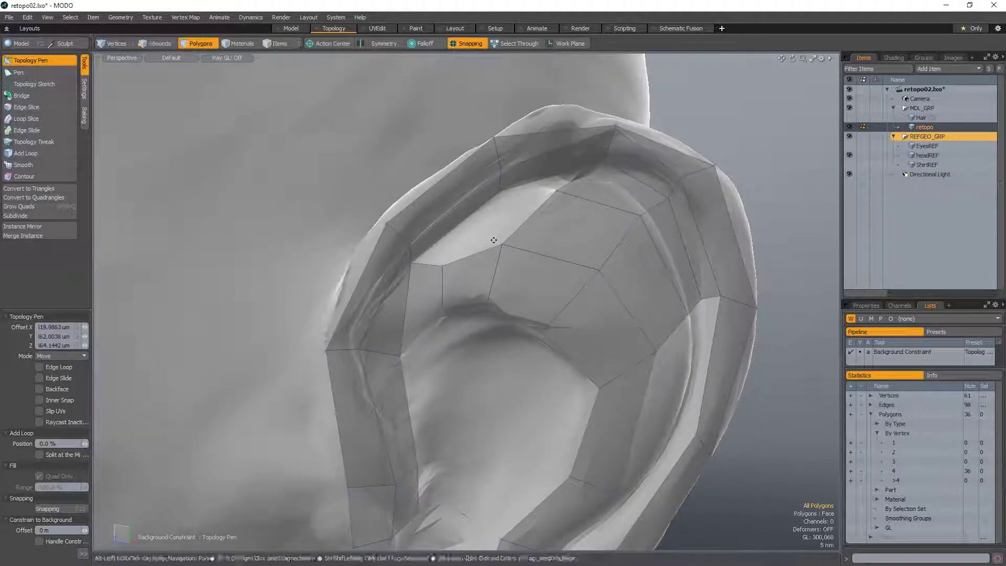
# - Reposition the top rim vertex and add a quad beneath the top rim into the remaining gap
pyautogui.keyDown('ctrl'); pyautogui.keyDown('alt'); pyautogui.moveTo(493, 240); pyautogui.dragTo(495, 269); pyautogui.keyUp('alt'); pyautogui.keyUp('ctrl')
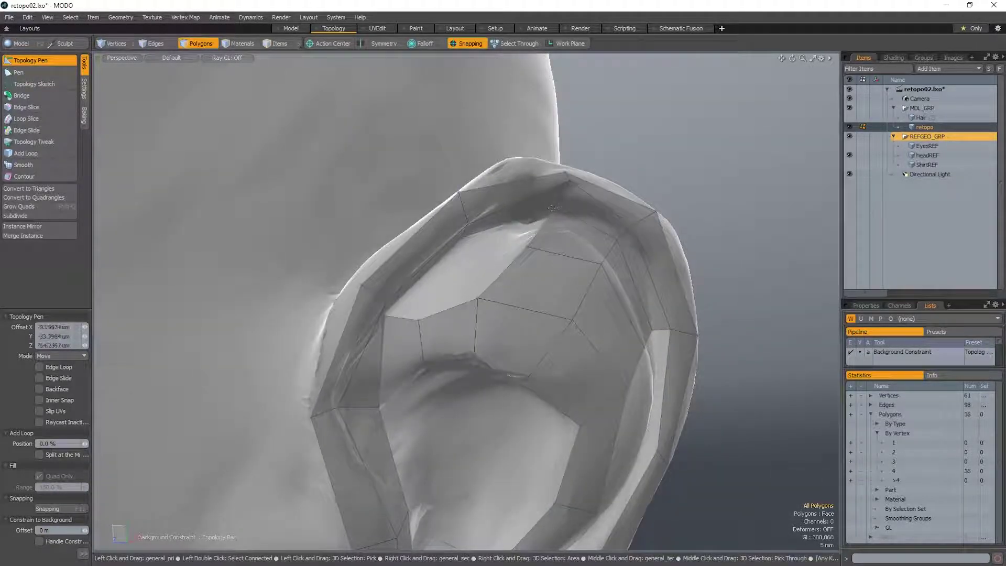
pyautogui.moveTo(568, 177); pyautogui.dragTo(547, 166)
pyautogui.moveTo(545, 212); pyautogui.dragTo(467, 225)
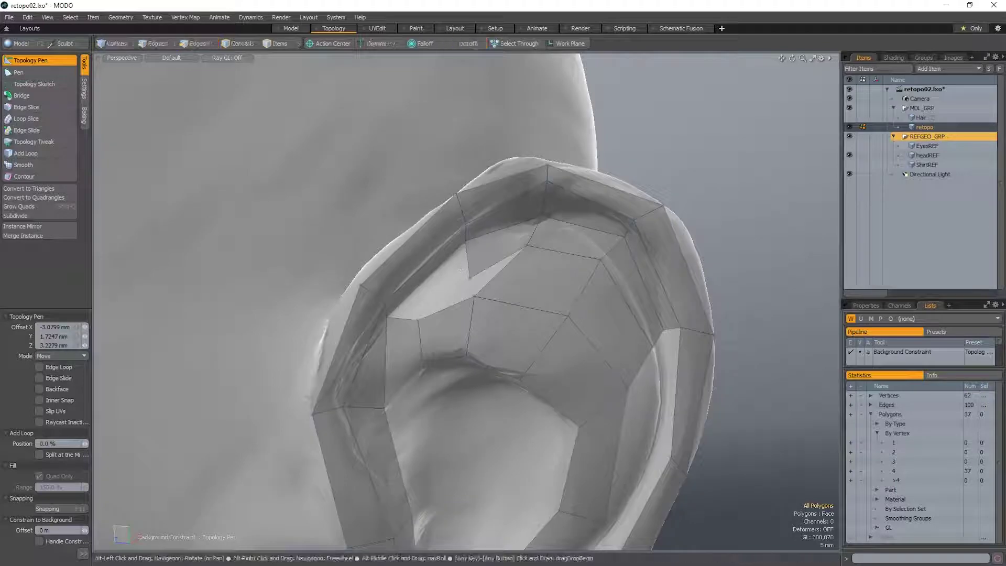
pyautogui.keyDown('ctrl'); pyautogui.keyDown('alt'); pyautogui.moveTo(535, 336); pyautogui.dragTo(498, 343); pyautogui.keyUp('alt'); pyautogui.keyUp('ctrl')
pyautogui.keyDown('alt'); pyautogui.moveTo(498, 343); pyautogui.dragTo(430, 315); pyautogui.keyUp('alt')
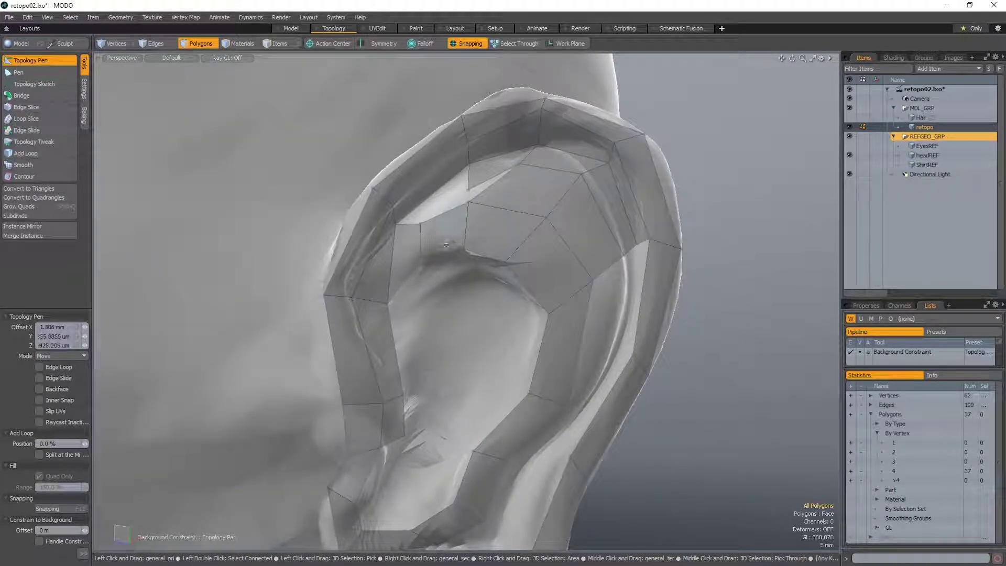
# - Fill the gap between the upper front rim and the antihelix patch with quads and even out the vertices
pyautogui.keyDown('alt'); pyautogui.moveTo(446, 245); pyautogui.dragTo(419, 231); pyautogui.keyUp('alt')
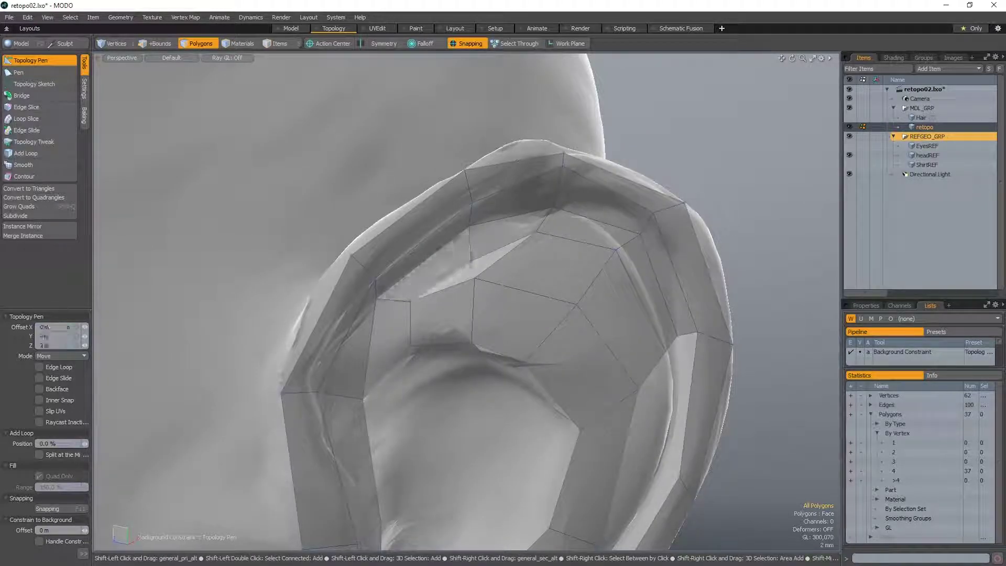
pyautogui.keyDown('shift'); pyautogui.click(471, 255); pyautogui.keyUp('shift')
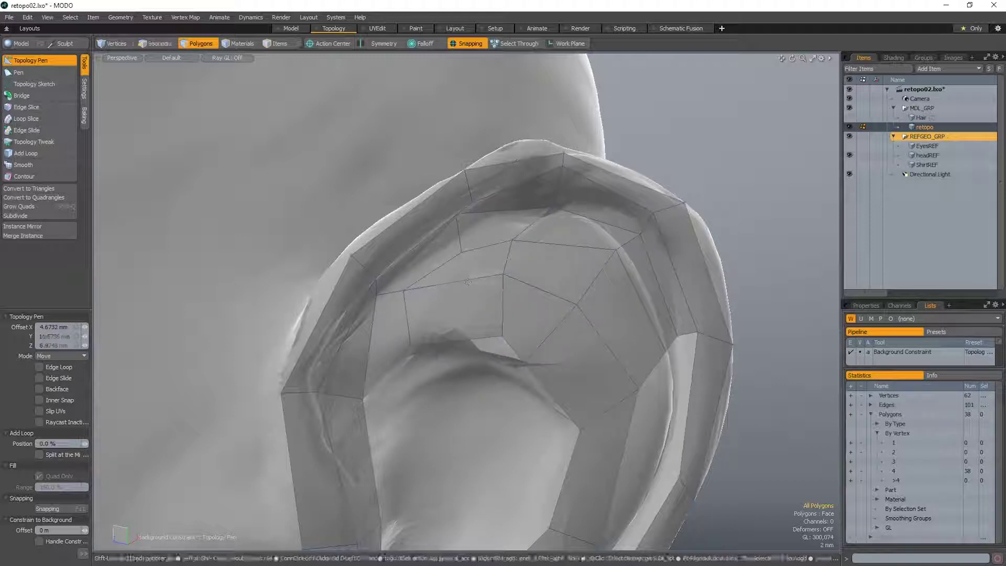
pyautogui.keyDown('shift'); pyautogui.click(480, 256); pyautogui.keyUp('shift')
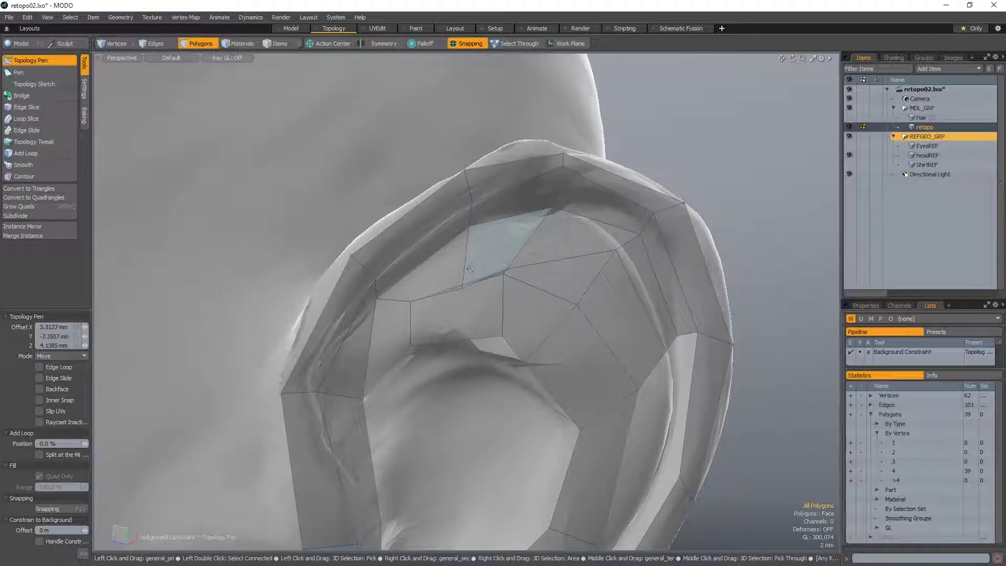
pyautogui.keyDown('shift'); pyautogui.click(470, 272); pyautogui.keyUp('shift')
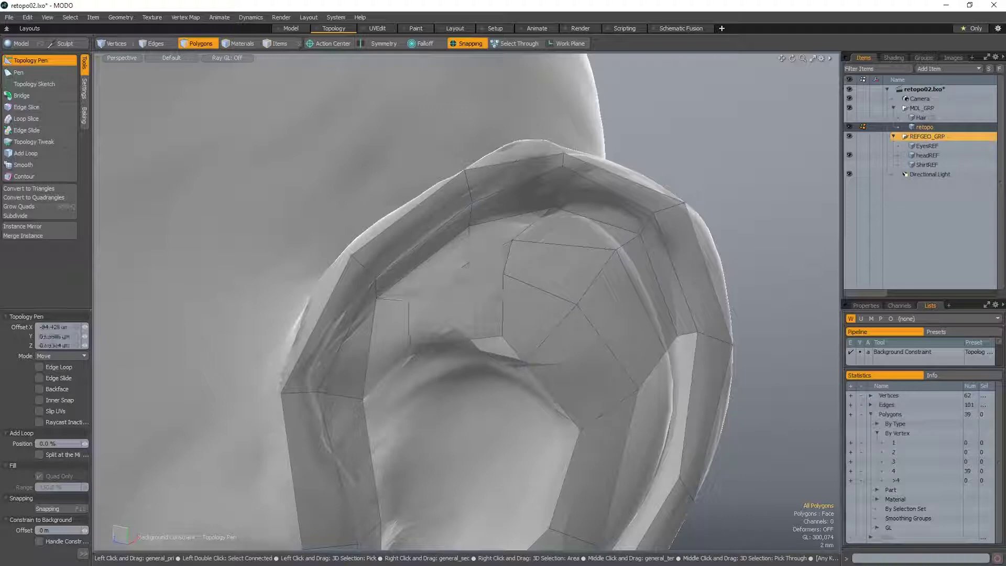
pyautogui.moveTo(465, 264); pyautogui.dragTo(511, 246)
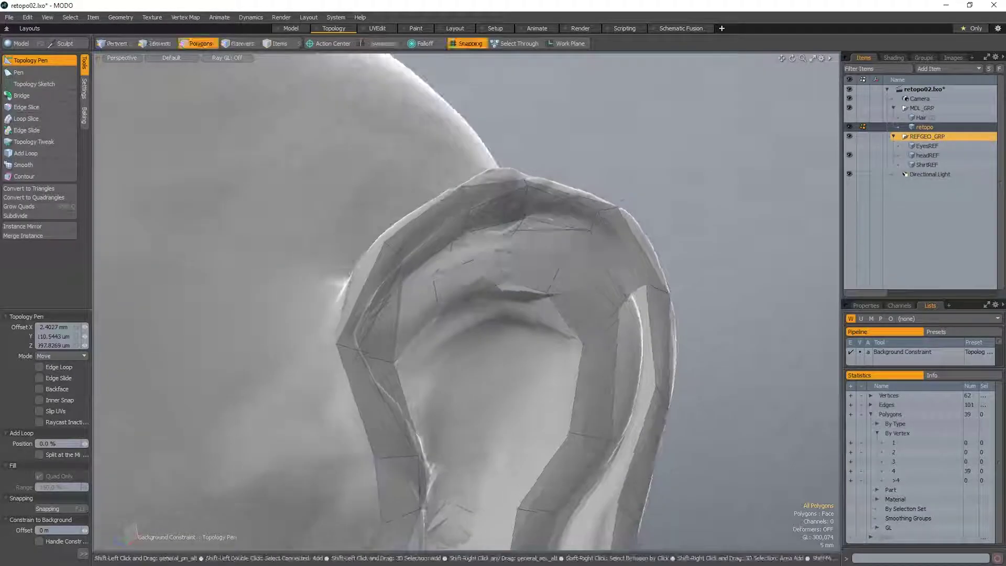
# - Extend a quad from the lower edge of the antihelix patch down into the concha
pyautogui.keyDown('shift'); pyautogui.moveTo(524, 292); pyautogui.dragTo(501, 320); pyautogui.keyUp('shift')
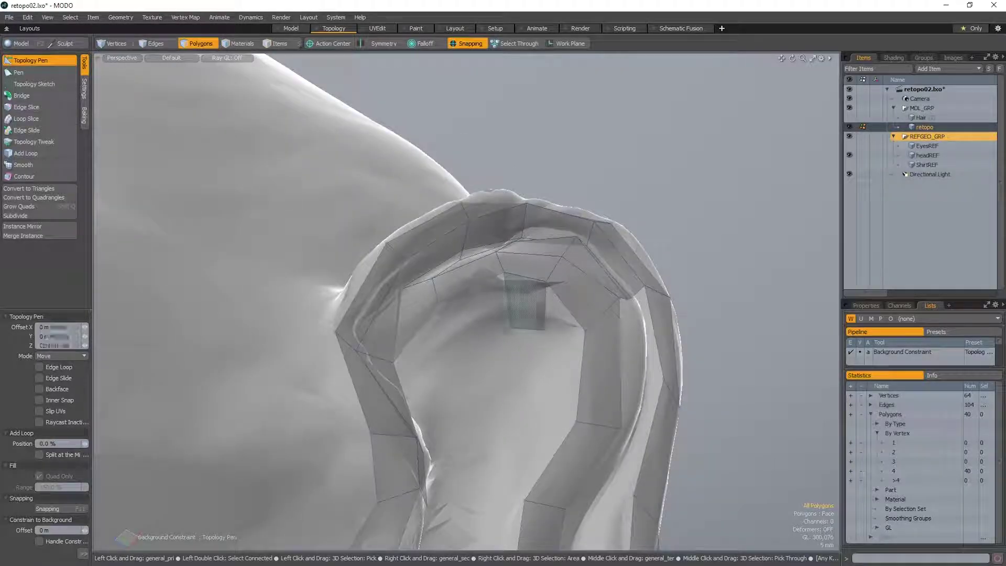